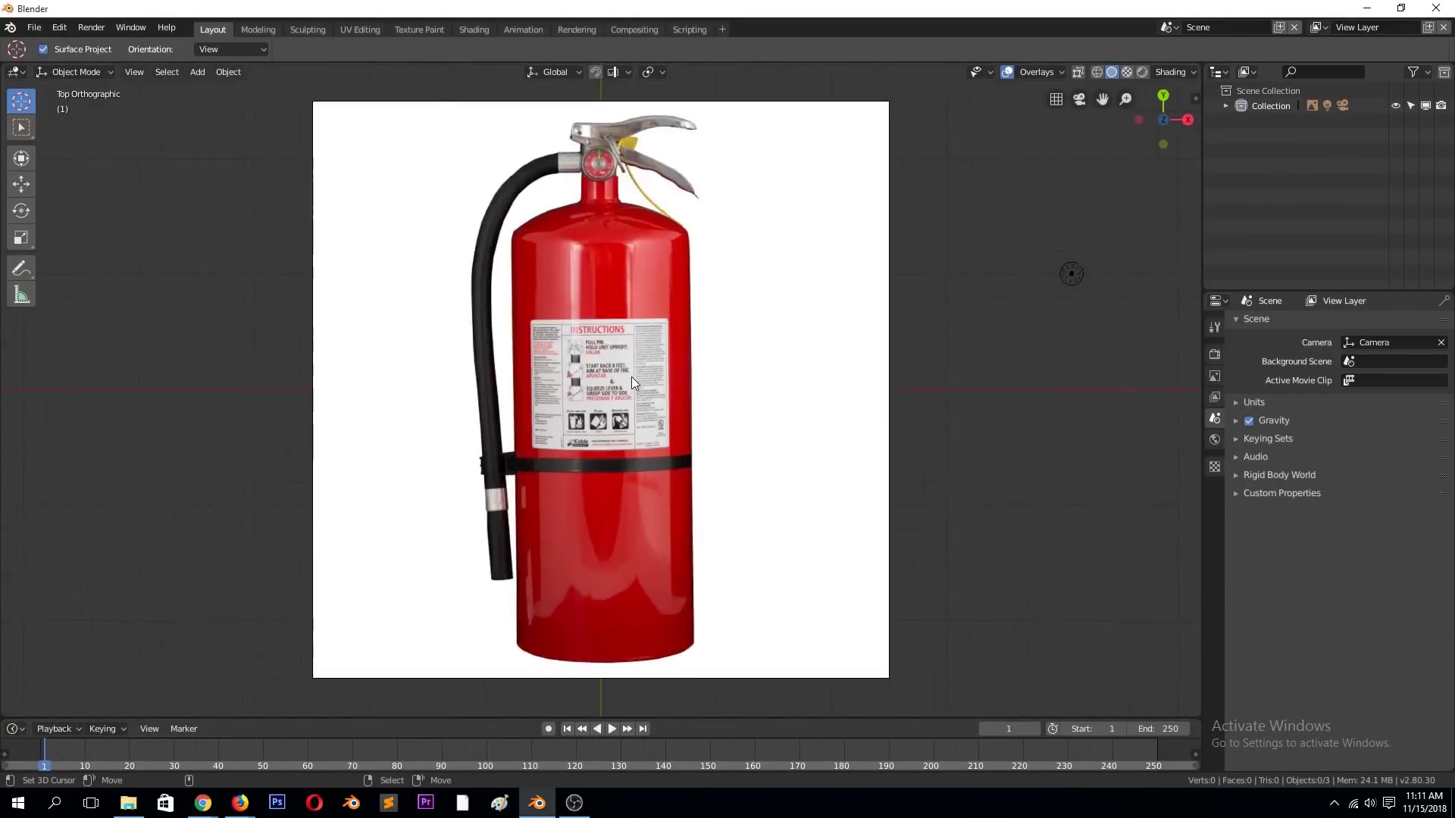
- Hide the floor grid and raise the reference image vertically along Z
{"action": "middle_click_drag", "start_coordinate": [633, 383], "coordinate": [1082, 101]}
{"action": "left_click", "coordinate": [1036, 72]}
{"action": "left_click", "coordinate": [985, 173]}
{"action": "left_click", "coordinate": [741, 382]}
{"action": "key", "text": "g"}
{"action": "key", "text": "z"}
{"action": "key", "text": "KP_7"}
- Rotate the reference image 90° on X to stand it upright, viewed from the front
{"action": "key", "text": "r"}
{"action": "key", "text": "x"}
{"action": "key", "text": "9"}
{"action": "key", "text": "0"}
{"action": "key", "text": "Return"}
{"action": "key", "text": "KP_1"}
- Add a mesh circle with the 3D cursor at the extinguisher's base
{"action": "right_click", "coordinate": [615, 579], "text": "shift"}
{"action": "key", "text": "shift+a"}
{"action": "left_click", "coordinate": [666, 520]}
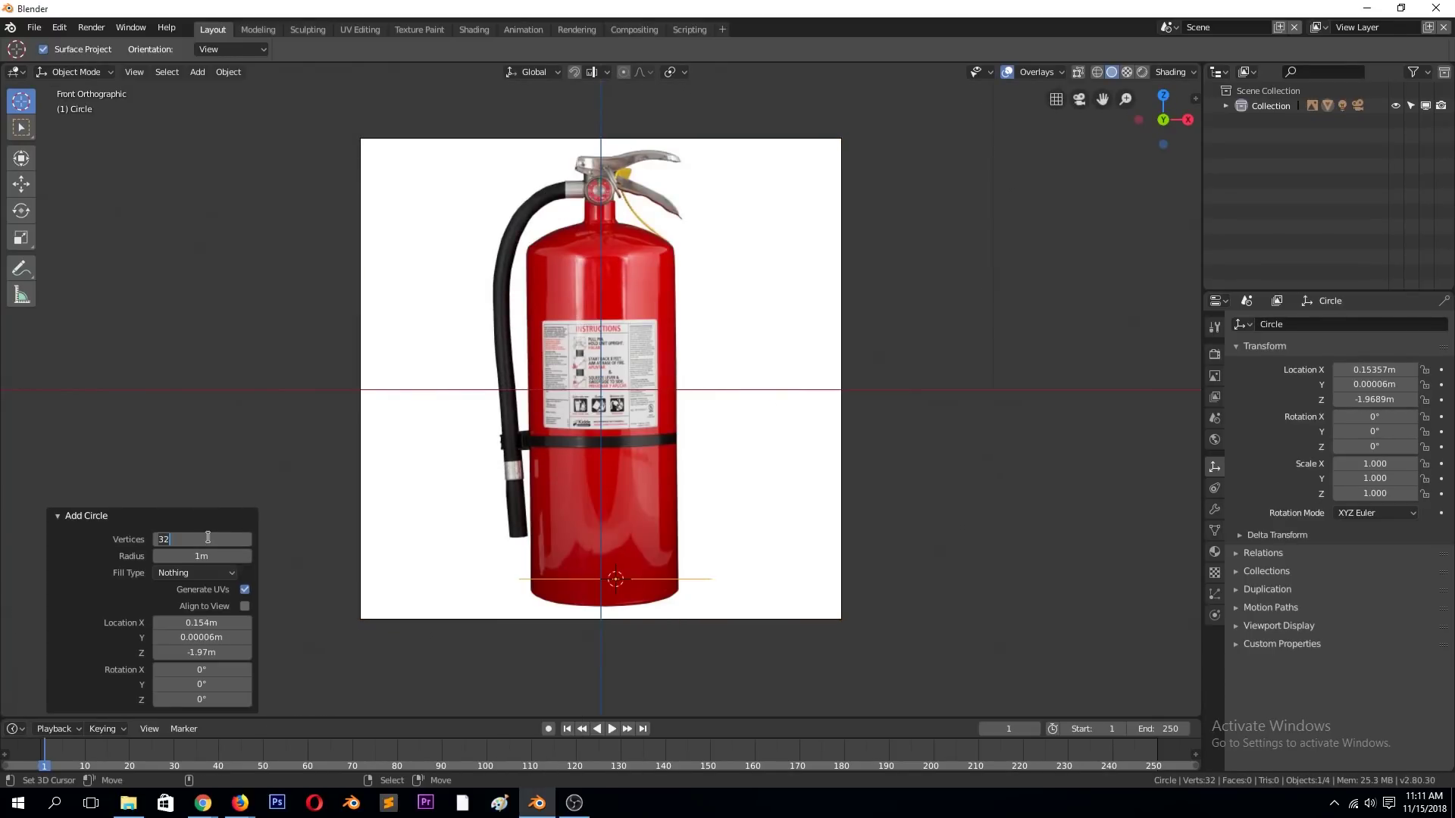
- Fade the reference image to mostly transparent and scale the circle to the base's width
{"action": "left_click", "coordinate": [788, 576]}
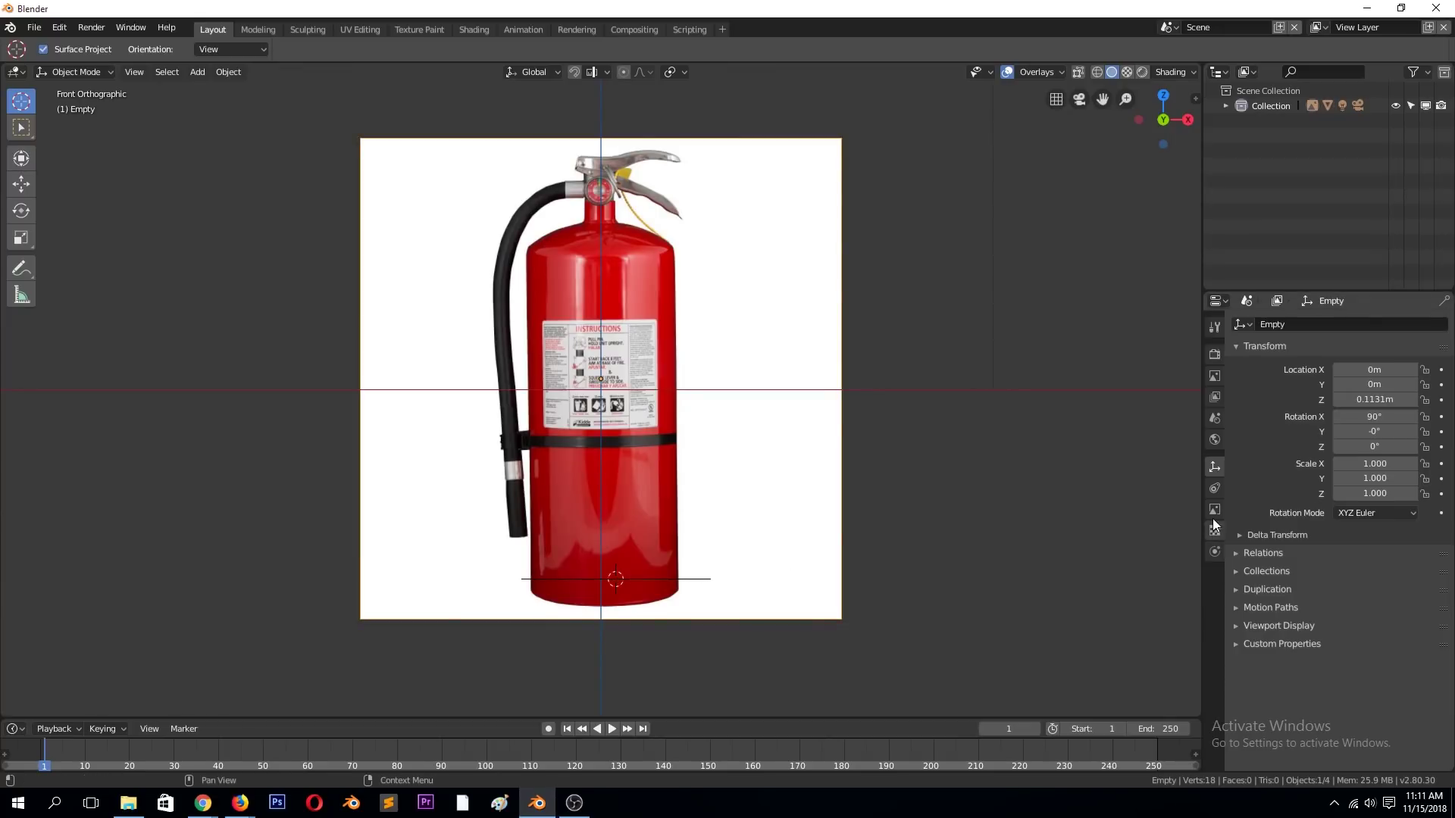
{"action": "left_click", "coordinate": [1215, 509]}
{"action": "left_click_drag", "start_coordinate": [1404, 480], "coordinate": [1323, 480]}
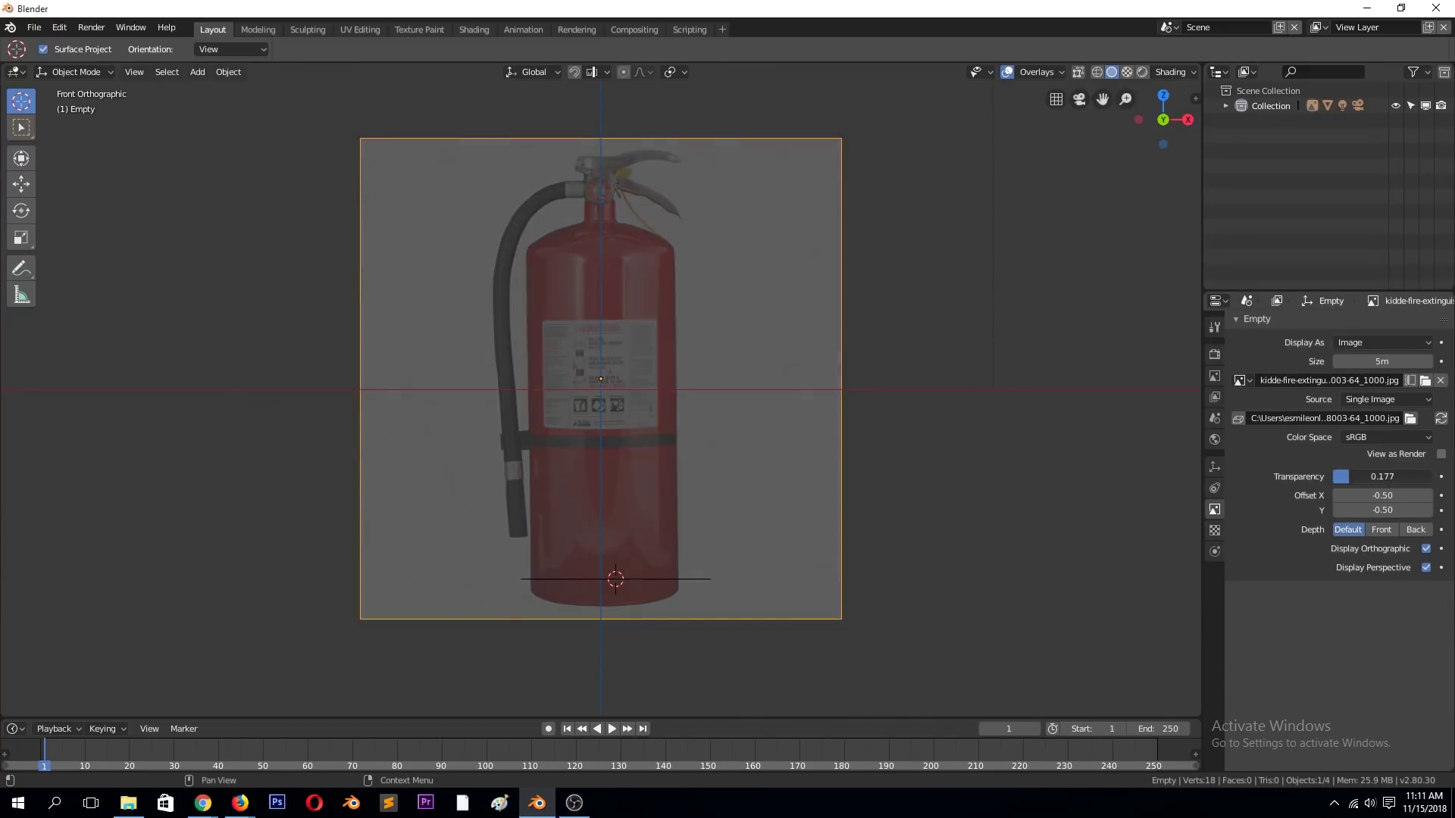
{"action": "left_click", "coordinate": [687, 578]}
{"action": "key", "text": "s"}
{"action": "left_click", "coordinate": [747, 591]}
- Position the circle and extrude it straight up along Z into the cylinder body
{"action": "key", "text": "g"}
{"action": "left_click", "coordinate": [715, 596]}
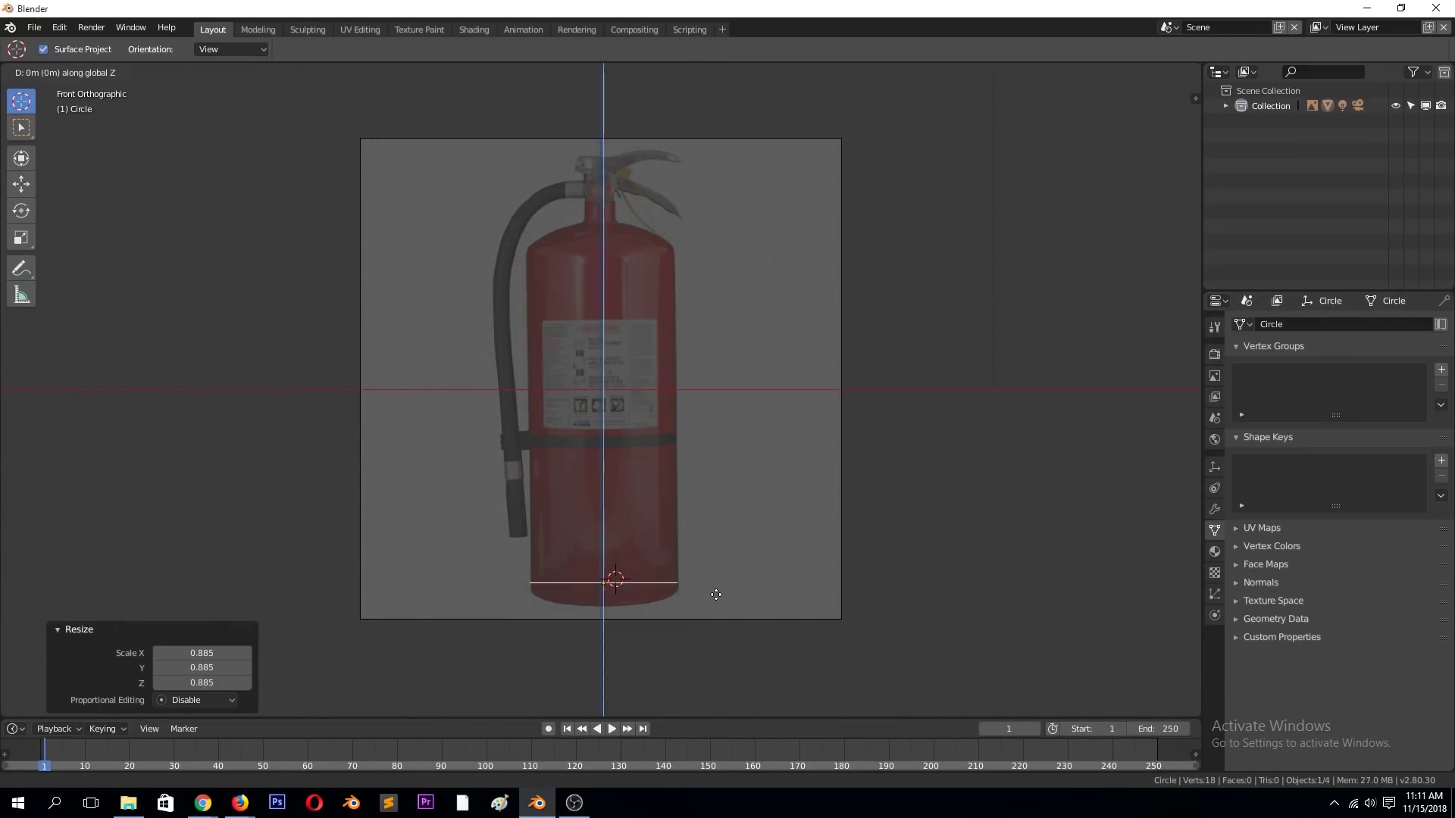
{"action": "key", "text": "Tab"}
{"action": "key", "text": "e"}
{"action": "key", "text": "z"}
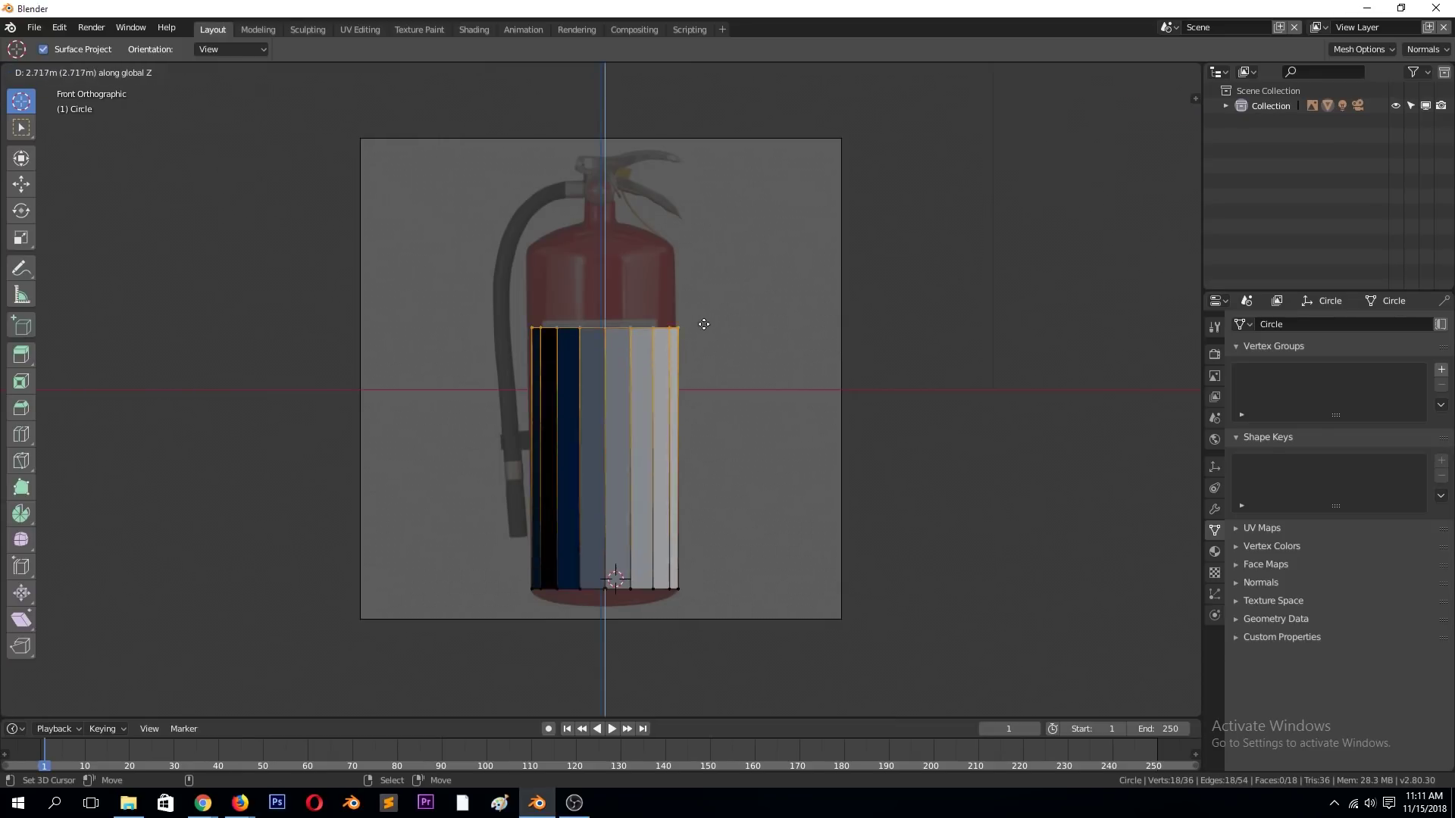
{"action": "left_click", "coordinate": [652, 270]}
- Move the body along X in front view to line it up with the reference
{"action": "scroll", "coordinate": [637, 254], "scroll_direction": "up", "scroll_amount": 1}
{"action": "middle_click_drag", "start_coordinate": [644, 261], "coordinate": [637, 254]}
{"action": "key", "text": "Tab"}
{"action": "key", "text": "KP_1"}
{"action": "scroll", "coordinate": [708, 355], "scroll_direction": "up", "scroll_amount": 3}
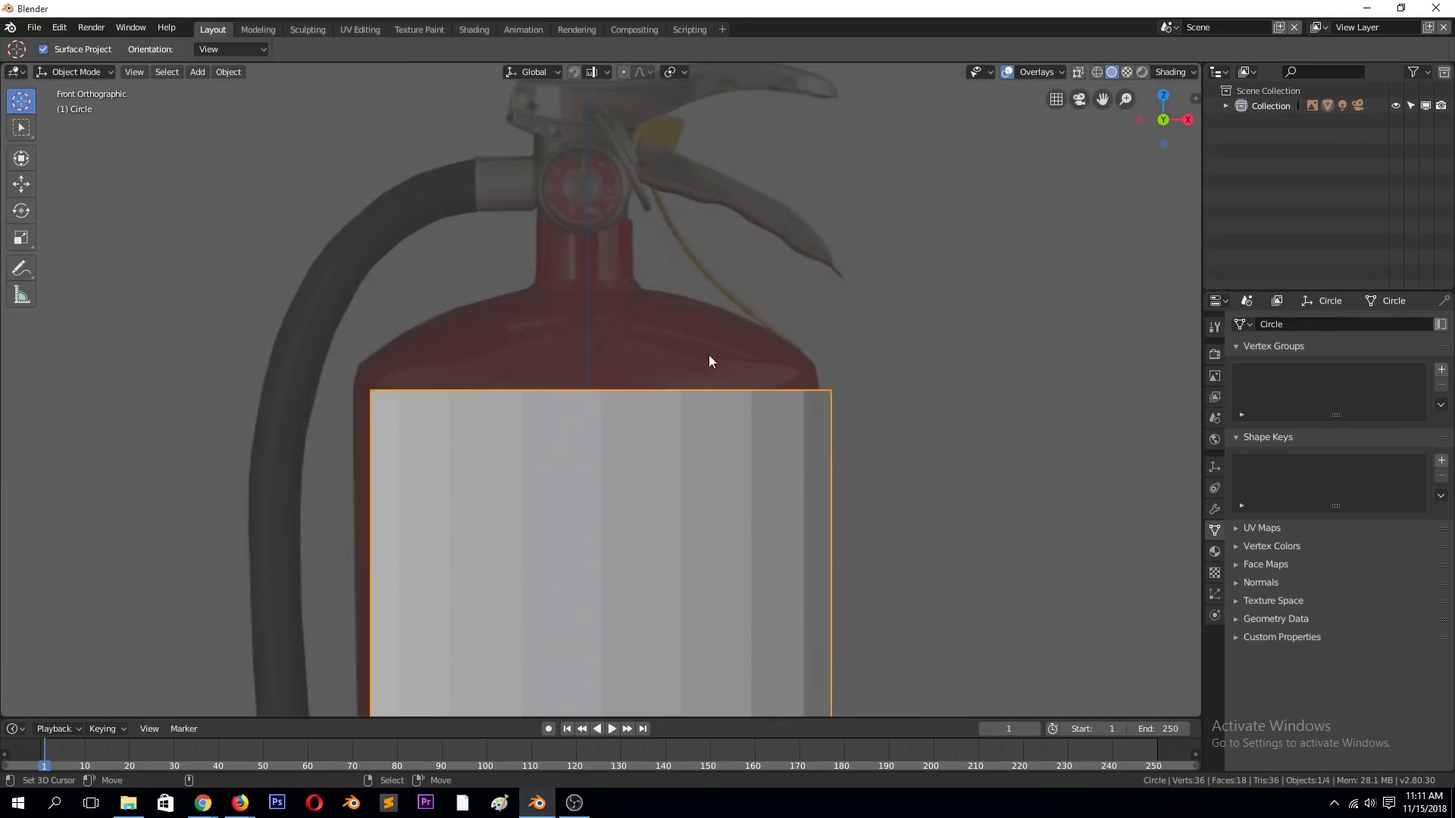
{"action": "key", "text": "g"}
{"action": "key", "text": "x"}
{"action": "left_click", "coordinate": [725, 376]}
{"action": "key", "text": "r"}
{"action": "key", "text": "Escape"}
- Extrude the top ring up along Z and scale it inward to narrow the top
{"action": "key", "text": "ctrl+Tab"}
{"action": "key", "text": "Tab"}
{"action": "key", "text": "e"}
{"action": "key", "text": "z"}
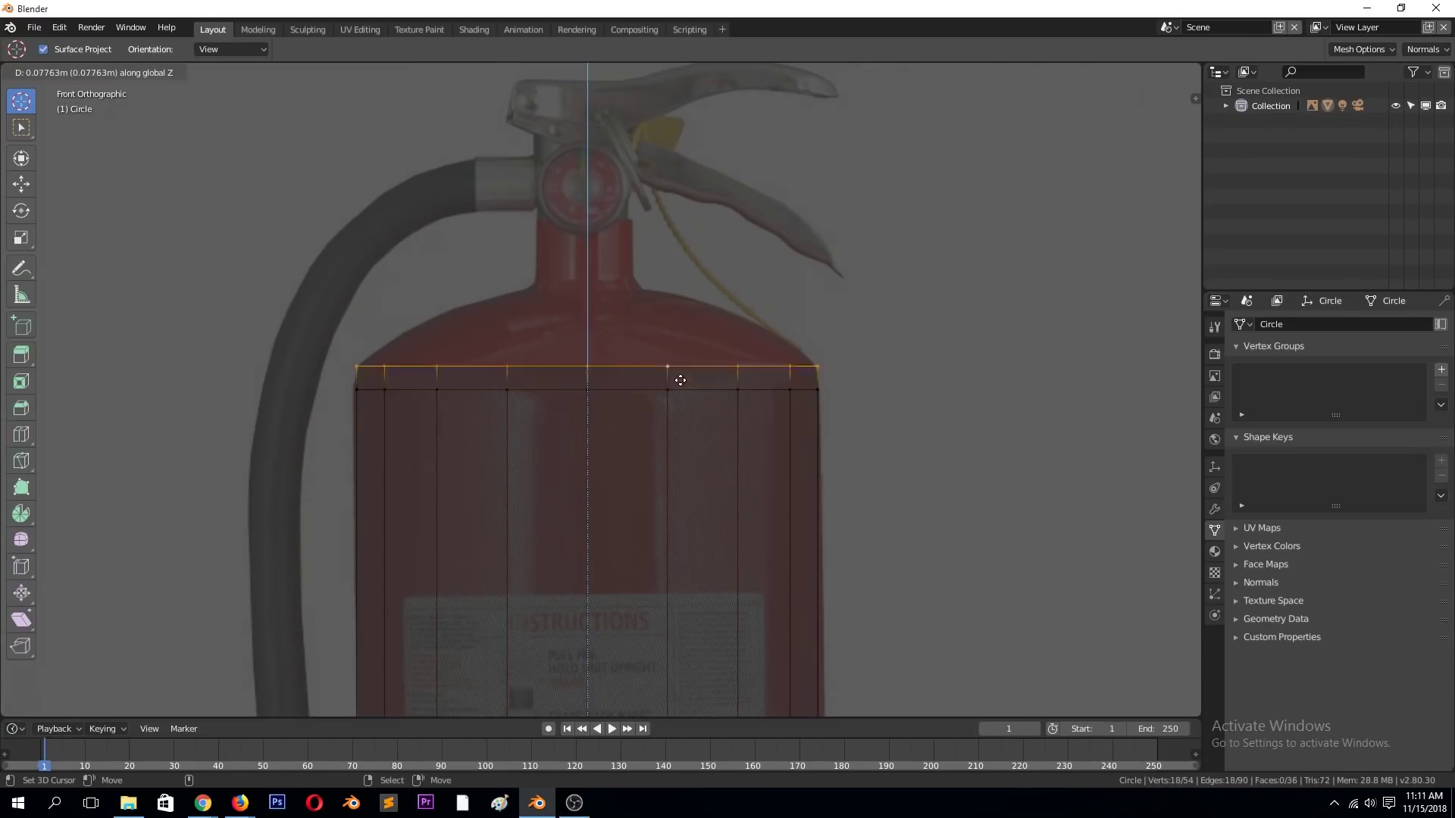
{"action": "left_click", "coordinate": [761, 318]}
{"action": "key", "text": "s"}
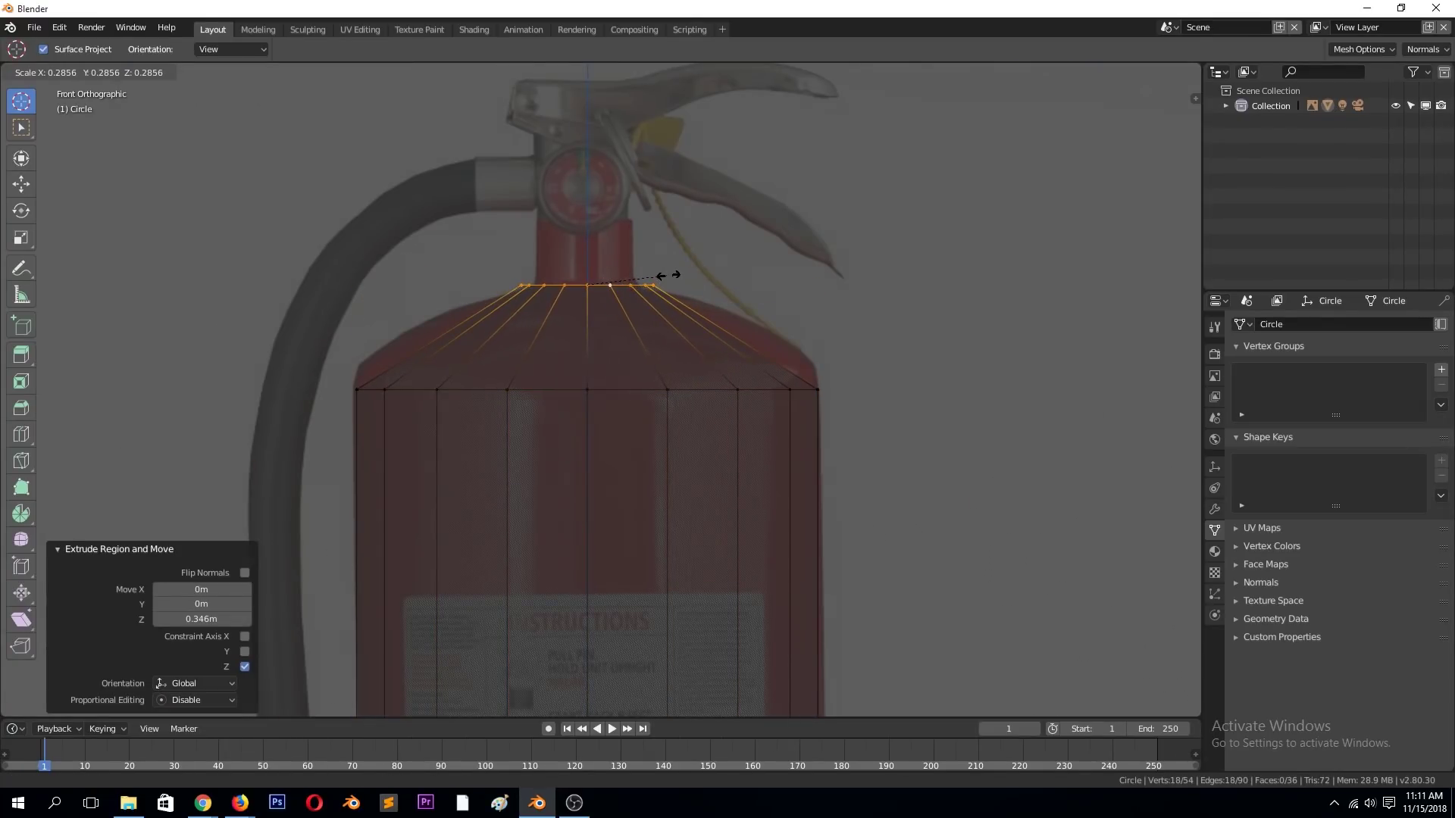
{"action": "left_click", "coordinate": [665, 274]}
- Add a loop cut on the shoulder, widen it and slide it into place
{"action": "key", "text": "ctrl+r"}
{"action": "left_click", "coordinate": [685, 335]}
{"action": "right_click", "coordinate": [685, 334]}
{"action": "key", "text": "s"}
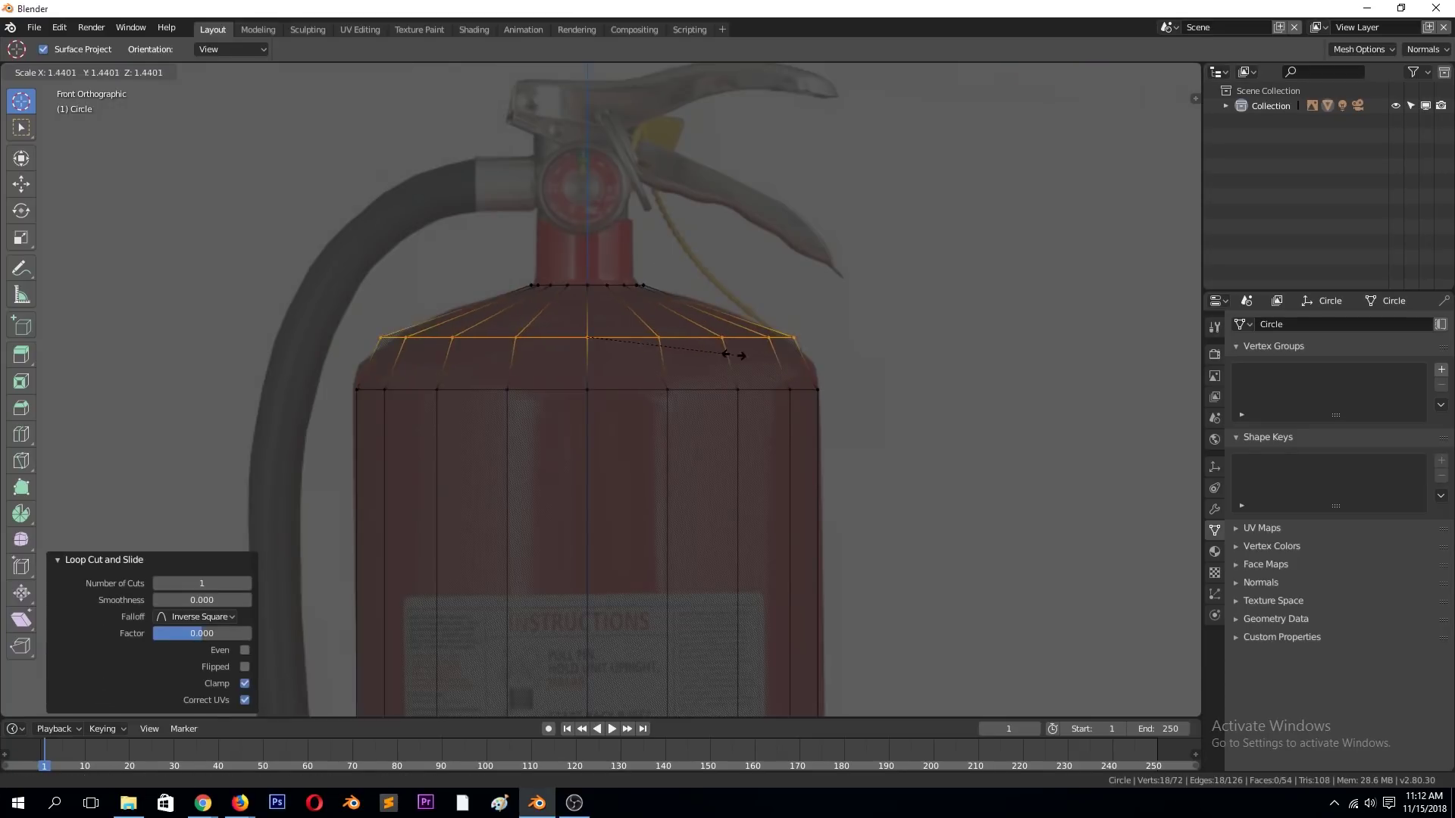
{"action": "left_click", "coordinate": [729, 350]}
{"action": "key", "text": "g"}
{"action": "key", "text": "g"}
{"action": "left_click", "coordinate": [773, 411]}
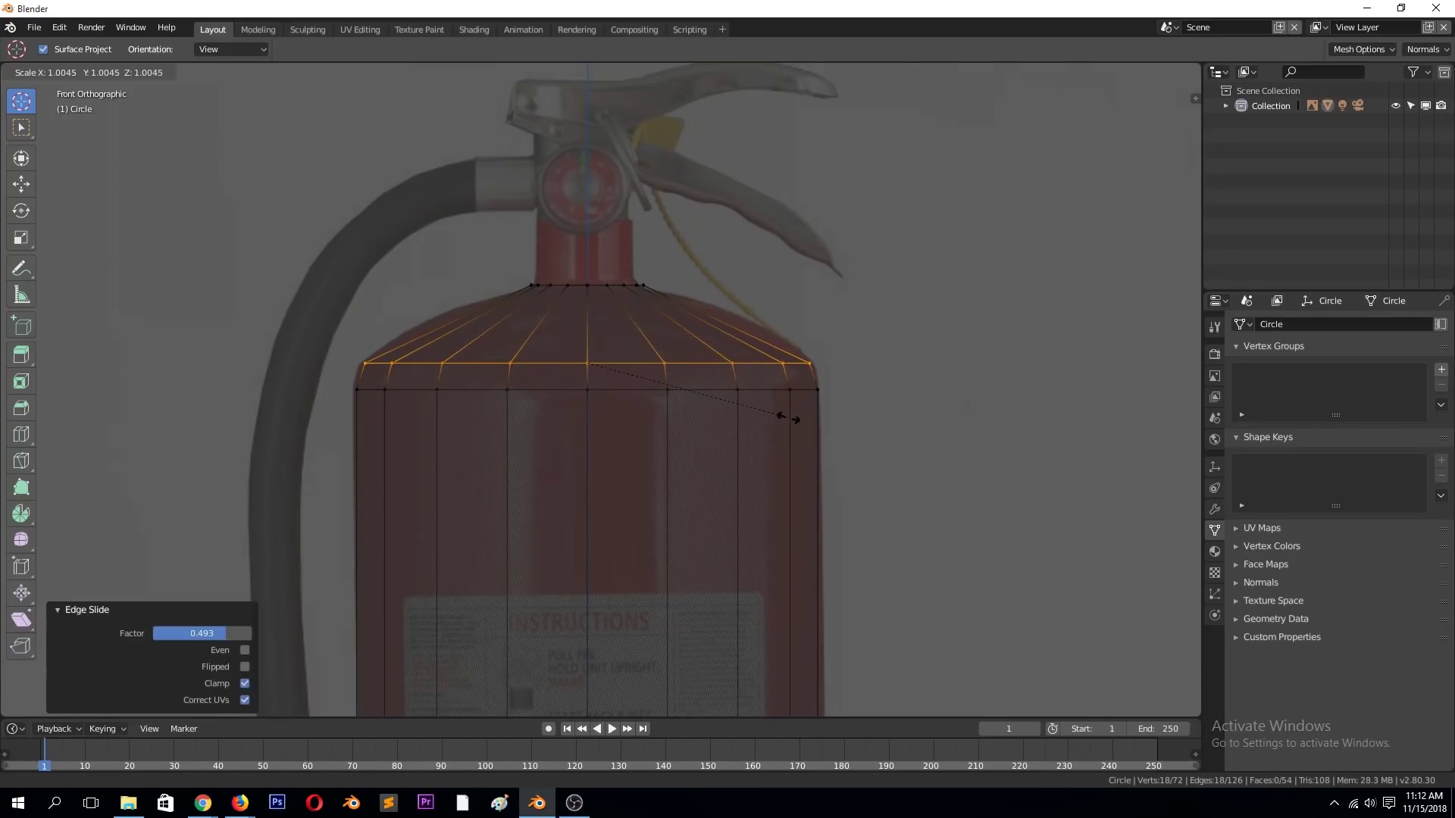
- Add a second shoulder loop cut, scale and slide it to round the shoulder
{"action": "key", "text": "ctrl+t"}
{"action": "left_click", "coordinate": [769, 341]}
{"action": "right_click", "coordinate": [770, 340]}
{"action": "key", "text": "s"}
{"action": "left_click", "coordinate": [779, 351]}
{"action": "key", "text": "g"}
{"action": "key", "text": "g"}
{"action": "left_click", "coordinate": [781, 366]}
{"action": "key", "text": "Tab"}
- Extrude the body's bottom ring in place and shrink it inward
{"action": "key", "text": "Home"}
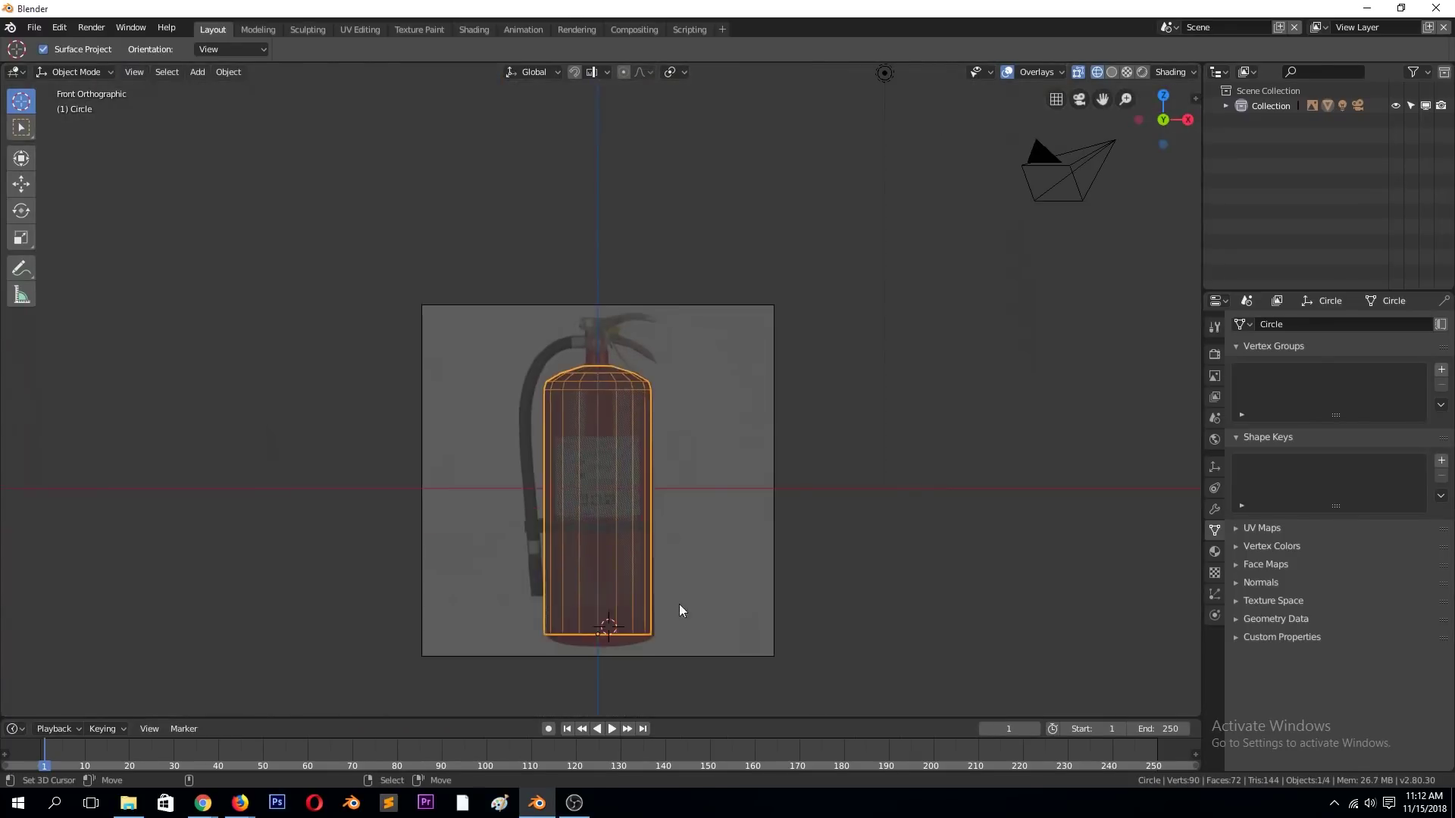
{"action": "key", "text": "Tab"}
{"action": "left_click", "coordinate": [600, 636], "text": "alt"}
{"action": "key", "text": "KP_Decimal"}
{"action": "key", "text": "e"}
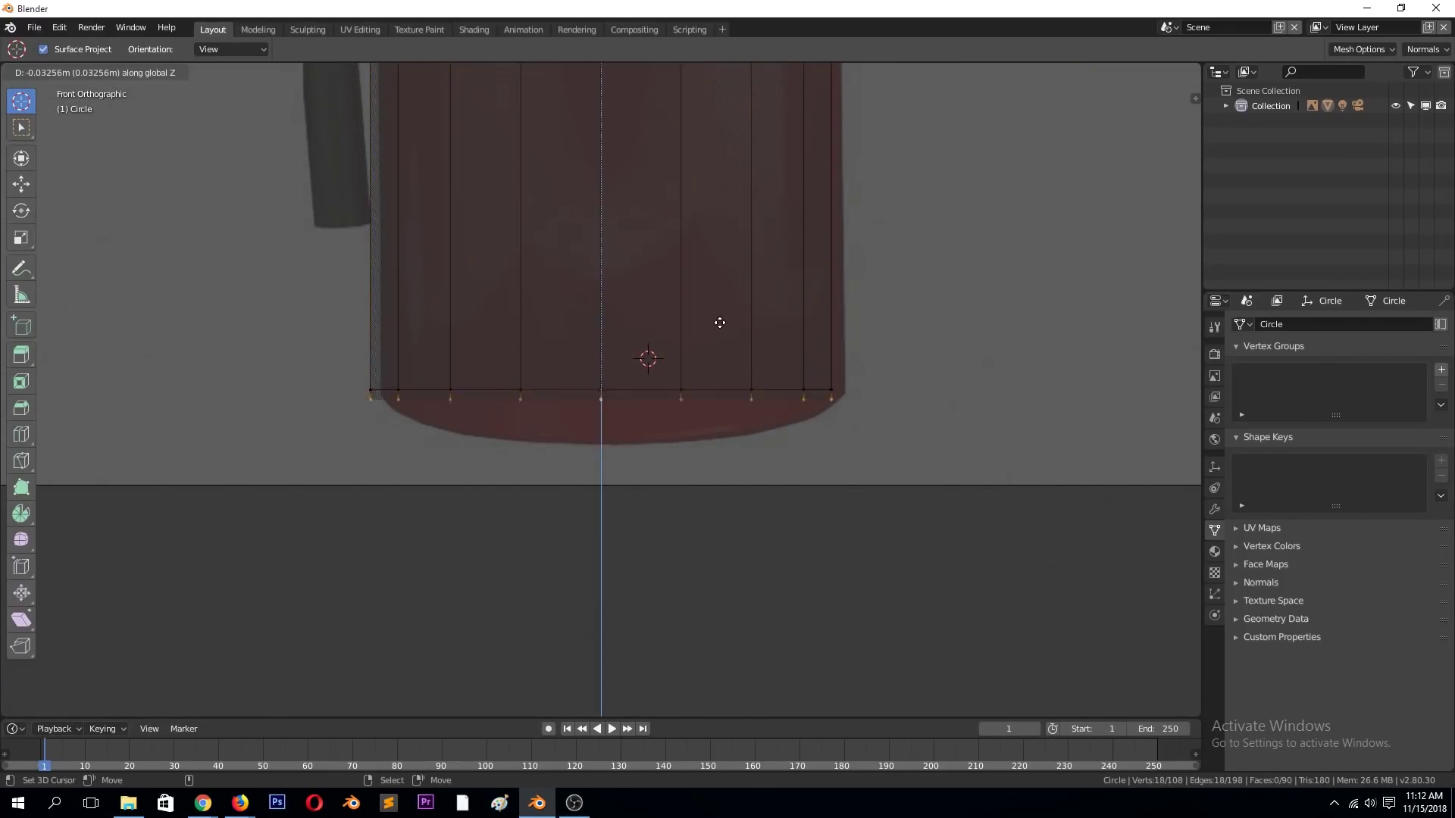
{"action": "left_click", "coordinate": [723, 421]}
{"action": "key", "text": "s"}
- Extrude and shrink the bottom ring twice more, then merge its centre to close the base
{"action": "key", "text": "e"}
{"action": "key", "text": "s"}
{"action": "left_click", "coordinate": [801, 438]}
{"action": "key", "text": "e"}
{"action": "key", "text": "s"}
{"action": "left_click", "coordinate": [769, 455]}
{"action": "left_click", "coordinate": [707, 445]}
{"action": "mouse_move", "coordinate": [707, 445]}
{"action": "middle_mouse_down"}
{"action": "mouse_move", "coordinate": [666, 357]}
{"action": "mouse_move", "coordinate": [662, 391]}
{"action": "middle_mouse_up"}
{"action": "left_click", "coordinate": [662, 391]}
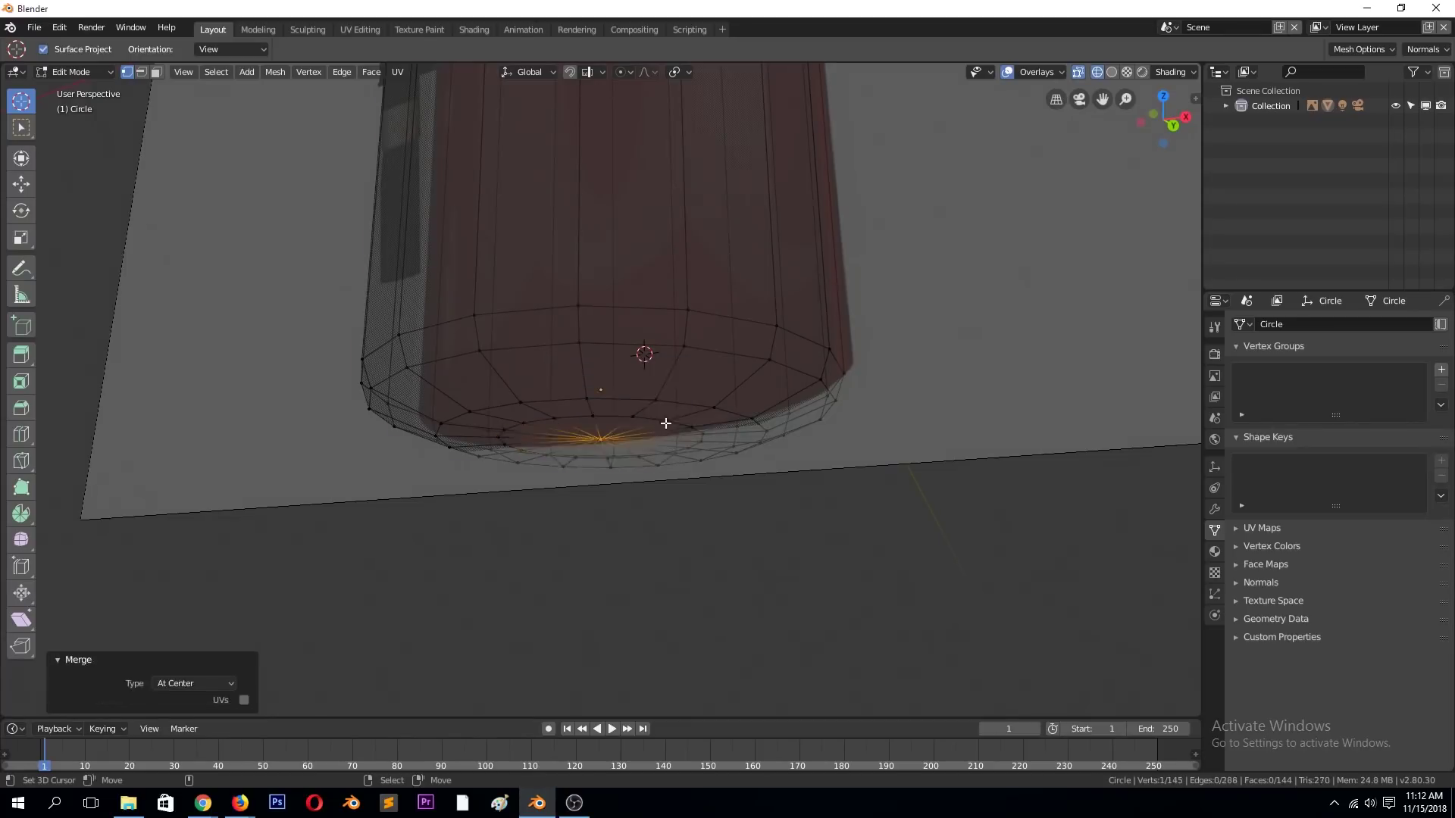
- Give the body a level-2 subdivision and apply Shade Smooth
{"action": "key", "text": "Tab"}
{"action": "key", "text": "ctrl+2"}
{"action": "key", "text": "alt+z"}
{"action": "key", "text": "KP_1"}
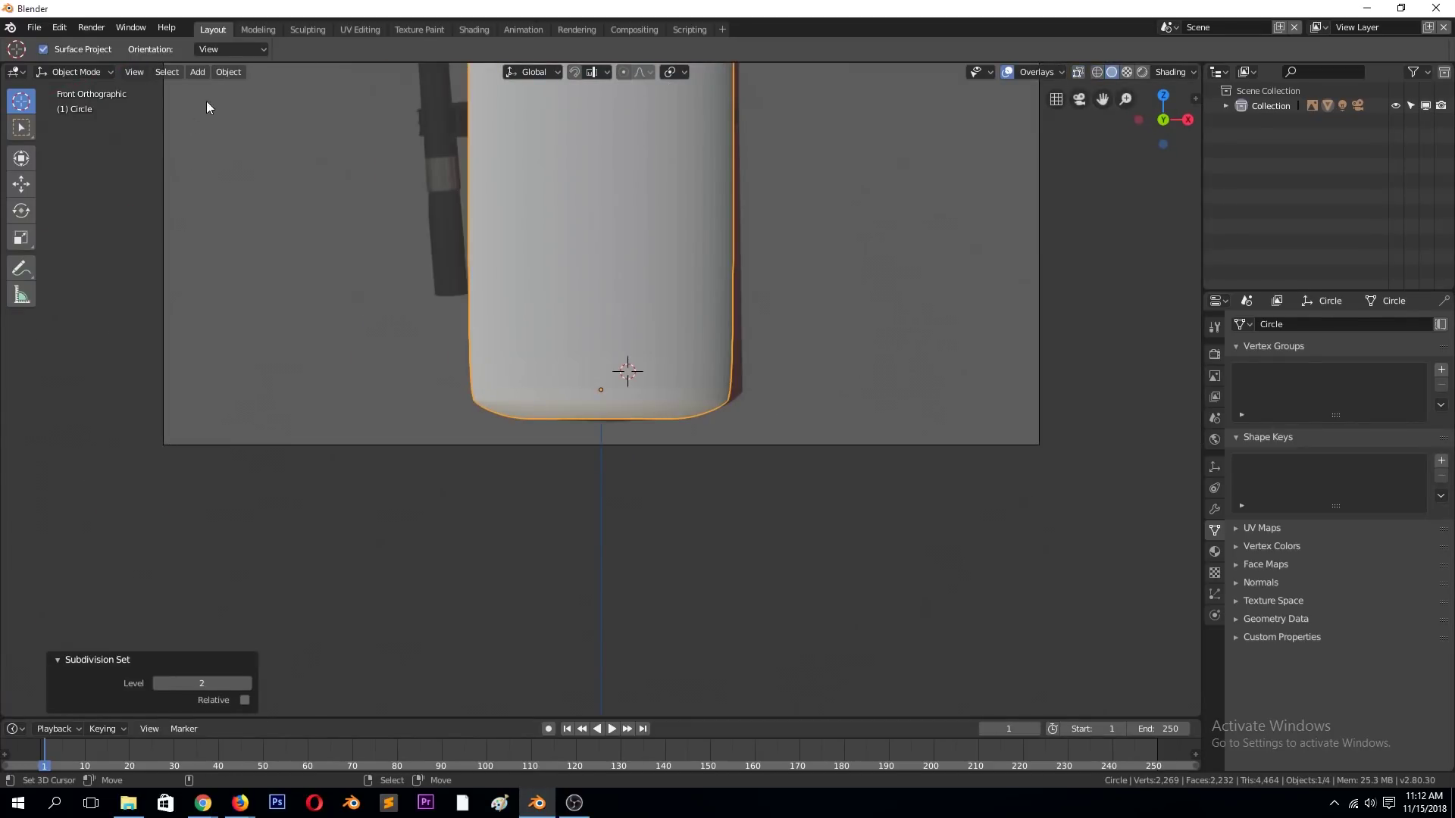
{"action": "left_click", "coordinate": [228, 71]}
{"action": "left_click", "coordinate": [274, 377]}
- Add a loop cut near the base to tighten the bottom edge
{"action": "key", "text": "Tab"}
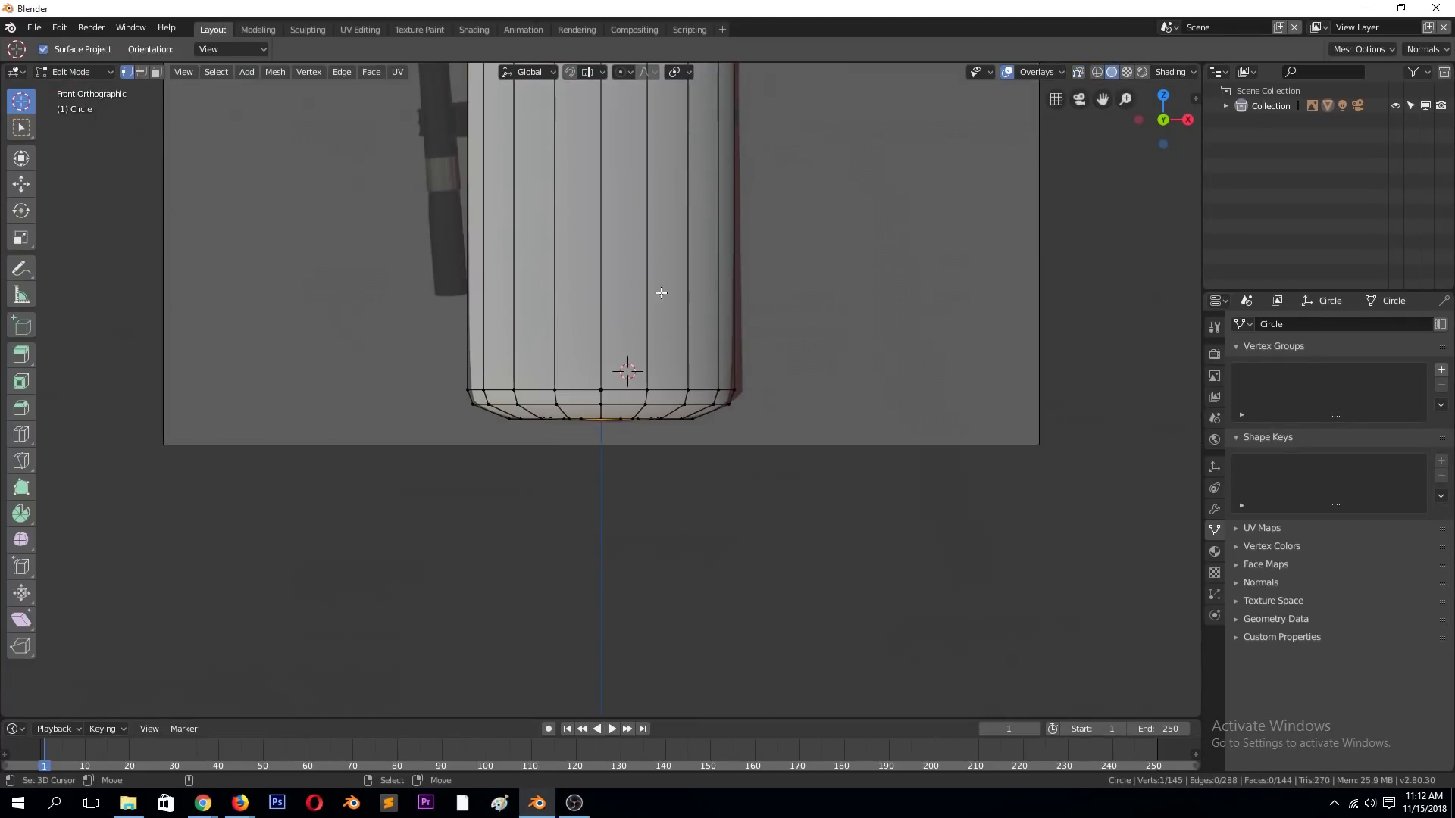
{"action": "key", "text": "ctrl+r"}
{"action": "left_click", "coordinate": [662, 299]}
{"action": "left_click", "coordinate": [699, 543]}
{"action": "scroll", "coordinate": [695, 419], "scroll_direction": "down", "scroll_amount": 6}
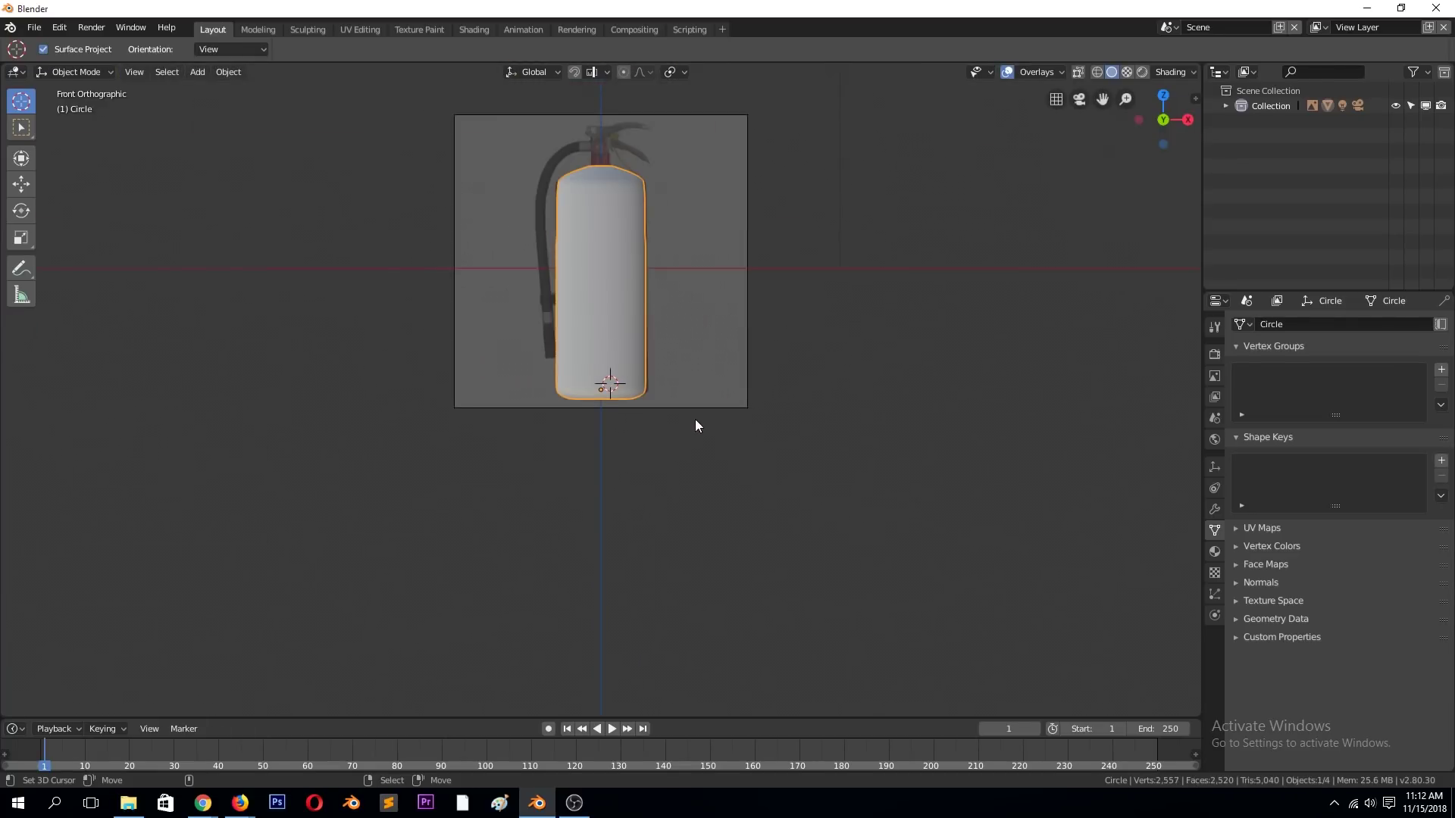
- Widen the shoulder loop by 1.1 and add another loop cut on the shoulder
{"action": "key", "text": "KP_Decimal"}
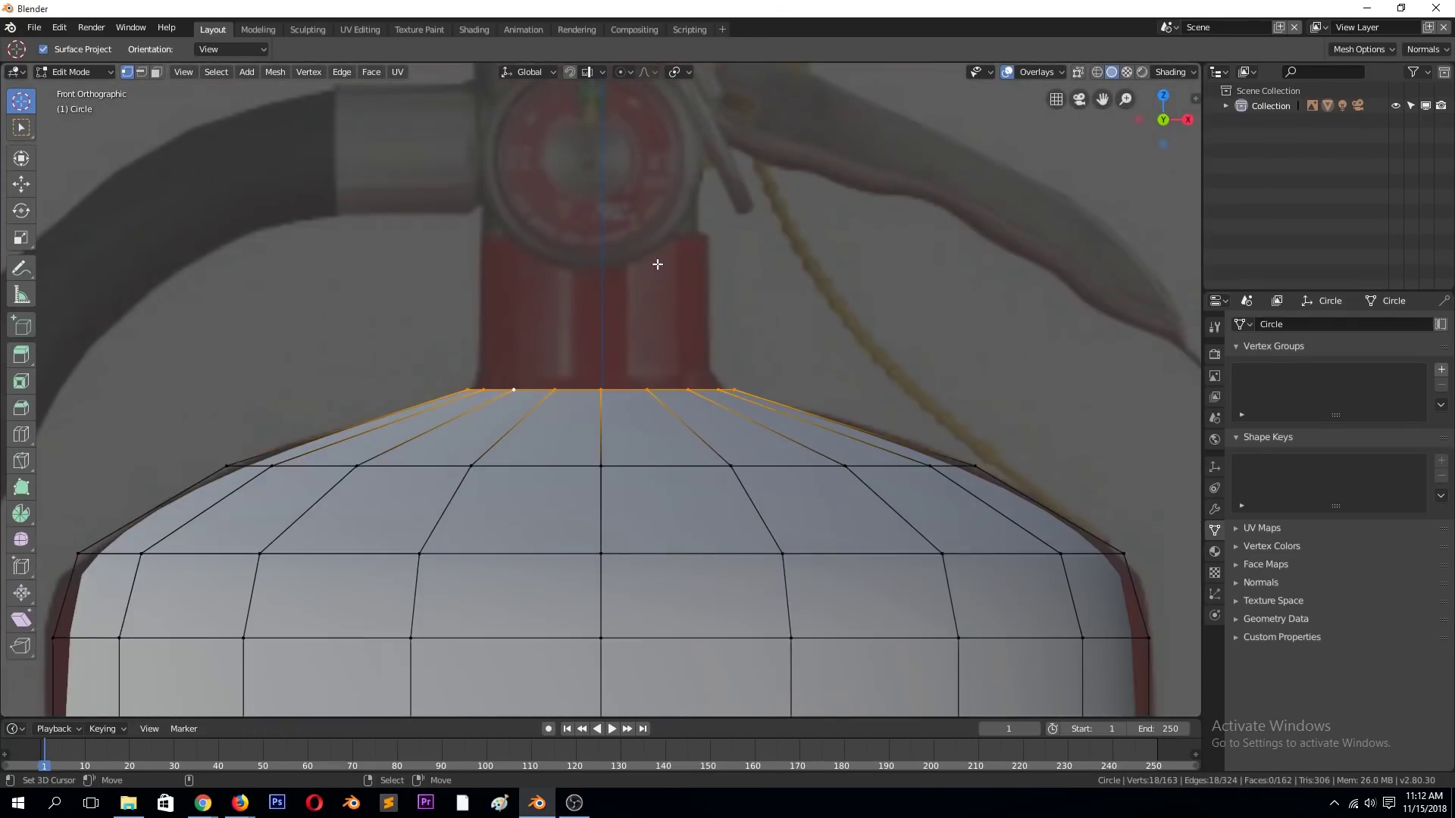
{"action": "scroll", "coordinate": [668, 526], "scroll_direction": "down", "scroll_amount": 3}
{"action": "left_click", "coordinate": [659, 459], "text": "alt"}
{"action": "key", "text": "s"}
{"action": "left_click", "coordinate": [861, 494]}
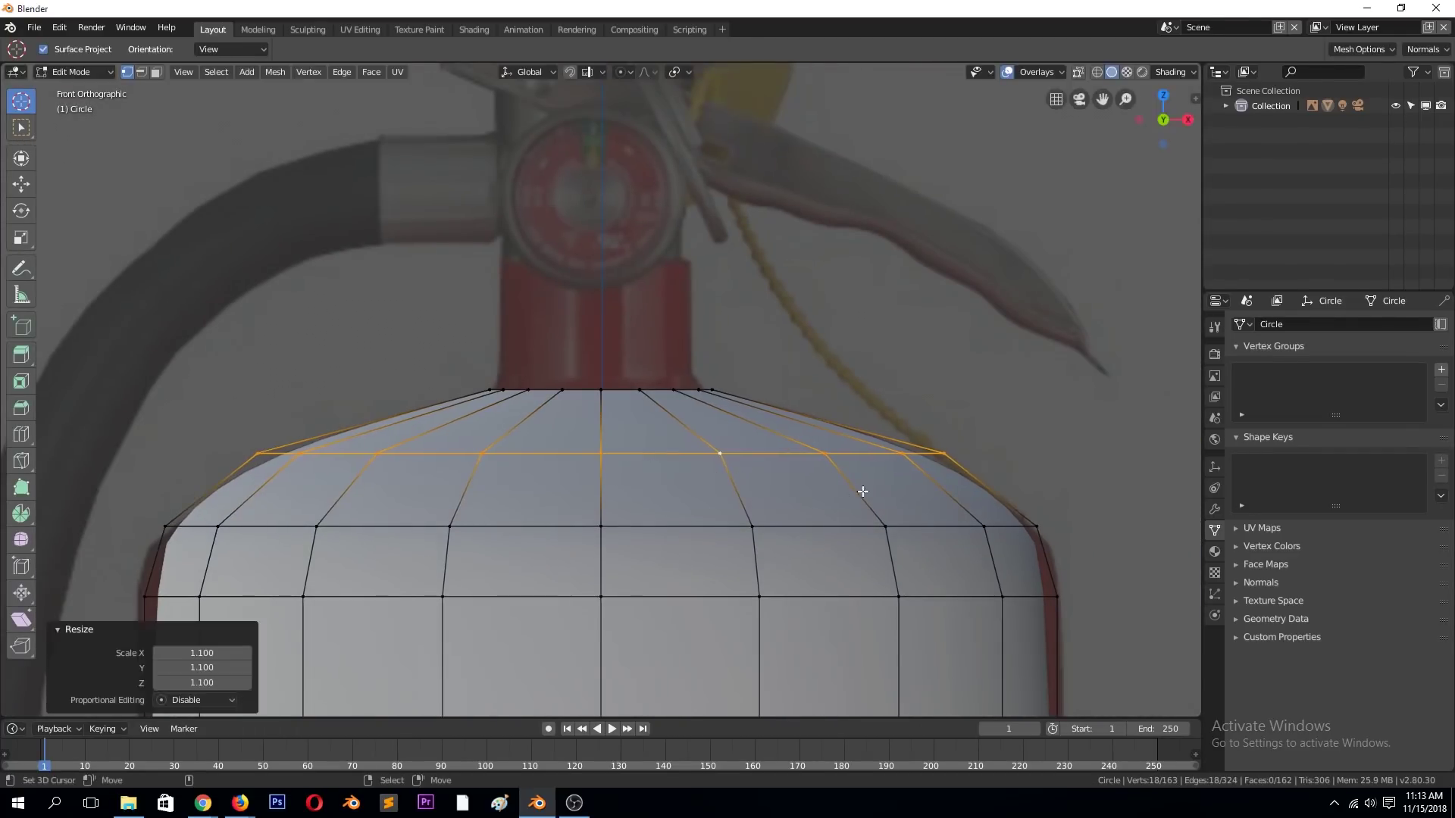
{"action": "scroll", "coordinate": [861, 493], "scroll_direction": "down", "scroll_amount": 4}
{"action": "key", "text": "ctrl+r"}
{"action": "left_click", "coordinate": [700, 569]}
{"action": "scroll", "coordinate": [640, 409], "scroll_direction": "up", "scroll_amount": 4}
- Extrude the top ring up along Z into a short neck and adjust its top
{"action": "left_click", "coordinate": [708, 388], "text": "alt"}
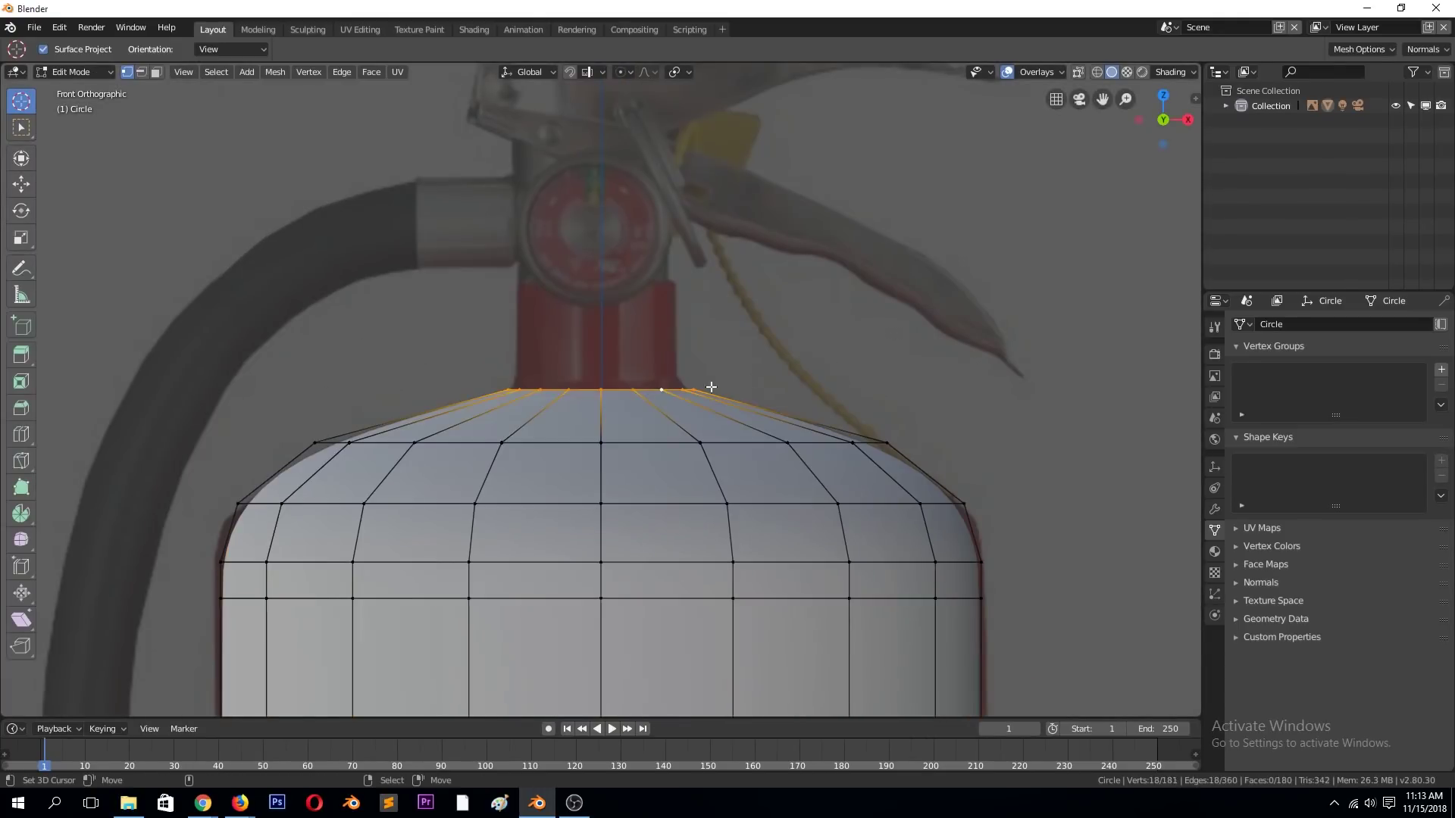
{"action": "key", "text": "e"}
{"action": "key", "text": "Escape"}
{"action": "key", "text": "g"}
{"action": "left_click", "coordinate": [749, 384]}
{"action": "key", "text": "e"}
{"action": "key", "text": "z"}
{"action": "left_click", "coordinate": [776, 300]}
{"action": "key", "text": "g"}
{"action": "left_click", "coordinate": [682, 322]}
{"action": "key", "text": "Tab"}
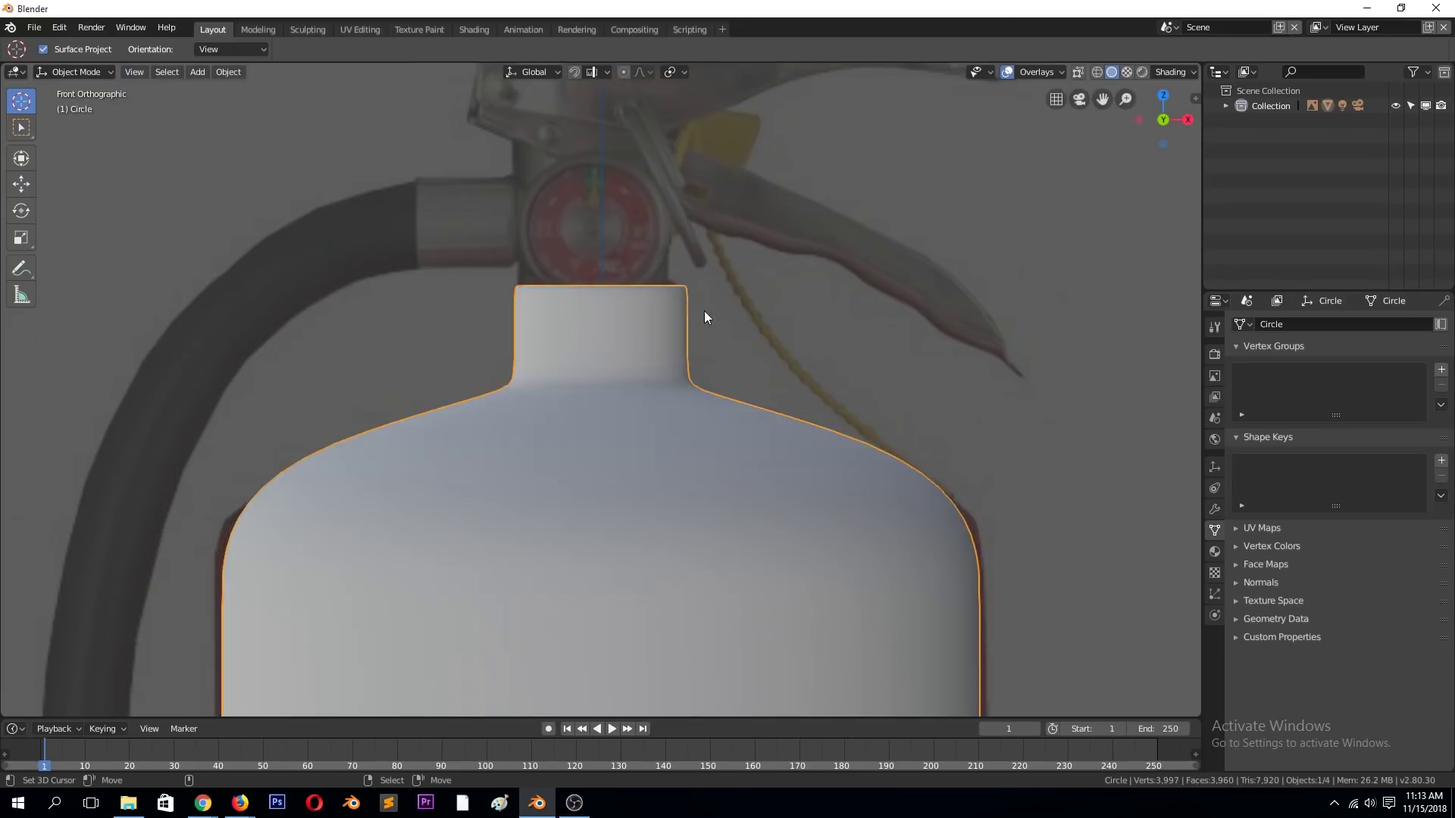
- Close the stray open-file browser and bring up the save dialog instead
{"action": "scroll", "coordinate": [705, 325], "scroll_direction": "down", "scroll_amount": 3}
{"action": "key", "text": "ctrl+o"}
{"action": "key", "text": "Escape"}
{"action": "key", "text": "ctrl+s"}
- Save as fire extinguisher.blend inside a new 'fire extinguisher' folder under november
{"action": "left_click", "coordinate": [399, 110]}
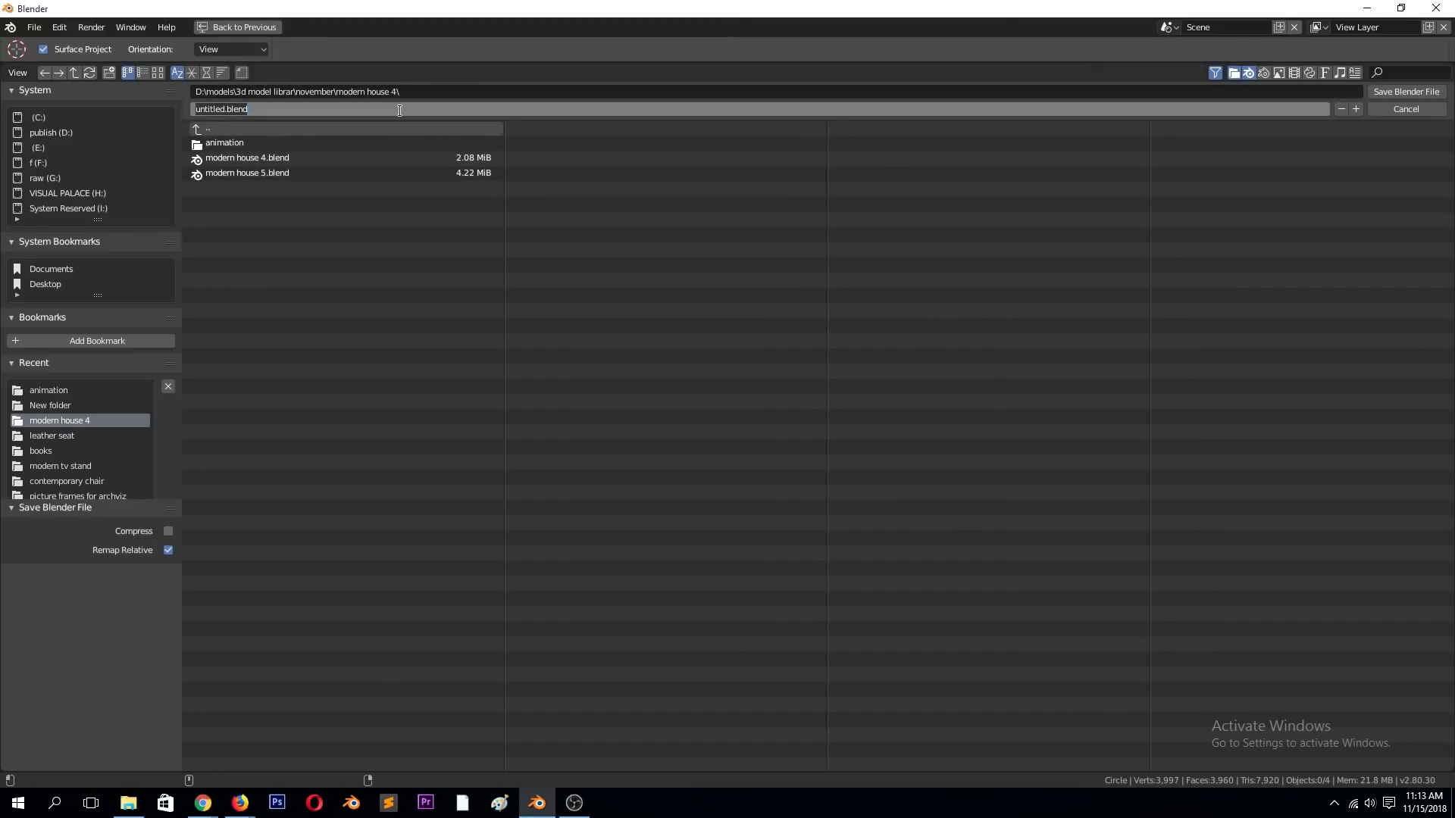
{"action": "left_click", "coordinate": [194, 132]}
{"action": "left_click", "coordinate": [107, 71]}
{"action": "type", "text": "fire extinguisher"}
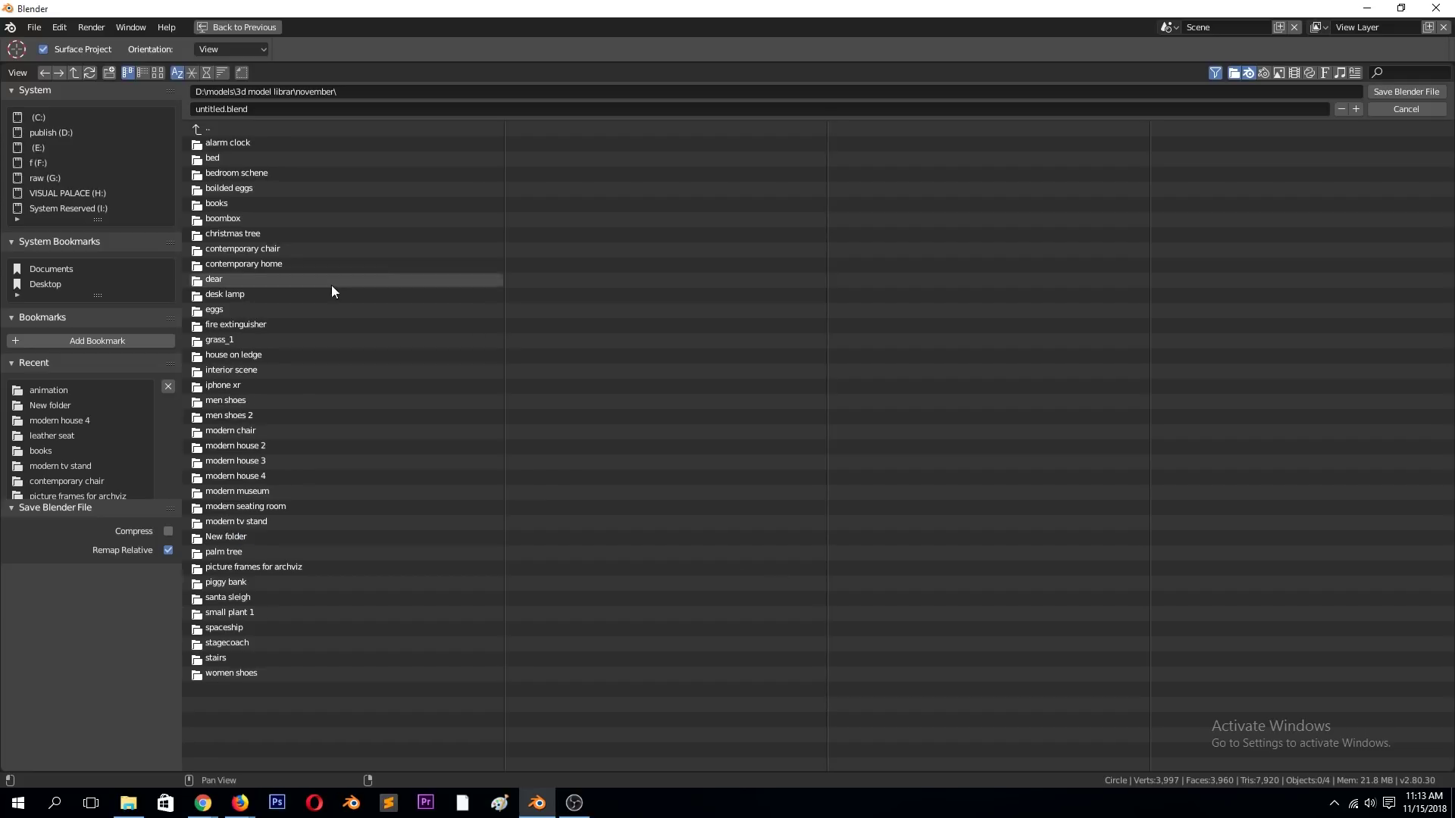
{"action": "double_click", "coordinate": [333, 326]}
{"action": "left_click", "coordinate": [406, 112]}
{"action": "type", "text": "fire extinguisher"}
{"action": "key", "text": "Return"}
{"action": "left_click", "coordinate": [1410, 91]}
- Duplicate the neck's top ring in place in Edit Mode
{"action": "scroll", "coordinate": [639, 379], "scroll_direction": "up", "scroll_amount": 5}
{"action": "key", "text": "Tab"}
{"action": "key", "text": "shift+d"}
{"action": "right_click", "coordinate": [718, 291]}
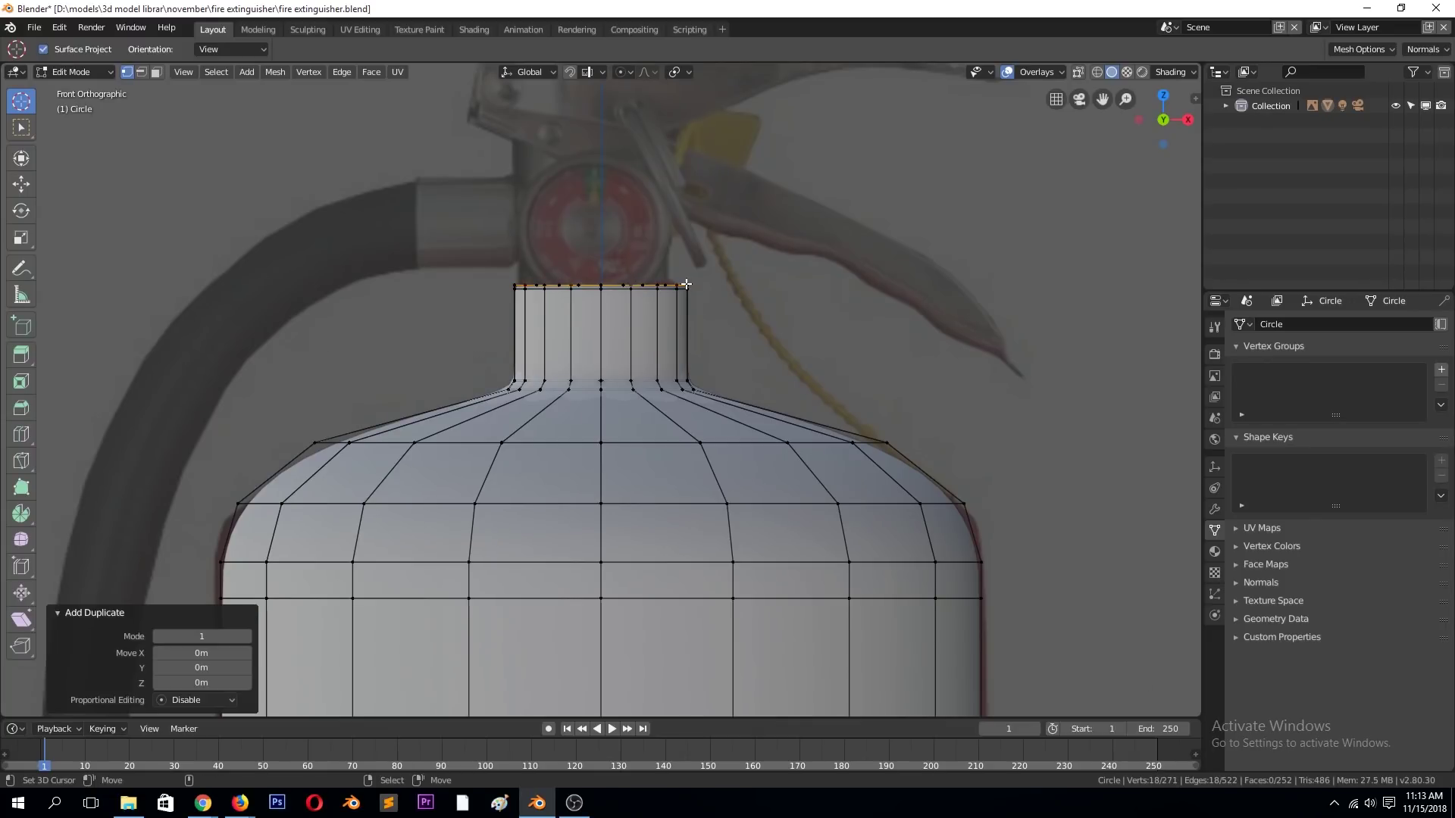
- Extrude the duplicated ring upward into a valve cylinder and separate it as its own object
{"action": "key", "text": "e"}
{"action": "left_click", "coordinate": [687, 130]}
{"action": "key", "text": "s"}
{"action": "left_click", "coordinate": [739, 182]}
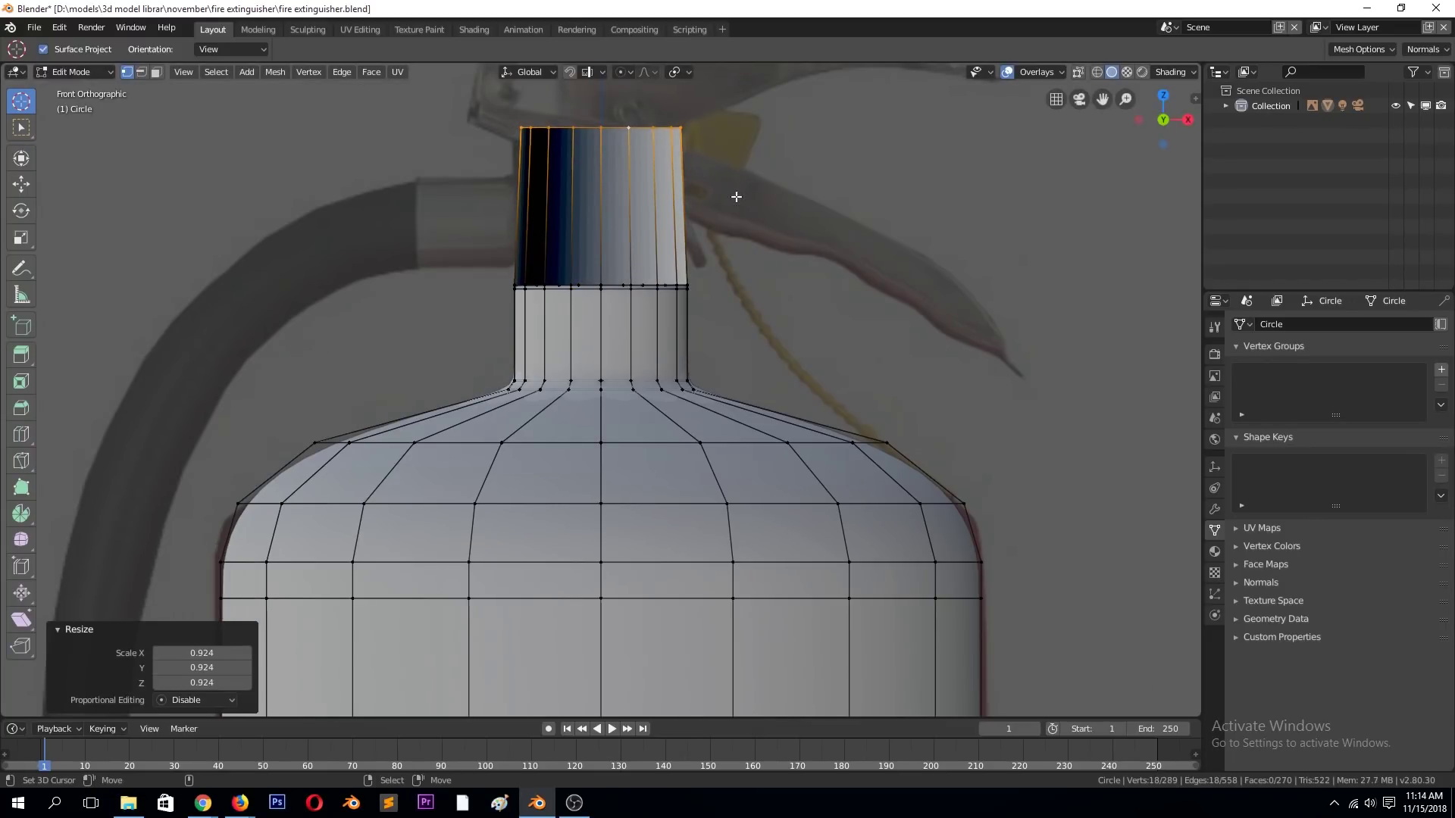
{"action": "key", "text": "ctrl+l"}
{"action": "key", "text": "Tab"}
{"action": "key", "text": "Tab"}
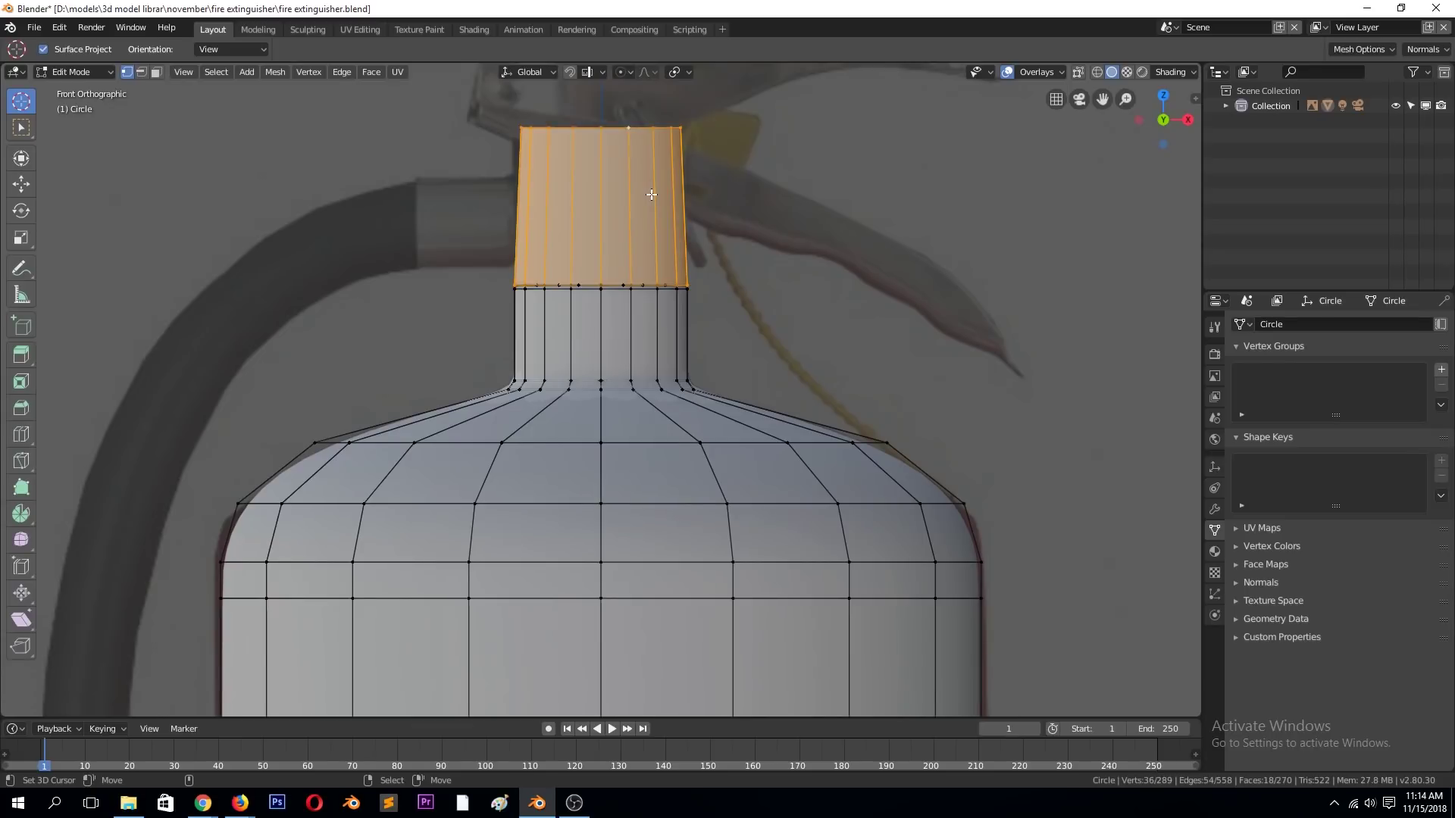
- Hide the extinguisher body, scale the valve cylinder, and select its top ring in see-through view
{"action": "key", "text": "Tab"}
{"action": "key", "text": "shift+h"}
{"action": "key", "text": "Tab"}
{"action": "key", "text": "s"}
{"action": "left_click", "coordinate": [703, 302]}
{"action": "key", "text": "z"}
{"action": "left_click", "coordinate": [649, 213]}
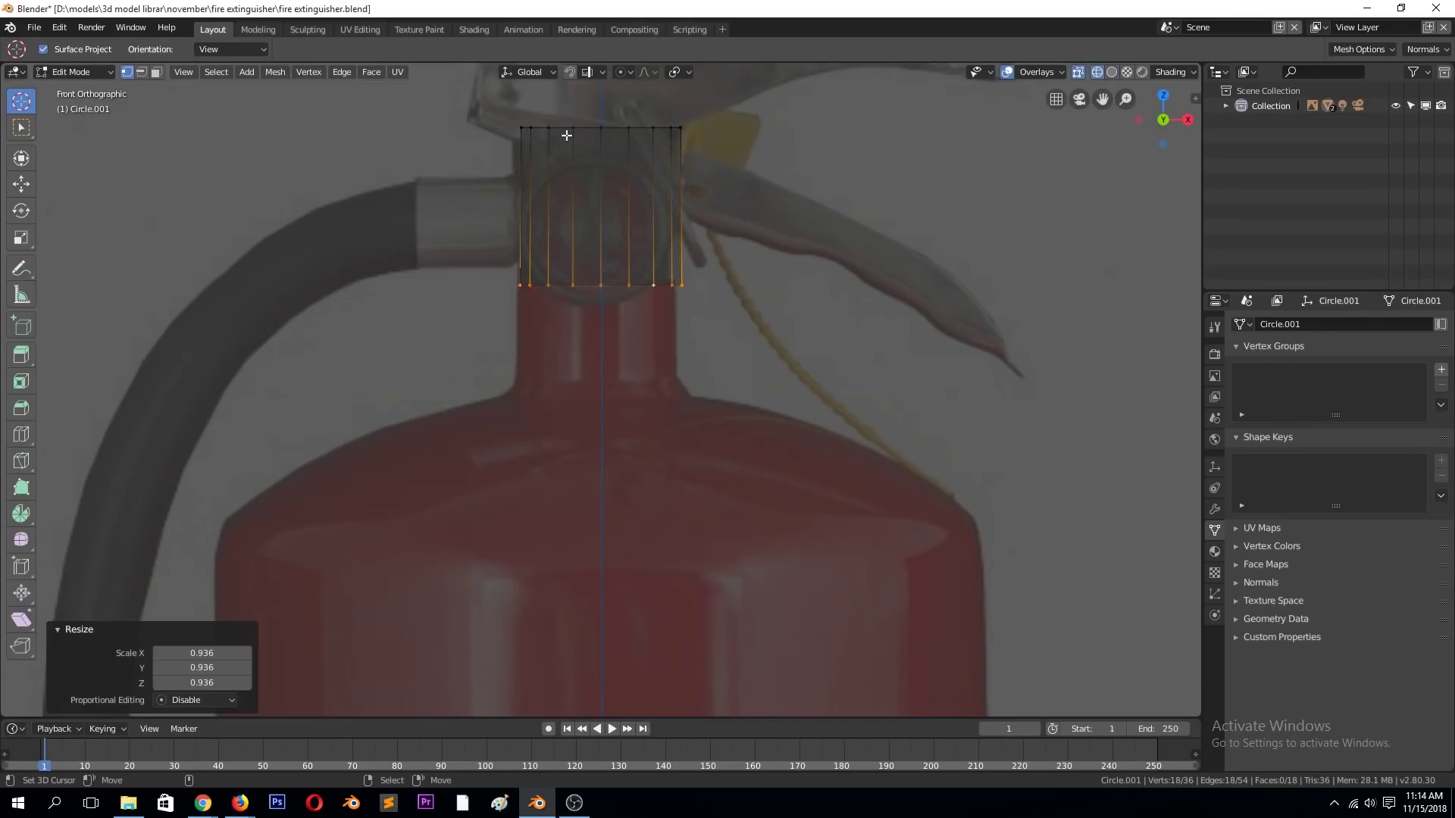
{"action": "left_click", "coordinate": [576, 129], "text": "alt"}
{"action": "key", "text": "KP_Decimal"}
{"action": "scroll", "coordinate": [659, 352], "scroll_direction": "down", "scroll_amount": 4}
- Lower the valve cylinder's top ring slightly along Z
{"action": "key", "text": "g"}
{"action": "key", "text": "z"}
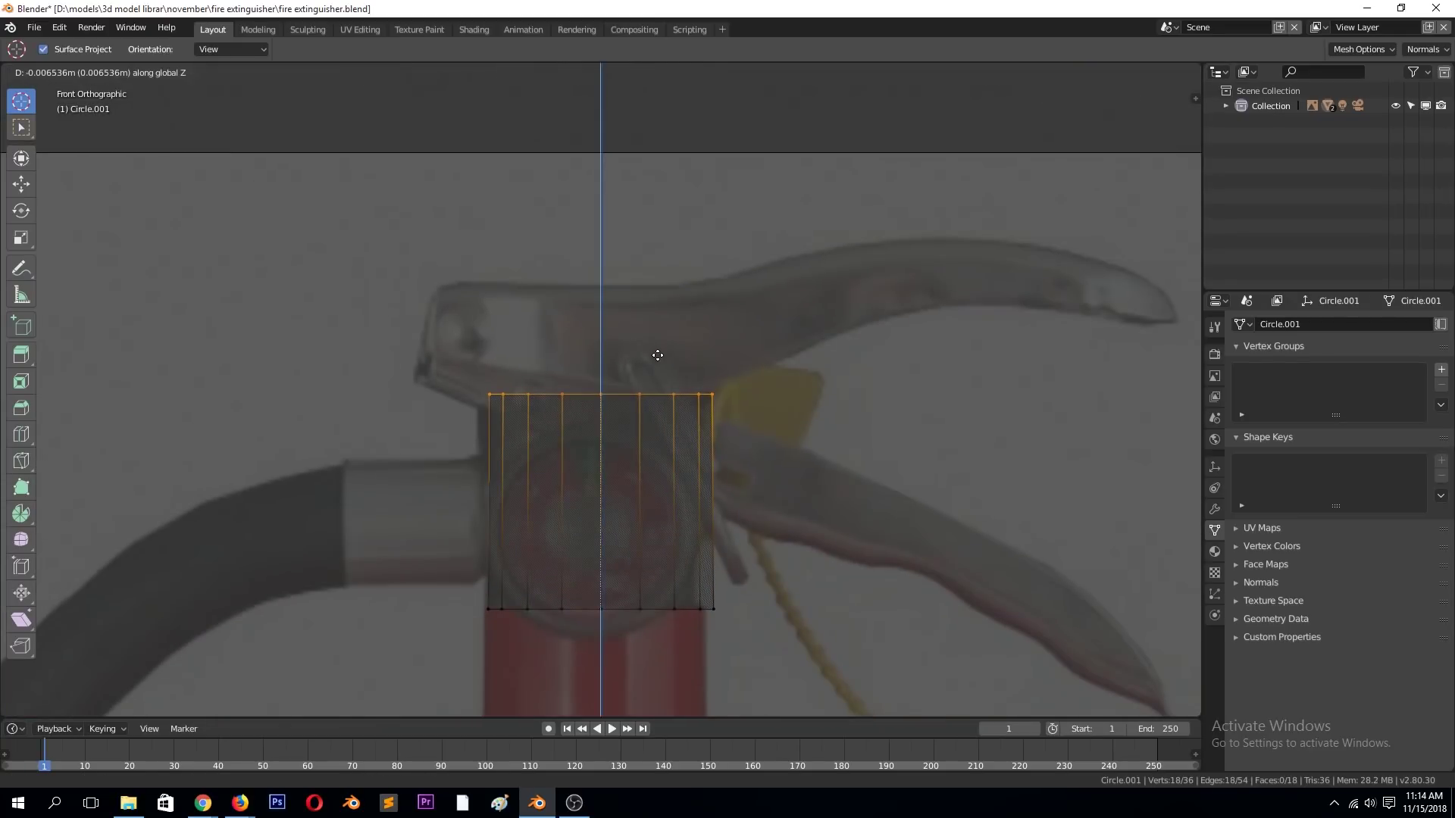
{"action": "left_click", "coordinate": [660, 356]}
{"action": "mouse_move", "coordinate": [660, 356]}
{"action": "middle_mouse_down"}
{"action": "mouse_move", "coordinate": [594, 383]}
{"action": "mouse_move", "coordinate": [620, 364]}
{"action": "middle_mouse_up"}
{"action": "key", "text": "KP_1"}
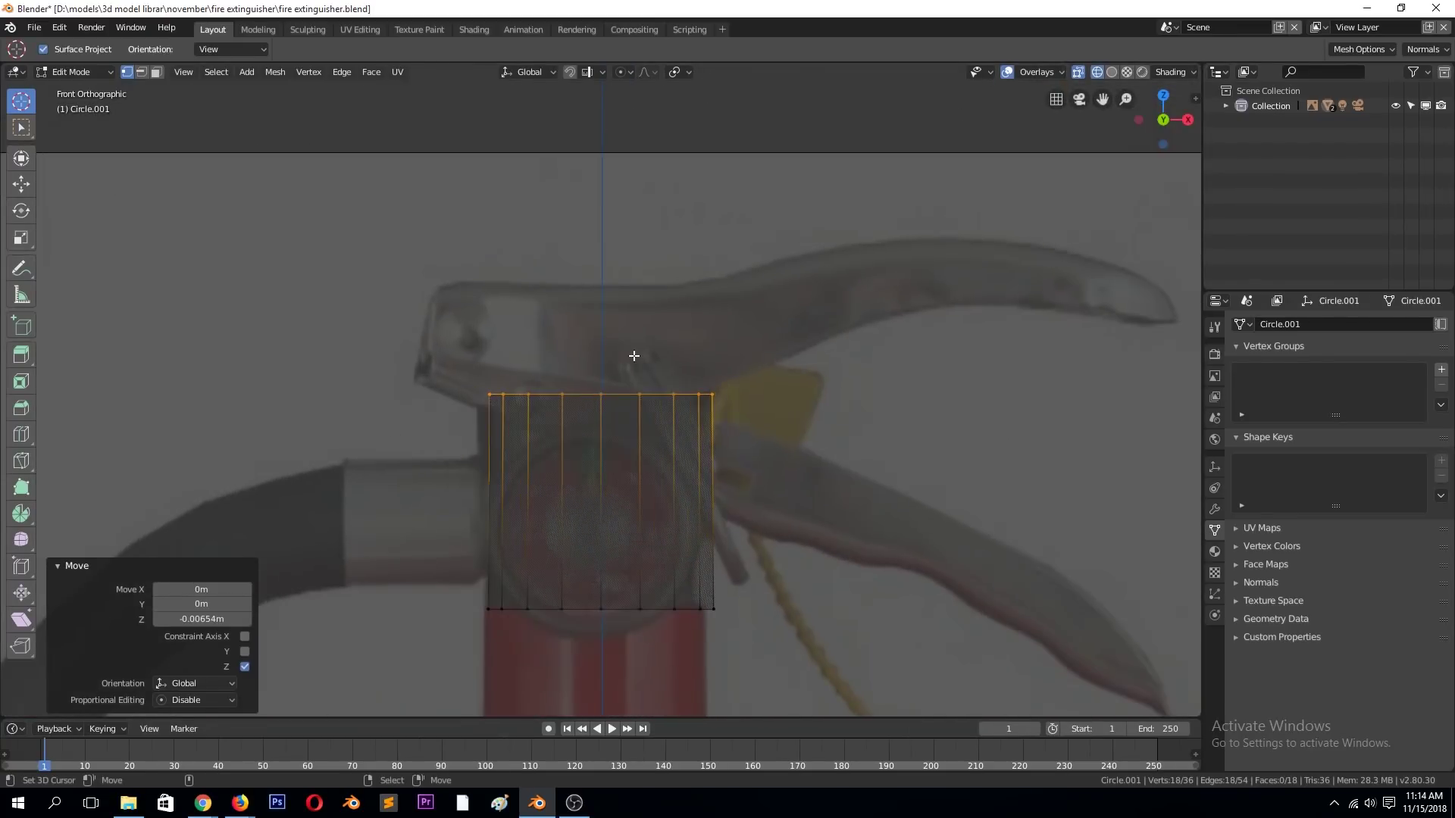
- Inset the cylinder's top by extruding and shrinking it, then add a loop cut near the top
{"action": "key", "text": "e"}
{"action": "key", "text": "Escape"}
{"action": "key", "text": "s"}
{"action": "left_click", "coordinate": [718, 375]}
{"action": "key", "text": "ctrl+r"}
{"action": "left_click", "coordinate": [708, 450]}
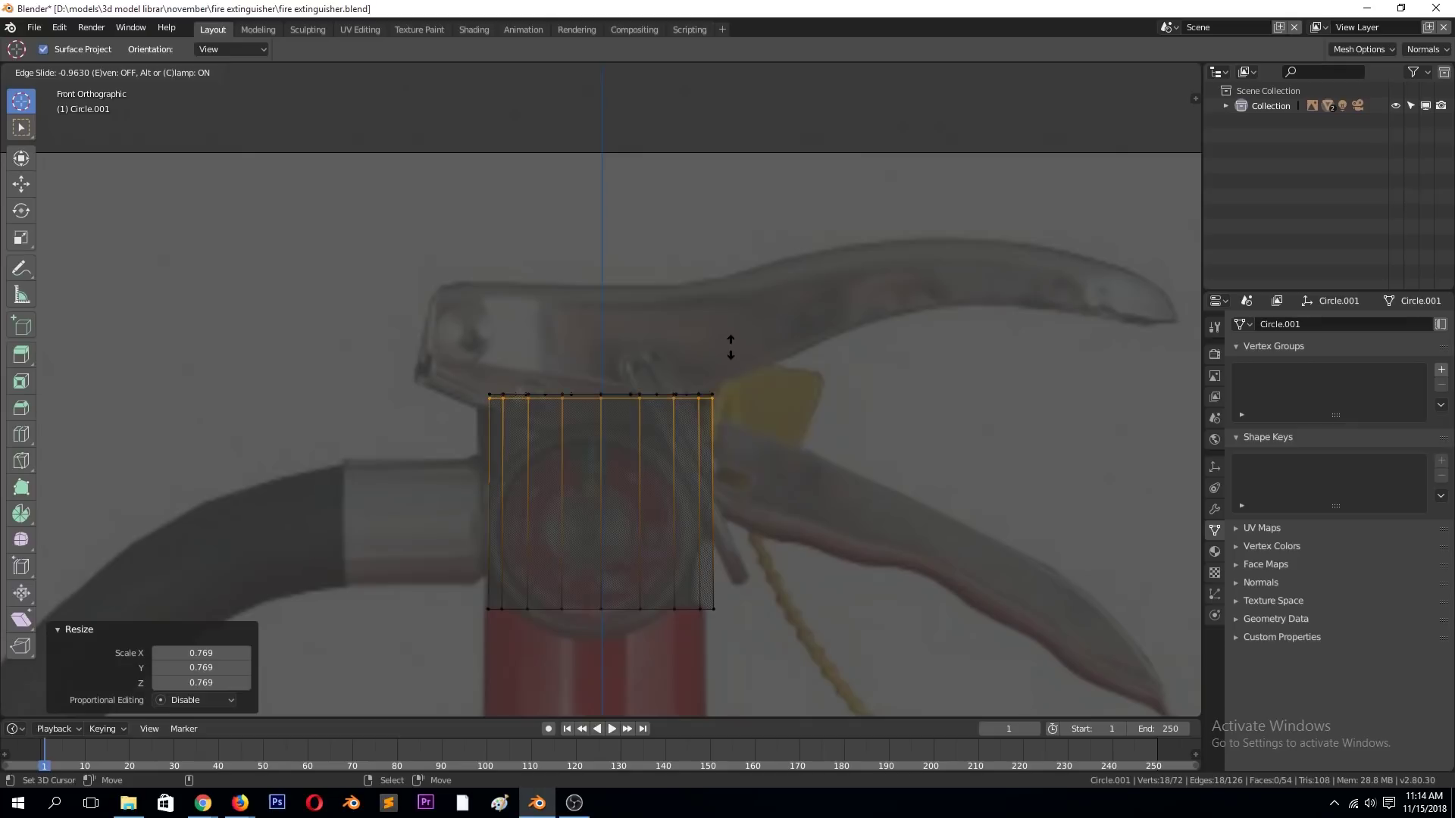
{"action": "left_click", "coordinate": [730, 346]}
- Inspect the finished valve head from several angles and return to Object Mode
{"action": "middle_click_drag", "start_coordinate": [751, 367], "coordinate": [753, 371]}
{"action": "mouse_move", "coordinate": [604, 411]}
{"action": "middle_mouse_down"}
{"action": "mouse_move", "coordinate": [636, 469]}
{"action": "mouse_move", "coordinate": [653, 460]}
{"action": "middle_mouse_up"}
{"action": "key", "text": "KP_1"}
{"action": "key", "text": "Tab"}
{"action": "key", "text": "shift+a"}
- Add a scaled plane for the lever and rotate it 90° on X to stand upright
{"action": "left_click", "coordinate": [574, 332]}
{"action": "key", "text": "s"}
{"action": "left_click", "coordinate": [799, 477]}
{"action": "type", "text": "rx90"}
{"action": "key", "text": "Return"}
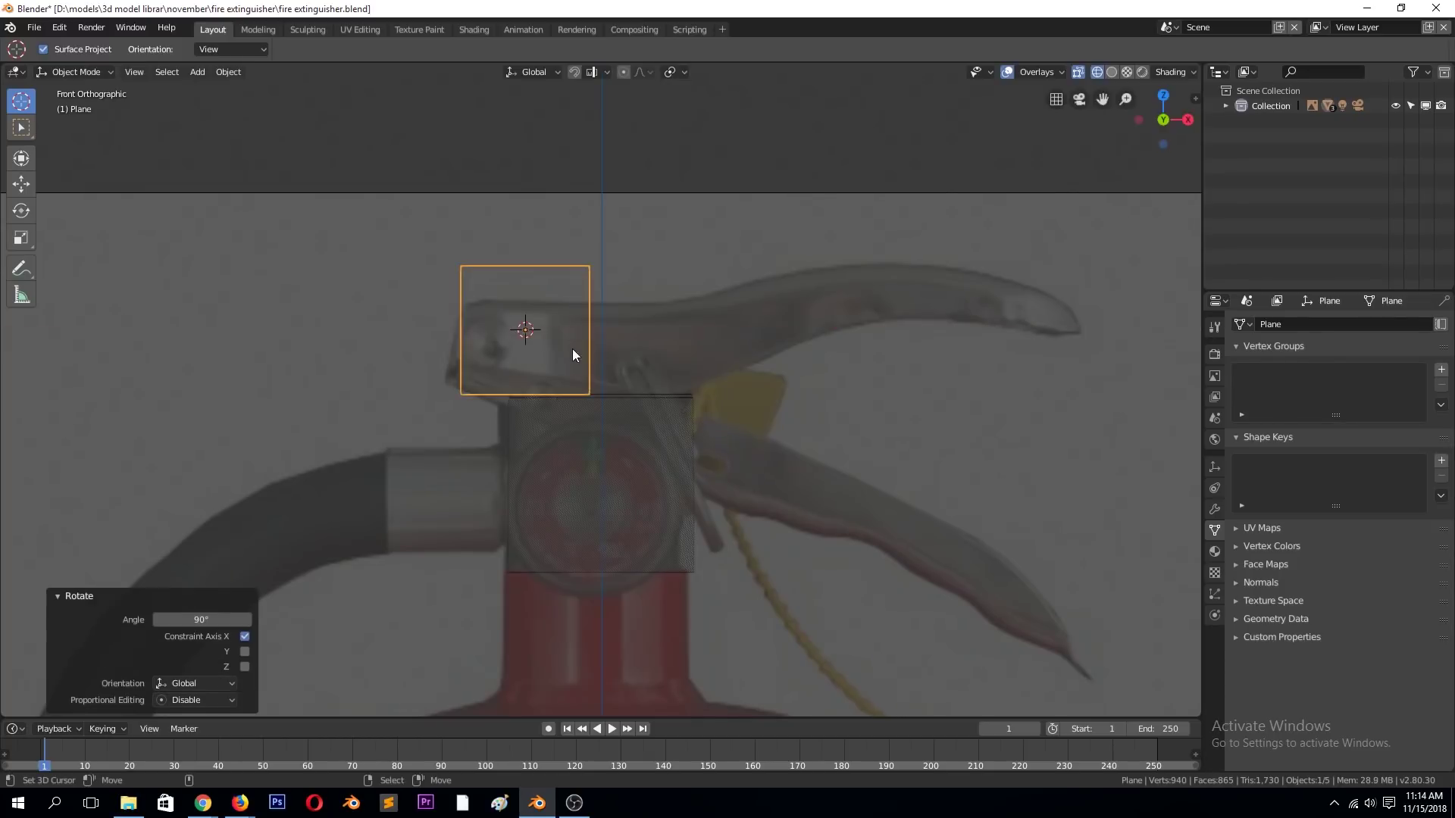
{"action": "key", "text": "Tab"}
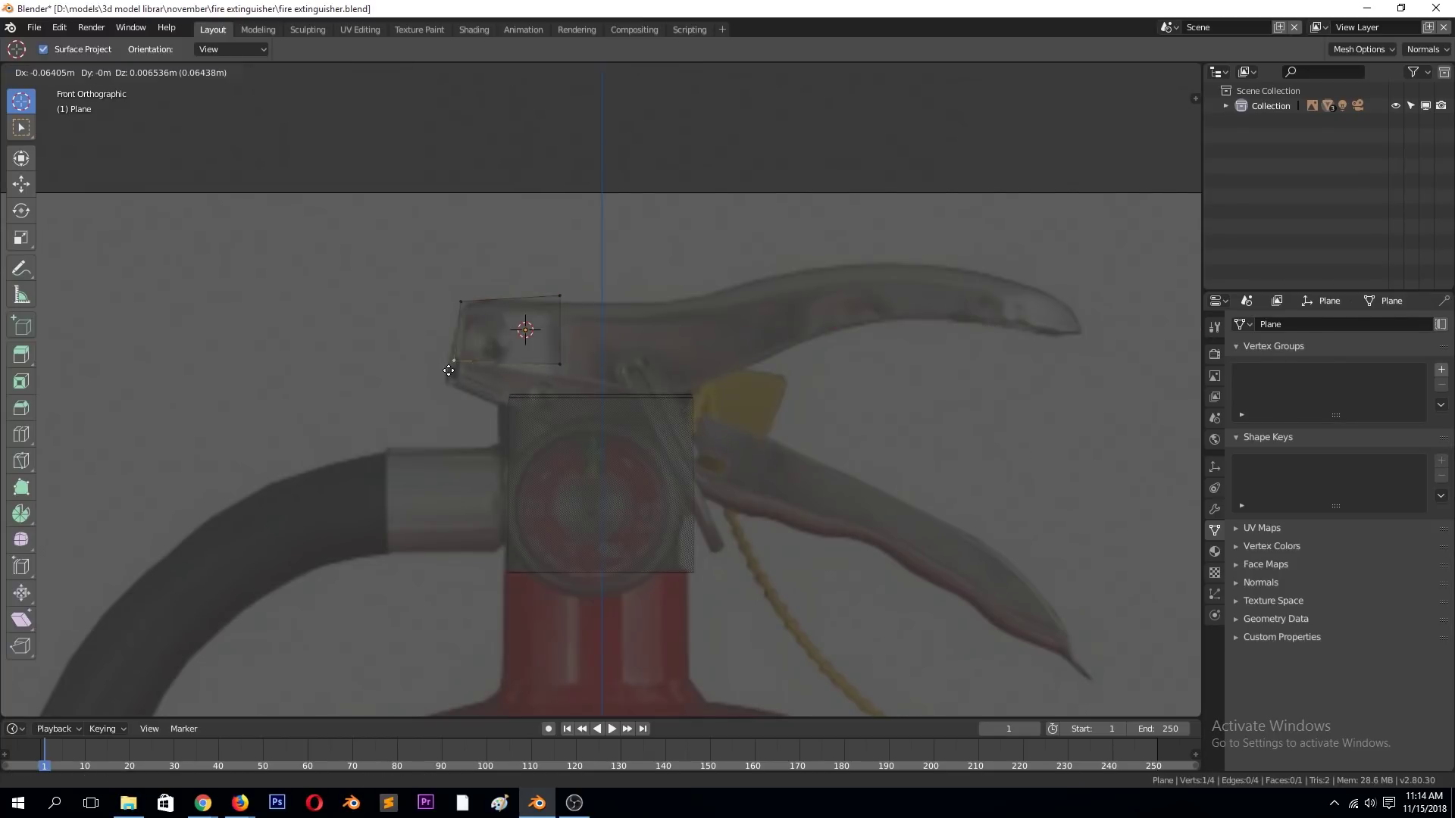
- Move the plane's vertices onto the lever outline and extrude its edge along the curve
{"action": "left_click", "coordinate": [563, 296]}
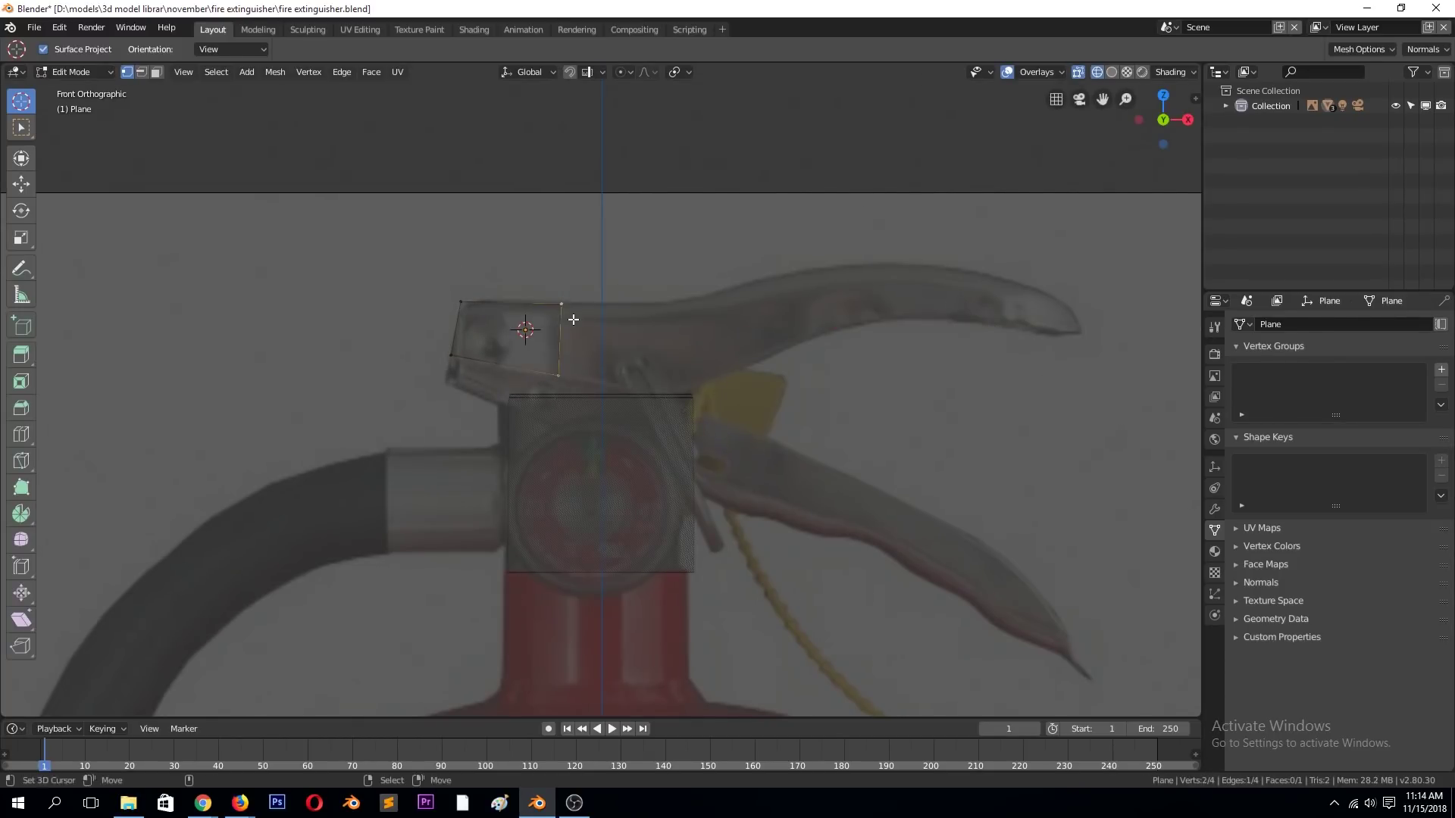
{"action": "left_click", "coordinate": [573, 313]}
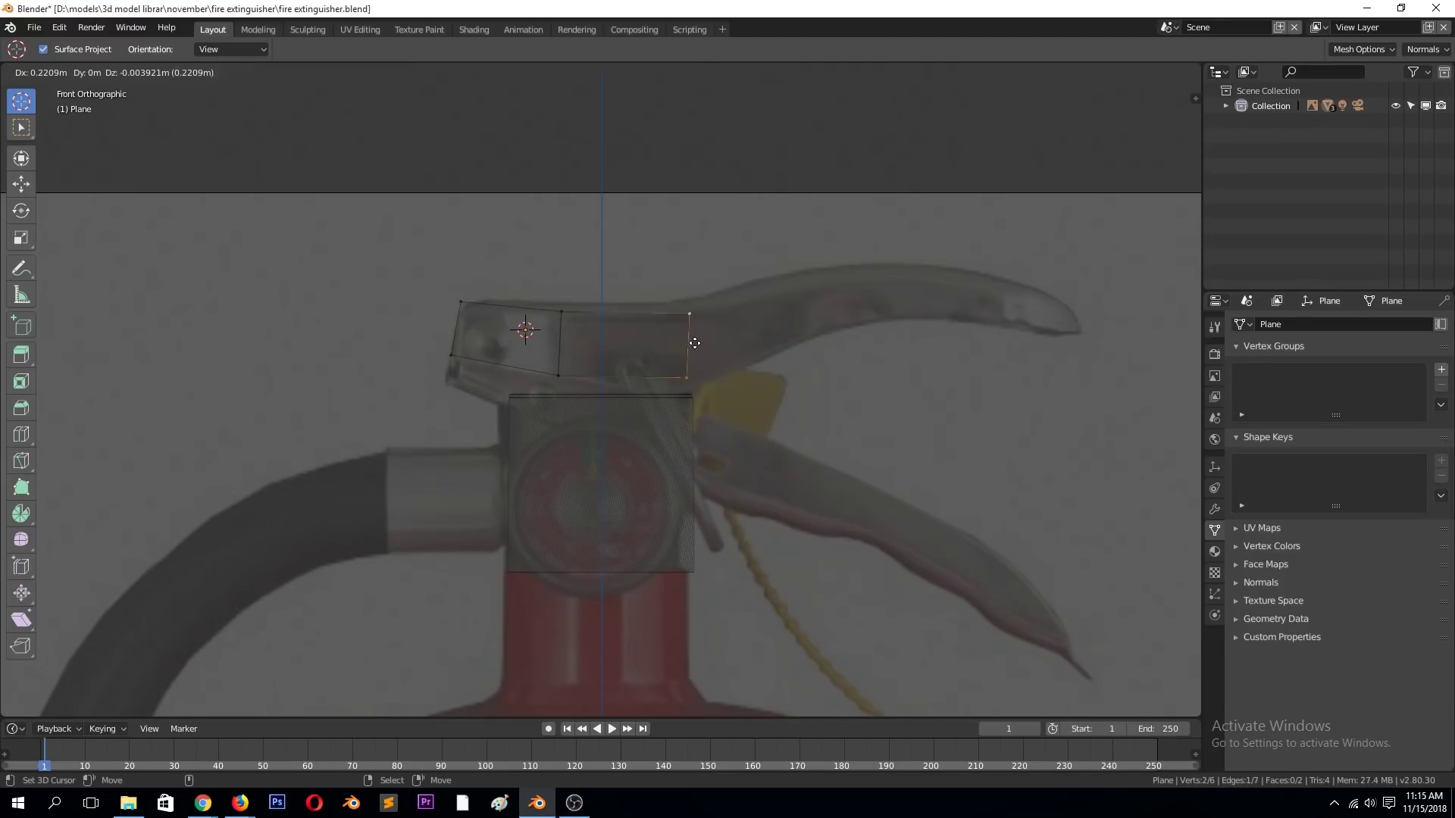
{"action": "key", "text": "g"}
{"action": "left_click", "coordinate": [671, 312]}
{"action": "left_click", "coordinate": [682, 394], "text": "shift"}
{"action": "key", "text": "e"}
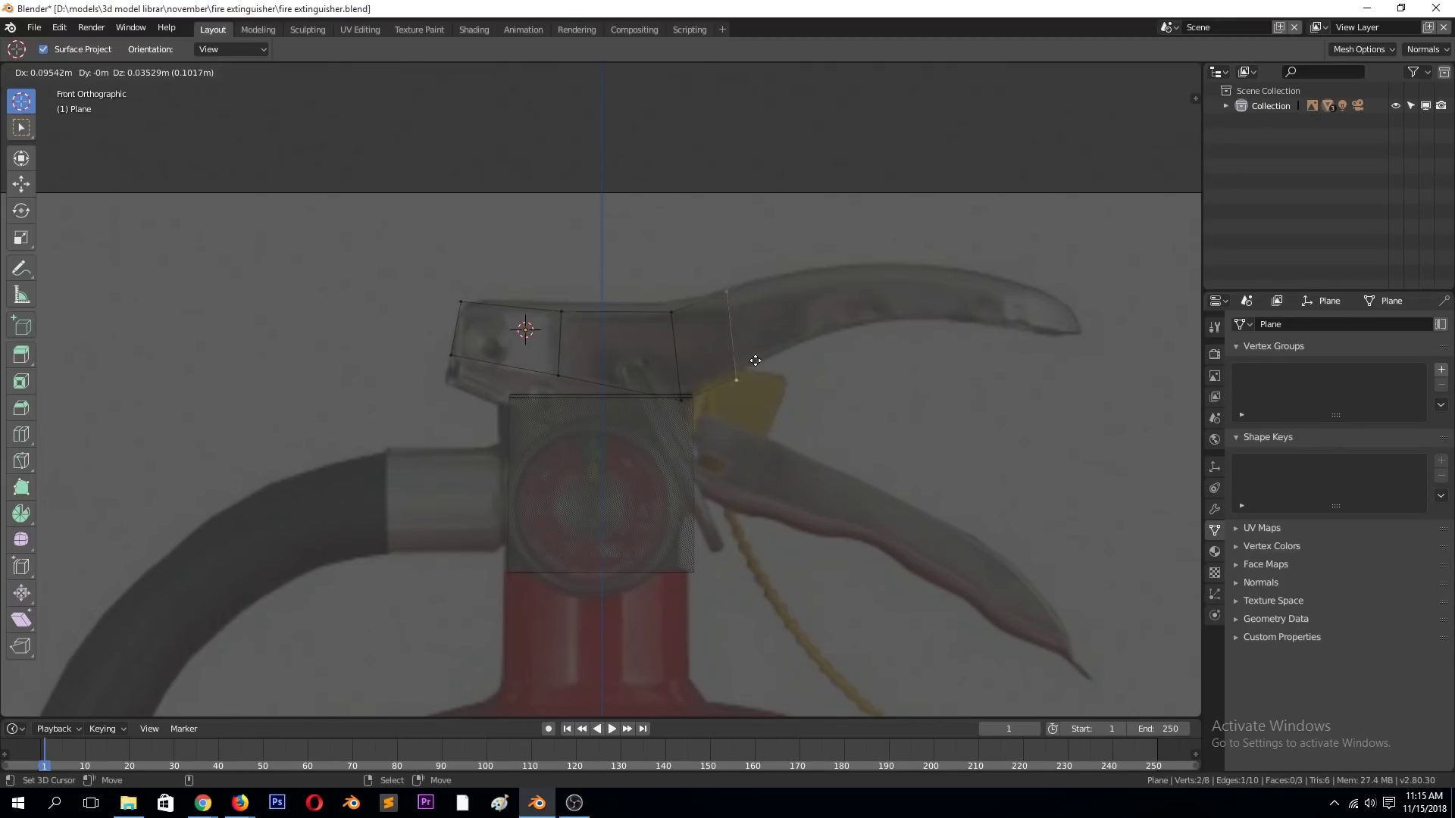
{"action": "left_click", "coordinate": [808, 356]}
{"action": "key", "text": "g"}
{"action": "left_click", "coordinate": [777, 341]}
{"action": "left_click", "coordinate": [905, 327]}
{"action": "left_click", "coordinate": [906, 357]}
{"action": "left_click", "coordinate": [890, 327]}
- Continue extruding and adjusting faces along the lever outline up to its tip
{"action": "key", "text": "e"}
{"action": "left_click", "coordinate": [819, 296]}
{"action": "key", "text": "g"}
{"action": "left_click", "coordinate": [822, 281]}
{"action": "left_click", "coordinate": [885, 281]}
{"action": "left_click", "coordinate": [882, 321], "text": "shift"}
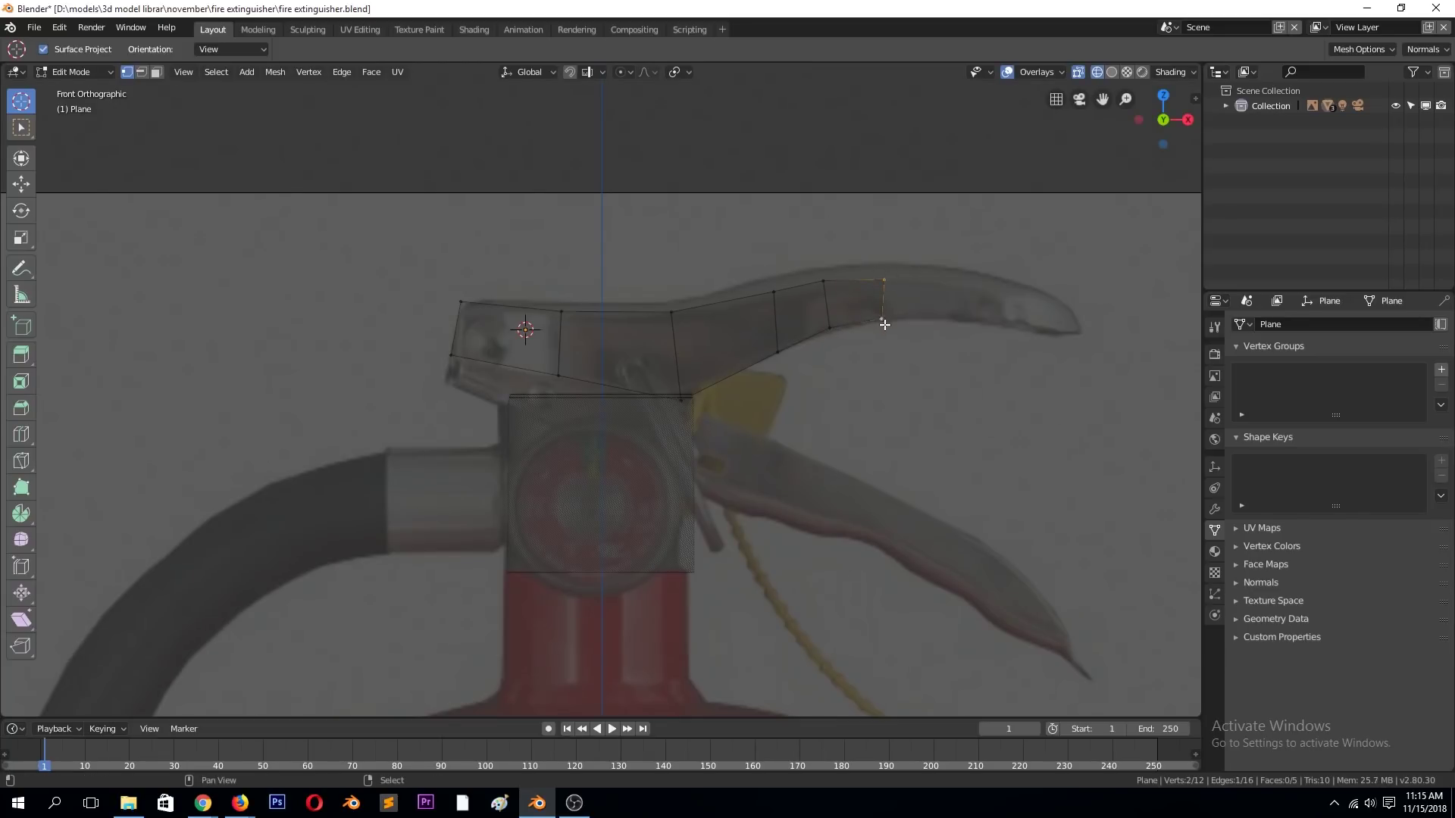
{"action": "left_click", "coordinate": [1043, 354]}
{"action": "key", "text": "g"}
{"action": "left_click", "coordinate": [966, 310]}
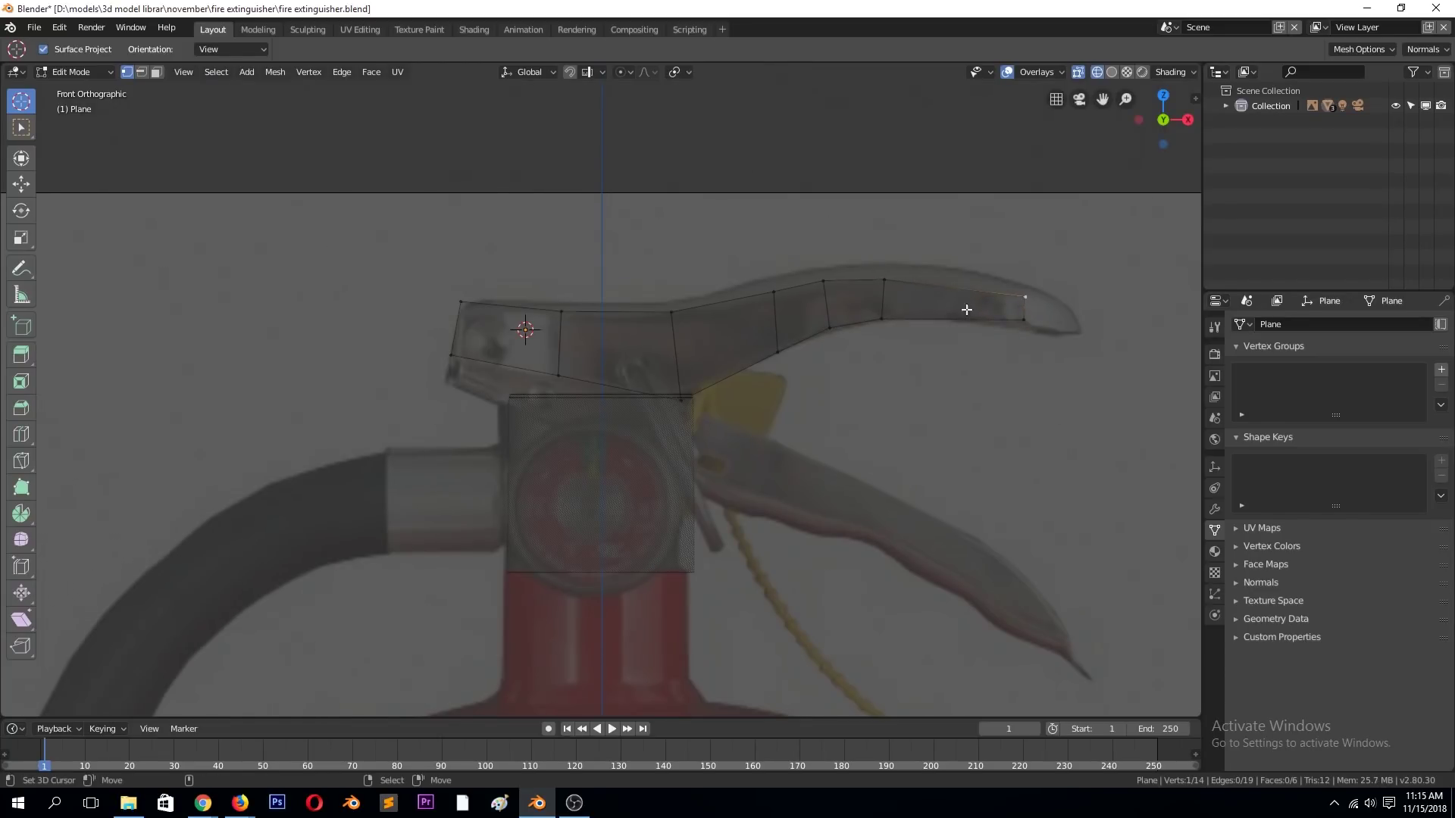
{"action": "key", "text": "g"}
{"action": "key", "text": "e"}
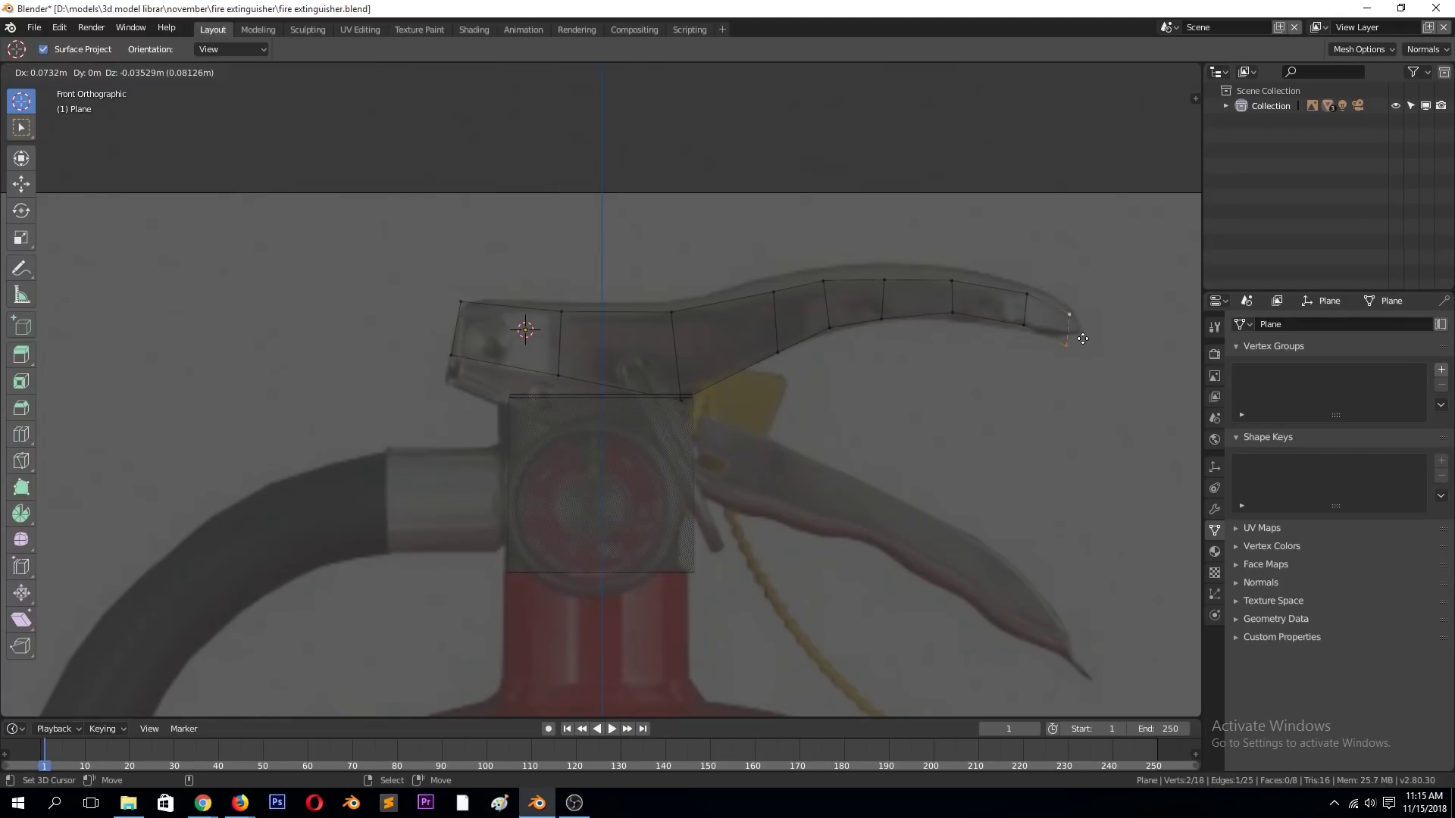
{"action": "left_click", "coordinate": [1094, 330]}
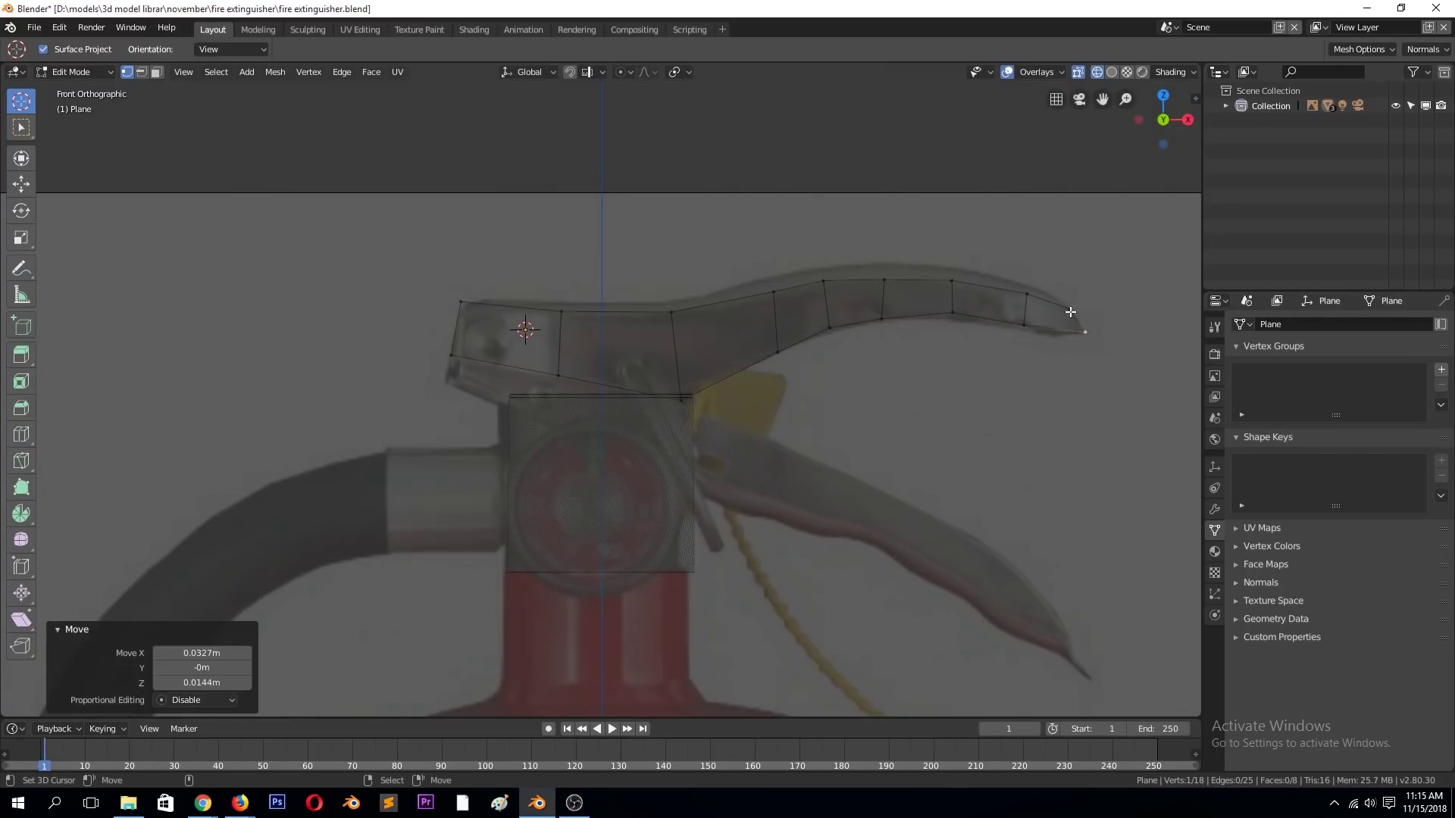
- Extrude the whole lever strip to give it thickness, then select the reference image
{"action": "key", "text": "a"}
{"action": "middle_click_drag", "start_coordinate": [1014, 293], "coordinate": [867, 353]}
{"action": "key", "text": "e"}
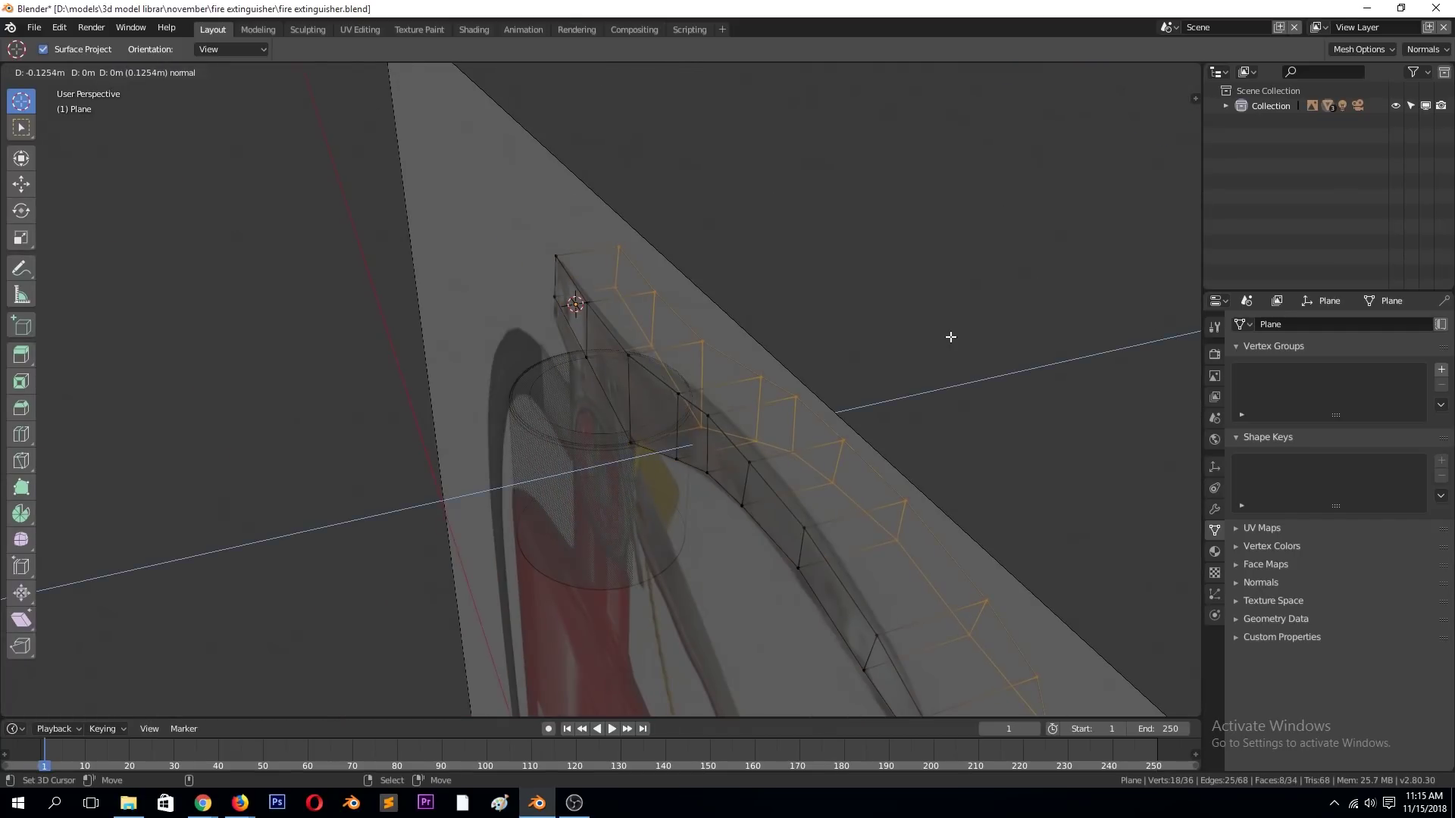
{"action": "left_click", "coordinate": [871, 379]}
{"action": "key", "text": "Tab"}
{"action": "left_click", "coordinate": [849, 361]}
- Hide the reference image, switch to solid shading, and recalculate the lever's normals
{"action": "key", "text": "h"}
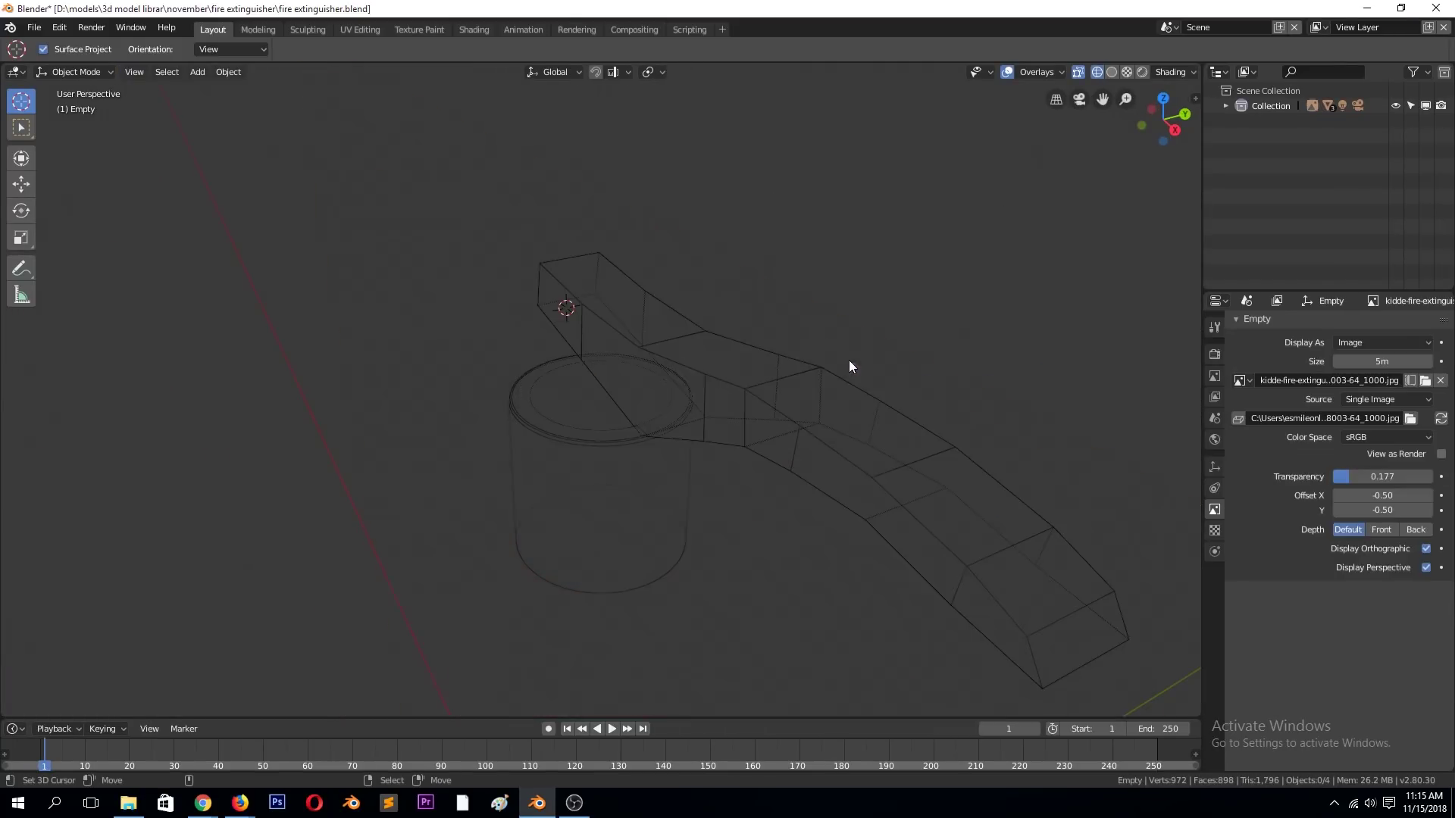
{"action": "key", "text": "z"}
{"action": "left_click", "coordinate": [947, 397]}
{"action": "key", "text": "Tab"}
{"action": "key", "text": "a"}
{"action": "key", "text": "shift+n"}
{"action": "key", "text": "Tab"}
{"action": "key", "text": "Tab"}
- Select the lever's outer edge loop and apply the lever's scale
{"action": "mouse_move", "coordinate": [891, 338]}
{"action": "middle_mouse_down"}
{"action": "mouse_move", "coordinate": [839, 312]}
{"action": "mouse_move", "coordinate": [896, 389]}
{"action": "mouse_move", "coordinate": [844, 376]}
{"action": "middle_mouse_up"}
{"action": "left_click", "coordinate": [800, 381], "text": "alt"}
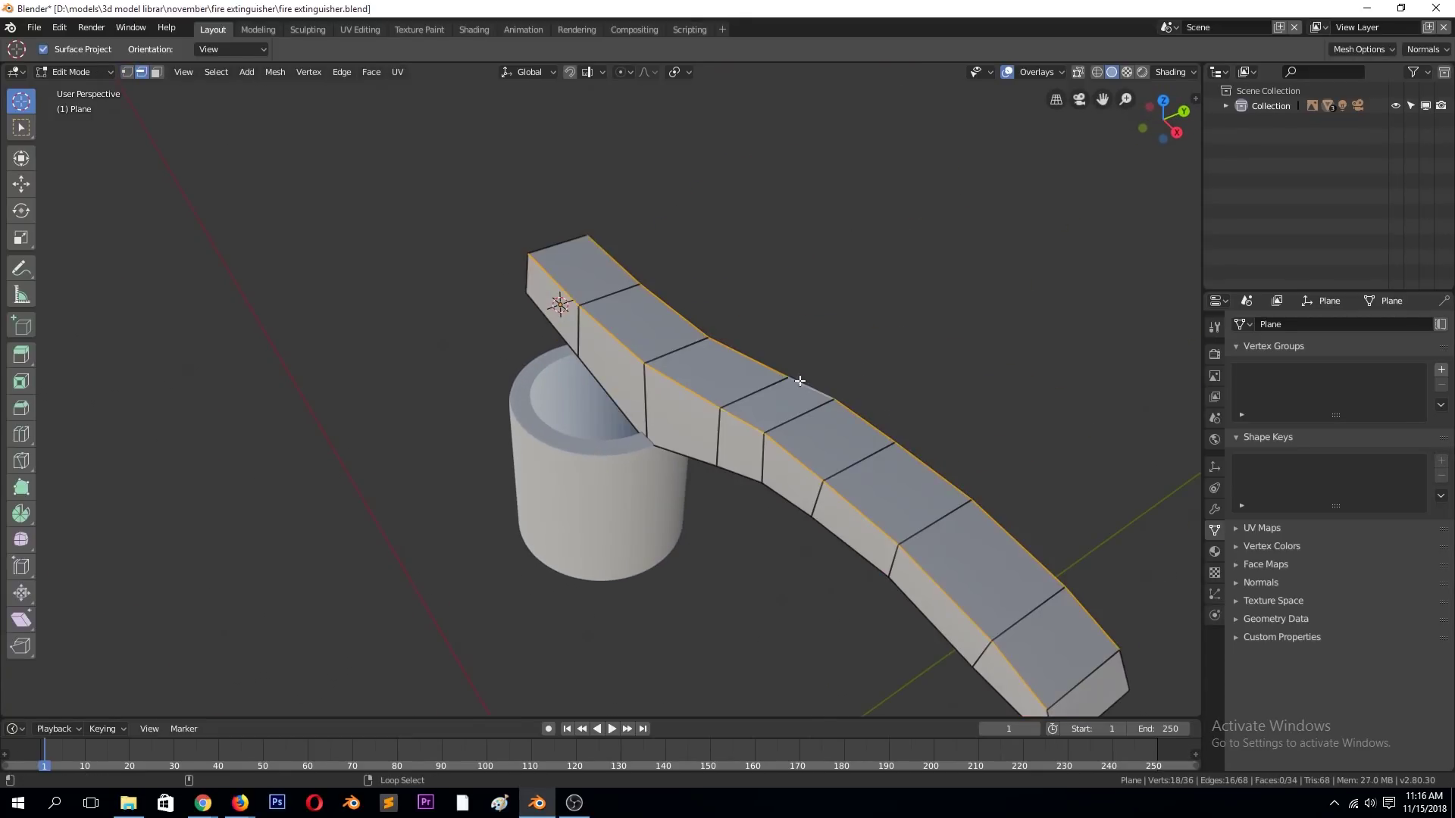
{"action": "key", "text": "Tab"}
{"action": "key", "text": "ctrl+a"}
{"action": "left_click", "coordinate": [862, 388]}
- Bevel the lever's outer edge loop with 2 segments
{"action": "key", "text": "Tab"}
{"action": "key", "text": "ctrl+b"}
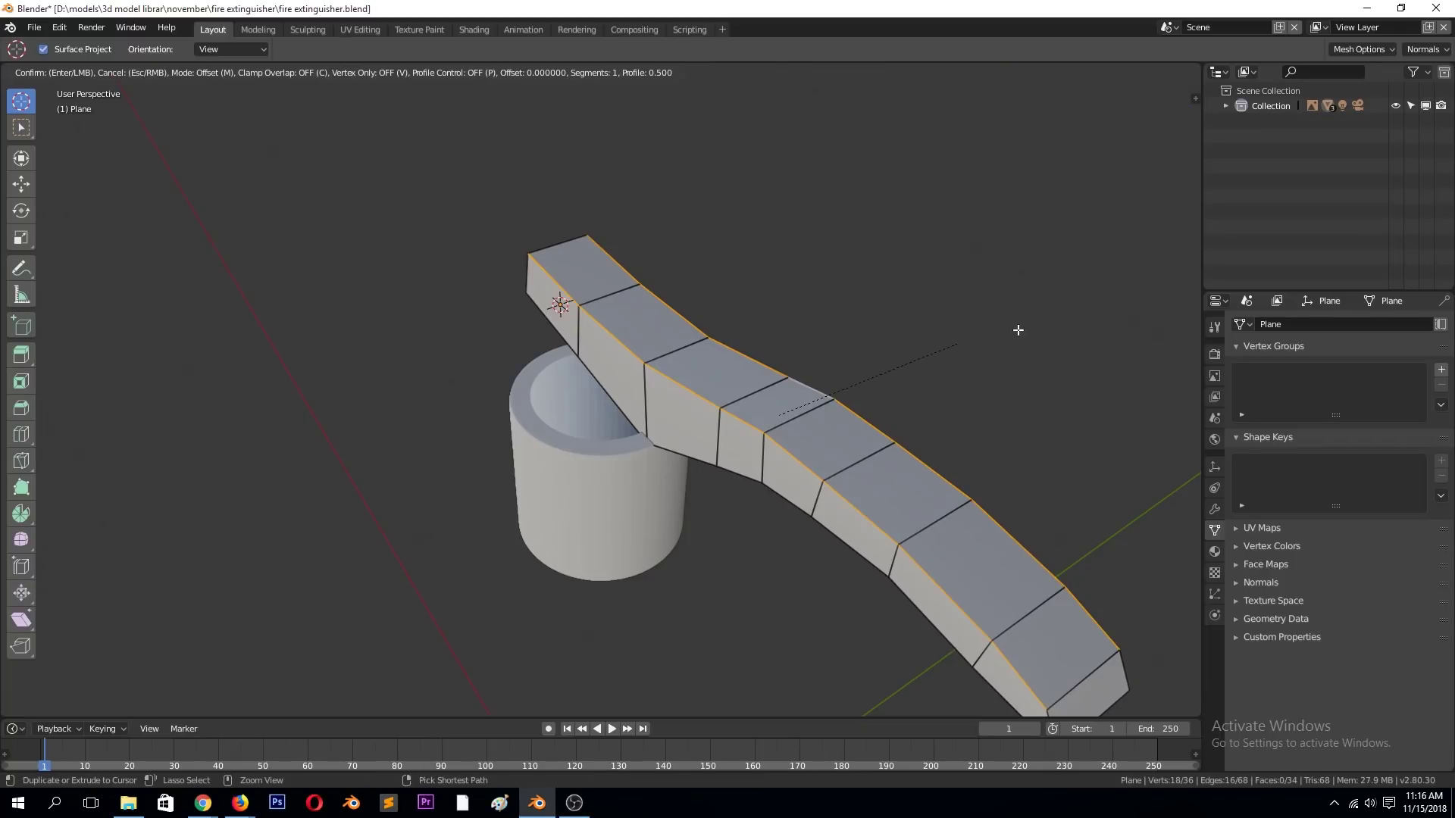
{"action": "scroll", "coordinate": [989, 365], "scroll_direction": "up", "scroll_amount": 1}
{"action": "left_click", "coordinate": [988, 361]}
{"action": "mouse_move", "coordinate": [987, 360]}
{"action": "middle_mouse_down"}
{"action": "mouse_move", "coordinate": [984, 389]}
{"action": "mouse_move", "coordinate": [957, 373]}
{"action": "mouse_move", "coordinate": [999, 348]}
{"action": "middle_mouse_up"}
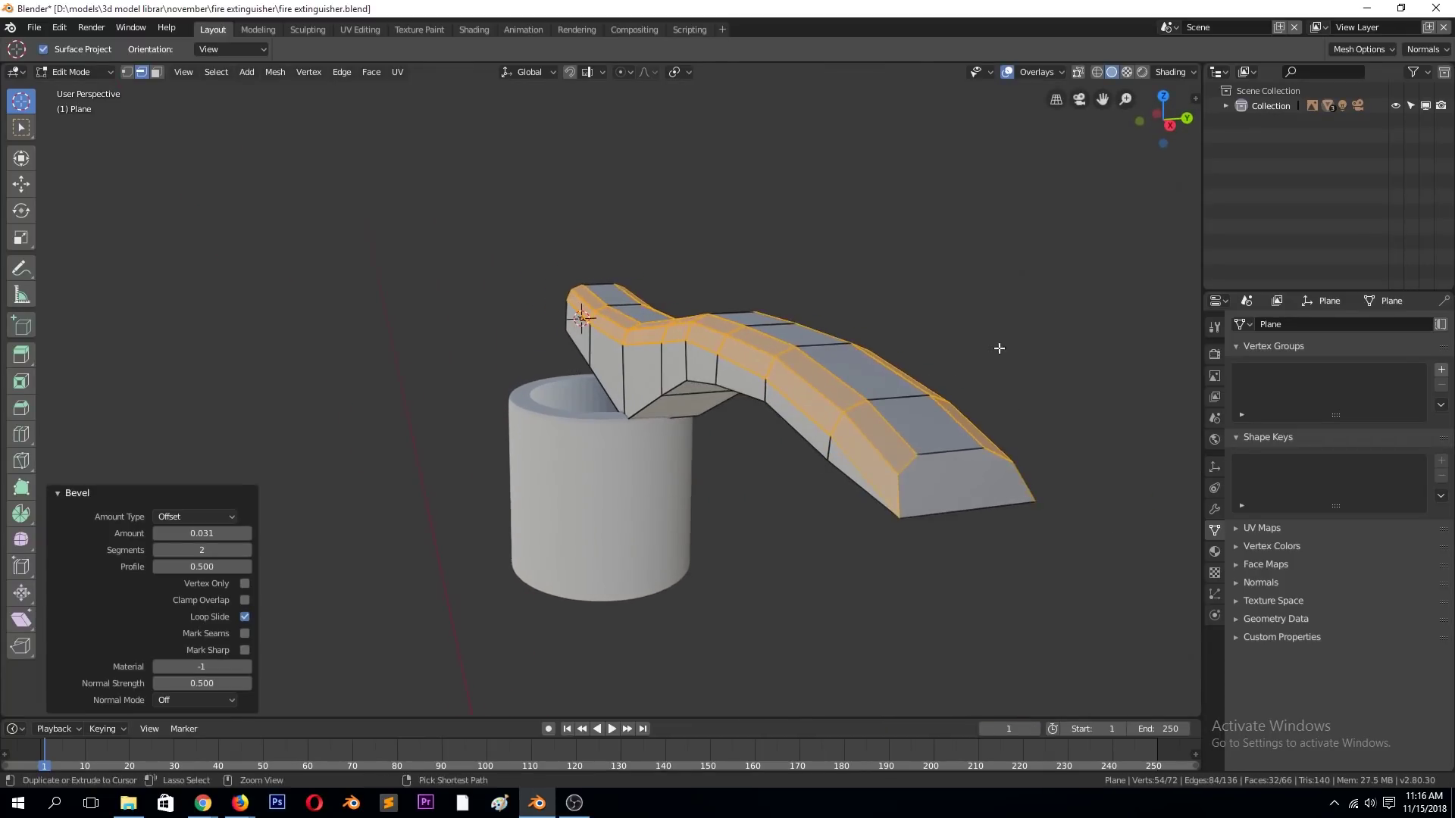
{"action": "left_click", "coordinate": [998, 348]}
{"action": "key", "text": "ctrl+z"}
{"action": "left_click", "coordinate": [907, 491]}
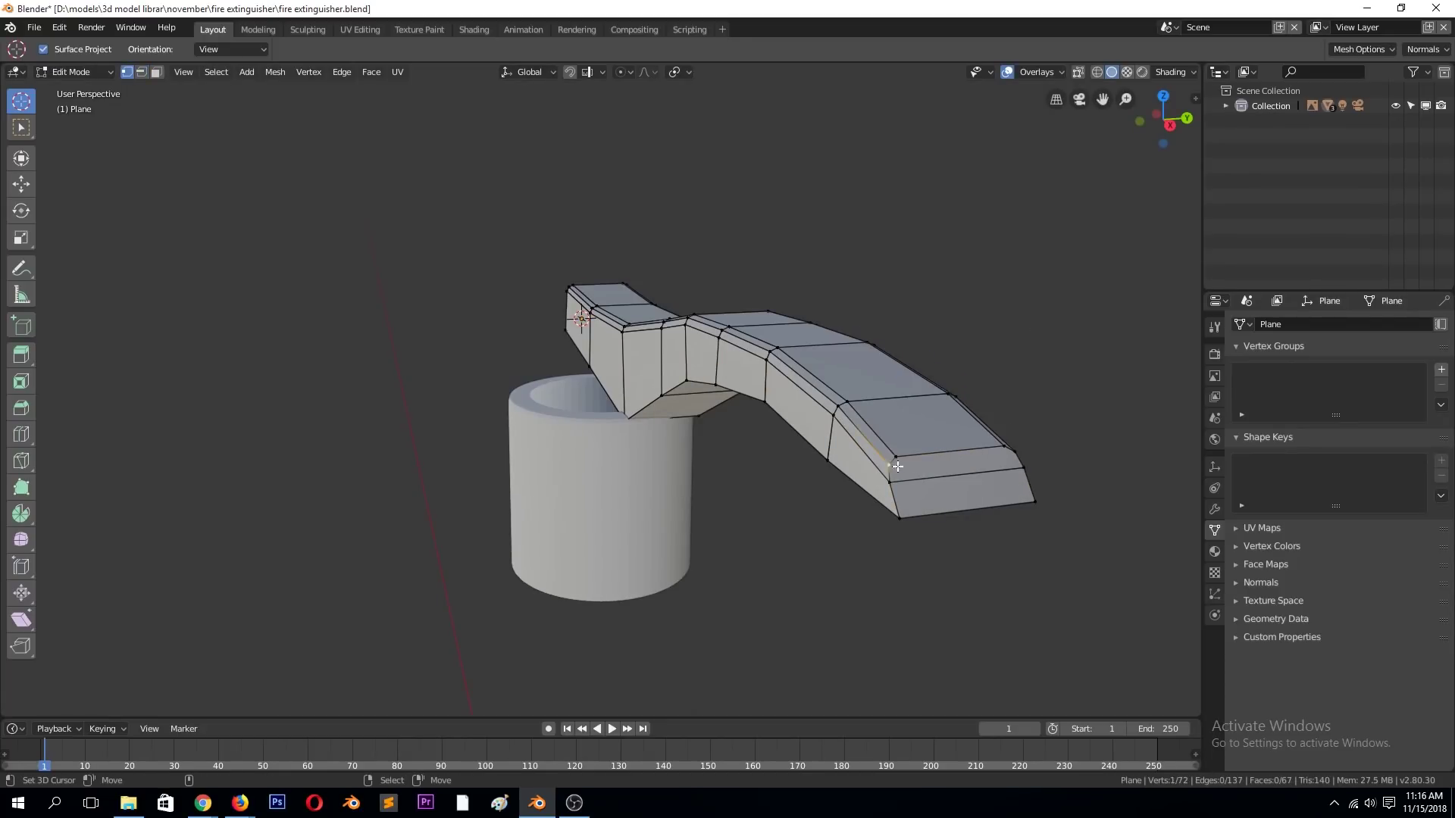
- Add a centred loop cut along the lever
{"action": "key", "text": "ctrl+r"}
{"action": "left_click", "coordinate": [965, 453]}
{"action": "right_click", "coordinate": [958, 454]}
{"action": "left_click", "coordinate": [951, 455]}
{"action": "middle_click_drag", "start_coordinate": [951, 455], "coordinate": [663, 388]}
- Raise the edge path along the lever top vertically to form a ridge
{"action": "left_click", "coordinate": [457, 331], "text": "ctrl"}
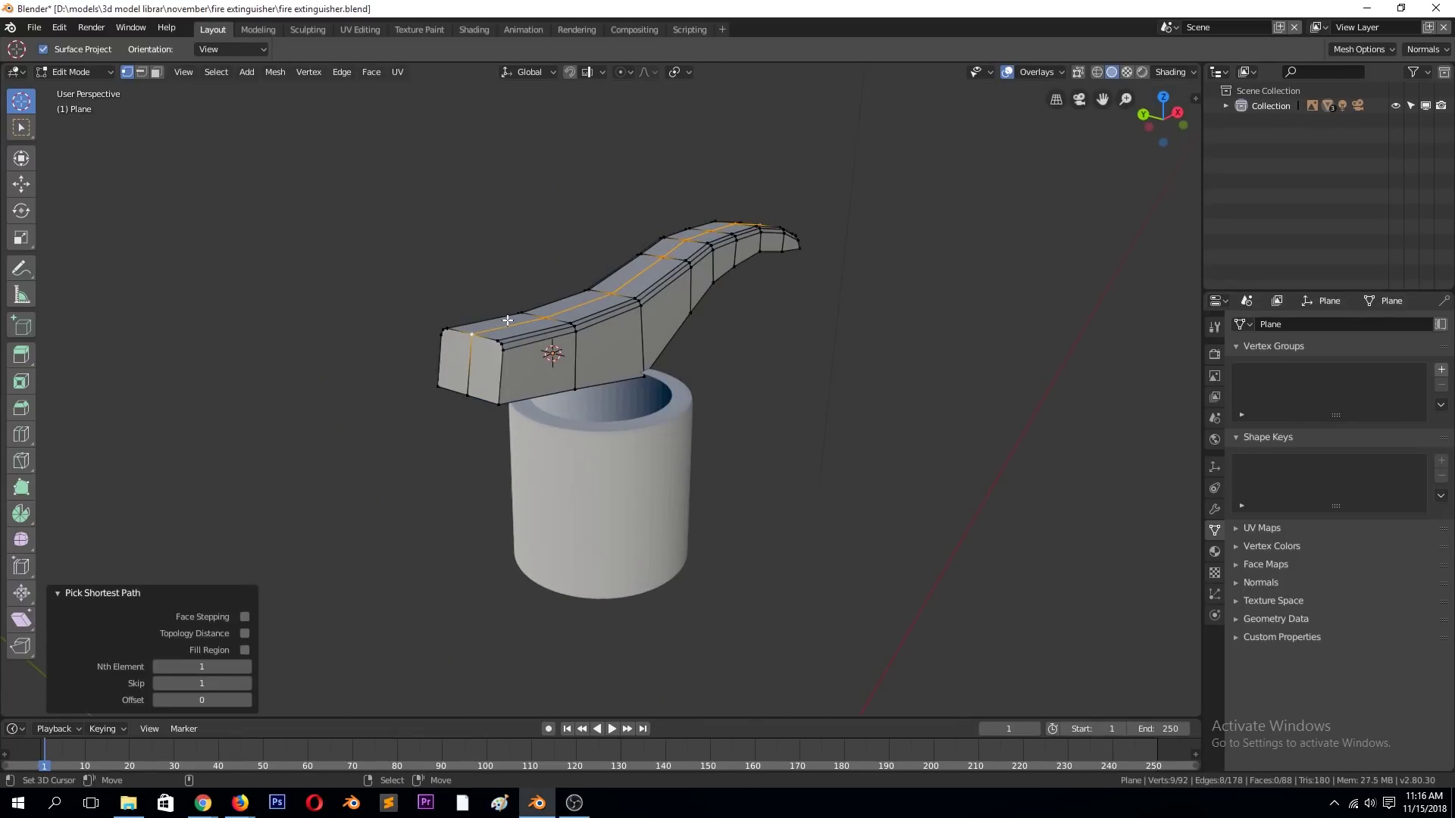
{"action": "scroll", "coordinate": [519, 363], "scroll_direction": "up", "scroll_amount": 2}
{"action": "scroll", "coordinate": [520, 364], "scroll_direction": "up", "scroll_amount": 2}
{"action": "key", "text": "g"}
{"action": "key", "text": "z"}
{"action": "left_click", "coordinate": [541, 384]}
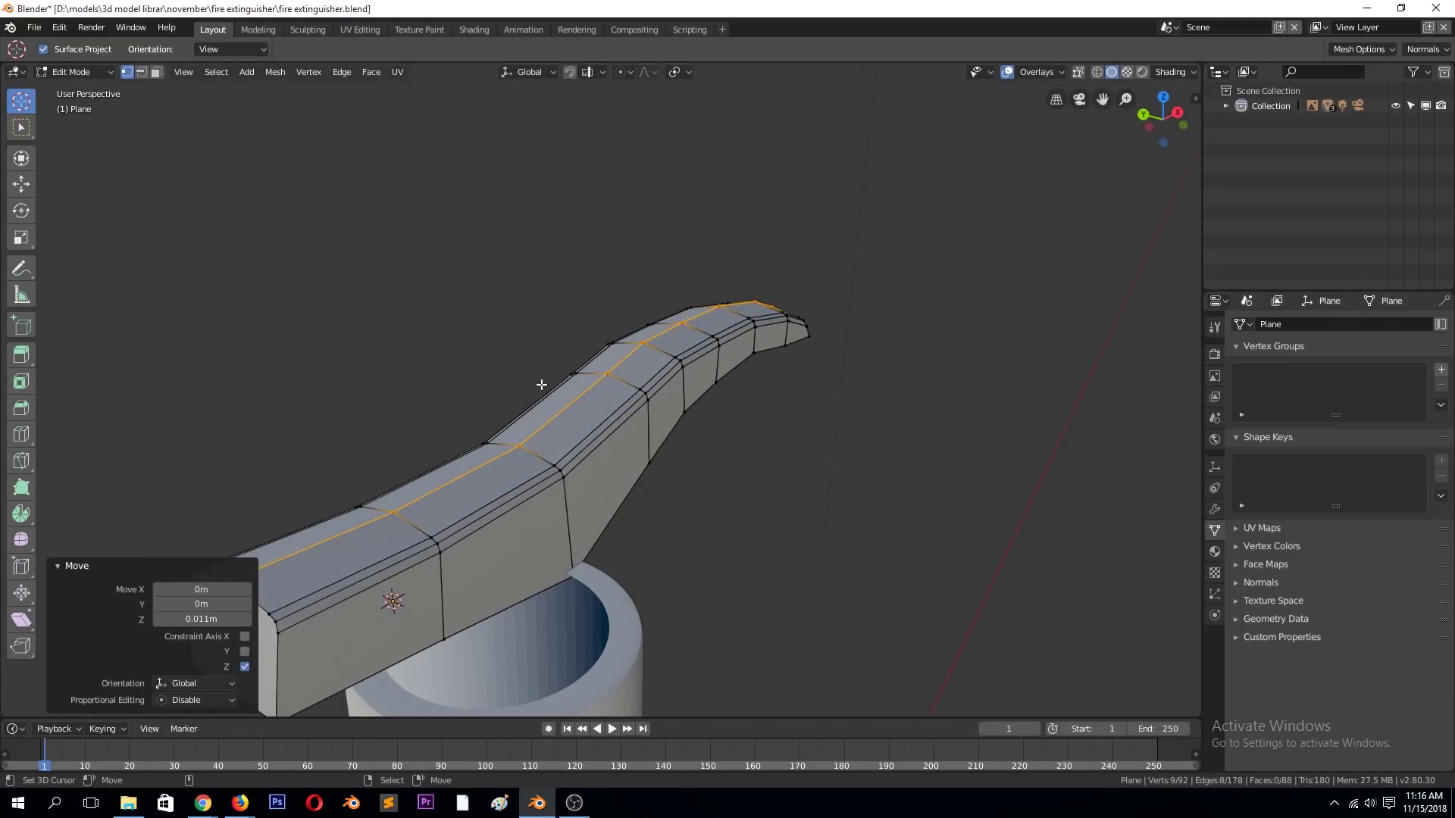
- Select a strip of the lever's top faces and move them up along Z
{"action": "key", "text": "2"}
{"action": "key", "text": "3"}
{"action": "left_click", "coordinate": [304, 523]}
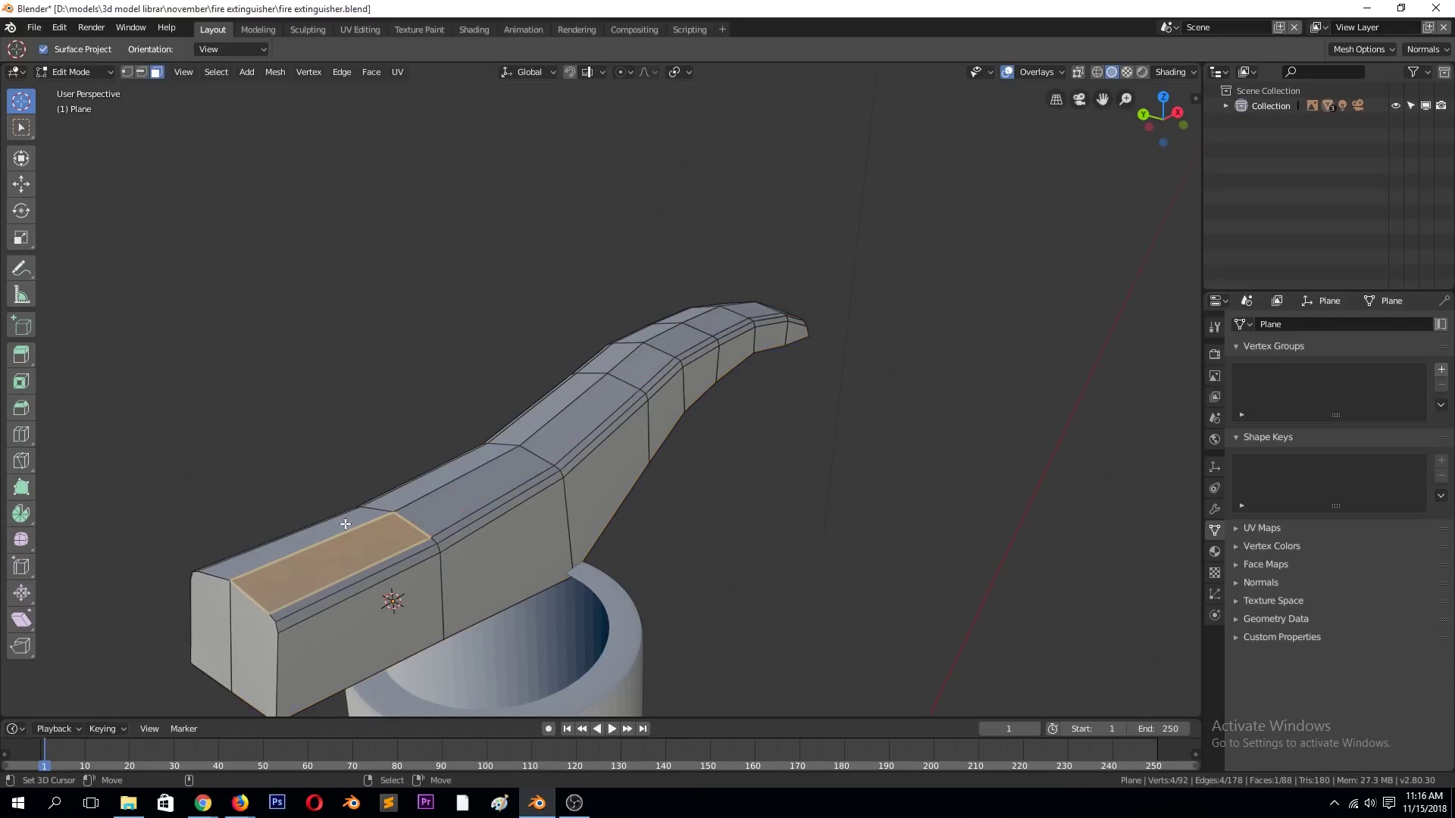
{"action": "middle_click_drag", "start_coordinate": [303, 523], "coordinate": [691, 578]}
{"action": "left_click", "coordinate": [963, 615], "text": "ctrl"}
{"action": "mouse_move", "coordinate": [963, 615]}
{"action": "middle_mouse_down"}
{"action": "mouse_move", "coordinate": [867, 416]}
{"action": "mouse_move", "coordinate": [649, 503]}
{"action": "mouse_move", "coordinate": [465, 366]}
{"action": "mouse_move", "coordinate": [473, 434]}
{"action": "mouse_move", "coordinate": [686, 436]}
{"action": "middle_mouse_up"}
{"action": "key", "text": "g"}
{"action": "key", "text": "z"}
{"action": "left_click", "coordinate": [650, 500]}
{"action": "key", "text": "Tab"}
- Inset two face strips on the handle and delete the inset faces
{"action": "left_click", "coordinate": [485, 469]}
{"action": "key", "text": "Tab"}
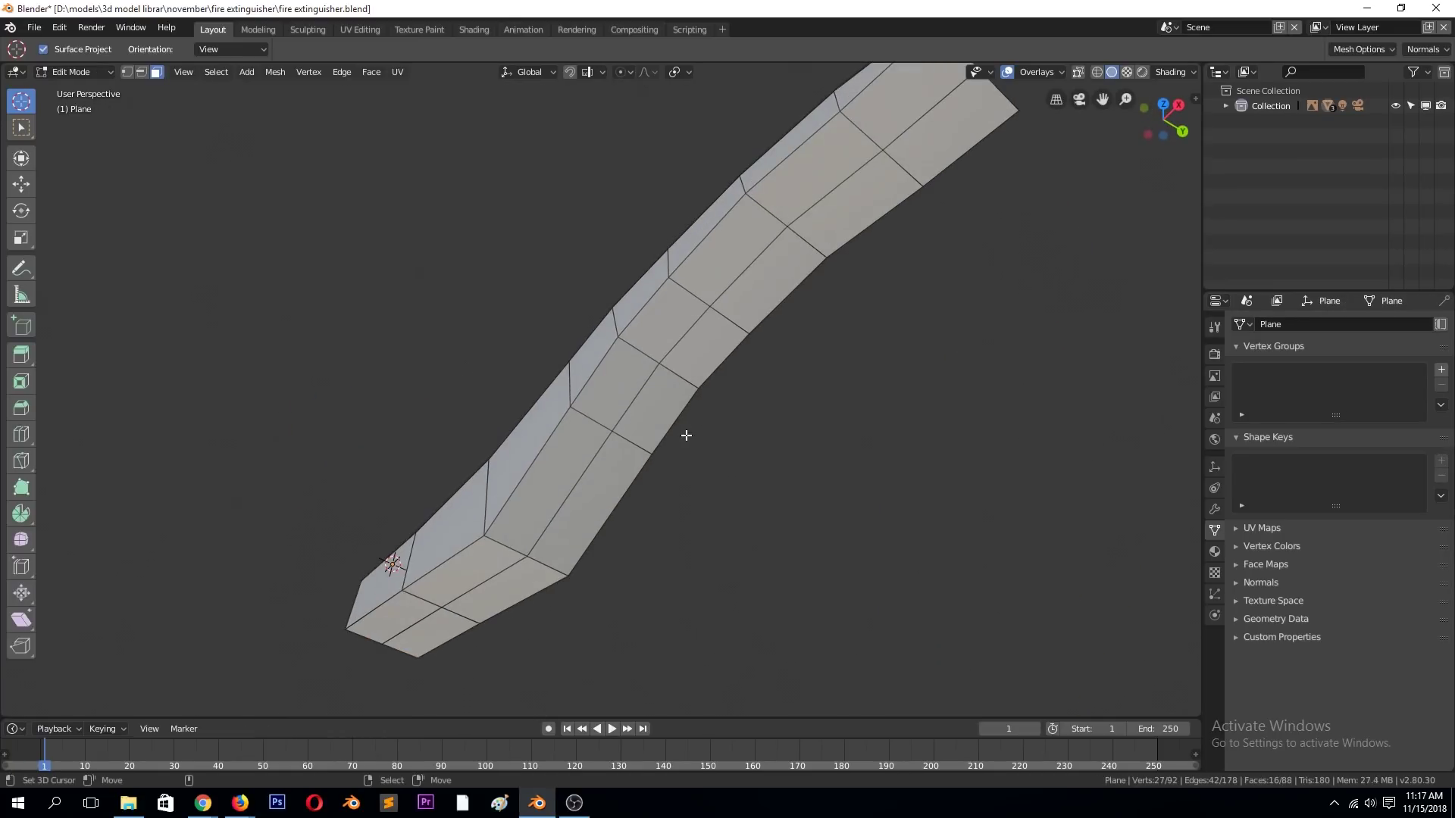
{"action": "left_click", "coordinate": [470, 546], "text": "ctrl"}
{"action": "left_click", "coordinate": [919, 139], "text": "ctrl"}
{"action": "key", "text": "i"}
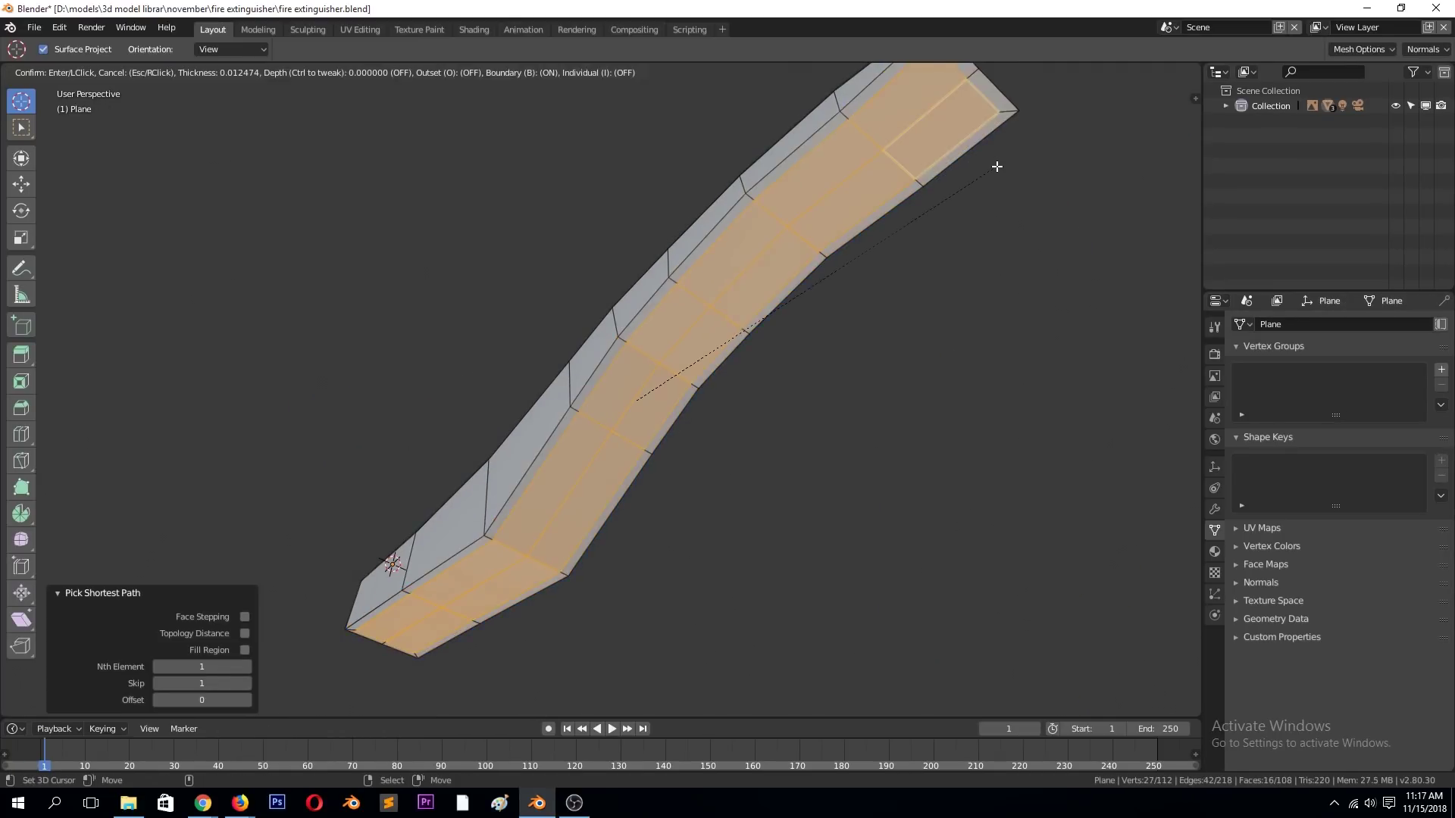
{"action": "left_click", "coordinate": [997, 167]}
{"action": "key", "text": "x"}
{"action": "left_click", "coordinate": [975, 207]}
{"action": "key", "text": "Tab"}
- Give the handle level-3 smooth subdivision and unhide the other objects
{"action": "middle_click_drag", "start_coordinate": [975, 207], "coordinate": [859, 342]}
{"action": "key", "text": "ctrl+3"}
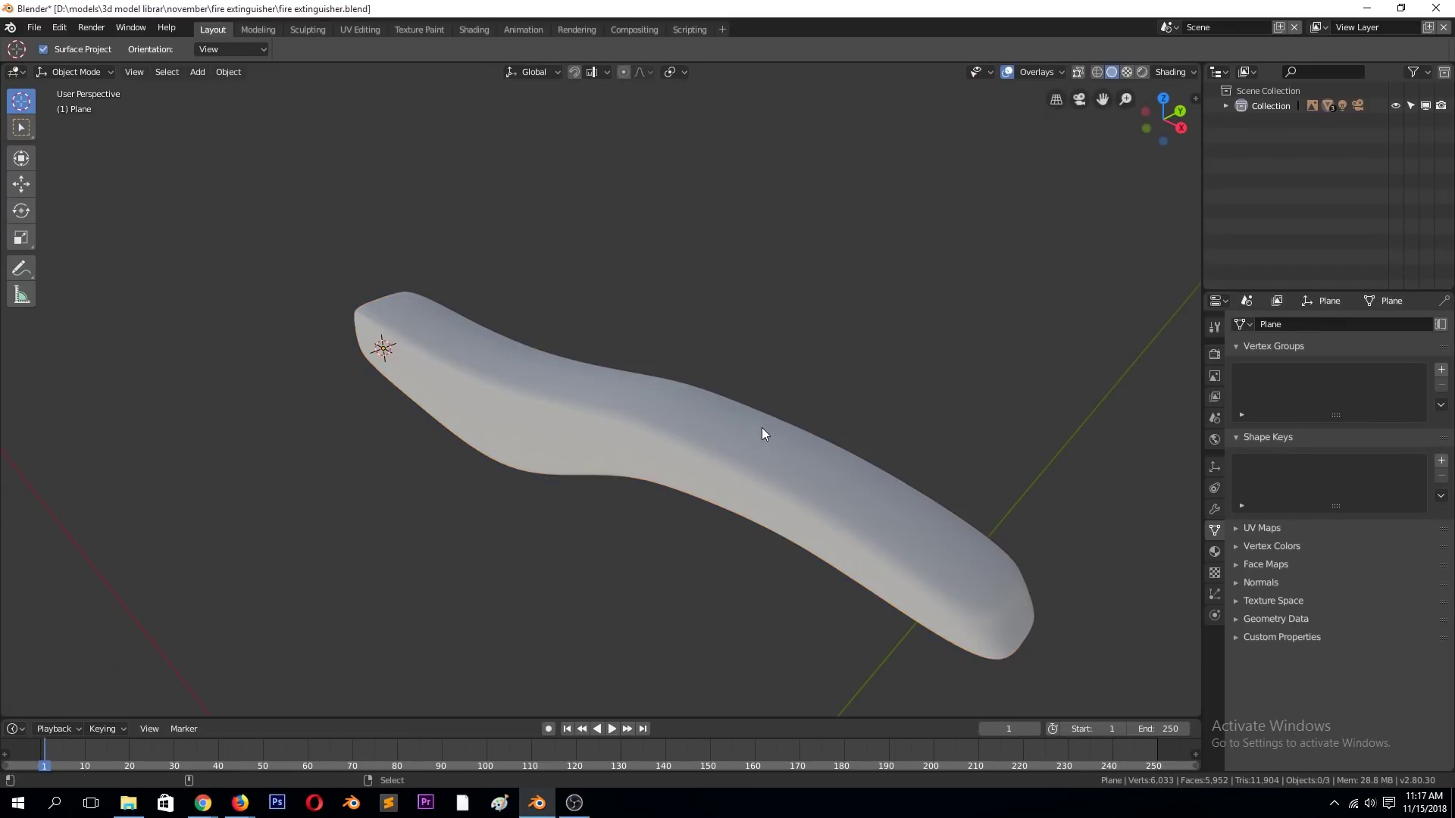
{"action": "key", "text": "KP_Divide"}
- From the front view, hide the white cylinder and the top handle
{"action": "key", "text": "KP_1"}
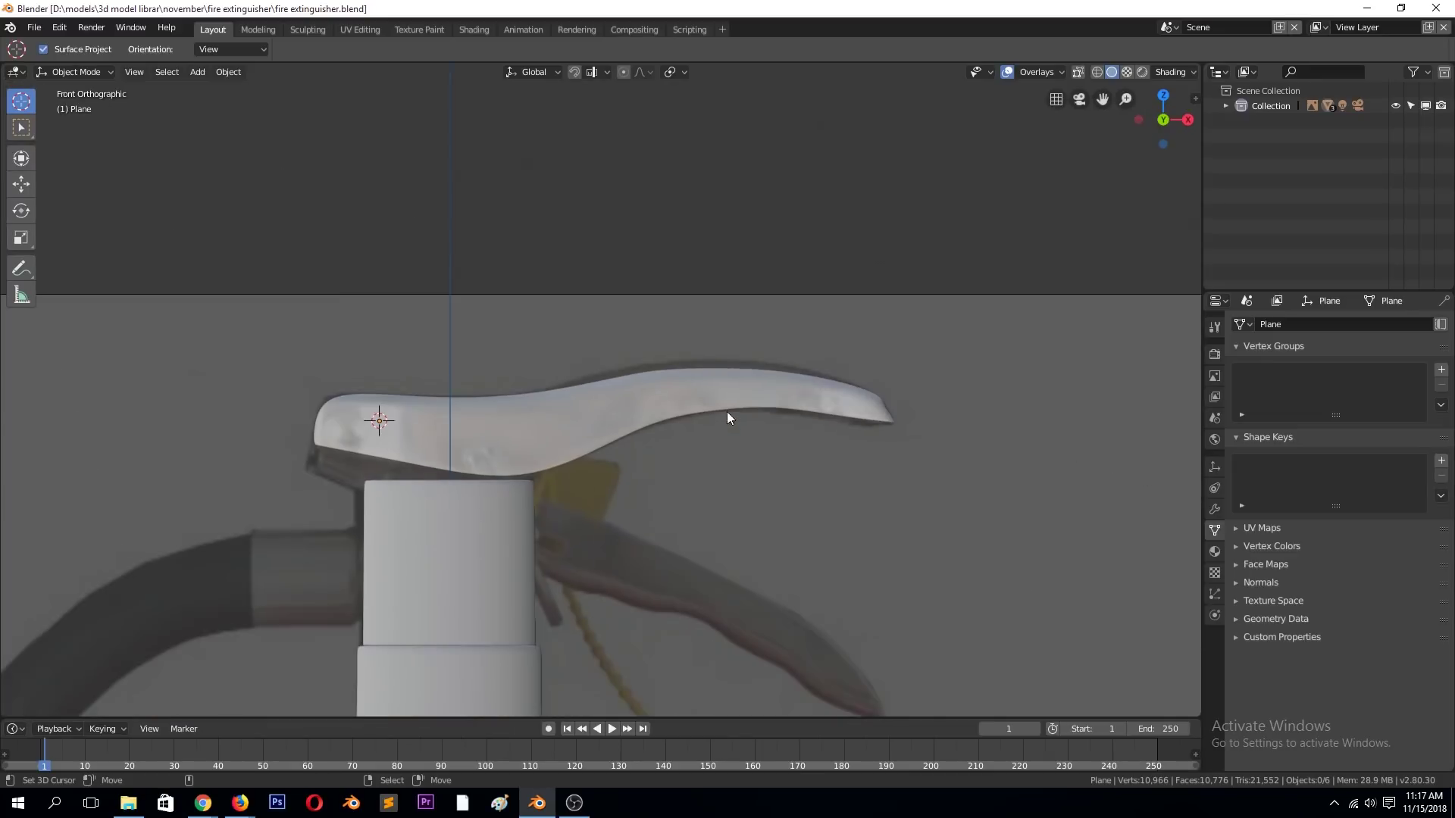
{"action": "scroll", "coordinate": [725, 393], "scroll_direction": "up", "scroll_amount": 3}
{"action": "scroll", "coordinate": [725, 400], "scroll_direction": "down", "scroll_amount": 3}
{"action": "left_click", "coordinate": [722, 392], "text": "alt"}
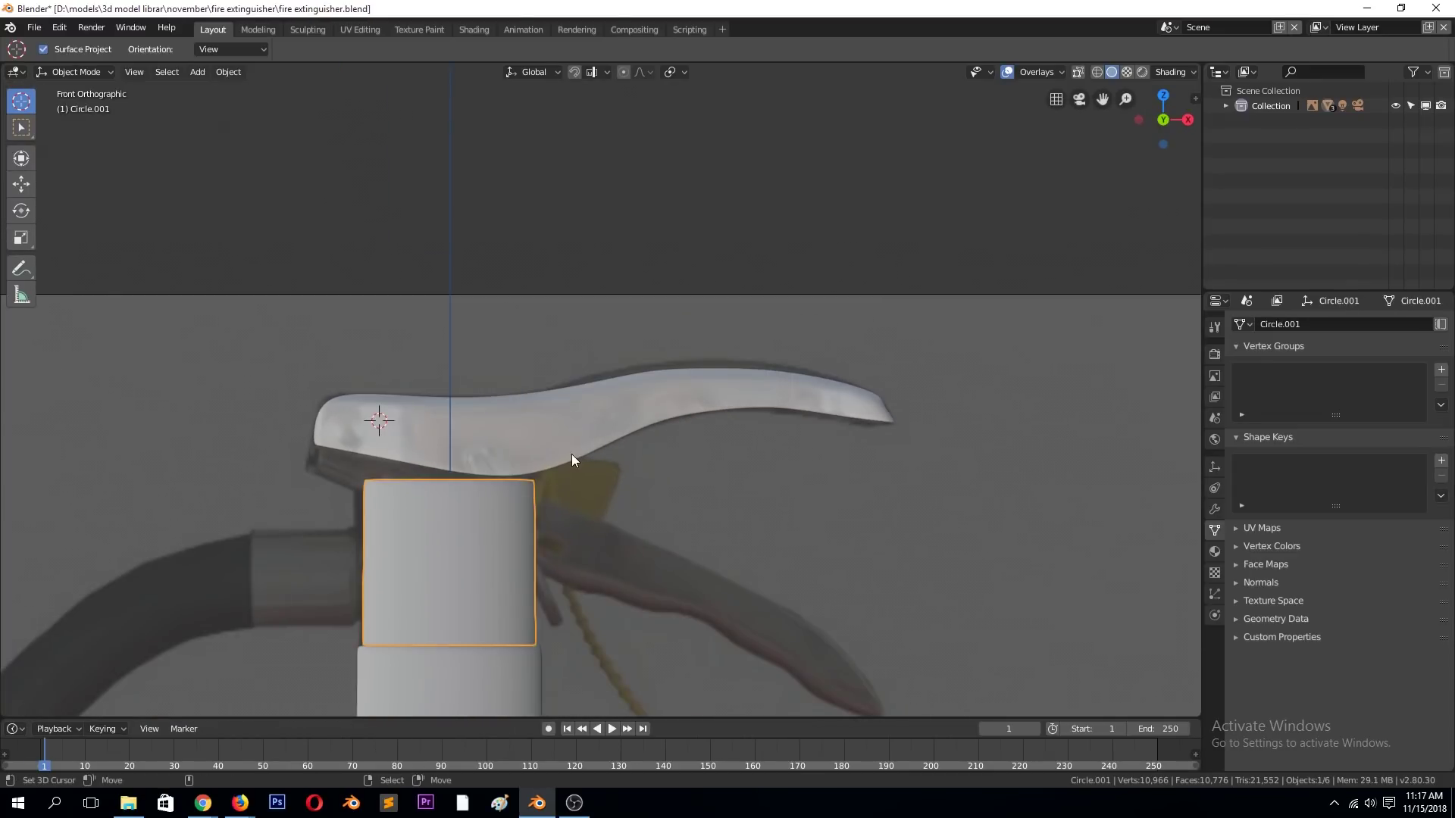
{"action": "key", "text": "h"}
{"action": "left_click", "coordinate": [436, 434]}
{"action": "key", "text": "h"}
- Add a new plane at the root of the lower lever
{"action": "right_click", "coordinate": [366, 466], "text": "shift"}
{"action": "key", "text": "shift+a"}
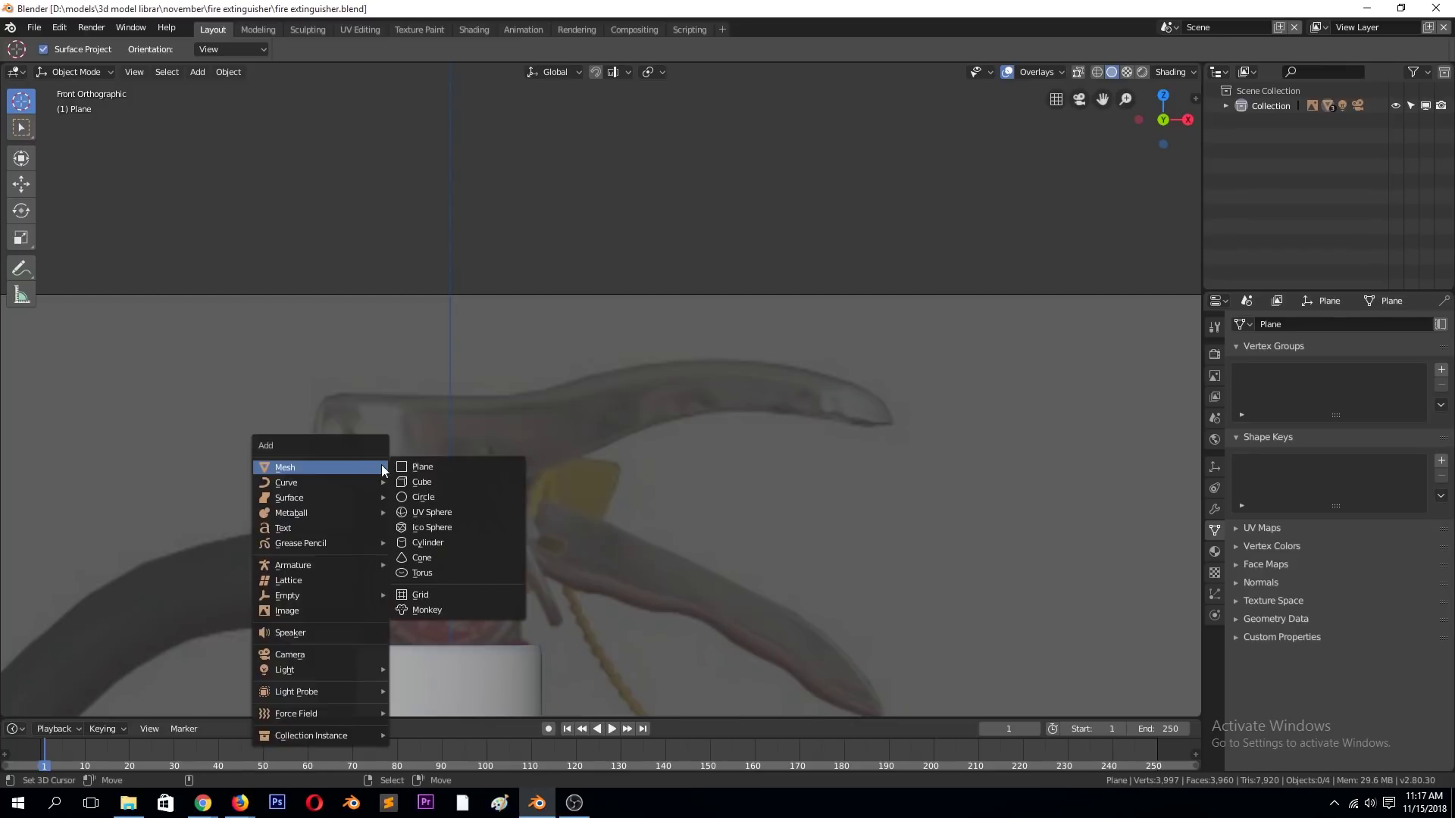
{"action": "left_click", "coordinate": [424, 468]}
{"action": "key", "text": "s"}
{"action": "key", "text": "r"}
- Rotate the plane 90° on X to face front and shrink it to a small square
{"action": "key", "text": "x"}
{"action": "key", "text": "9"}
{"action": "key", "text": "0"}
{"action": "key", "text": "Return"}
{"action": "key", "text": "s"}
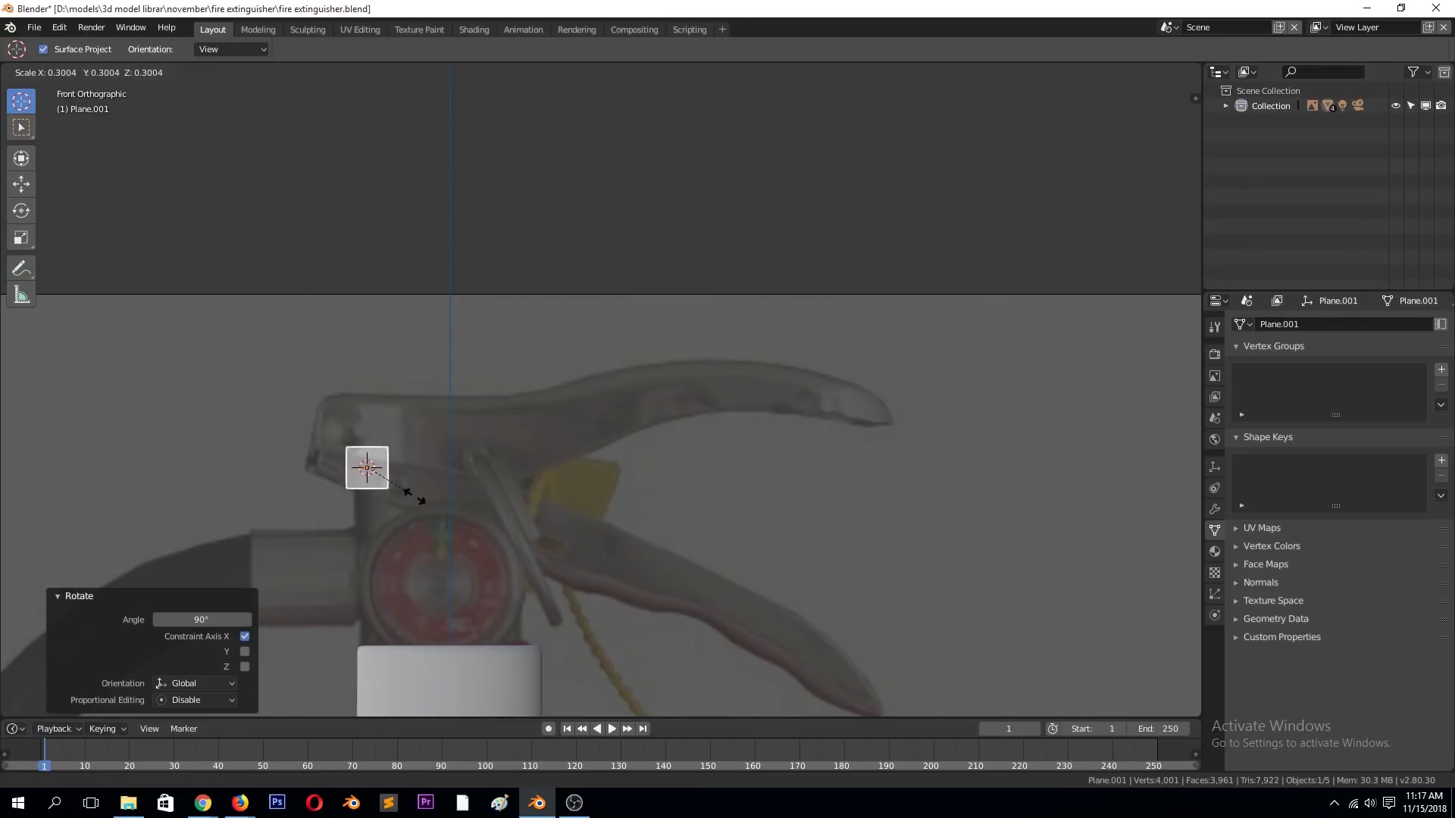
{"action": "left_click", "coordinate": [352, 450]}
- In Edit Mode, fit a plane corner to the lever outline and extrude the first face along it
{"action": "key", "text": "Tab"}
{"action": "key", "text": "g"}
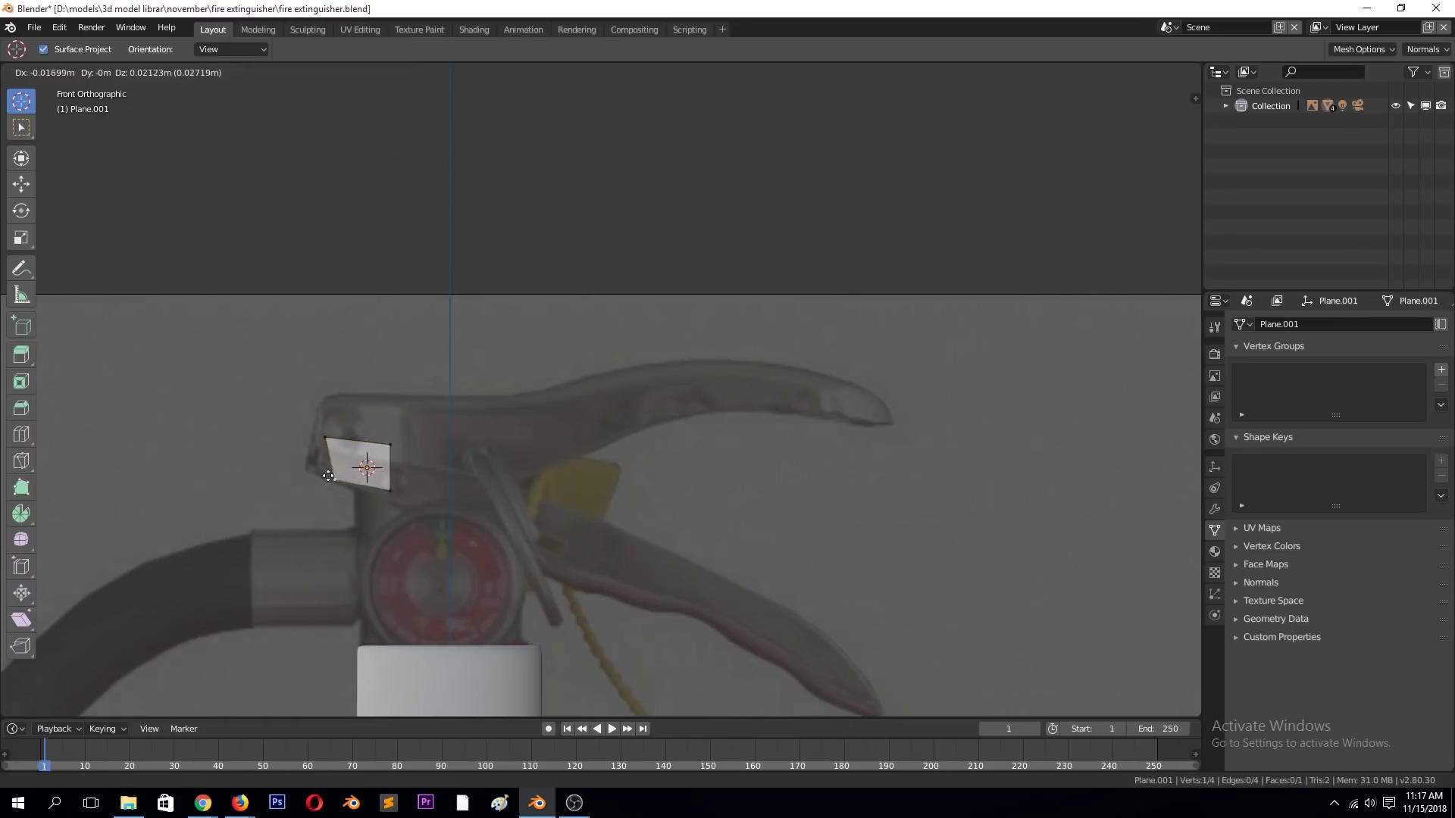
{"action": "left_click", "coordinate": [428, 463]}
{"action": "left_click", "coordinate": [400, 506], "text": "shift"}
{"action": "key", "text": "e"}
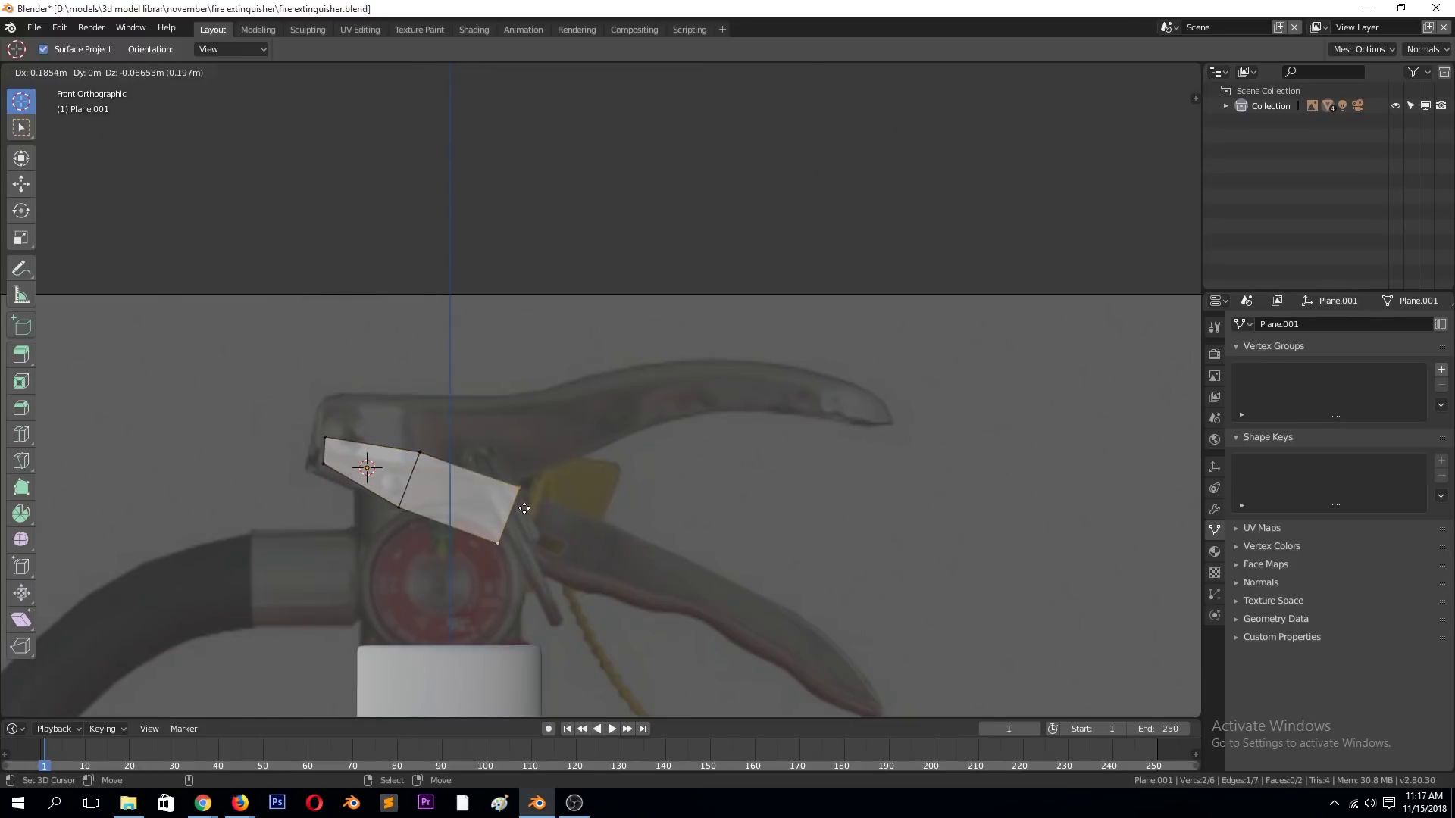
{"action": "left_click", "coordinate": [523, 509]}
{"action": "key", "text": "g"}
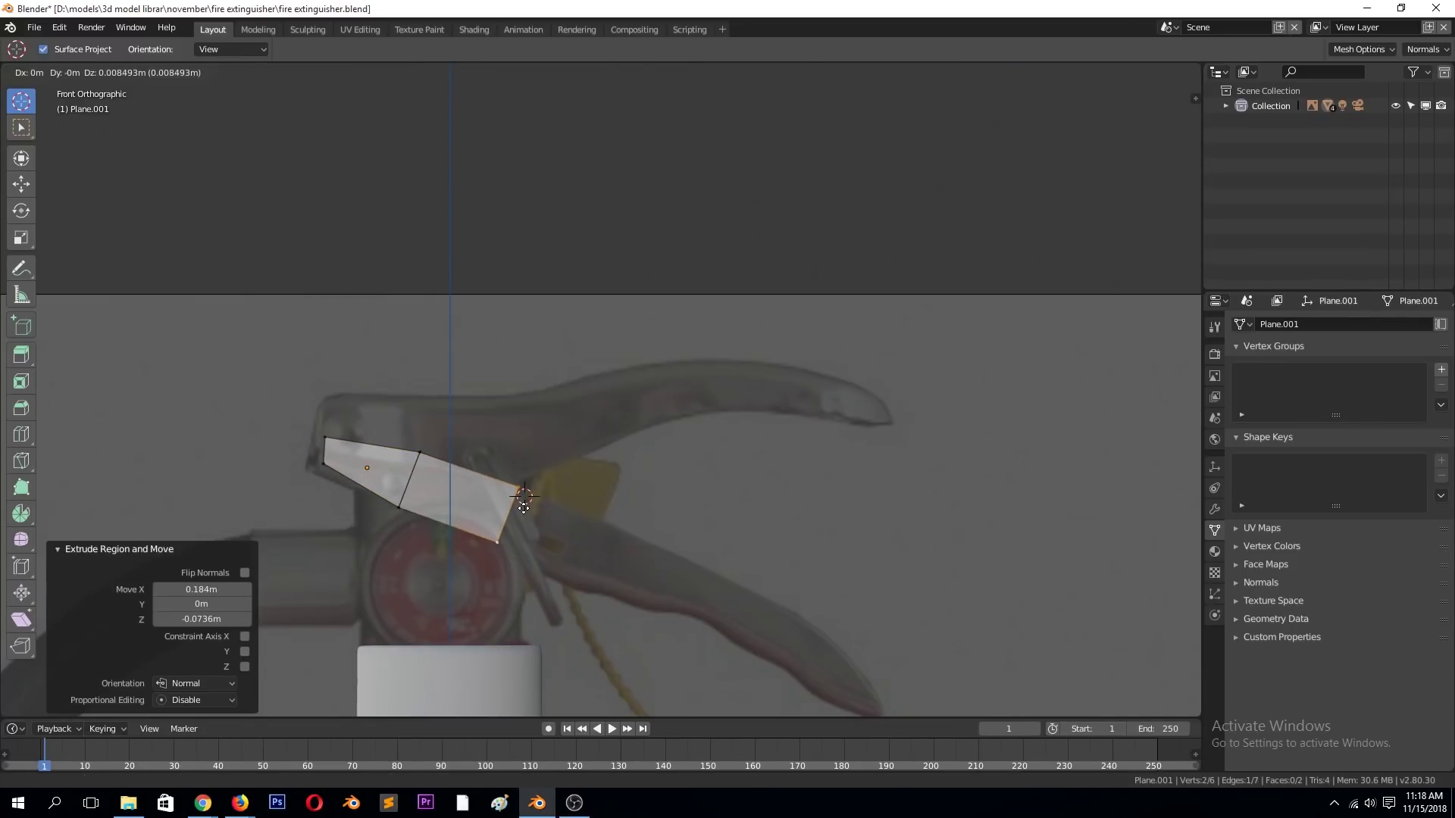
{"action": "left_click", "coordinate": [517, 506]}
- Extrude two more faces along the lower lever toward its tip
{"action": "key", "text": "e"}
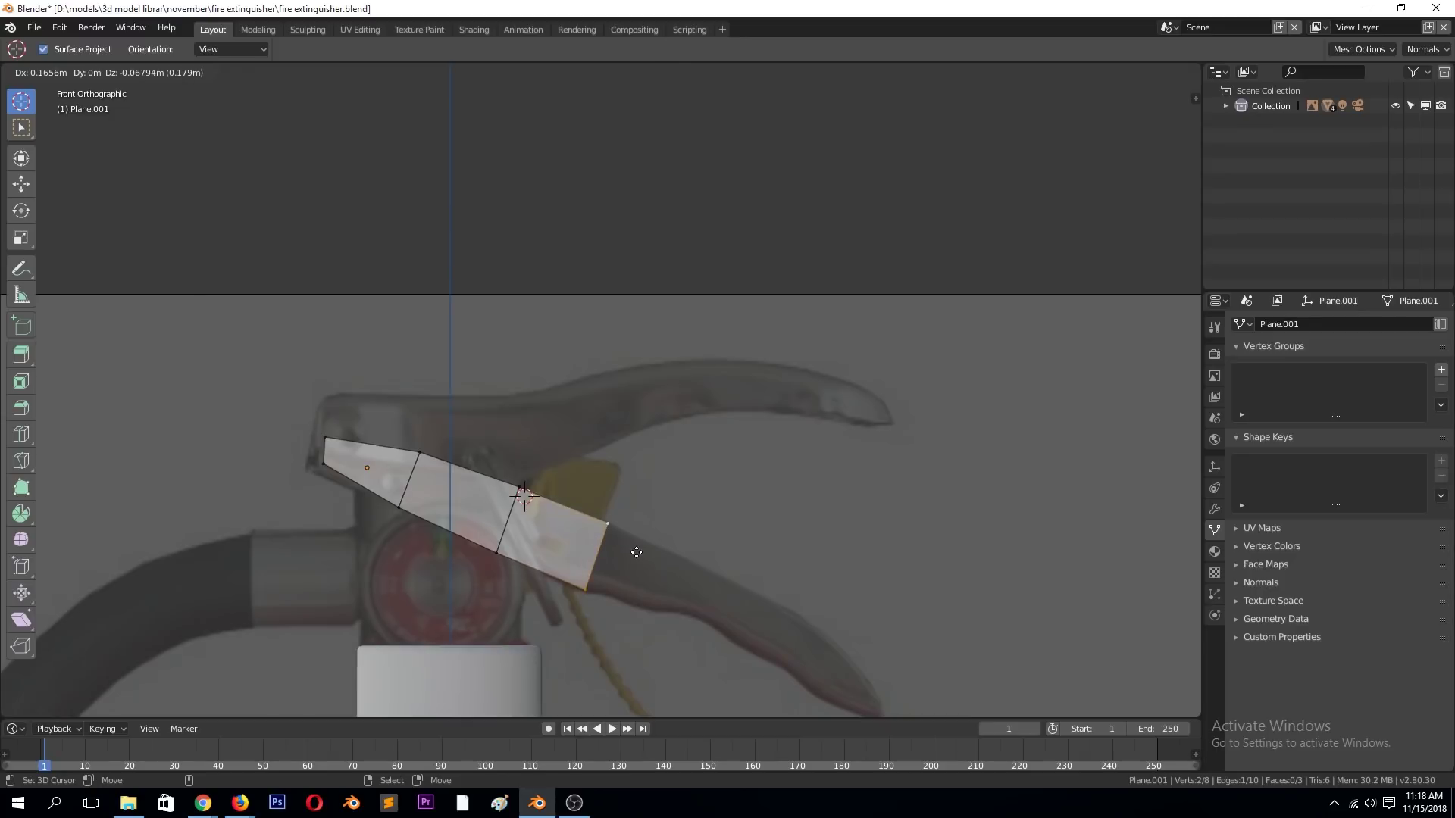
{"action": "left_click", "coordinate": [590, 568]}
{"action": "key", "text": "e"}
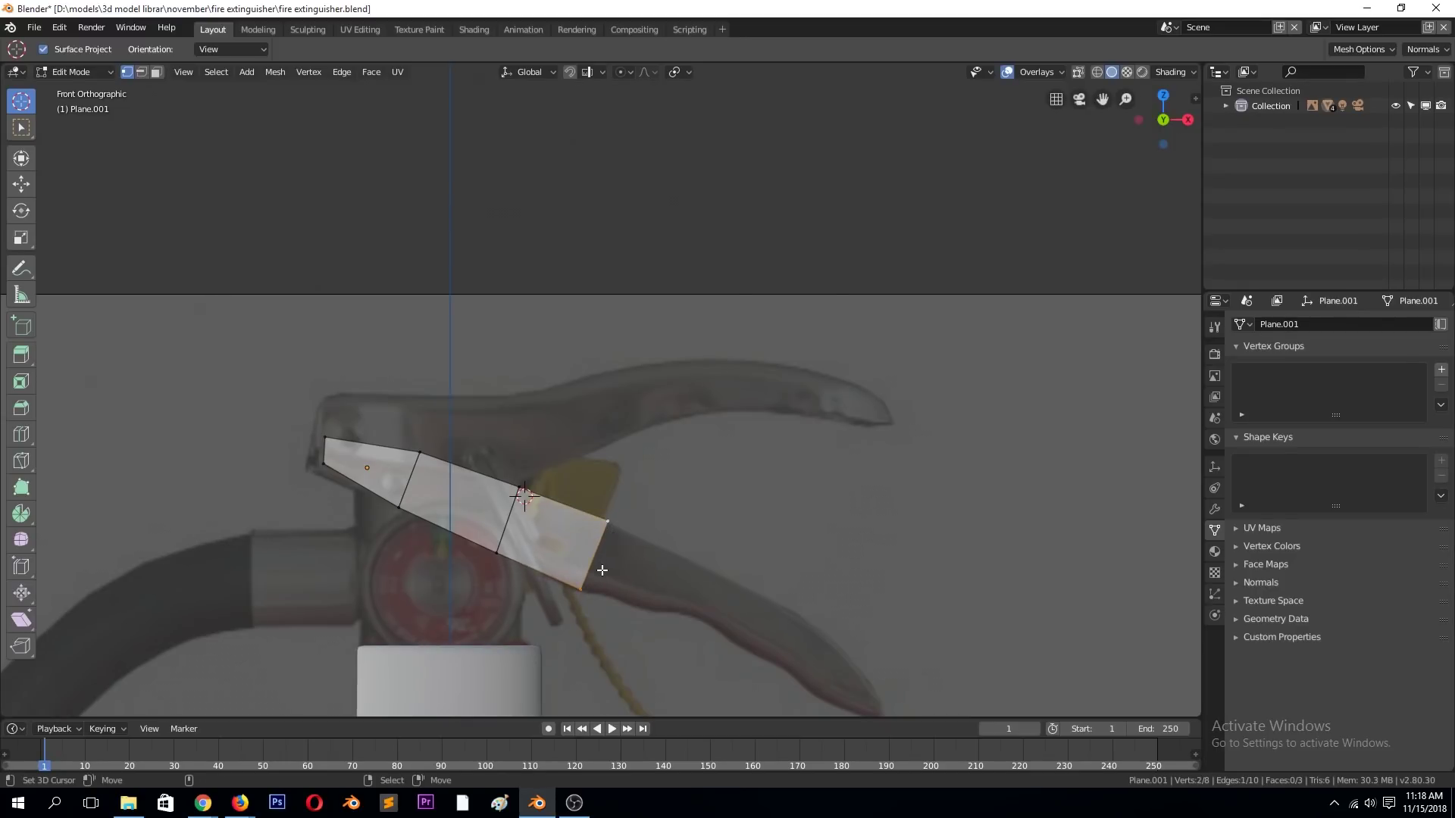
{"action": "left_click", "coordinate": [833, 674]}
{"action": "left_click", "coordinate": [834, 615]}
{"action": "left_click", "coordinate": [826, 640]}
- Add loop cuts across the lever strip and snap the new vertices onto the outline
{"action": "key", "text": "ctrl+r"}
{"action": "left_click", "coordinate": [758, 606]}
{"action": "left_click", "coordinate": [693, 640]}
{"action": "key", "text": "g"}
{"action": "left_click", "coordinate": [754, 617]}
{"action": "key", "text": "ctrl+r"}
{"action": "left_click", "coordinate": [788, 640]}
{"action": "left_click", "coordinate": [781, 666]}
{"action": "key", "text": "g"}
{"action": "left_click", "coordinate": [812, 689]}
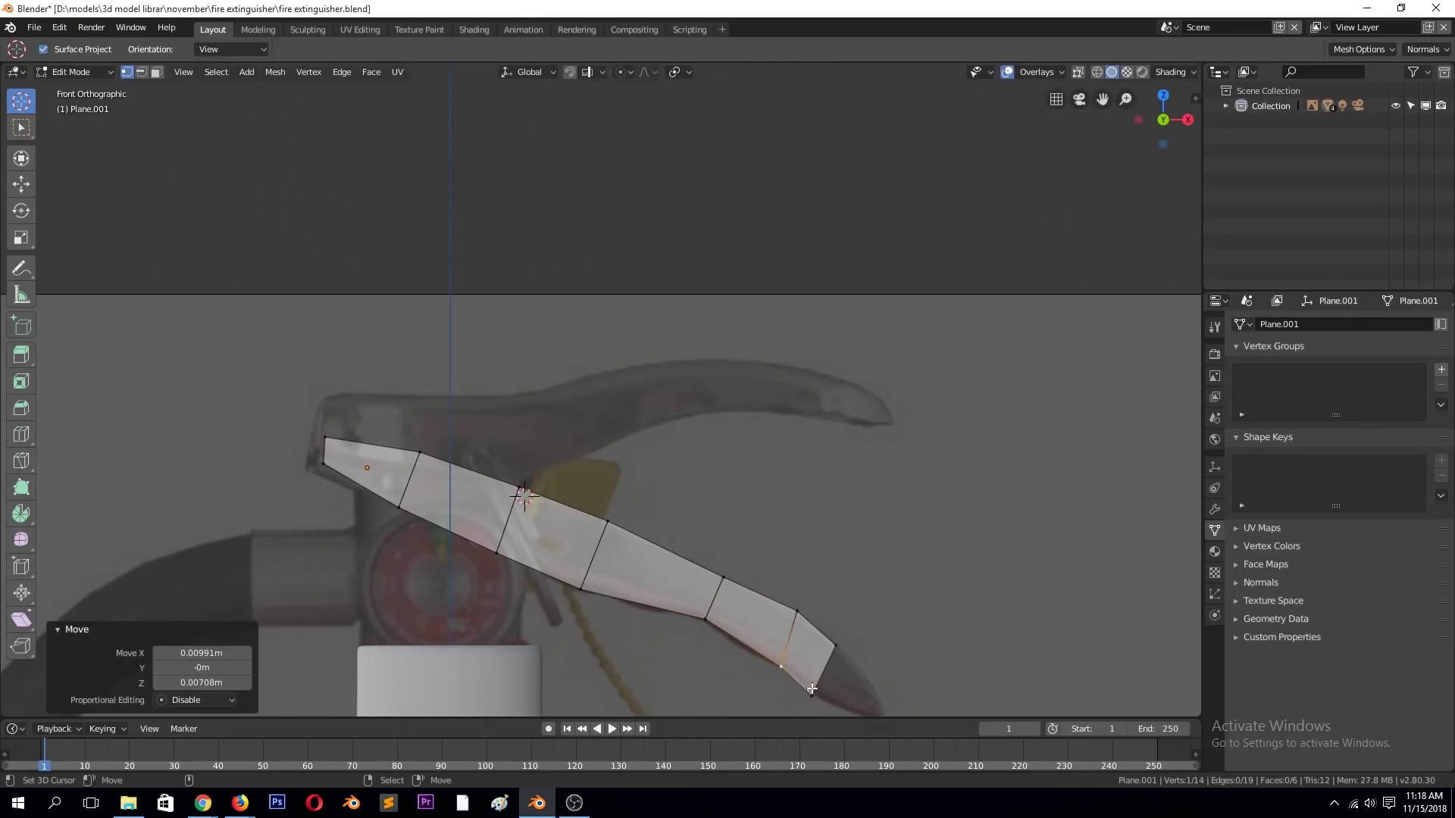
{"action": "left_click", "coordinate": [783, 665]}
{"action": "left_click", "coordinate": [754, 595]}
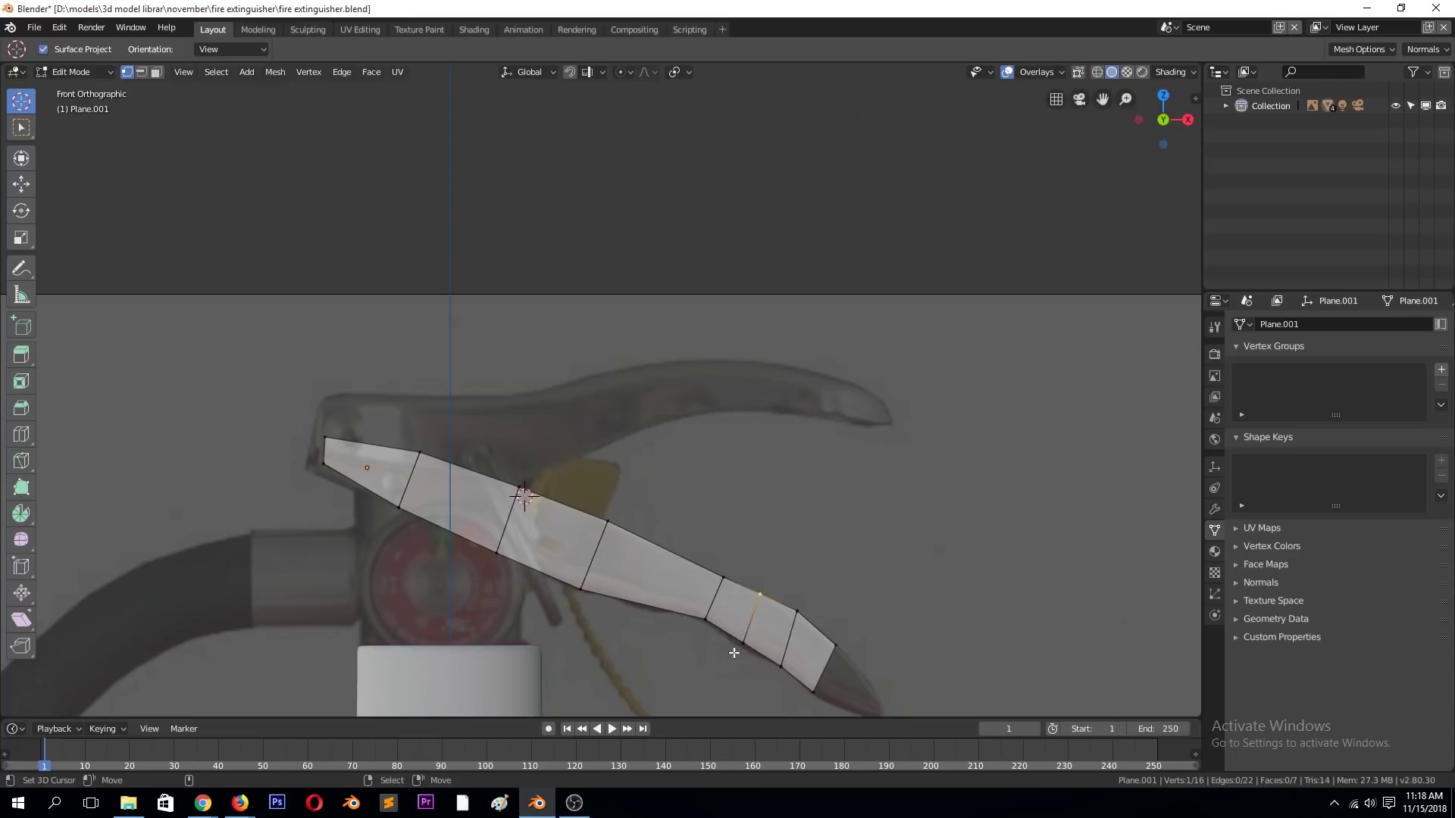
- Add further loop cuts near the tip and nudge vertices onto the lever outline
{"action": "key", "text": "ctrl+r"}
{"action": "left_click", "coordinate": [656, 579]}
{"action": "left_click", "coordinate": [648, 612]}
{"action": "key", "text": "g"}
{"action": "key", "text": "ctrl+r"}
{"action": "left_click", "coordinate": [616, 590]}
{"action": "left_click", "coordinate": [653, 617]}
{"action": "left_click_drag", "start_coordinate": [485, 549], "coordinate": [484, 554]}
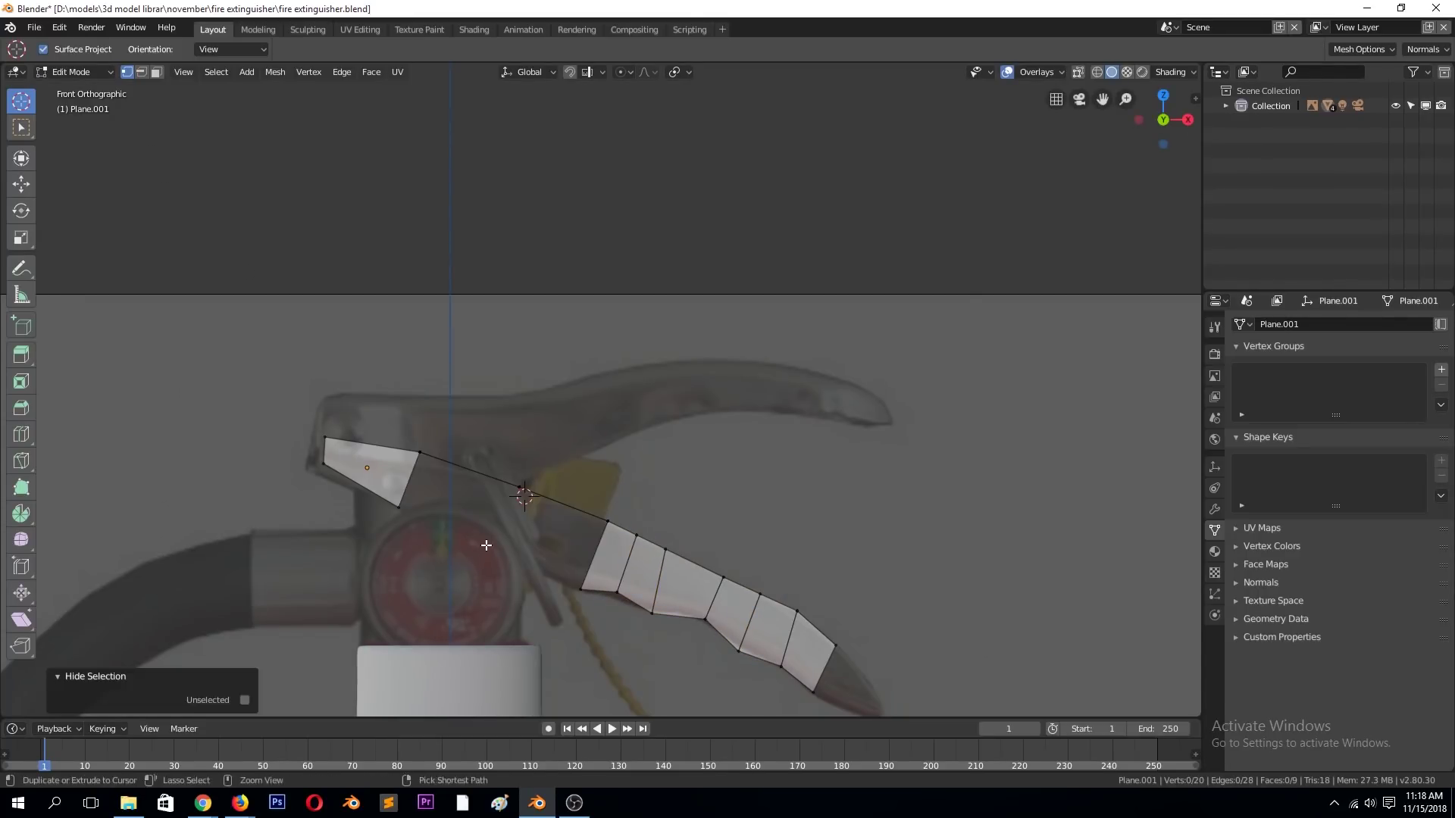
{"action": "left_click_drag", "start_coordinate": [324, 464], "coordinate": [321, 472]}
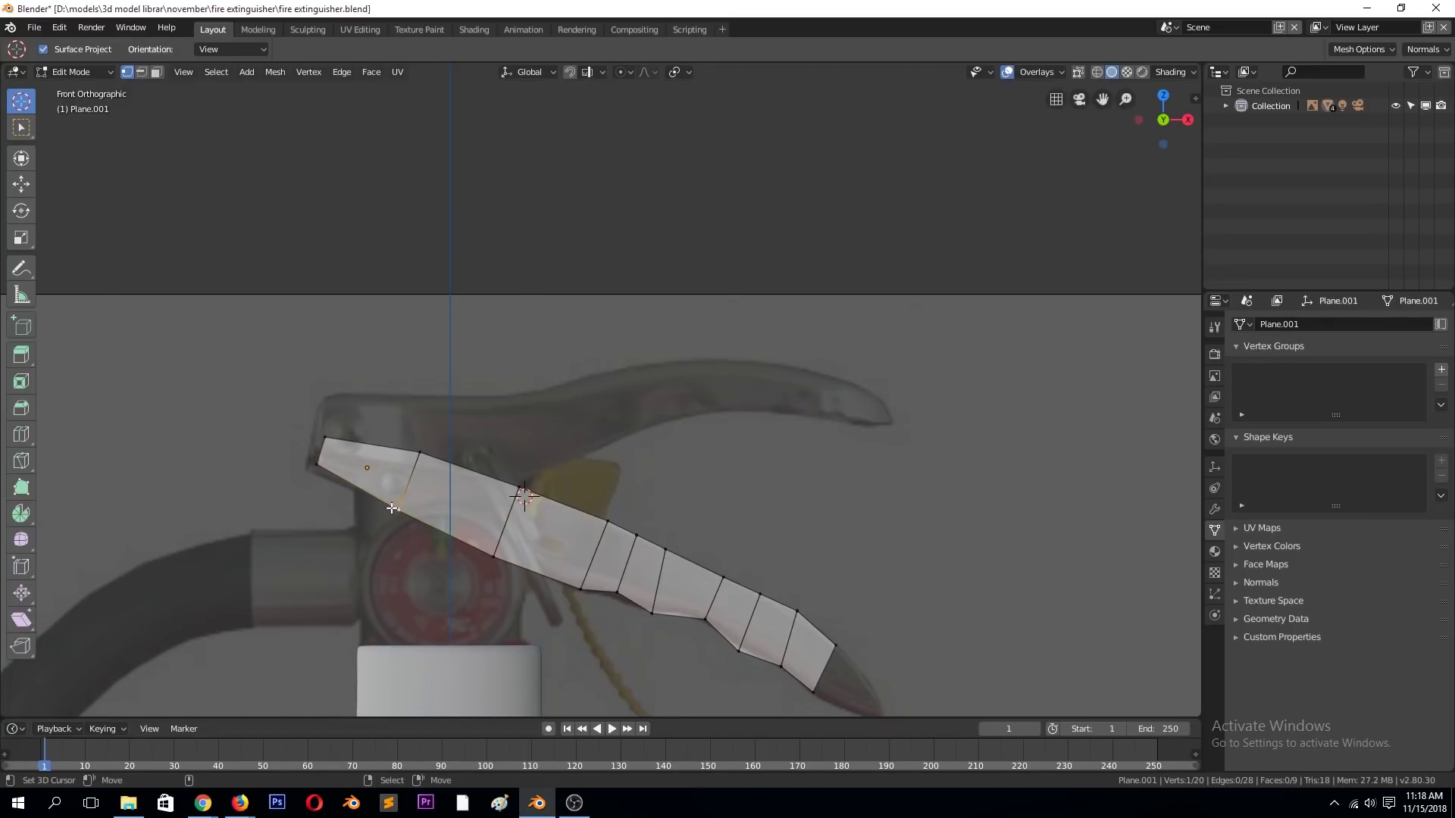
{"action": "scroll", "coordinate": [532, 559], "scroll_direction": "down", "scroll_amount": 1}
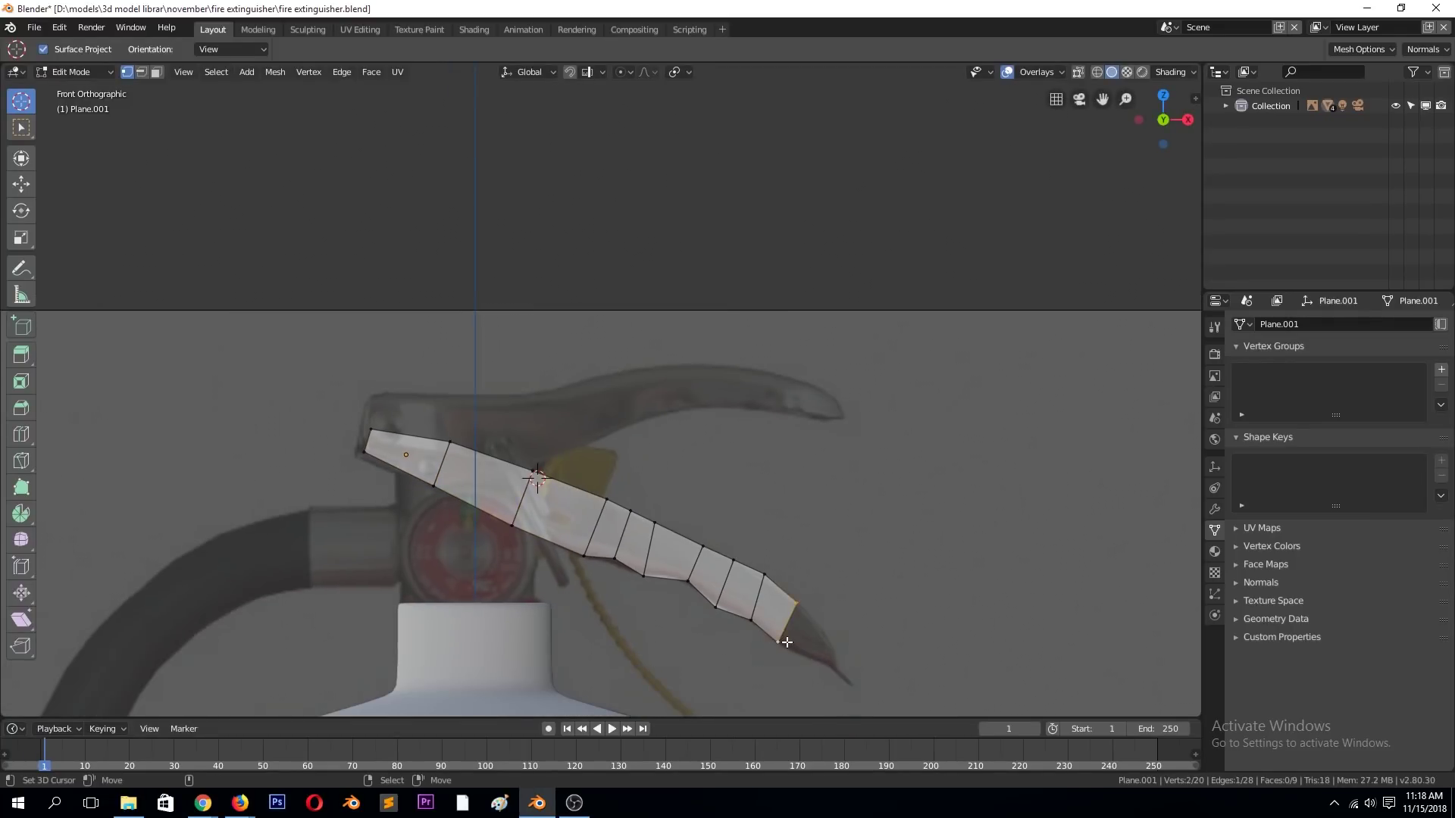
- Extrude one more face from the lever tip
{"action": "scroll", "coordinate": [786, 642], "scroll_direction": "up", "scroll_amount": 7}
{"action": "key", "text": "e"}
{"action": "left_click", "coordinate": [937, 627]}
{"action": "left_click", "coordinate": [874, 395]}
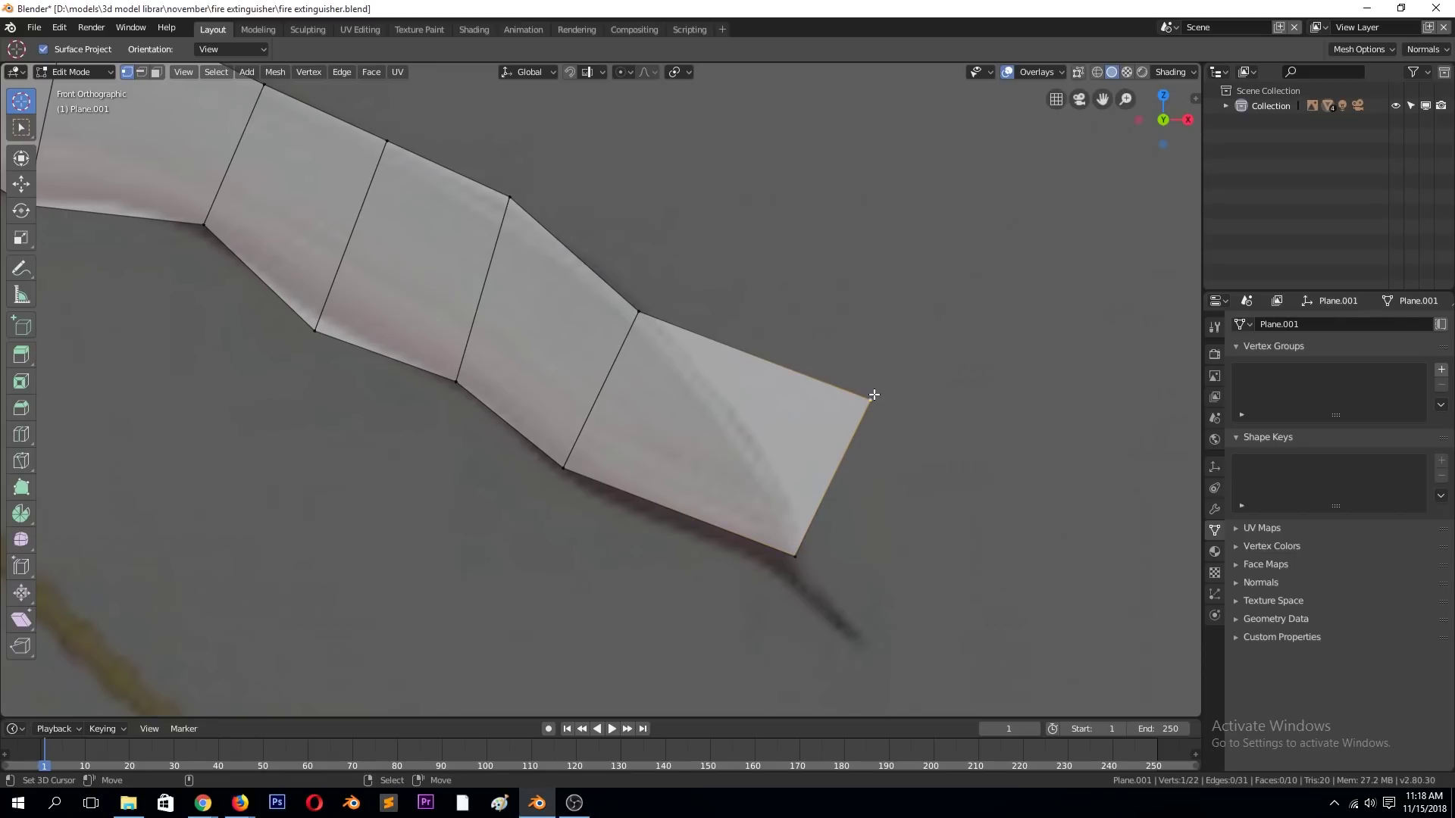
- Select the whole strip and extrude it to give the lever thickness
{"action": "scroll", "coordinate": [874, 395], "scroll_direction": "down", "scroll_amount": 3}
{"action": "key", "text": "a"}
{"action": "scroll", "coordinate": [682, 363], "scroll_direction": "down", "scroll_amount": 2}
{"action": "mouse_move", "coordinate": [682, 364]}
{"action": "middle_mouse_down"}
{"action": "mouse_move", "coordinate": [647, 339]}
{"action": "mouse_move", "coordinate": [635, 294]}
{"action": "mouse_move", "coordinate": [585, 350]}
{"action": "mouse_move", "coordinate": [735, 335]}
{"action": "mouse_move", "coordinate": [759, 319]}
{"action": "mouse_move", "coordinate": [641, 360]}
{"action": "middle_mouse_up"}
{"action": "key", "text": "e"}
{"action": "left_click", "coordinate": [647, 339]}
{"action": "key", "text": "Tab"}
{"action": "key", "text": "Tab"}
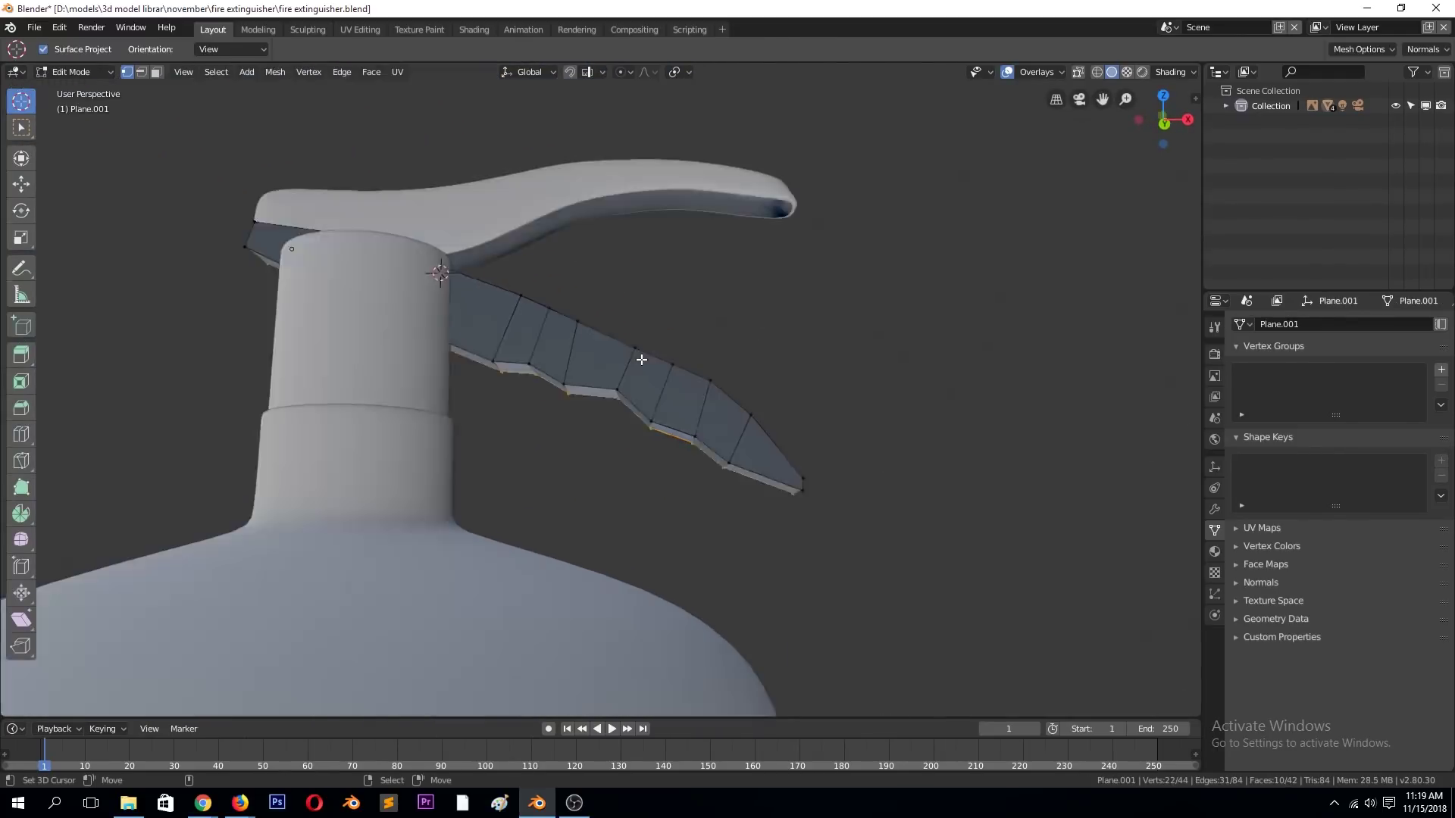
- Clear the selection, return to the front view and select the whole lever
{"action": "key", "text": "alt+a"}
{"action": "key", "text": "KP_1"}
{"action": "key", "text": "Escape"}
{"action": "key", "text": "a"}
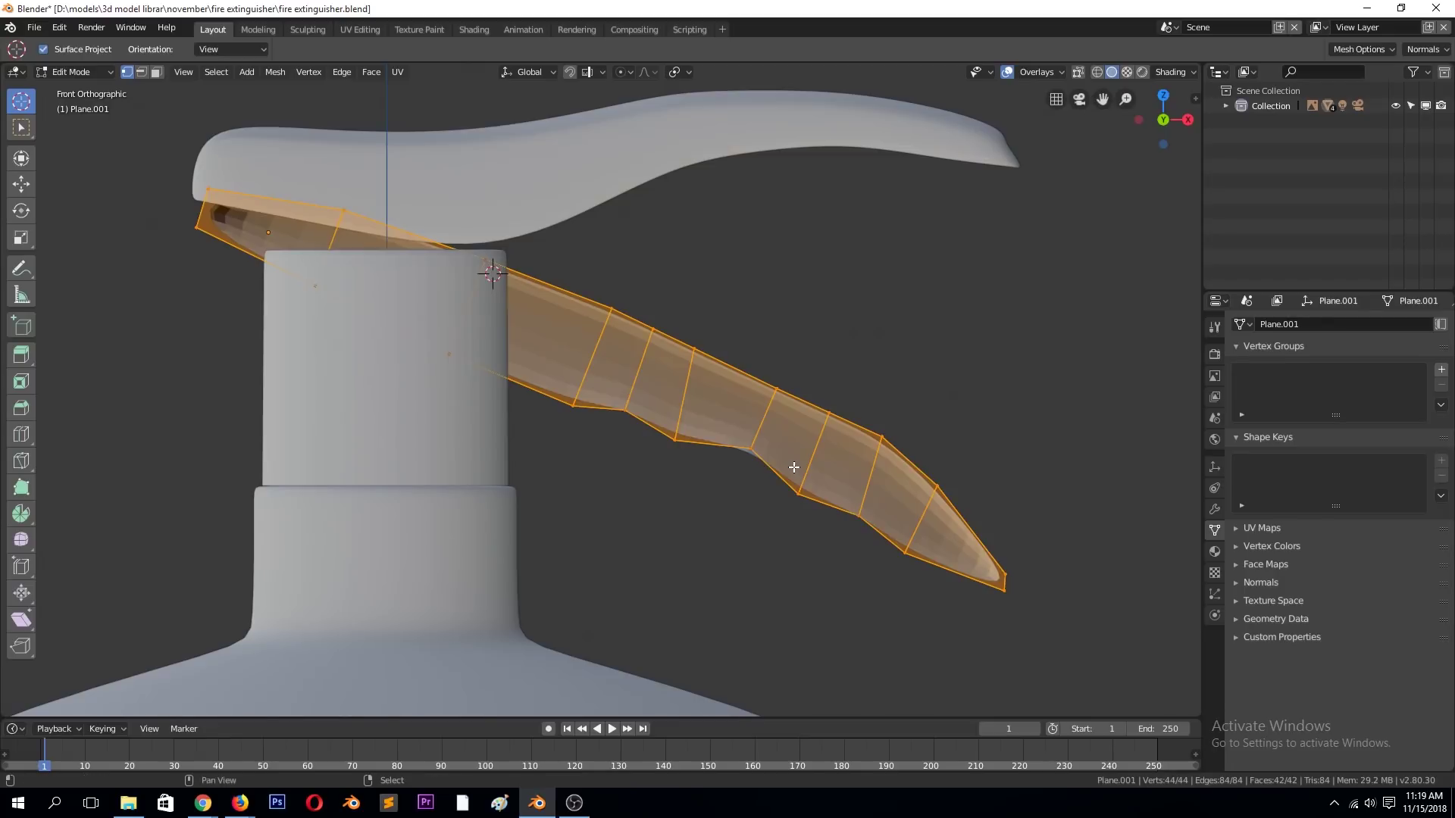
{"action": "key", "text": "Tab"}
- Shift the lever slightly along Y, apply an Object menu option, and isolate it in local view
{"action": "key", "text": "Tab"}
{"action": "key", "text": "alt+a"}
{"action": "mouse_move", "coordinate": [794, 467]}
{"action": "middle_mouse_down"}
{"action": "mouse_move", "coordinate": [805, 445]}
{"action": "mouse_move", "coordinate": [903, 546]}
{"action": "mouse_move", "coordinate": [650, 491]}
{"action": "middle_mouse_up"}
{"action": "key", "text": "Tab"}
{"action": "key", "text": "g"}
{"action": "key", "text": "y"}
{"action": "left_click", "coordinate": [607, 485]}
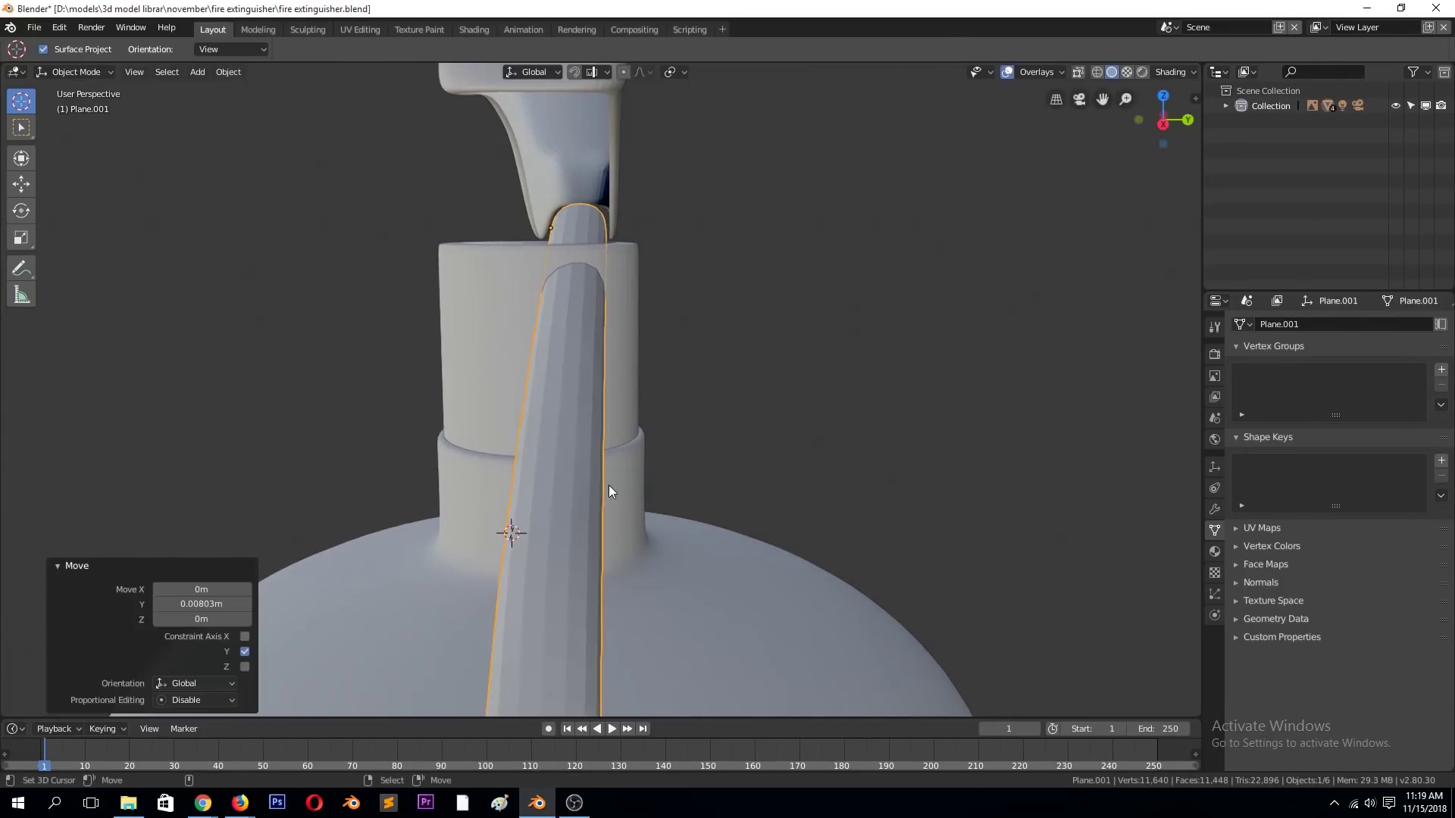
{"action": "left_click", "coordinate": [228, 72]}
{"action": "left_click", "coordinate": [395, 379]}
{"action": "middle_click_drag", "start_coordinate": [395, 379], "coordinate": [648, 405]}
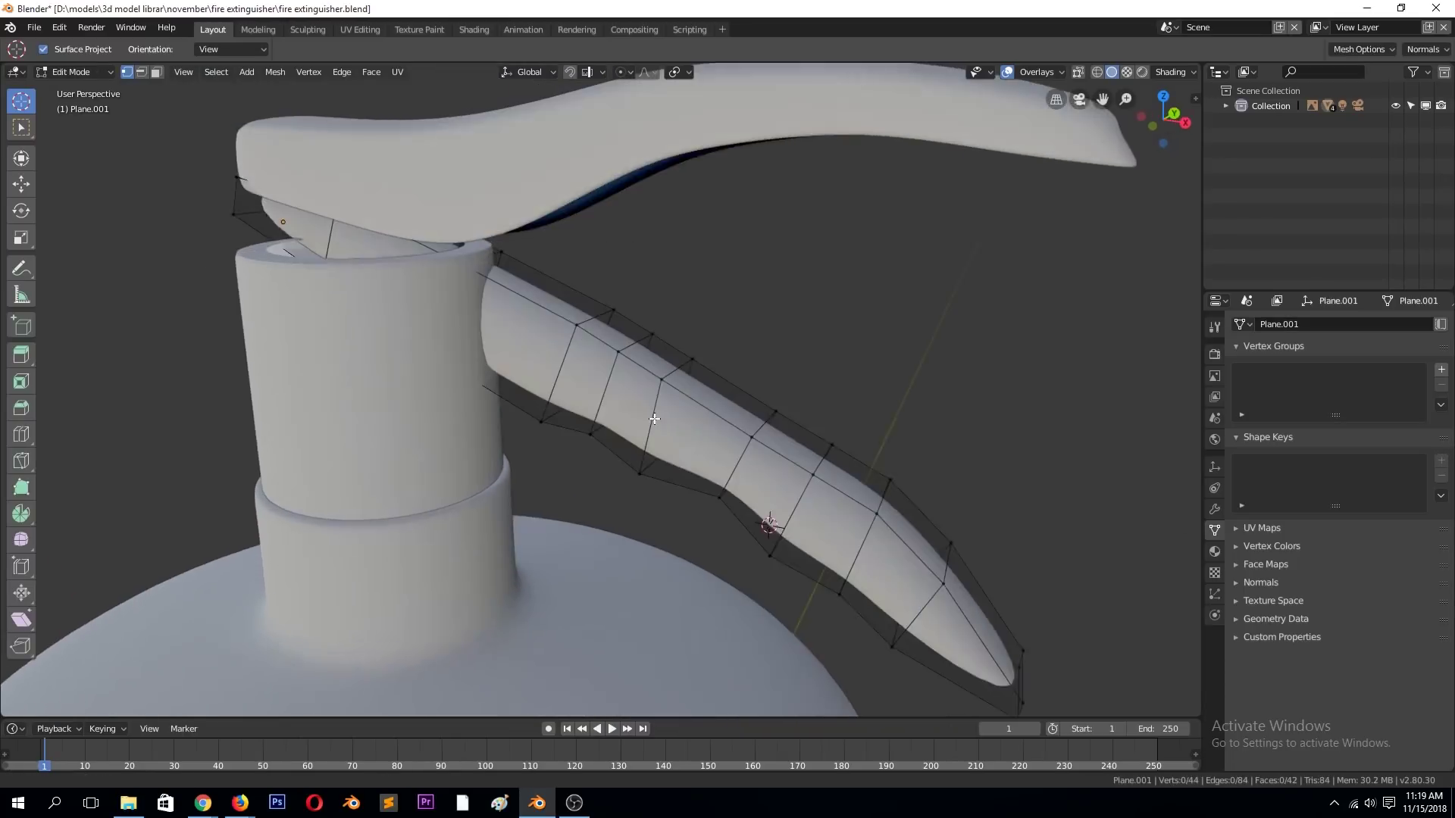
{"action": "key", "text": "KP_Divide"}
- Inset the top row of faces and delete them to open a channel
{"action": "key", "text": "Tab"}
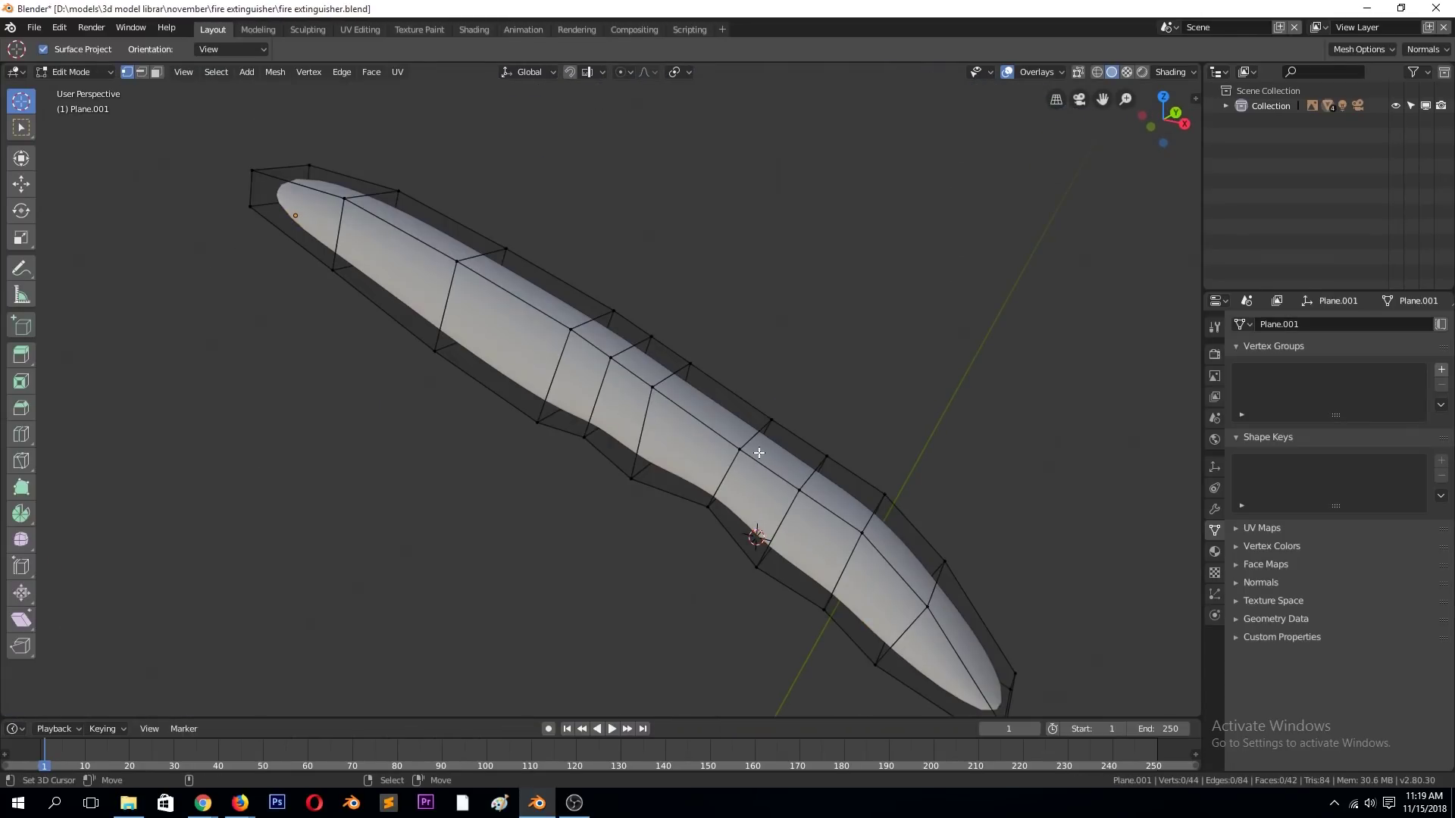
{"action": "left_click", "coordinate": [1001, 641], "text": "ctrl"}
{"action": "key", "text": "i"}
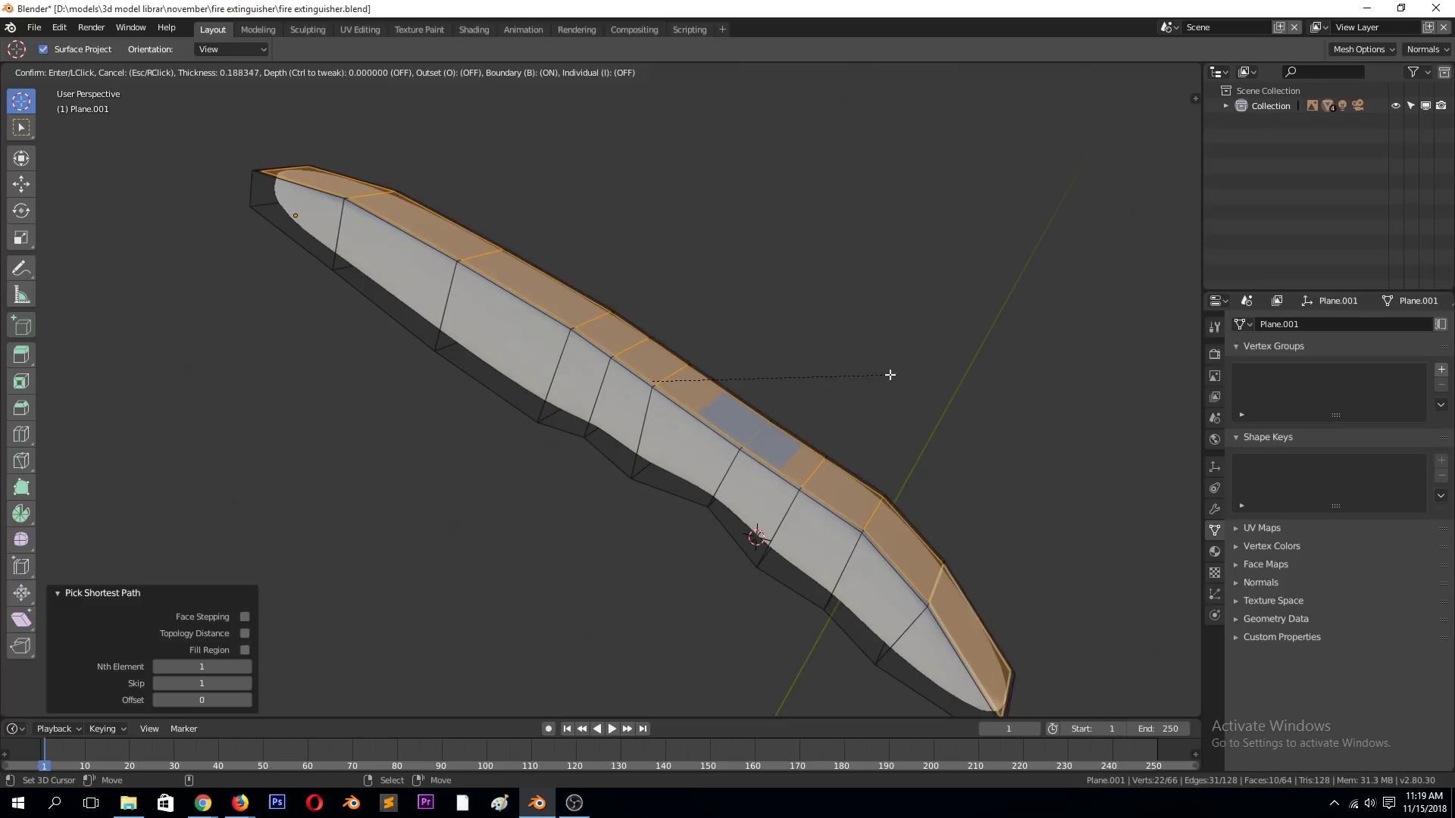
{"action": "left_click", "coordinate": [841, 371]}
{"action": "key", "text": "x"}
{"action": "key", "text": "Tab"}
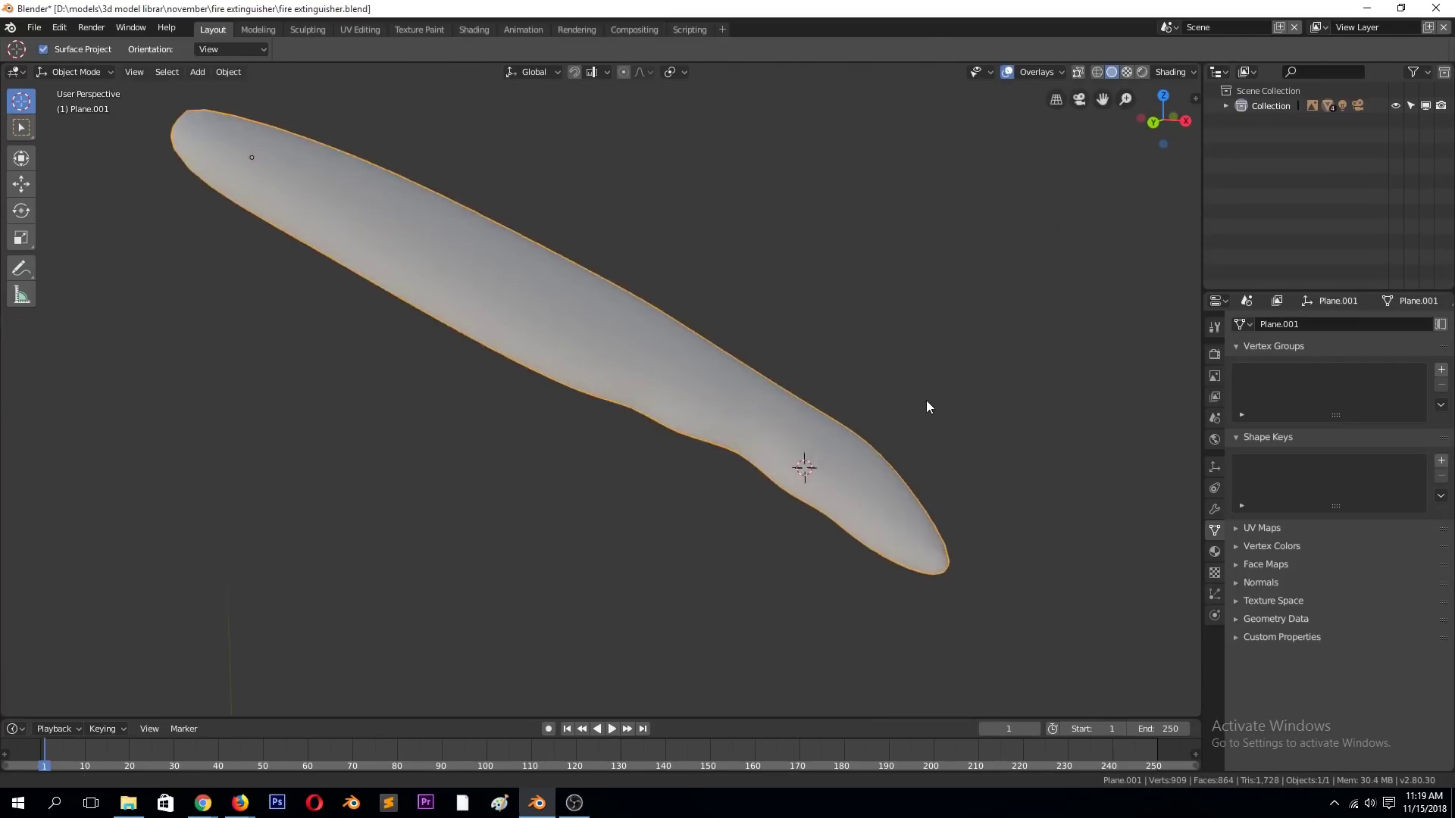
{"action": "key", "text": "Tab"}
- Add an edge loop across the lever, then edit it front-on with X-ray enabled
{"action": "key", "text": "ctrl+r"}
{"action": "left_click", "coordinate": [713, 390]}
{"action": "key", "text": "Tab"}
{"action": "middle_click_drag", "start_coordinate": [811, 374], "coordinate": [811, 457]}
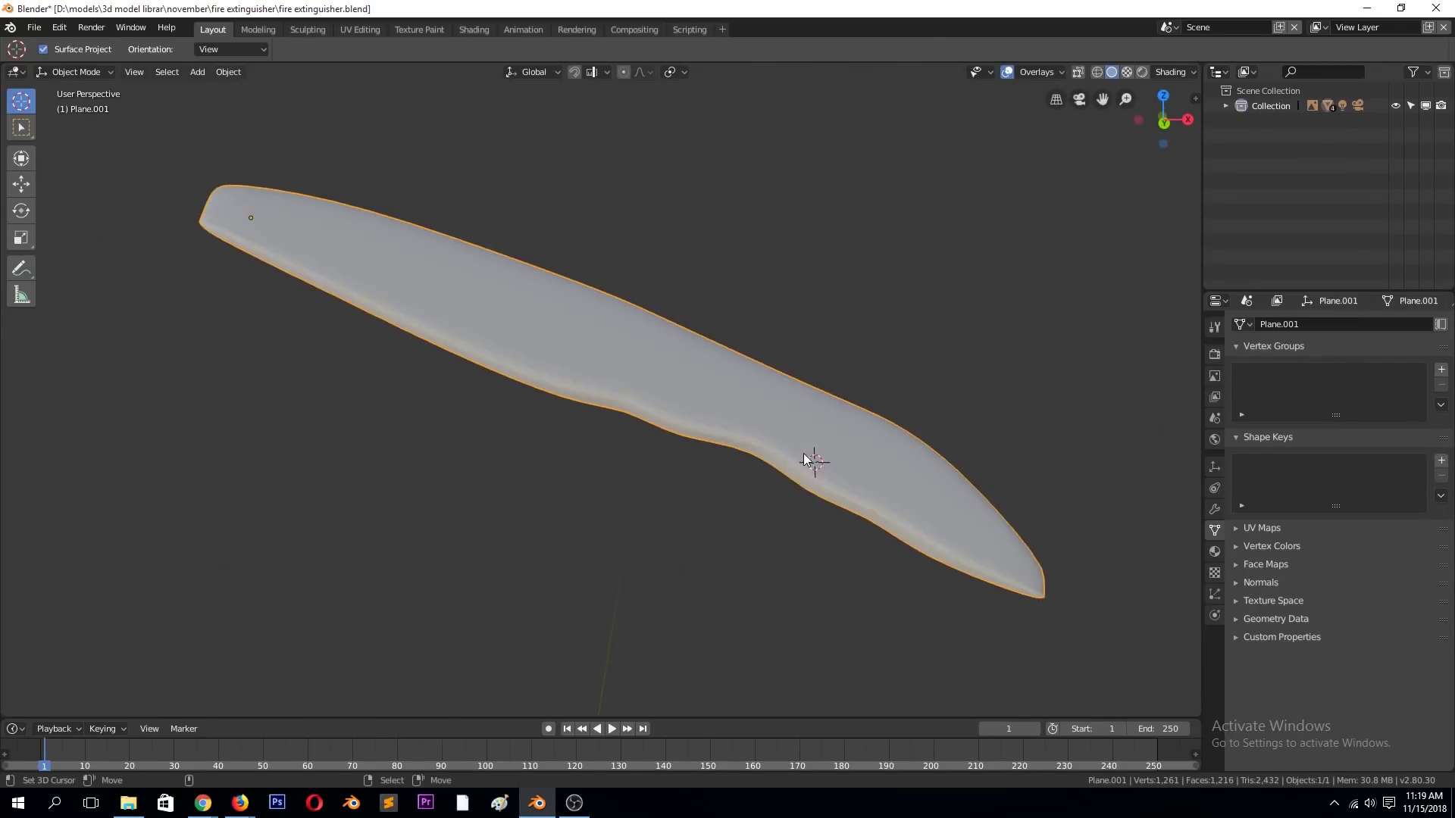
{"action": "key", "text": "KP_1"}
{"action": "key", "text": "Tab"}
{"action": "scroll", "coordinate": [790, 468], "scroll_direction": "up", "scroll_amount": 1}
{"action": "key", "text": "alt+z"}
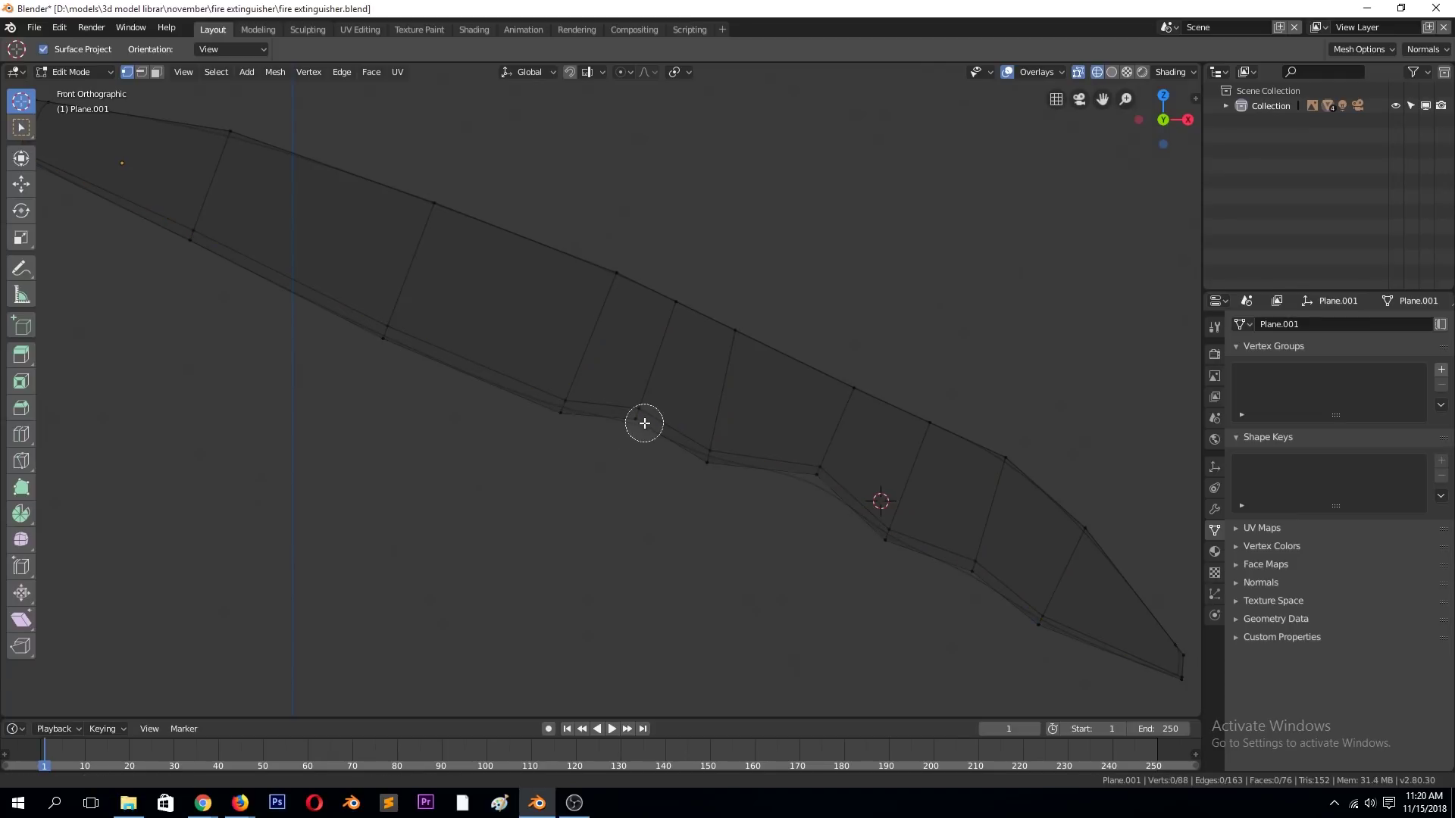
- Reposition the lower vertices of the lever's notched outline, raising one on the underside
{"action": "left_click", "coordinate": [658, 397]}
{"action": "left_click", "coordinate": [818, 468]}
{"action": "key", "text": "g"}
{"action": "left_click", "coordinate": [785, 433]}
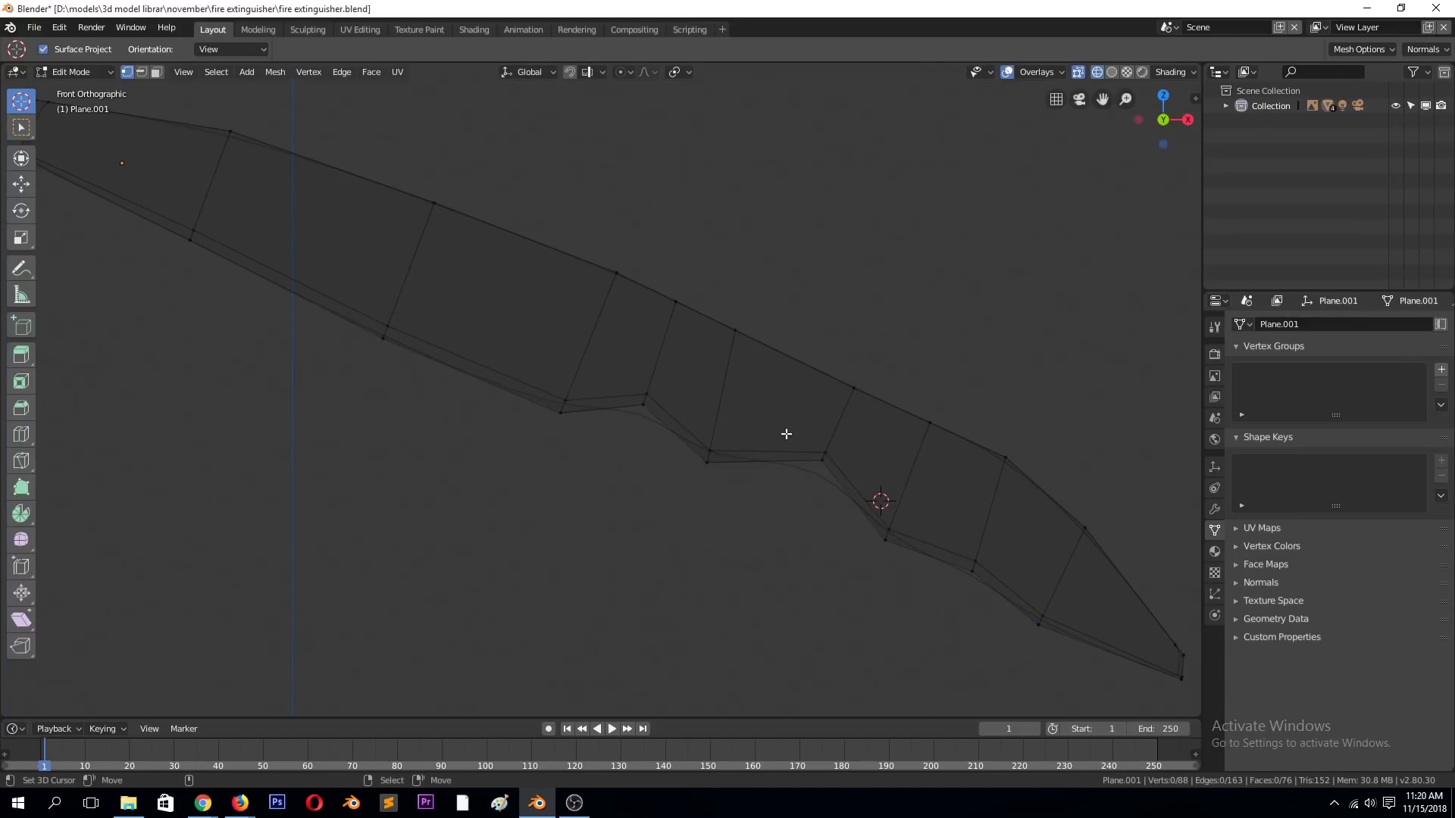
{"action": "left_click", "coordinate": [994, 576]}
{"action": "key", "text": "g"}
{"action": "left_click", "coordinate": [872, 504]}
- Subdivide the edges near the lower notch and slide the new vertex and edge into place
{"action": "key", "text": "c"}
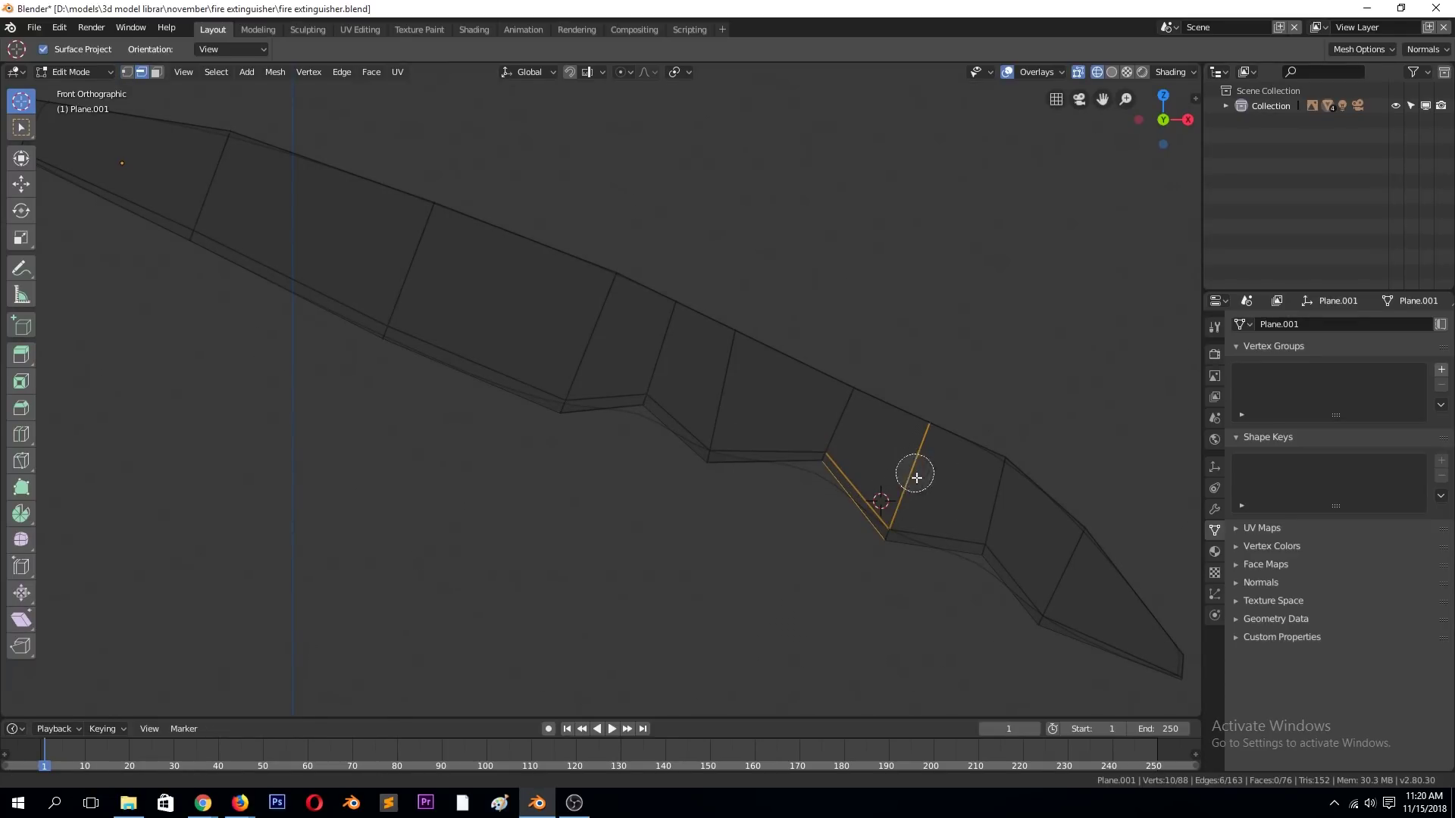
{"action": "right_click", "coordinate": [938, 547]}
{"action": "left_click", "coordinate": [948, 464]}
{"action": "key", "text": "1"}
{"action": "key", "text": "alt+a"}
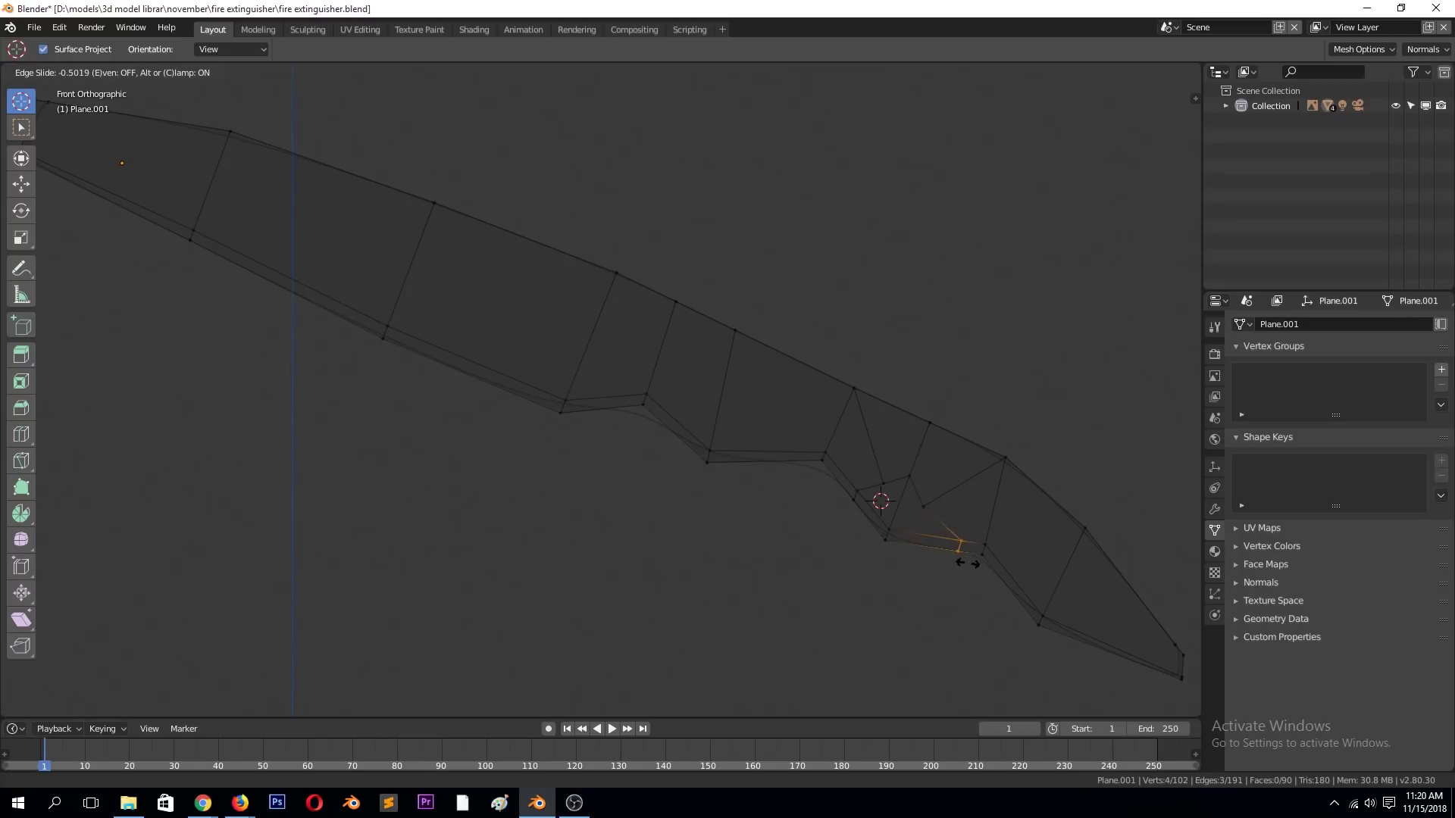
{"action": "left_click", "coordinate": [924, 503]}
{"action": "key", "text": "Escape"}
{"action": "key", "text": "g"}
{"action": "key", "text": "g"}
{"action": "left_click", "coordinate": [889, 479]}
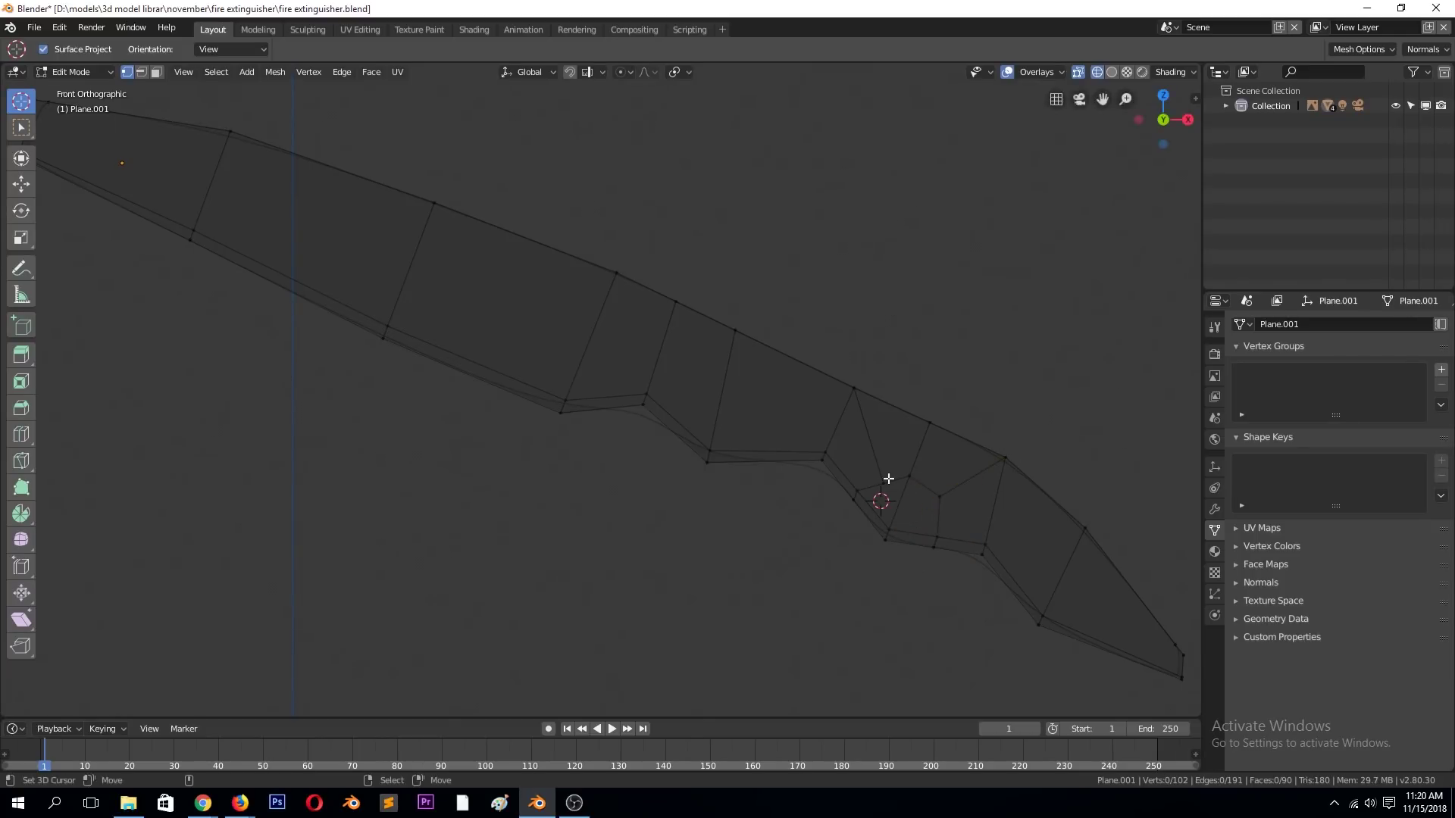
{"action": "key", "text": "g"}
{"action": "left_click", "coordinate": [884, 409]}
- In wireframe shading, edge-slide two more vertices along the lever's lower outline
{"action": "key", "text": "alt+a"}
{"action": "key", "text": "Tab"}
{"action": "key", "text": "Tab"}
{"action": "key", "text": "z"}
{"action": "left_click", "coordinate": [1009, 525]}
{"action": "key", "text": "z"}
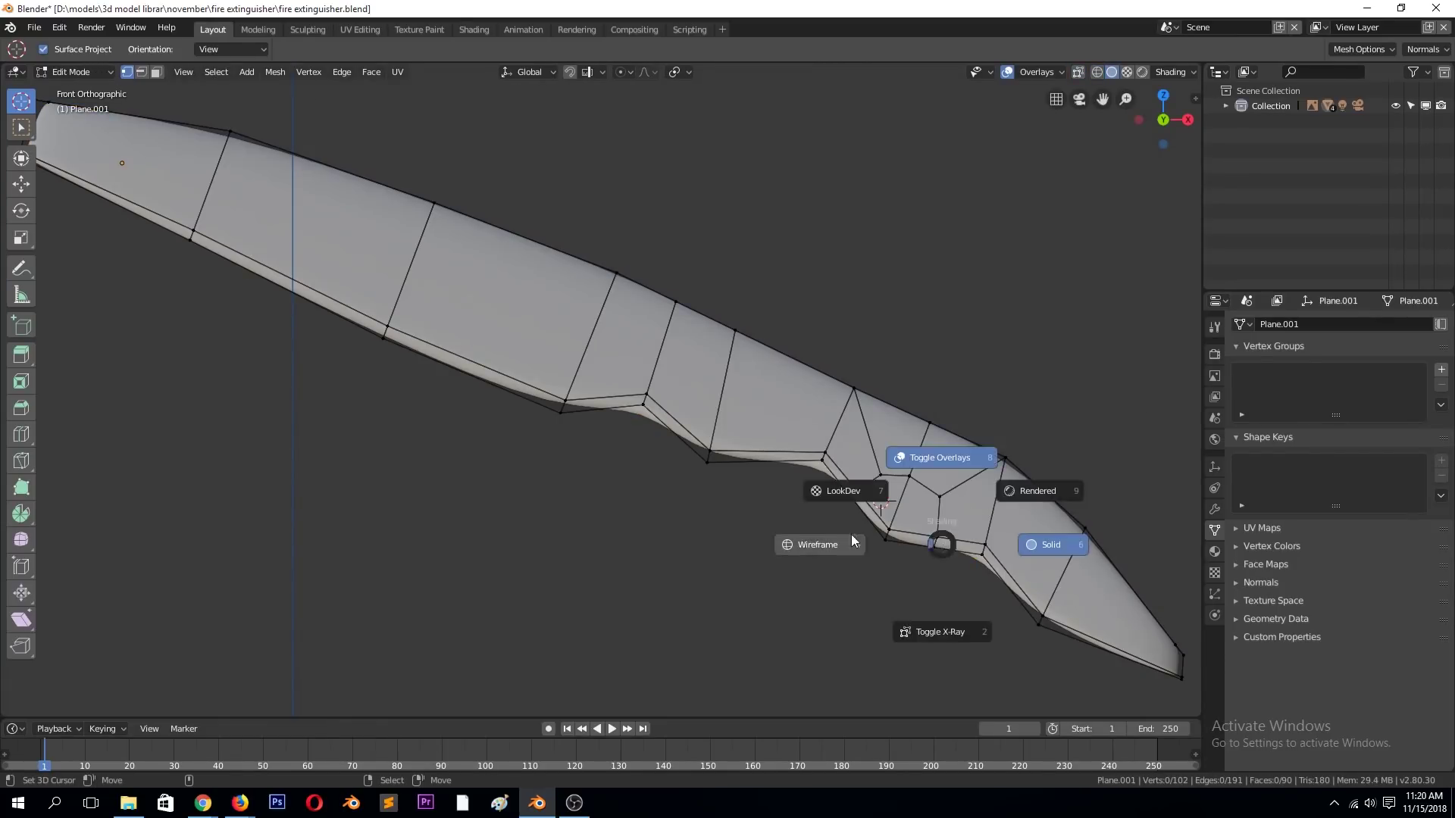
{"action": "left_click", "coordinate": [923, 552]}
{"action": "key", "text": "c"}
{"action": "left_click", "coordinate": [922, 551]}
{"action": "left_click", "coordinate": [957, 516]}
{"action": "key", "text": "alt+a"}
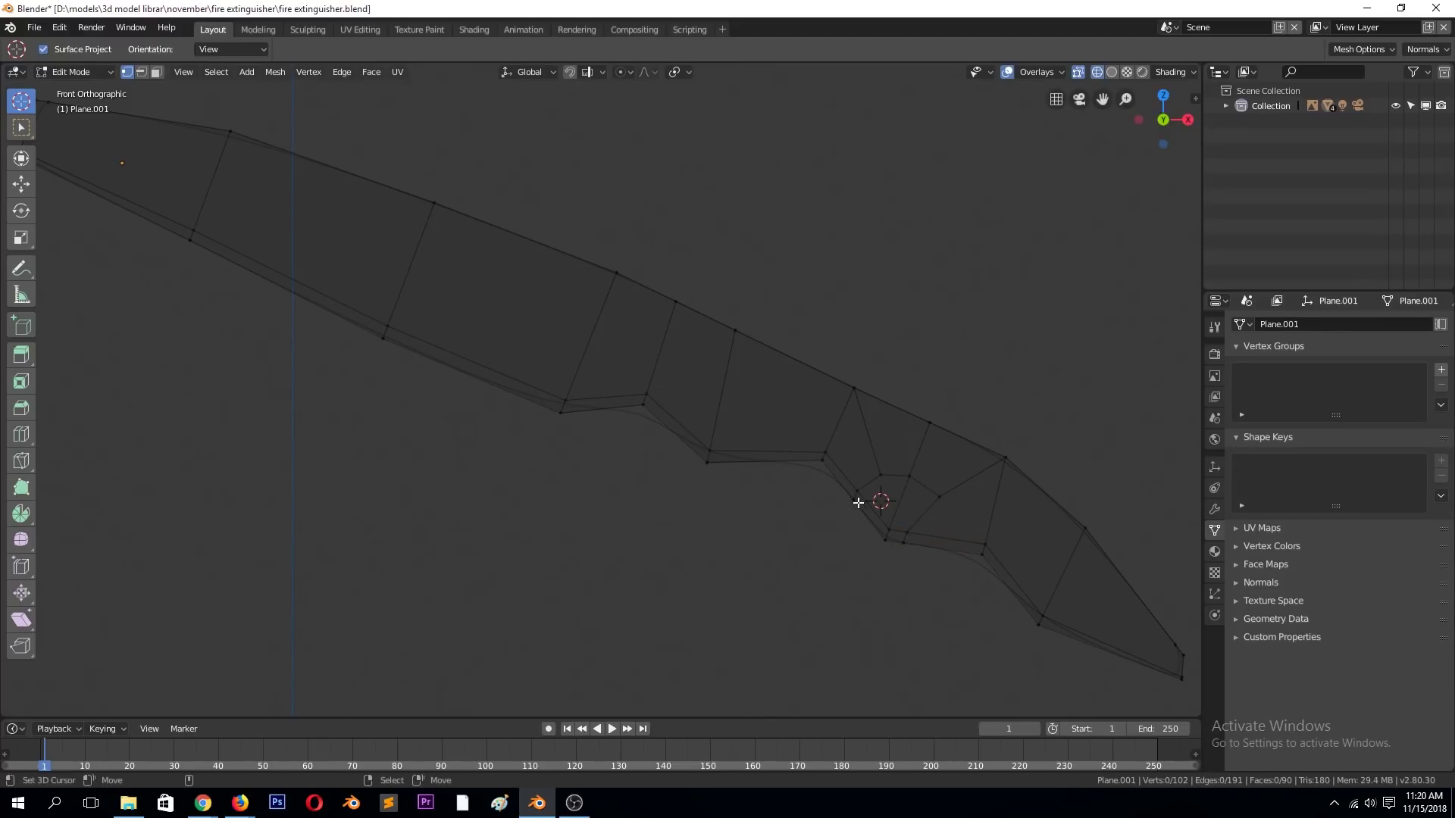
{"action": "left_click", "coordinate": [904, 552]}
{"action": "key", "text": "Tab"}
- Add a centred edge loop along the lever's length with Ctrl+R
{"action": "mouse_move", "coordinate": [997, 552]}
{"action": "middle_mouse_down"}
{"action": "mouse_move", "coordinate": [1035, 371]}
{"action": "mouse_move", "coordinate": [980, 475]}
{"action": "mouse_move", "coordinate": [1054, 407]}
{"action": "mouse_move", "coordinate": [929, 519]}
{"action": "middle_mouse_up"}
{"action": "key", "text": "Tab"}
{"action": "key", "text": "ctrl+r"}
{"action": "left_click", "coordinate": [925, 518]}
{"action": "right_click", "coordinate": [917, 520]}
{"action": "key", "text": "alt+s"}
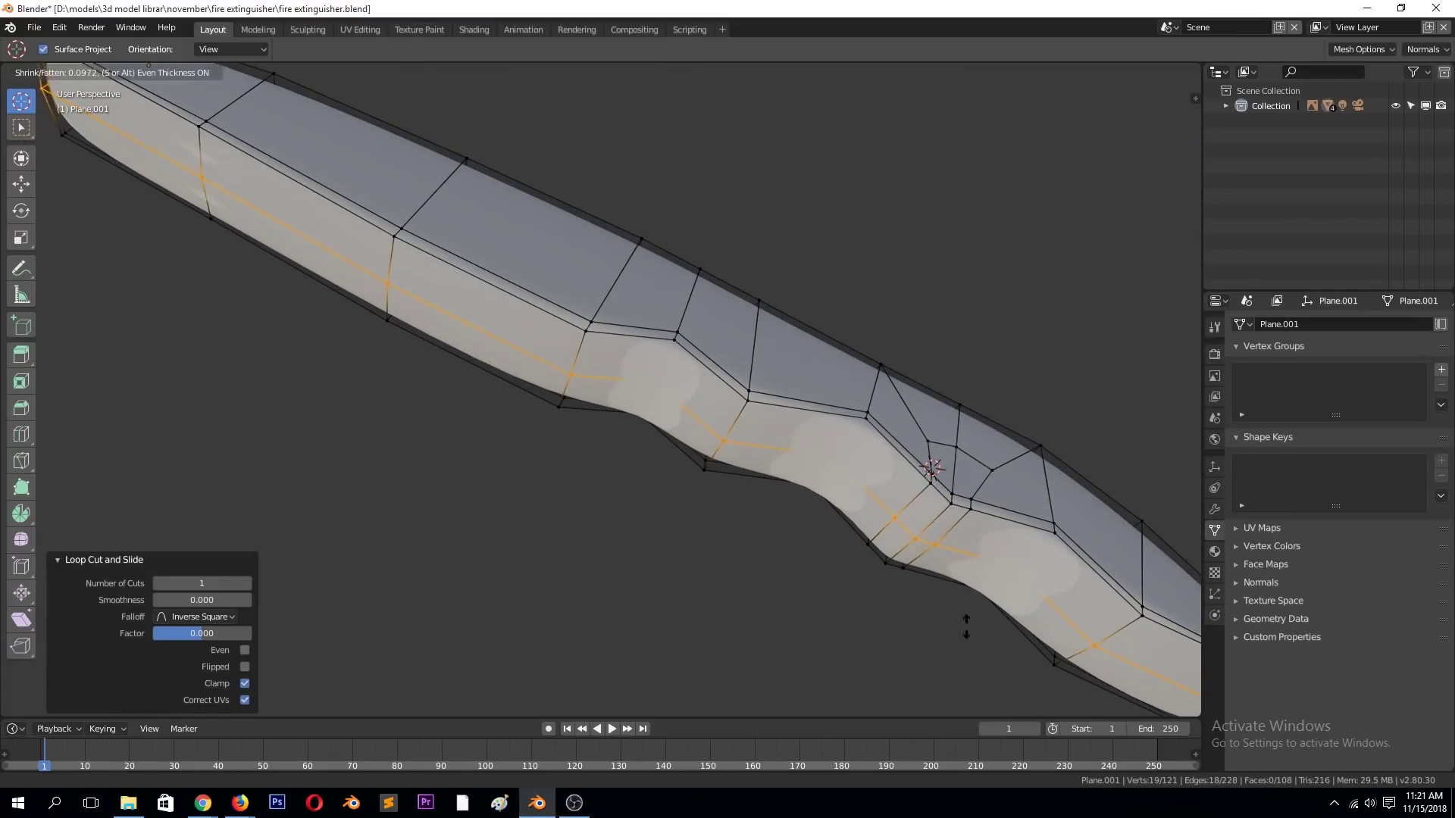
{"action": "right_click", "coordinate": [965, 684]}
- Add another edge loop near the lever's tip
{"action": "scroll", "coordinate": [954, 467], "scroll_direction": "down", "scroll_amount": 5}
{"action": "mouse_move", "coordinate": [953, 467]}
{"action": "middle_mouse_down"}
{"action": "mouse_move", "coordinate": [890, 550]}
{"action": "mouse_move", "coordinate": [802, 520]}
{"action": "mouse_move", "coordinate": [776, 538]}
{"action": "middle_mouse_up"}
{"action": "key", "text": "Tab"}
{"action": "scroll", "coordinate": [861, 469], "scroll_direction": "up", "scroll_amount": 4}
{"action": "key", "text": "Tab"}
{"action": "scroll", "coordinate": [880, 476], "scroll_direction": "down", "scroll_amount": 2}
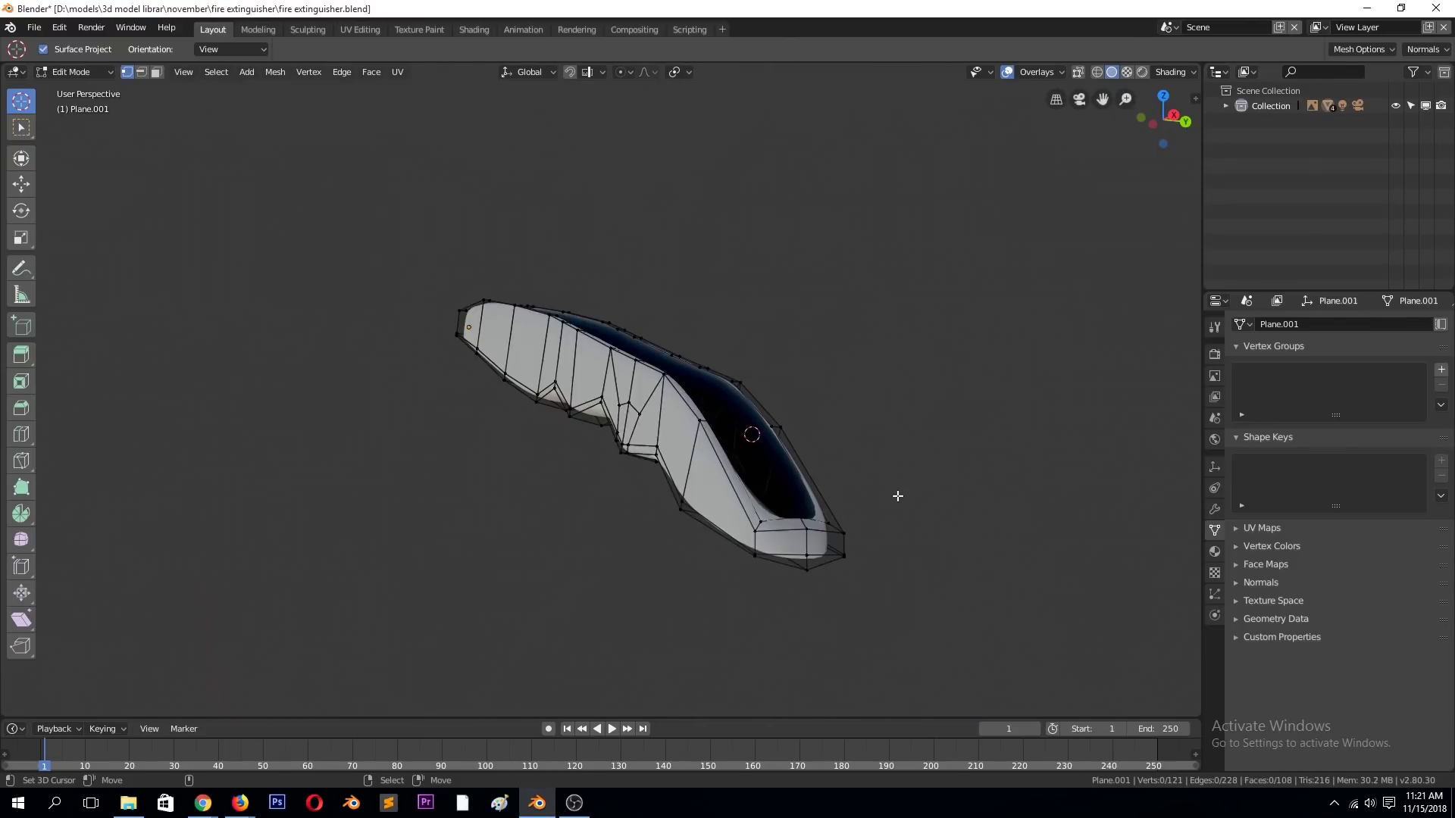
{"action": "left_click", "coordinate": [841, 580]}
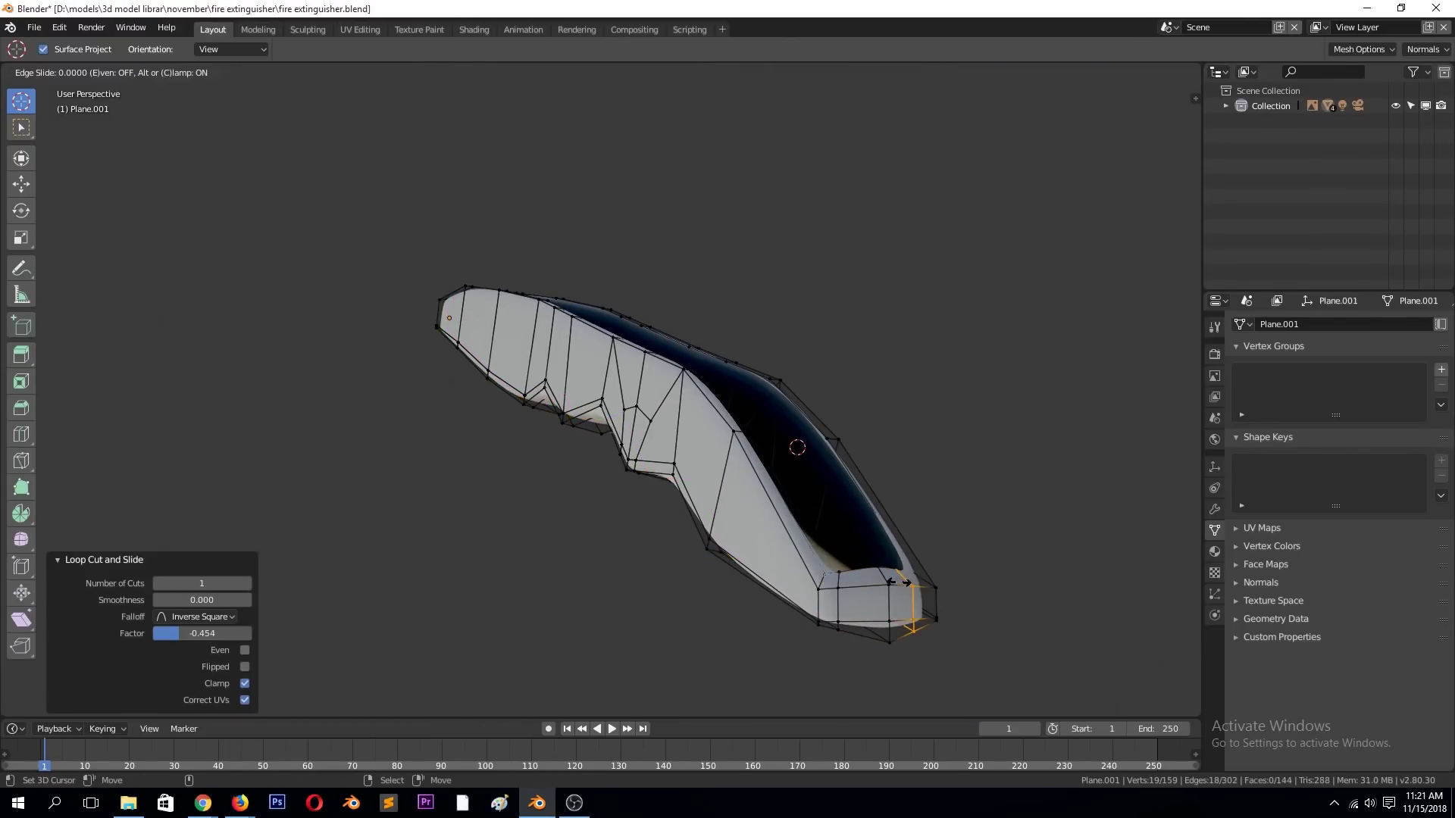
{"action": "key", "text": "Tab"}
{"action": "mouse_move", "coordinate": [843, 562]}
{"action": "middle_mouse_down"}
{"action": "mouse_move", "coordinate": [883, 539]}
{"action": "mouse_move", "coordinate": [859, 546]}
{"action": "middle_mouse_up"}
{"action": "key", "text": "Tab"}
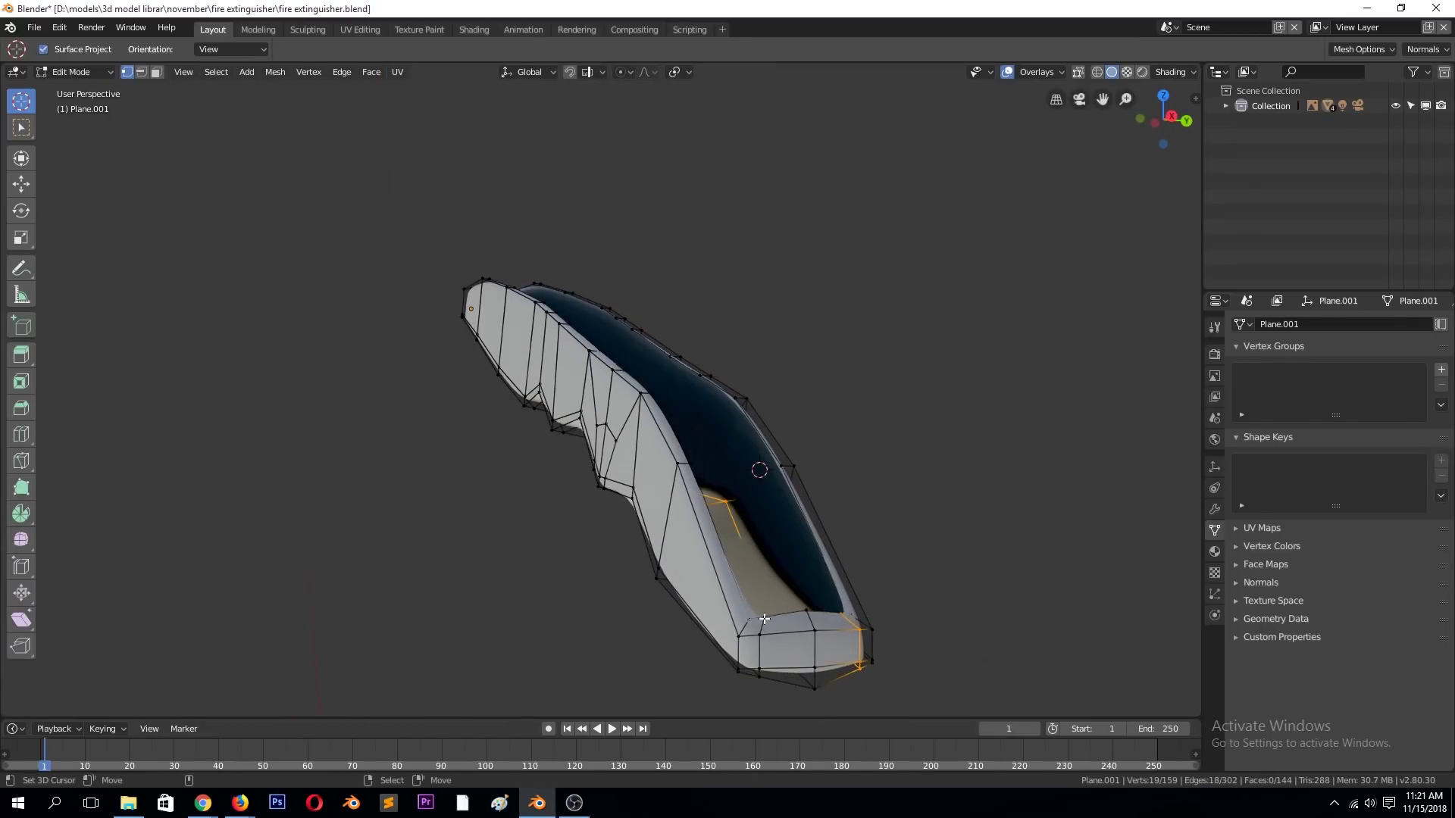
- Ctrl+click a shortest edge path along the lever's lower rim and view it from the front
{"action": "left_click", "coordinate": [845, 604], "text": "ctrl"}
{"action": "key", "text": "Tab"}
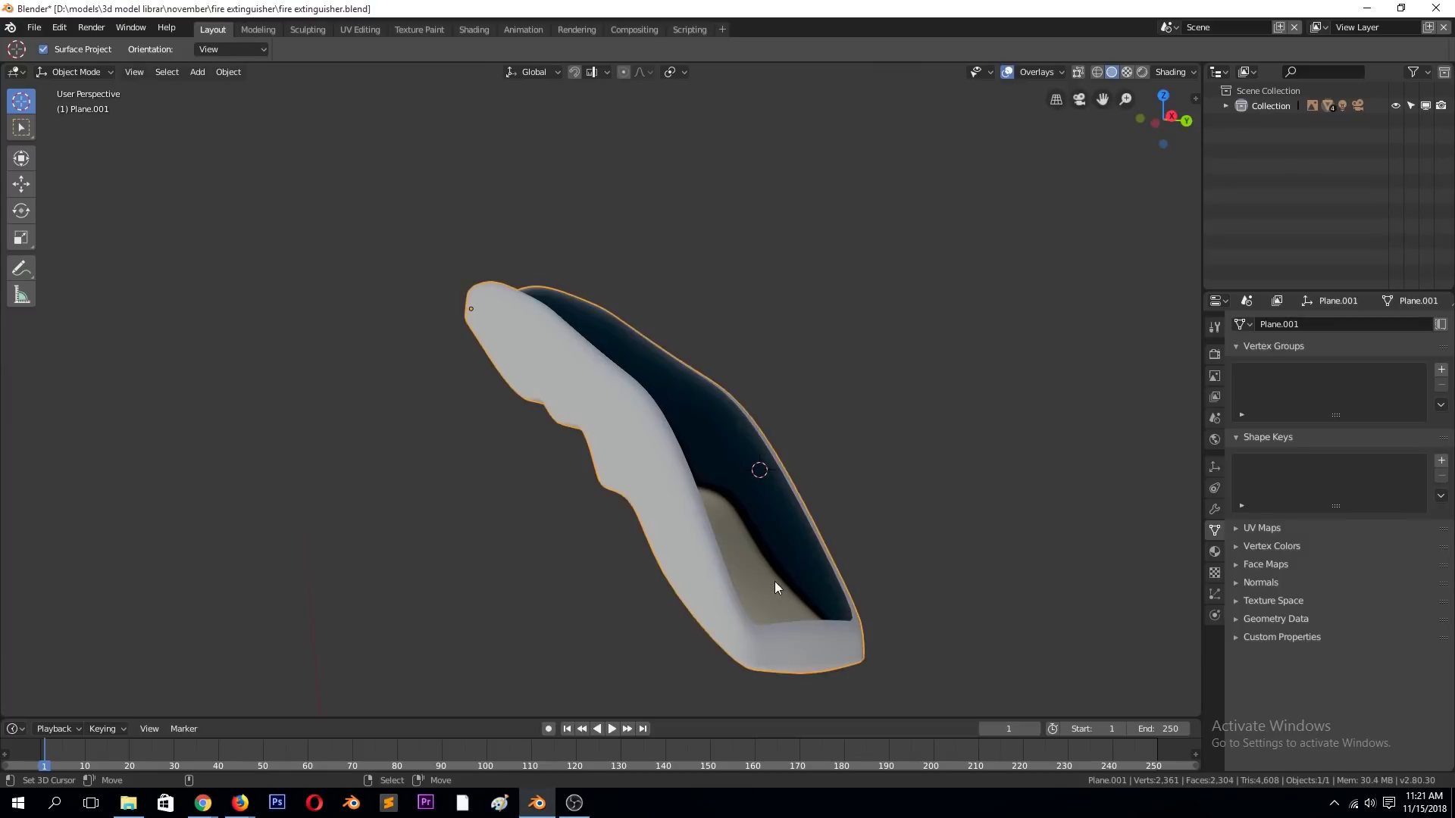
{"action": "key", "text": "KP_1"}
{"action": "key", "text": "Tab"}
{"action": "scroll", "coordinate": [806, 545], "scroll_direction": "up", "scroll_amount": 2}
{"action": "middle_click_drag", "start_coordinate": [805, 545], "coordinate": [1056, 520]}
- Select a shortest edge path along the lever's underside in front view
{"action": "key", "text": "KP_1"}
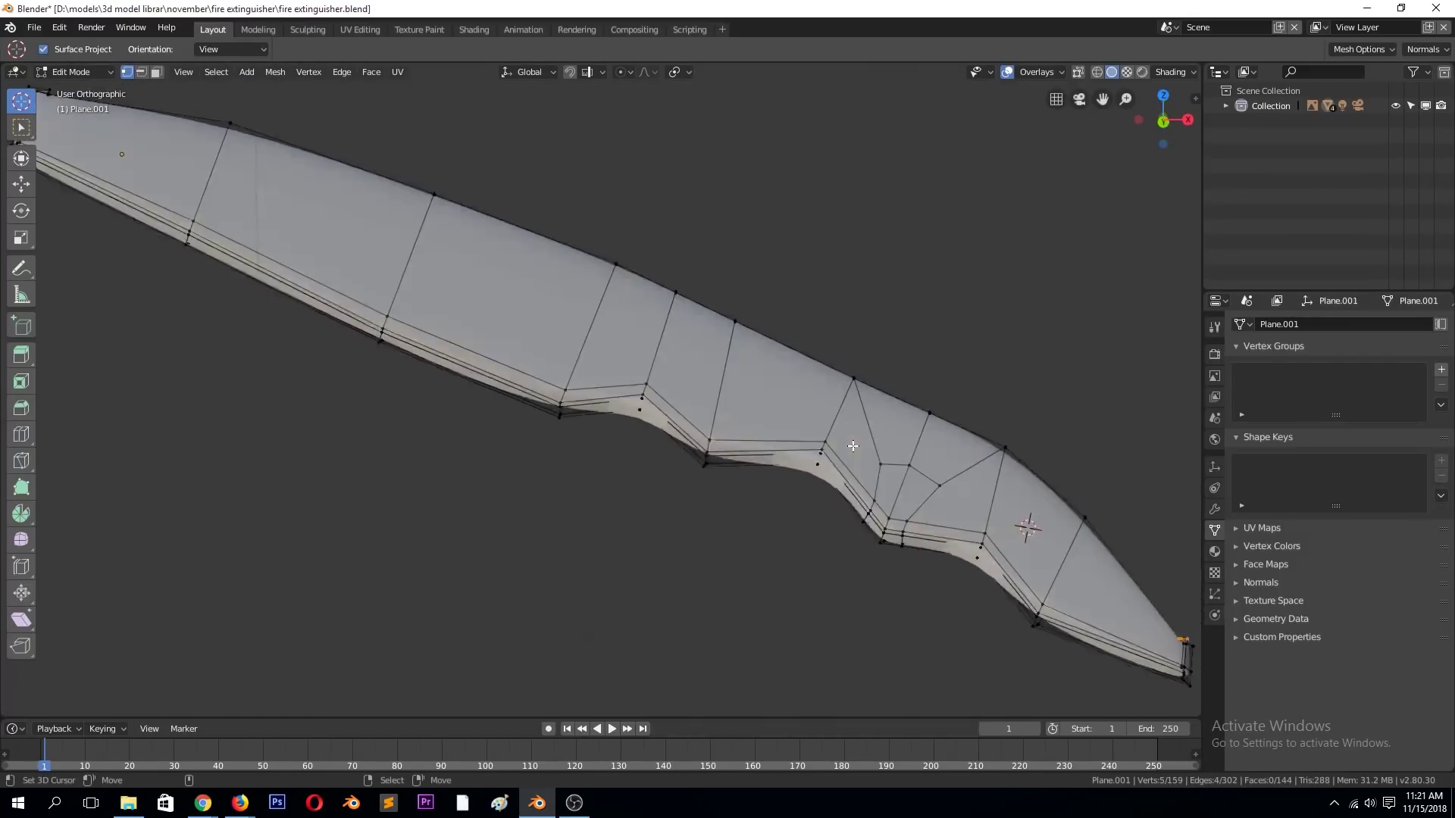
{"action": "scroll", "coordinate": [922, 498], "scroll_direction": "up", "scroll_amount": 4}
{"action": "left_click", "coordinate": [1055, 540], "text": "ctrl"}
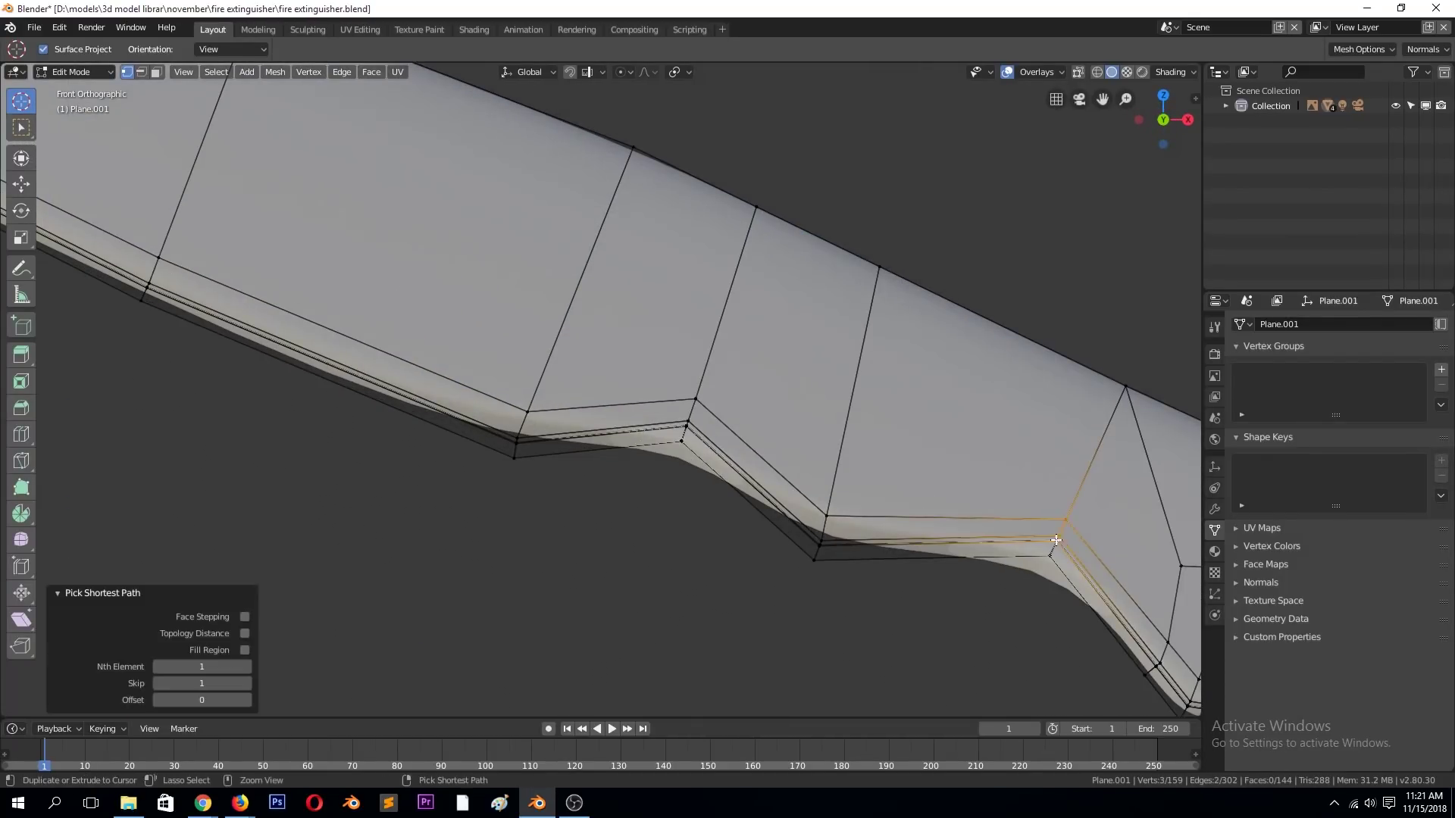
{"action": "key", "text": "Tab"}
{"action": "scroll", "coordinate": [1053, 516], "scroll_direction": "down", "scroll_amount": 5}
{"action": "key", "text": "Tab"}
{"action": "middle_click_drag", "start_coordinate": [1043, 521], "coordinate": [861, 480]}
{"action": "scroll", "coordinate": [860, 480], "scroll_direction": "up", "scroll_amount": 5}
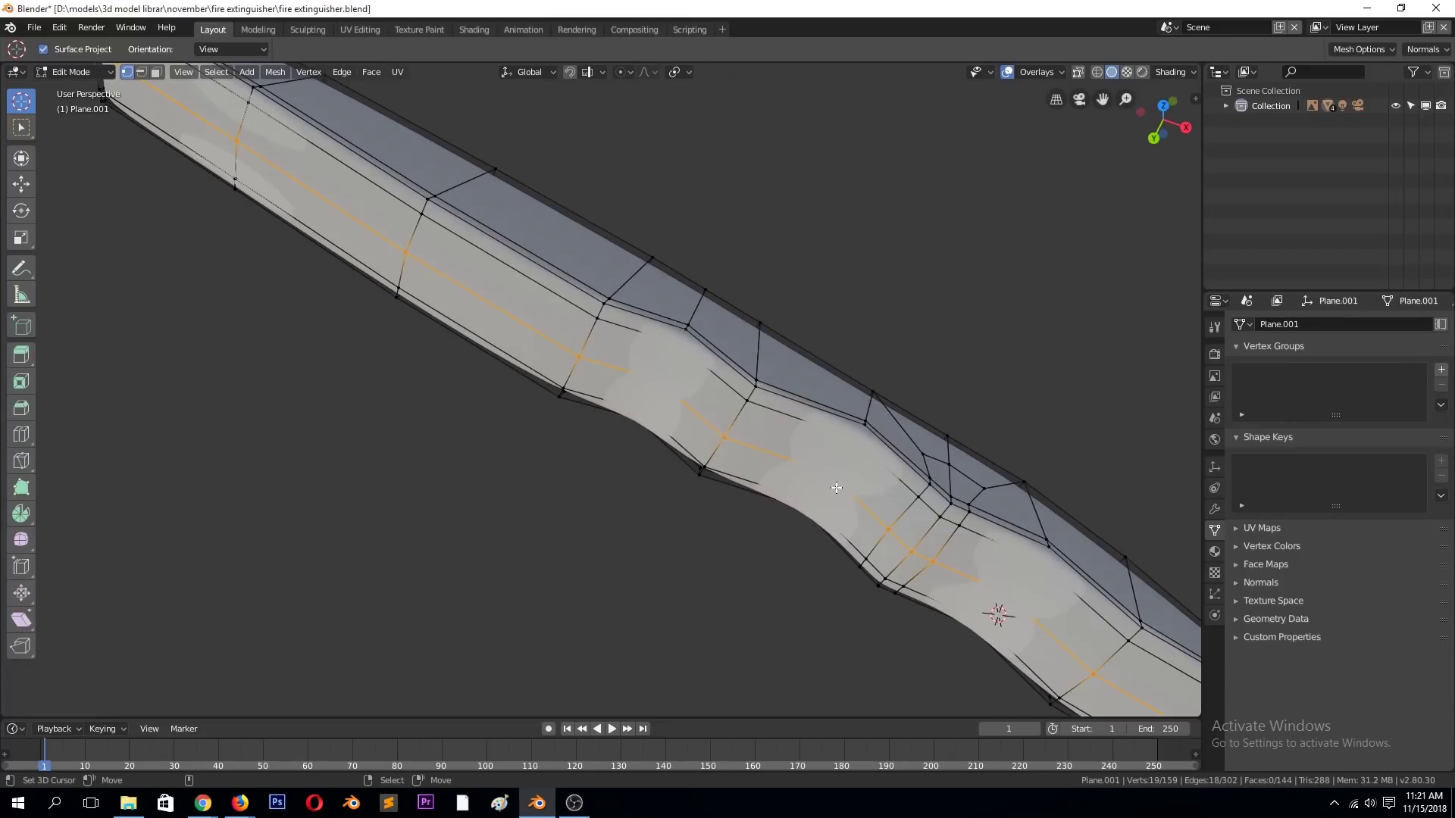
- Push the lever's underside faces outward with shrink/fatten (Alt+S)
{"action": "key", "text": "alt+s"}
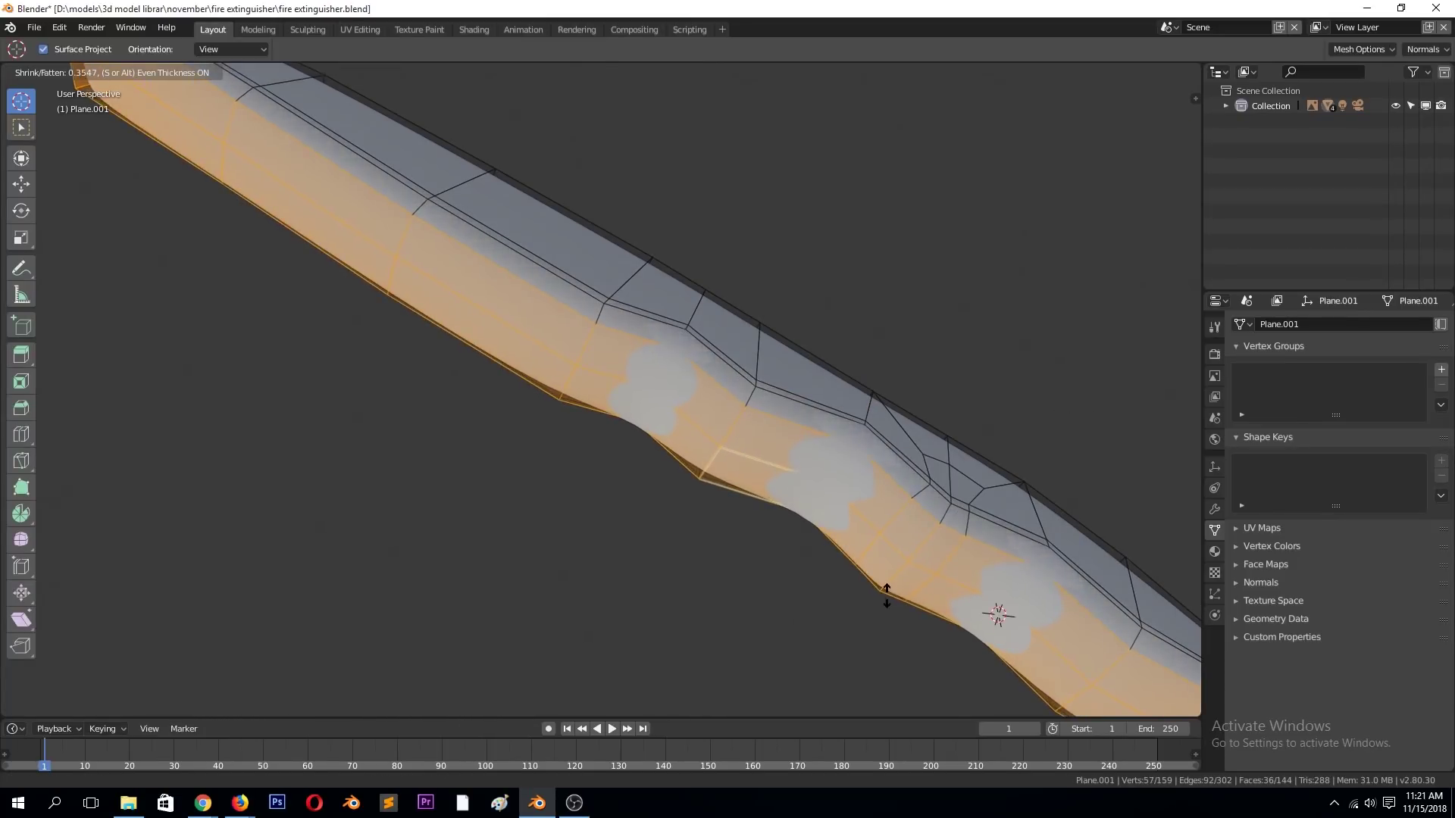
{"action": "left_click", "coordinate": [886, 595]}
{"action": "key", "text": "Tab"}
{"action": "scroll", "coordinate": [875, 523], "scroll_direction": "down", "scroll_amount": 6}
{"action": "mouse_move", "coordinate": [874, 523]}
{"action": "middle_mouse_down"}
{"action": "mouse_move", "coordinate": [825, 572]}
{"action": "mouse_move", "coordinate": [860, 515]}
{"action": "mouse_move", "coordinate": [817, 319]}
{"action": "mouse_move", "coordinate": [951, 301]}
{"action": "middle_mouse_up"}
{"action": "scroll", "coordinate": [857, 497], "scroll_direction": "up", "scroll_amount": 2}
{"action": "scroll", "coordinate": [857, 497], "scroll_direction": "down", "scroll_amount": 3}
- Select the lower lever in front view and save the file
{"action": "left_click", "coordinate": [538, 139]}
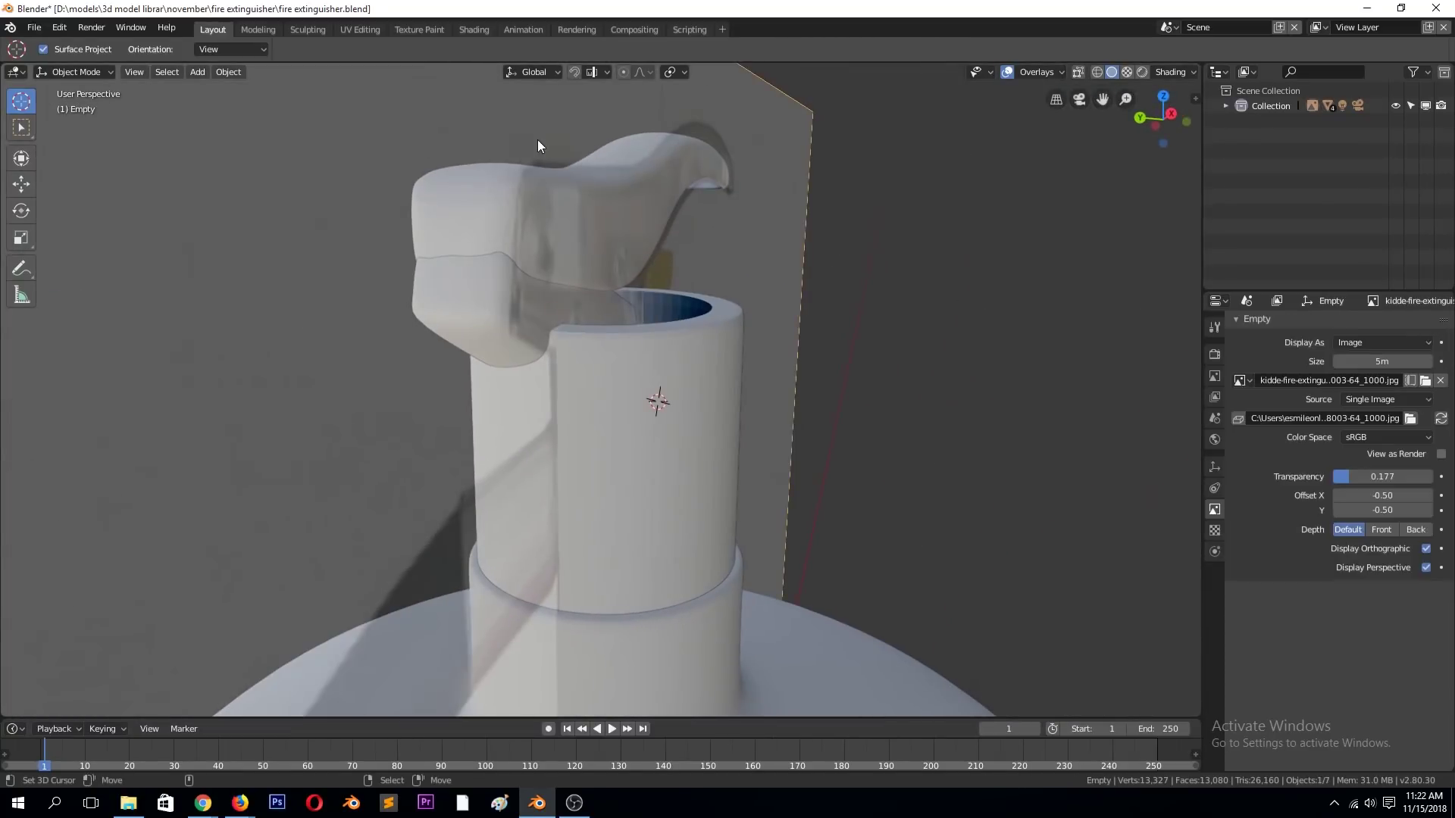
{"action": "middle_click_drag", "start_coordinate": [538, 139], "coordinate": [500, 268]}
{"action": "left_click", "coordinate": [500, 267]}
{"action": "key", "text": "KP_3"}
{"action": "key", "text": "KP_1"}
{"action": "left_click", "coordinate": [602, 356]}
{"action": "mouse_move", "coordinate": [553, 347]}
{"action": "middle_mouse_down"}
{"action": "mouse_move", "coordinate": [470, 306]}
{"action": "mouse_move", "coordinate": [646, 326]}
{"action": "middle_mouse_up"}
{"action": "key", "text": "s"}
{"action": "key", "text": "y"}
{"action": "key", "text": "Escape"}
{"action": "key", "text": "ctrl+s"}
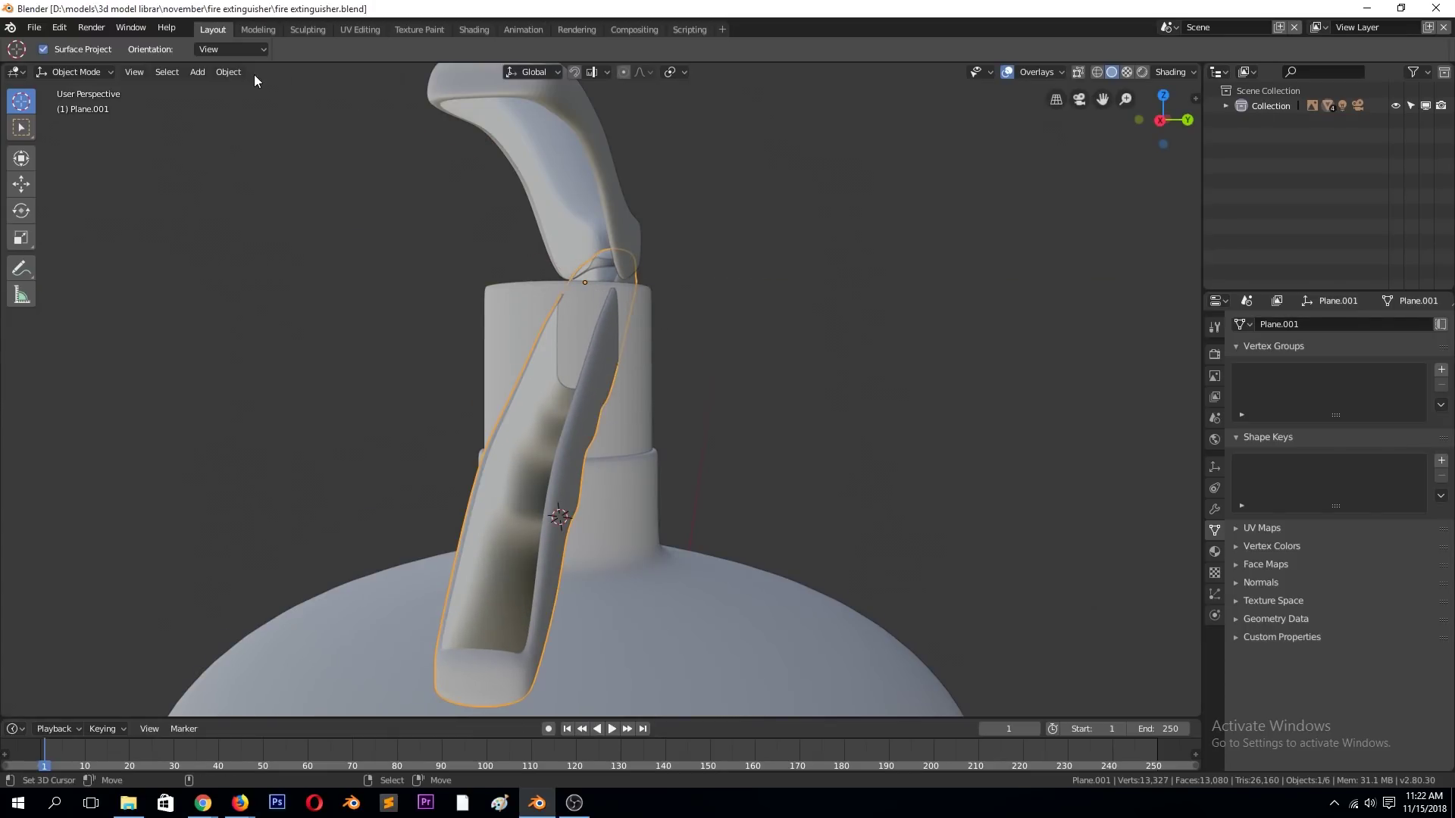
- Set the lower lever's origin to its geometry
{"action": "left_click", "coordinate": [229, 72]}
{"action": "left_click", "coordinate": [485, 129]}
{"action": "key", "text": "s"}
{"action": "key", "text": "x"}
{"action": "key", "text": "Escape"}
- Stretch the lower lever about 1.3 times along Y
{"action": "middle_click_drag", "start_coordinate": [781, 314], "coordinate": [1016, 365]}
{"action": "key", "text": "s"}
{"action": "key", "text": "y"}
{"action": "key", "text": "y"}
{"action": "key", "text": "y"}
{"action": "key", "text": "y"}
{"action": "left_click", "coordinate": [884, 349]}
{"action": "key", "text": "KP_7"}
{"action": "key", "text": "s"}
{"action": "key", "text": "Escape"}
{"action": "middle_click_drag", "start_coordinate": [868, 547], "coordinate": [961, 399]}
{"action": "key", "text": "KP_1"}
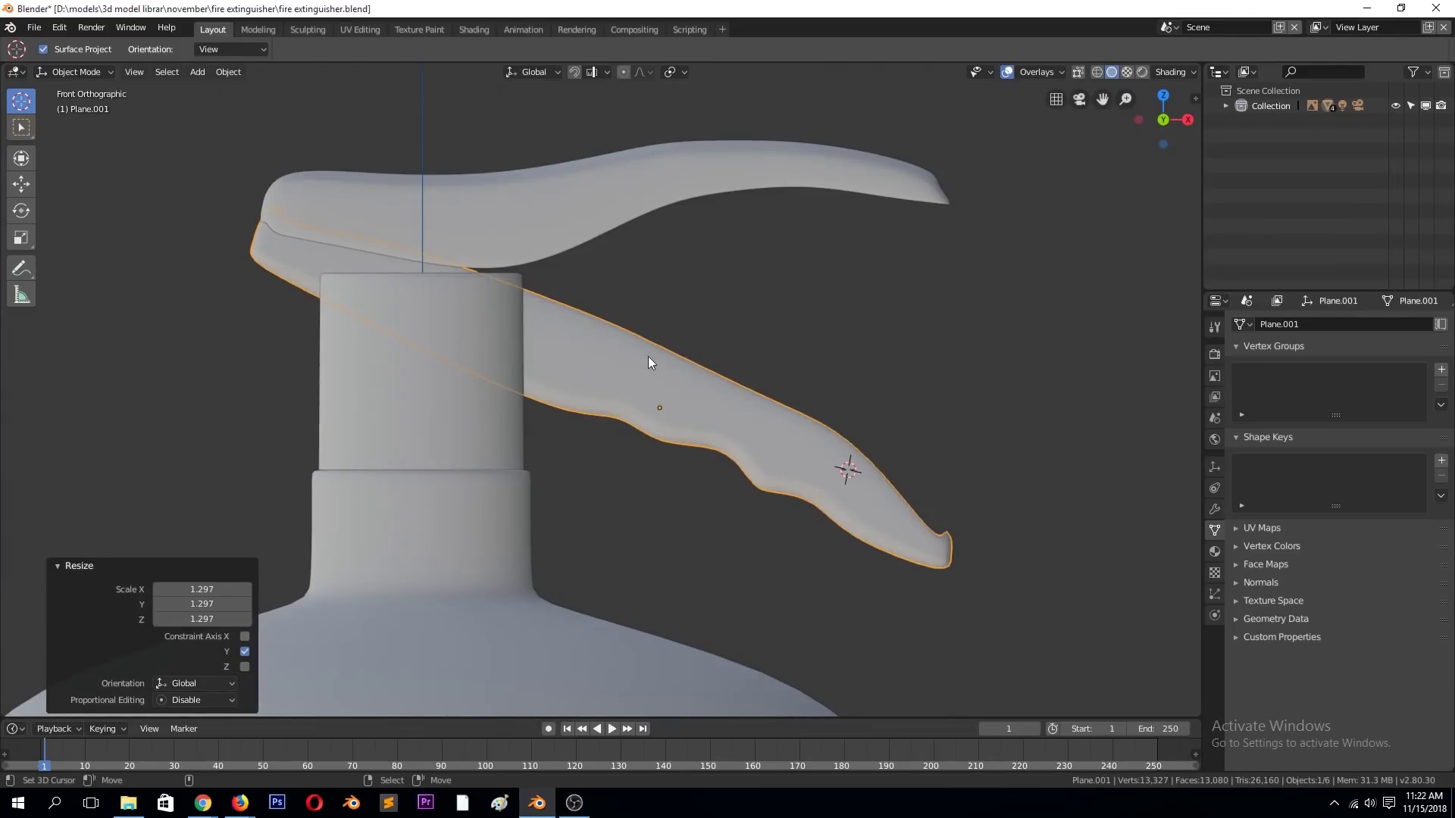
- In wireframe edit mode, move several sets of lever vertices, then return to solid shading
{"action": "key", "text": "Tab"}
{"action": "key", "text": "z"}
{"action": "left_click", "coordinate": [303, 244]}
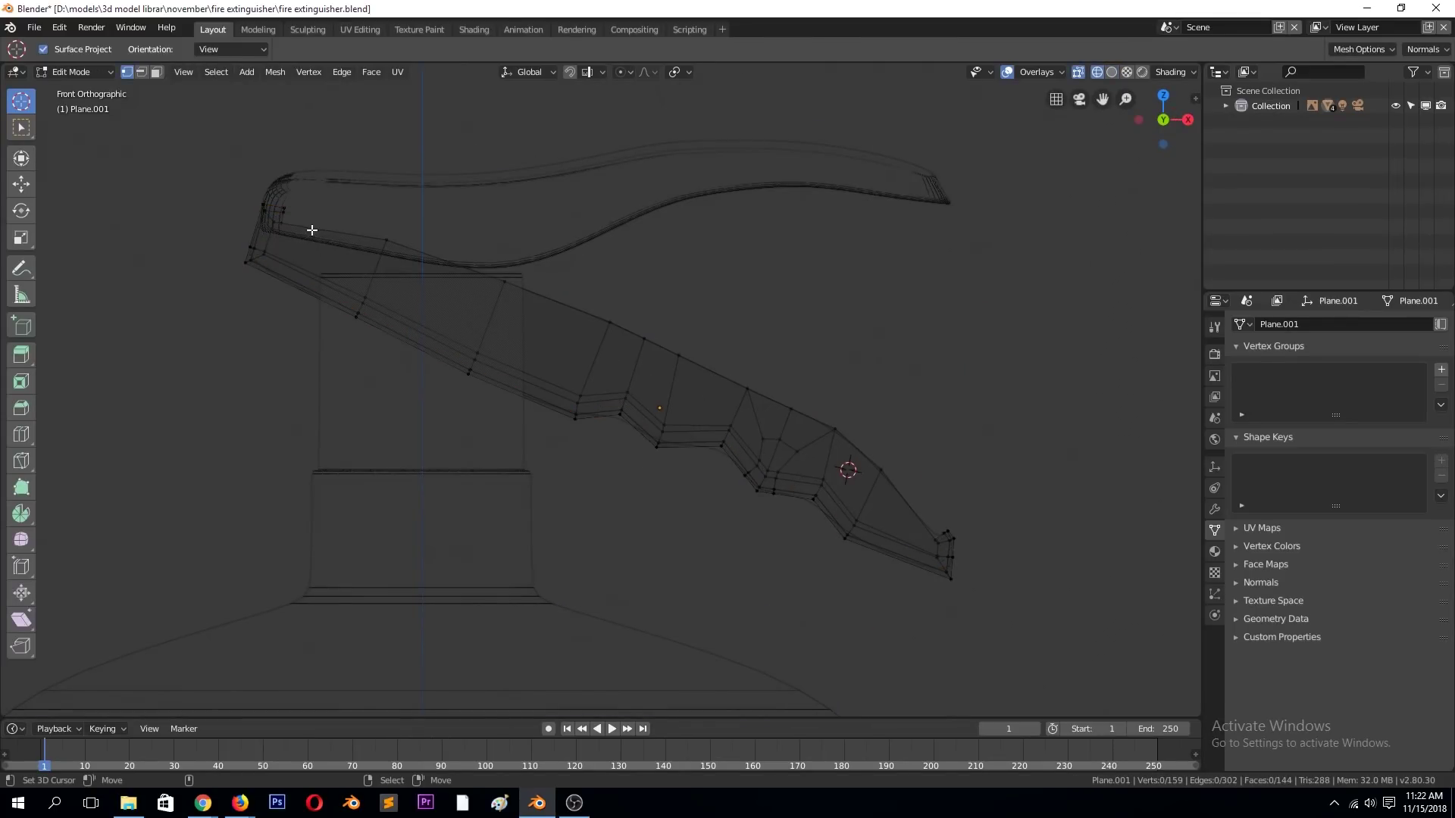
{"action": "key", "text": "g"}
{"action": "left_click", "coordinate": [371, 255]}
{"action": "key", "text": "g"}
{"action": "left_click", "coordinate": [484, 326]}
{"action": "key", "text": "g"}
{"action": "left_click", "coordinate": [489, 322]}
{"action": "key", "text": "Tab"}
{"action": "key", "text": "z"}
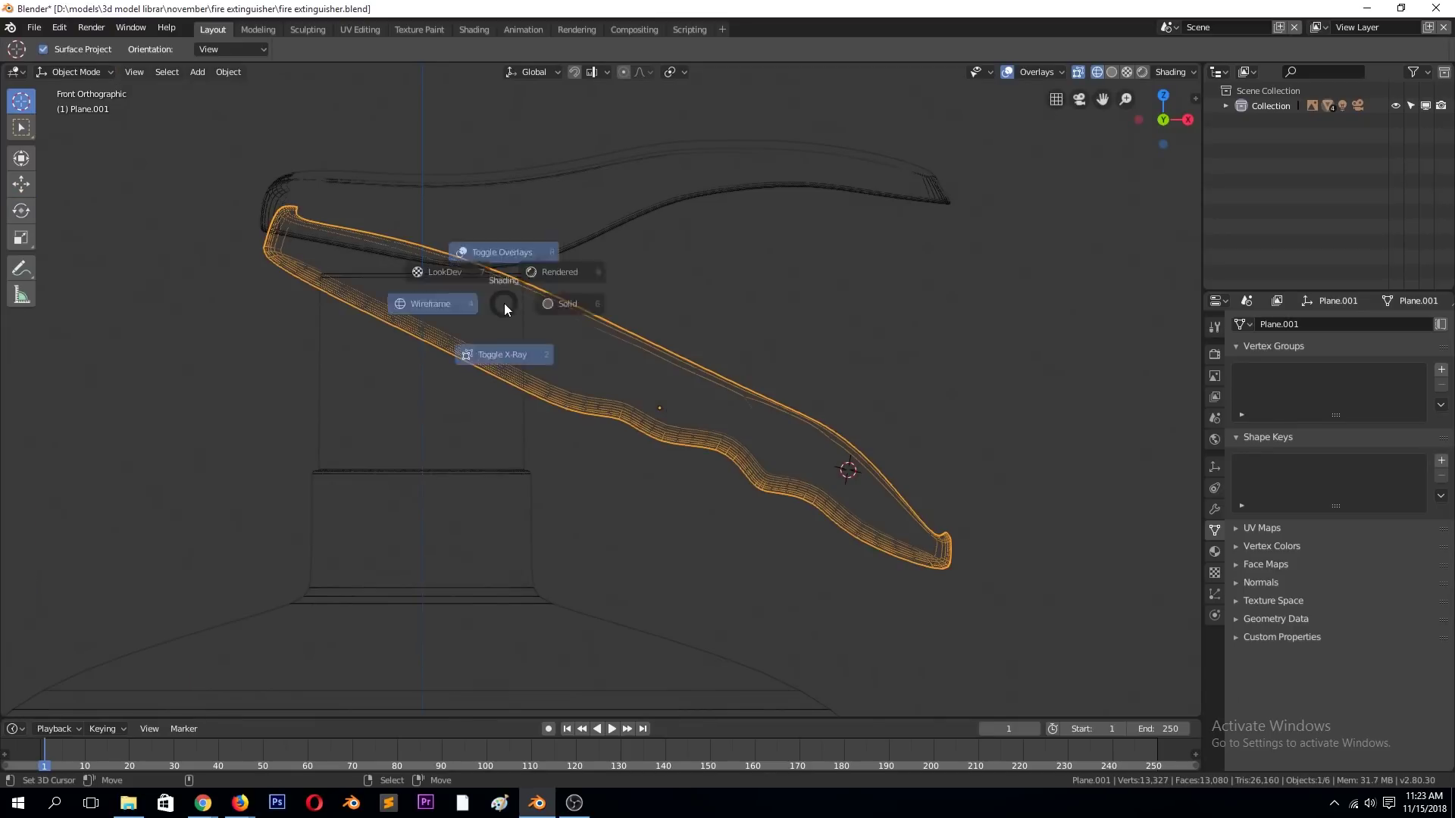
{"action": "left_click", "coordinate": [599, 313]}
{"action": "mouse_move", "coordinate": [588, 316]}
{"action": "middle_mouse_down"}
{"action": "mouse_move", "coordinate": [475, 356]}
{"action": "mouse_move", "coordinate": [583, 266]}
{"action": "middle_mouse_up"}
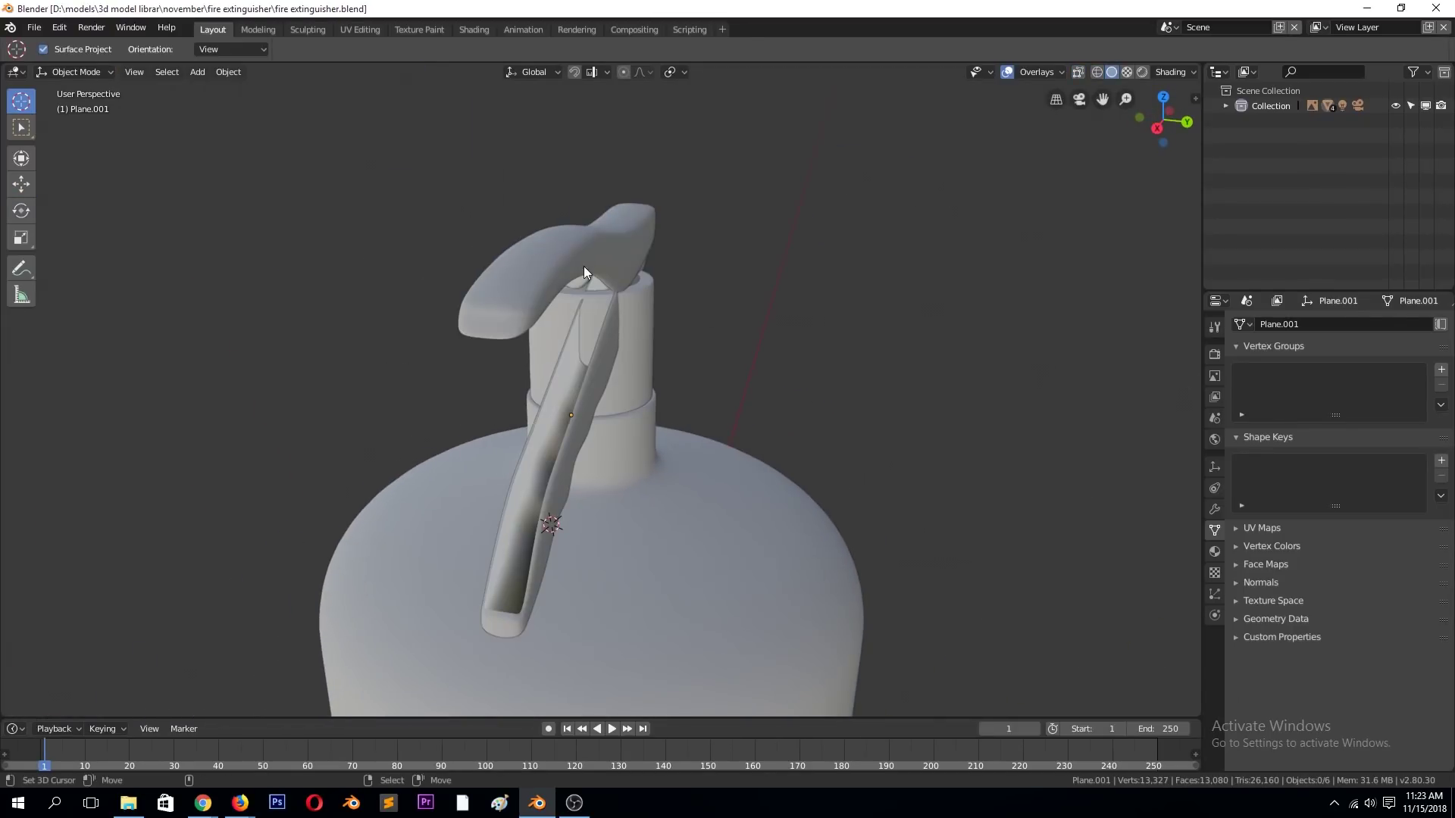
- Move the spout along one axis in top view to sit over the neck
{"action": "key", "text": "KP_7"}
{"action": "key", "text": "g"}
{"action": "left_click", "coordinate": [603, 403]}
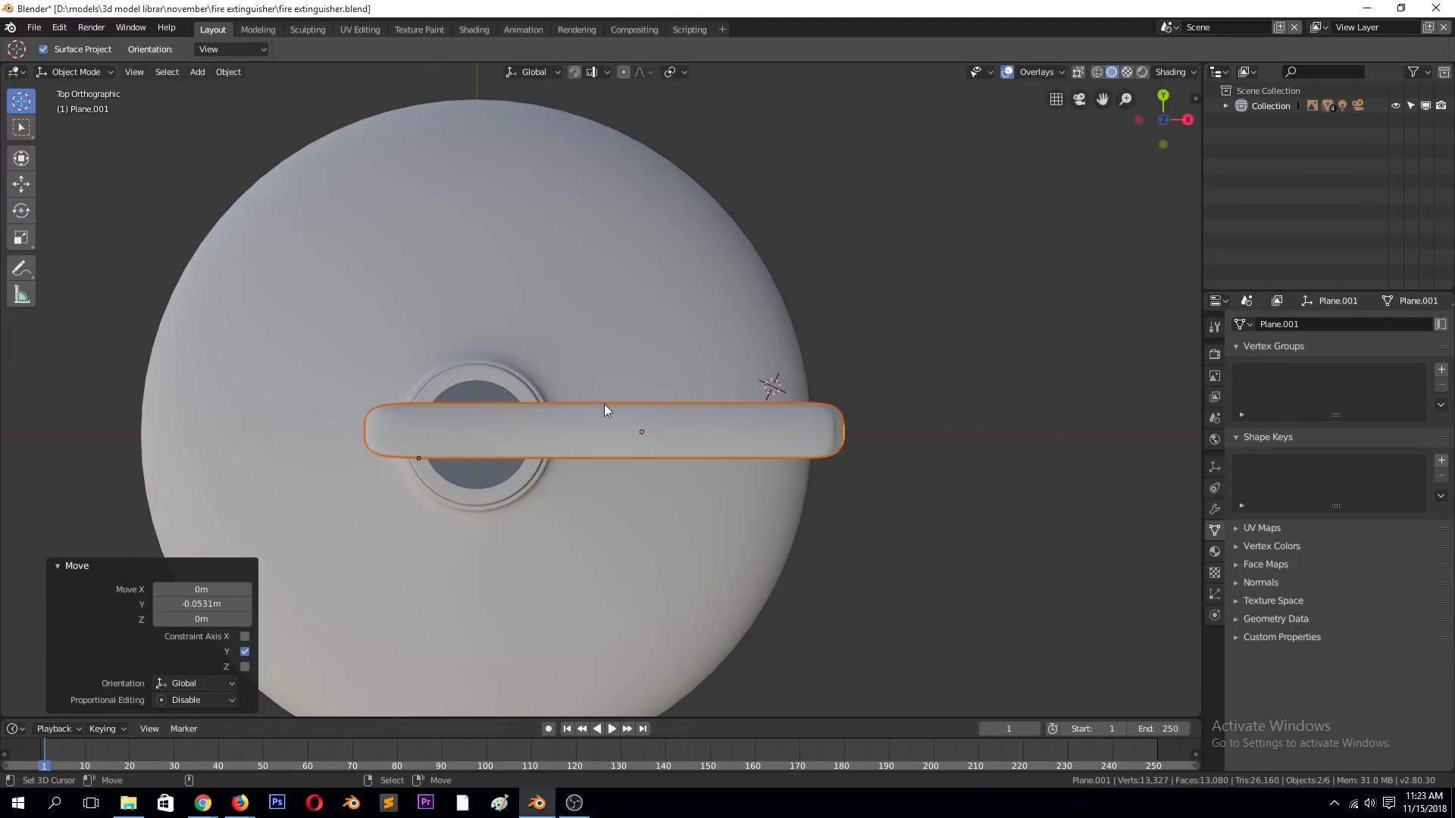
{"action": "key", "text": "alt+a"}
{"action": "middle_click_drag", "start_coordinate": [603, 403], "coordinate": [657, 394]}
{"action": "key", "text": "KP_7"}
- Set the handle's origin to the 3D cursor
{"action": "left_click", "coordinate": [657, 409]}
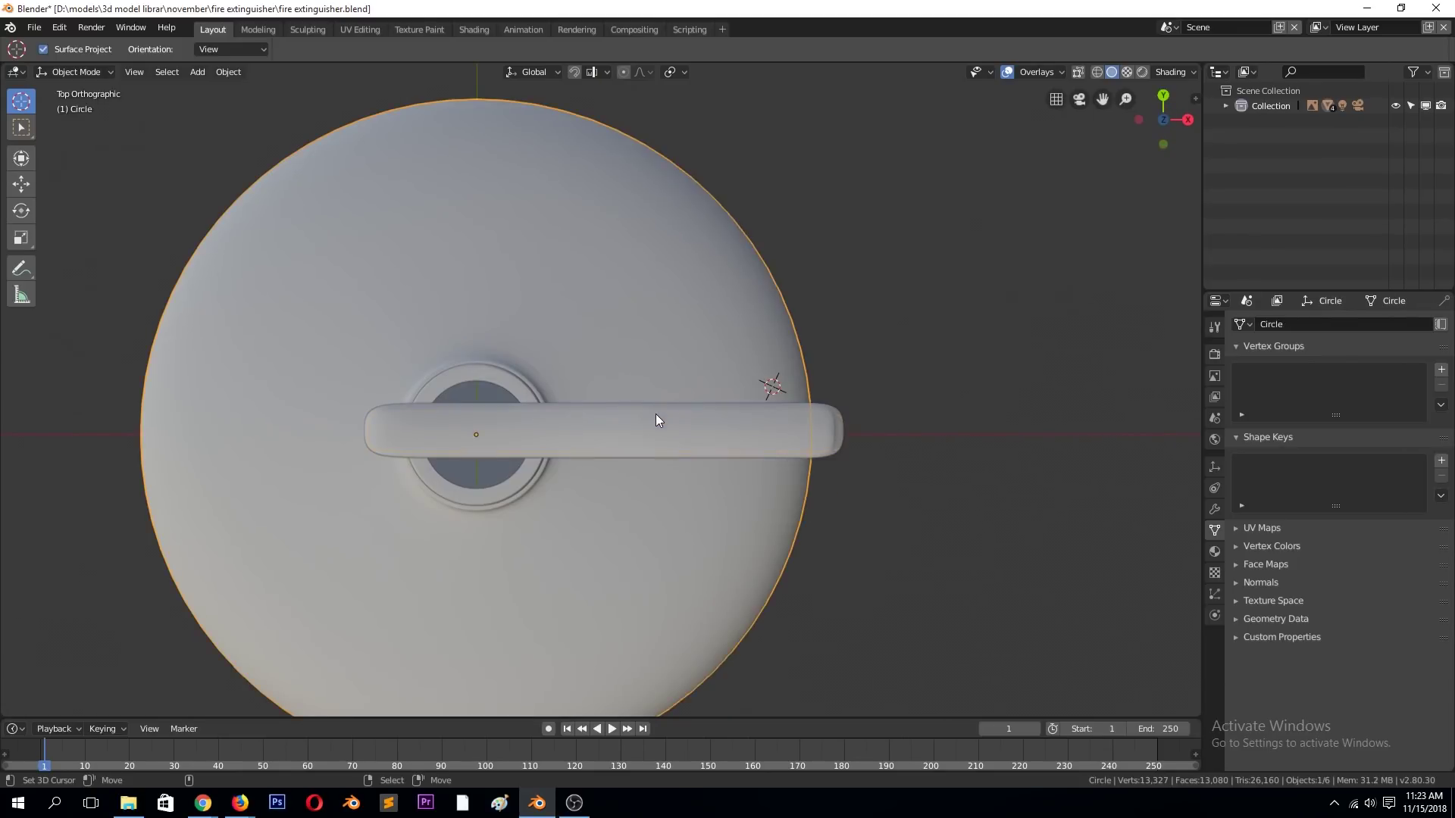
{"action": "left_click", "coordinate": [228, 71]}
{"action": "left_click", "coordinate": [416, 134]}
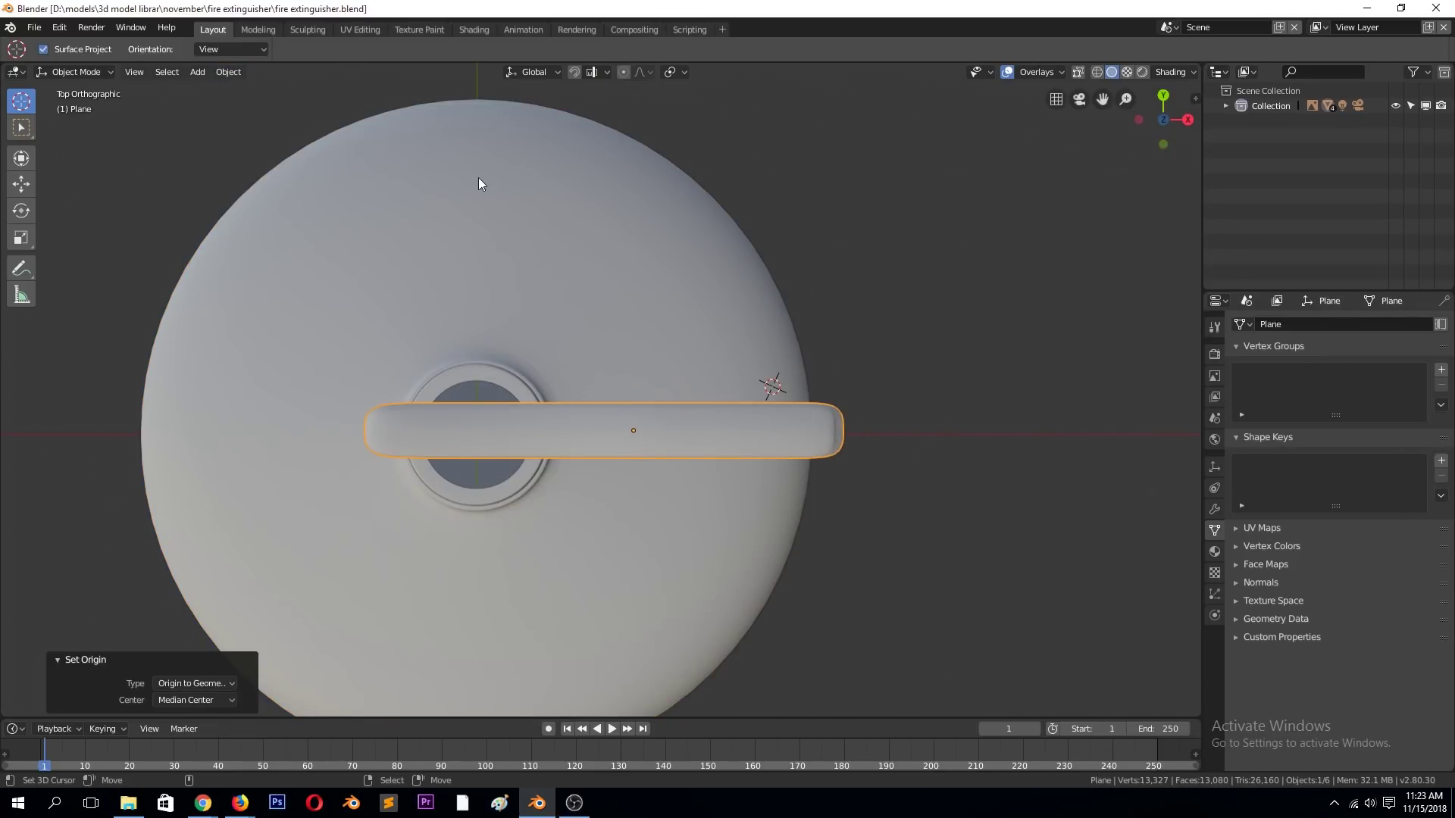
- Add a loop cut to the handle mesh
{"action": "left_click", "coordinate": [566, 438]}
{"action": "key", "text": "Tab"}
{"action": "middle_click_drag", "start_coordinate": [566, 438], "coordinate": [421, 341]}
{"action": "key", "text": "ctrl+r"}
{"action": "left_click", "coordinate": [337, 303]}
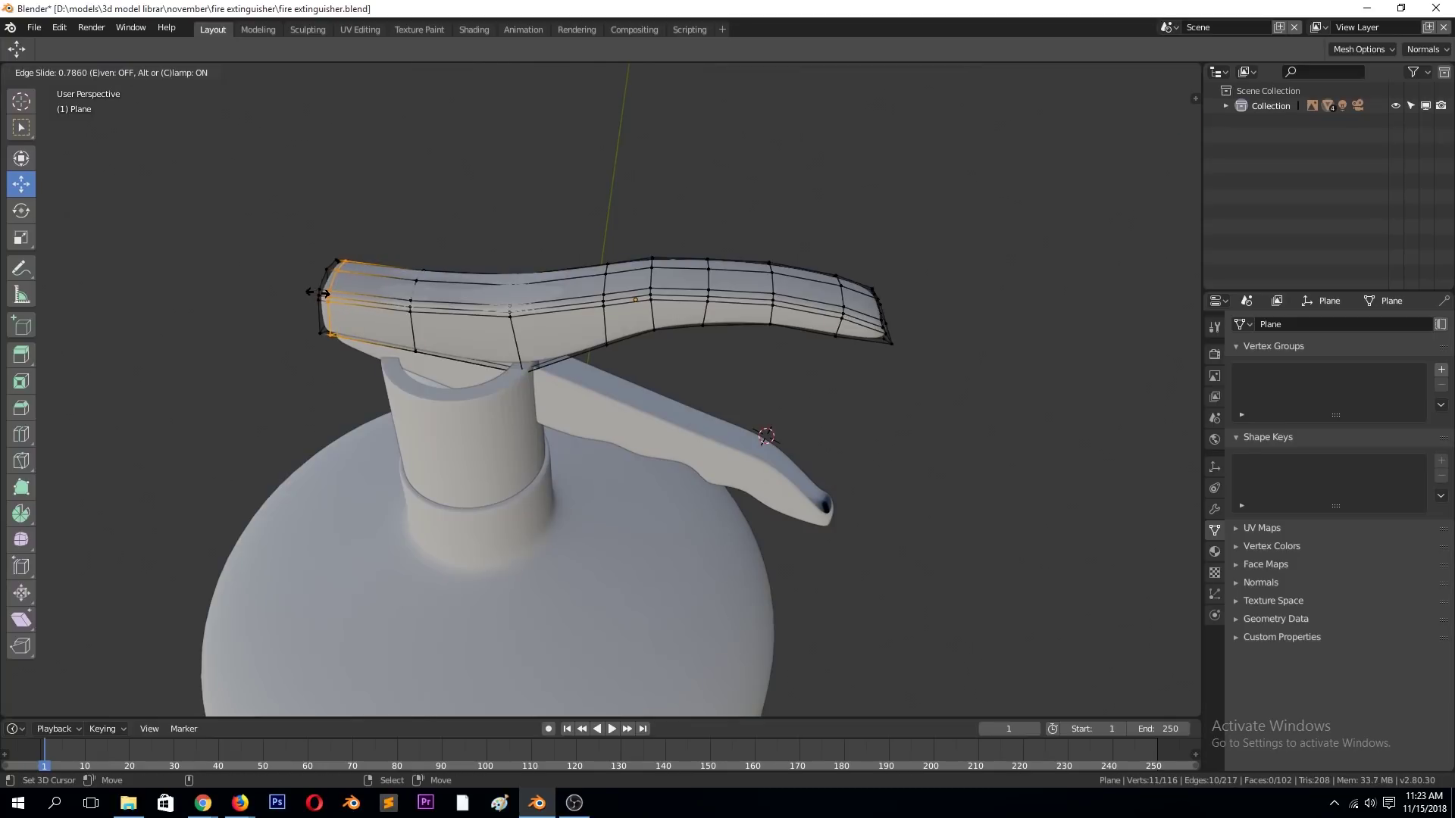
{"action": "key", "text": "Tab"}
{"action": "scroll", "coordinate": [466, 344], "scroll_direction": "up", "scroll_amount": 3}
- Edge-slide the lower lever's mesh and return to front view
{"action": "left_click", "coordinate": [479, 353]}
{"action": "key", "text": "Tab"}
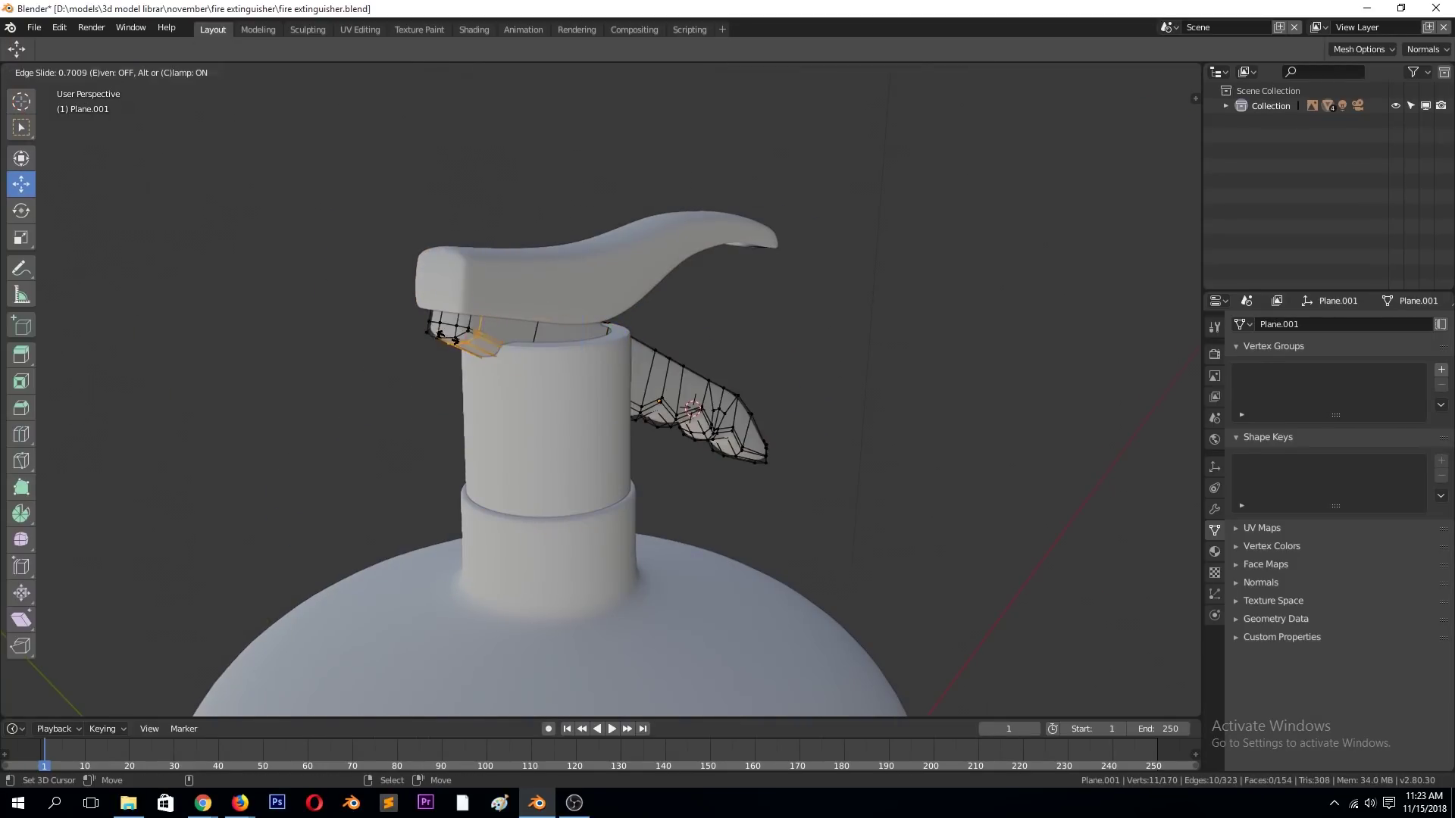
{"action": "left_click", "coordinate": [580, 366]}
{"action": "key", "text": "Tab"}
{"action": "key", "text": "KP_1"}
- Save the file over the existing one and turn the Outliner area into an Image Editor
{"action": "key", "text": "ctrl+s"}
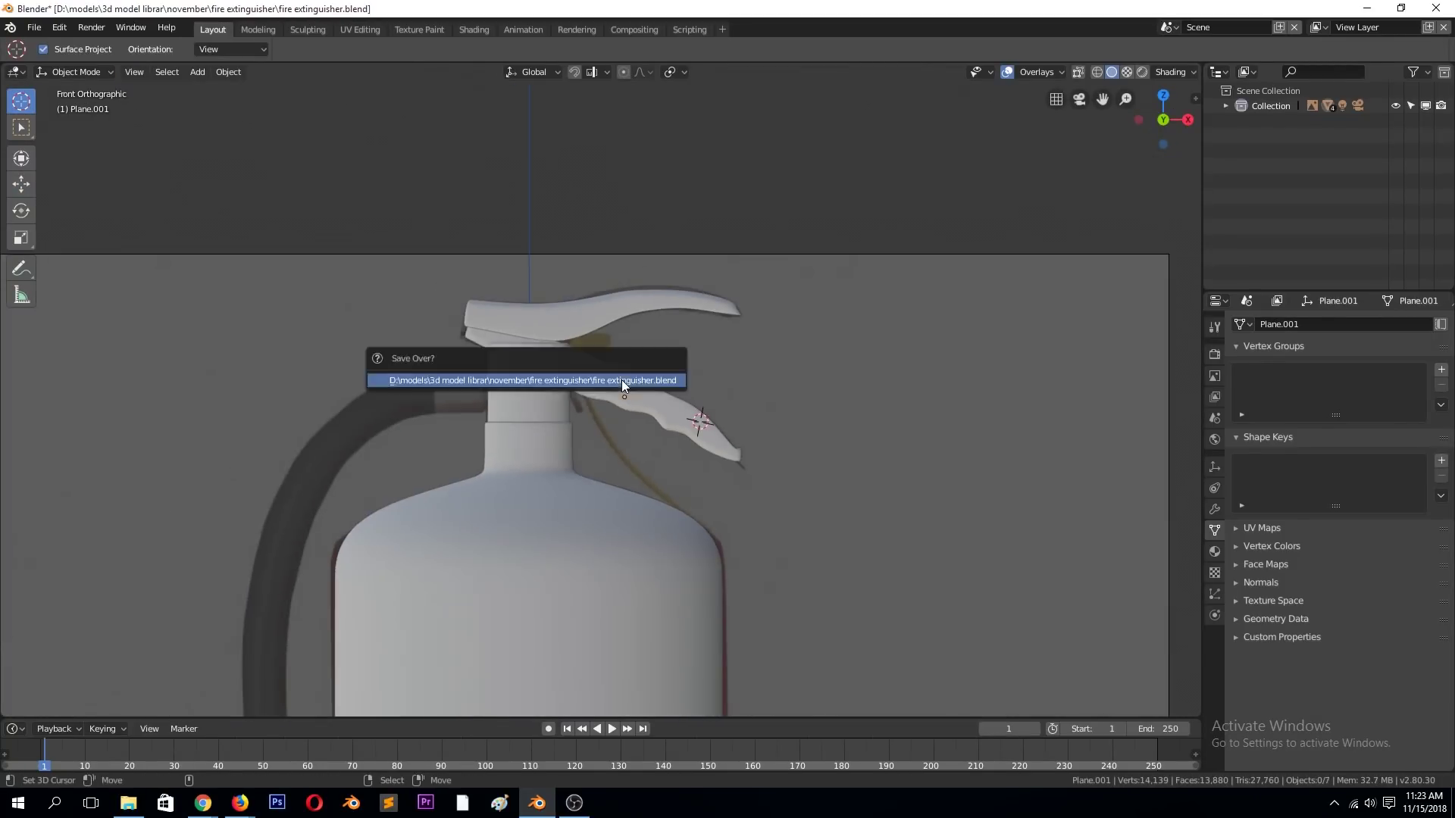
{"action": "left_click", "coordinate": [622, 384]}
{"action": "left_click", "coordinate": [1215, 75]}
{"action": "left_click", "coordinate": [849, 145]}
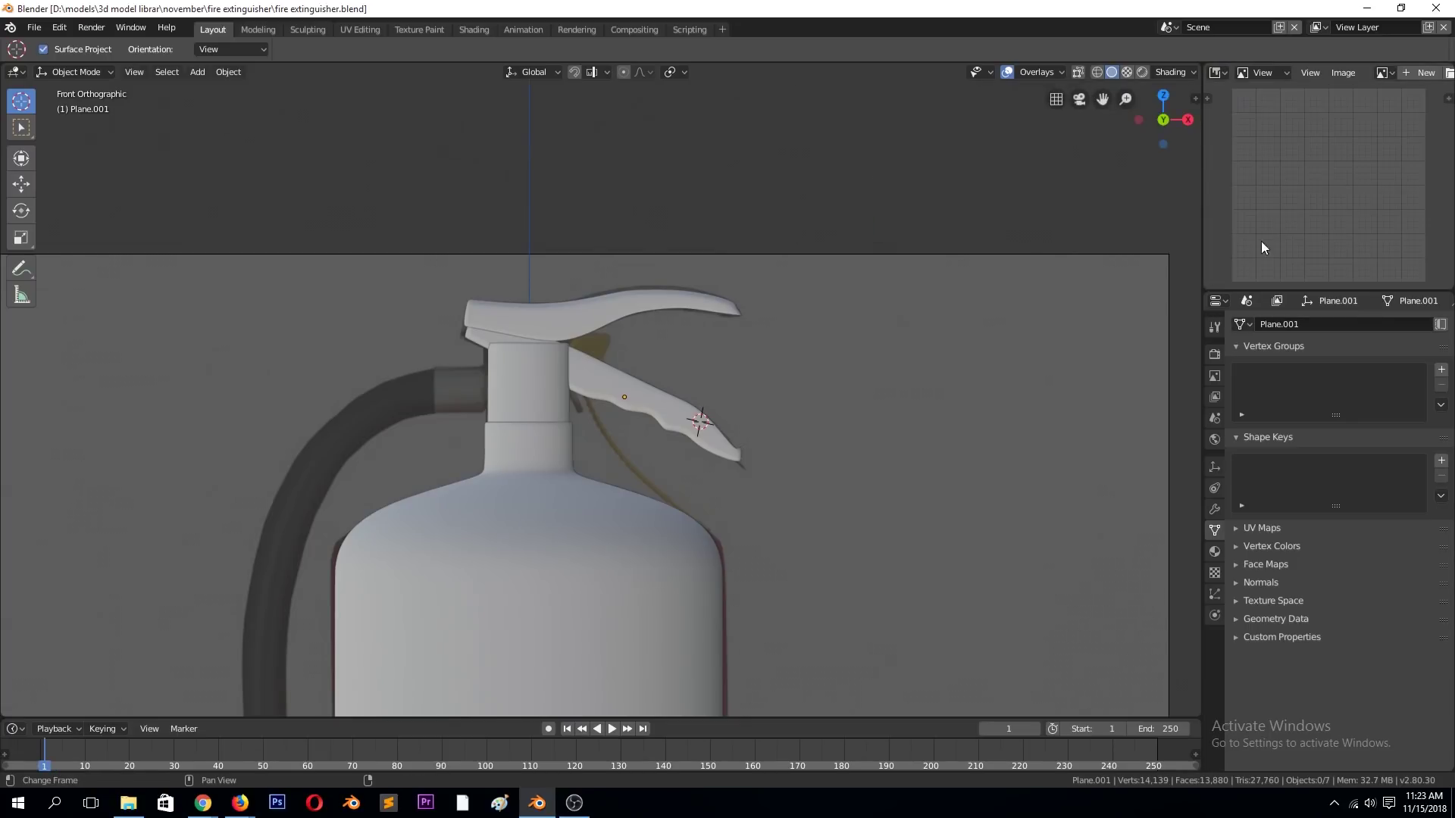
- Load the red fire extinguisher reference photo in the image editor and enlarge its area
{"action": "left_click", "coordinate": [1390, 76]}
{"action": "left_click", "coordinate": [1309, 158]}
{"action": "scroll", "coordinate": [1315, 205], "scroll_direction": "down", "scroll_amount": 5}
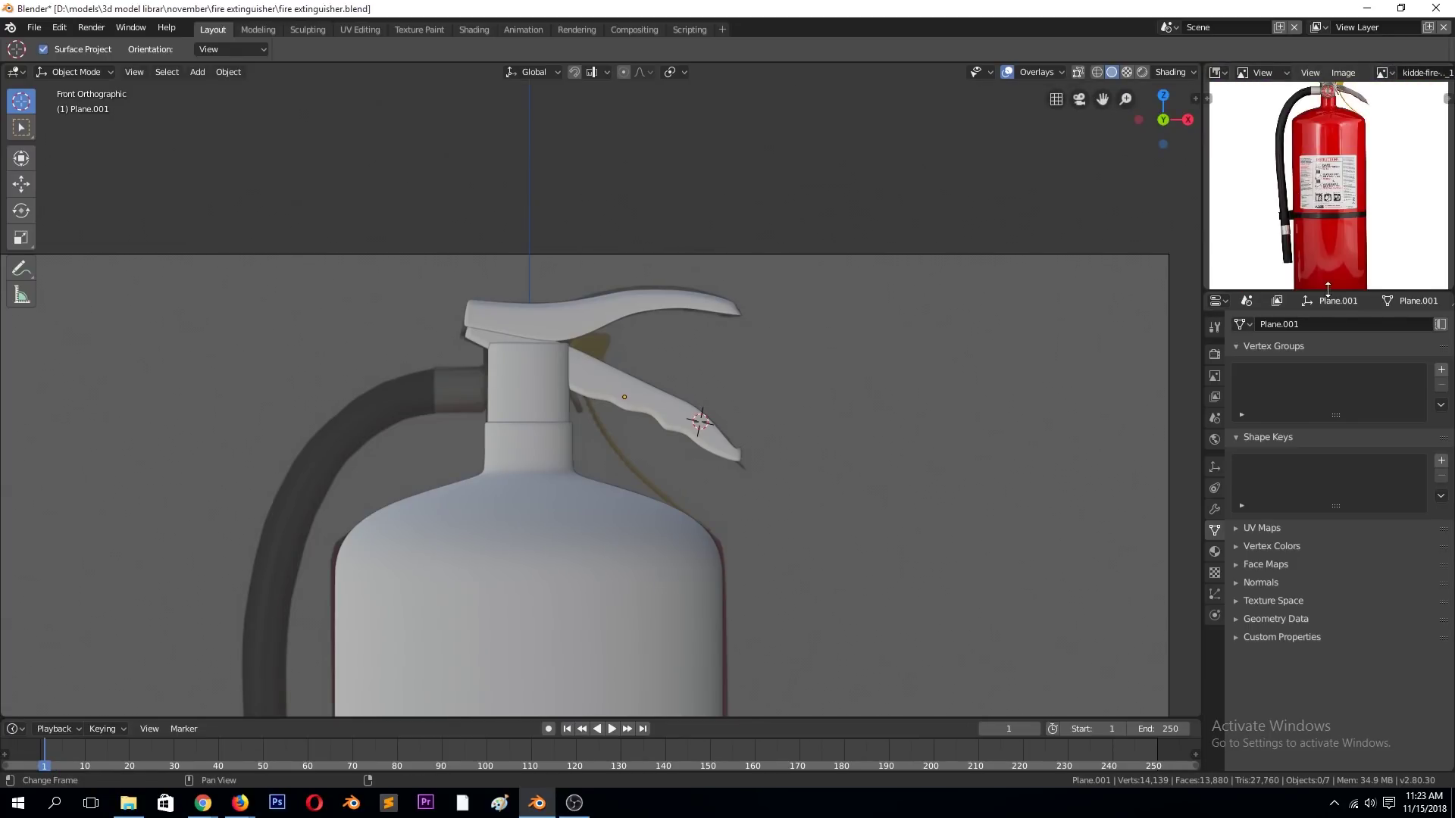
{"action": "left_click_drag", "start_coordinate": [1328, 290], "coordinate": [1327, 602]}
{"action": "scroll", "coordinate": [721, 260], "scroll_direction": "up", "scroll_amount": 1}
- Save the file, deselecting everything and confirming the overwrite
{"action": "key", "text": "ctrl+s"}
{"action": "left_click", "coordinate": [719, 258]}
{"action": "scroll", "coordinate": [667, 310], "scroll_direction": "up", "scroll_amount": 1}
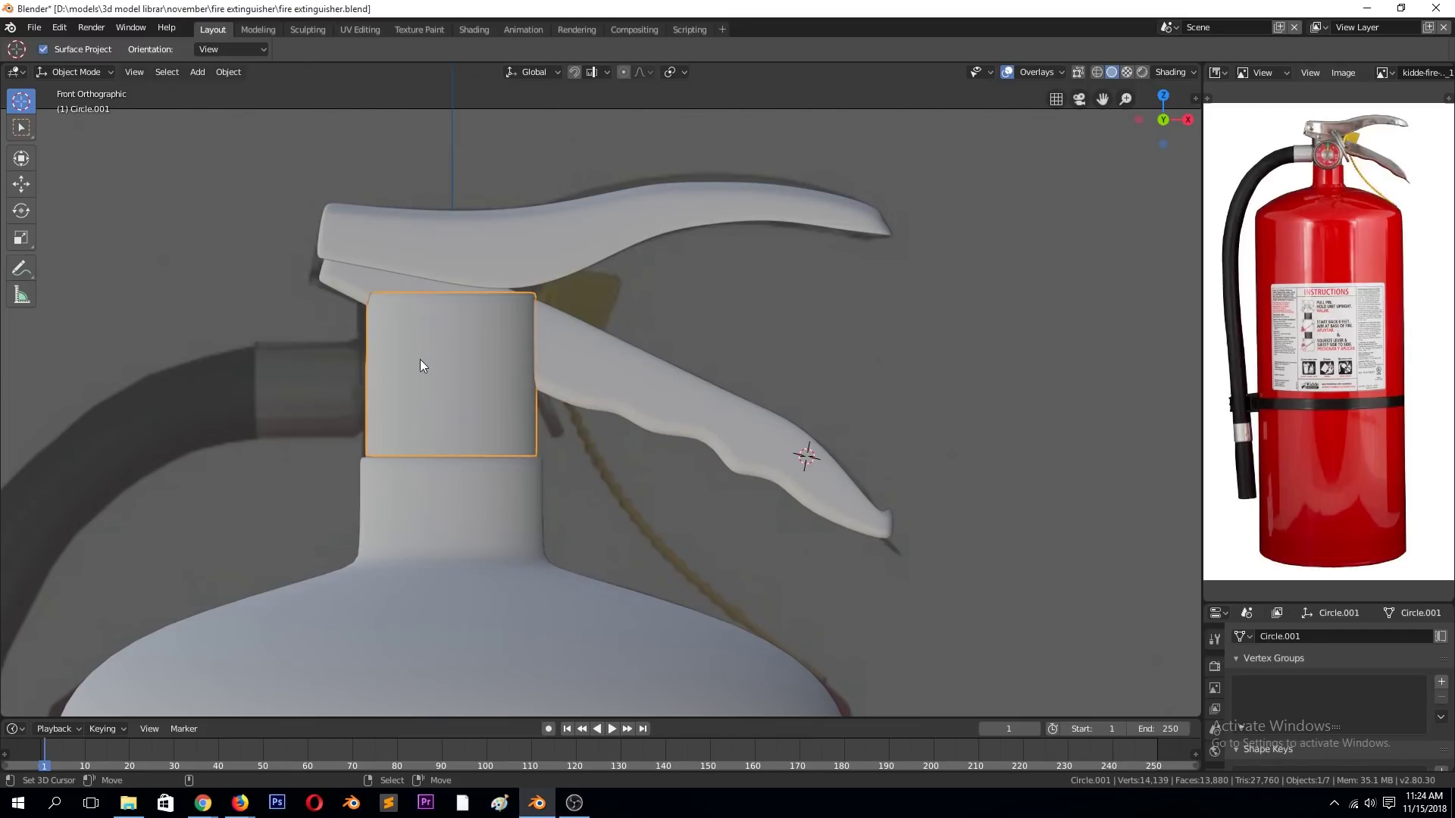
{"action": "key", "text": "alt+a"}
{"action": "key", "text": "ctrl+s"}
{"action": "left_click", "coordinate": [443, 357]}
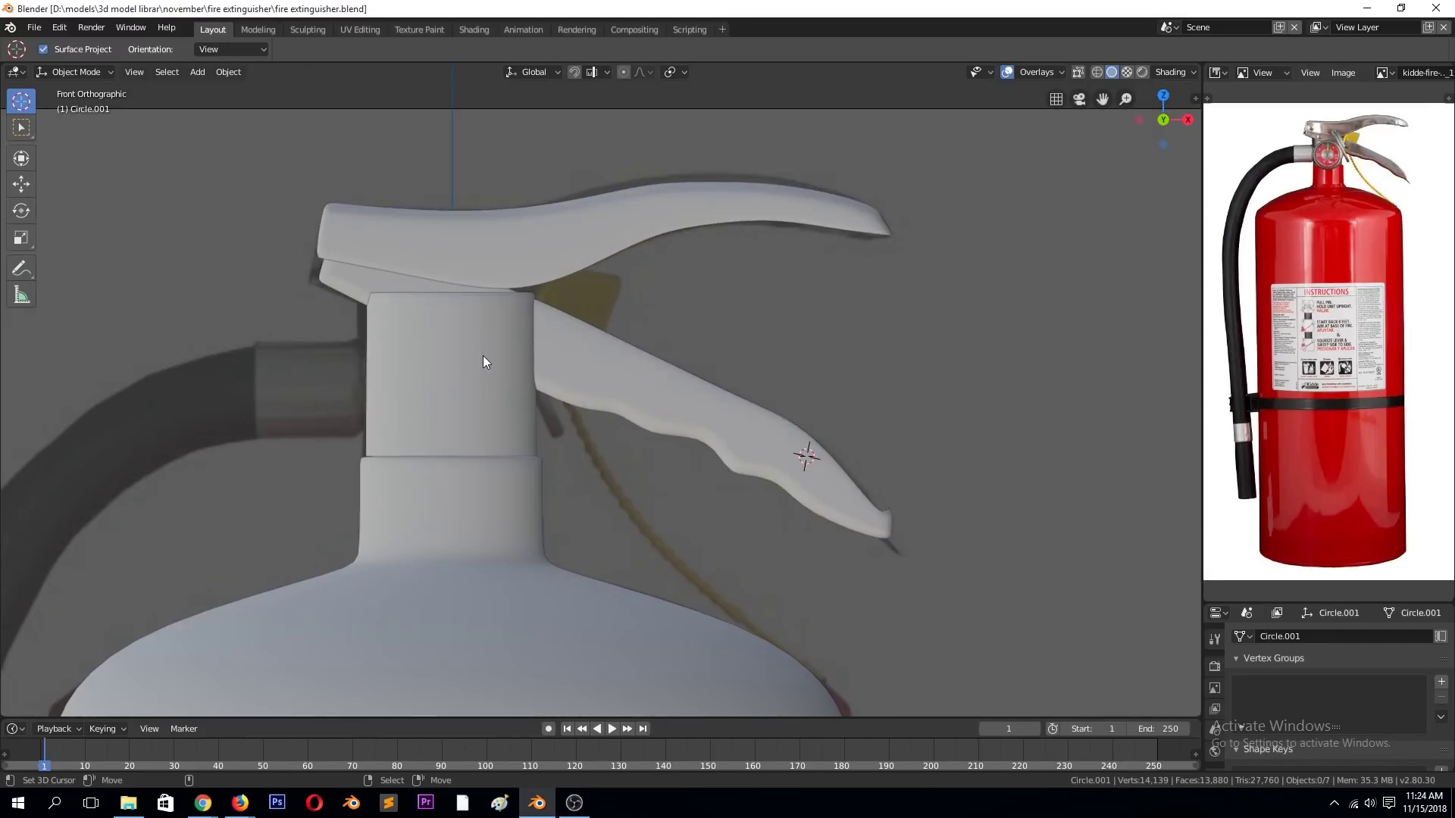
- Hide the neck cylinder and add a new plane mesh
{"action": "left_click", "coordinate": [469, 364]}
{"action": "key", "text": "h"}
{"action": "scroll", "coordinate": [379, 298], "scroll_direction": "up", "scroll_amount": 3}
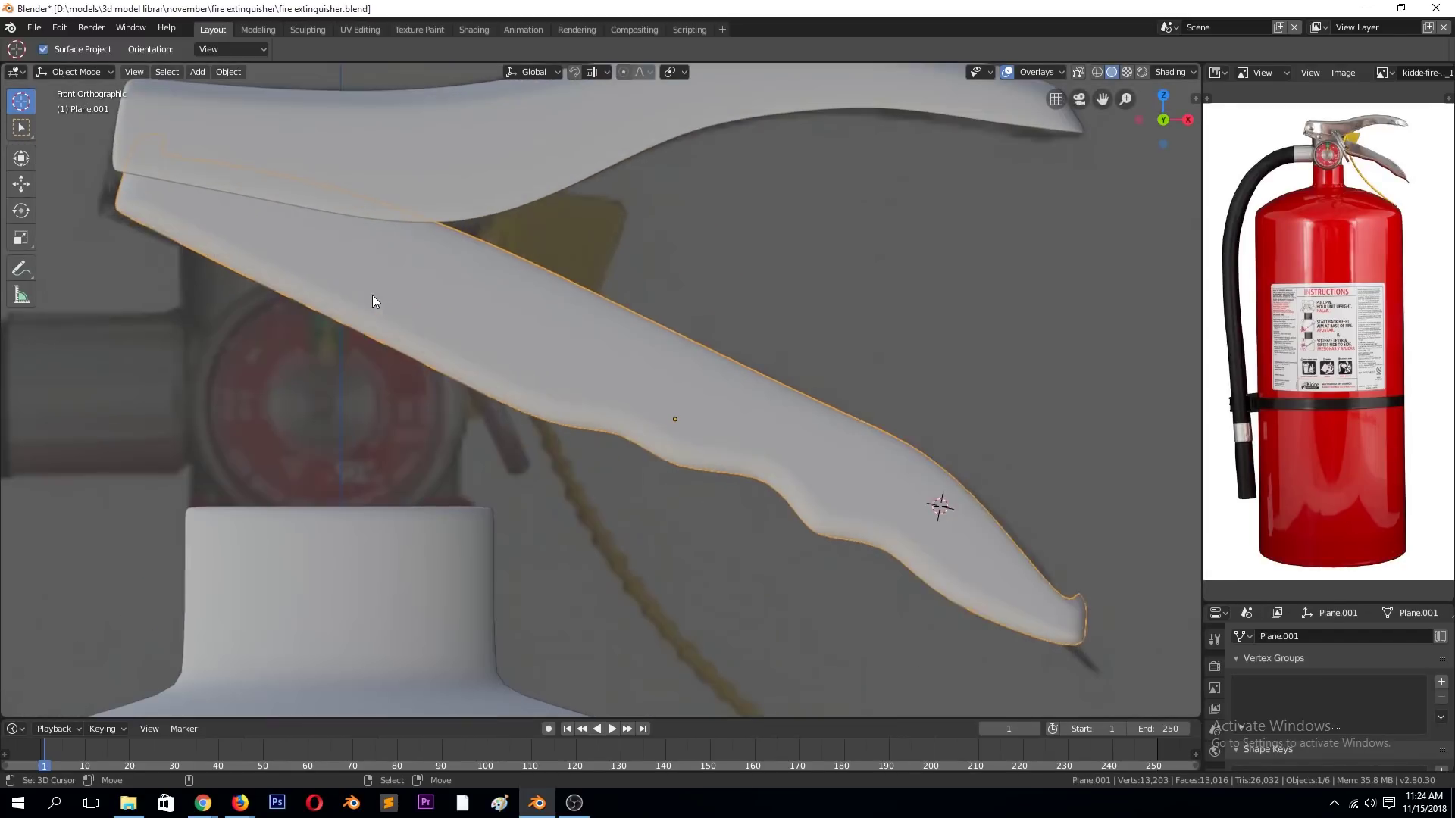
{"action": "key", "text": "shift+a"}
{"action": "left_click", "coordinate": [338, 237]}
- Tilt the new plane 9° about X and scale it down to 0.02
{"action": "key", "text": "r"}
{"action": "key", "text": "x"}
{"action": "key", "text": "9"}
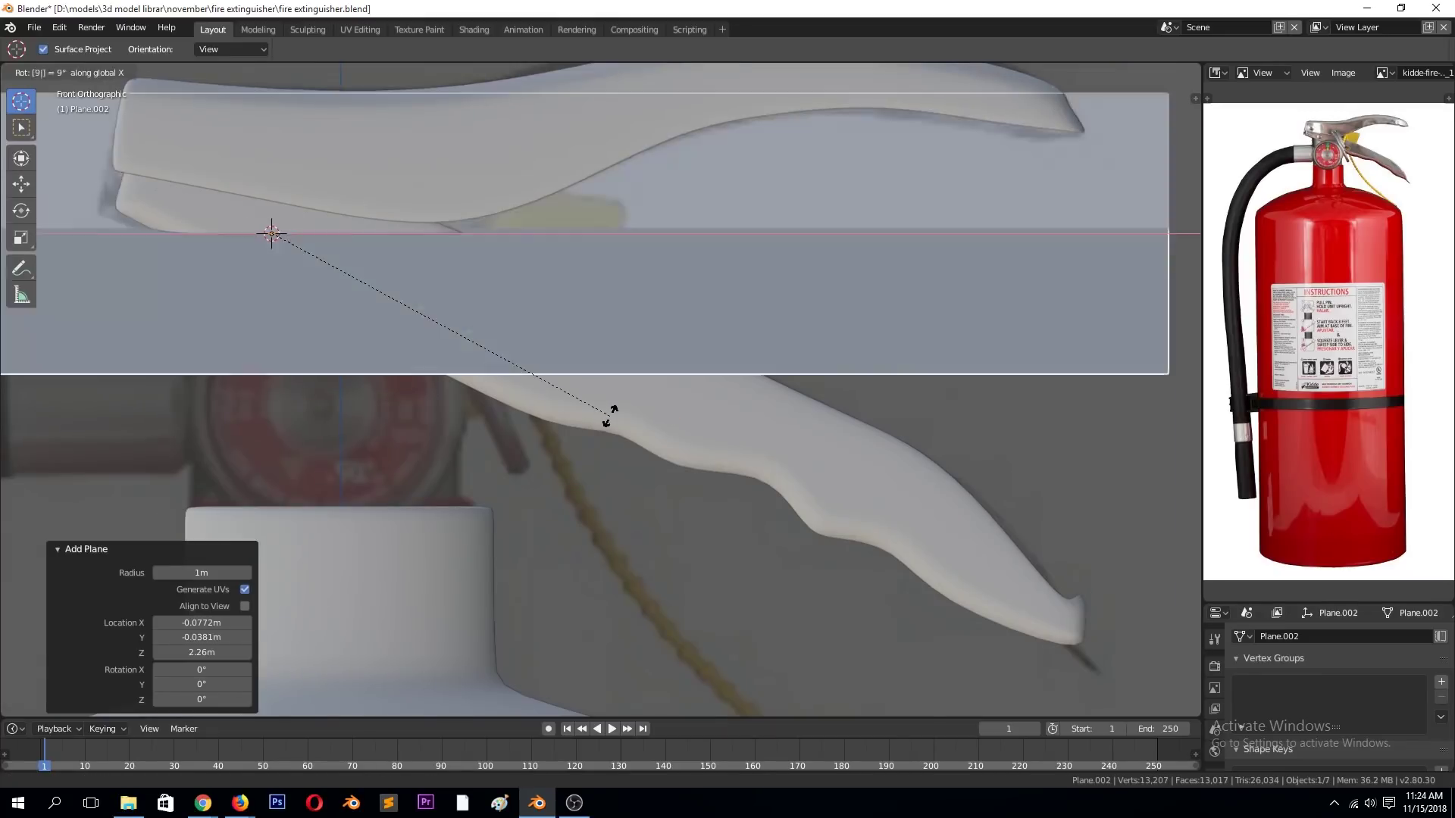
{"action": "key", "text": "Return"}
{"action": "type", "text": "s0.02"}
{"action": "key", "text": "Return"}
- Subdivide the small plane and round it with To Sphere factor 1
{"action": "key", "text": "KP_Decimal"}
{"action": "middle_click_drag", "start_coordinate": [381, 206], "coordinate": [457, 297]}
{"action": "key", "text": "Tab"}
{"action": "scroll", "coordinate": [530, 334], "scroll_direction": "up", "scroll_amount": 2}
{"action": "right_click", "coordinate": [571, 384]}
{"action": "left_click", "coordinate": [571, 386]}
{"action": "key", "text": "shift+alt+s"}
{"action": "type", "text": "1"}
{"action": "key", "text": "Return"}
- Extrude and scale the outline with proportional editing to form the pin's rounded rim
{"action": "key", "text": "e"}
{"action": "left_click", "coordinate": [607, 375], "text": "alt"}
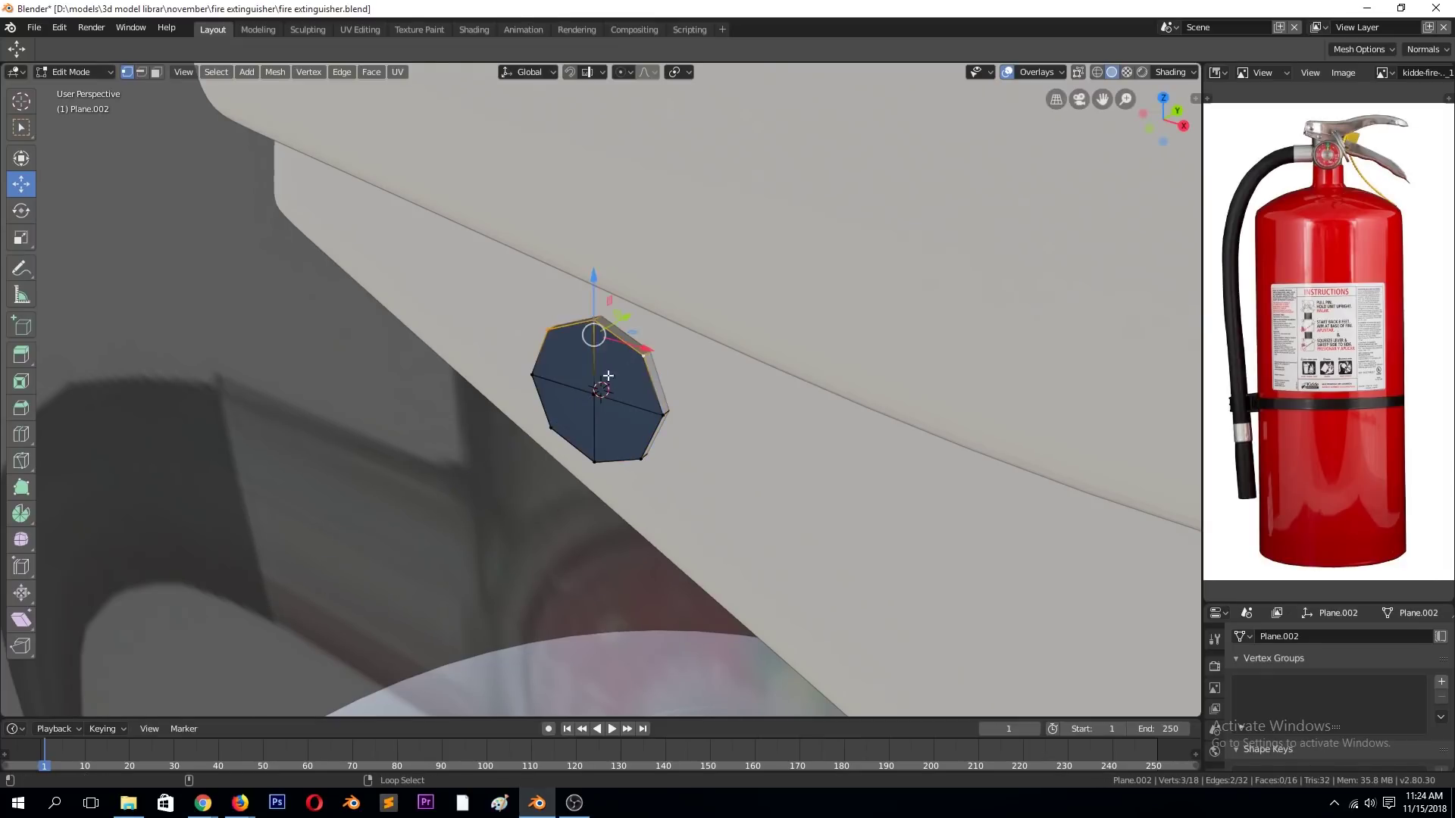
{"action": "key", "text": "ctrl+KP_Add"}
{"action": "key", "text": "s"}
{"action": "key", "text": "o"}
{"action": "left_click", "coordinate": [644, 428]}
{"action": "key", "text": "e"}
{"action": "left_click", "coordinate": [616, 412]}
- Add subdivision smoothing, recalculate the pin's normals and shade it smooth
{"action": "key", "text": "ctrl+2"}
{"action": "scroll", "coordinate": [617, 417], "scroll_direction": "up", "scroll_amount": 4}
{"action": "key", "text": "a"}
{"action": "key", "text": "ctrl+n"}
{"action": "mouse_move", "coordinate": [601, 409]}
{"action": "middle_mouse_down"}
{"action": "mouse_move", "coordinate": [529, 408]}
{"action": "mouse_move", "coordinate": [587, 403]}
{"action": "mouse_move", "coordinate": [567, 381]}
{"action": "mouse_move", "coordinate": [582, 339]}
{"action": "middle_mouse_up"}
{"action": "right_click", "coordinate": [574, 394]}
{"action": "key", "text": "Escape"}
{"action": "key", "text": "Tab"}
{"action": "left_click", "coordinate": [567, 381]}
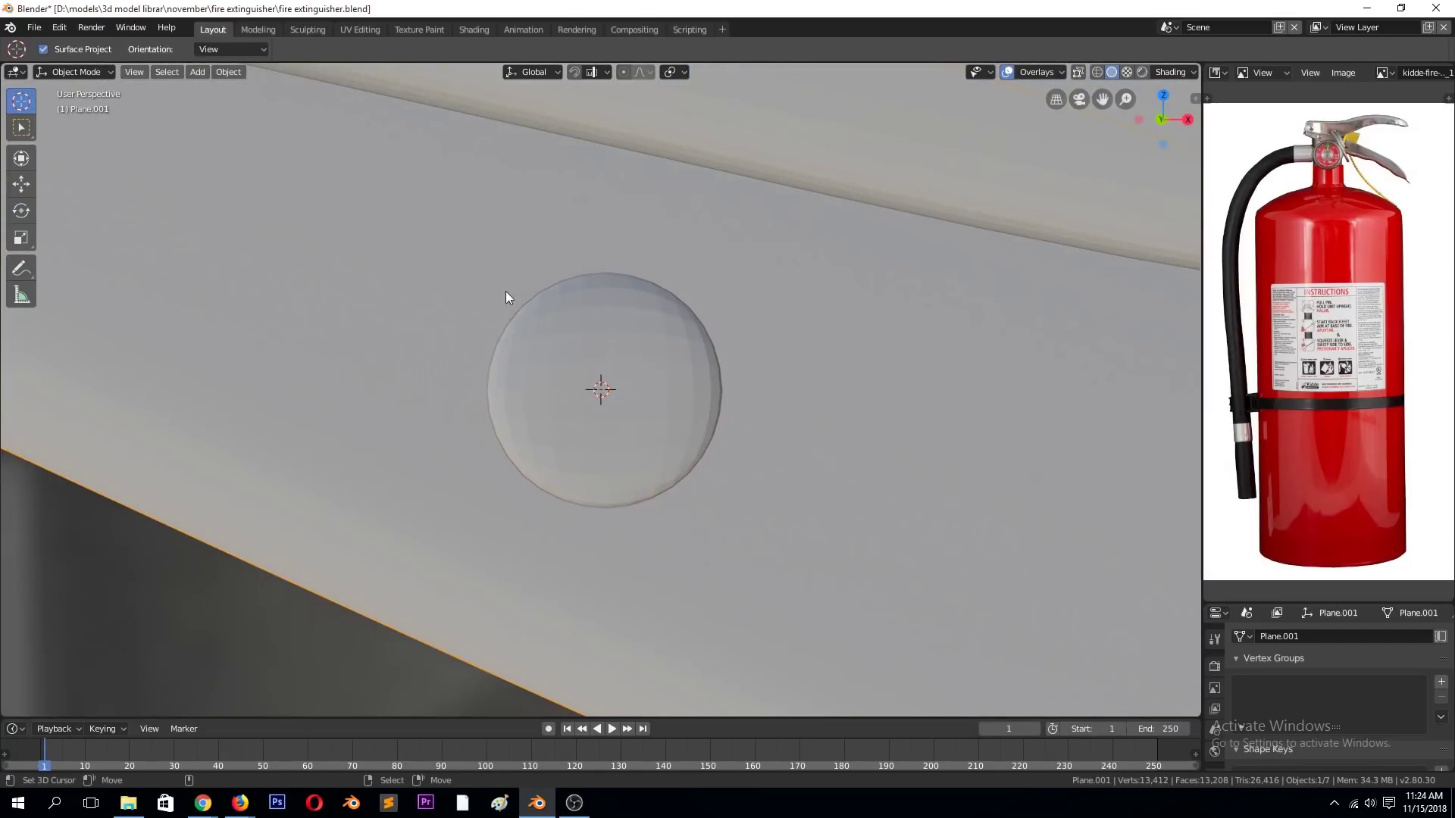
{"action": "left_click", "coordinate": [228, 72]}
{"action": "left_click", "coordinate": [242, 375]}
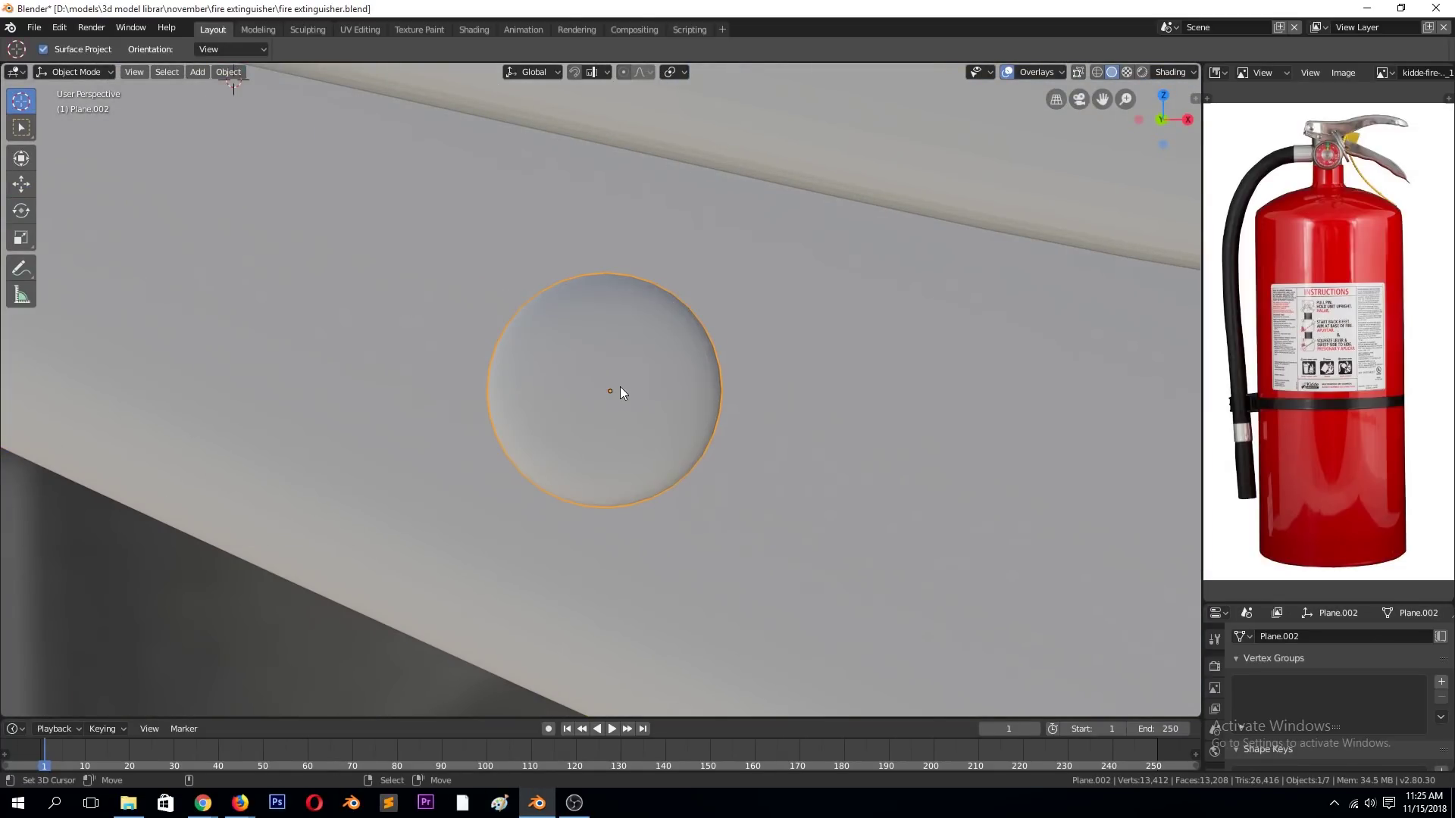
- Adjust the pin's vertices and move it along Y onto the lower lever's side
{"action": "key", "text": "Tab"}
{"action": "middle_click_drag", "start_coordinate": [620, 391], "coordinate": [576, 401]}
{"action": "left_click_drag", "start_coordinate": [565, 408], "coordinate": [560, 413]}
{"action": "left_click", "coordinate": [584, 324], "text": "alt"}
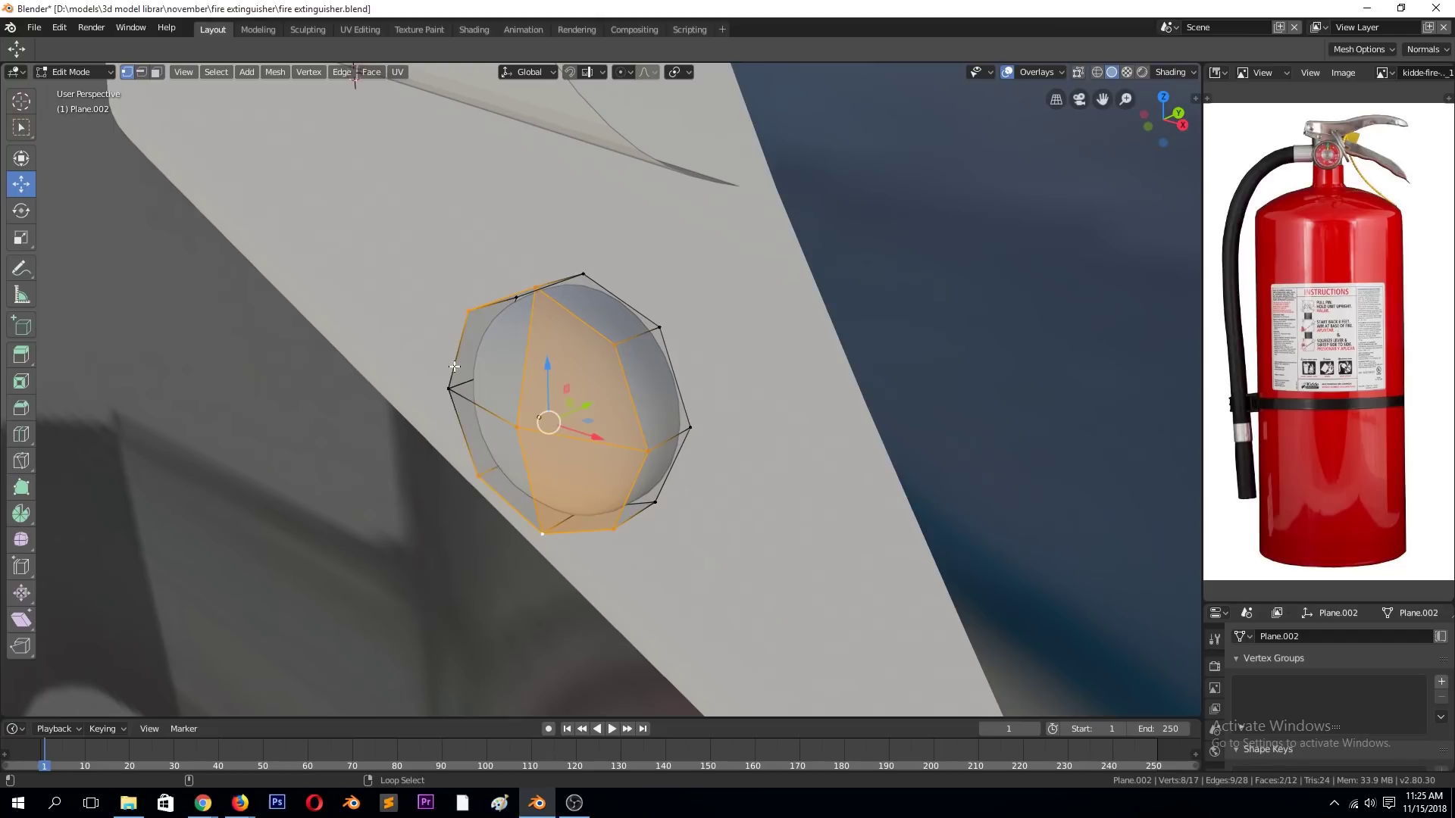
{"action": "key", "text": "Tab"}
{"action": "mouse_move", "coordinate": [602, 429]}
{"action": "middle_mouse_down"}
{"action": "mouse_move", "coordinate": [598, 417]}
{"action": "mouse_move", "coordinate": [509, 425]}
{"action": "mouse_move", "coordinate": [442, 399]}
{"action": "middle_mouse_up"}
{"action": "key", "text": "g"}
{"action": "key", "text": "y"}
{"action": "left_click", "coordinate": [451, 412]}
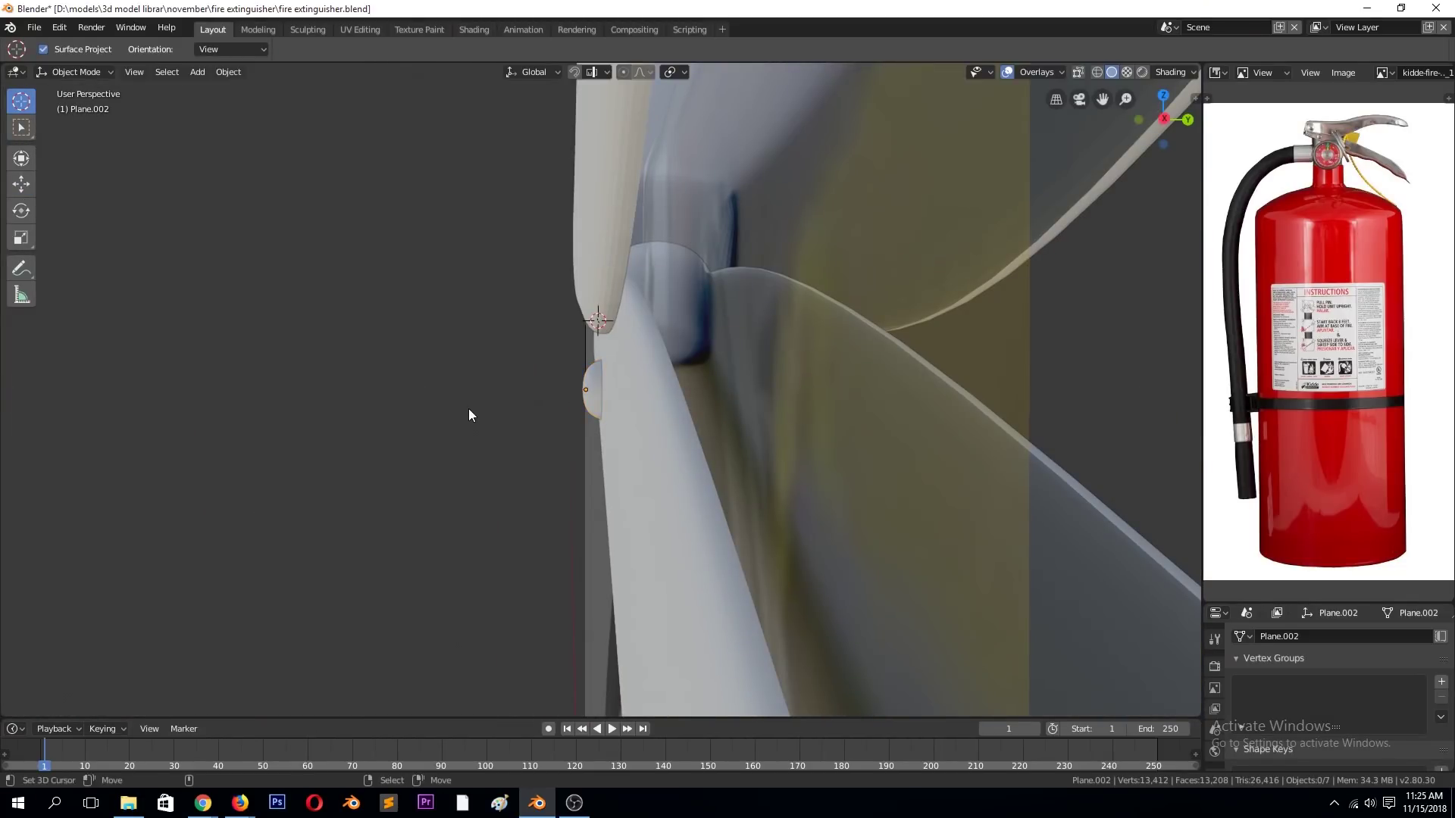
- Set the viewport shading colour to Random and return to front view
{"action": "left_click", "coordinate": [1166, 70]}
{"action": "left_click", "coordinate": [1098, 324]}
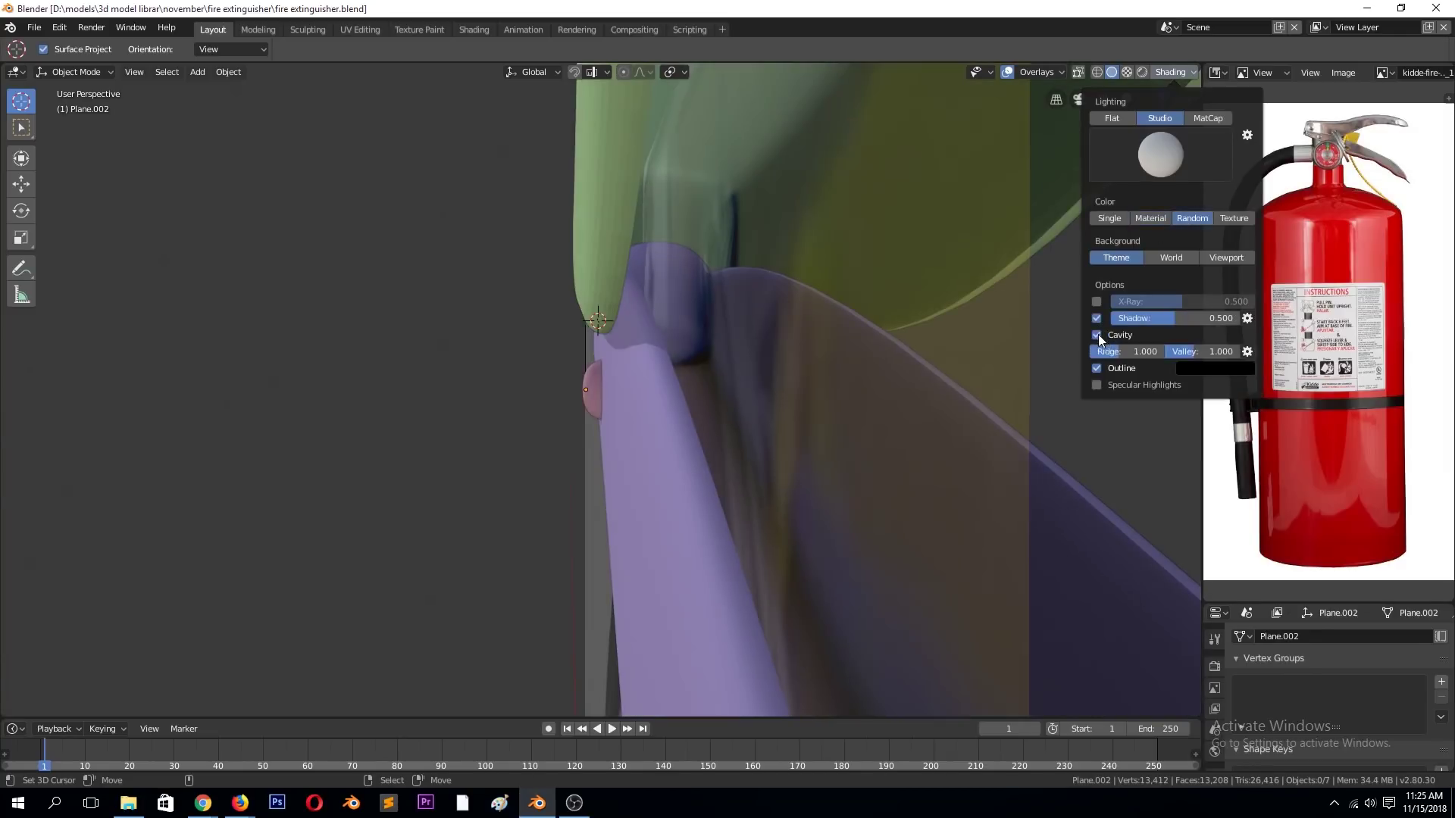
{"action": "key", "text": "KP_1"}
{"action": "scroll", "coordinate": [758, 322], "scroll_direction": "up", "scroll_amount": 3}
- Duplicate the pin onto the upper green handle and set its depth along Y
{"action": "scroll", "coordinate": [606, 390], "scroll_direction": "down", "scroll_amount": 2}
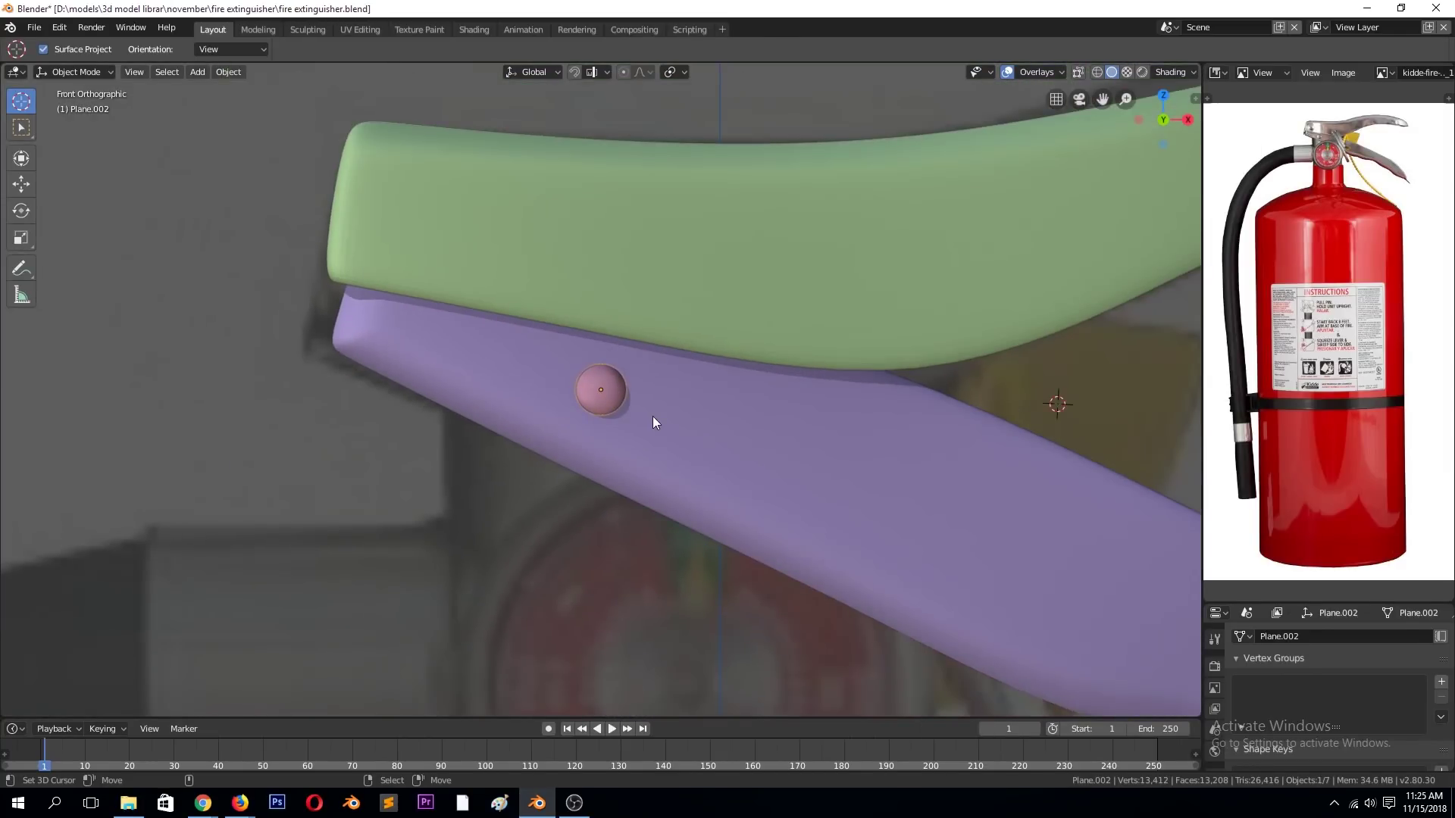
{"action": "key", "text": "shift+d"}
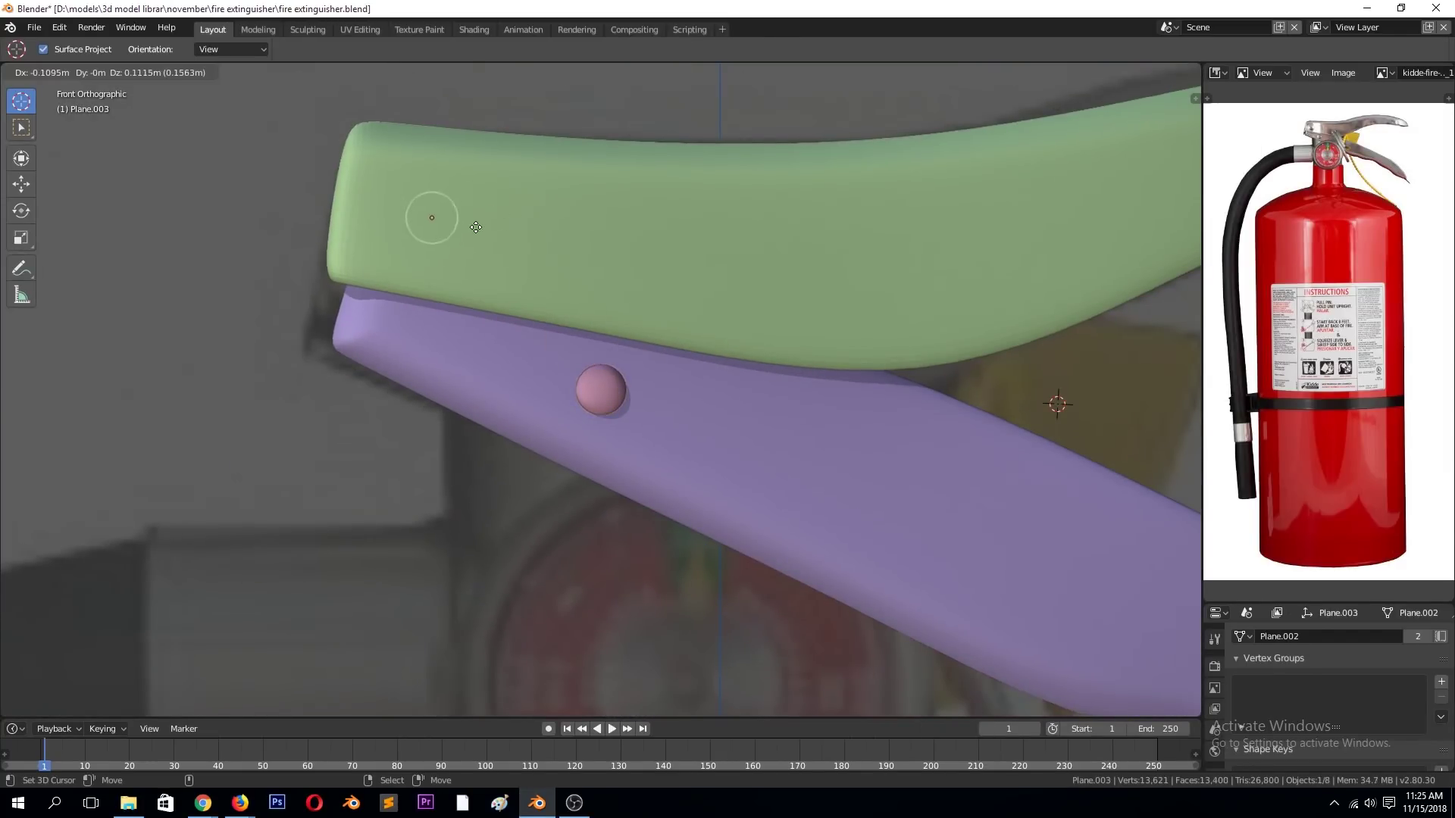
{"action": "left_click", "coordinate": [470, 221]}
{"action": "middle_click_drag", "start_coordinate": [469, 221], "coordinate": [456, 247]}
{"action": "key", "text": "g"}
{"action": "key", "text": "y"}
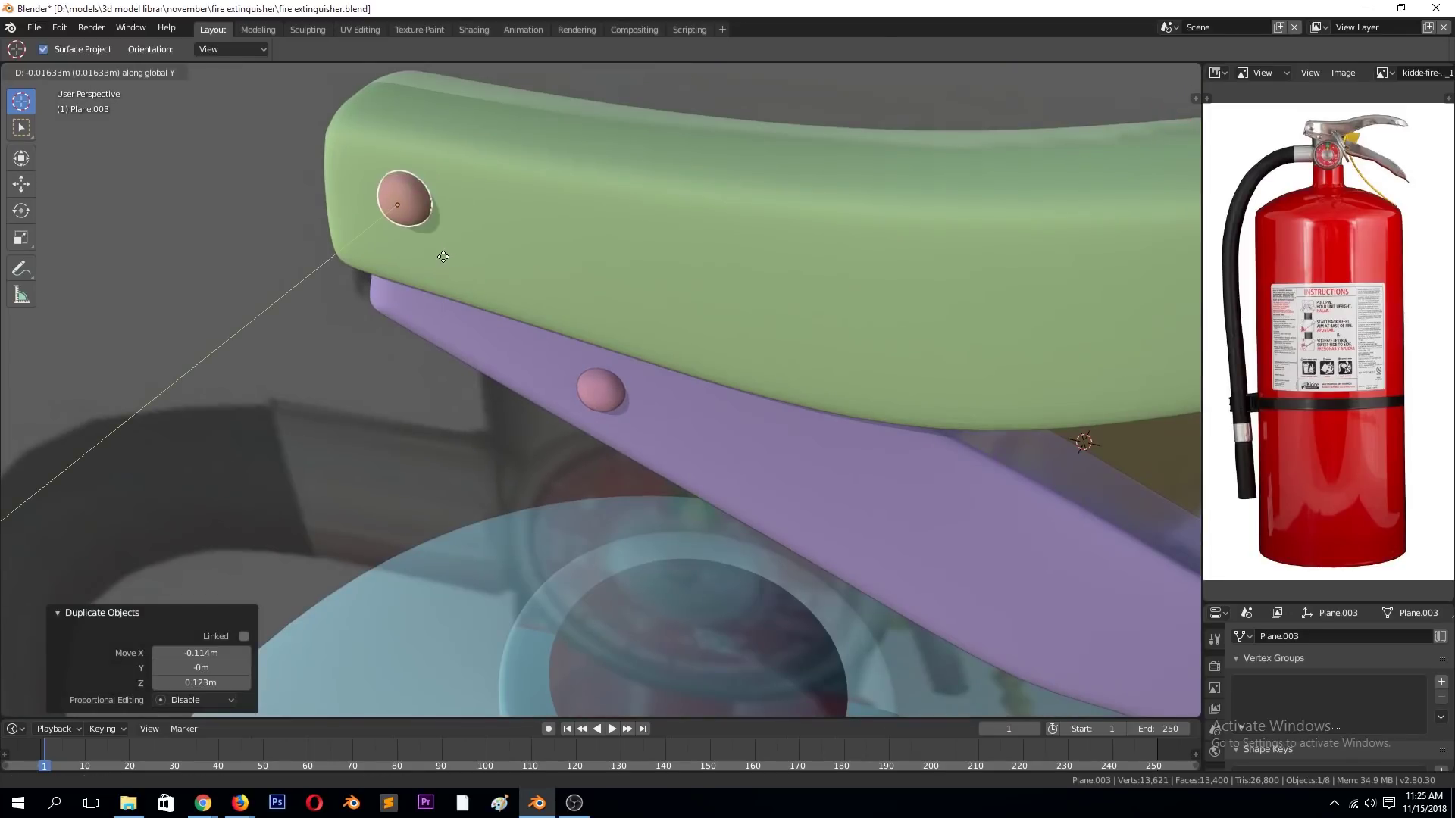
{"action": "left_click", "coordinate": [446, 256]}
- Loop-cut the green handle and extrude its front face loop to extend it
{"action": "mouse_move", "coordinate": [425, 267]}
{"action": "middle_mouse_down"}
{"action": "mouse_move", "coordinate": [479, 290]}
{"action": "mouse_move", "coordinate": [606, 258]}
{"action": "mouse_move", "coordinate": [749, 262]}
{"action": "middle_mouse_up"}
{"action": "left_click", "coordinate": [485, 250]}
{"action": "key", "text": "Tab"}
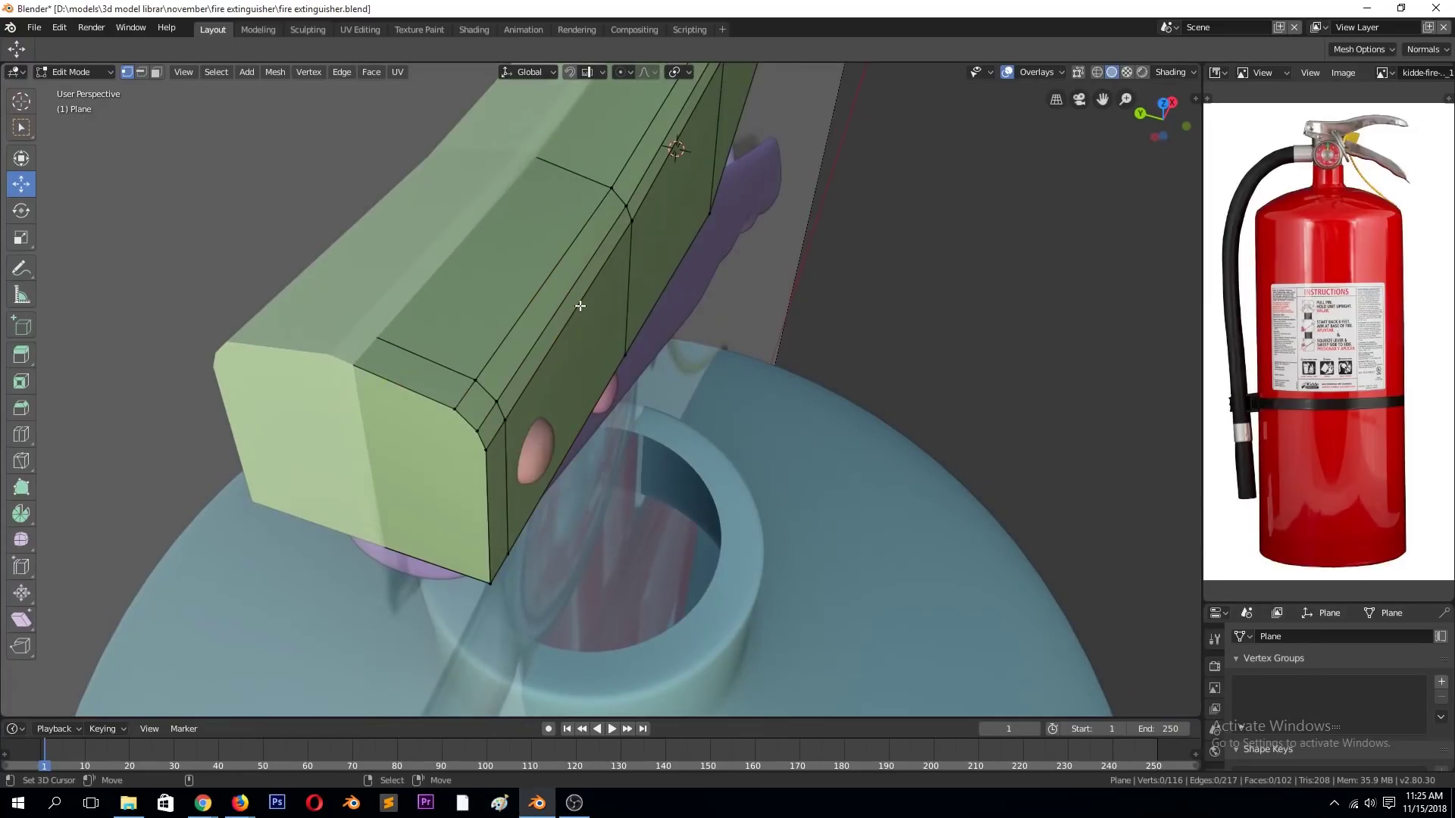
{"action": "key", "text": "ctrl+r"}
{"action": "left_click", "coordinate": [598, 280]}
{"action": "left_click", "coordinate": [563, 315], "text": "alt"}
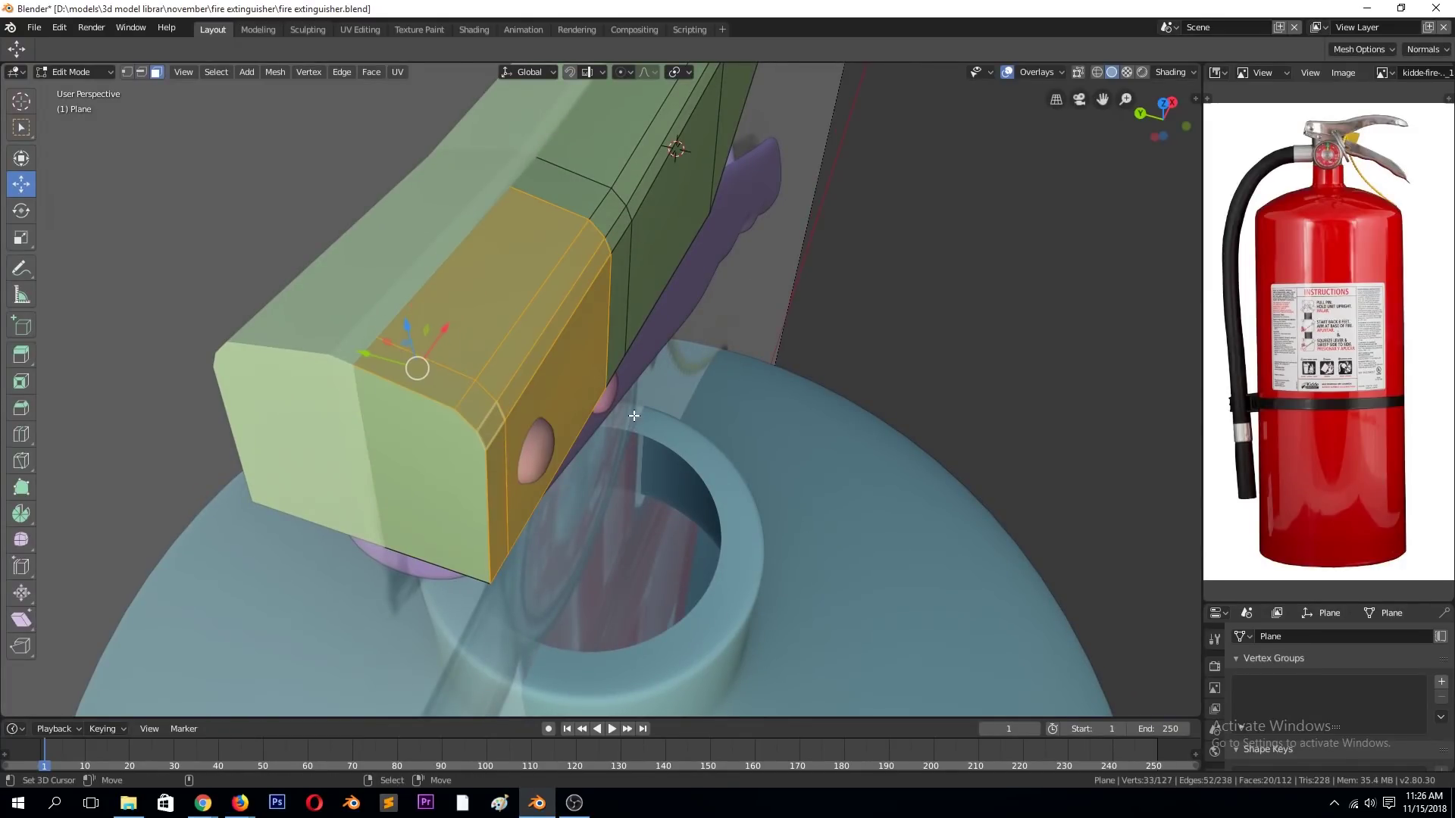
{"action": "key", "text": "e"}
{"action": "left_click", "coordinate": [589, 394]}
- Move the handle's pink pin along Y to fit the extension and save
{"action": "key", "text": "Tab"}
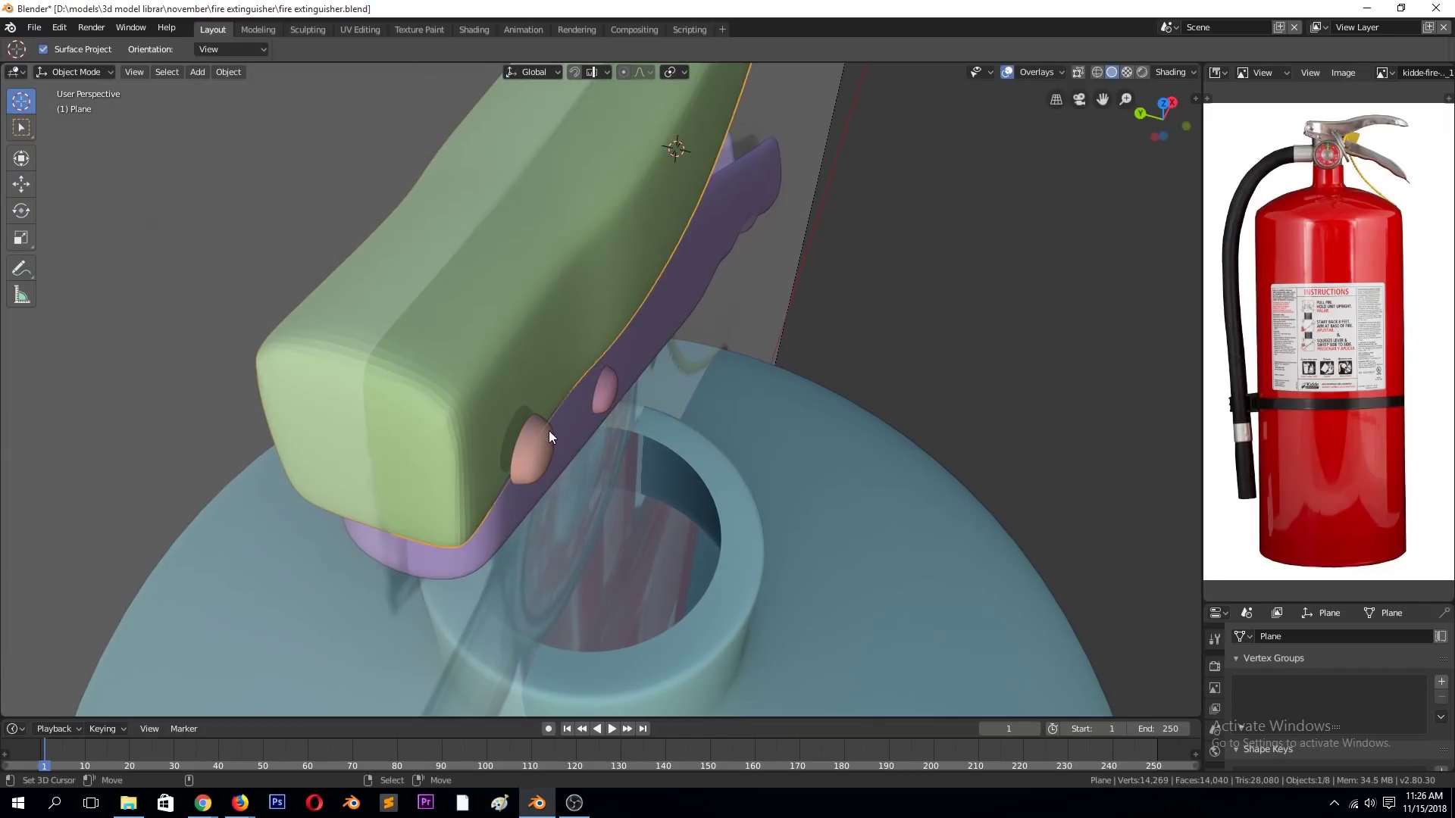
{"action": "left_click", "coordinate": [548, 430]}
{"action": "key", "text": "g"}
{"action": "key", "text": "y"}
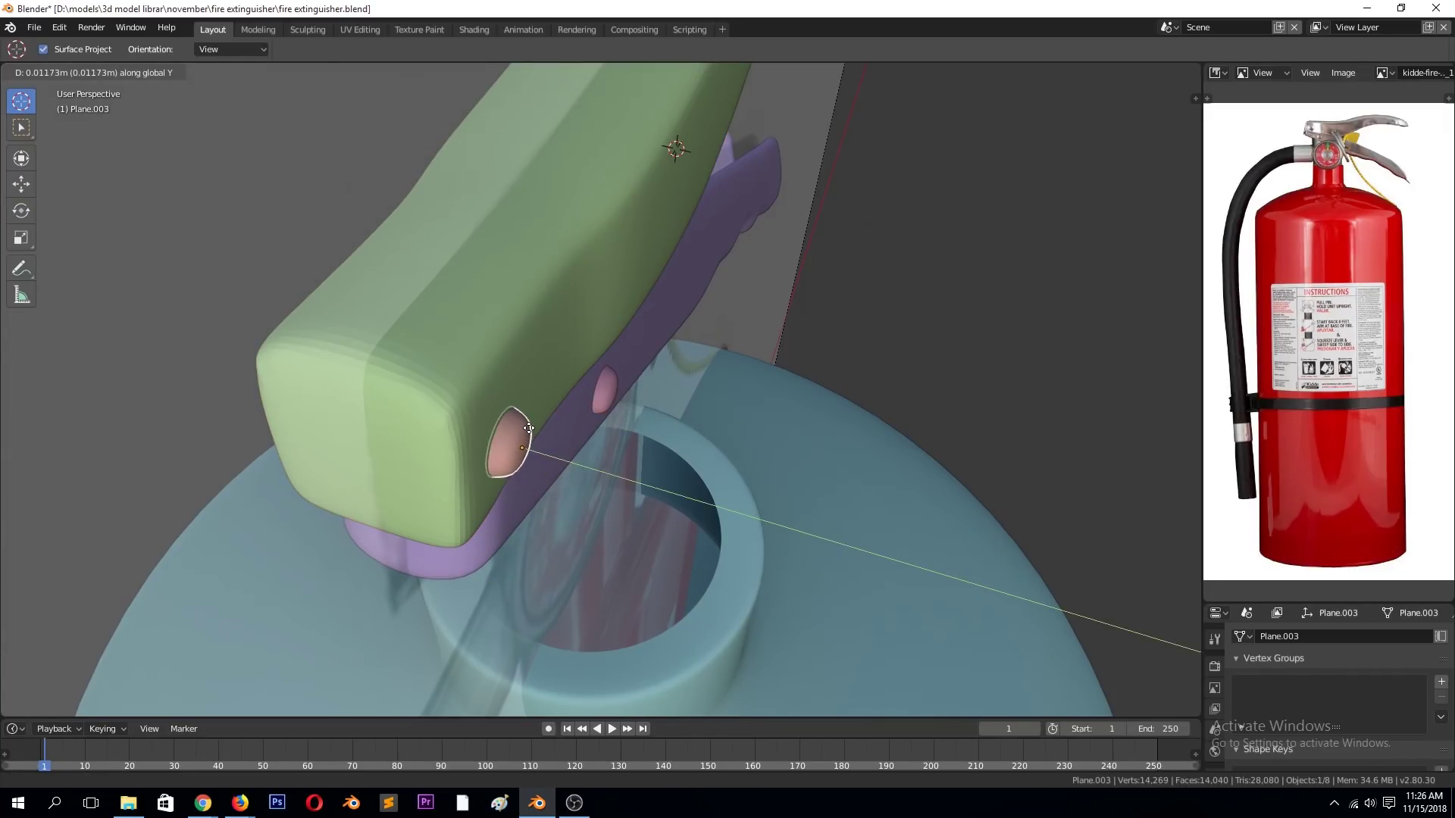
{"action": "left_click", "coordinate": [529, 429]}
{"action": "key", "text": "alt+a"}
{"action": "key", "text": "ctrl+s"}
- Add a loop cut near the end of the purple lower lever in face mode
{"action": "mouse_move", "coordinate": [723, 422]}
{"action": "middle_mouse_down"}
{"action": "mouse_move", "coordinate": [585, 285]}
{"action": "mouse_move", "coordinate": [653, 352]}
{"action": "mouse_move", "coordinate": [498, 393]}
{"action": "mouse_move", "coordinate": [660, 421]}
{"action": "middle_mouse_up"}
{"action": "left_click", "coordinate": [579, 380]}
{"action": "key", "text": "Tab"}
{"action": "key", "text": "ctrl+r"}
{"action": "left_click", "coordinate": [561, 402]}
{"action": "left_click", "coordinate": [606, 424]}
{"action": "key", "text": "3"}
{"action": "left_click", "coordinate": [565, 402], "text": "alt"}
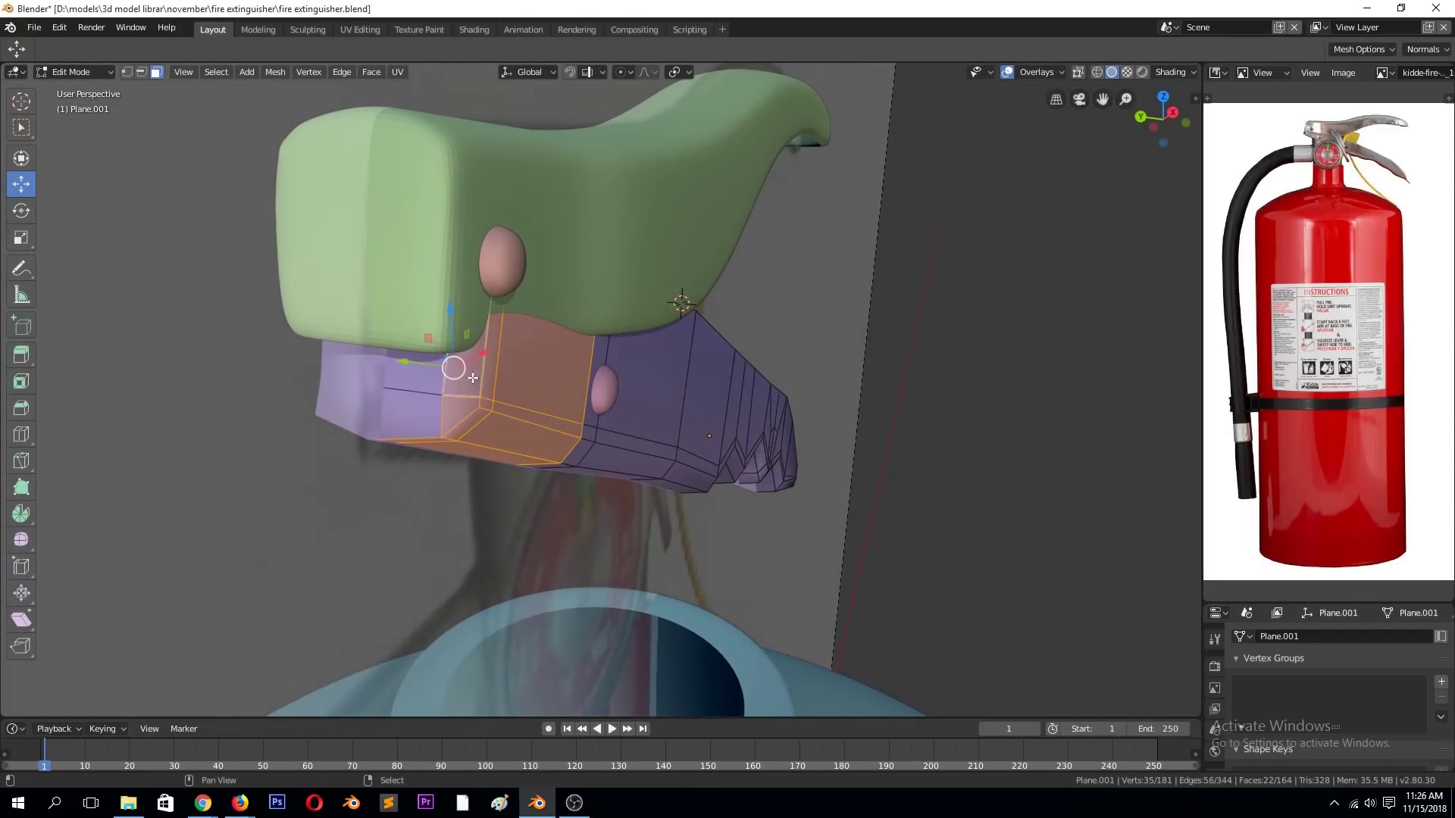
- Select the lever's end faces in local view and smooth the lever with subdivision
{"action": "key", "text": "Tab"}
{"action": "key", "text": "KP_Divide"}
{"action": "key", "text": "Tab"}
{"action": "mouse_move", "coordinate": [551, 386]}
{"action": "middle_mouse_down"}
{"action": "mouse_move", "coordinate": [951, 346]}
{"action": "mouse_move", "coordinate": [682, 402]}
{"action": "mouse_move", "coordinate": [718, 402]}
{"action": "middle_mouse_up"}
{"action": "left_click", "coordinate": [563, 394], "text": "shift"}
{"action": "key", "text": "Tab"}
{"action": "key", "text": "ctrl+2"}
{"action": "key", "text": "KP_Divide"}
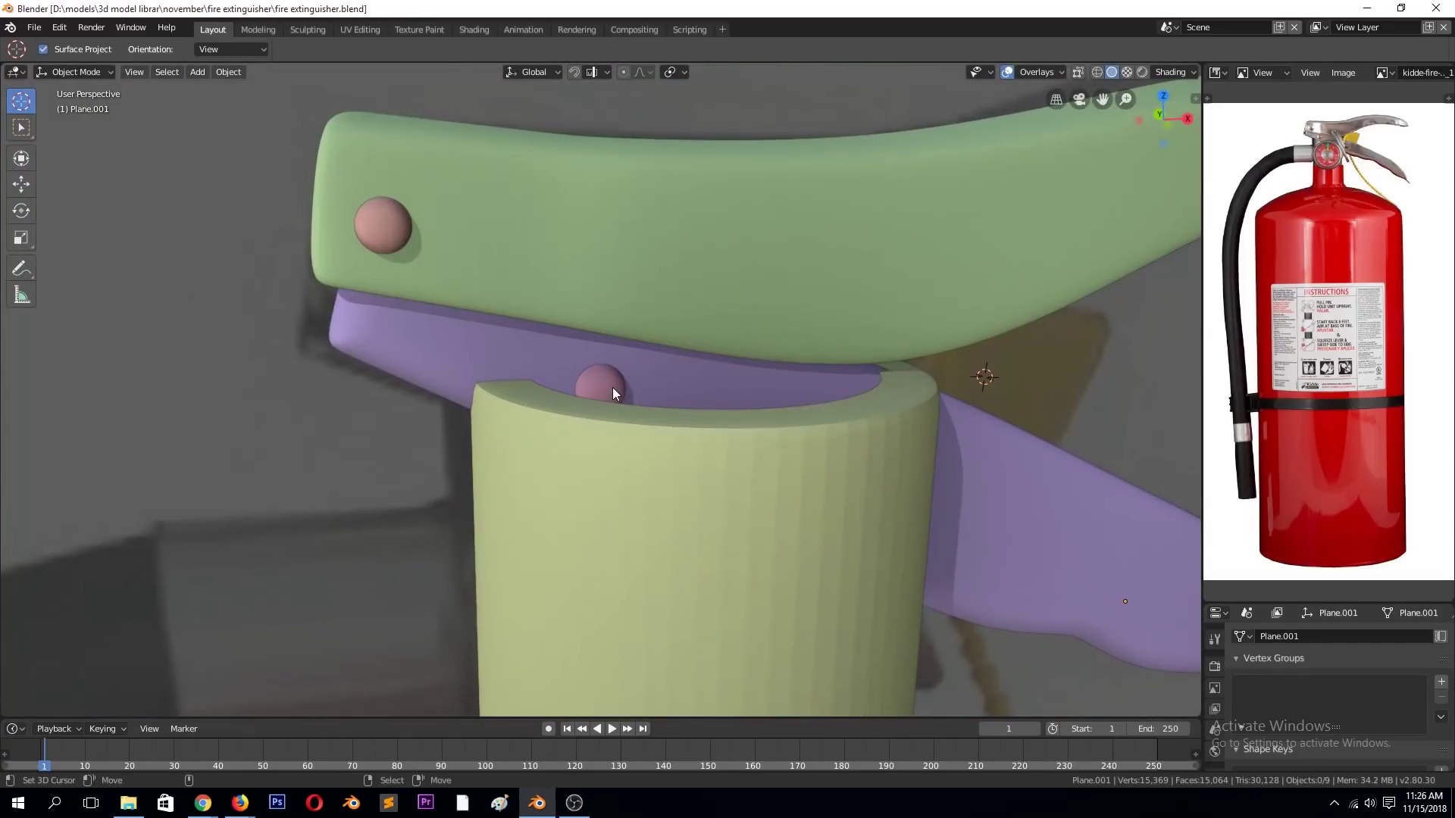
- Reposition the lower pin up and left on the lever and save the file
{"action": "key", "text": "KP_1"}
{"action": "left_click_drag", "start_coordinate": [602, 380], "coordinate": [544, 348]}
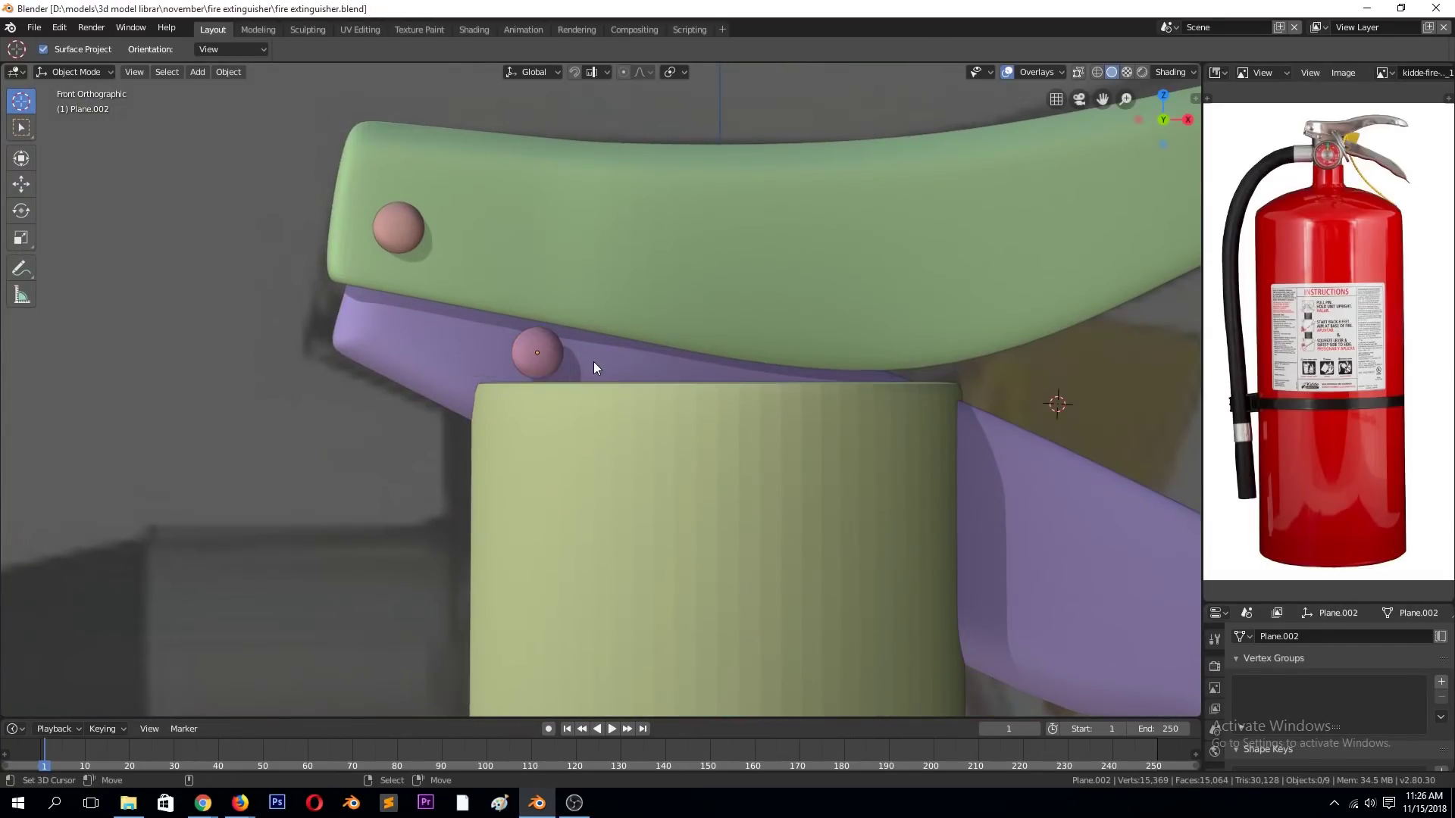
{"action": "middle_click_drag", "start_coordinate": [593, 363], "coordinate": [584, 394]}
{"action": "key", "text": "s"}
{"action": "left_click", "coordinate": [637, 402]}
{"action": "key", "text": "ctrl+s"}
- Return to front view and briefly enter edit mode on the neck cylinder
{"action": "key", "text": "KP_1"}
{"action": "scroll", "coordinate": [657, 395], "scroll_direction": "down", "scroll_amount": 3}
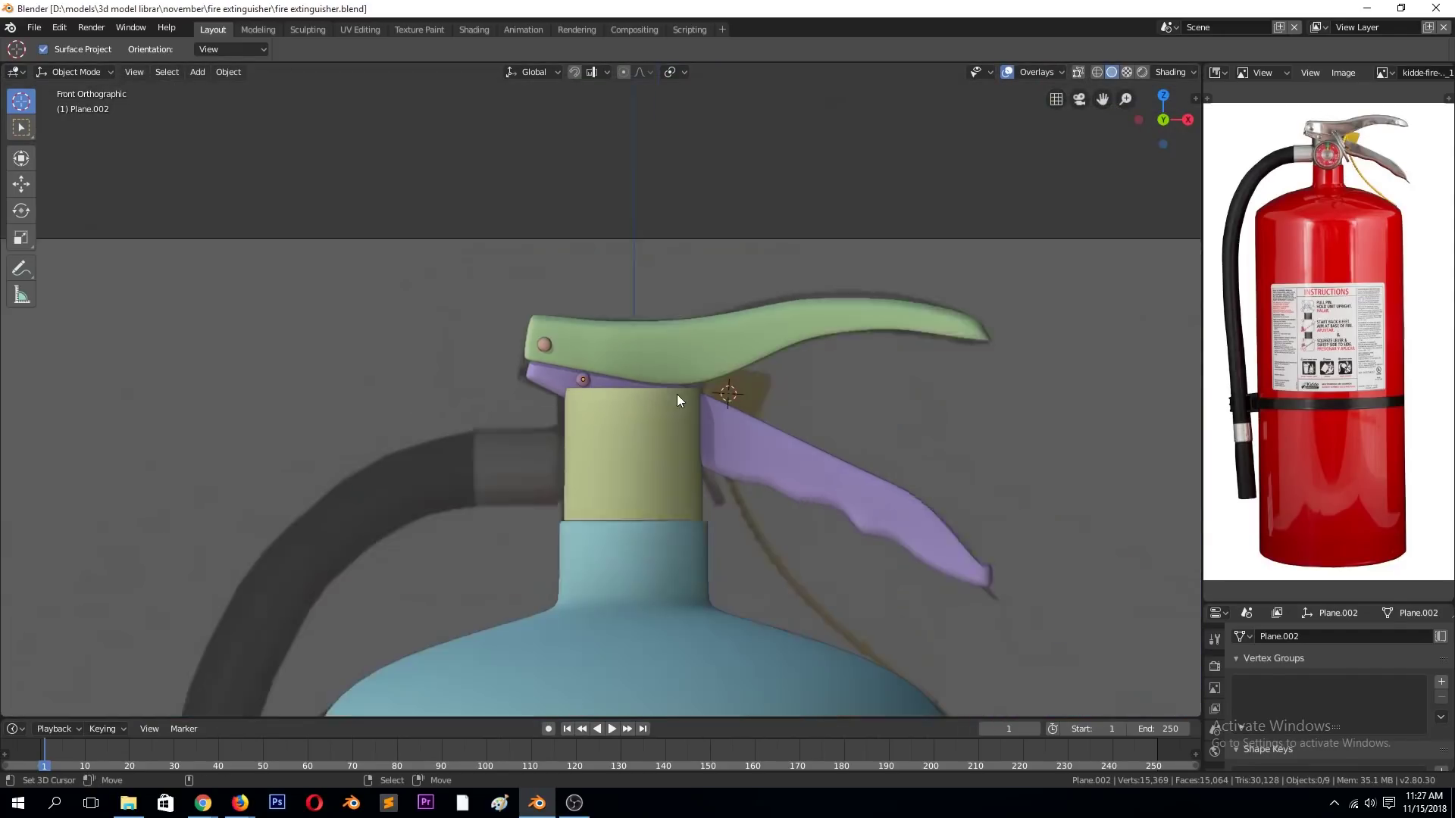
{"action": "scroll", "coordinate": [676, 394], "scroll_direction": "down", "scroll_amount": 1}
{"action": "scroll", "coordinate": [674, 388], "scroll_direction": "up", "scroll_amount": 1}
{"action": "left_click", "coordinate": [617, 460]}
{"action": "key", "text": "Tab"}
{"action": "key", "text": "Tab"}
{"action": "scroll", "coordinate": [643, 452], "scroll_direction": "up", "scroll_amount": 1}
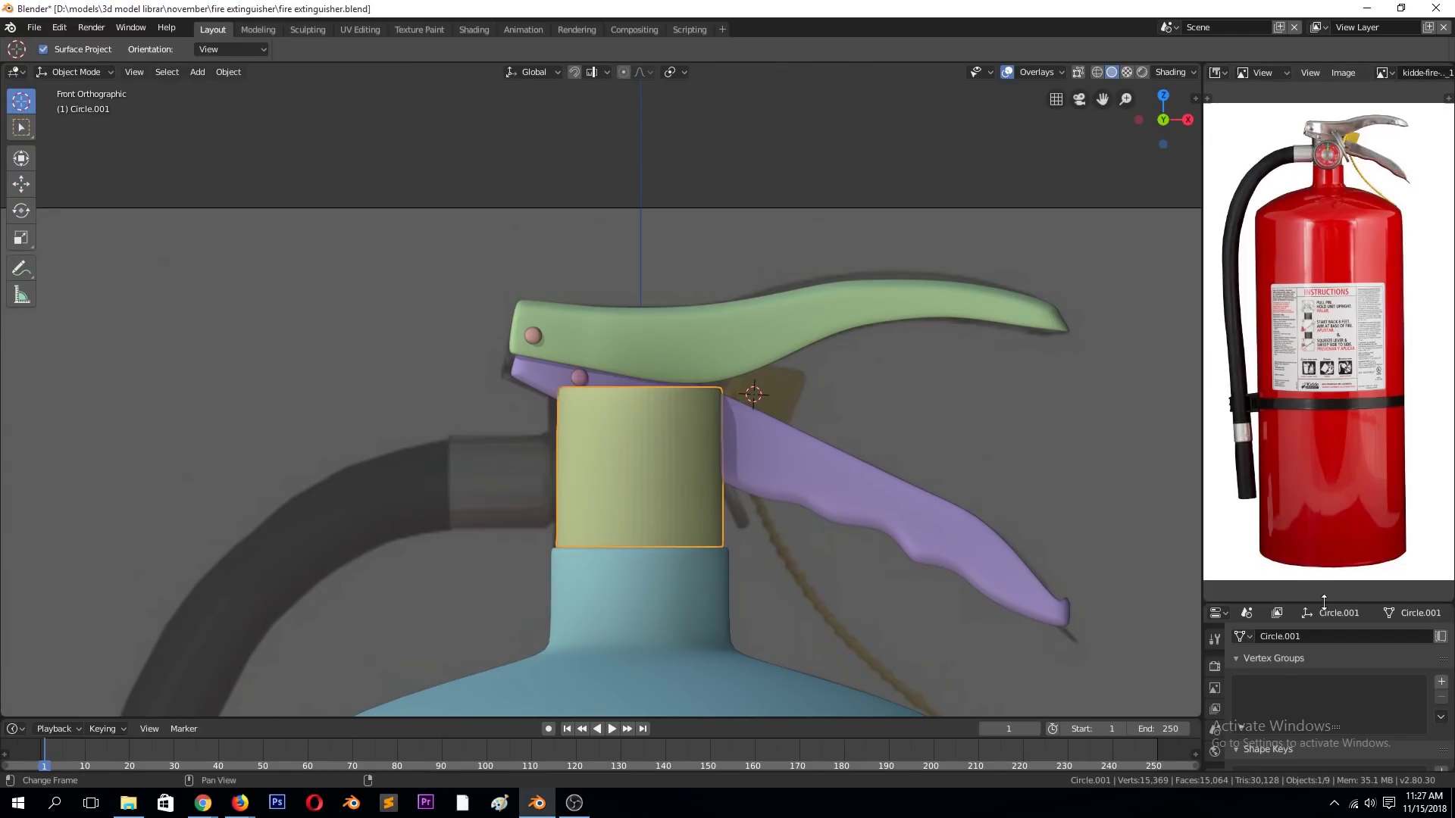
- Open the modifier settings and isolate the yellow neck cylinder in local view
{"action": "left_click_drag", "start_coordinate": [1325, 601], "coordinate": [1325, 419]}
{"action": "left_click", "coordinate": [1214, 637]}
{"action": "key", "text": "Tab"}
{"action": "key", "text": "Tab"}
{"action": "mouse_move", "coordinate": [682, 530]}
{"action": "middle_mouse_down"}
{"action": "mouse_move", "coordinate": [755, 568]}
{"action": "mouse_move", "coordinate": [679, 520]}
{"action": "mouse_move", "coordinate": [757, 506]}
{"action": "middle_mouse_up"}
{"action": "key", "text": "Tab"}
{"action": "key", "text": "Tab"}
{"action": "key", "text": "Tab"}
{"action": "key", "text": "Tab"}
{"action": "key", "text": "KP_Divide"}
{"action": "key", "text": "Tab"}
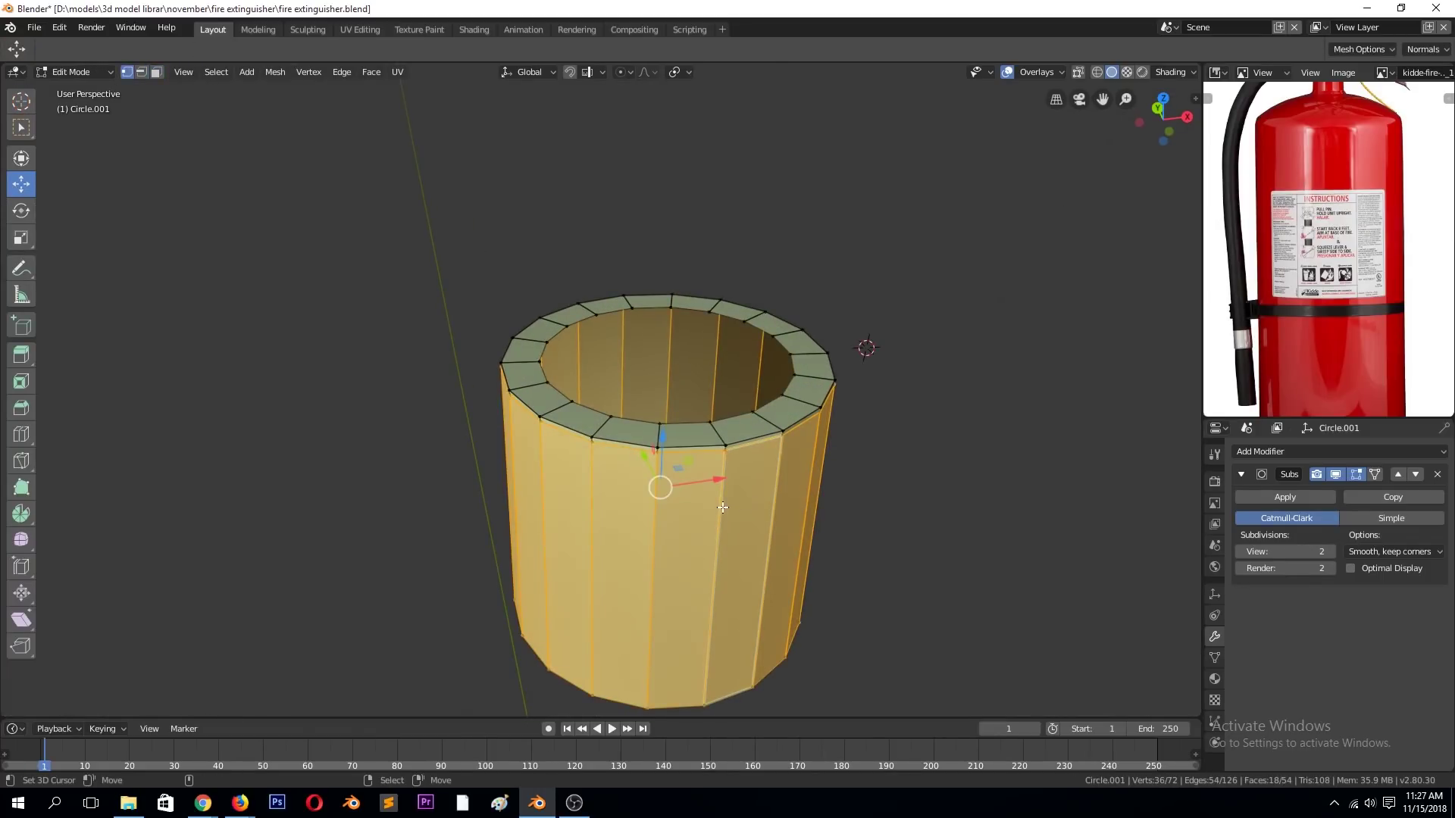
- Dissolve vertical edge loops to cut the neck cylinder down to eight sides
{"action": "left_click", "coordinate": [723, 507], "text": "alt"}
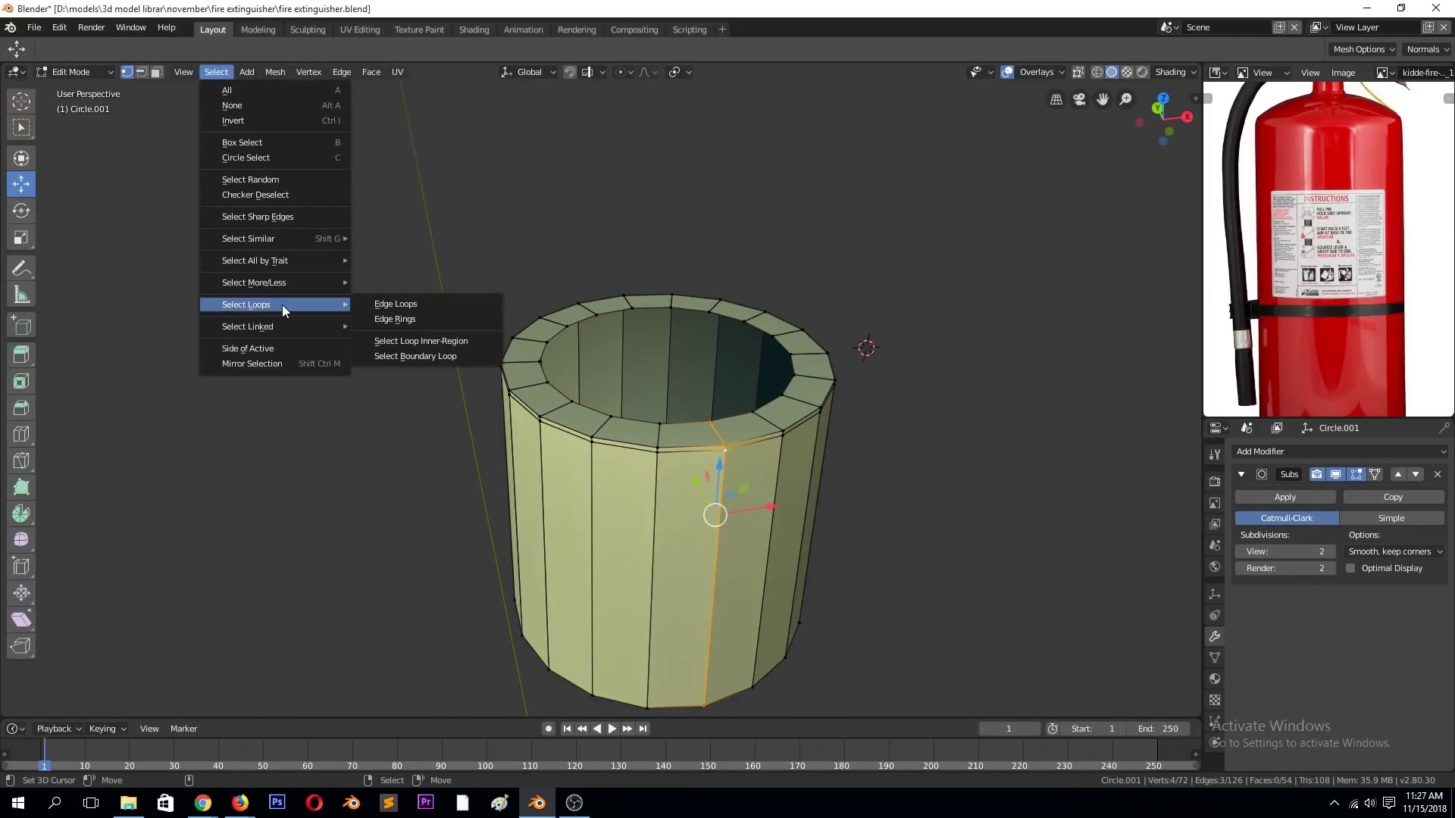
{"action": "mouse_move", "coordinate": [273, 282]}
{"action": "left_click", "coordinate": [400, 456]}
{"action": "right_click", "coordinate": [813, 442], "text": "alt+shift"}
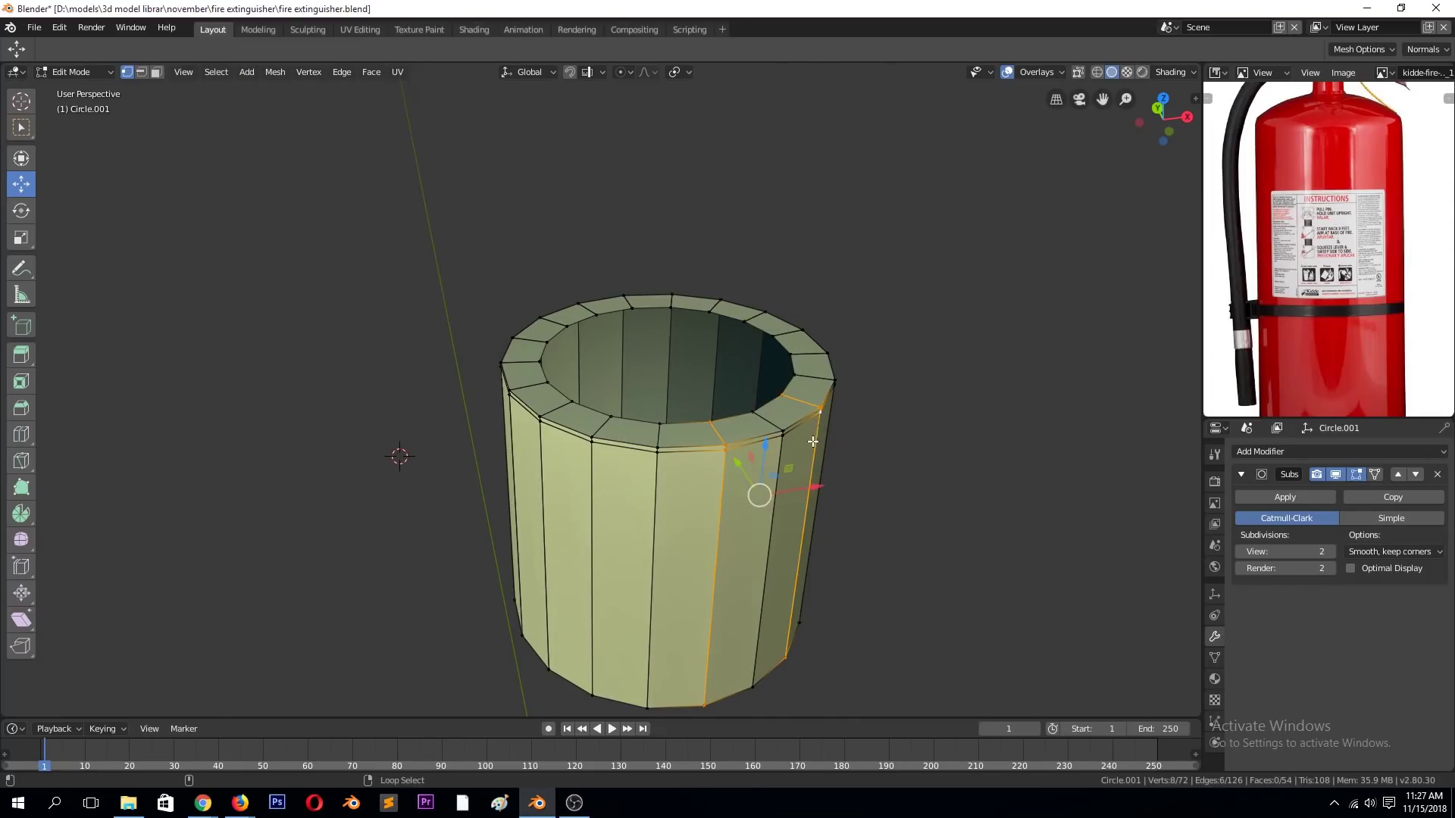
{"action": "key", "text": "x"}
{"action": "left_click", "coordinate": [682, 564]}
{"action": "key", "text": "alt+a"}
{"action": "key", "text": "Tab"}
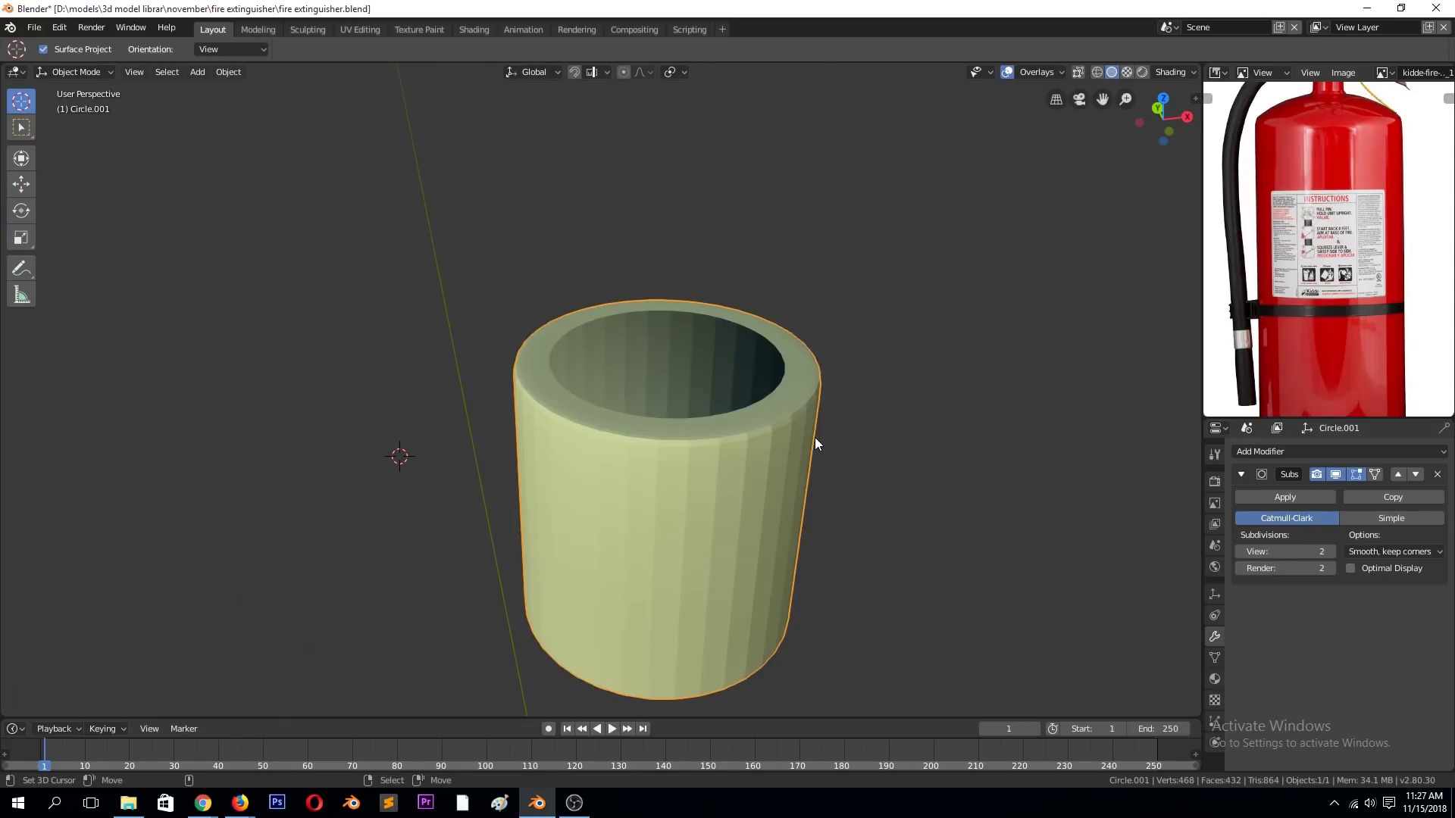
{"action": "key", "text": "KP_Divide"}
- Delete the extra edge loops from the top of the extinguisher body, then exit local view
{"action": "left_click", "coordinate": [755, 512]}
{"action": "key", "text": "Tab"}
{"action": "key", "text": "Tab"}
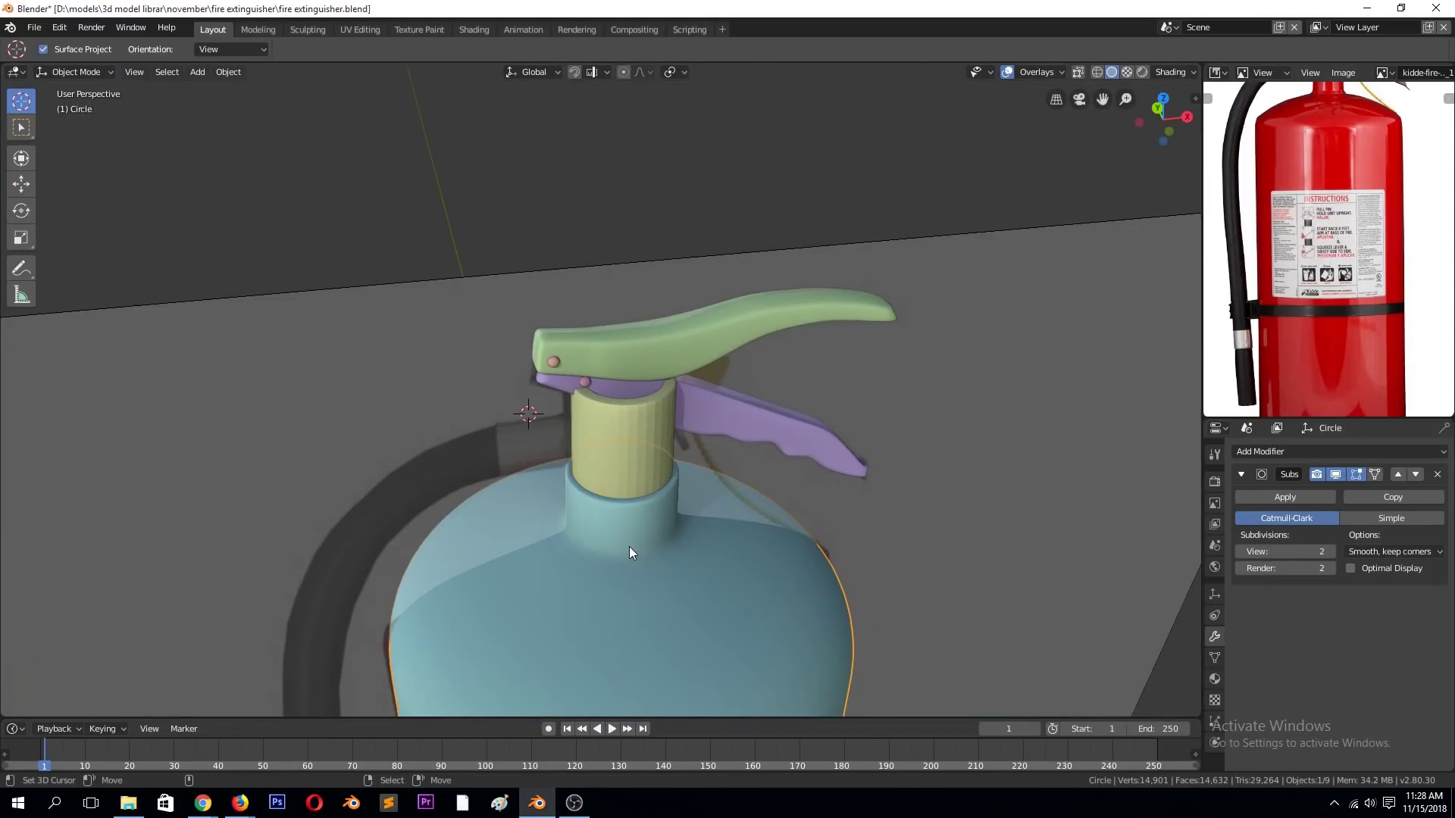
{"action": "key", "text": "KP_Divide"}
{"action": "key", "text": "Tab"}
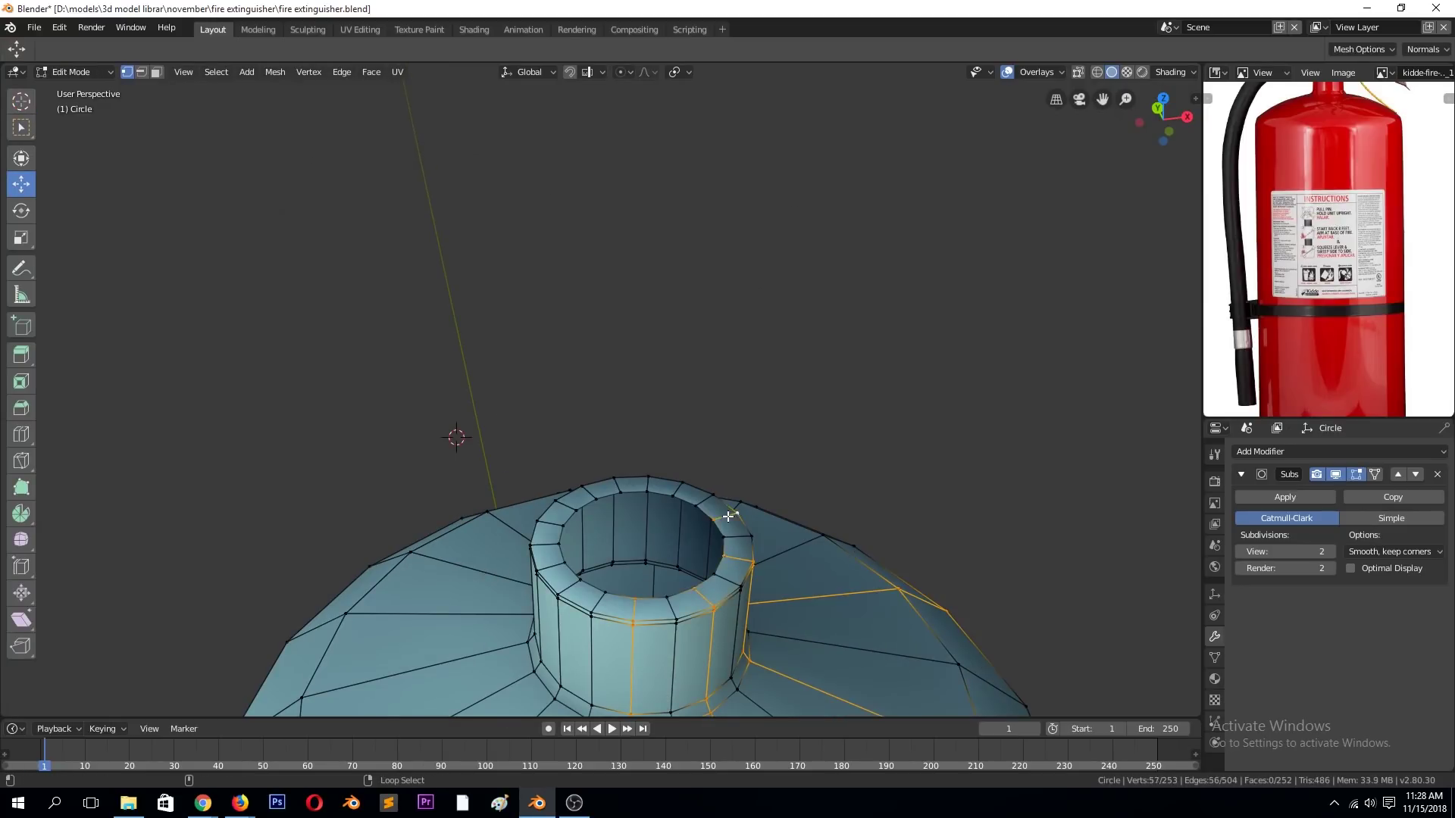
{"action": "key", "text": "x"}
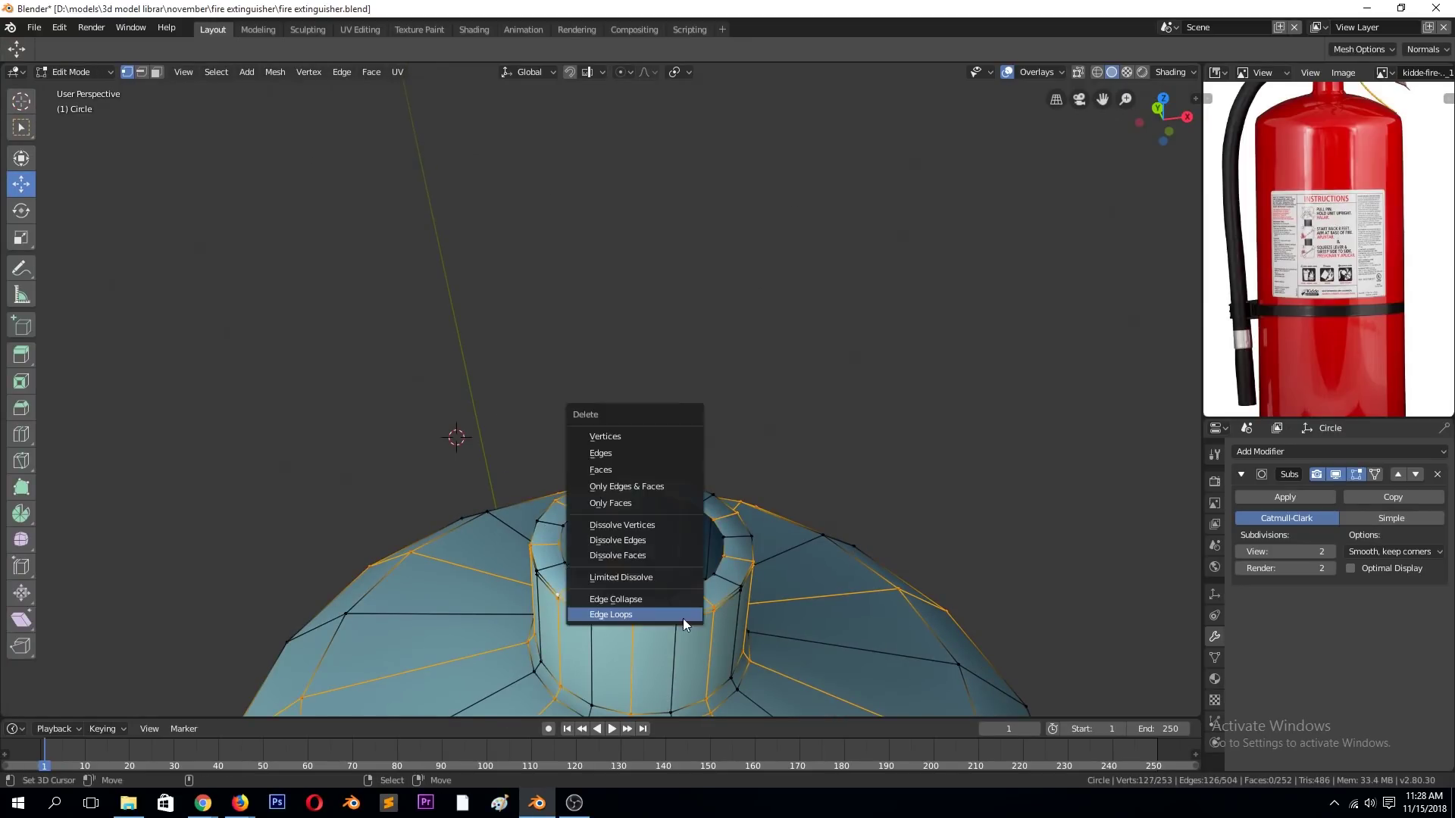
{"action": "left_click", "coordinate": [684, 618]}
{"action": "key", "text": "Tab"}
{"action": "scroll", "coordinate": [775, 562], "scroll_direction": "down", "scroll_amount": 5}
{"action": "key", "text": "Tab"}
{"action": "key", "text": "Tab"}
{"action": "key", "text": "KP_Divide"}
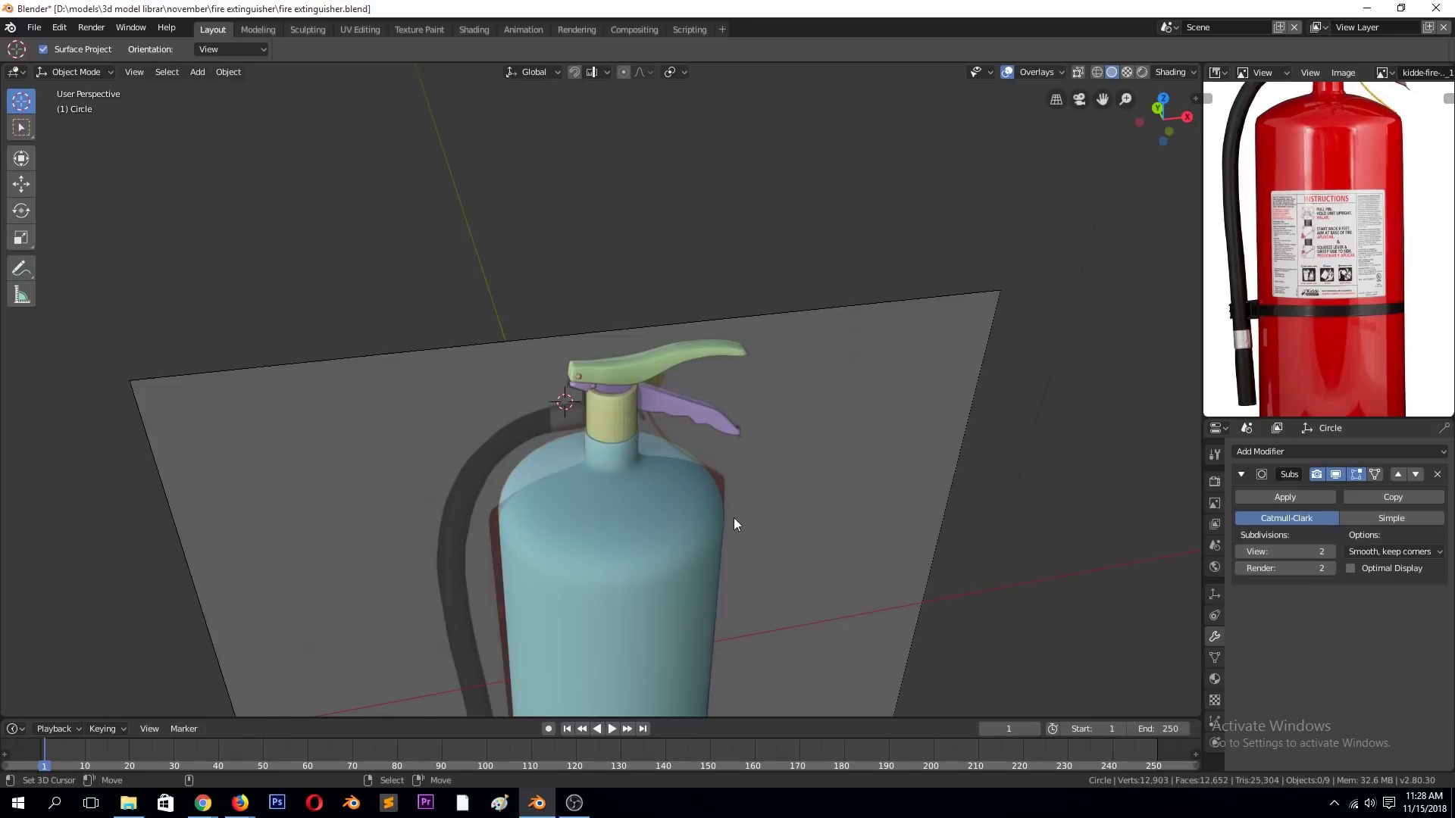
- Smooth-shade the yellow neck cylinder, switch to front view and save the file
{"action": "left_click", "coordinate": [629, 454]}
{"action": "left_click", "coordinate": [229, 71]}
{"action": "left_click", "coordinate": [262, 375]}
{"action": "left_click", "coordinate": [629, 429]}
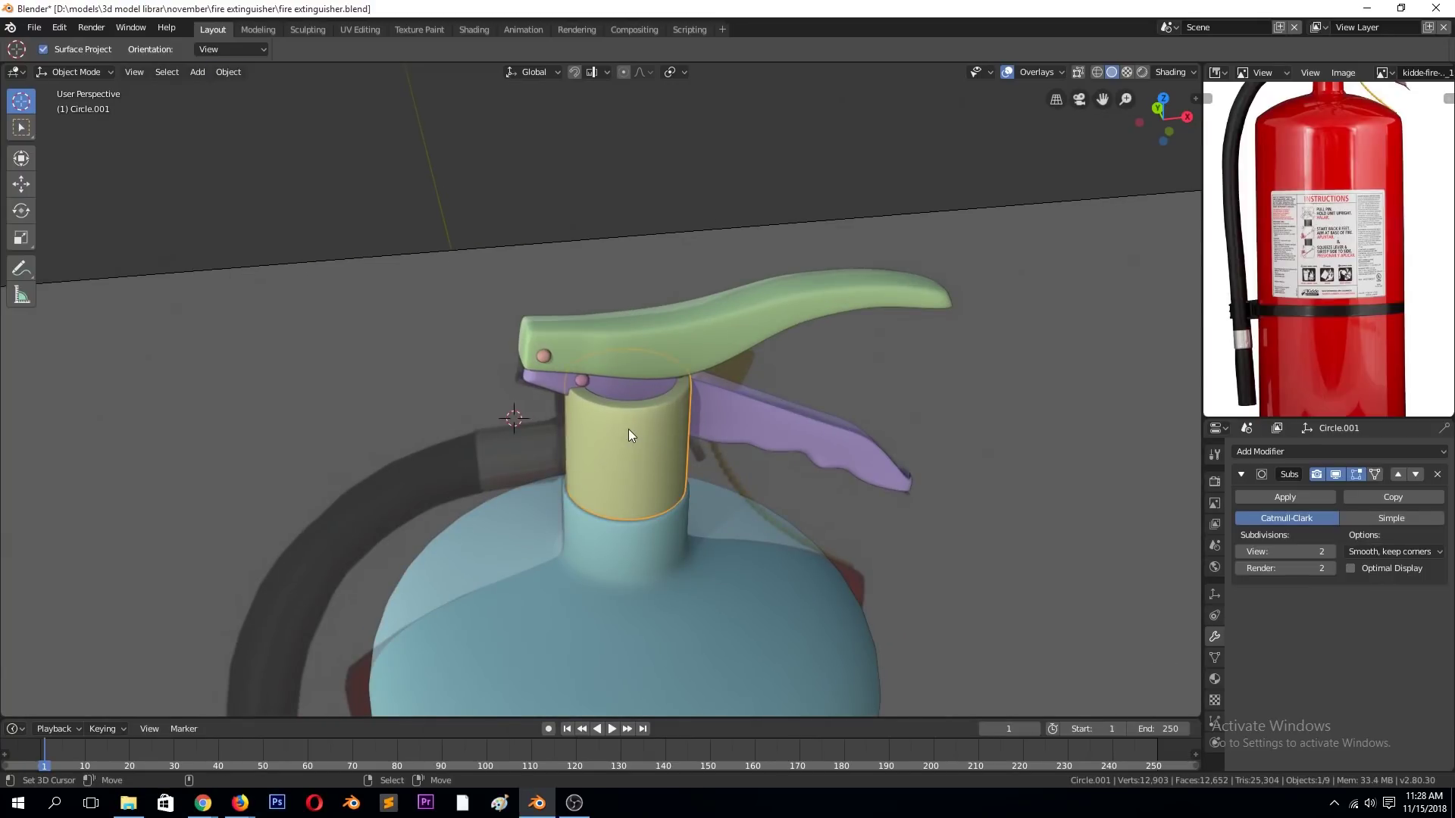
{"action": "key", "text": "KP_1"}
{"action": "key", "text": "Tab"}
{"action": "key", "text": "Tab"}
{"action": "key", "text": "ctrl+s"}
- Save the file, then duplicate the neck cylinder and rotate the copy -90 onto its side
{"action": "left_click", "coordinate": [947, 397]}
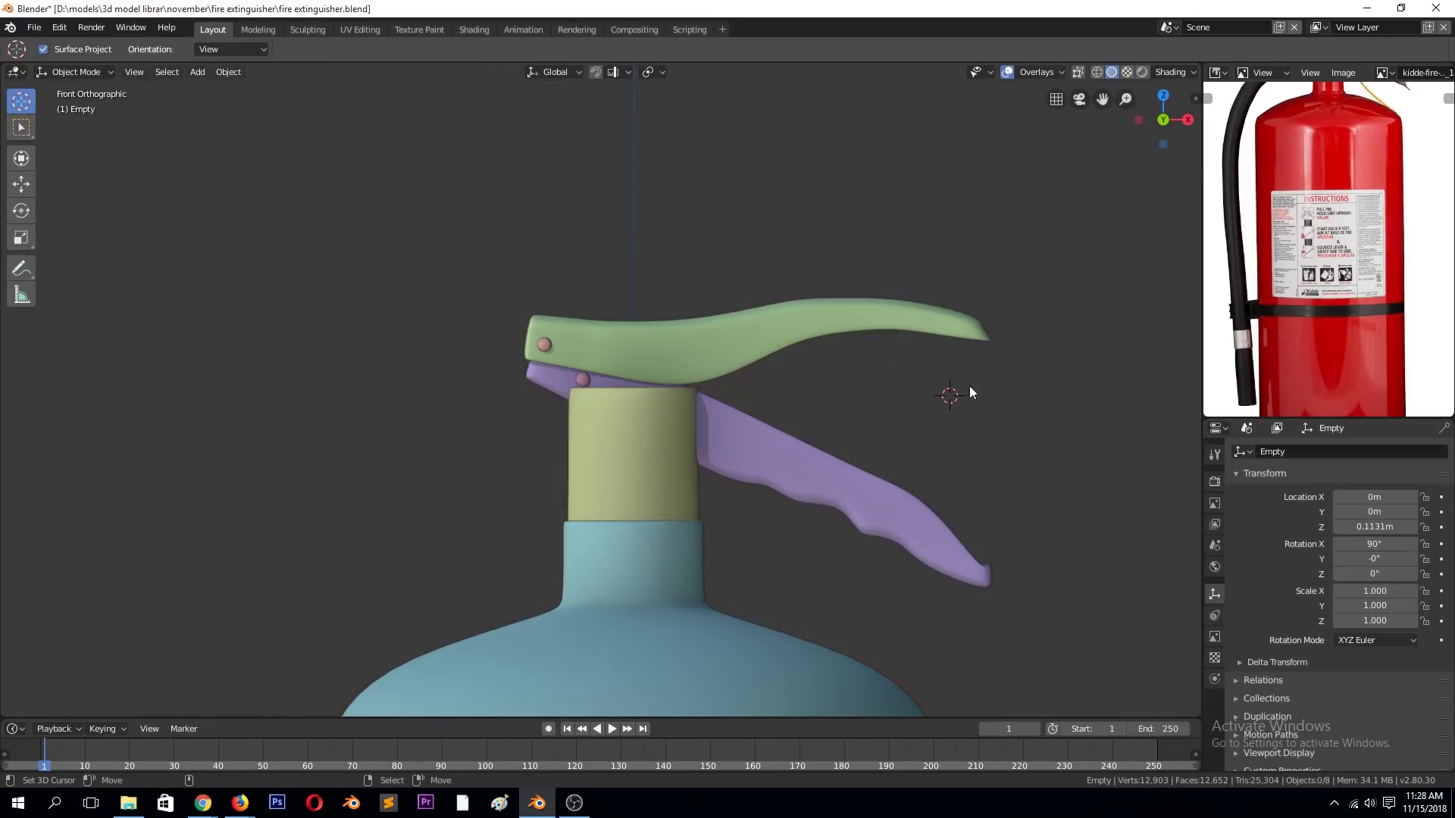
{"action": "key", "text": "ctrl+s"}
{"action": "key", "text": "shift+d"}
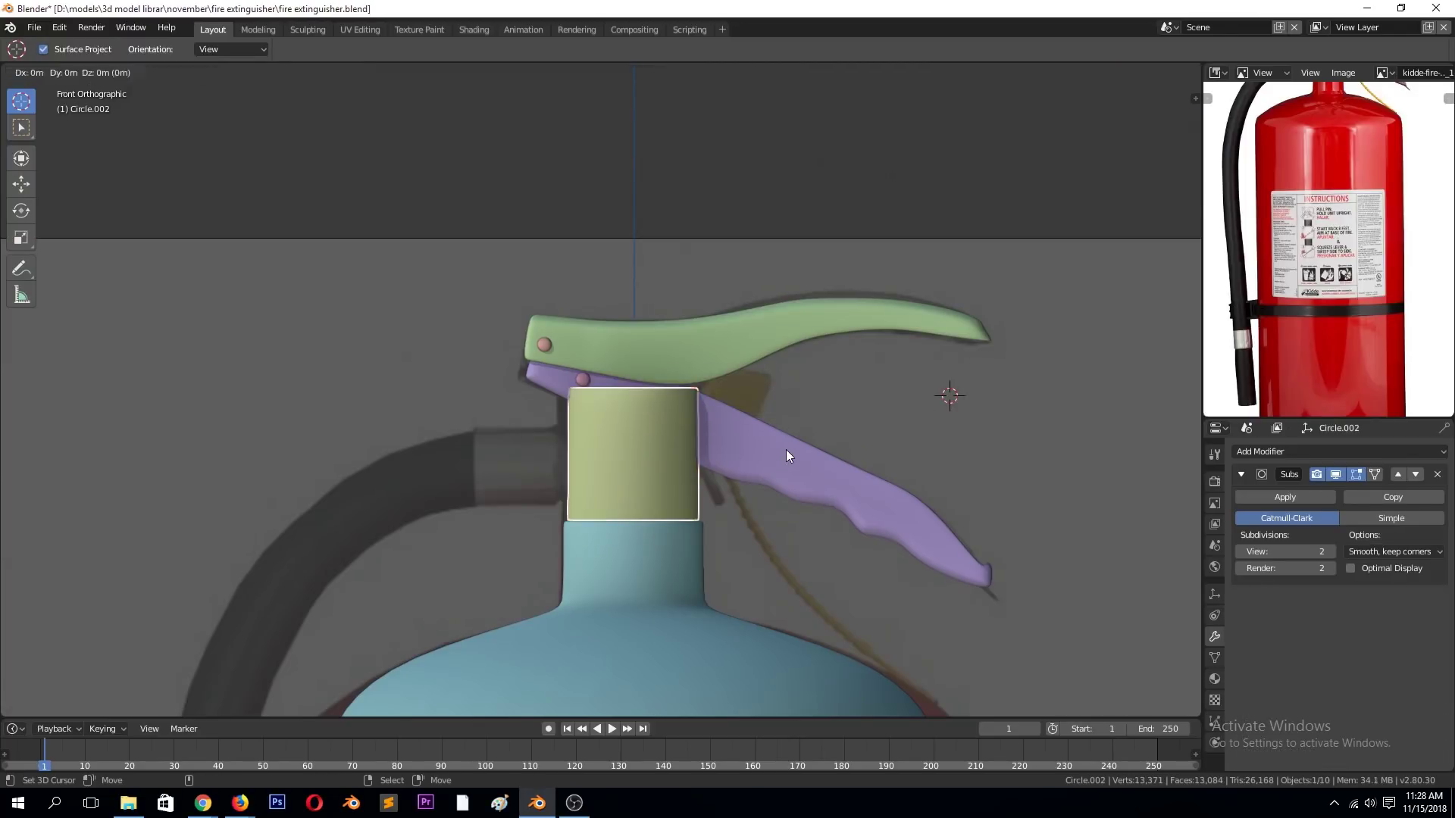
{"action": "right_click", "coordinate": [785, 449]}
{"action": "type", "text": "r-90"}
{"action": "key", "text": "Return"}
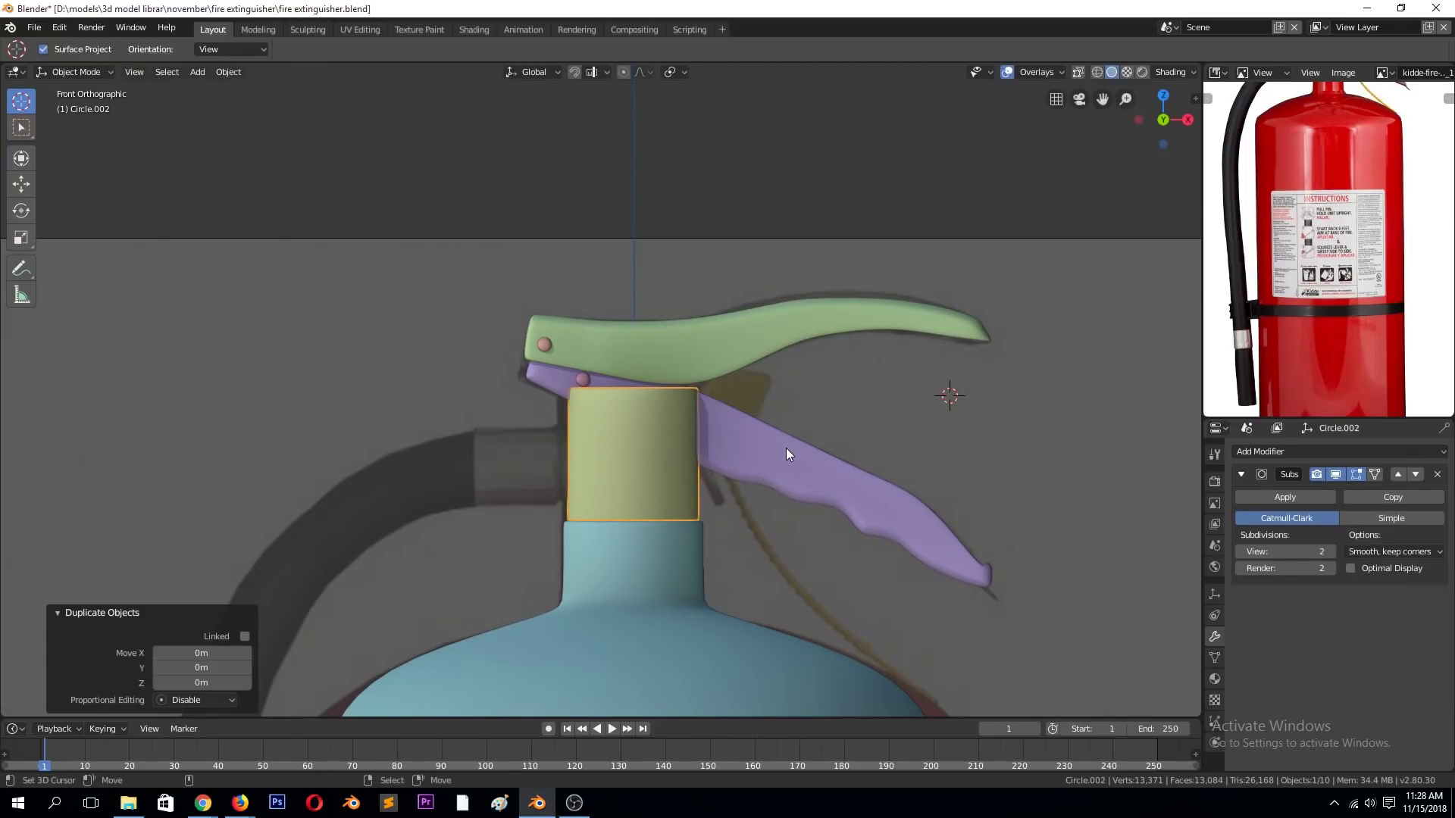
{"action": "left_click", "coordinate": [224, 71]}
{"action": "left_click", "coordinate": [424, 134]}
{"action": "type", "text": "r-90"}
{"action": "key", "text": "Return"}
- Scale the sideways pipe down and move it left against the neck
{"action": "key", "text": "s"}
{"action": "key", "text": "g"}
{"action": "left_click", "coordinate": [571, 422]}
{"action": "key", "text": "s"}
{"action": "left_click", "coordinate": [615, 486]}
{"action": "key", "text": "g"}
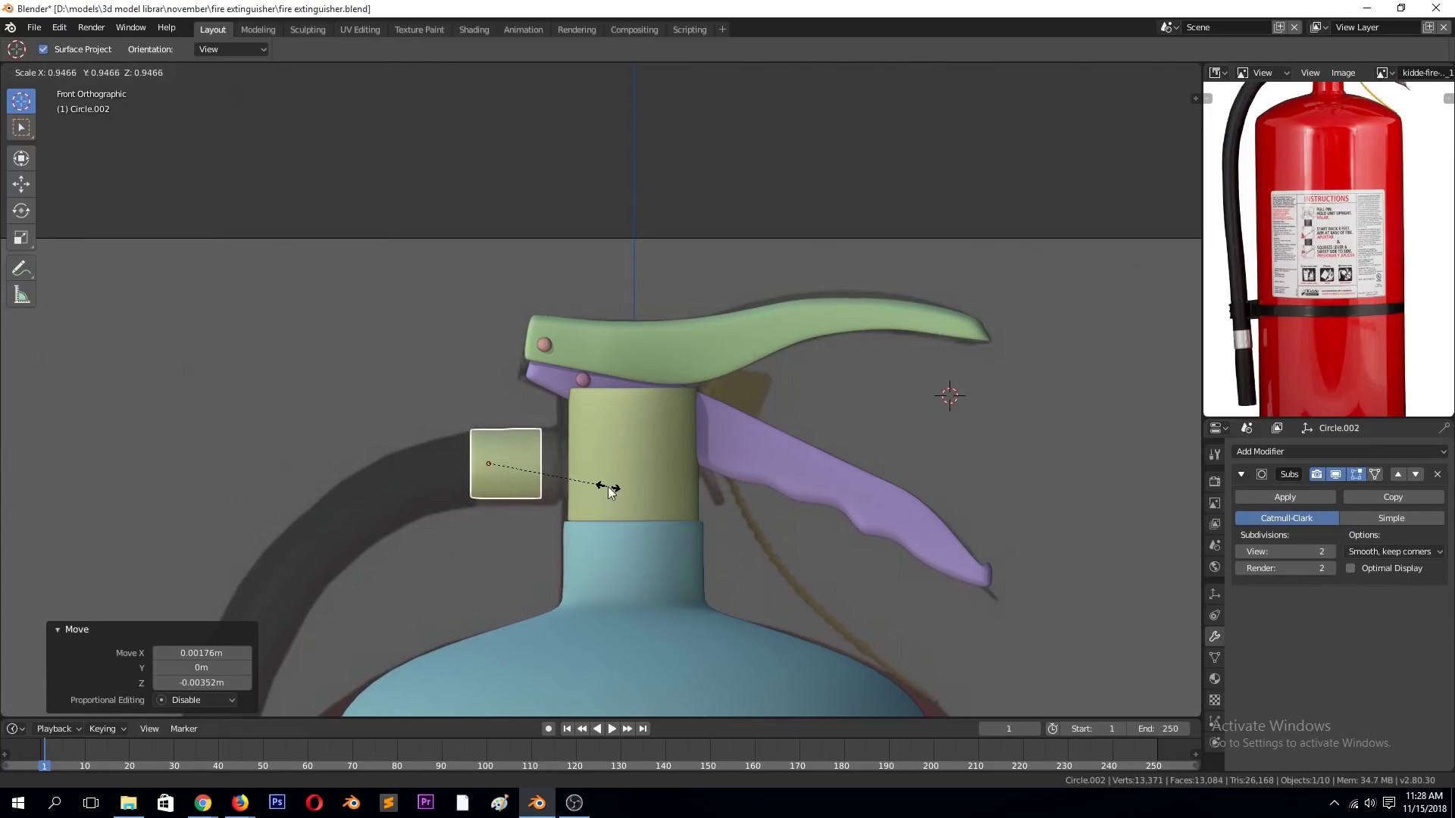
{"action": "left_click", "coordinate": [611, 491]}
{"action": "key", "text": "g"}
{"action": "left_click", "coordinate": [635, 470]}
{"action": "middle_click_drag", "start_coordinate": [635, 470], "coordinate": [694, 498]}
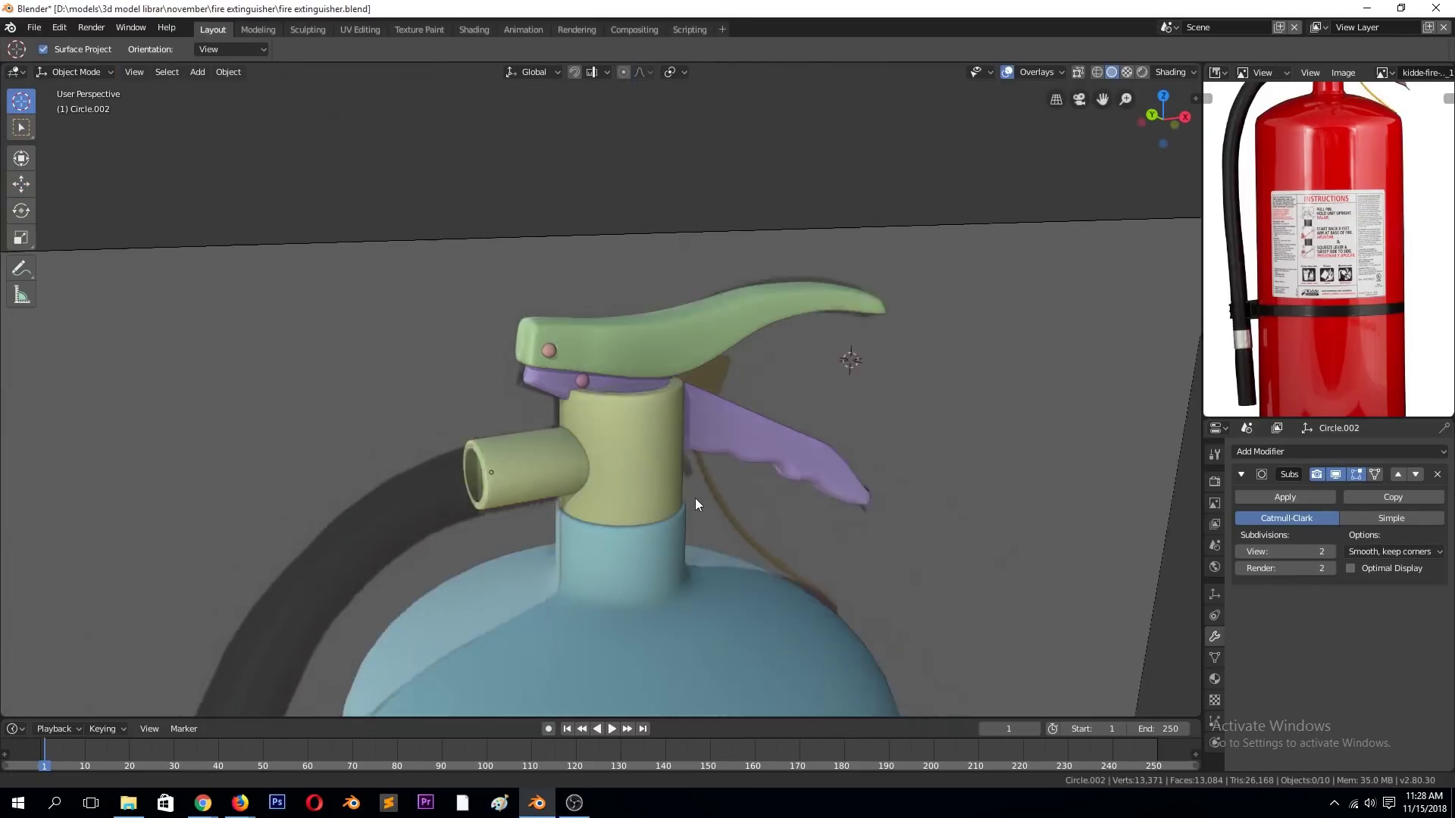
{"action": "scroll", "coordinate": [694, 498], "scroll_direction": "up", "scroll_amount": 3}
- Add a Union Boolean modifier on the neck targeting the sideways pipe
{"action": "left_click", "coordinate": [661, 470], "text": "alt"}
{"action": "left_click", "coordinate": [1288, 452]}
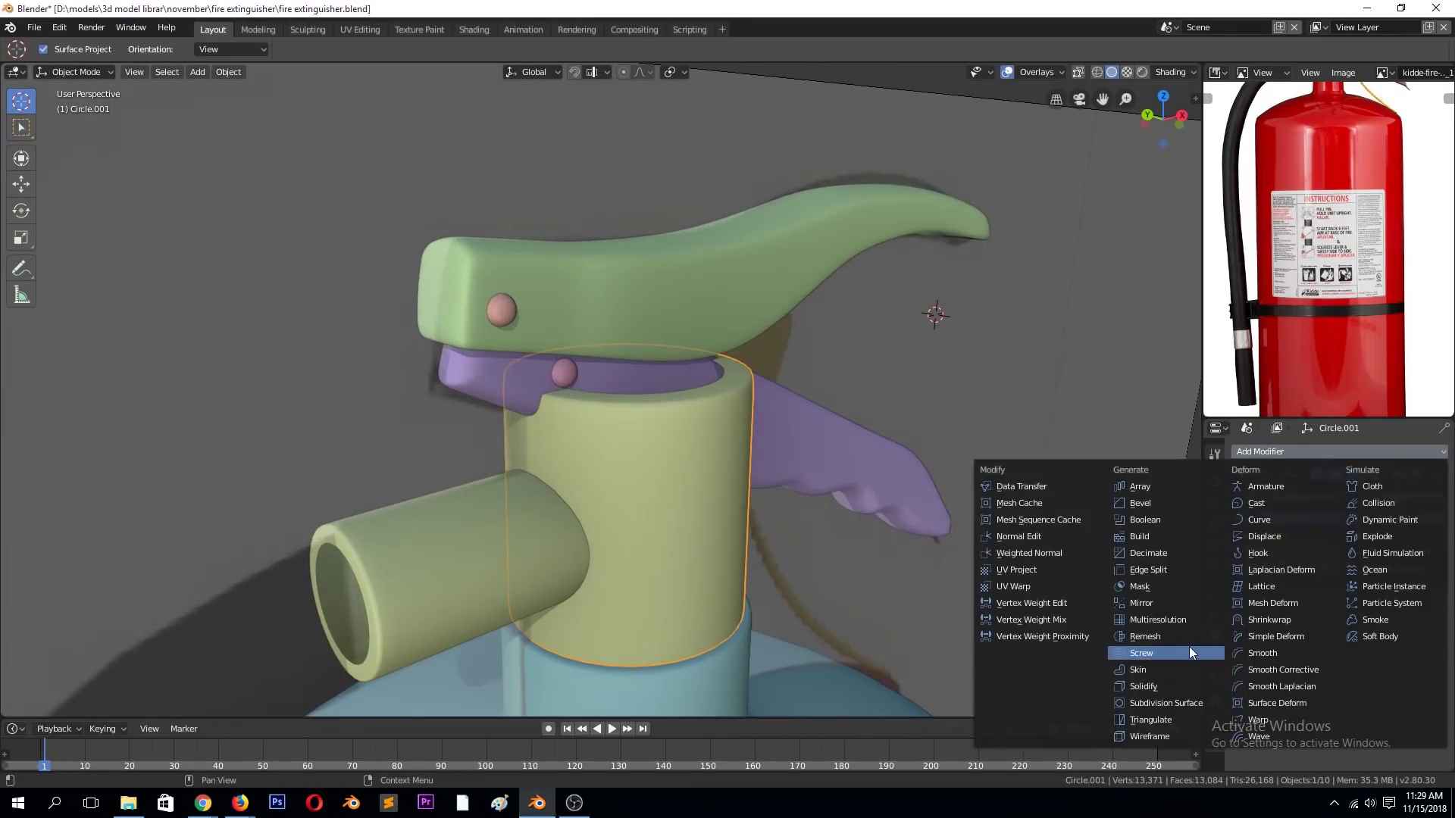
{"action": "left_click", "coordinate": [1163, 519]}
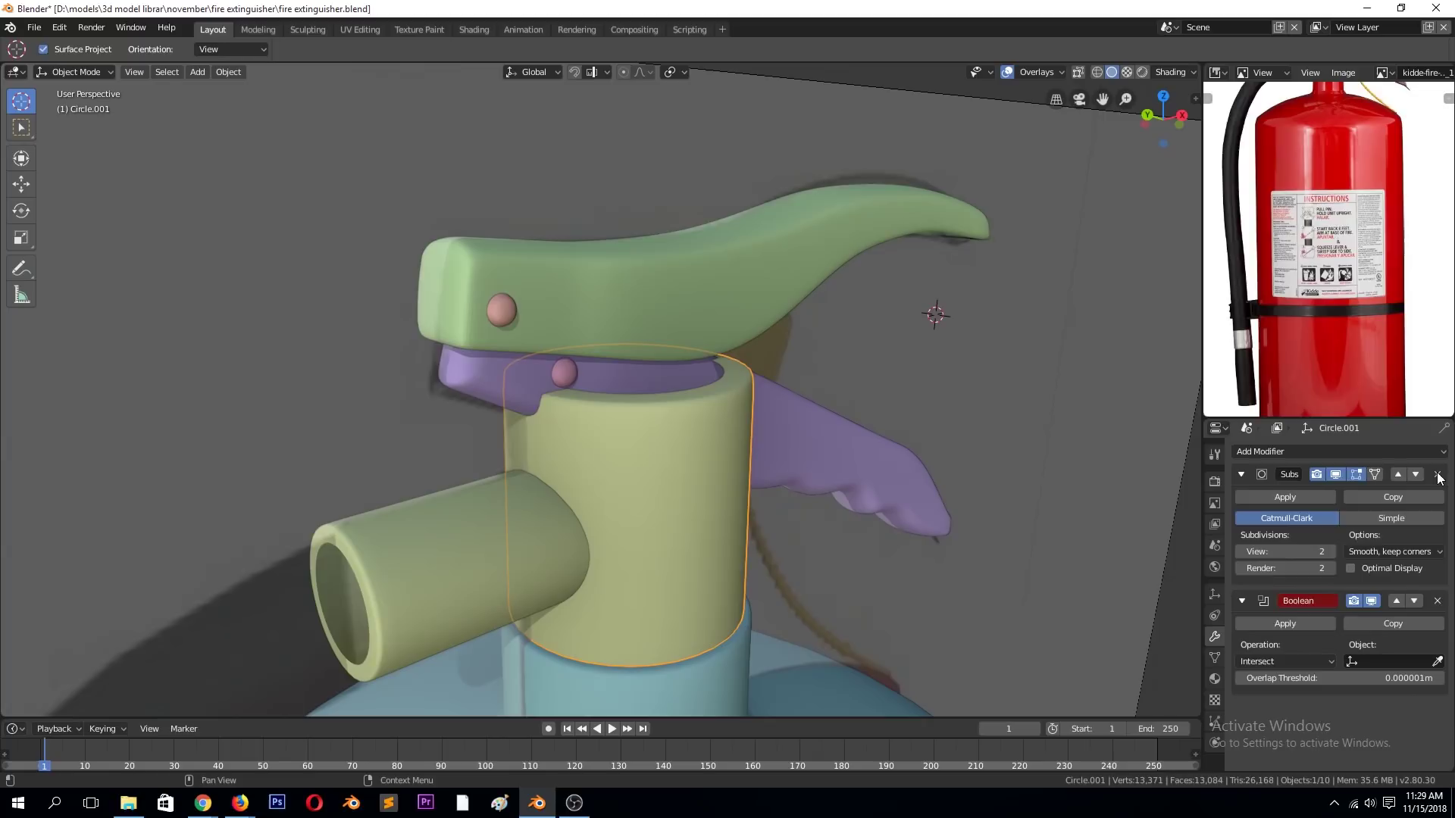
{"action": "left_click_drag", "start_coordinate": [1438, 478], "coordinate": [1346, 591]}
{"action": "left_click", "coordinate": [661, 543]}
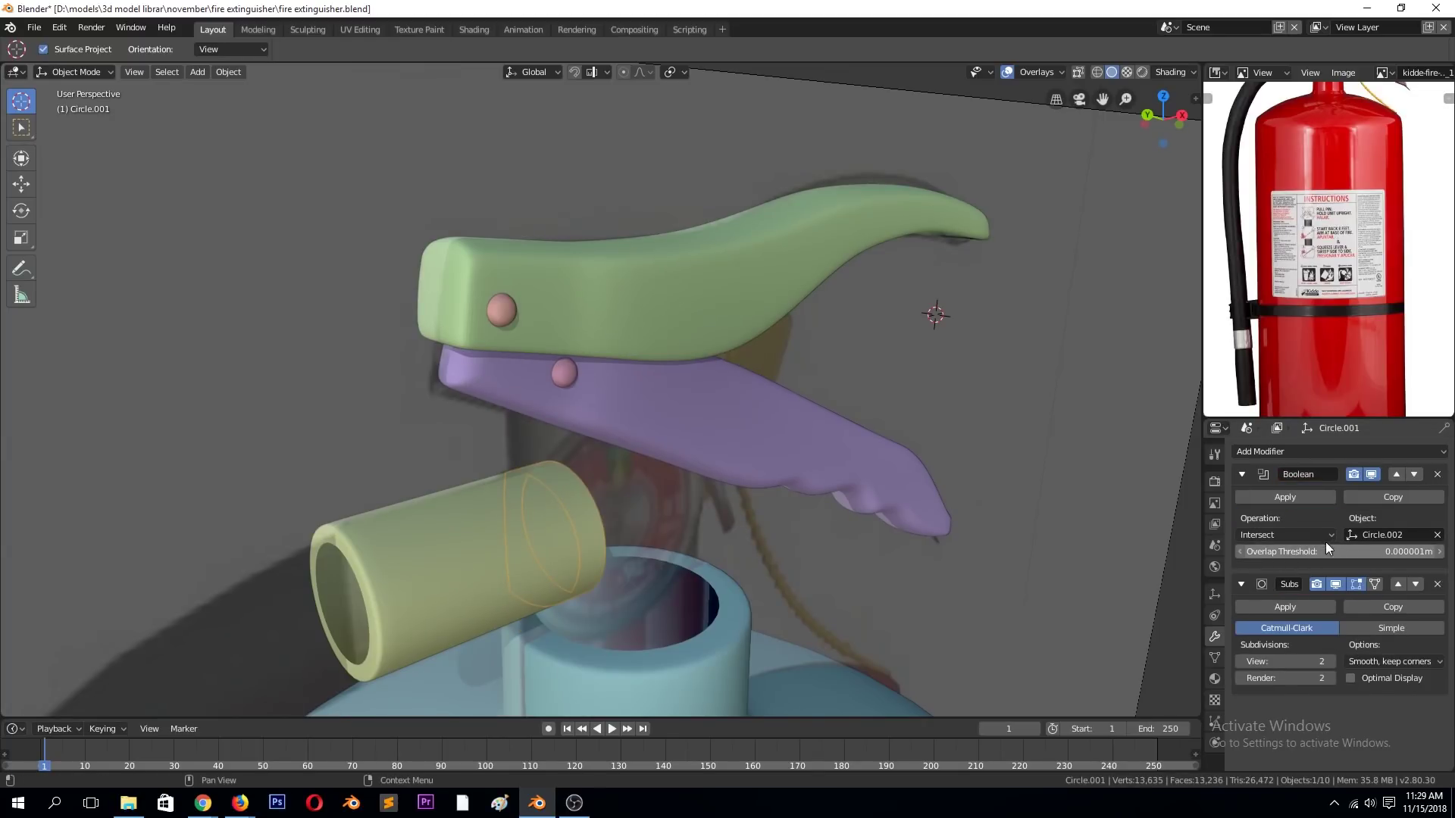
{"action": "left_click", "coordinate": [1287, 535]}
{"action": "left_click", "coordinate": [1286, 518]}
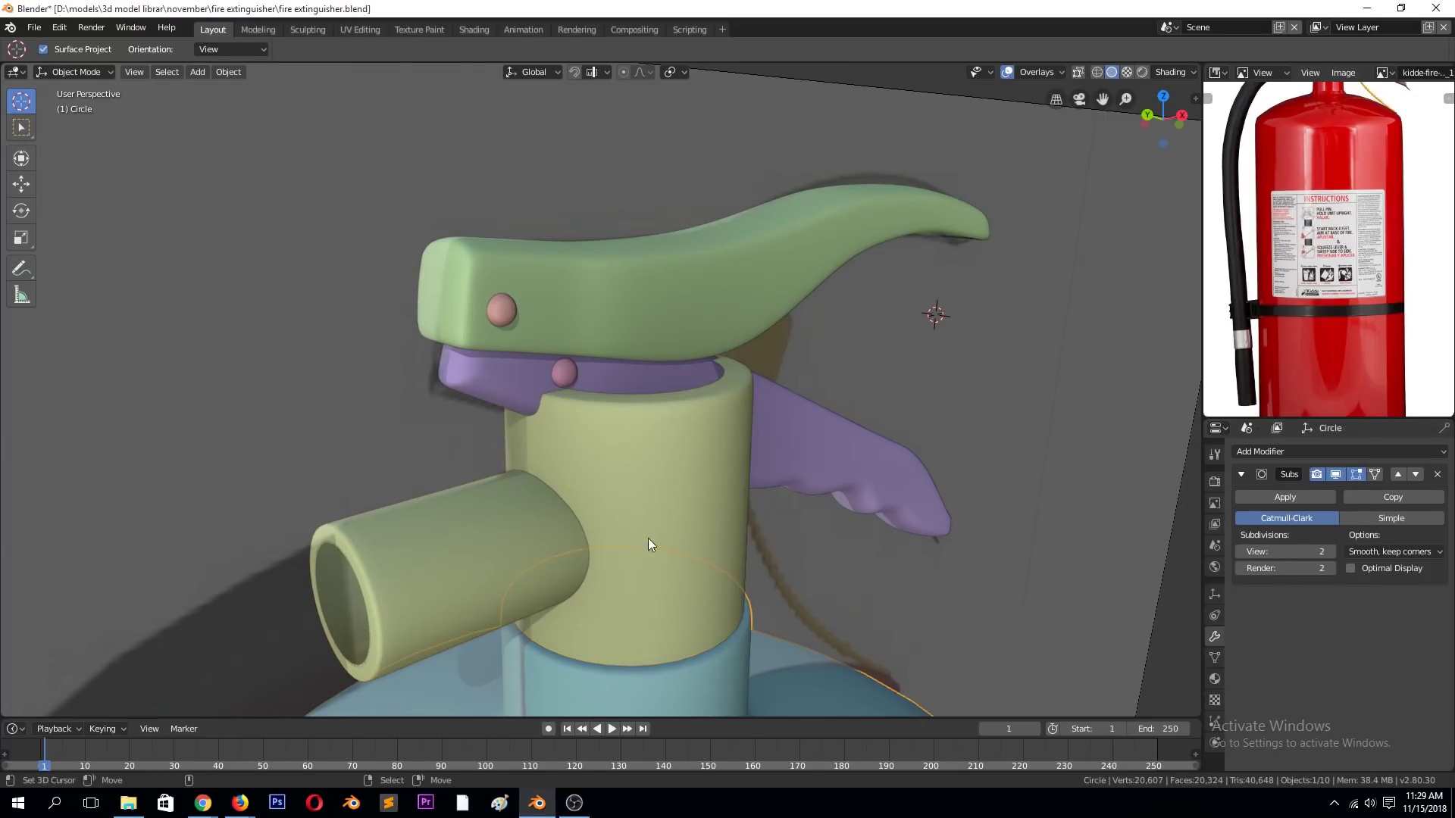
- Inspect the neck in Edit Mode, then undo the Boolean setup
{"action": "left_click", "coordinate": [474, 577]}
{"action": "left_click", "coordinate": [565, 552]}
{"action": "key", "text": "Tab"}
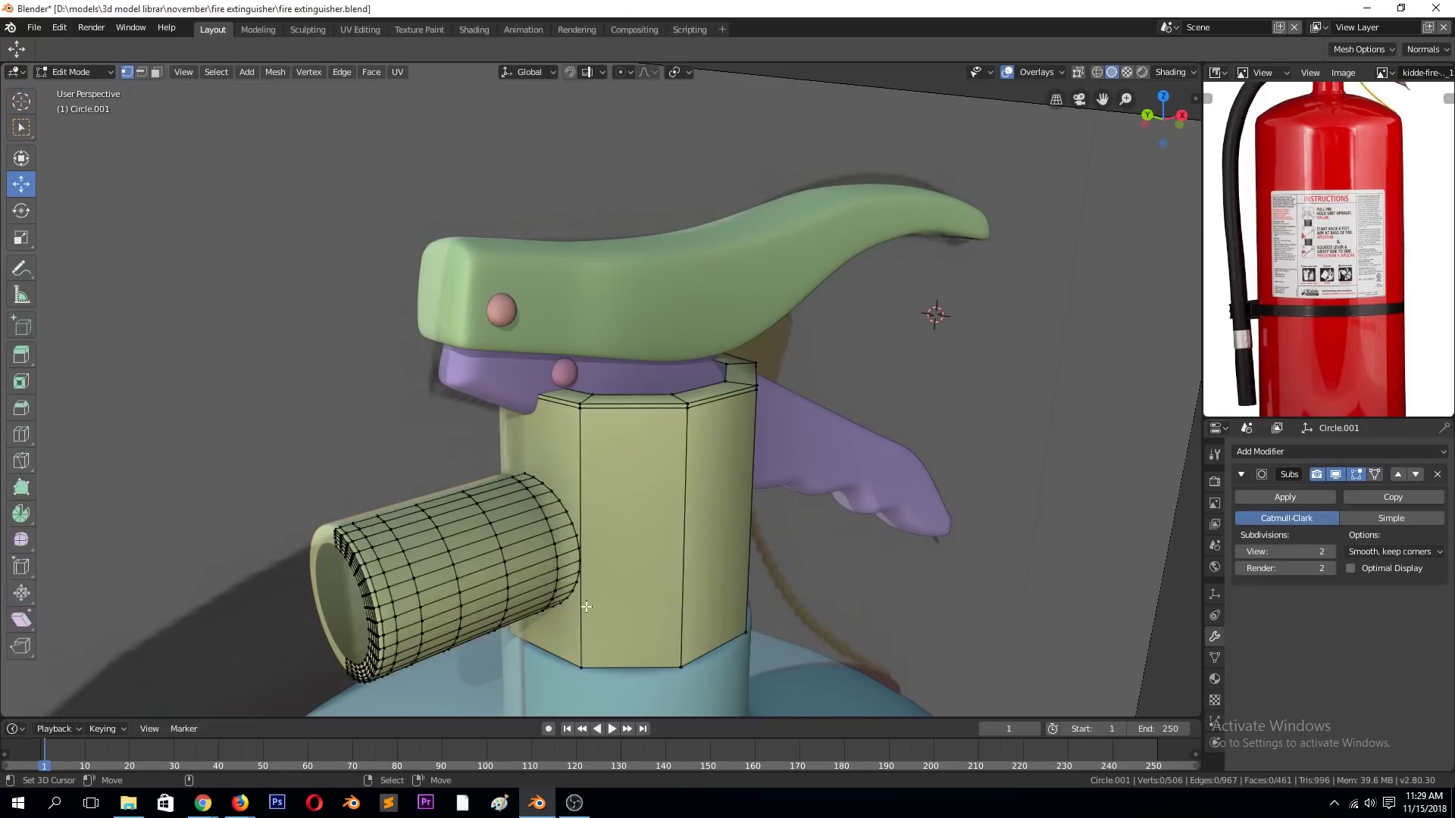
{"action": "middle_click_drag", "start_coordinate": [564, 553], "coordinate": [598, 587], "text": "ctrl"}
{"action": "key", "text": "Tab"}
{"action": "key", "text": "ctrl+z"}
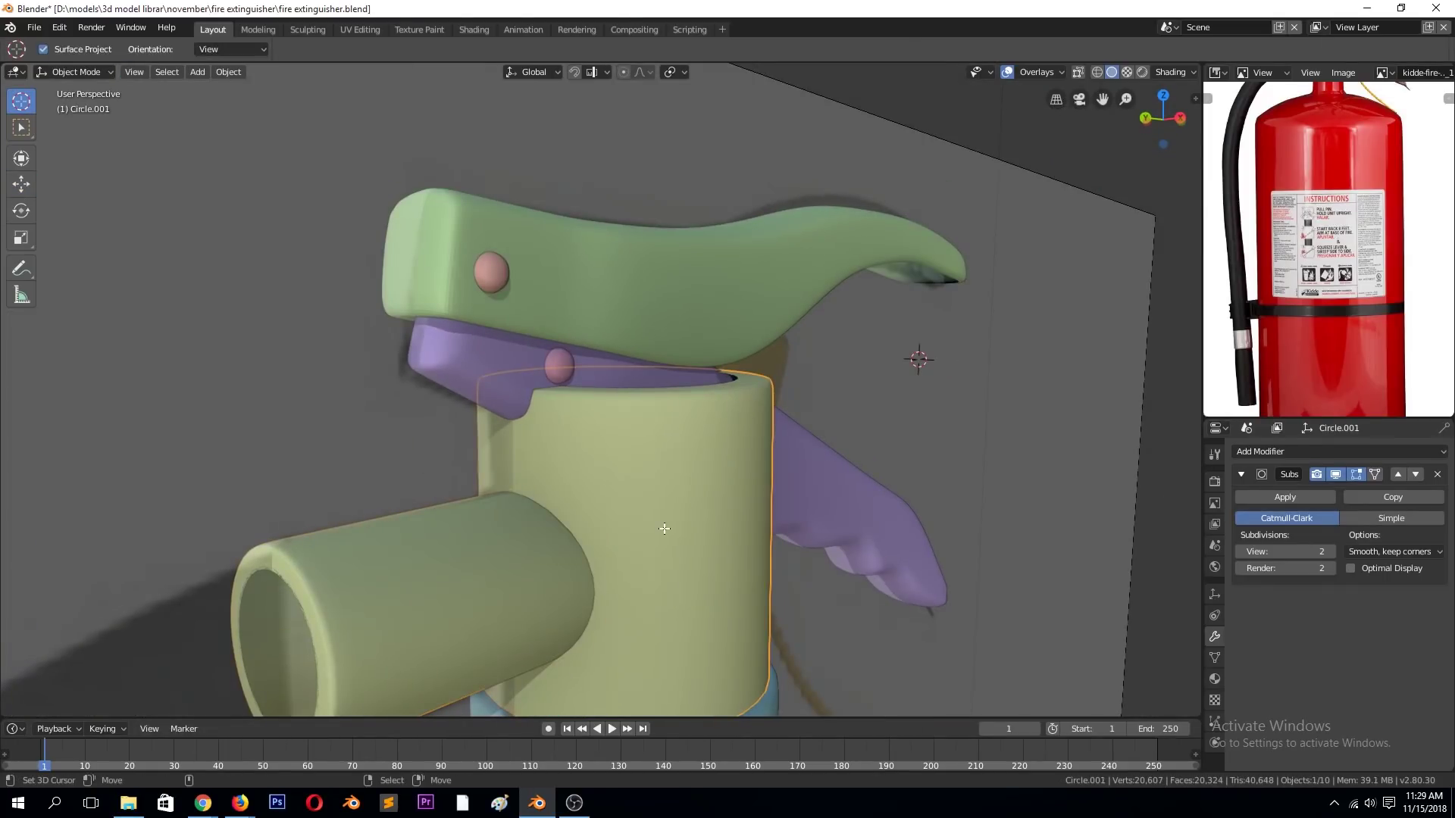
{"action": "key", "text": "ctrl+z"}
- Re-add a Union Boolean with the sideways pipe on the neck and apply it
{"action": "left_click", "coordinate": [668, 539]}
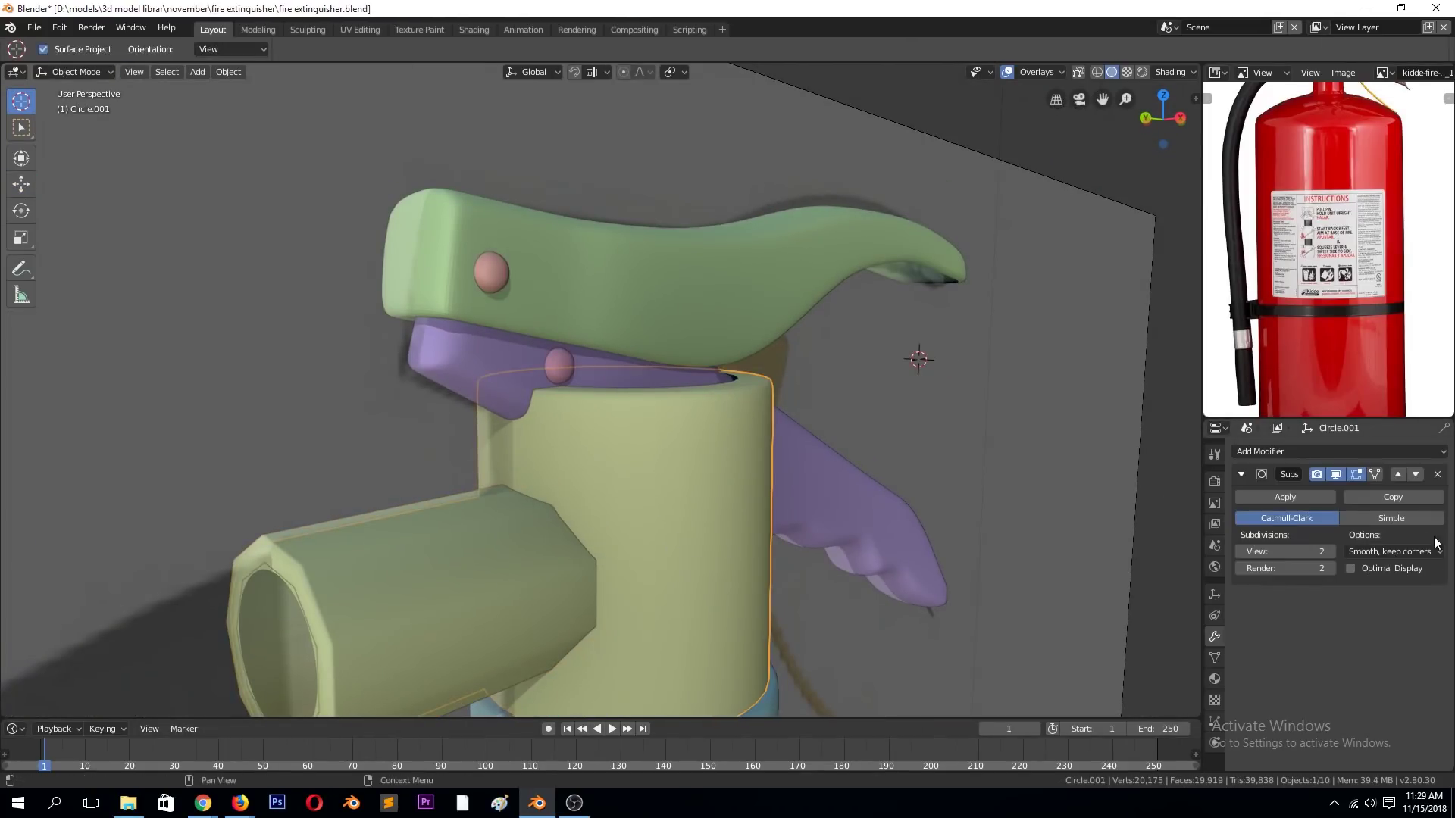
{"action": "left_click", "coordinate": [1432, 453]}
{"action": "left_click", "coordinate": [1144, 520]}
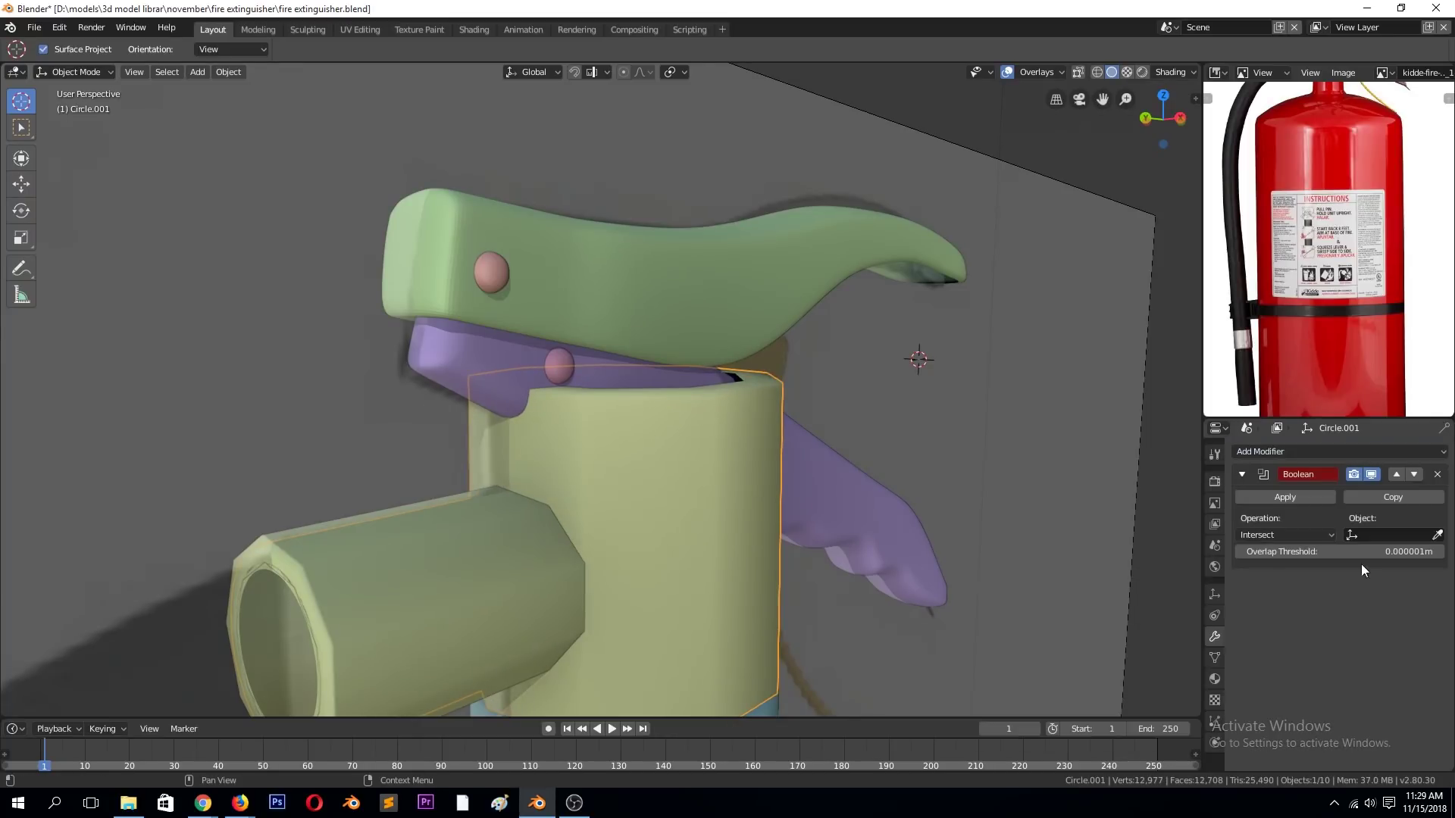
{"action": "left_click", "coordinate": [1438, 535]}
{"action": "left_click", "coordinate": [679, 674]}
{"action": "left_click", "coordinate": [1287, 534]}
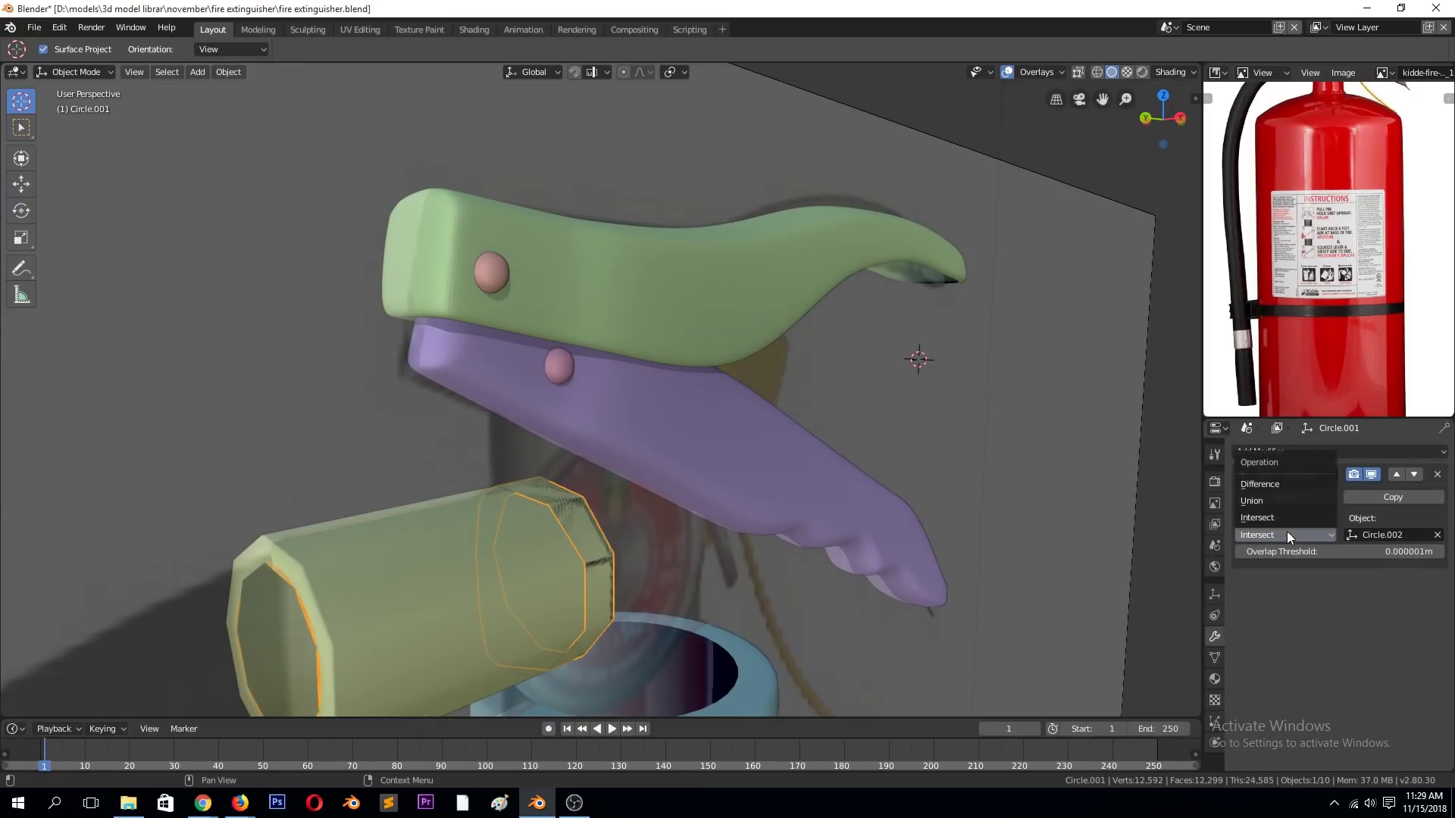
{"action": "left_click", "coordinate": [1282, 500]}
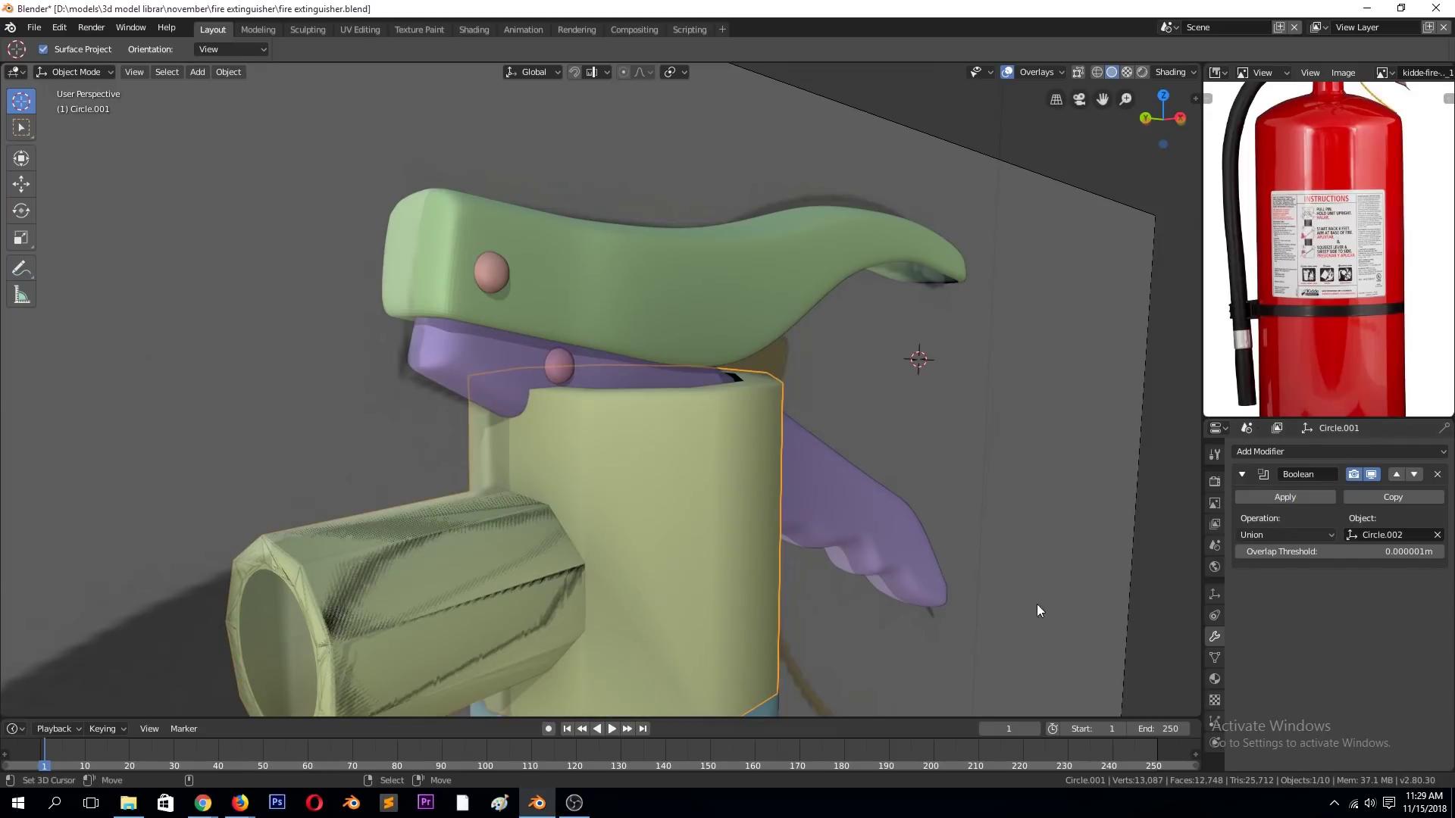
{"action": "left_click", "coordinate": [1285, 498]}
- Inspect the merged neck's join in Edit Mode, selecting a nozzle edge loop
{"action": "key", "text": "Tab"}
{"action": "mouse_move", "coordinate": [416, 603]}
{"action": "middle_mouse_down"}
{"action": "mouse_move", "coordinate": [574, 585]}
{"action": "mouse_move", "coordinate": [386, 461]}
{"action": "mouse_move", "coordinate": [622, 543]}
{"action": "mouse_move", "coordinate": [520, 516]}
{"action": "middle_mouse_up"}
{"action": "key", "text": "Tab"}
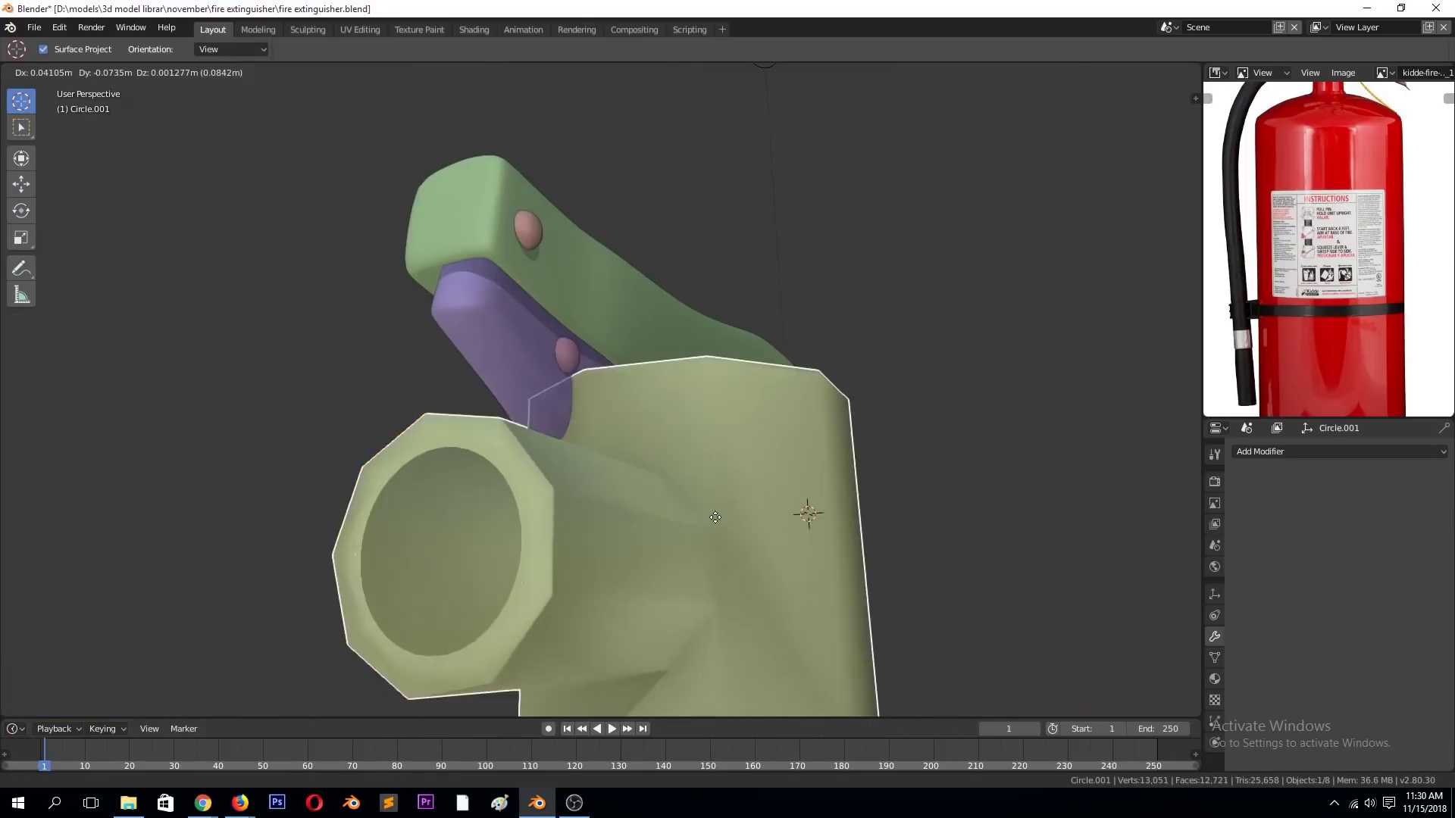
{"action": "key", "text": "Tab"}
{"action": "mouse_move", "coordinate": [411, 559]}
{"action": "middle_mouse_down"}
{"action": "mouse_move", "coordinate": [364, 594]}
{"action": "mouse_move", "coordinate": [806, 373]}
{"action": "mouse_move", "coordinate": [554, 515]}
{"action": "middle_mouse_up"}
{"action": "left_click", "coordinate": [650, 458], "text": "alt"}
{"action": "key", "text": "Tab"}
{"action": "key", "text": "Tab"}
{"action": "key", "text": "ctrl+1"}
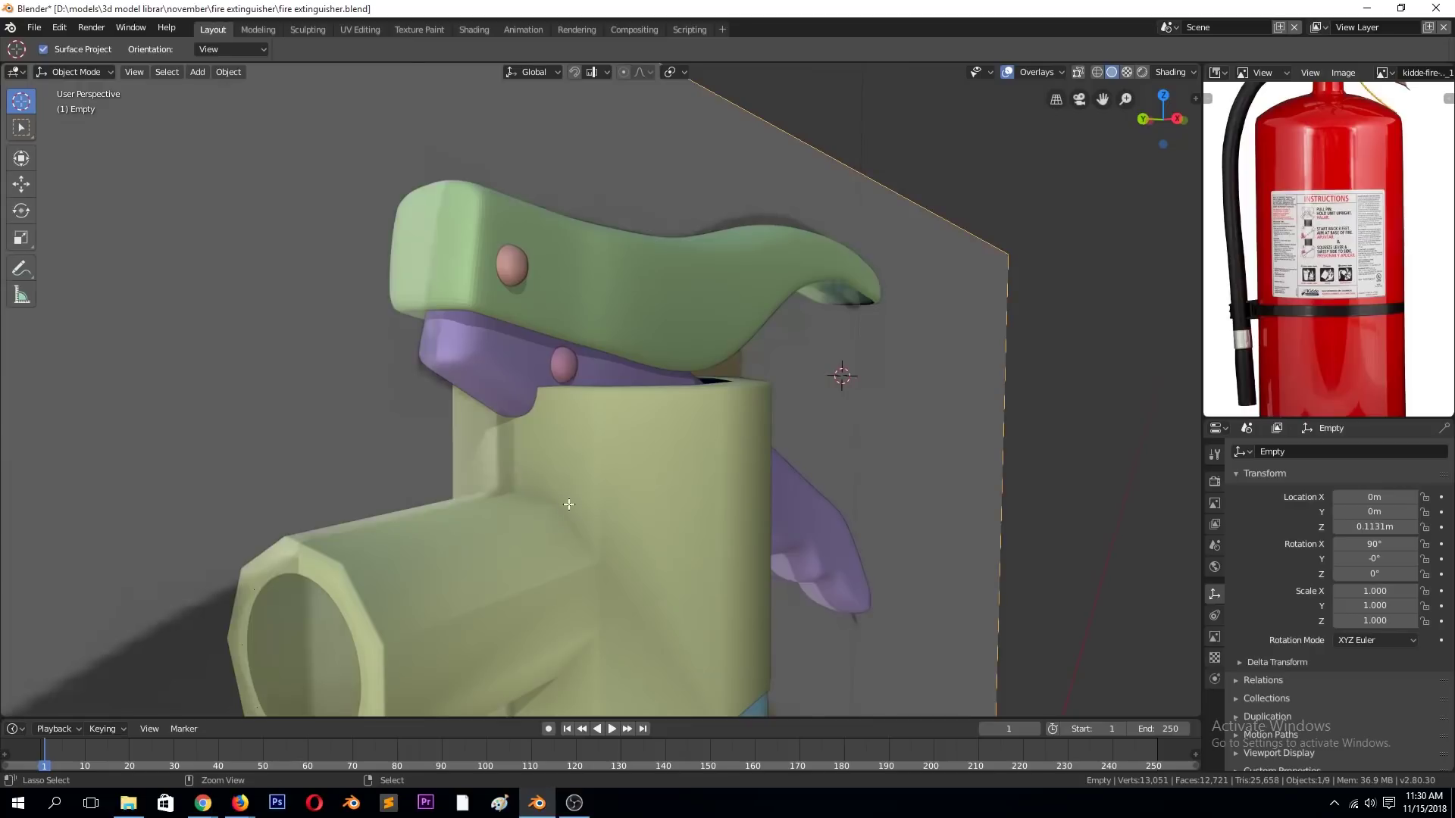
- Try duplicating the pipe, then undo back to before the merge
{"action": "key", "text": "Tab"}
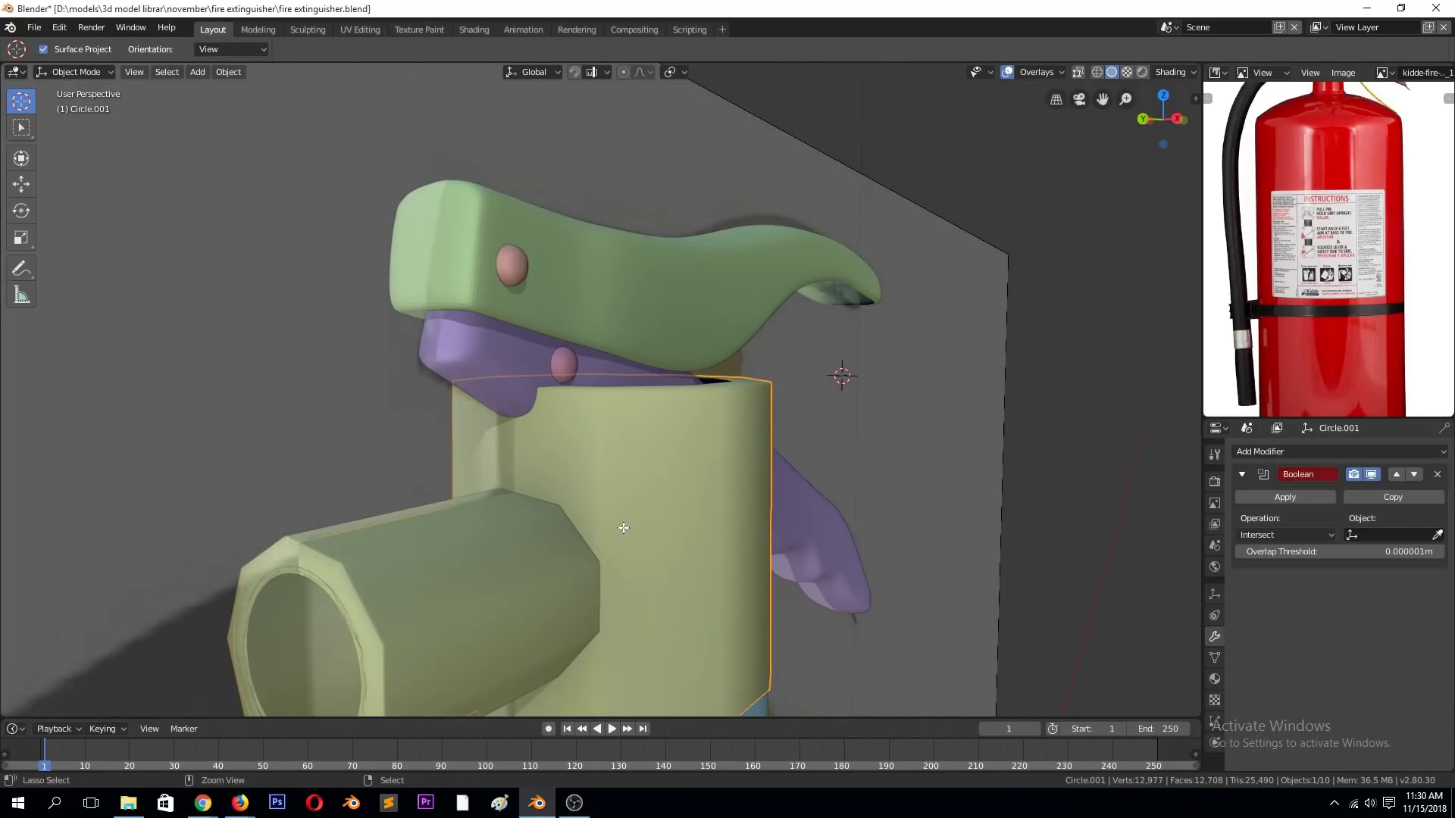
{"action": "left_click", "coordinate": [520, 552]}
{"action": "key", "text": "shift+d"}
{"action": "key", "text": "Escape"}
{"action": "key", "text": "ctrl+z"}
{"action": "key", "text": "Tab"}
{"action": "key", "text": "Tab"}
{"action": "key", "text": "ctrl+z"}
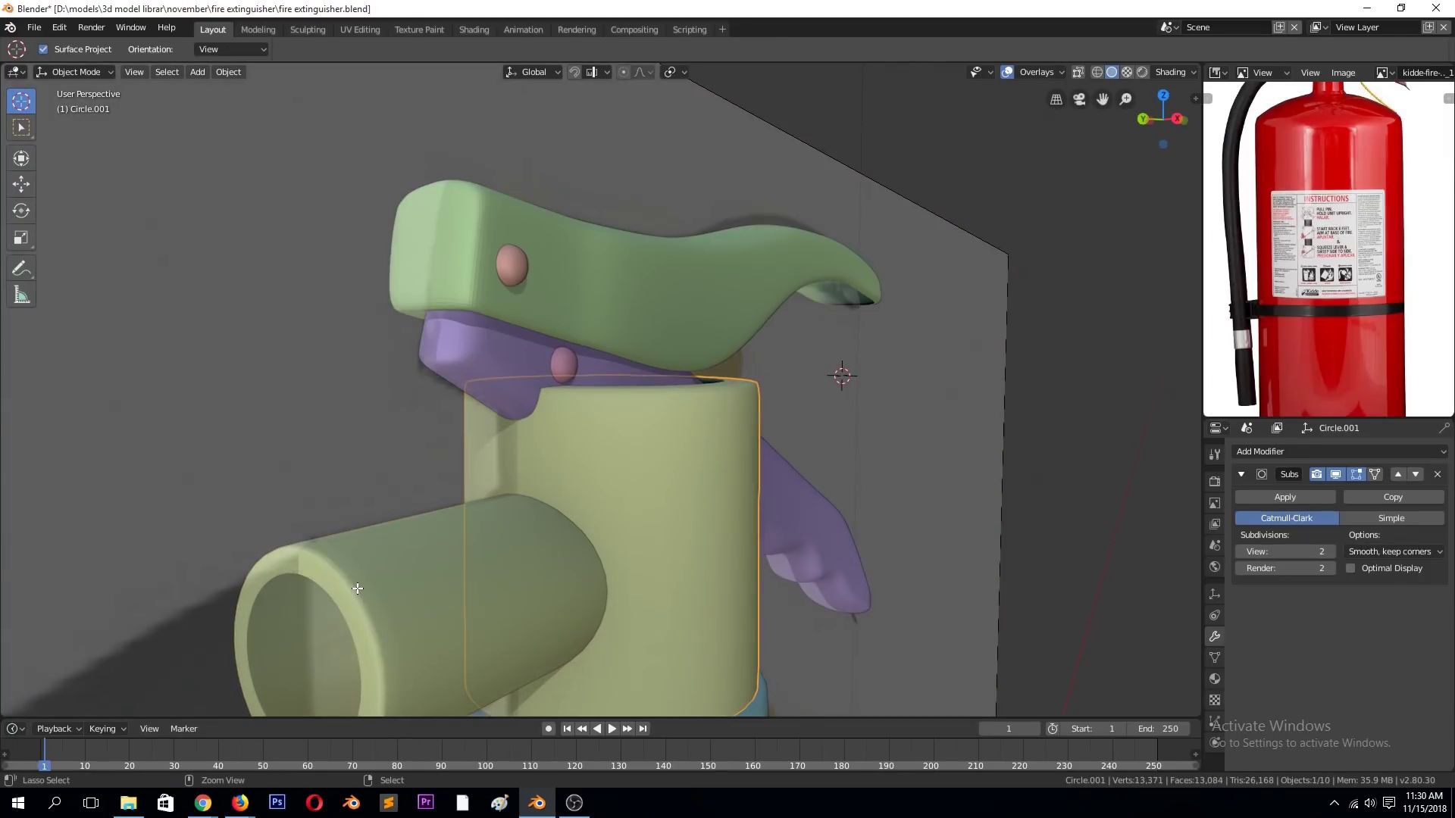
{"action": "key", "text": "ctrl+z"}
{"action": "key", "text": "ctrl+z"}
{"action": "key", "text": "ctrl+shift+z"}
{"action": "key", "text": "ctrl+shift+z"}
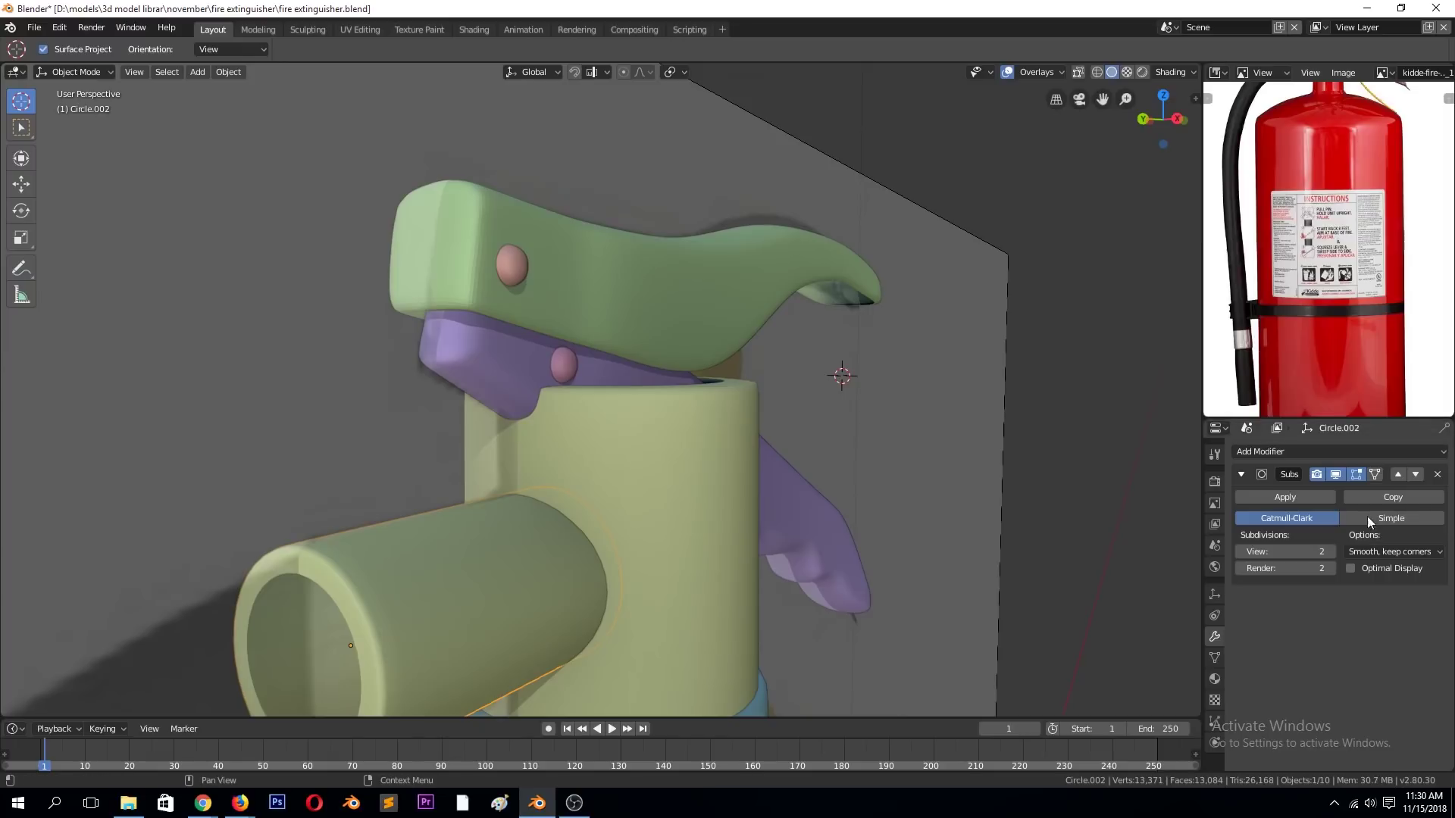
{"action": "key", "text": "ctrl+z"}
- Remove the neck's subdivision, then add and apply a Union Boolean with the pipe
{"action": "left_click", "coordinate": [489, 416]}
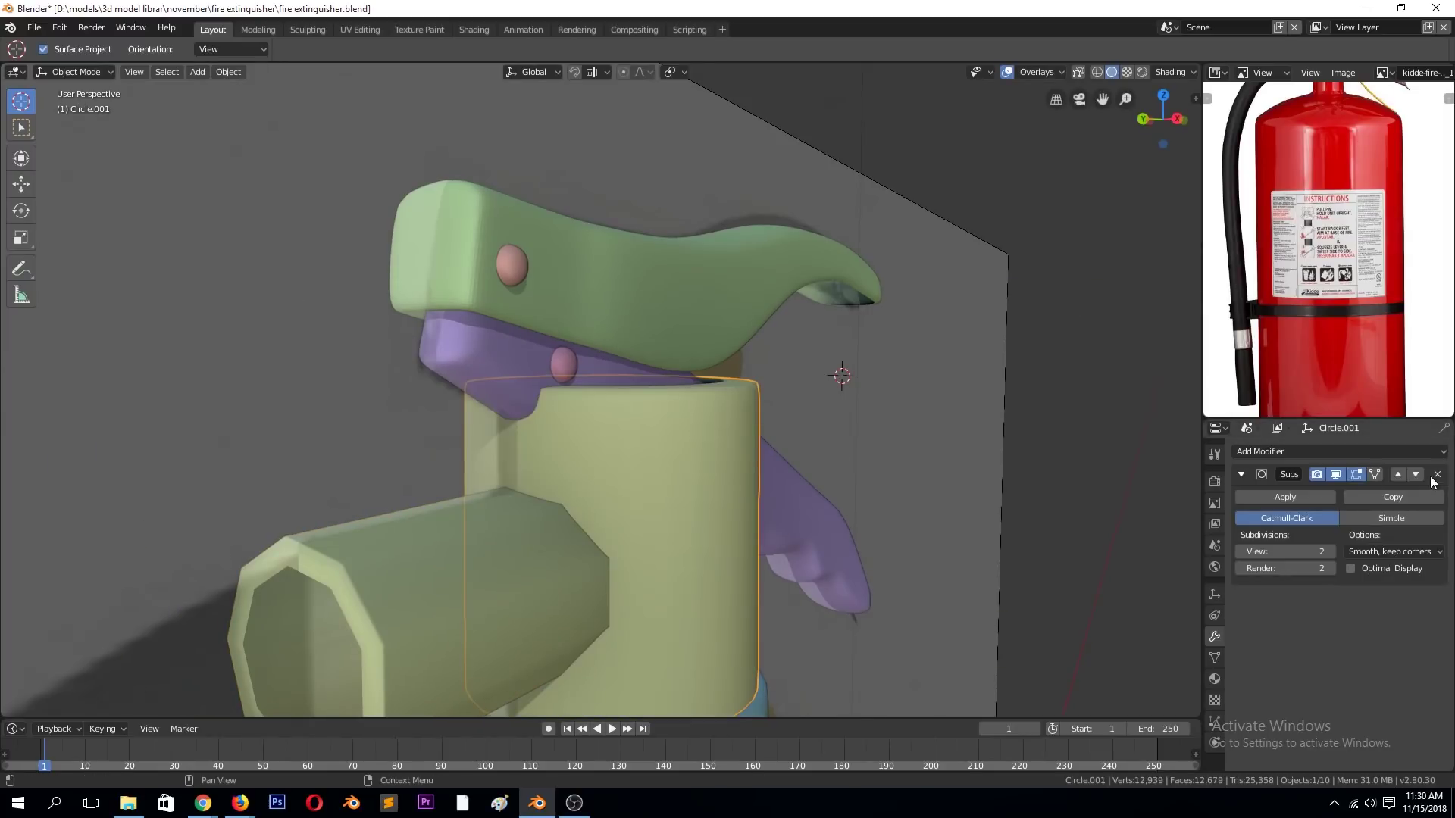
{"action": "left_click", "coordinate": [1436, 474]}
{"action": "left_click", "coordinate": [1340, 452]}
{"action": "left_click", "coordinate": [1148, 537]}
{"action": "left_click", "coordinate": [1436, 535]}
{"action": "left_click", "coordinate": [899, 575]}
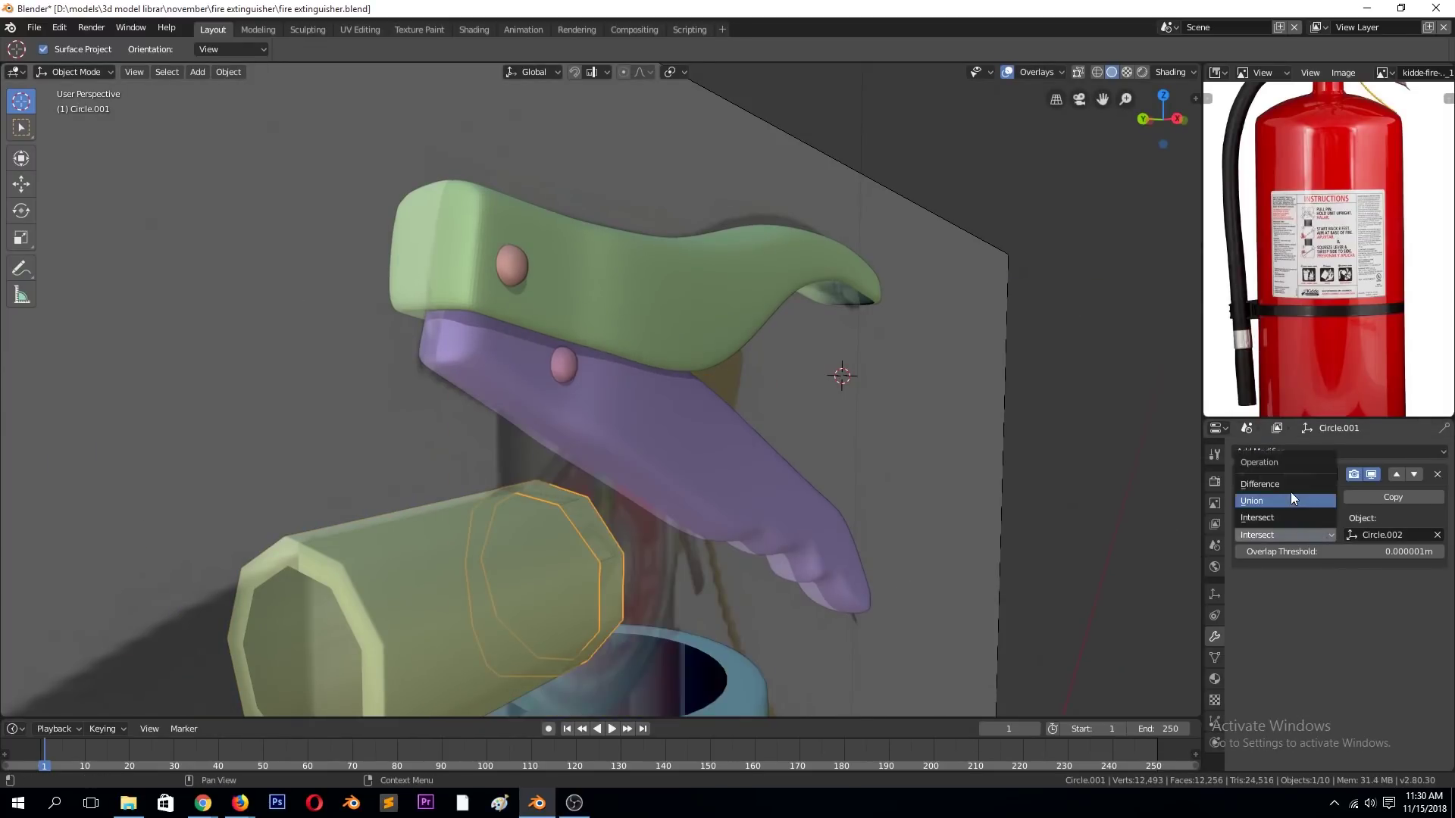
{"action": "left_click", "coordinate": [1291, 498]}
{"action": "left_click", "coordinate": [506, 642]}
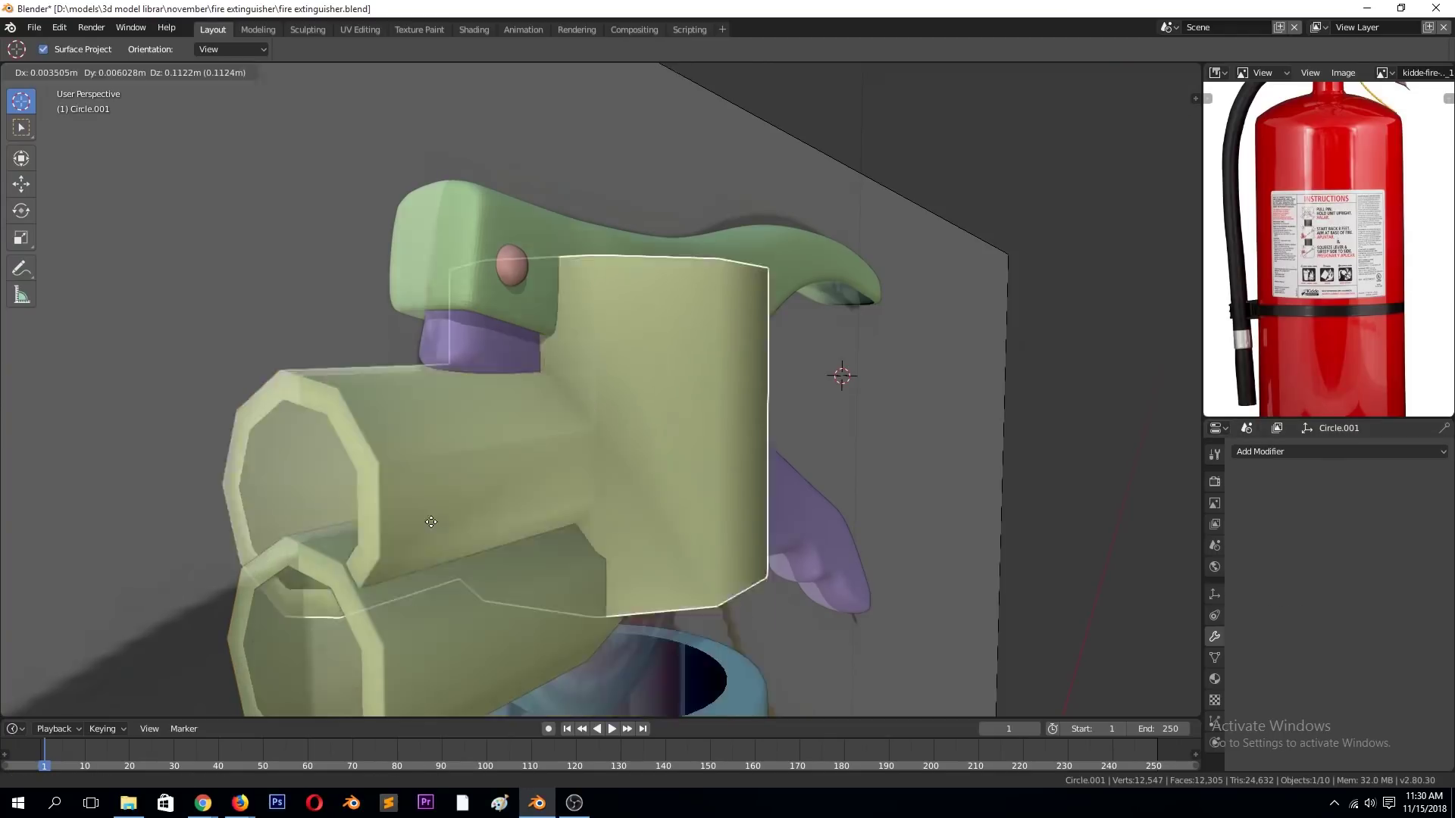
- Hide the separate pipe and orbit around the merged neck
{"action": "key", "text": "h"}
{"action": "left_click", "coordinate": [568, 482]}
{"action": "mouse_move", "coordinate": [618, 523]}
{"action": "middle_mouse_down"}
{"action": "mouse_move", "coordinate": [642, 581]}
{"action": "mouse_move", "coordinate": [593, 583]}
{"action": "middle_mouse_up"}
- Isolate the merged junction piece and add a one-segment bevelled loop cut around its neck
{"action": "key", "text": "shift+h"}
{"action": "key", "text": "Tab"}
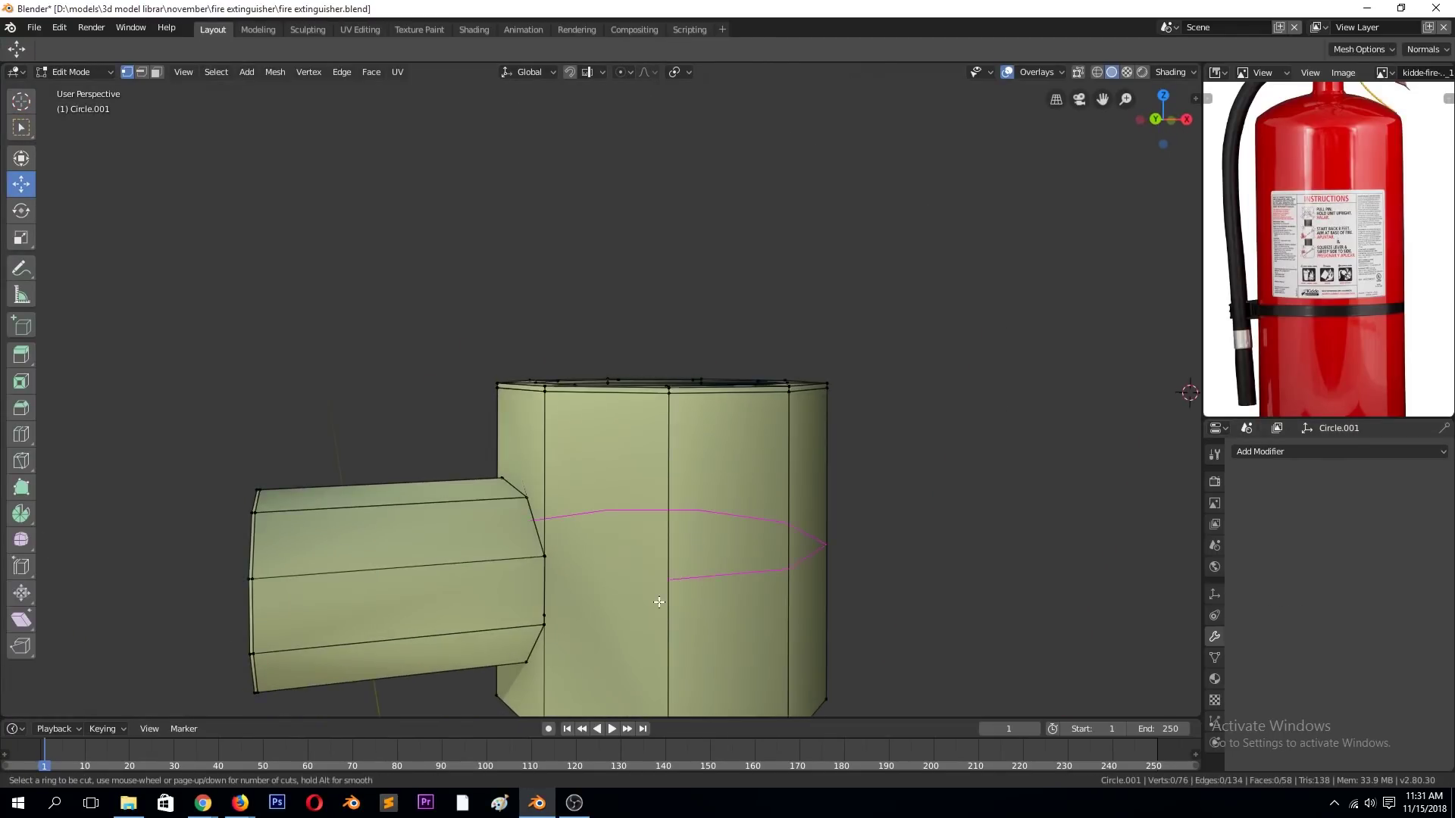
{"action": "left_click", "coordinate": [658, 602]}
{"action": "key", "text": "ctrl+b"}
{"action": "left_click", "coordinate": [801, 667]}
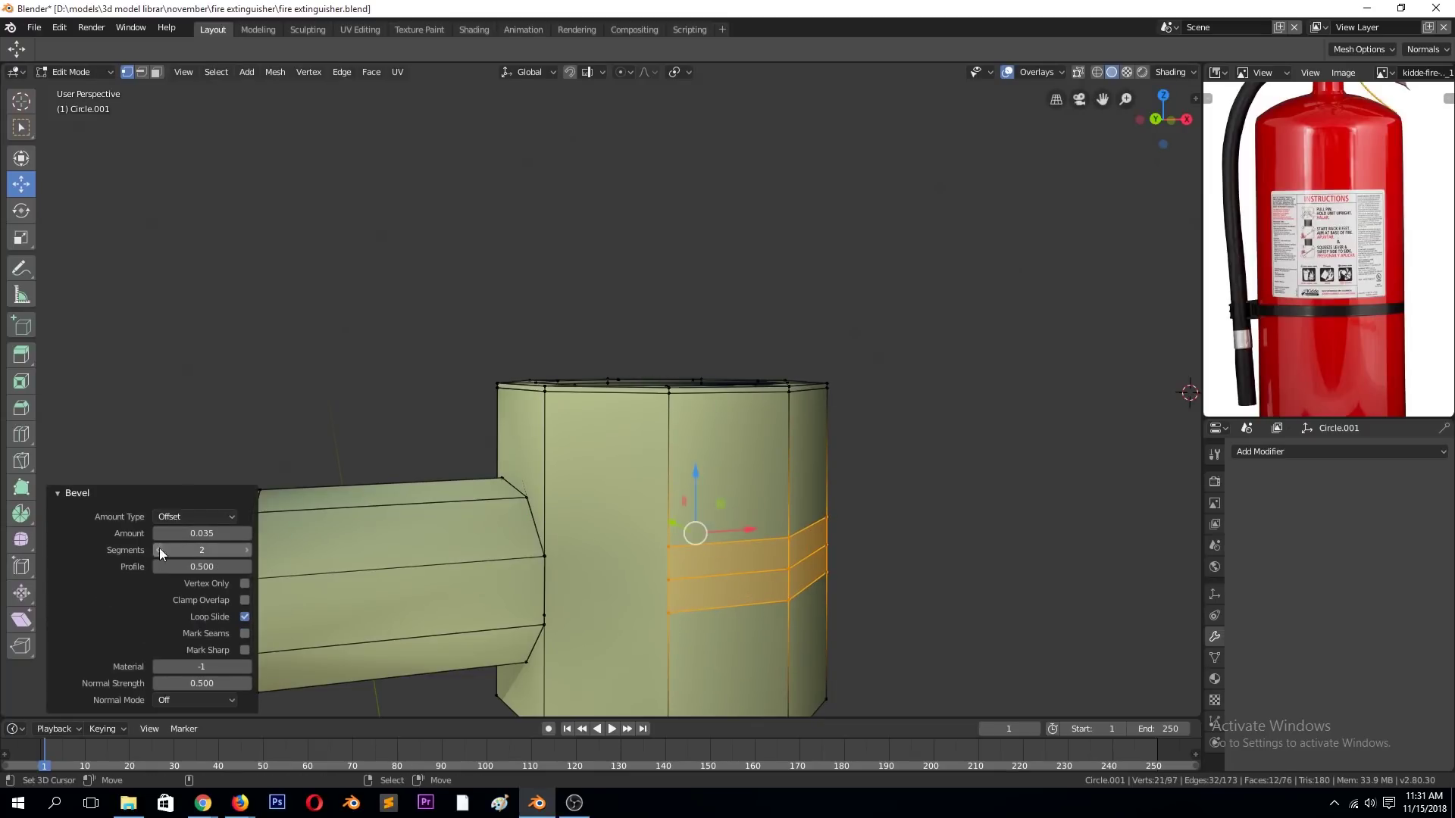
{"action": "left_click", "coordinate": [158, 550]}
- Select the whole mesh and remove doubles with a raised merge distance
{"action": "key", "text": "alt+a"}
{"action": "key", "text": "a"}
{"action": "scroll", "coordinate": [523, 606], "scroll_direction": "up", "scroll_amount": 1}
{"action": "right_click", "coordinate": [538, 616]}
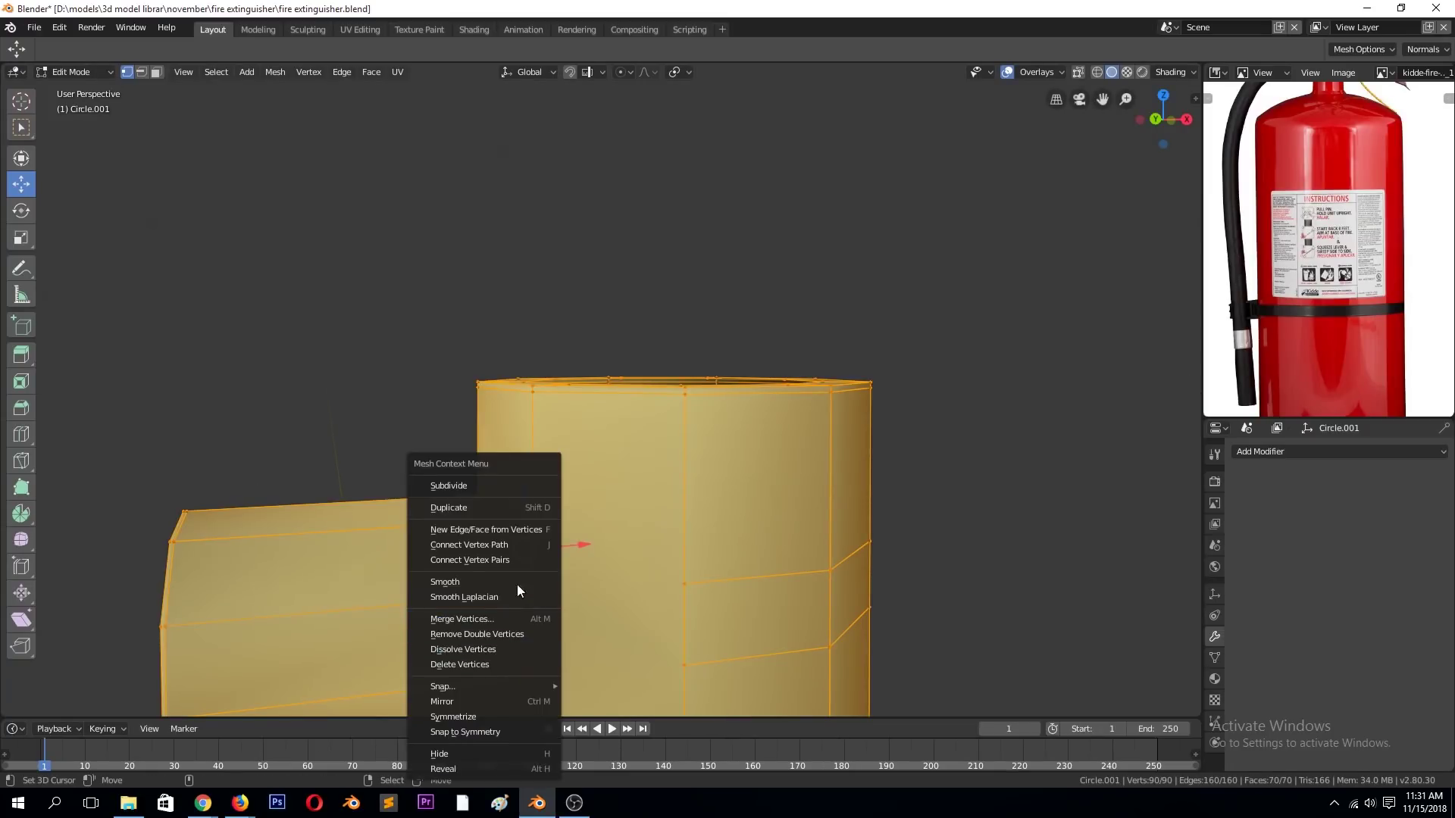
{"action": "left_click", "coordinate": [484, 633]}
{"action": "left_click_drag", "start_coordinate": [237, 681], "coordinate": [303, 681]}
{"action": "middle_click_drag", "start_coordinate": [682, 454], "coordinate": [723, 437]}
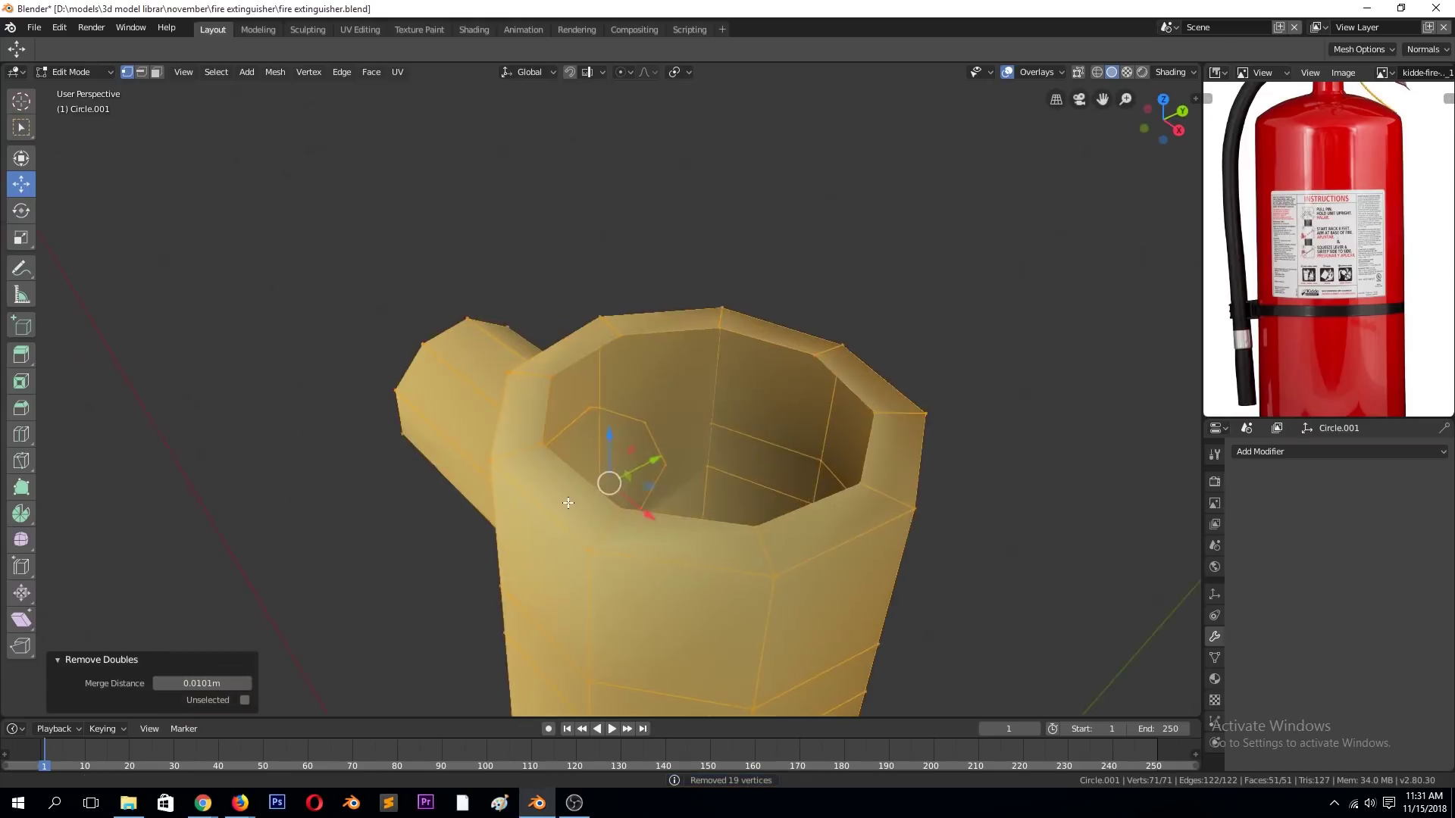
- Merge a stray vertex at the pipe junction with its neighbours
{"action": "left_click", "coordinate": [705, 576]}
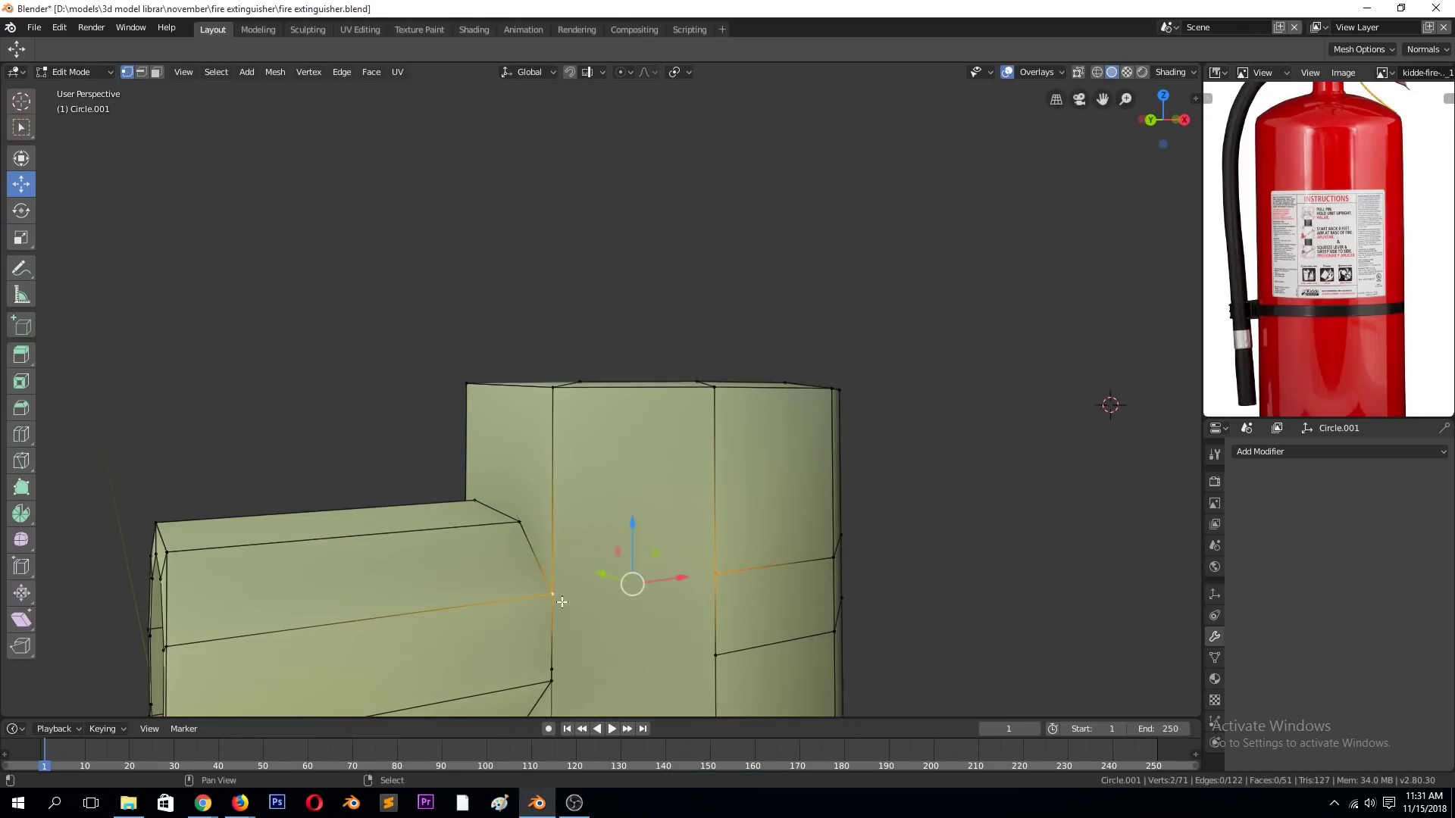
{"action": "right_click", "coordinate": [557, 667]}
{"action": "left_click", "coordinate": [566, 581]}
{"action": "scroll", "coordinate": [555, 646], "scroll_direction": "down", "scroll_amount": 4}
{"action": "mouse_move", "coordinate": [556, 646]}
{"action": "middle_mouse_down"}
{"action": "mouse_move", "coordinate": [737, 578]}
{"action": "mouse_move", "coordinate": [731, 559]}
{"action": "mouse_move", "coordinate": [695, 636]}
{"action": "mouse_move", "coordinate": [574, 617]}
{"action": "mouse_move", "coordinate": [682, 553]}
{"action": "mouse_move", "coordinate": [629, 598]}
{"action": "mouse_move", "coordinate": [649, 633]}
{"action": "mouse_move", "coordinate": [691, 649]}
{"action": "middle_mouse_up"}
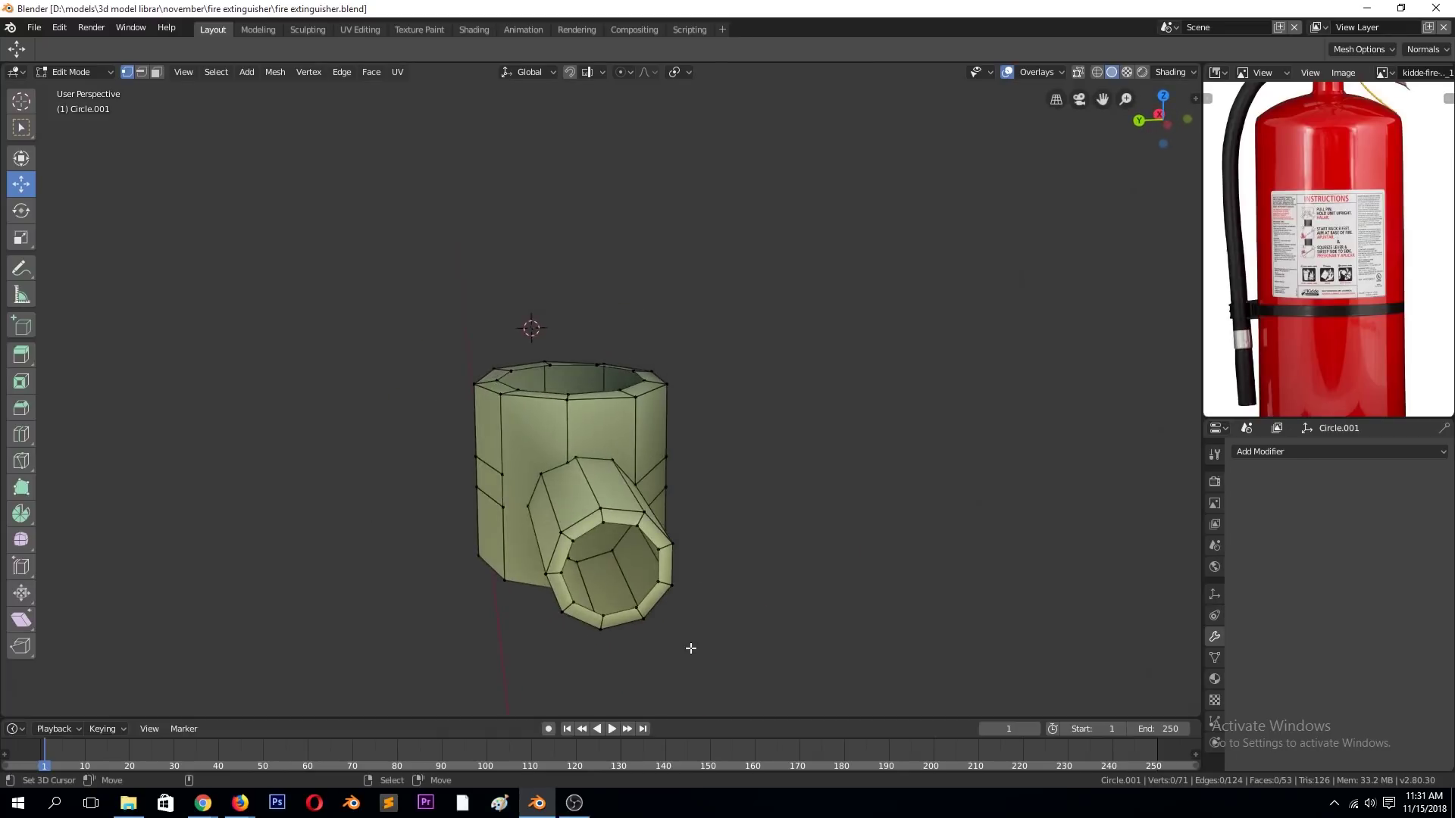
- Merge the two vertices of a junction edge at their centre
{"action": "key", "text": "KP_7"}
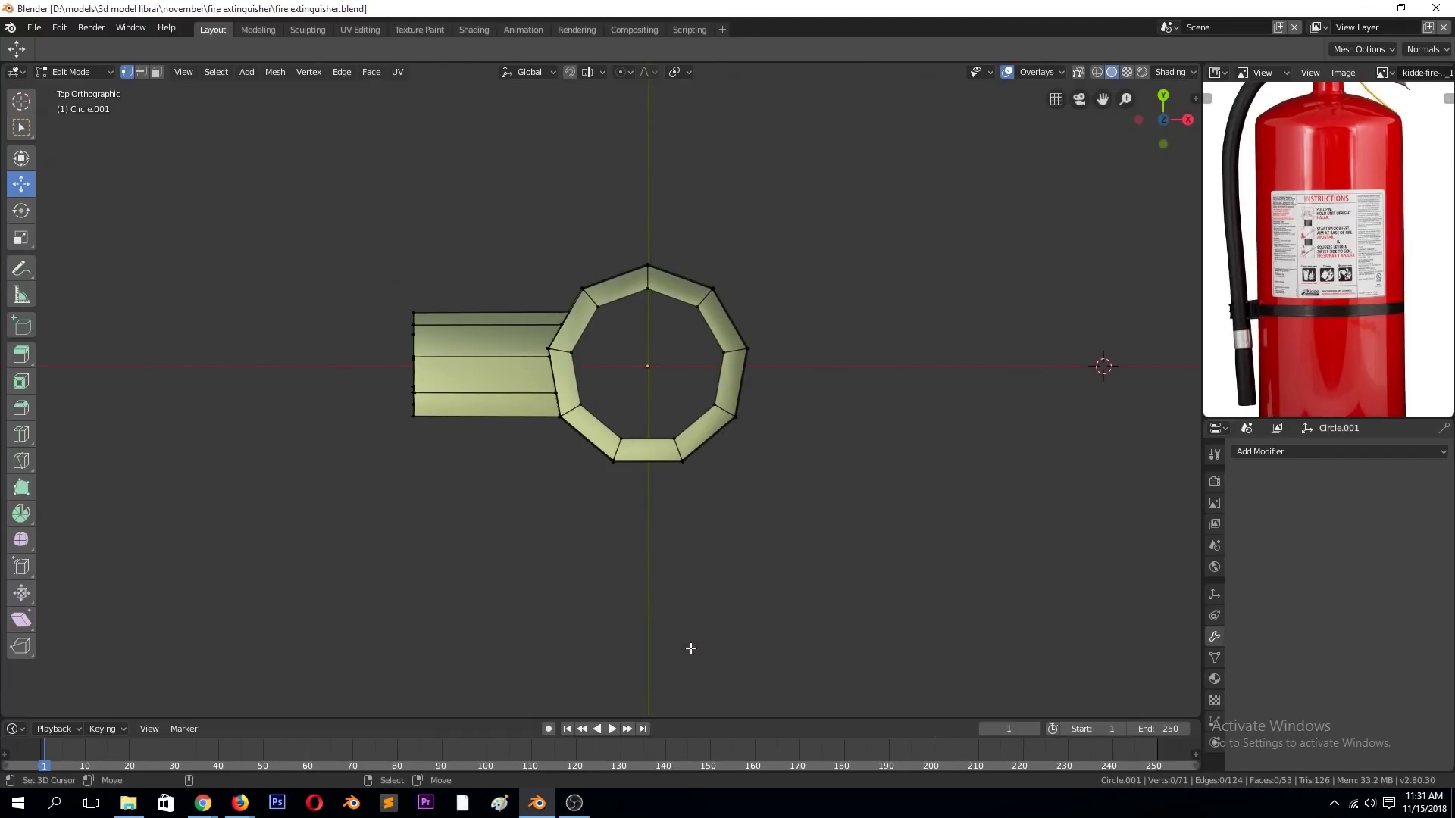
{"action": "mouse_move", "coordinate": [713, 627]}
{"action": "middle_mouse_down"}
{"action": "mouse_move", "coordinate": [786, 483]}
{"action": "mouse_move", "coordinate": [844, 425]}
{"action": "mouse_move", "coordinate": [682, 493]}
{"action": "middle_mouse_up"}
{"action": "scroll", "coordinate": [681, 493], "scroll_direction": "up", "scroll_amount": 4}
{"action": "left_click", "coordinate": [612, 575], "text": "shift"}
{"action": "key", "text": "alt+m"}
{"action": "left_click", "coordinate": [611, 598]}
{"action": "mouse_move", "coordinate": [611, 598]}
{"action": "middle_mouse_down"}
{"action": "mouse_move", "coordinate": [486, 645]}
{"action": "mouse_move", "coordinate": [530, 636]}
{"action": "mouse_move", "coordinate": [542, 615]}
{"action": "middle_mouse_up"}
- Merge a vertex pair inside the spout at their centre and save the file
{"action": "key", "text": "alt+a"}
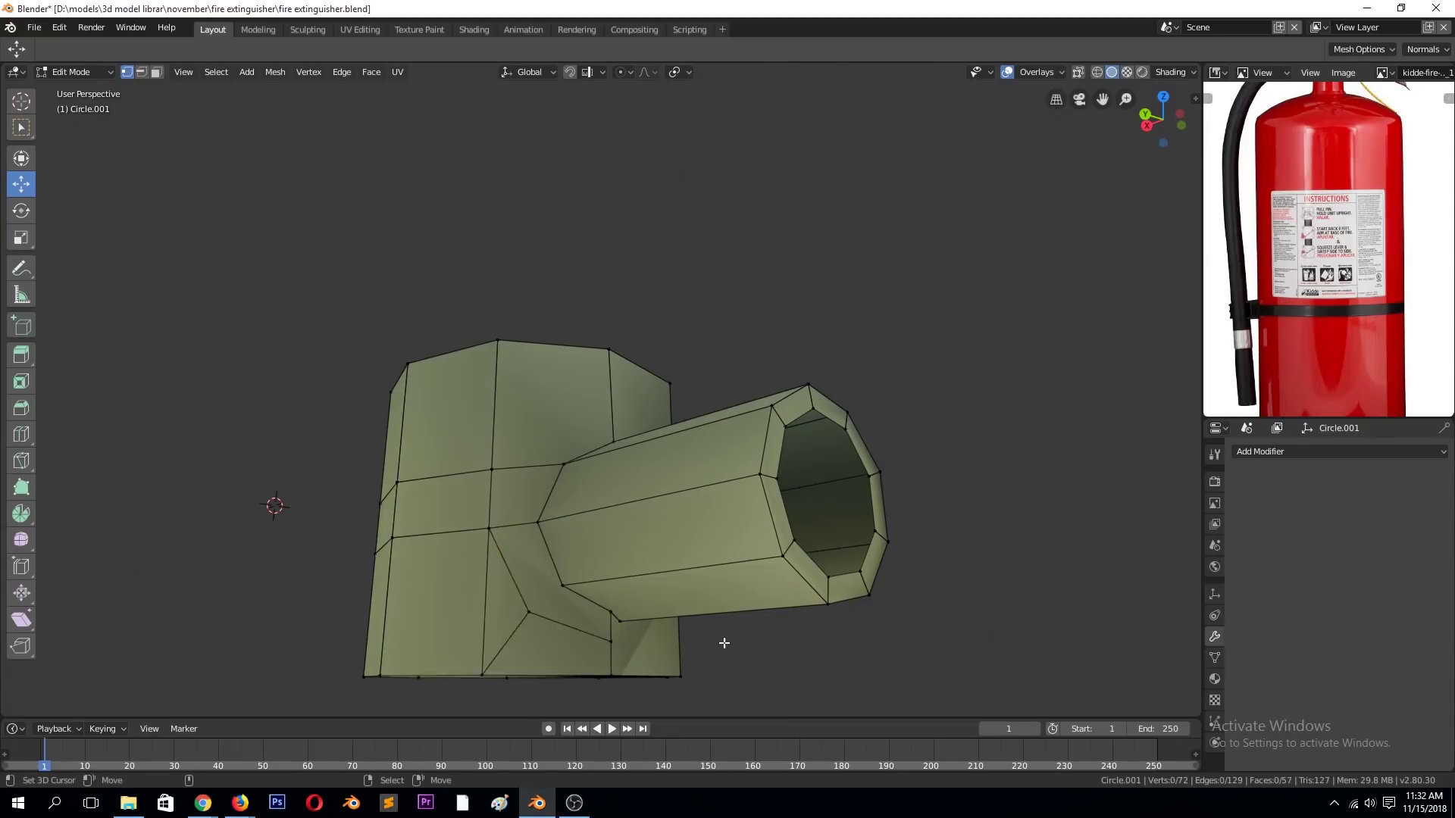
{"action": "middle_click_drag", "start_coordinate": [724, 643], "coordinate": [498, 555]}
{"action": "left_click", "coordinate": [498, 556]}
{"action": "key", "text": "alt+m"}
{"action": "left_click", "coordinate": [565, 582]}
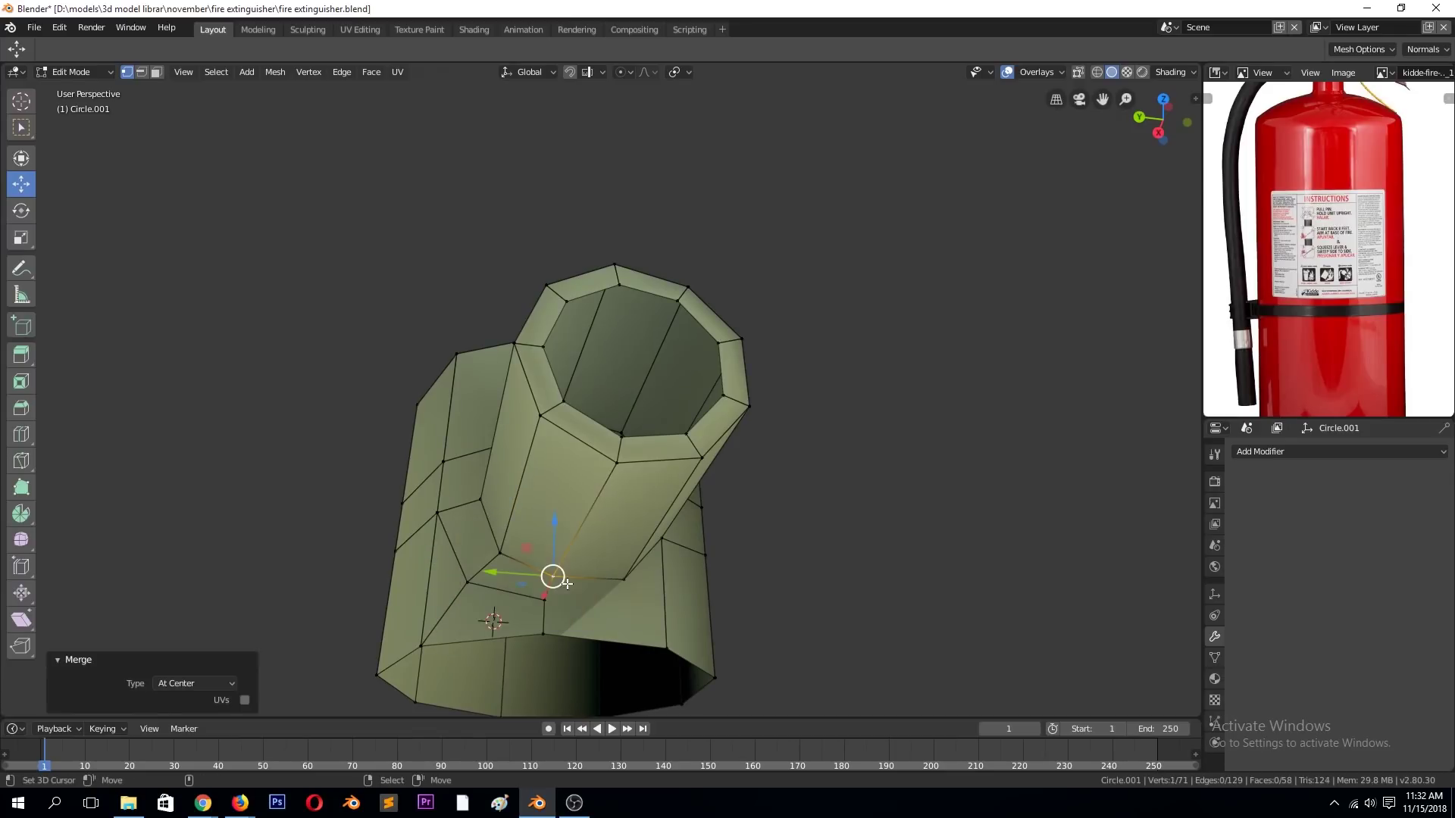
{"action": "key", "text": "alt+a"}
{"action": "mouse_move", "coordinate": [674, 600]}
{"action": "middle_mouse_down"}
{"action": "mouse_move", "coordinate": [603, 612]}
{"action": "mouse_move", "coordinate": [611, 623]}
{"action": "middle_mouse_up"}
{"action": "key", "text": "ctrl+s"}
- Start a knife cut, check the shape in object mode, and save again
{"action": "key", "text": "k"}
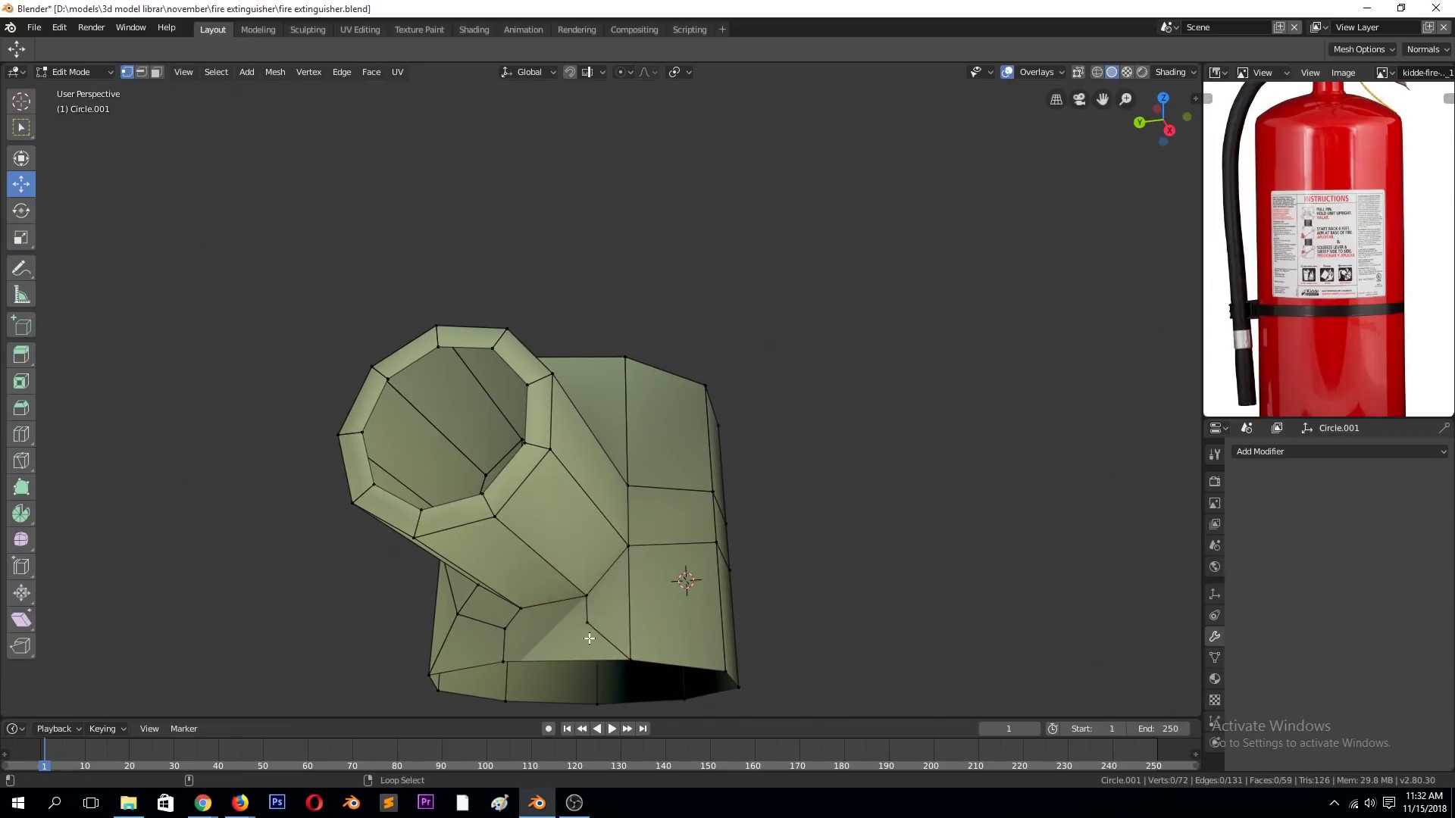
{"action": "key", "text": "Tab"}
{"action": "mouse_move", "coordinate": [675, 561]}
{"action": "middle_mouse_down"}
{"action": "mouse_move", "coordinate": [747, 634]}
{"action": "mouse_move", "coordinate": [540, 438]}
{"action": "middle_mouse_up"}
{"action": "key", "text": "Tab"}
{"action": "key", "text": "ctrl+s"}
- Knife-cut a new edge across a face of the junction, then return to object mode
{"action": "key", "text": "k"}
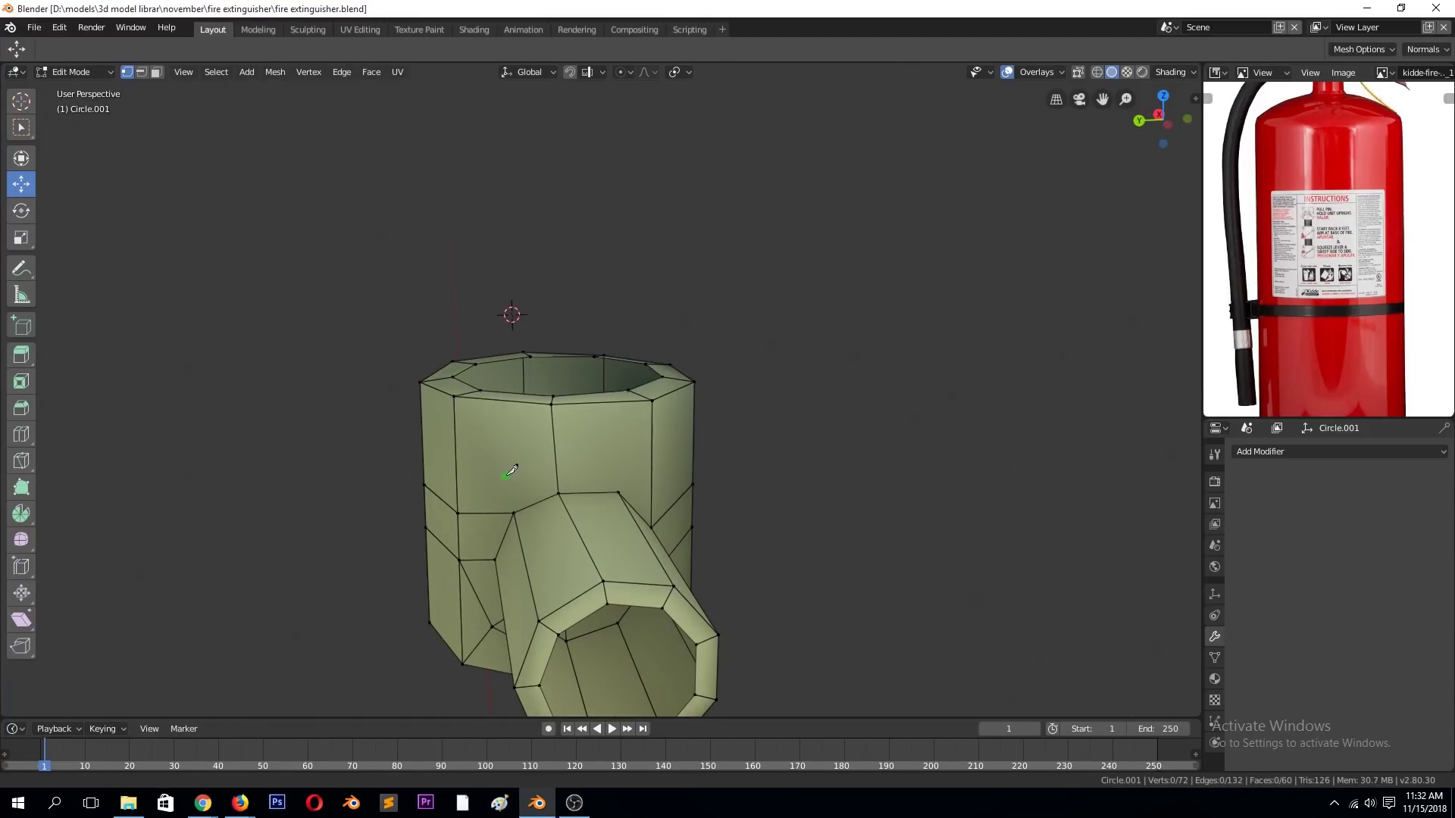
{"action": "key", "text": "Return"}
{"action": "left_click", "coordinate": [504, 476]}
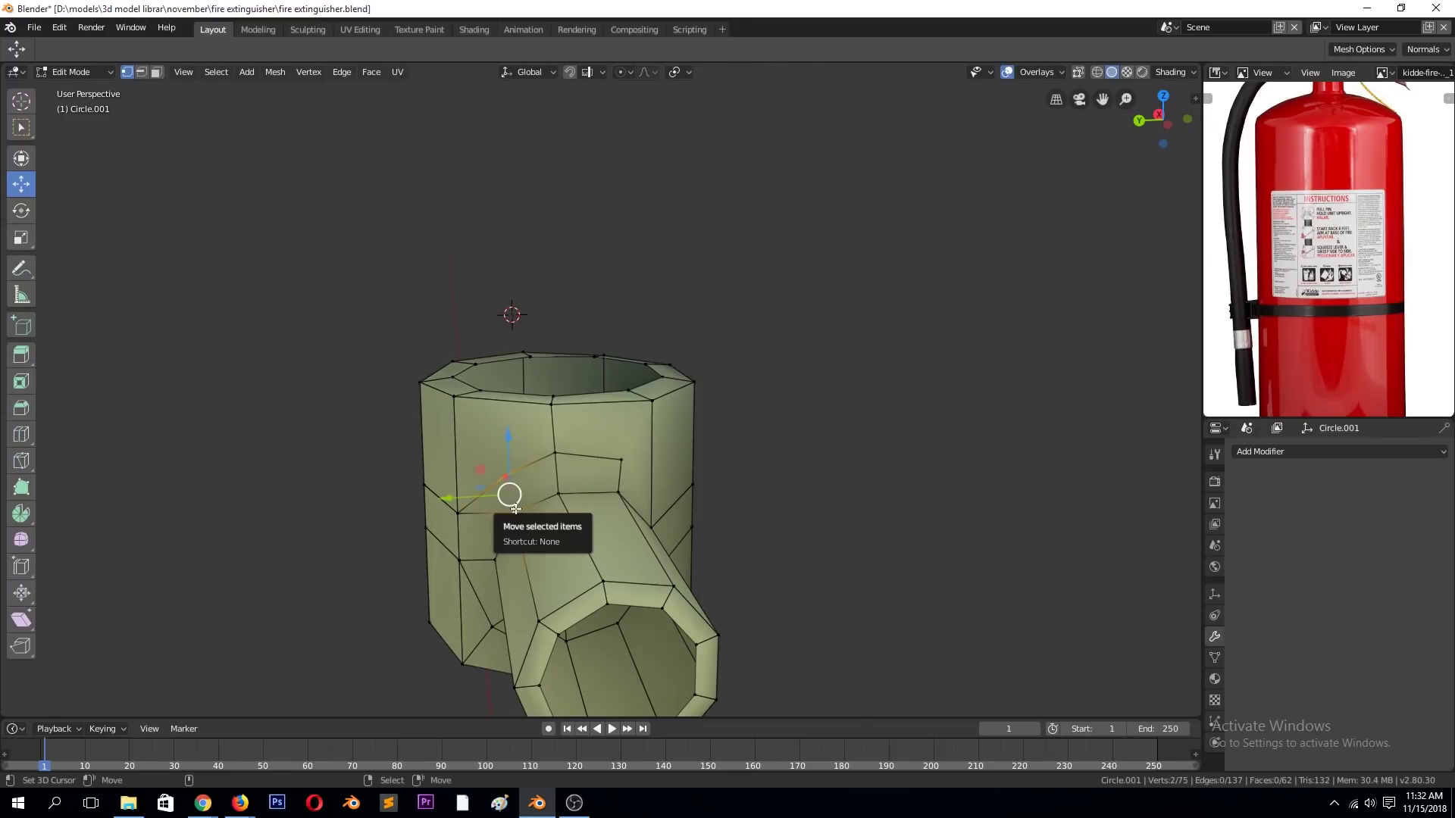
{"action": "key", "text": "j"}
{"action": "mouse_move", "coordinate": [547, 485]}
{"action": "middle_mouse_down"}
{"action": "mouse_move", "coordinate": [597, 452]}
{"action": "mouse_move", "coordinate": [492, 505]}
{"action": "middle_mouse_up"}
{"action": "key", "text": "Tab"}
{"action": "right_click", "coordinate": [492, 504]}
- Smooth-shade the junction piece, add a level-2 Subdivision modifier and an edge loop on the side tube
{"action": "left_click", "coordinate": [492, 504]}
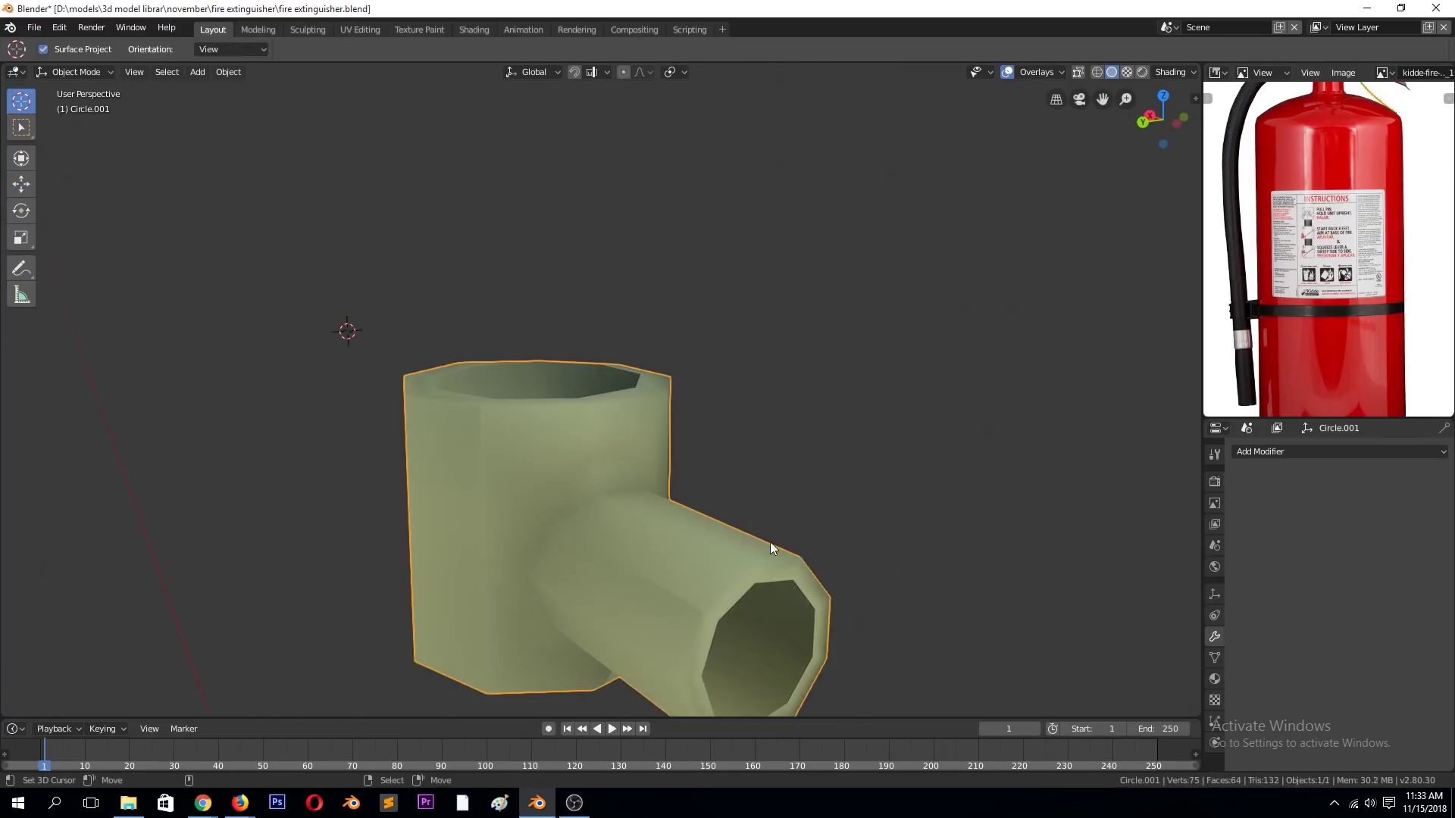
{"action": "key", "text": "ctrl+2"}
{"action": "middle_click_drag", "start_coordinate": [770, 543], "coordinate": [420, 482]}
{"action": "key", "text": "Tab"}
{"action": "key", "text": "ctrl+r"}
{"action": "left_click", "coordinate": [496, 578]}
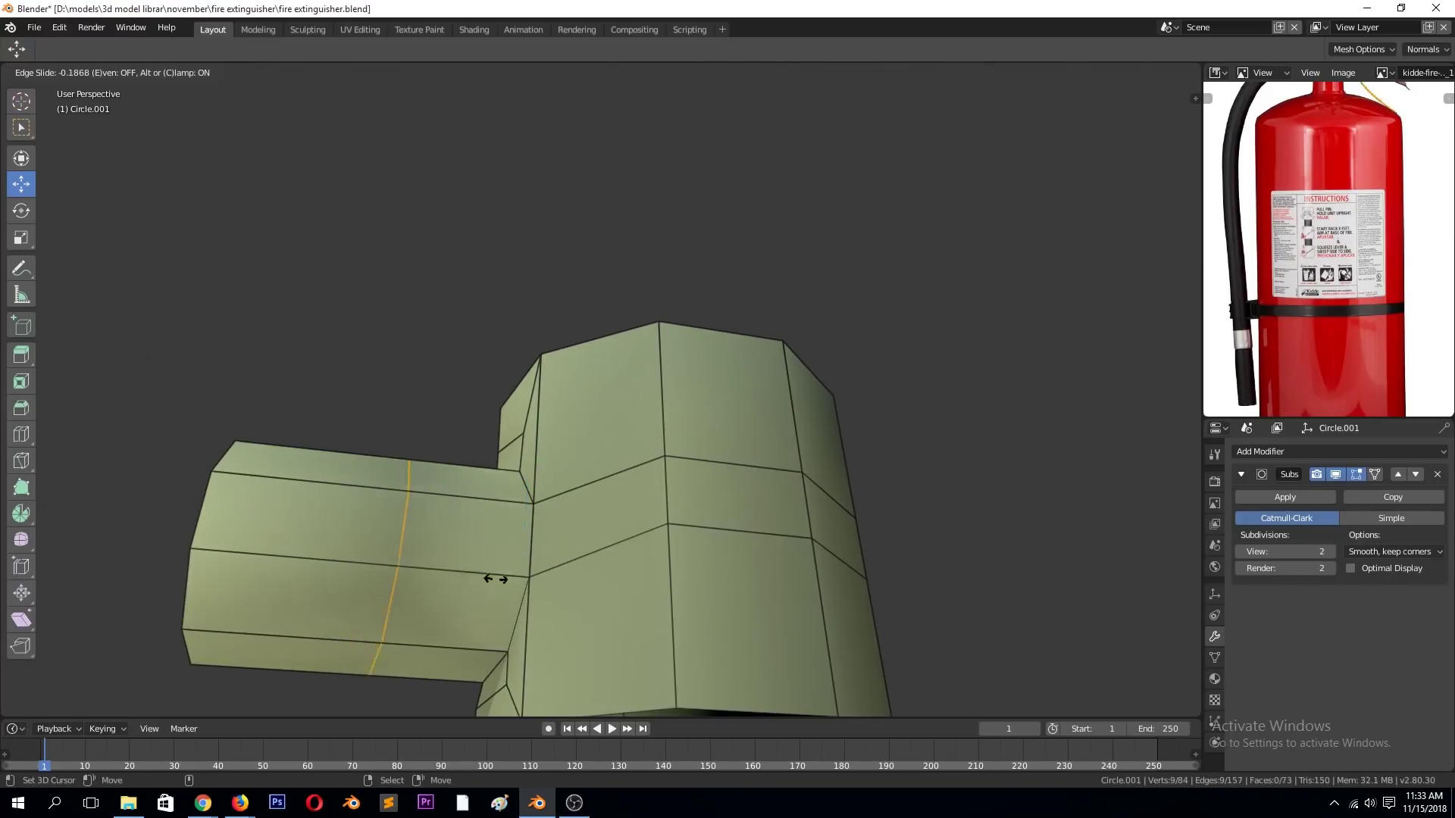
{"action": "key", "text": "KP_1"}
{"action": "scroll", "coordinate": [599, 379], "scroll_direction": "up", "scroll_amount": 4}
- In wireframe view, flatten three top junction vertices by scaling them to 0 along Z
{"action": "left_click", "coordinate": [611, 166]}
{"action": "left_click", "coordinate": [588, 627]}
{"action": "key", "text": "Tab"}
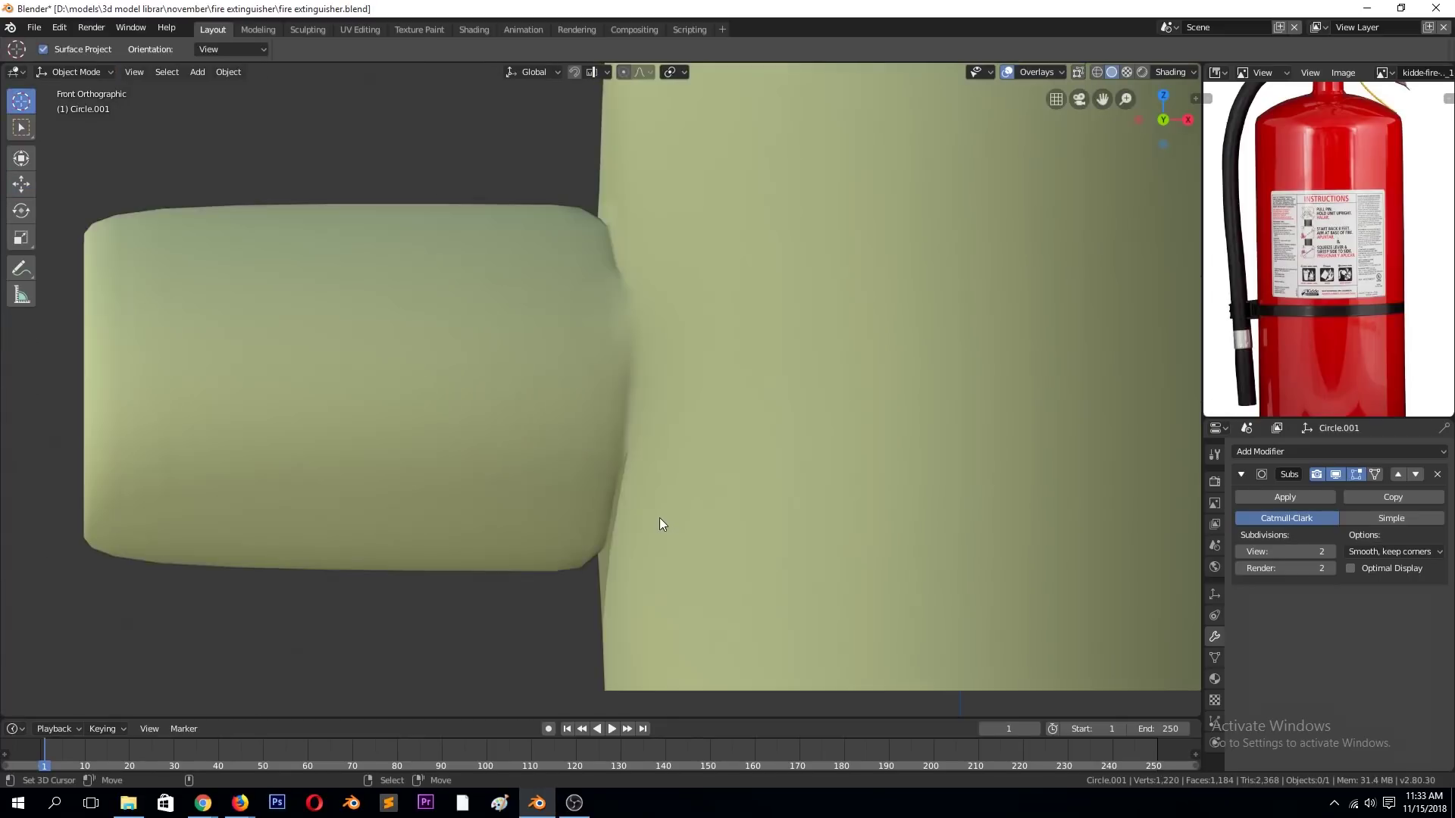
{"action": "key", "text": "Tab"}
{"action": "scroll", "coordinate": [640, 549], "scroll_direction": "down", "scroll_amount": 3}
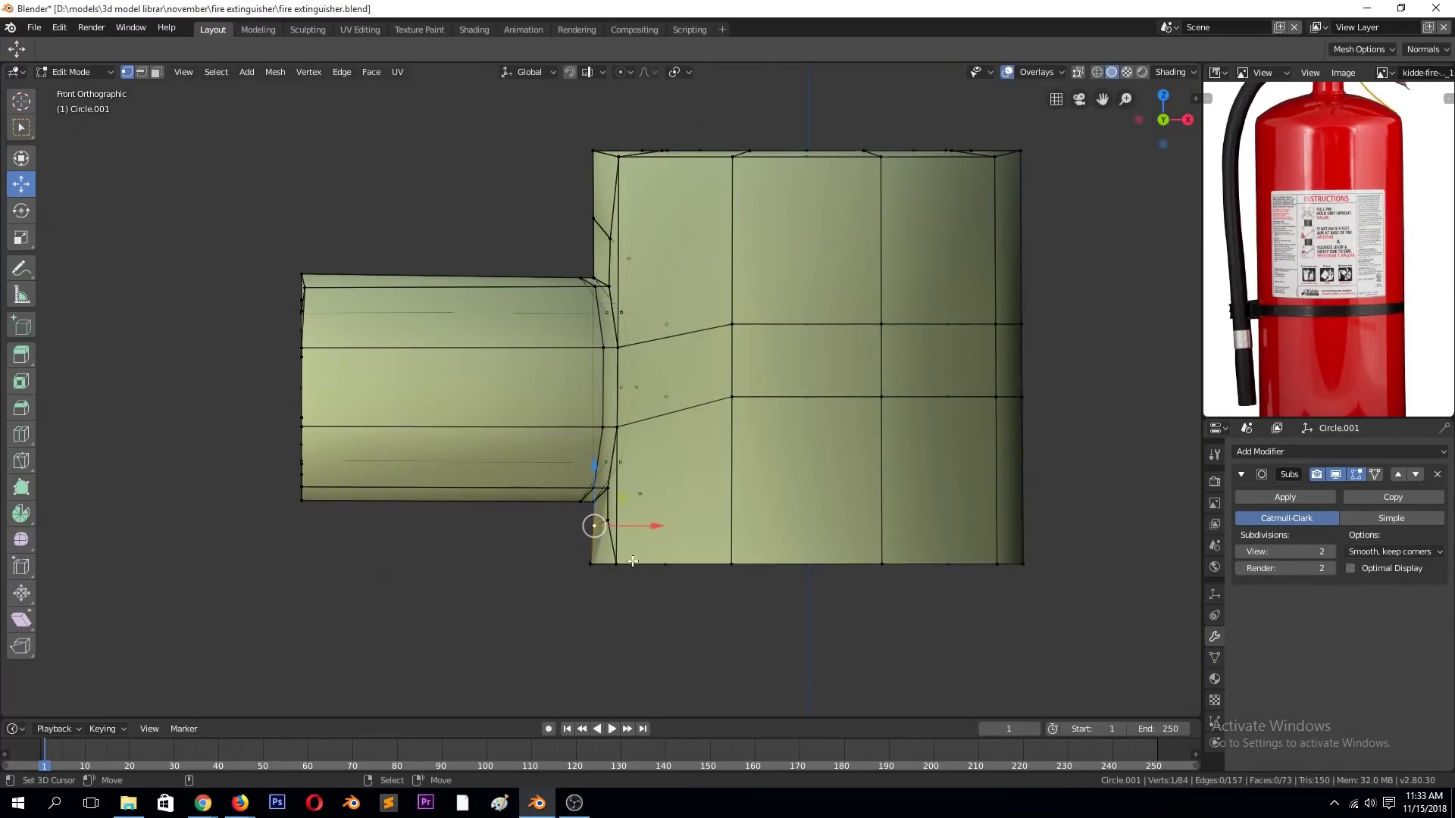
{"action": "key", "text": "z"}
{"action": "left_click", "coordinate": [531, 231]}
{"action": "left_click_drag", "start_coordinate": [543, 172], "coordinate": [766, 264]}
{"action": "key", "text": "s"}
{"action": "key", "text": "z"}
{"action": "key", "text": "0"}
{"action": "key", "text": "Return"}
- Flatten three lower junction vertices onto one line and slide a corner vertex along X
{"action": "key", "text": "alt+a"}
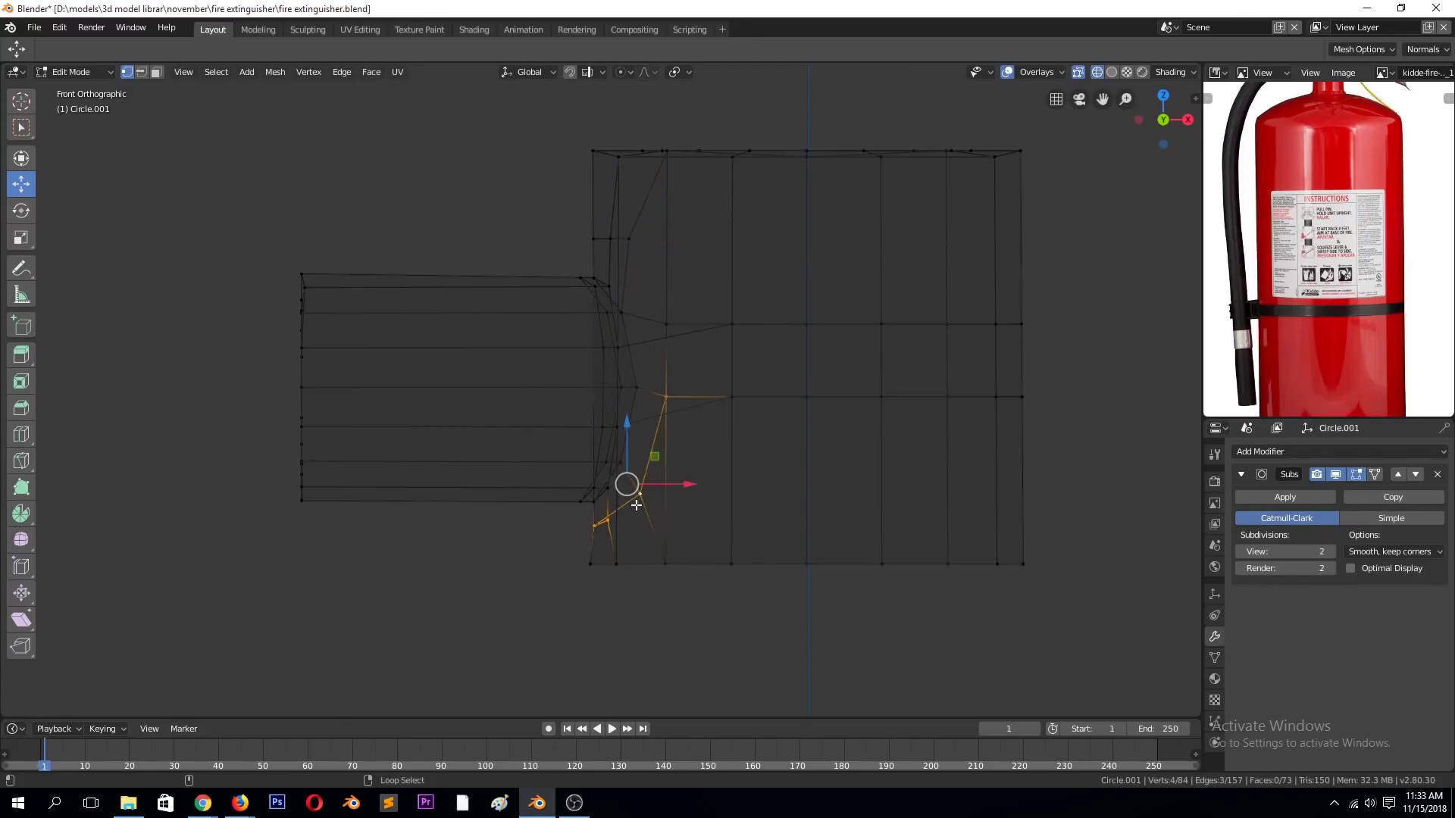
{"action": "left_click_drag", "start_coordinate": [576, 560], "coordinate": [648, 489]}
{"action": "key", "text": "s"}
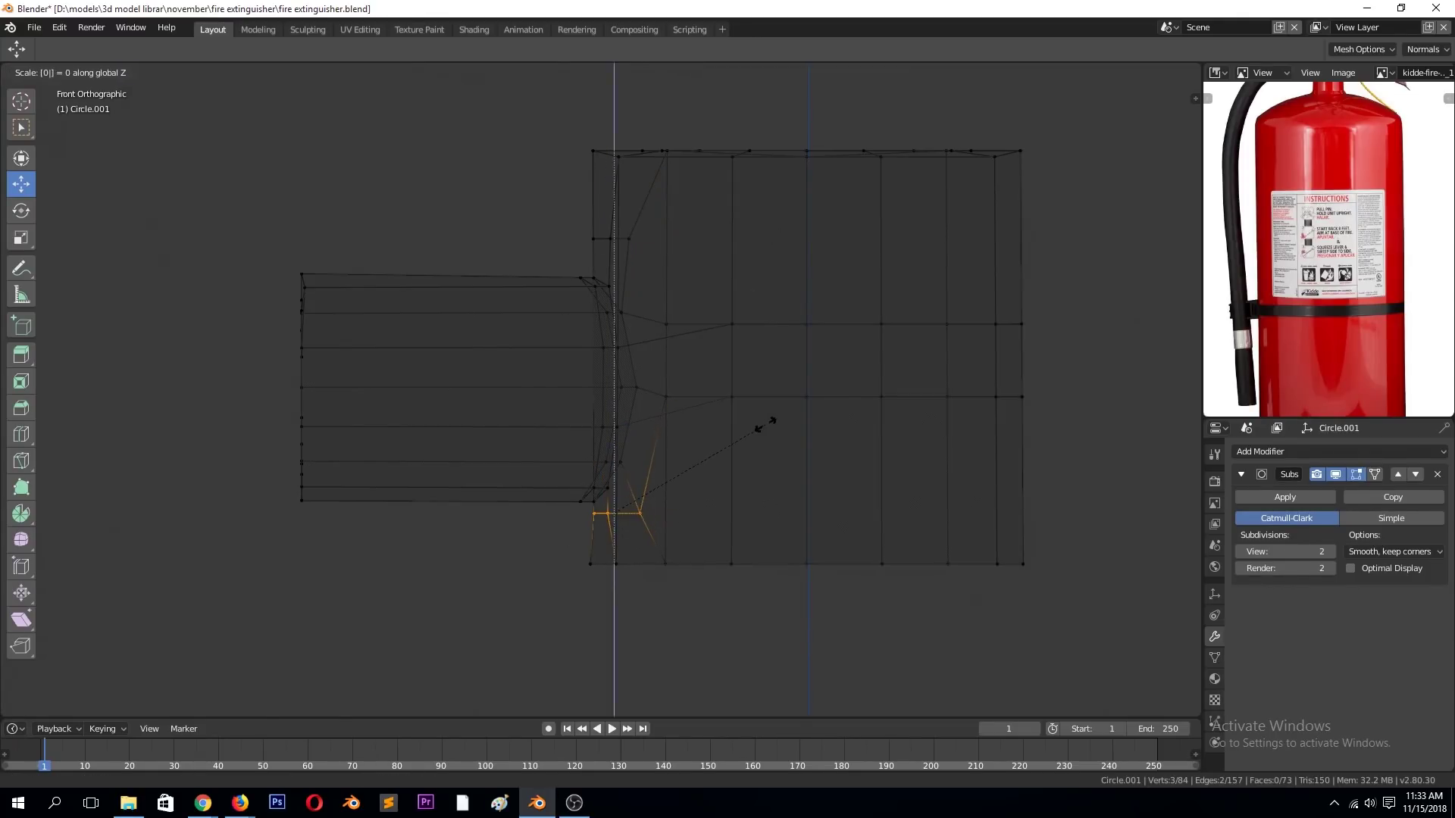
{"action": "key", "text": "Return"}
{"action": "left_click", "coordinate": [594, 564]}
{"action": "key", "text": "g"}
{"action": "key", "text": "x"}
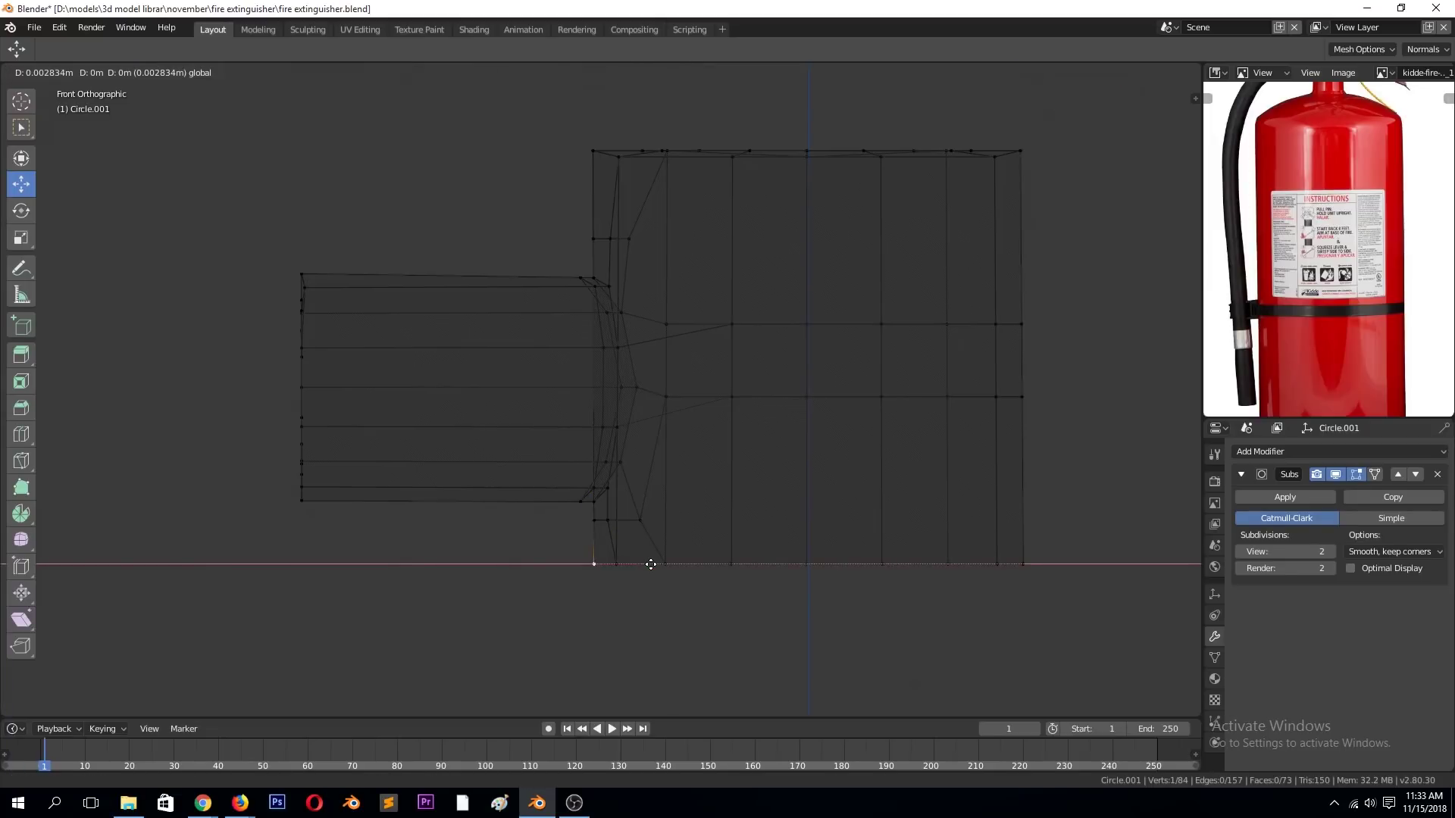
{"action": "left_click", "coordinate": [651, 565]}
{"action": "middle_click_drag", "start_coordinate": [651, 565], "coordinate": [679, 529]}
{"action": "key", "text": "z"}
- Knife-cut around the tube's cylinder opening, previewing the smoothed shape
{"action": "key", "text": "Tab"}
{"action": "middle_click_drag", "start_coordinate": [625, 338], "coordinate": [682, 379]}
{"action": "key", "text": "Tab"}
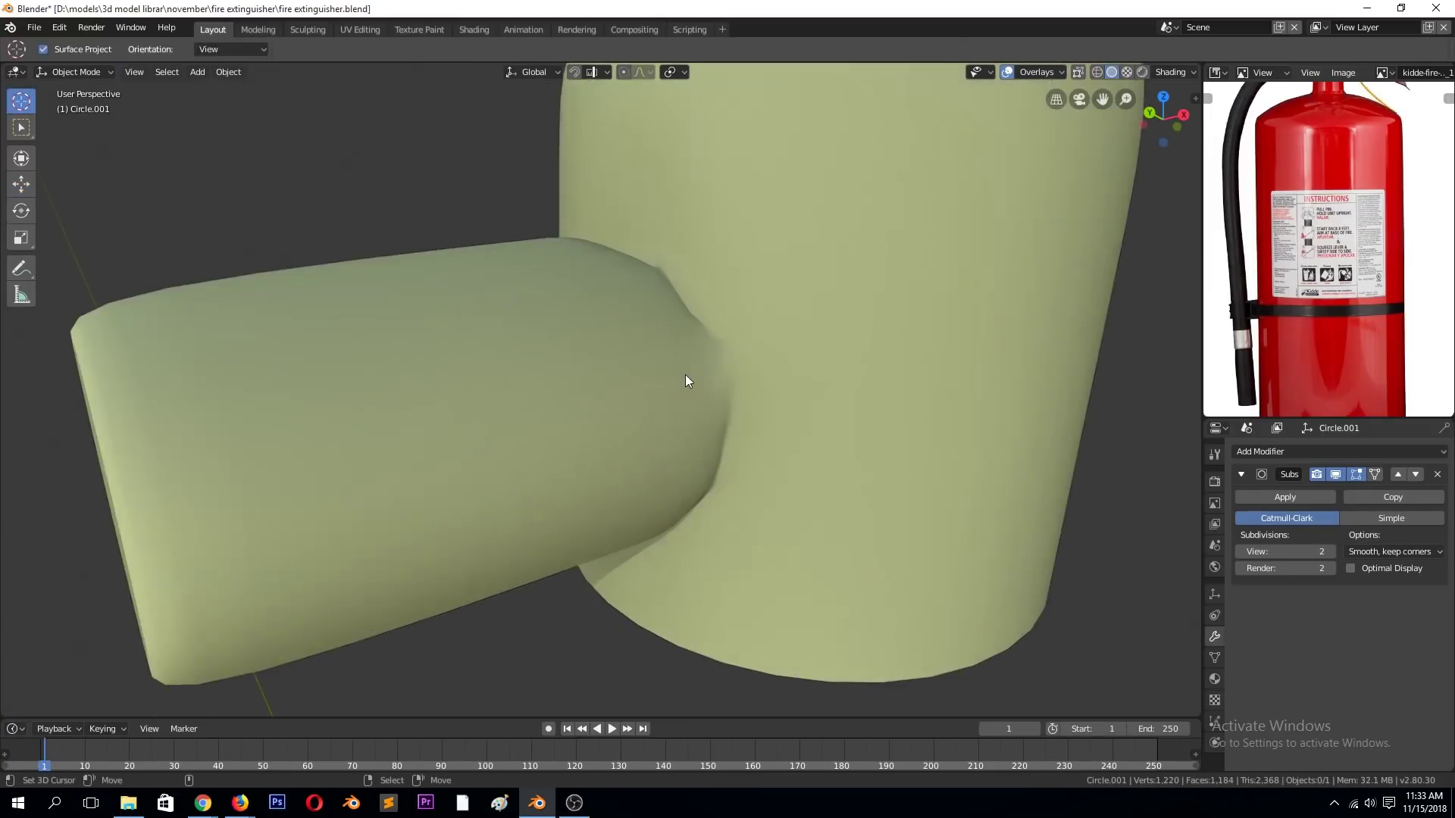
{"action": "key", "text": "Tab"}
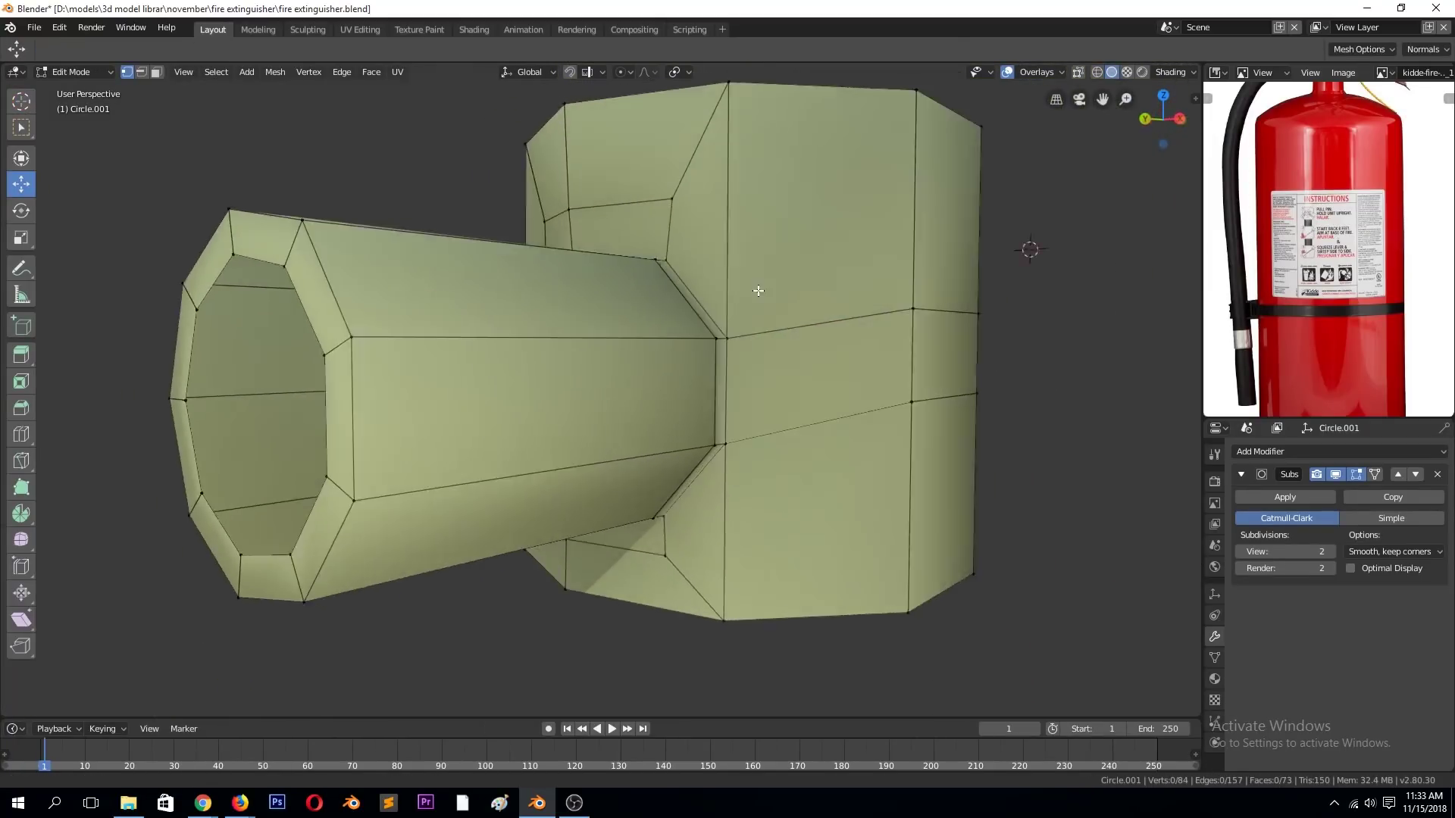
{"action": "middle_click_drag", "start_coordinate": [714, 309], "coordinate": [928, 301]}
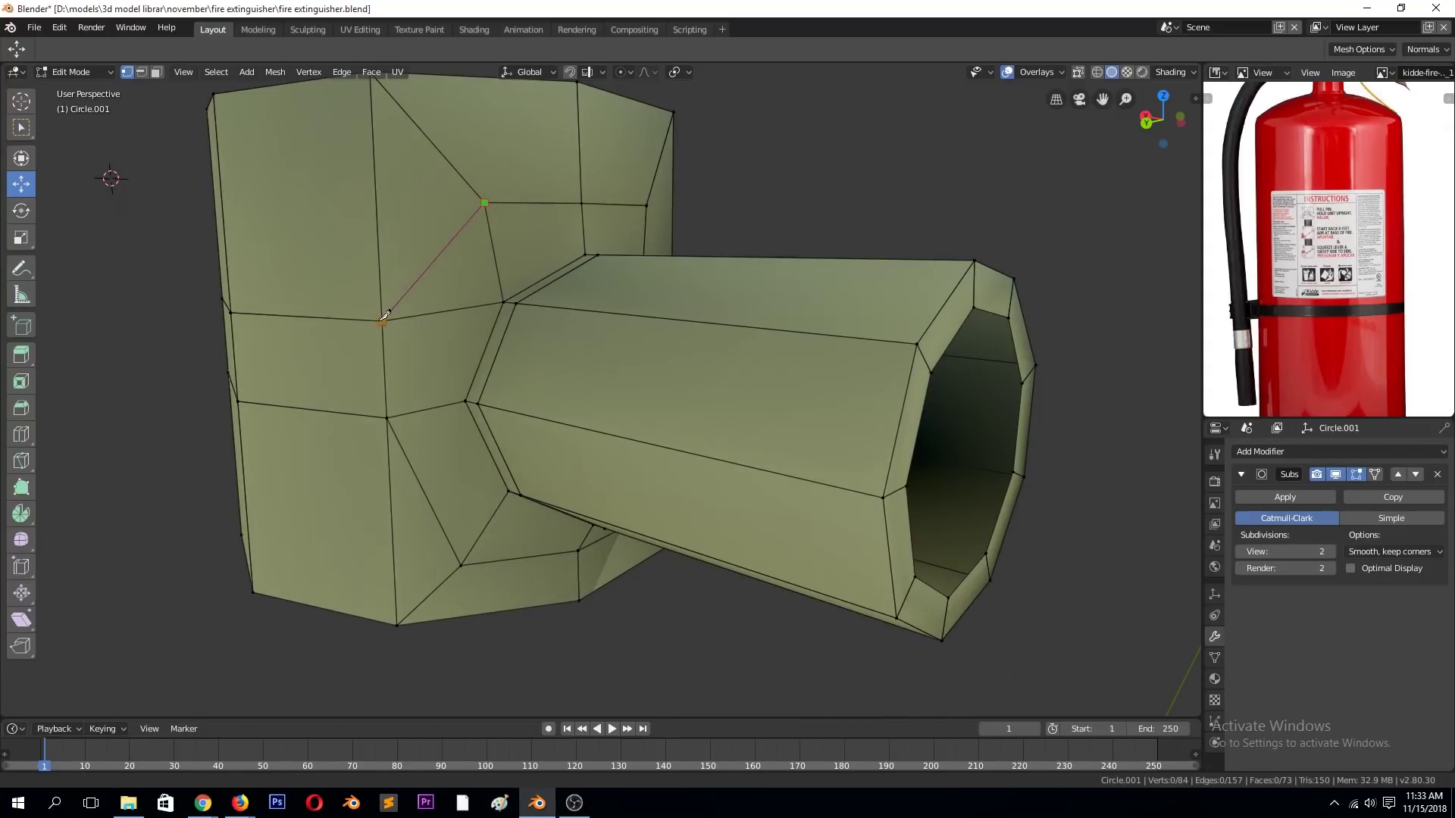
{"action": "mouse_move", "coordinate": [507, 316]}
{"action": "middle_mouse_down"}
{"action": "mouse_move", "coordinate": [465, 295]}
{"action": "mouse_move", "coordinate": [425, 317]}
{"action": "middle_mouse_up"}
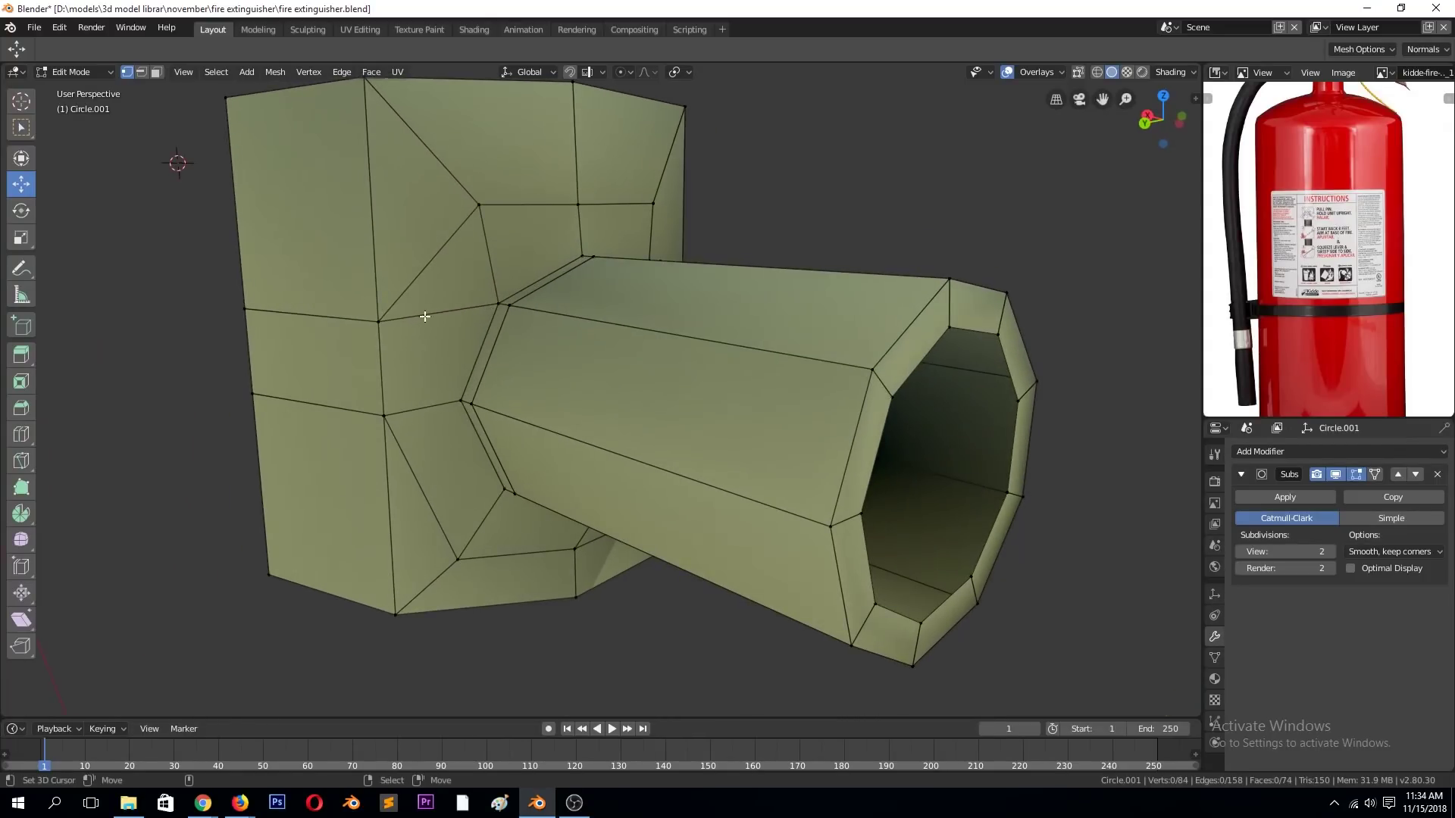
{"action": "mouse_move", "coordinate": [458, 390]}
{"action": "middle_mouse_down"}
{"action": "mouse_move", "coordinate": [694, 289]}
{"action": "mouse_move", "coordinate": [672, 315]}
{"action": "mouse_move", "coordinate": [929, 350]}
{"action": "mouse_move", "coordinate": [739, 326]}
{"action": "mouse_move", "coordinate": [760, 309]}
{"action": "middle_mouse_up"}
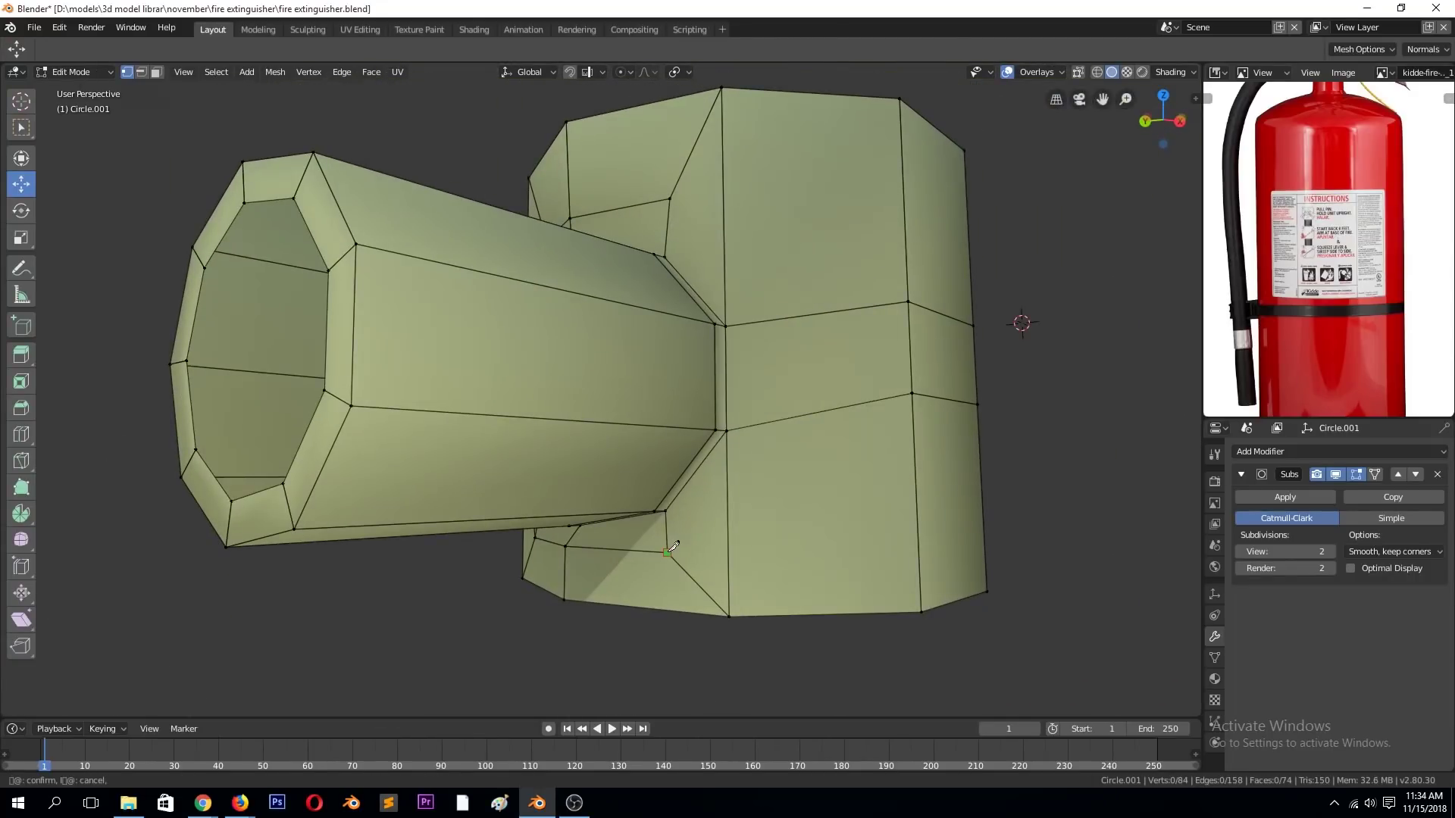
{"action": "key", "text": "Return"}
{"action": "key", "text": "Tab"}
{"action": "mouse_move", "coordinate": [773, 349]}
{"action": "middle_mouse_down"}
{"action": "mouse_move", "coordinate": [964, 329]}
{"action": "mouse_move", "coordinate": [700, 353]}
{"action": "middle_mouse_up"}
{"action": "key", "text": "Tab"}
- Delete the two inner faces inside the tube opening
{"action": "key", "text": "Tab"}
{"action": "key", "text": "Tab"}
{"action": "key", "text": "ctrl+l"}
{"action": "right_click", "coordinate": [588, 403]}
{"action": "key", "text": "Escape"}
{"action": "key", "text": "3"}
{"action": "middle_click_drag", "start_coordinate": [661, 396], "coordinate": [554, 379]}
{"action": "left_click", "coordinate": [554, 379]}
{"action": "left_click", "coordinate": [613, 379], "text": "shift"}
{"action": "key", "text": "x"}
{"action": "left_click", "coordinate": [539, 263]}
- Delete the junction's top rim face loop
{"action": "key", "text": "Tab"}
{"action": "mouse_move", "coordinate": [538, 262]}
{"action": "middle_mouse_down"}
{"action": "mouse_move", "coordinate": [683, 375]}
{"action": "mouse_move", "coordinate": [551, 374]}
{"action": "middle_mouse_up"}
{"action": "key", "text": "Tab"}
{"action": "key", "text": "Escape"}
{"action": "scroll", "coordinate": [652, 240], "scroll_direction": "down", "scroll_amount": 2}
{"action": "key", "text": "Tab"}
{"action": "scroll", "coordinate": [733, 315], "scroll_direction": "down", "scroll_amount": 3}
{"action": "mouse_move", "coordinate": [733, 316]}
{"action": "middle_mouse_down"}
{"action": "mouse_move", "coordinate": [659, 367]}
{"action": "mouse_move", "coordinate": [730, 294]}
{"action": "mouse_move", "coordinate": [684, 261]}
{"action": "middle_mouse_up"}
{"action": "key", "text": "Tab"}
{"action": "key", "text": "3"}
{"action": "left_click", "coordinate": [683, 262], "text": "alt"}
{"action": "key", "text": "x"}
{"action": "left_click", "coordinate": [655, 290]}
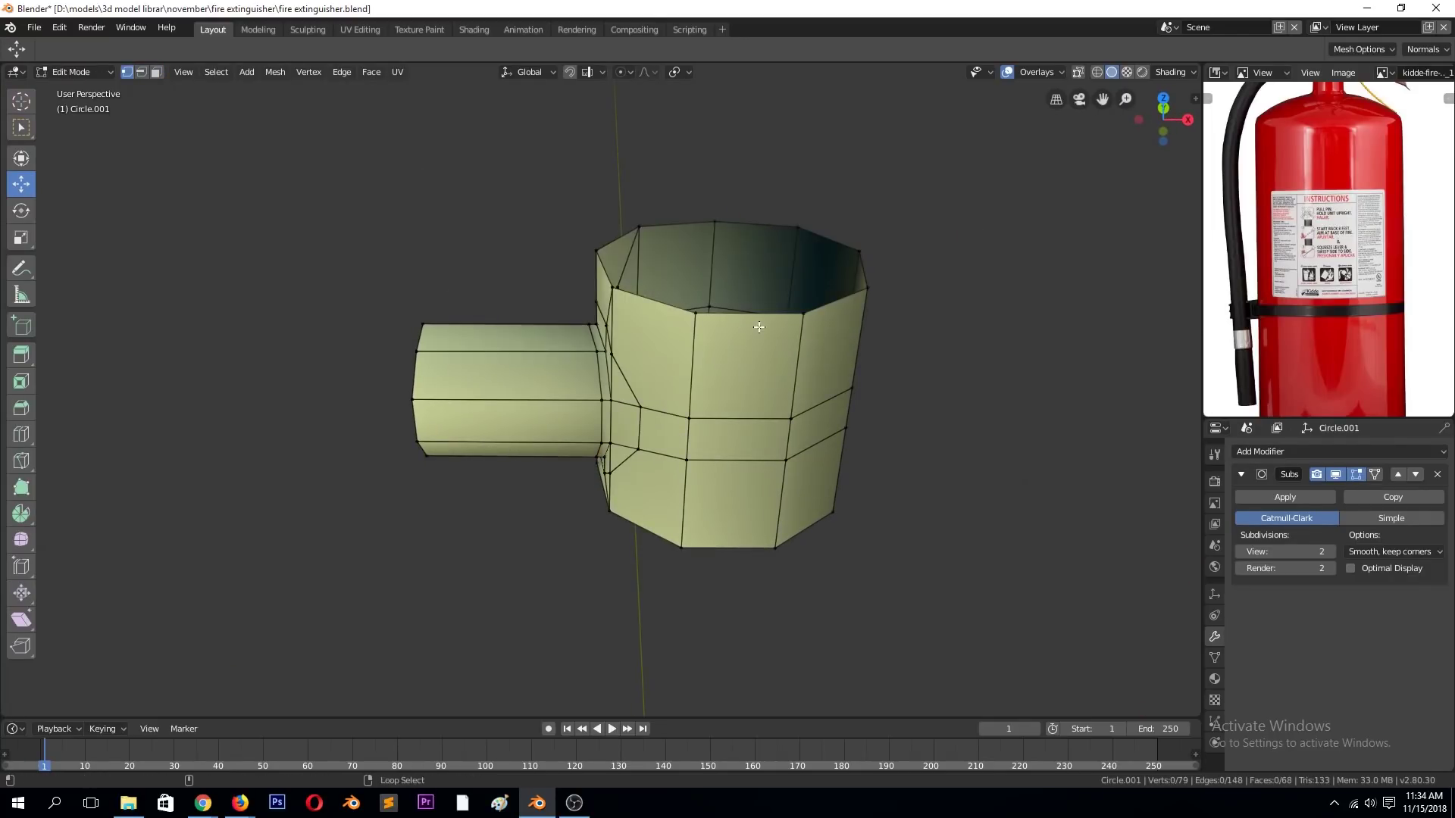
- Flatten the top and bottom vertex rows to zero height along Z
{"action": "key", "text": "KP_1"}
{"action": "key", "text": "1"}
{"action": "key", "text": "s"}
{"action": "key", "text": "z"}
{"action": "key", "text": "0"}
{"action": "key", "text": "Return"}
{"action": "left_click", "coordinate": [719, 490], "text": "alt"}
{"action": "key", "text": "s"}
{"action": "key", "text": "z"}
{"action": "key", "text": "0"}
{"action": "key", "text": "Return"}
{"action": "key", "text": "Tab"}
- Scale the side tube's end vertices along X and add a supporting edge loop near the end
{"action": "left_click", "coordinate": [740, 404]}
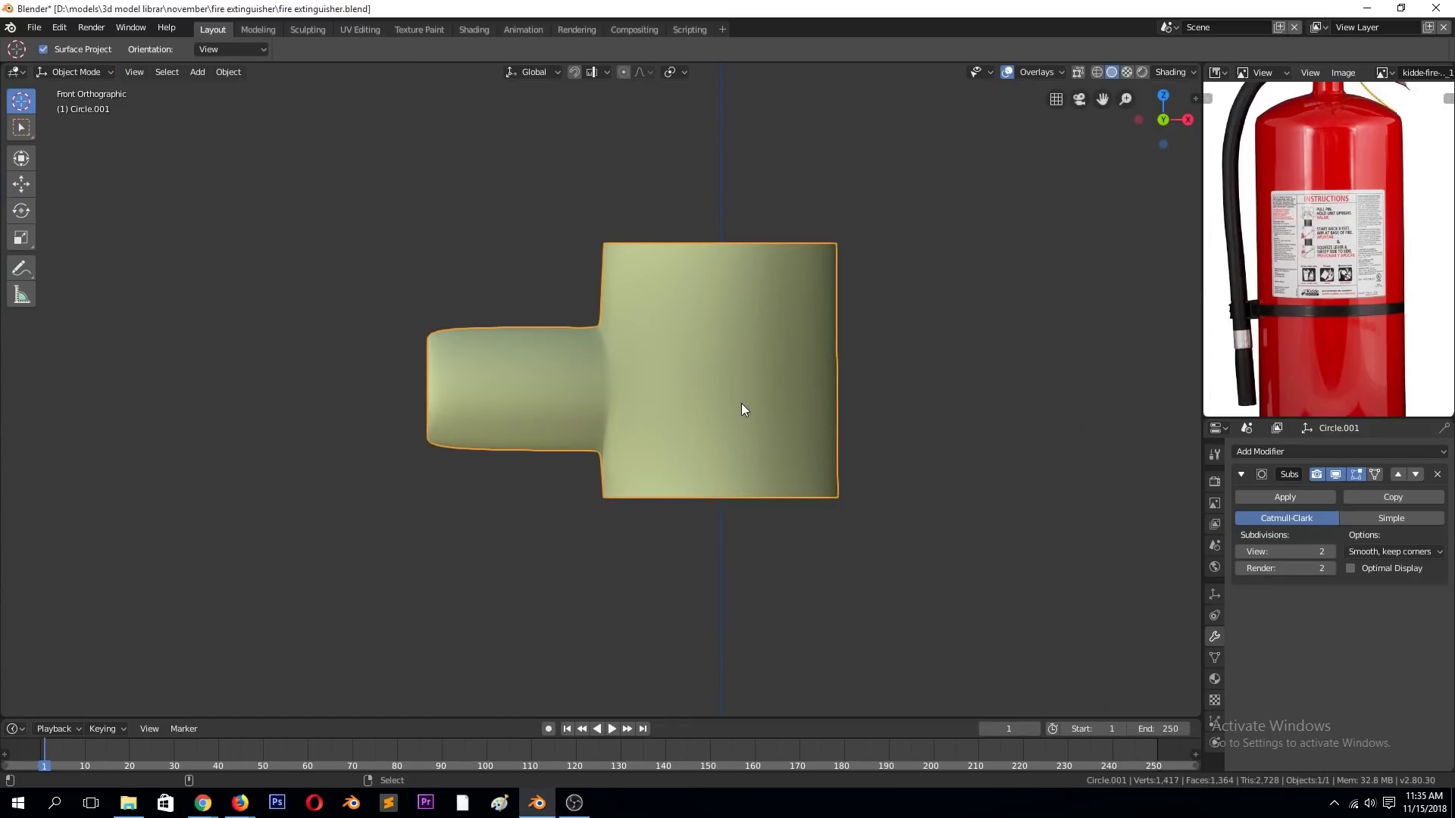
{"action": "key", "text": "Tab"}
{"action": "key", "text": "ctrl+r"}
{"action": "key", "text": "alt+z"}
{"action": "key", "text": "b"}
{"action": "left_click_drag", "start_coordinate": [416, 292], "coordinate": [470, 473]}
{"action": "key", "text": "s"}
{"action": "key", "text": "x"}
{"action": "left_click", "coordinate": [636, 379]}
{"action": "key", "text": "ctrl+r"}
{"action": "left_click", "coordinate": [510, 344]}
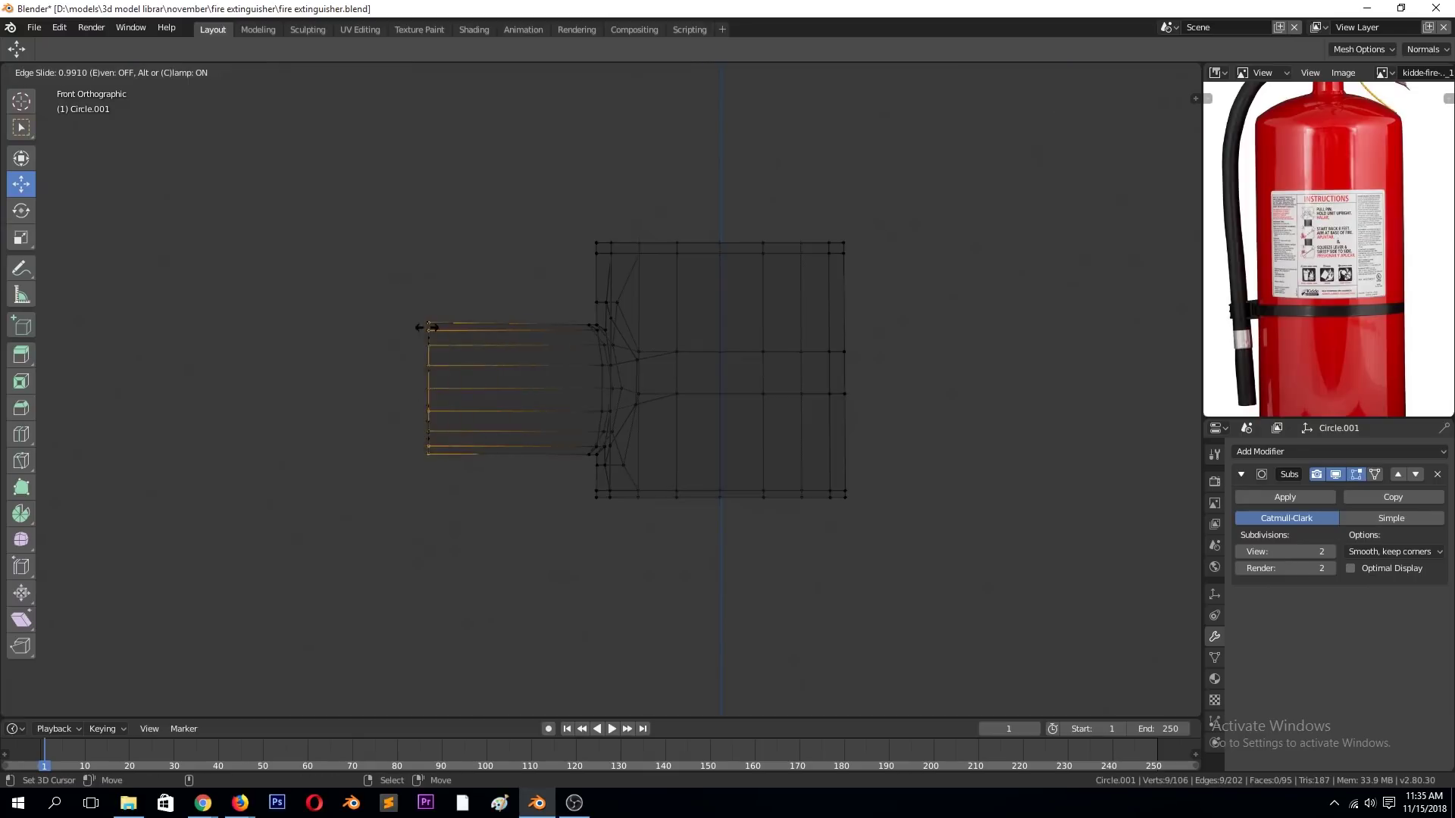
{"action": "left_click", "coordinate": [430, 322]}
- Return to solid shading and dissolve an extra edge at the junction
{"action": "key", "text": "Tab"}
{"action": "key", "text": "z"}
{"action": "left_click", "coordinate": [670, 367]}
{"action": "mouse_move", "coordinate": [669, 367]}
{"action": "middle_mouse_down"}
{"action": "mouse_move", "coordinate": [793, 344]}
{"action": "mouse_move", "coordinate": [780, 341]}
{"action": "mouse_move", "coordinate": [821, 410]}
{"action": "mouse_move", "coordinate": [747, 315]}
{"action": "mouse_move", "coordinate": [804, 316]}
{"action": "middle_mouse_up"}
{"action": "key", "text": "Tab"}
{"action": "left_click", "coordinate": [487, 312]}
{"action": "key", "text": "x"}
{"action": "left_click", "coordinate": [474, 386]}
- Connect two junction vertices with a new knife-cut edge
{"action": "mouse_move", "coordinate": [474, 387]}
{"action": "middle_mouse_down"}
{"action": "mouse_move", "coordinate": [714, 268]}
{"action": "mouse_move", "coordinate": [741, 286]}
{"action": "mouse_move", "coordinate": [703, 341]}
{"action": "middle_mouse_up"}
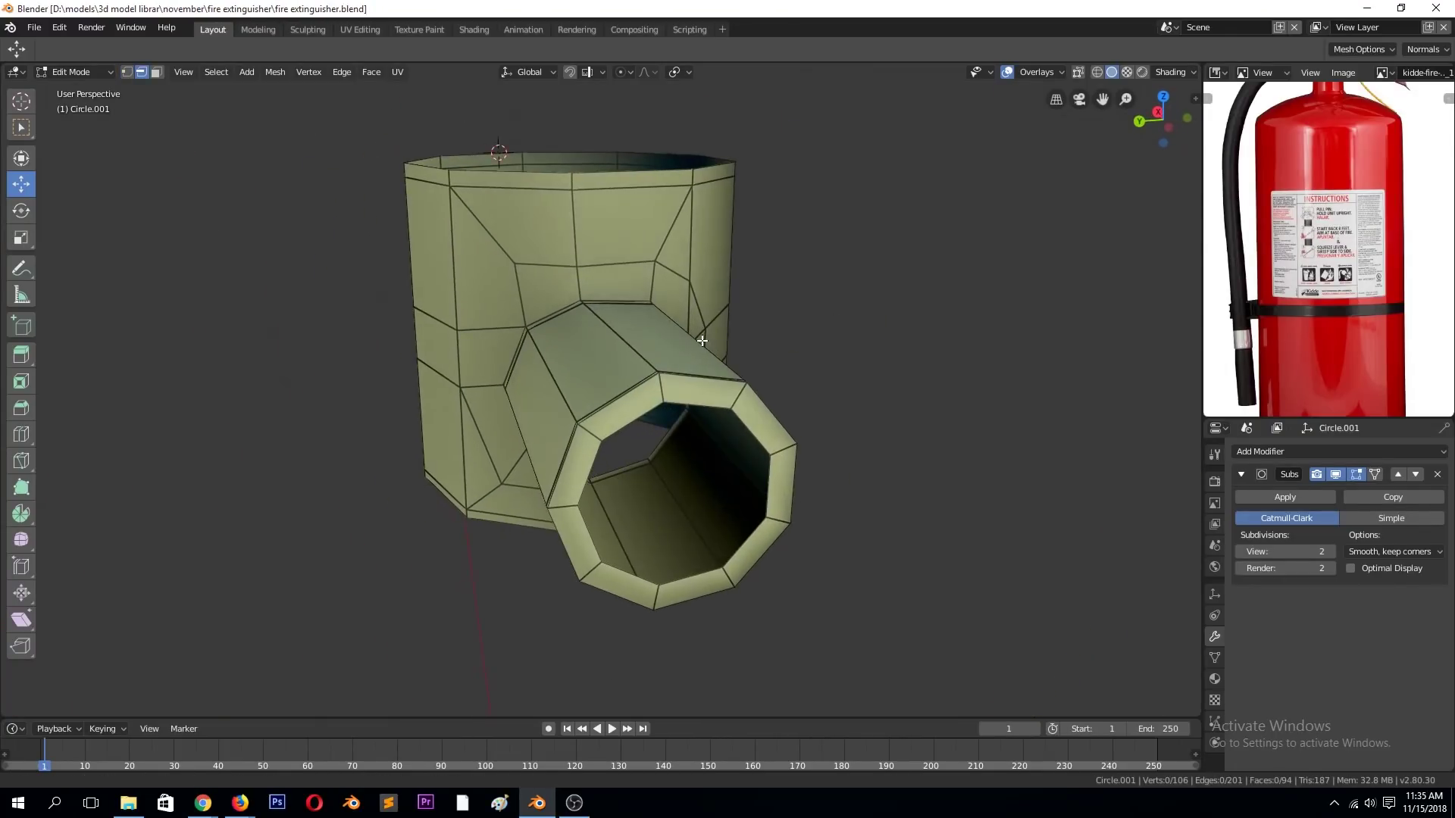
{"action": "key", "text": "k"}
{"action": "left_click", "coordinate": [515, 264]}
{"action": "left_click", "coordinate": [530, 330]}
{"action": "key", "text": "Return"}
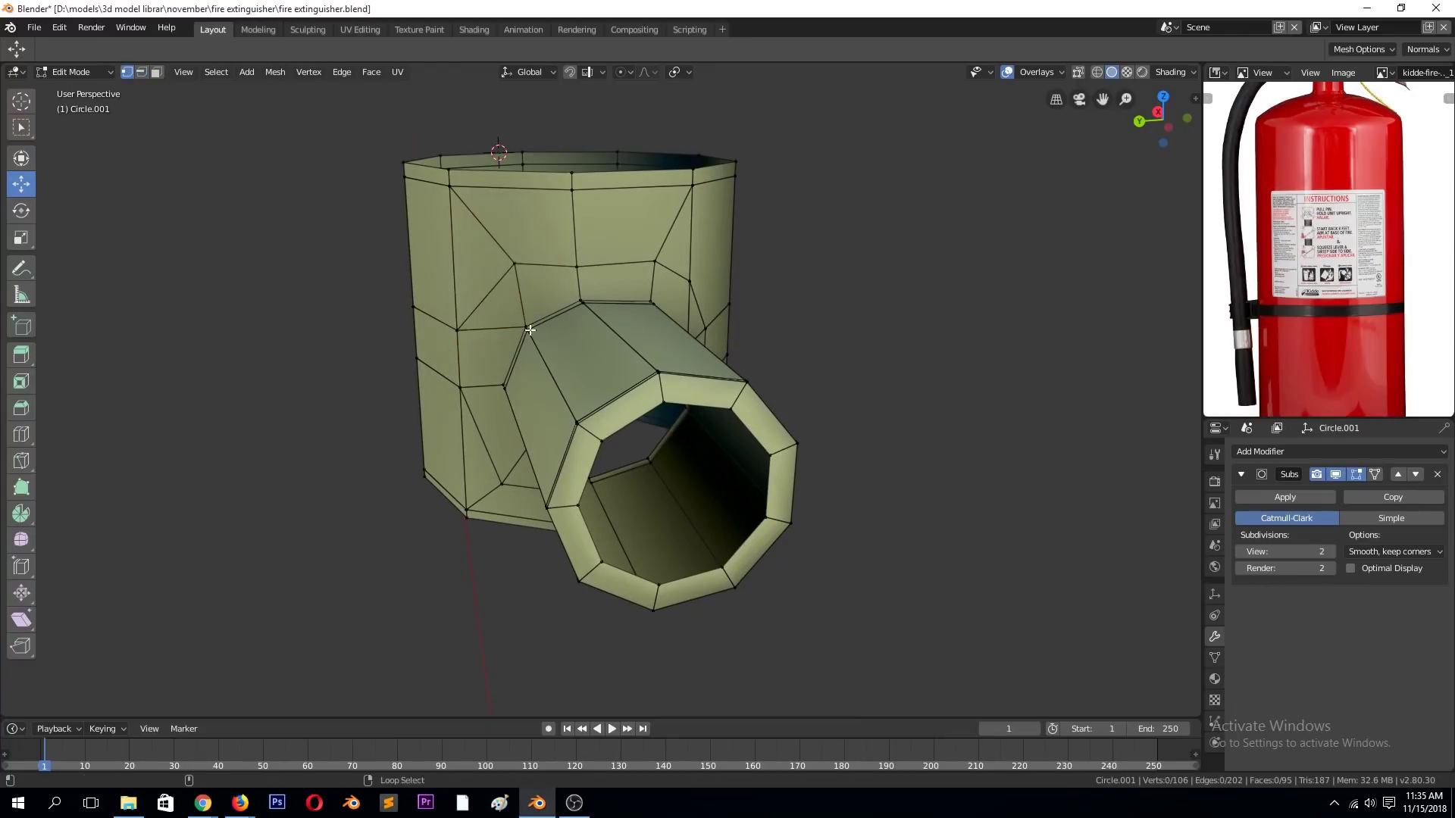
{"action": "middle_click_drag", "start_coordinate": [533, 266], "coordinate": [538, 294]}
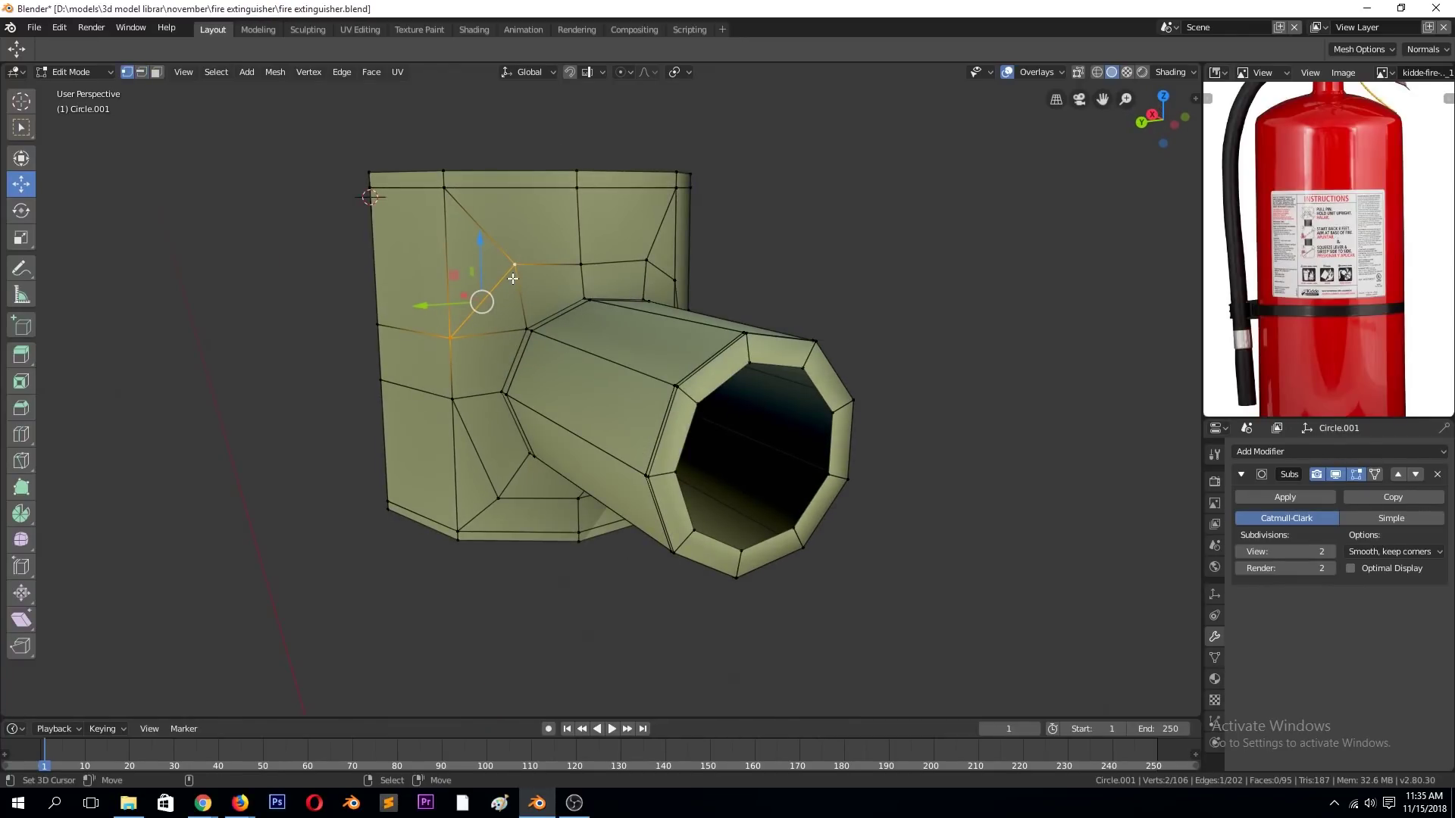
- Save the file and leave local view to show the whole extinguisher
{"action": "mouse_move", "coordinate": [430, 342]}
{"action": "middle_mouse_down"}
{"action": "mouse_move", "coordinate": [371, 325]}
{"action": "mouse_move", "coordinate": [383, 344]}
{"action": "mouse_move", "coordinate": [296, 331]}
{"action": "mouse_move", "coordinate": [515, 386]}
{"action": "middle_mouse_up"}
{"action": "key", "text": "Tab"}
{"action": "key", "text": "ctrl+s"}
{"action": "key", "text": "KP_Divide"}
- Delete the extra Circle.002 side tube object
{"action": "key", "text": "KP_1"}
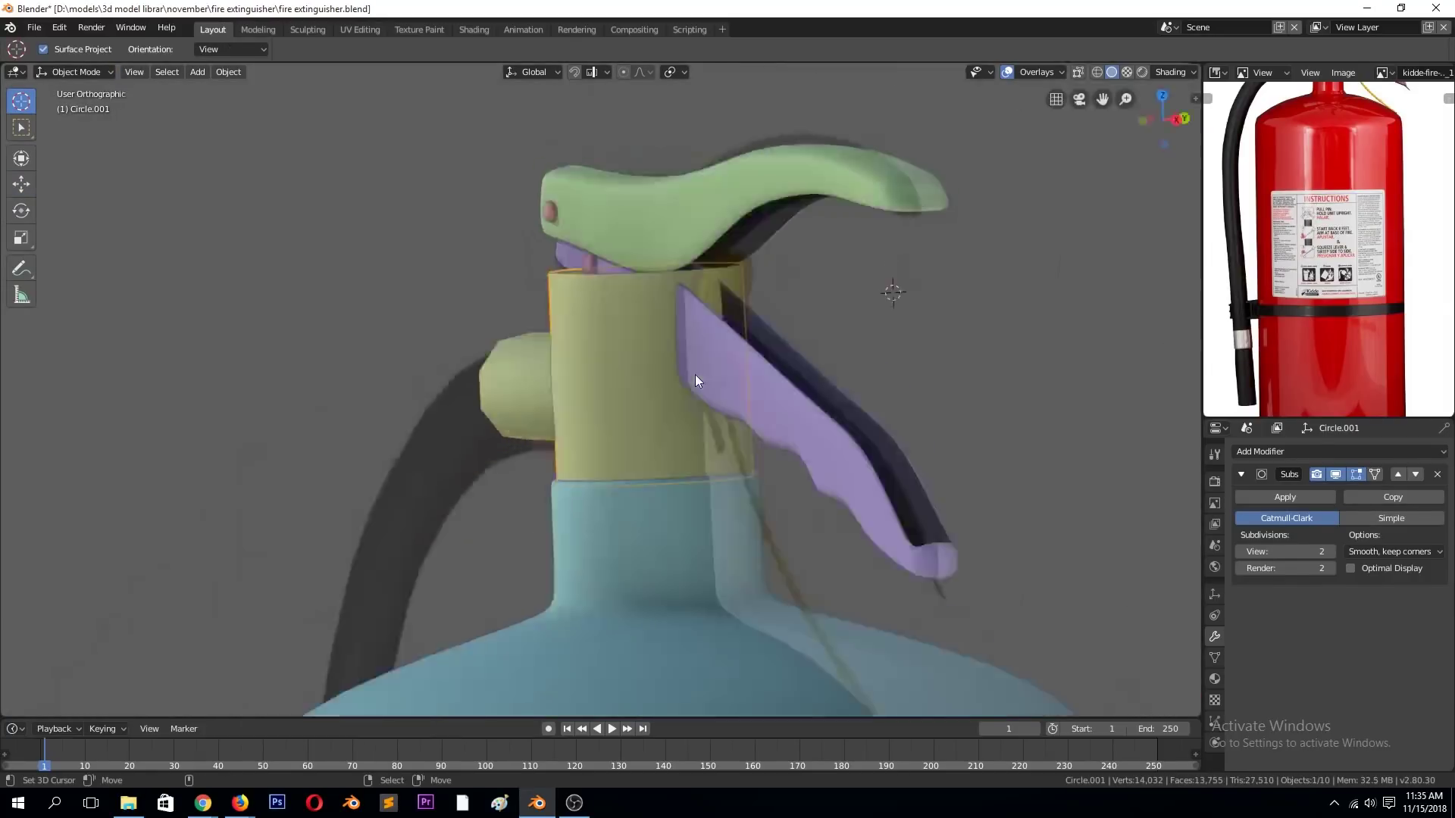
{"action": "left_click", "coordinate": [524, 366]}
{"action": "key", "text": "Delete"}
{"action": "scroll", "coordinate": [1326, 250], "scroll_direction": "down", "scroll_amount": 2}
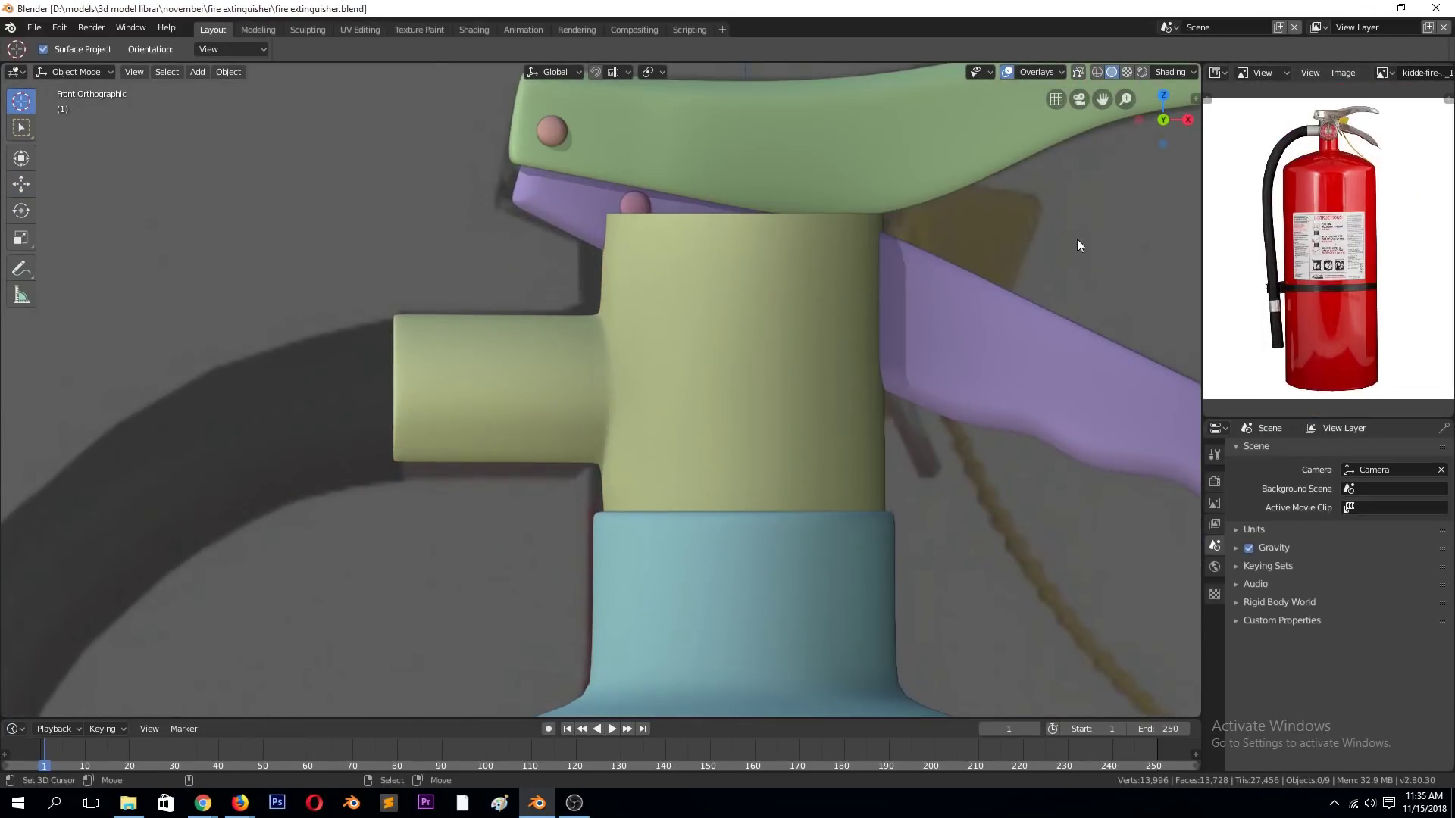
{"action": "scroll", "coordinate": [822, 284], "scroll_direction": "down", "scroll_amount": 2}
- Lower the valve junction piece's top edge loop slightly
{"action": "left_click", "coordinate": [737, 299]}
{"action": "key", "text": "Tab"}
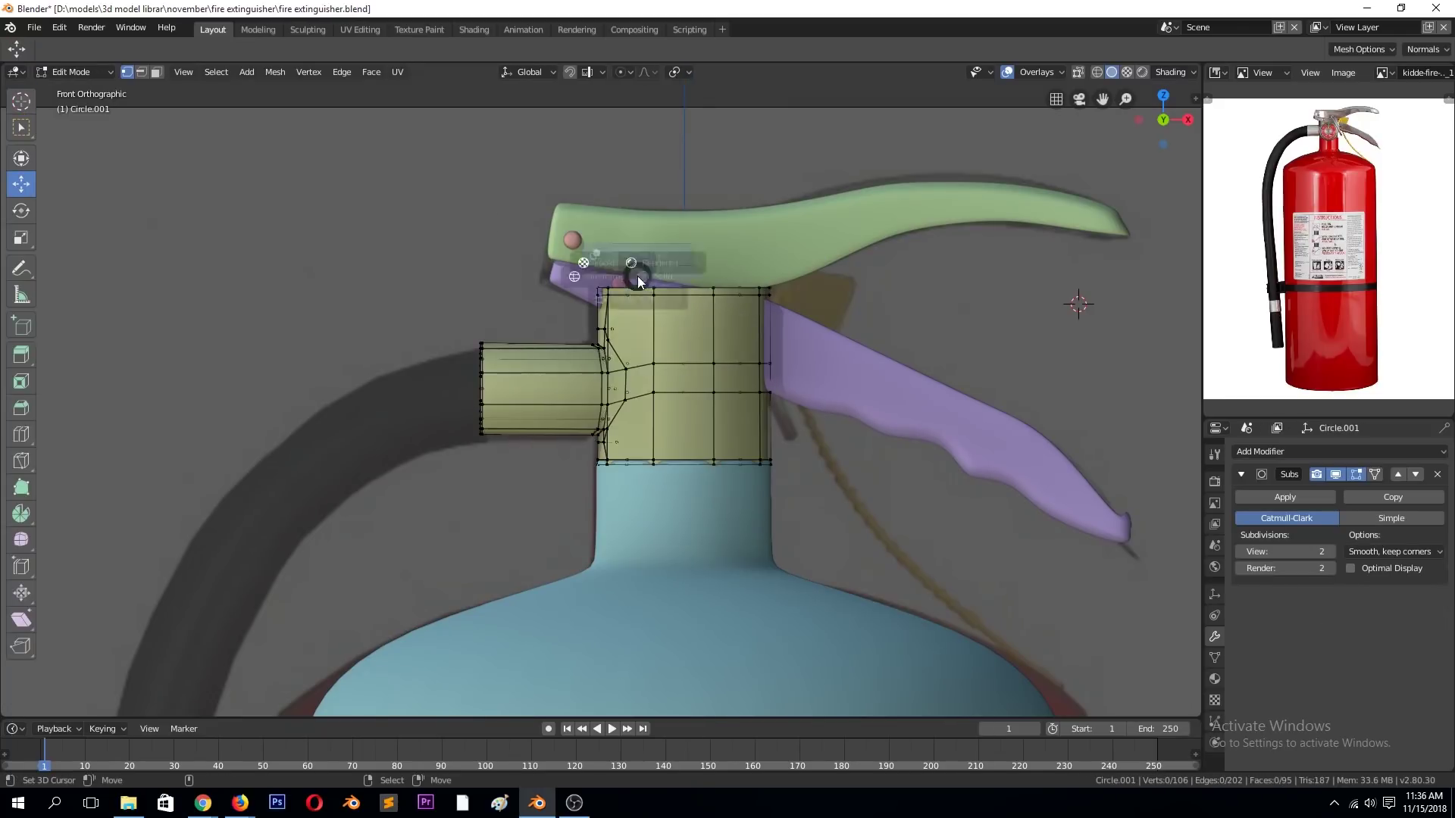
{"action": "key", "text": "alt+z"}
{"action": "left_click", "coordinate": [652, 291], "text": "alt"}
{"action": "key", "text": "g"}
{"action": "left_click", "coordinate": [689, 248]}
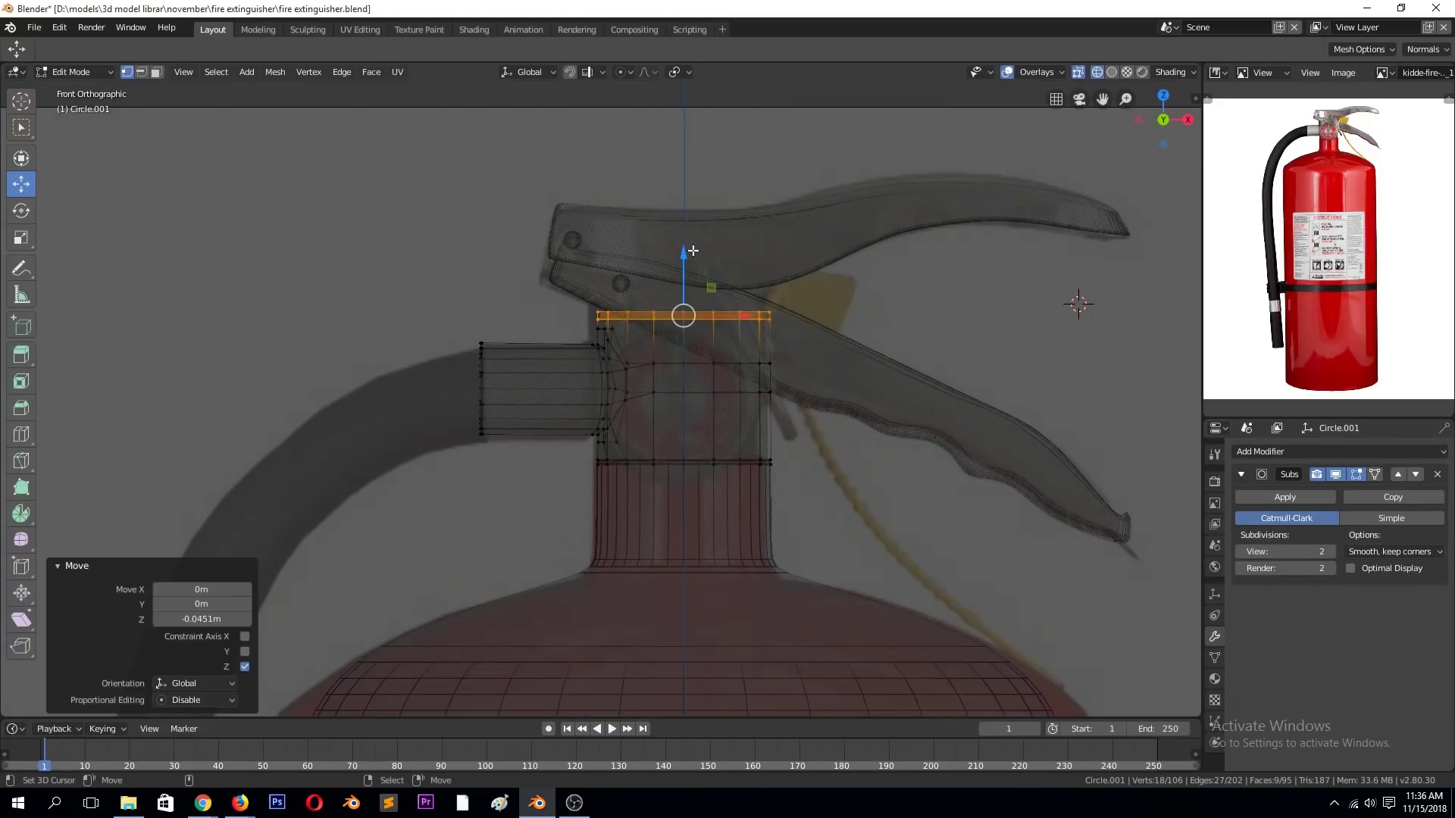
{"action": "key", "text": "Tab"}
{"action": "key", "text": "alt+z"}
{"action": "key", "text": "alt+a"}
- Add a mesh circle at the valve neck, shrink it, and move it forward along Y
{"action": "right_click", "coordinate": [689, 357], "text": "shift"}
{"action": "key", "text": "shift+a"}
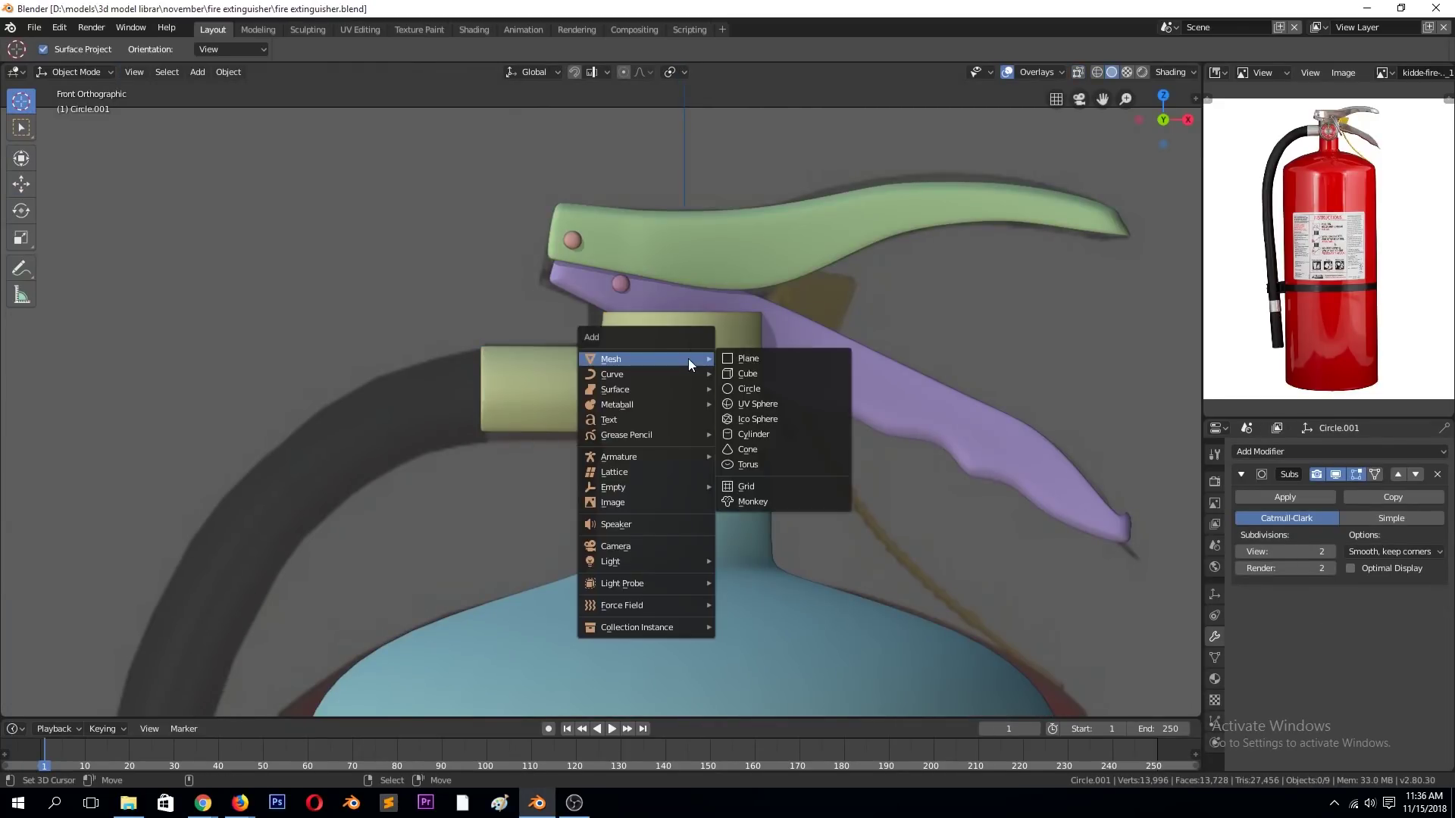
{"action": "left_click", "coordinate": [762, 391]}
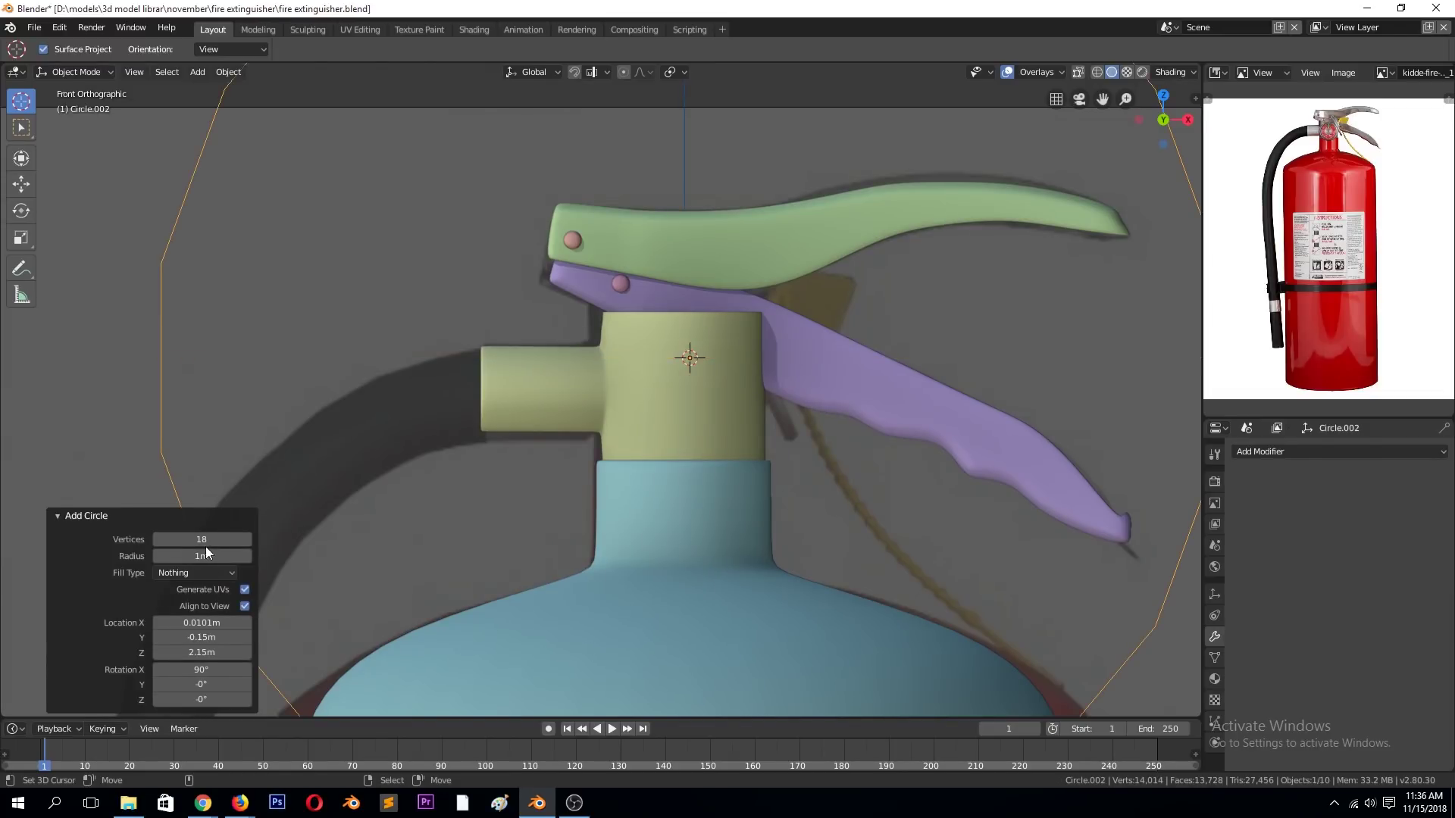
{"action": "left_click", "coordinate": [749, 407]}
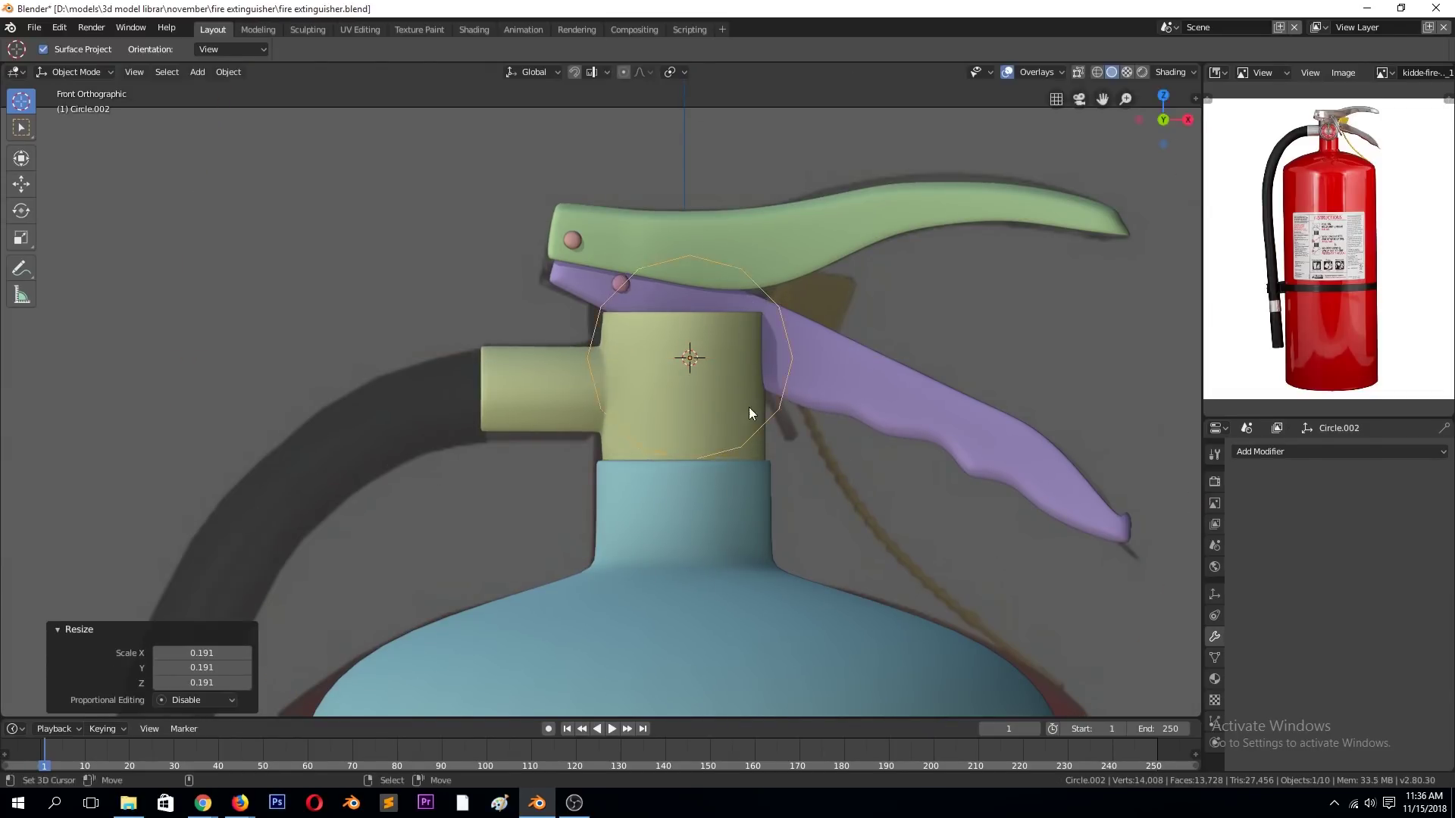
{"action": "middle_click_drag", "start_coordinate": [748, 407], "coordinate": [825, 471]}
{"action": "key", "text": "g"}
{"action": "key", "text": "y"}
{"action": "left_click", "coordinate": [850, 483]}
- Extrude and scale the circle's edge into a thick ring
{"action": "key", "text": "Tab"}
{"action": "key", "text": "e"}
{"action": "key", "text": "s"}
{"action": "left_click", "coordinate": [915, 391]}
{"action": "key", "text": "e"}
{"action": "left_click", "coordinate": [915, 390]}
{"action": "key", "text": "s"}
{"action": "left_click", "coordinate": [881, 211]}
- Extrude further loops inward and merge the innermost loop into a centre point
{"action": "key", "text": "ctrl+z"}
{"action": "key", "text": "s"}
{"action": "left_click", "coordinate": [794, 307]}
{"action": "key", "text": "e"}
{"action": "left_click", "coordinate": [793, 306]}
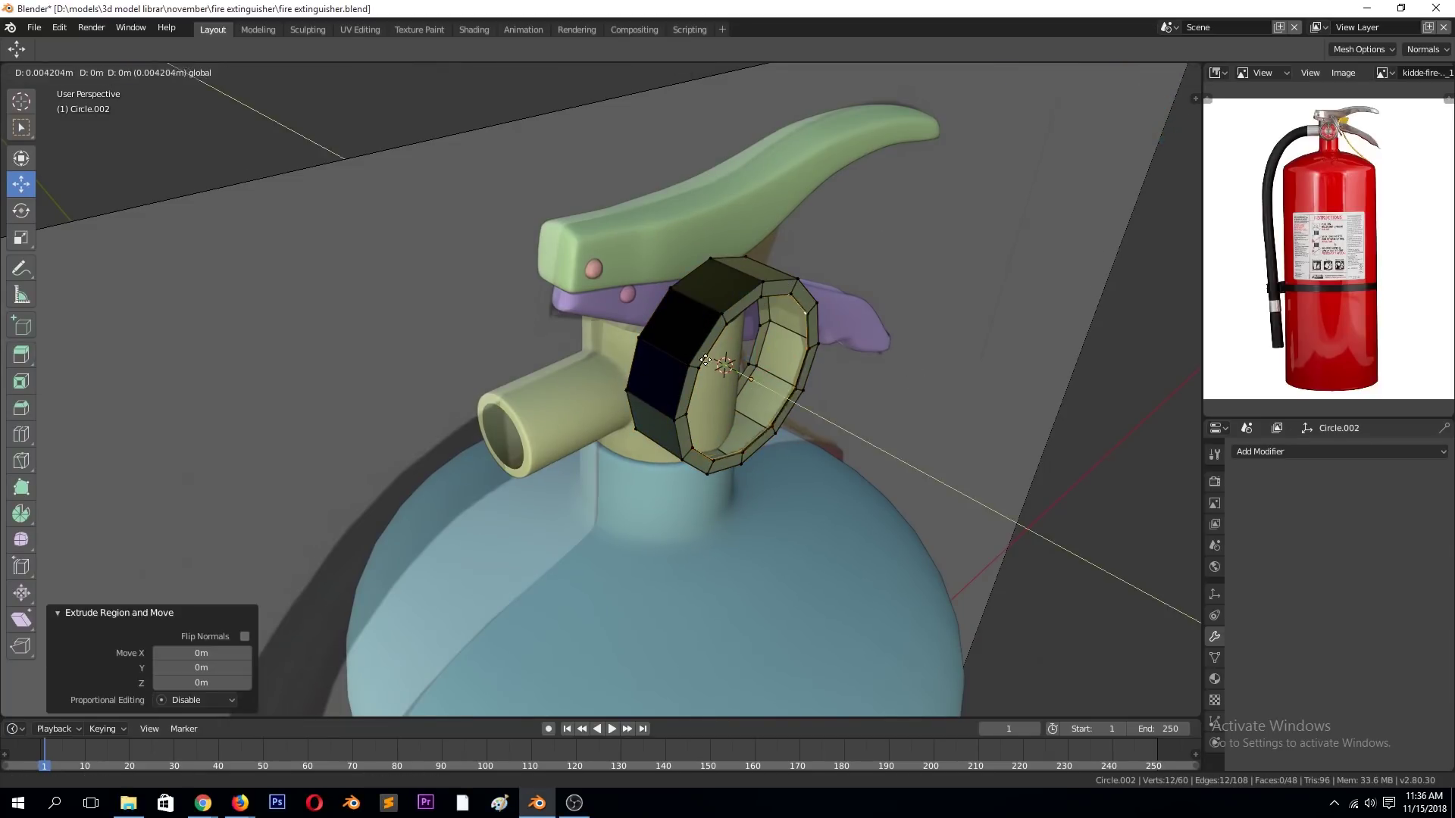
{"action": "key", "text": "s"}
{"action": "left_click", "coordinate": [805, 350]}
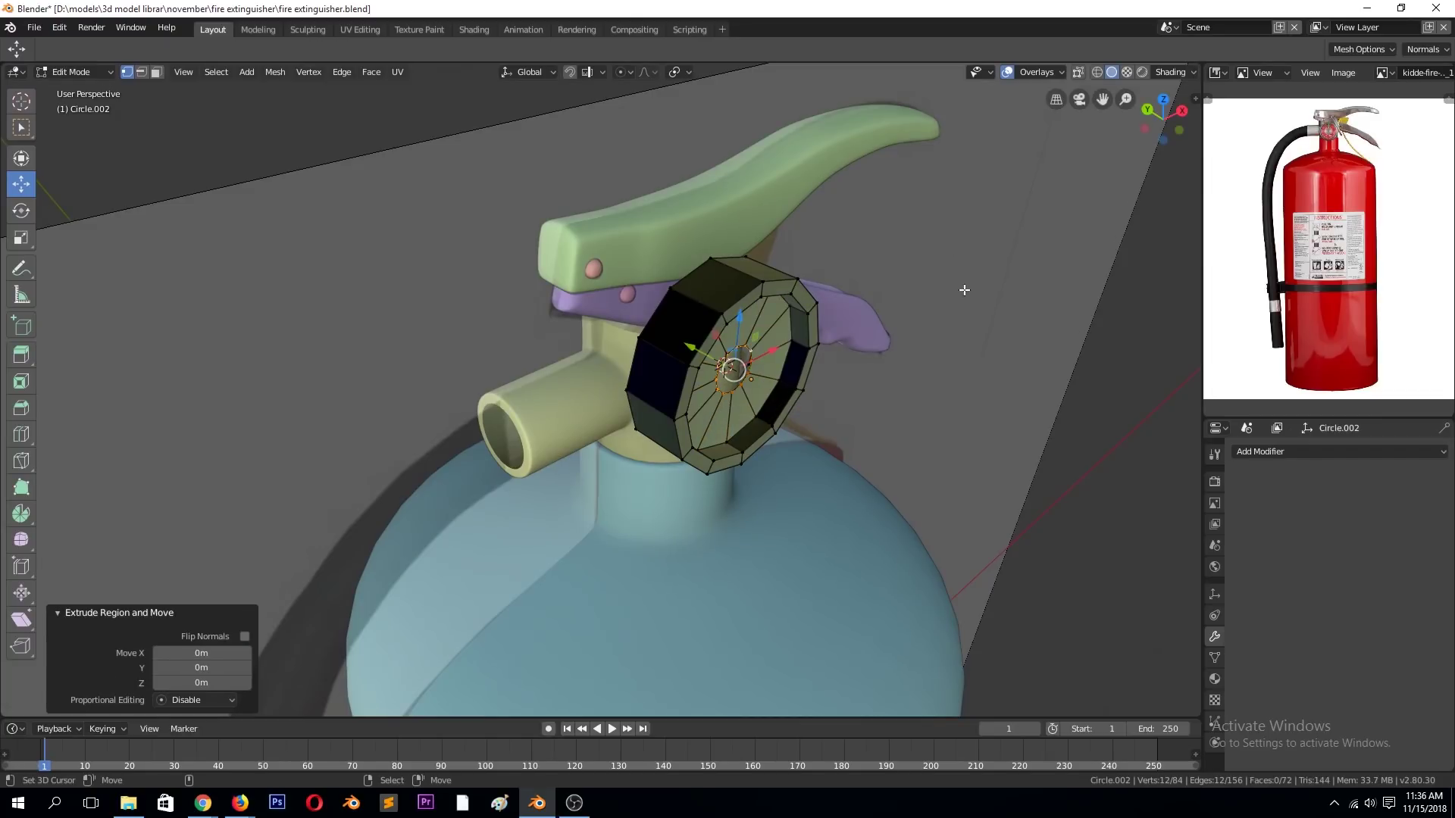
{"action": "left_click", "coordinate": [958, 307]}
- Smooth the housing with level-2 subdivision and save the file
{"action": "key", "text": "a"}
{"action": "key", "text": "Tab"}
{"action": "key", "text": "ctrl+2"}
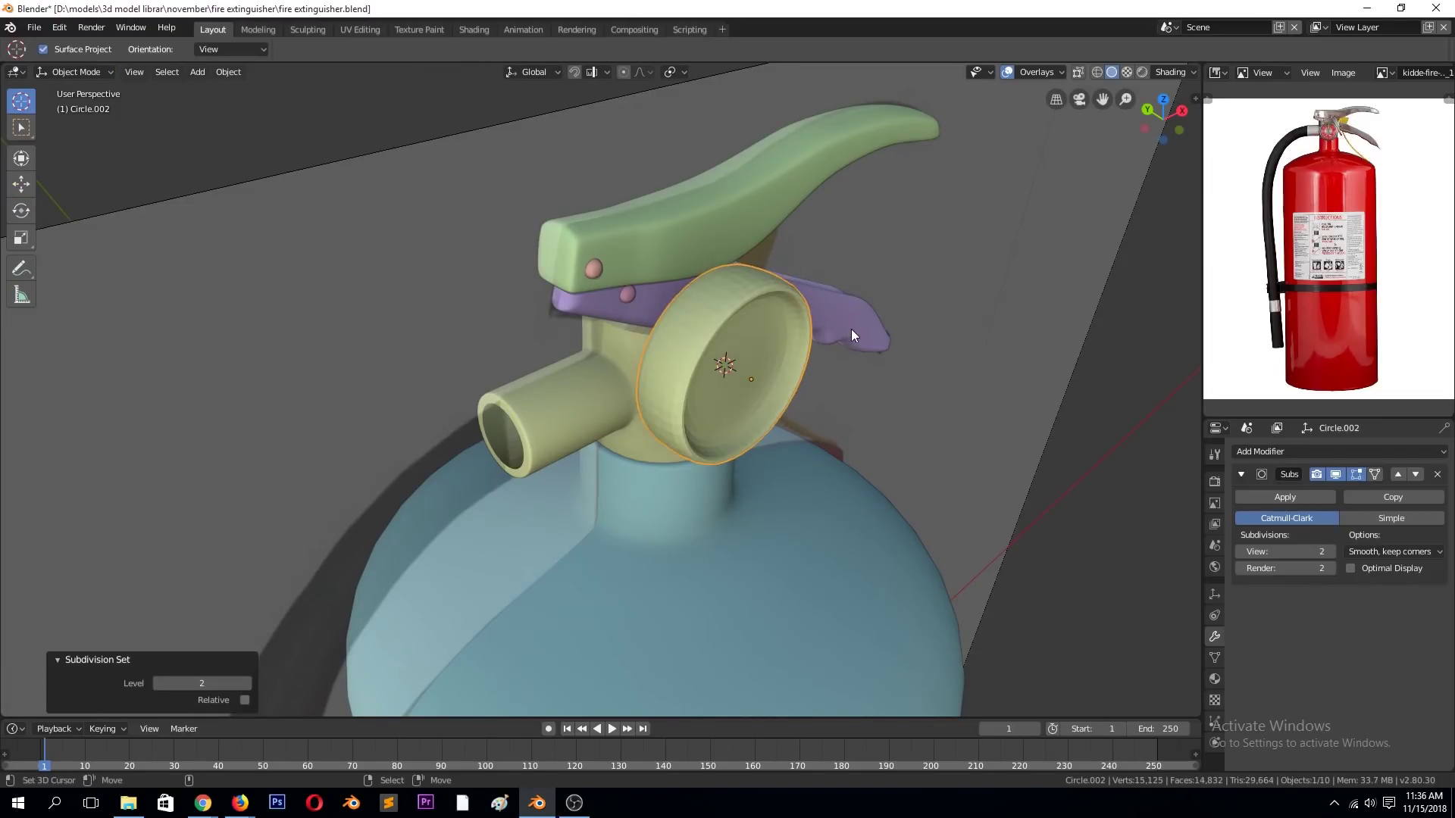
{"action": "middle_click_drag", "start_coordinate": [852, 329], "coordinate": [749, 308]}
{"action": "scroll", "coordinate": [749, 308], "scroll_direction": "up", "scroll_amount": 2}
{"action": "key", "text": "ctrl+s"}
- Add a Bevel modifier to the housing with 0.01 m width, limited to Weight
{"action": "left_click", "coordinate": [220, 75]}
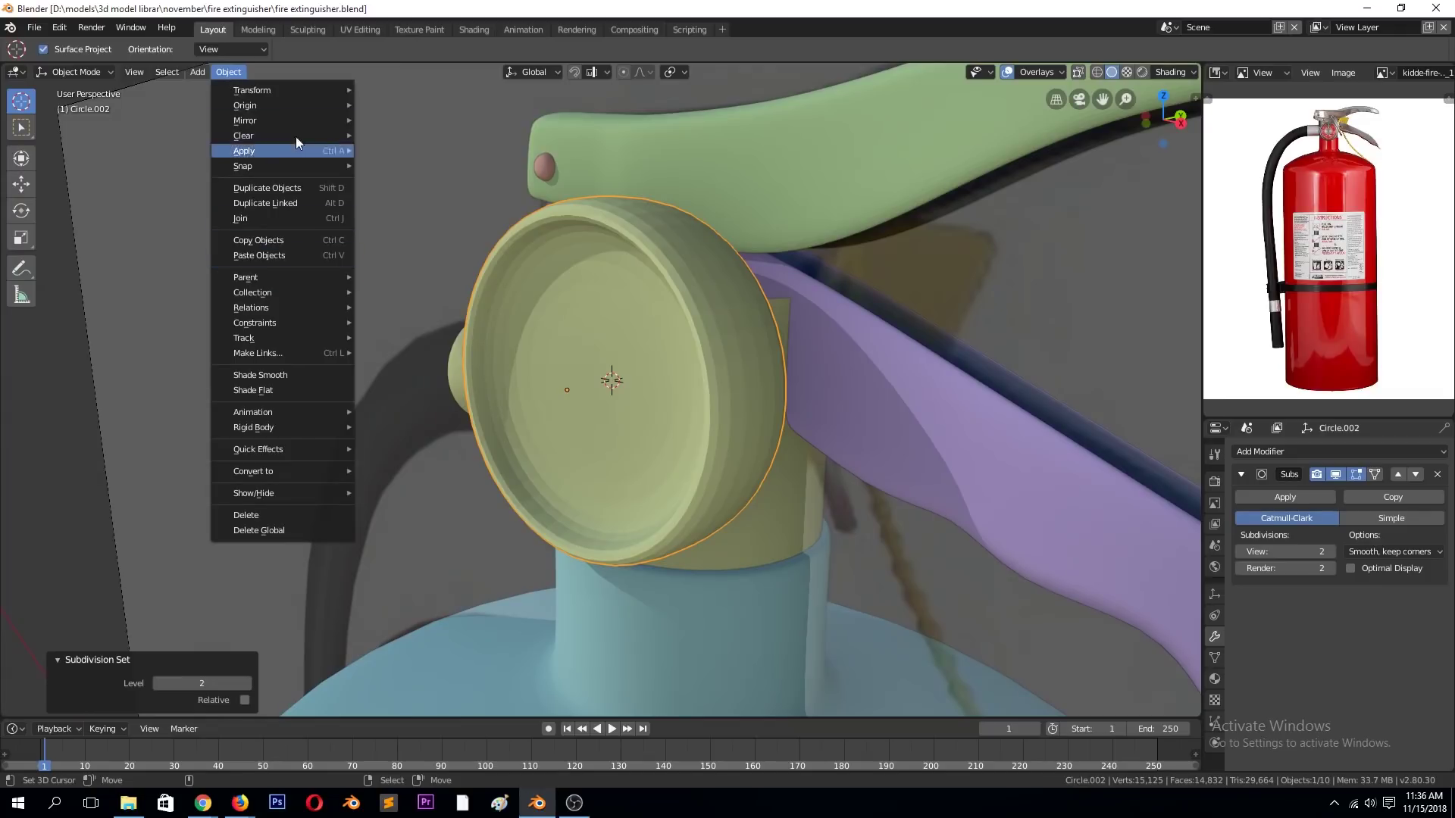
{"action": "left_click", "coordinate": [295, 390]}
{"action": "key", "text": "Tab"}
{"action": "scroll", "coordinate": [732, 278], "scroll_direction": "up", "scroll_amount": 1}
{"action": "key", "text": "alt+a"}
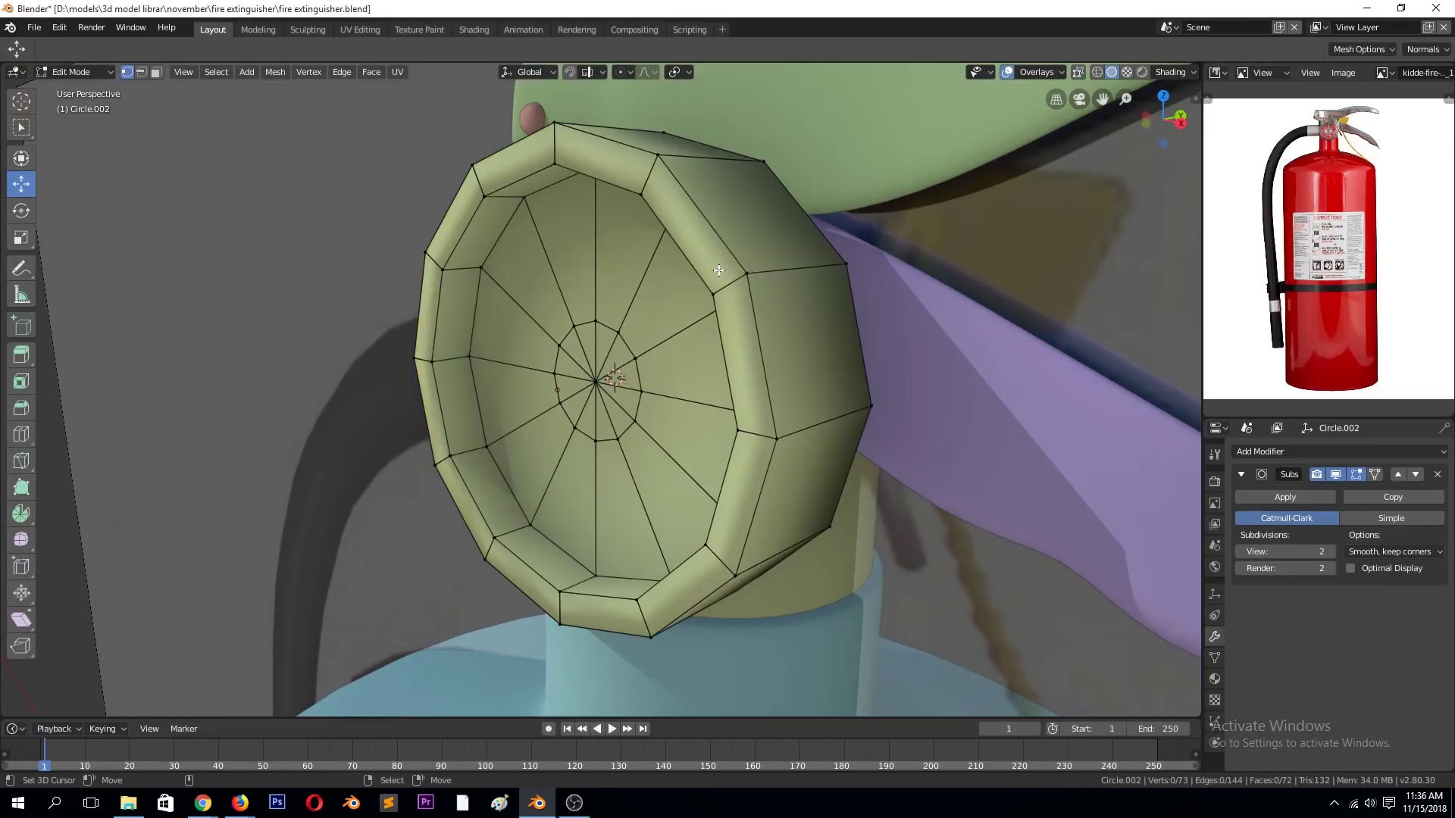
{"action": "key", "text": "ctrl+e"}
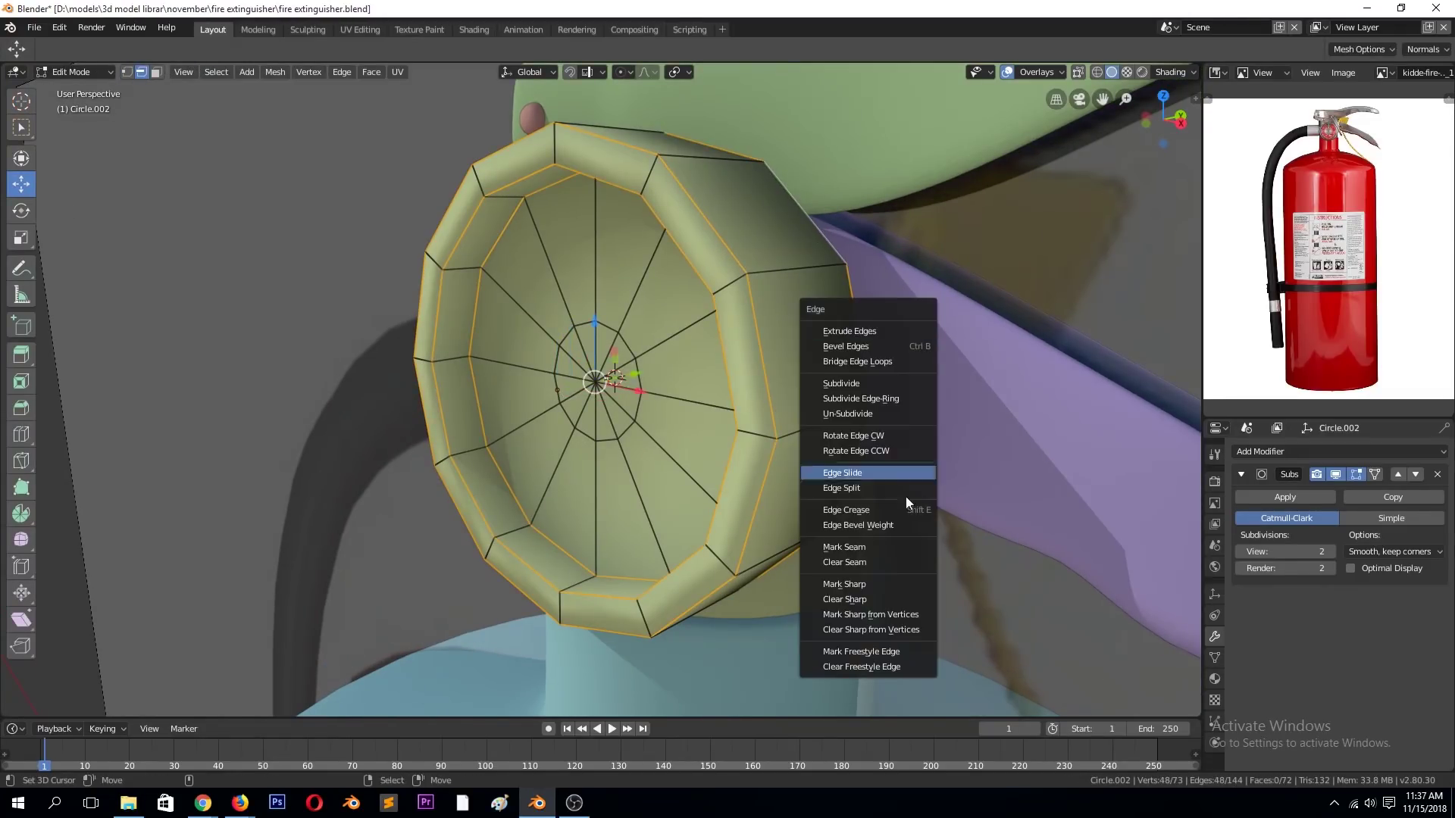
{"action": "key", "text": "Escape"}
{"action": "key", "text": "Tab"}
{"action": "left_click", "coordinate": [1281, 452]}
{"action": "left_click", "coordinate": [1152, 533]}
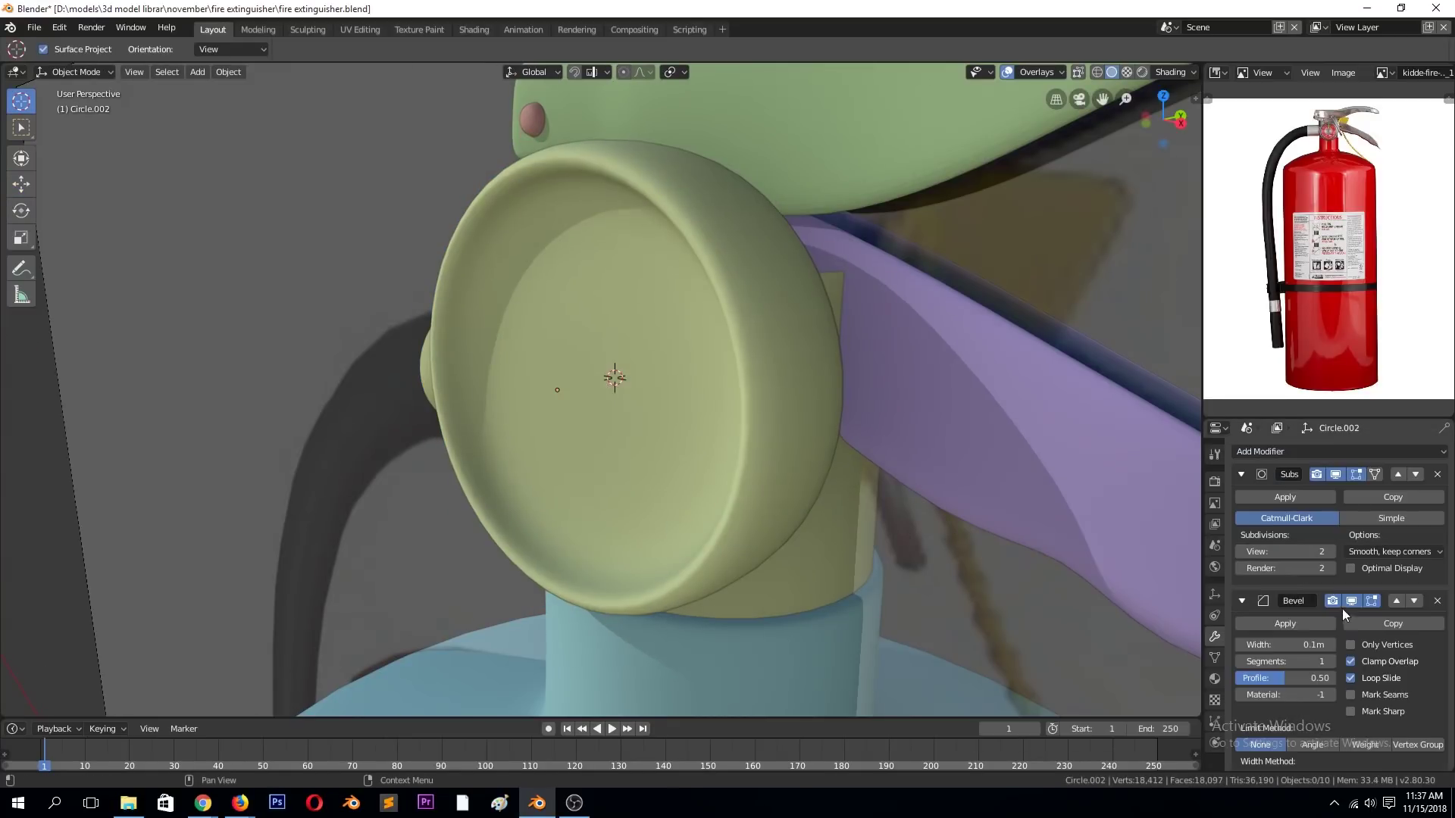
{"action": "key", "text": "Return"}
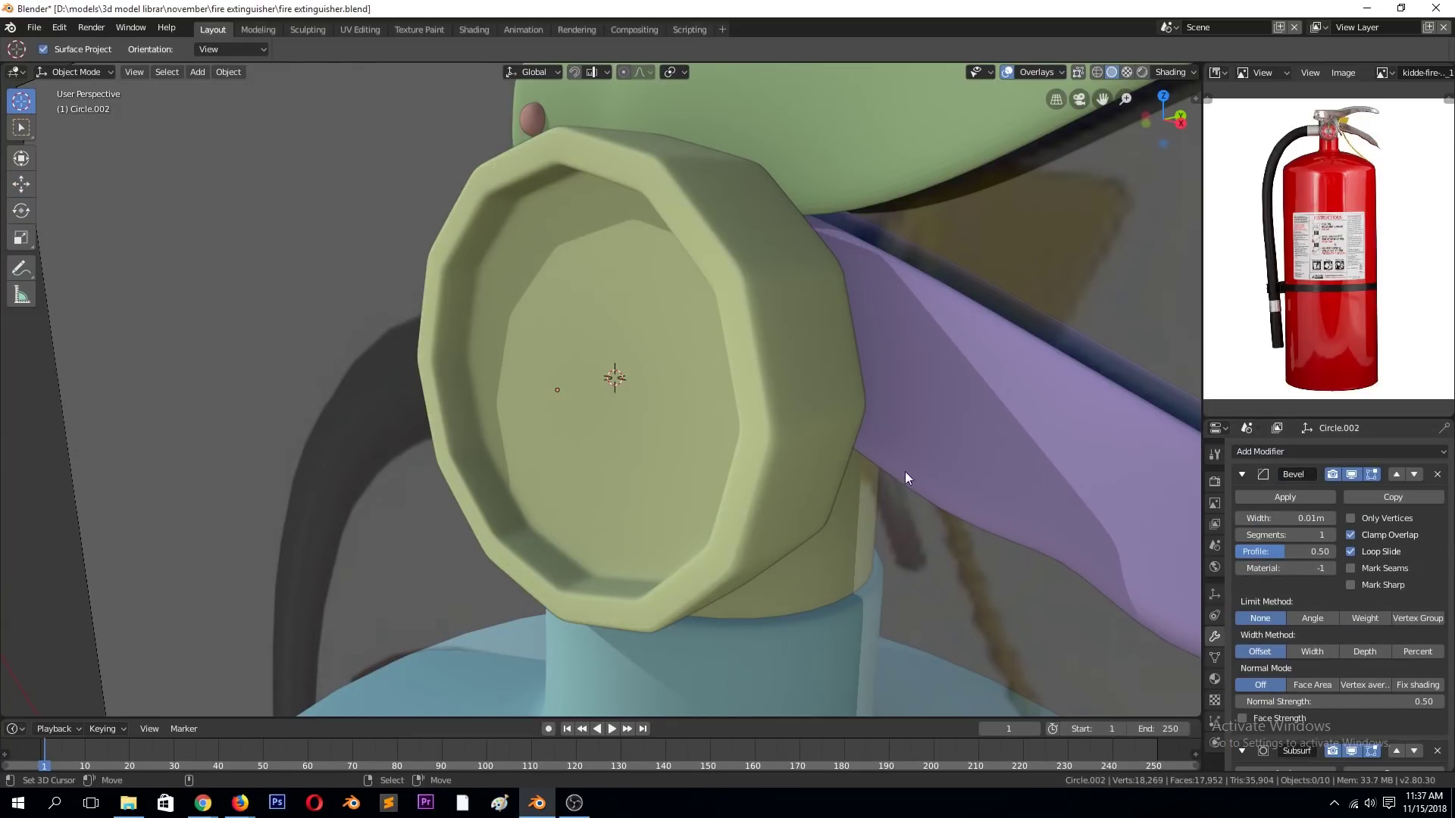
{"action": "left_click", "coordinate": [1390, 618]}
- Inset the housing's centre faces and scale the inner ring of vertices outward
{"action": "key", "text": "Tab"}
{"action": "key", "text": "ctrl+KP_Add"}
{"action": "scroll", "coordinate": [613, 375], "scroll_direction": "up", "scroll_amount": 4}
{"action": "key", "text": "i"}
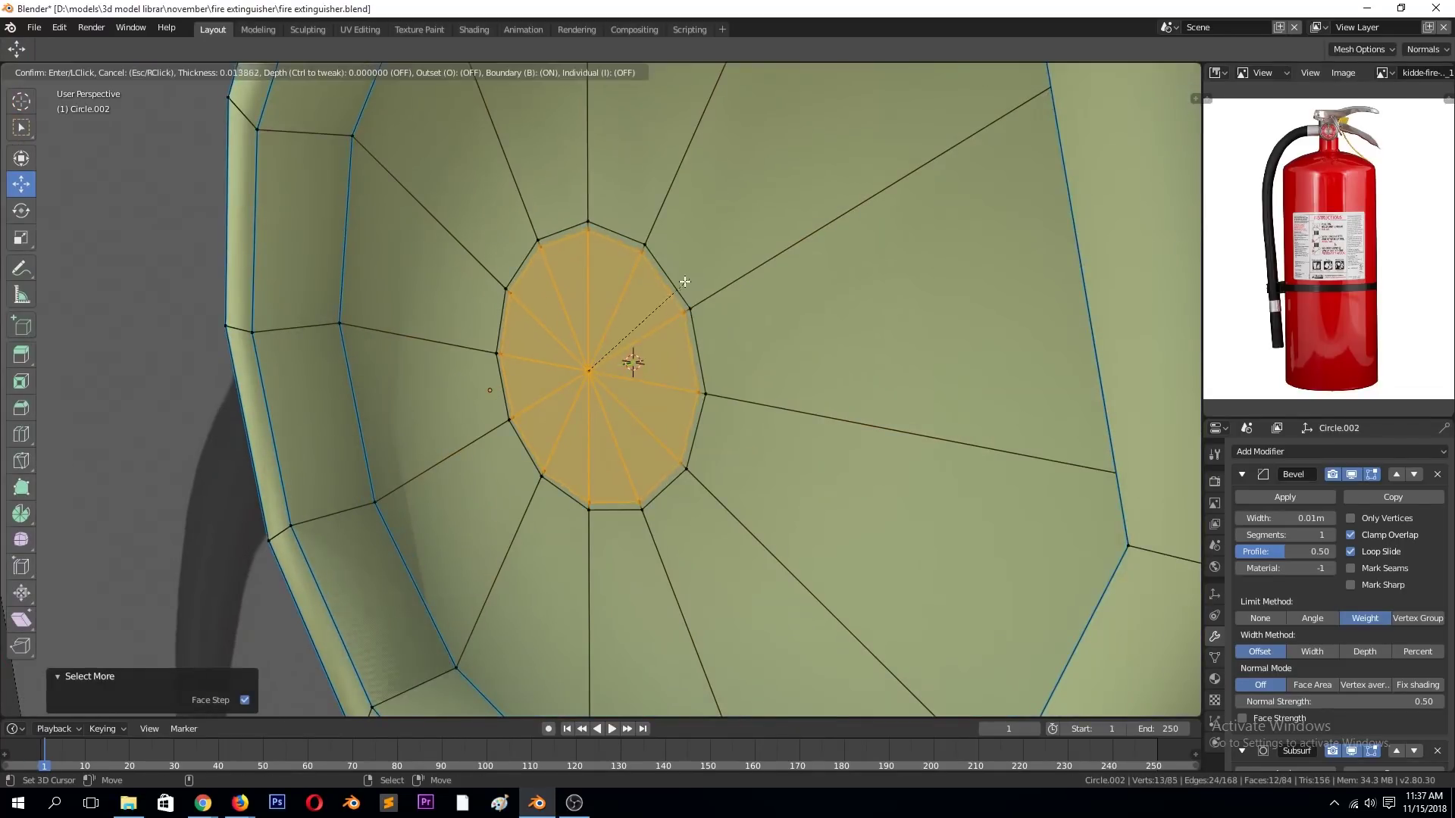
{"action": "left_click", "coordinate": [633, 363]}
{"action": "middle_click_drag", "start_coordinate": [633, 364], "coordinate": [564, 490]}
{"action": "key", "text": "g"}
{"action": "left_click", "coordinate": [603, 416]}
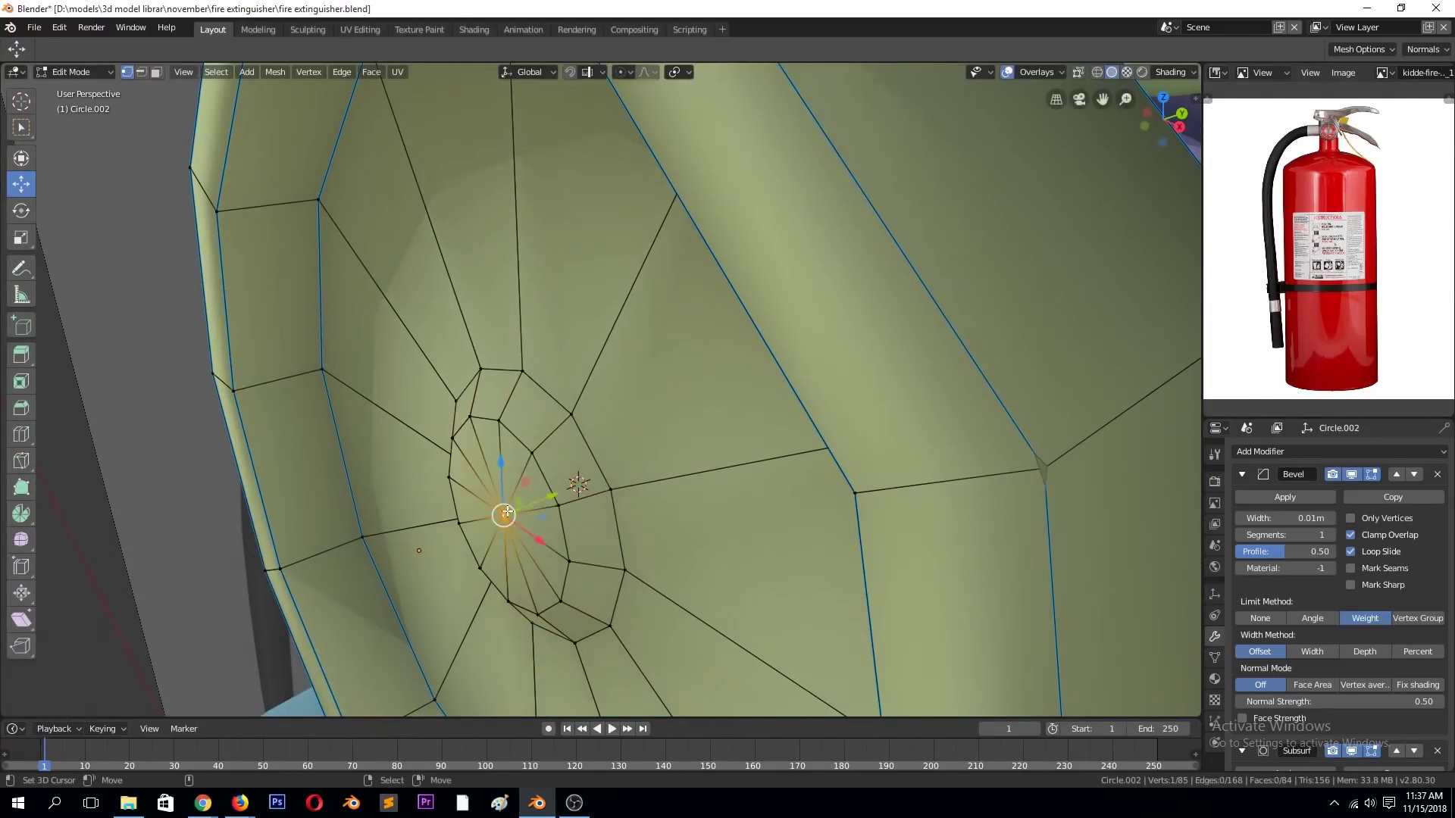
{"action": "key", "text": "s"}
{"action": "left_click", "coordinate": [626, 421]}
- Give the inner edge loop full bevel weight and check it from the front
{"action": "left_click", "coordinate": [599, 484], "text": "alt"}
{"action": "key", "text": "ctrl+e"}
{"action": "left_click", "coordinate": [600, 454]}
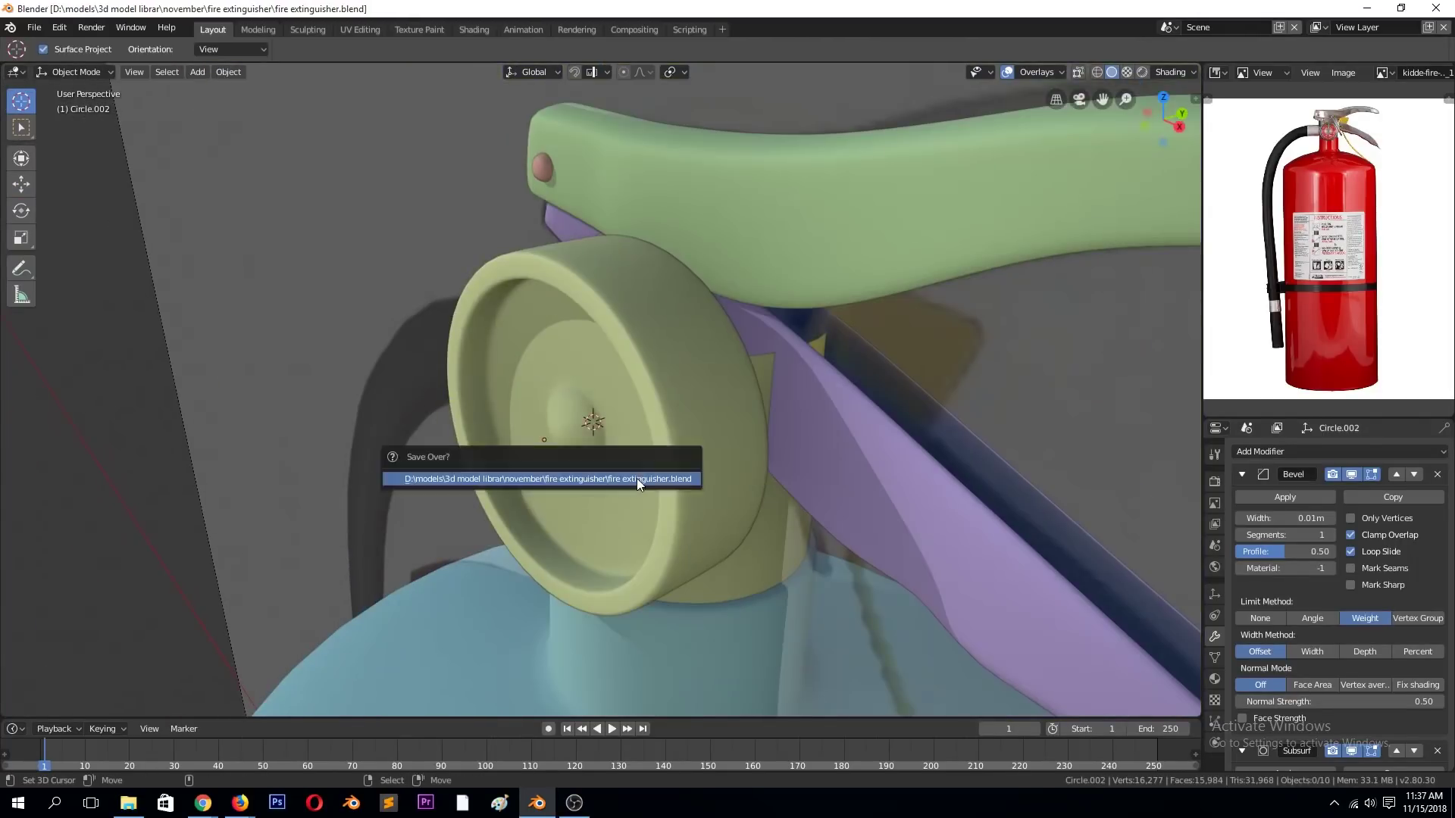
{"action": "key", "text": "KP_1"}
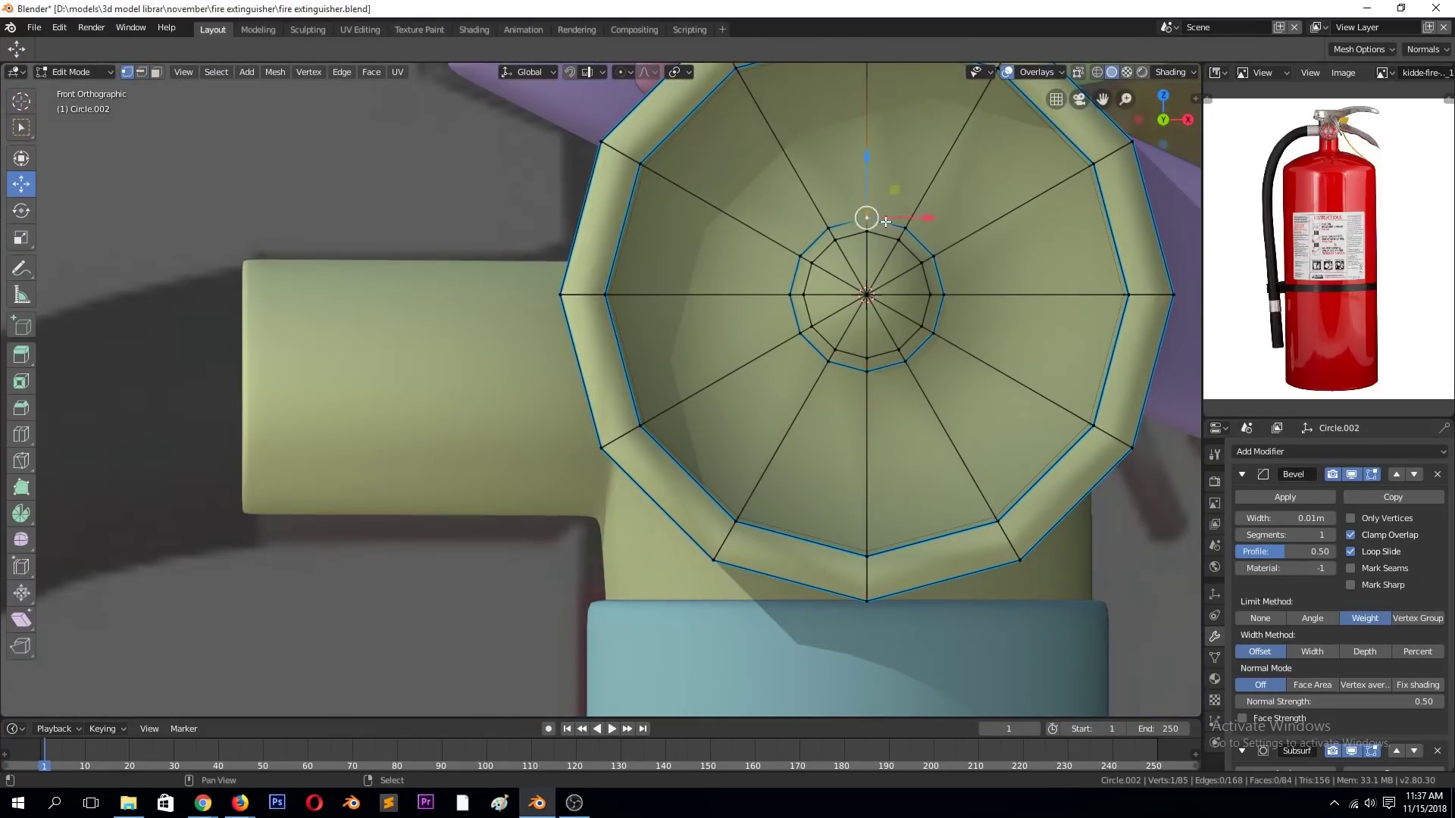
- Vertex-bevel a single inner-ring vertex to form a small centre face
{"action": "middle_click_drag", "start_coordinate": [884, 223], "coordinate": [622, 402]}
{"action": "scroll", "coordinate": [630, 408], "scroll_direction": "up", "scroll_amount": 3}
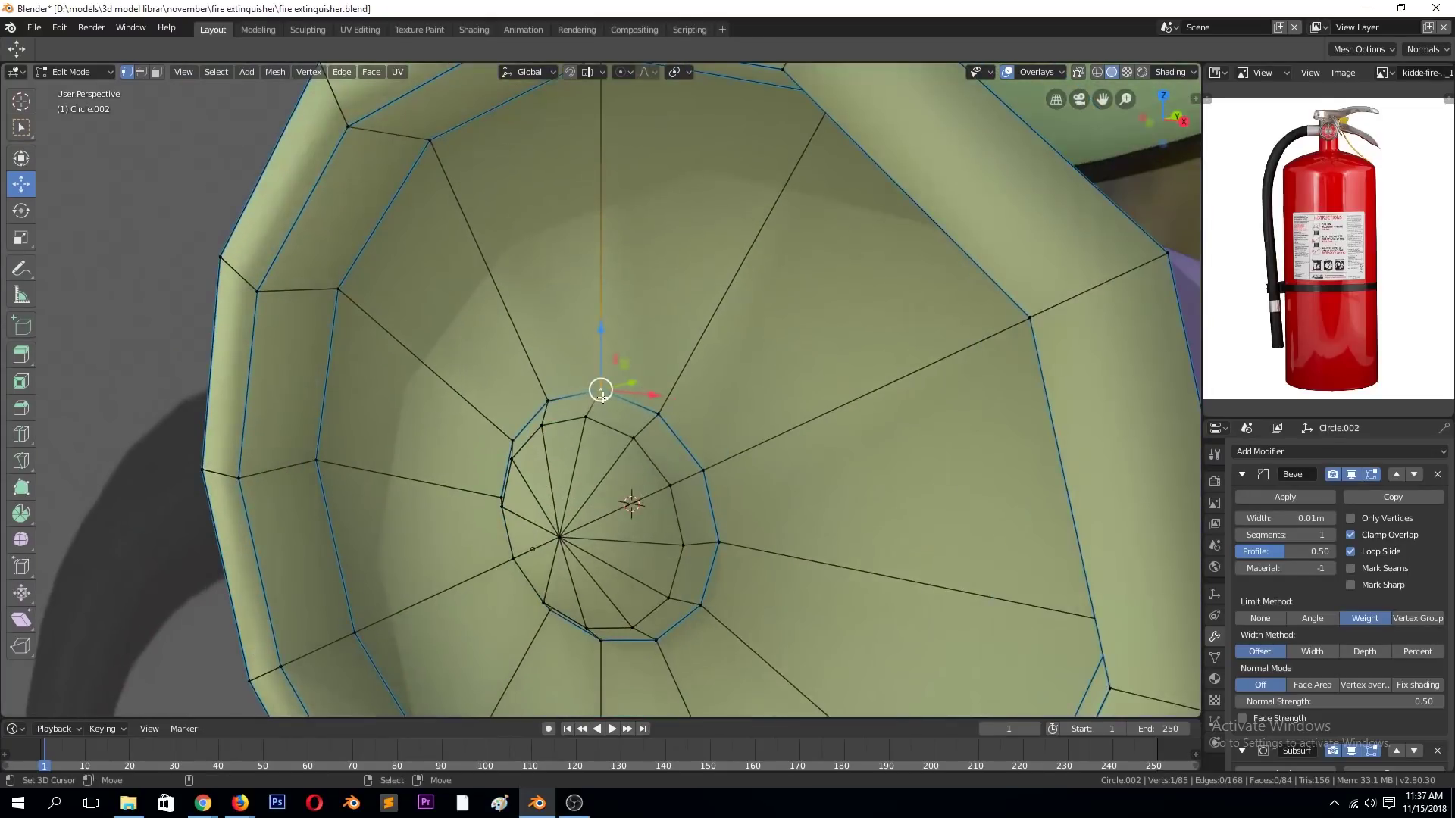
{"action": "scroll", "coordinate": [631, 409], "scroll_direction": "up", "scroll_amount": 2}
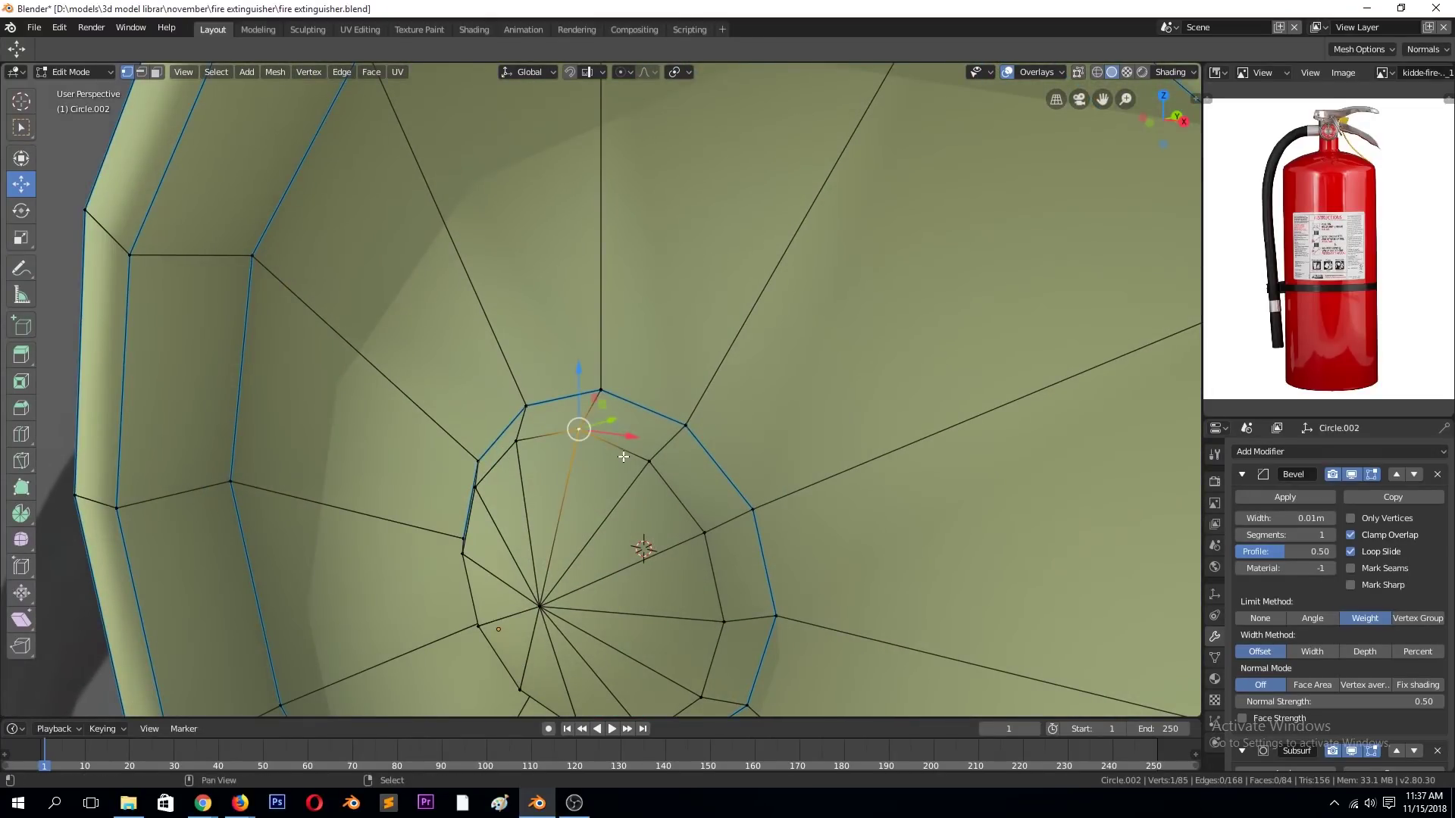
{"action": "key", "text": "ctrl+shift+b"}
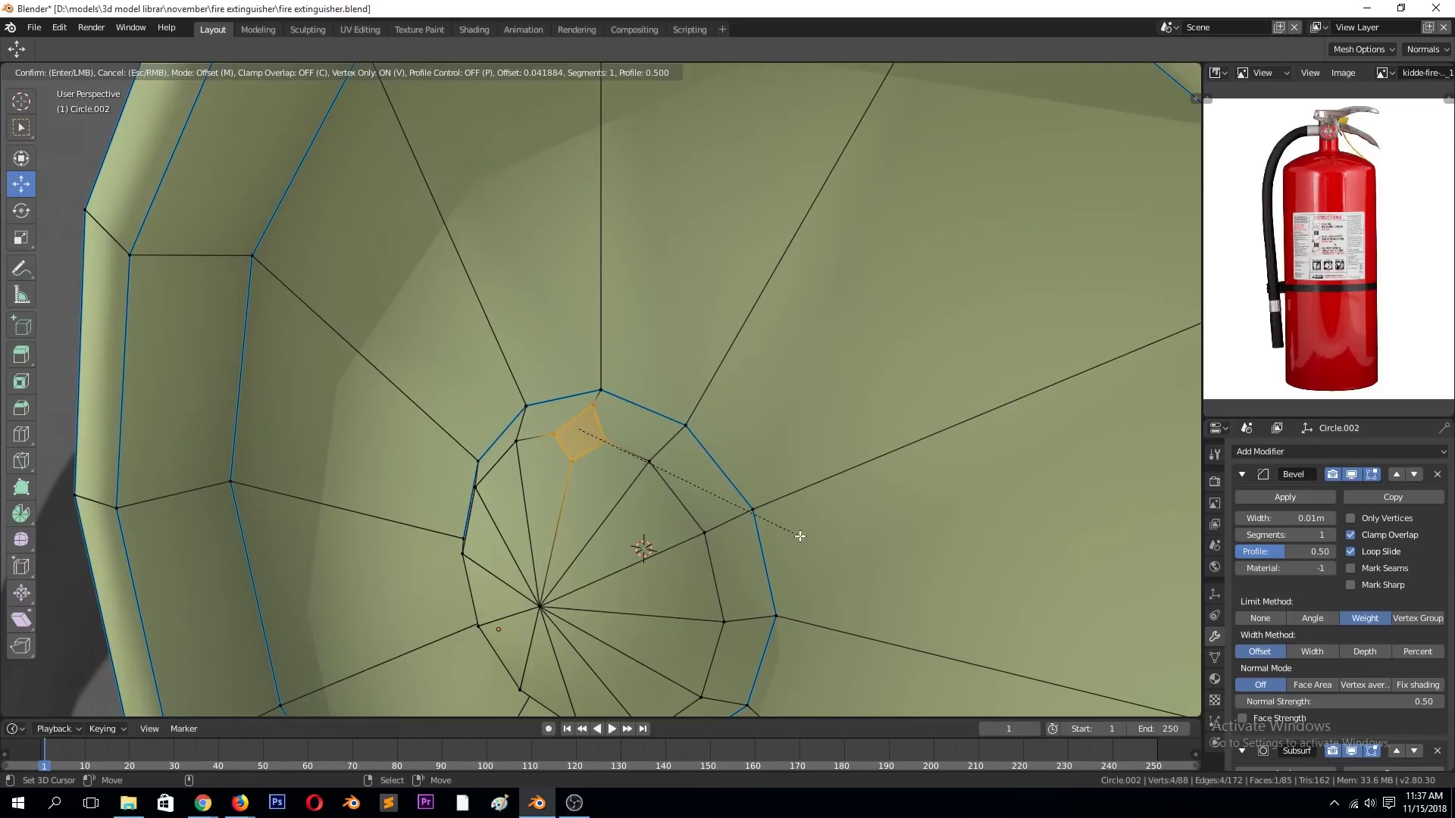
{"action": "left_click", "coordinate": [800, 535]}
- Extrude the small face upward into a needle with a narrowed tip
{"action": "key", "text": "KP_1"}
{"action": "key", "text": "e"}
{"action": "left_click", "coordinate": [716, 288]}
{"action": "key", "text": "s"}
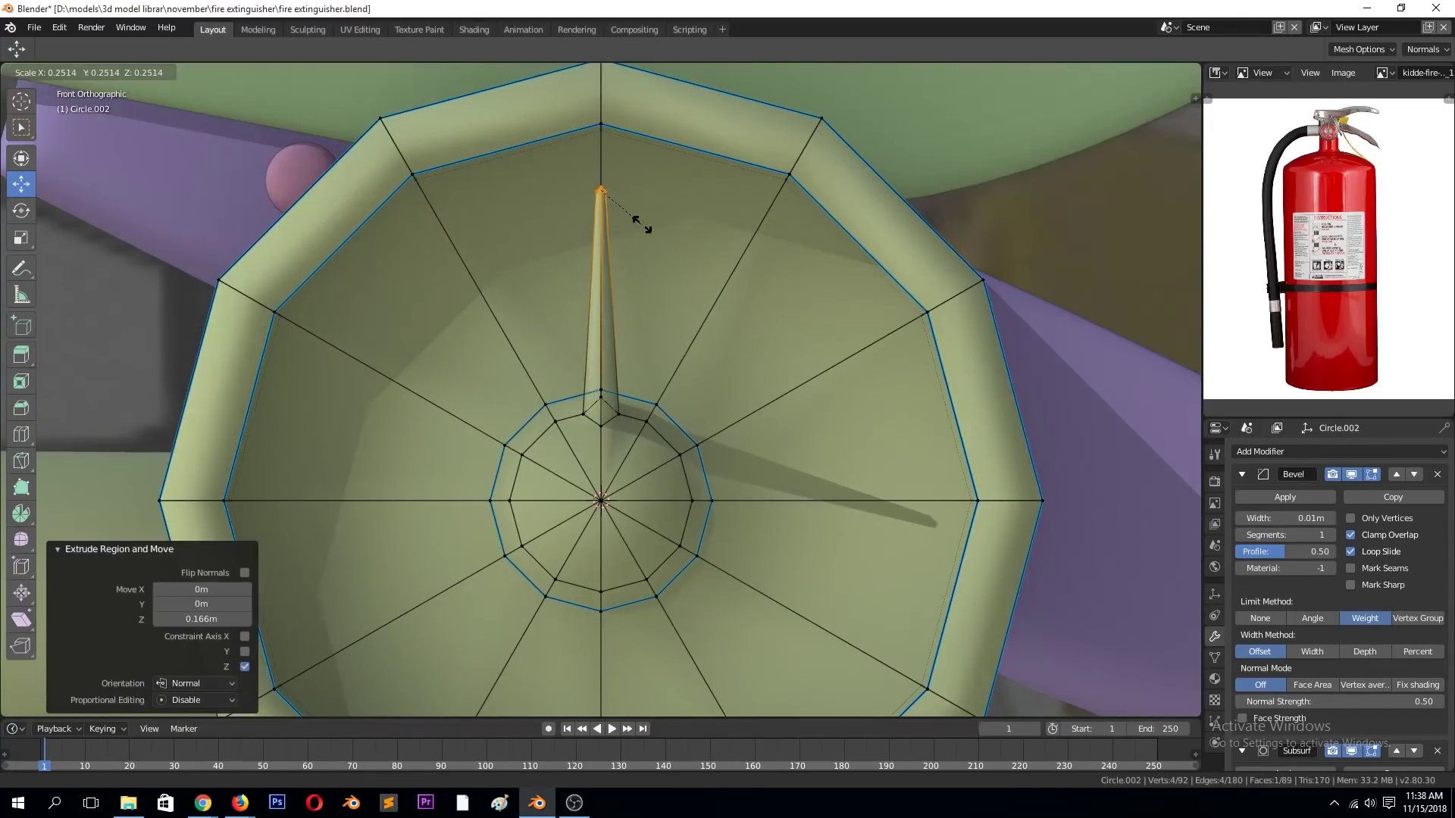
{"action": "left_click", "coordinate": [642, 224]}
{"action": "key", "text": "Tab"}
- Set bevel weight on the needle edges and reposition the needle from the side view
{"action": "key", "text": "Tab"}
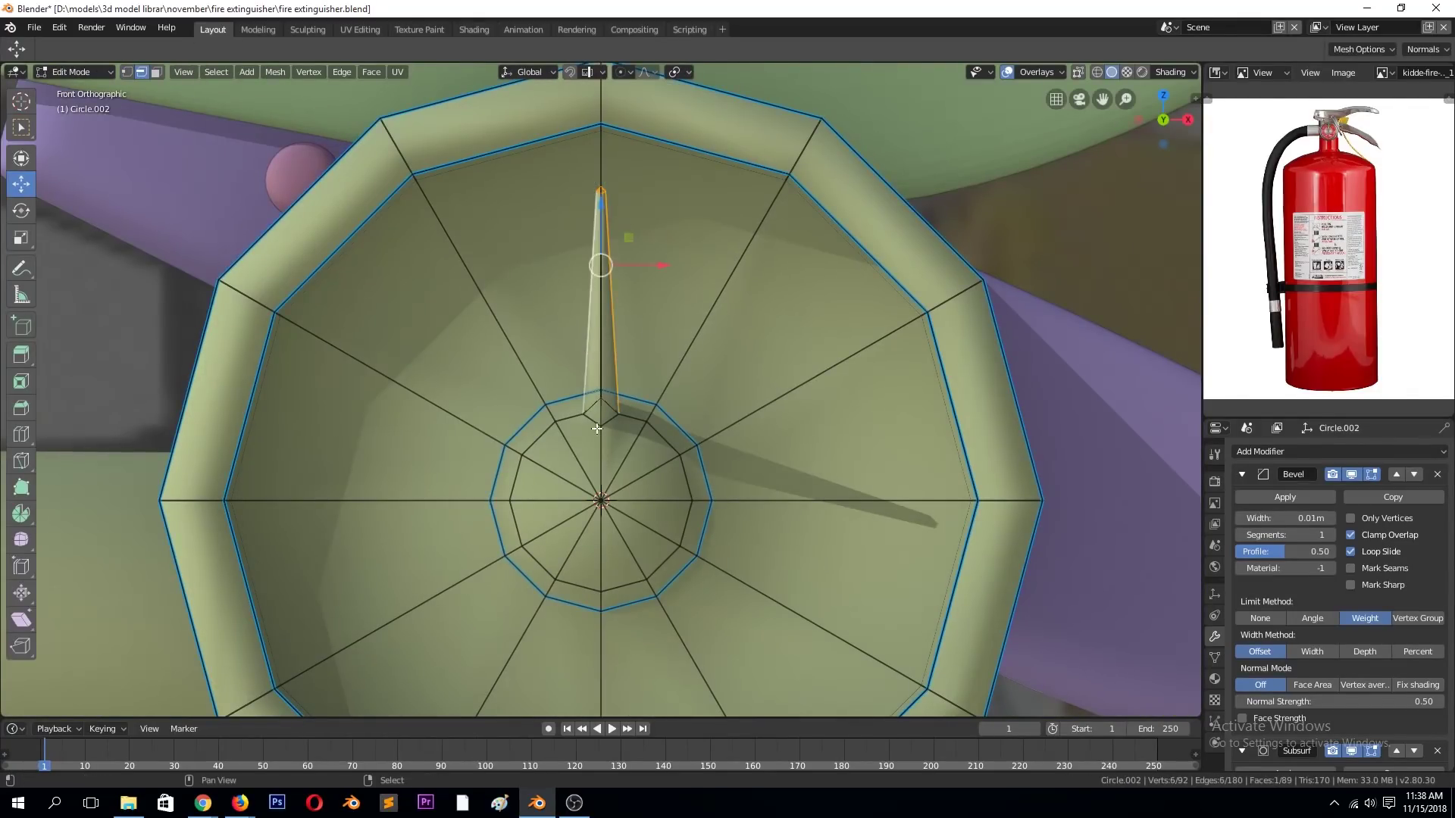
{"action": "middle_click_drag", "start_coordinate": [612, 352], "coordinate": [585, 378]}
{"action": "key", "text": "ctrl+e"}
{"action": "left_click", "coordinate": [585, 379]}
{"action": "key", "text": "Tab"}
{"action": "key", "text": "Tab"}
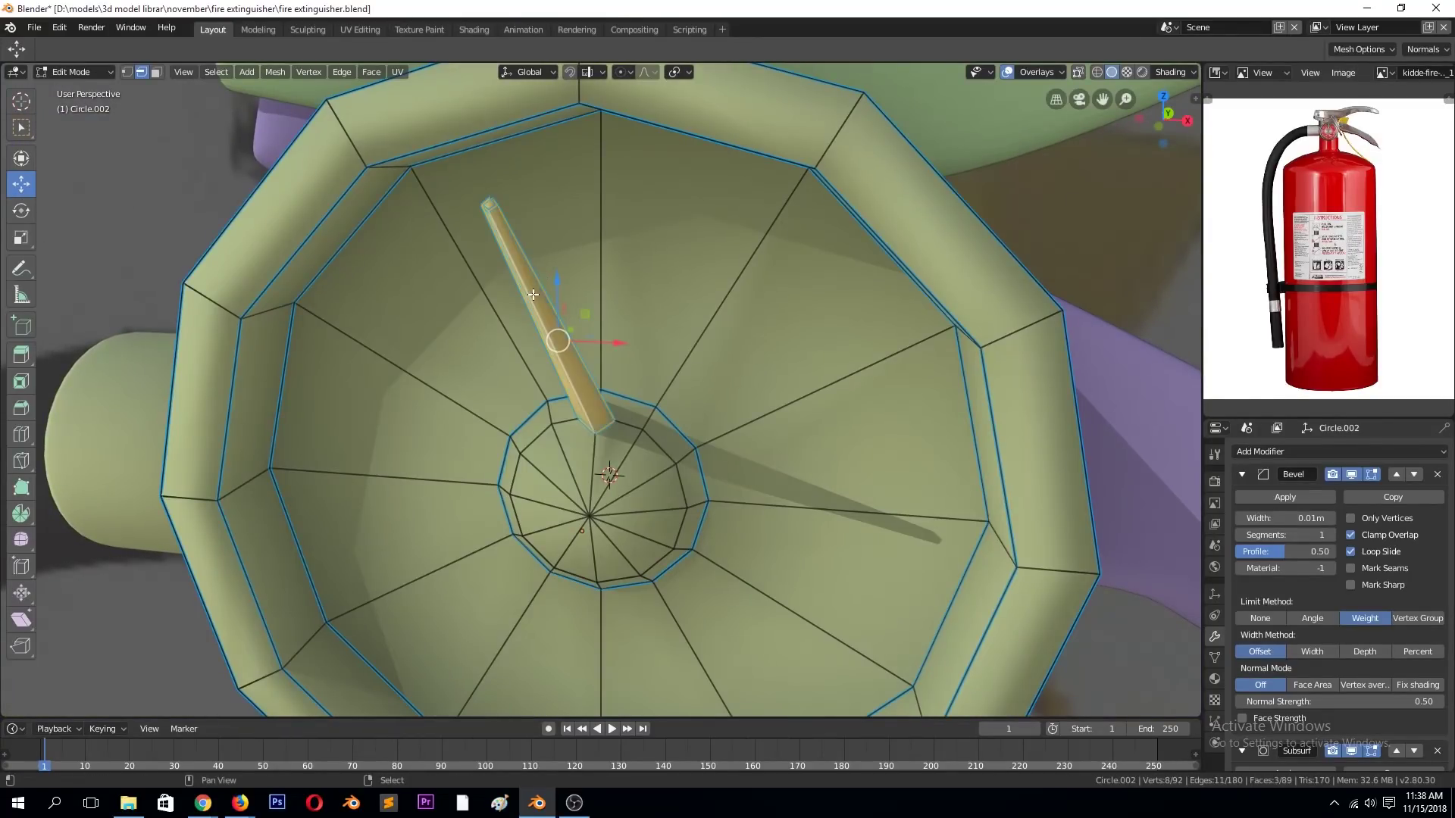
{"action": "left_click", "coordinate": [630, 340]}
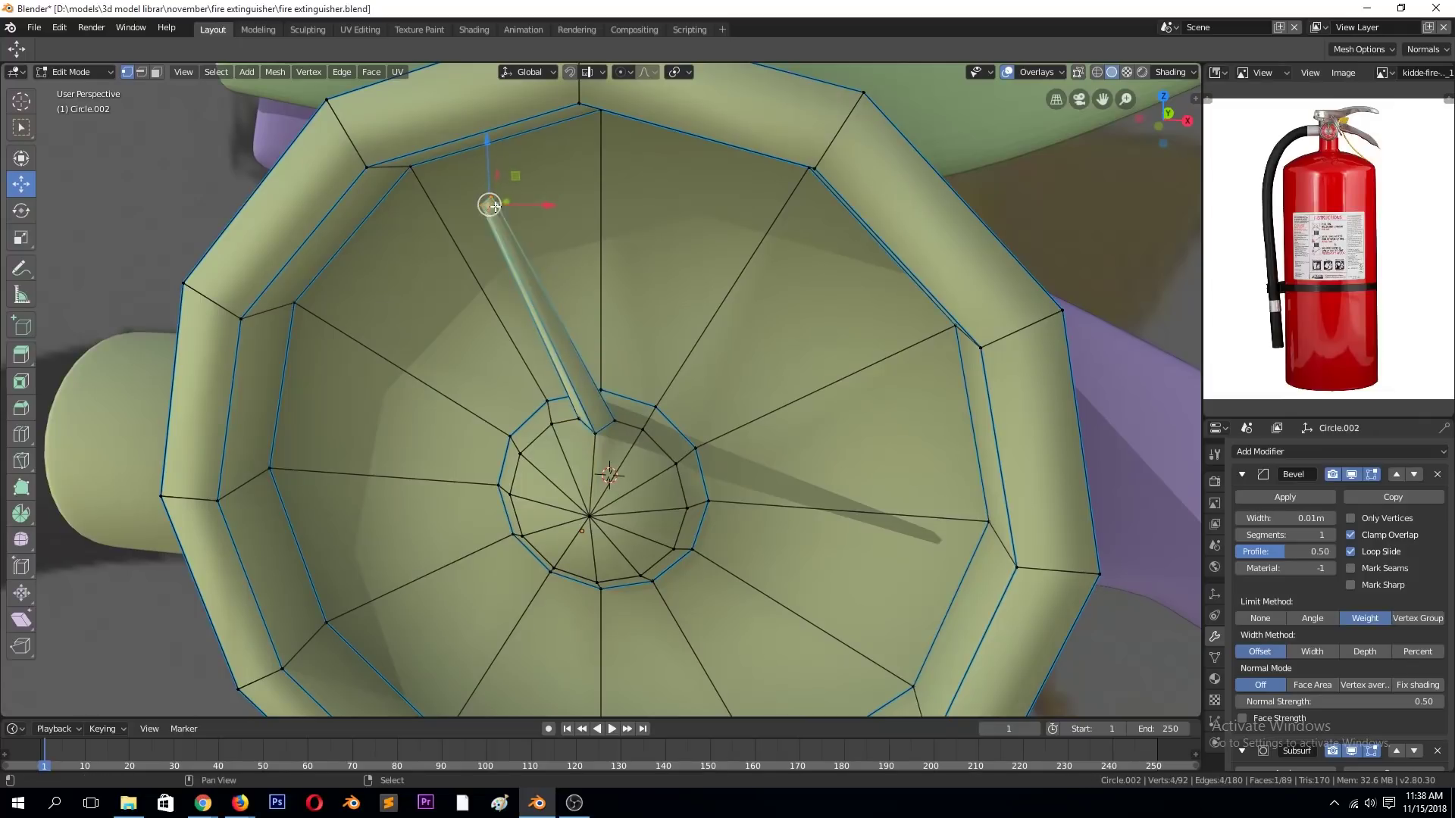
{"action": "key", "text": "KP_3"}
{"action": "key", "text": "g"}
{"action": "left_click", "coordinate": [647, 193]}
{"action": "key", "text": "Tab"}
{"action": "key", "text": "KP_1"}
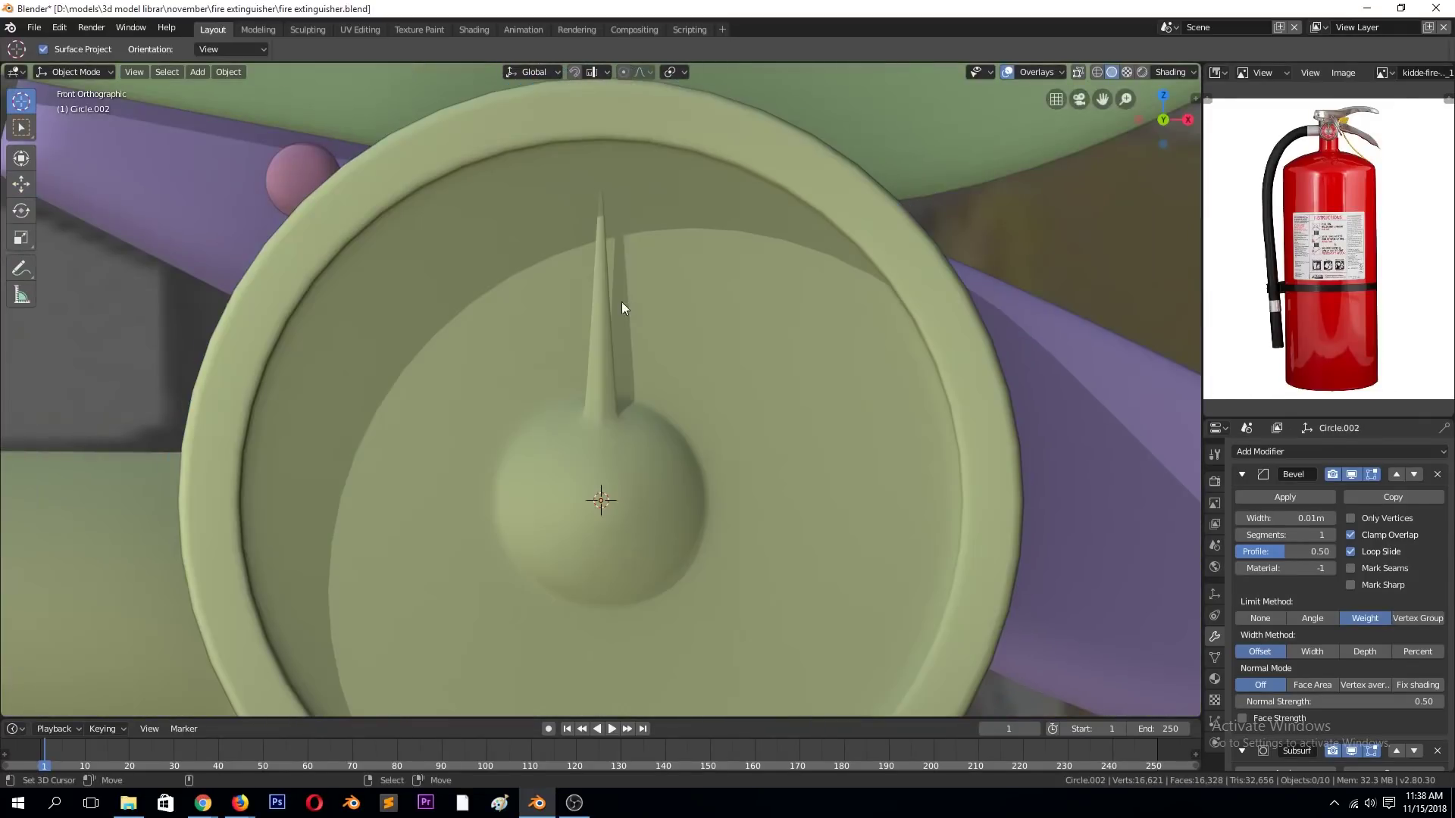
- Undo back to the earlier bevel width and save the file
{"action": "key", "text": "Tab"}
{"action": "key", "text": "Tab"}
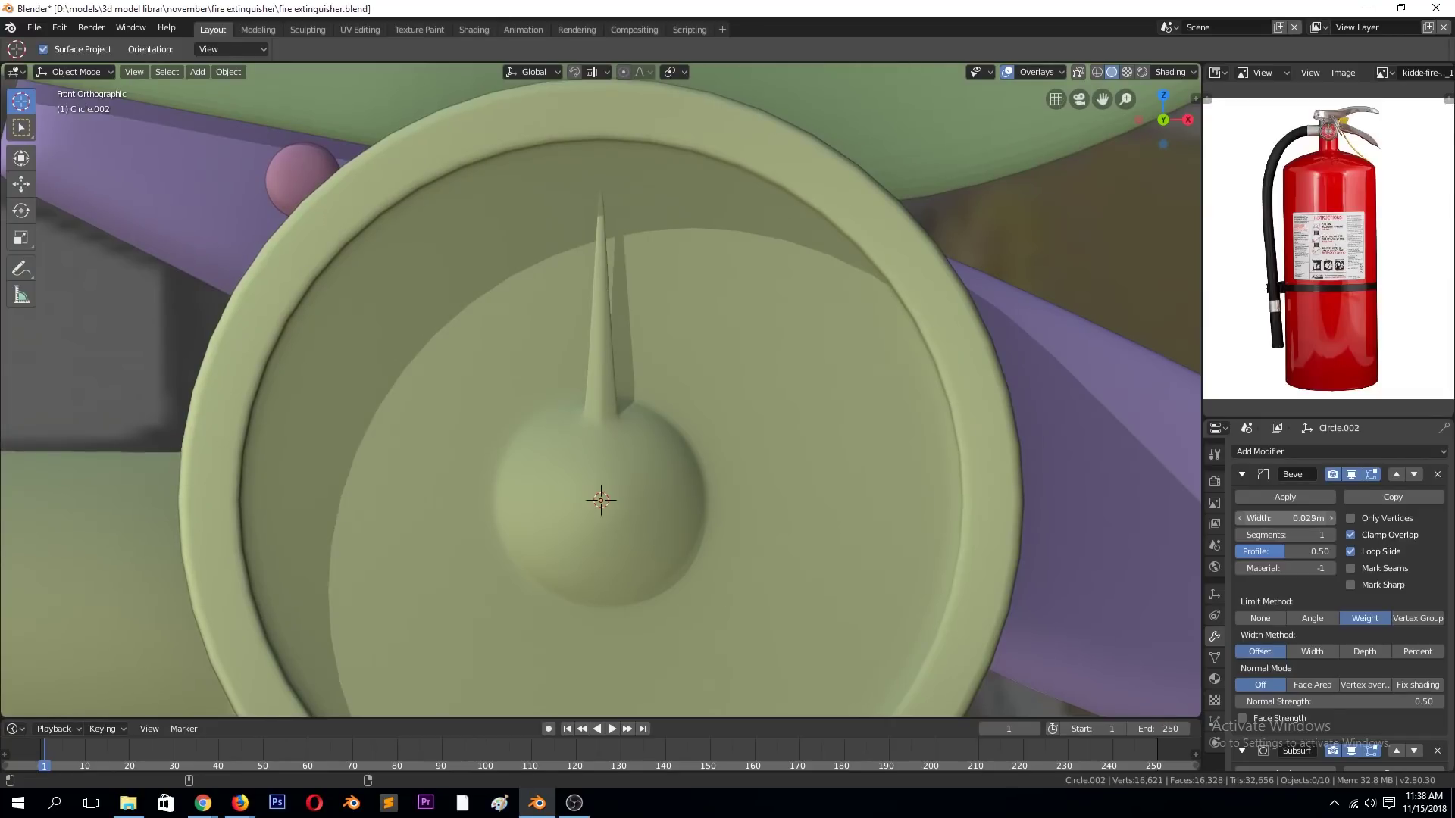
{"action": "key", "text": "ctrl+z"}
{"action": "key", "text": "ctrl+z"}
{"action": "key", "text": "ctrl+z"}
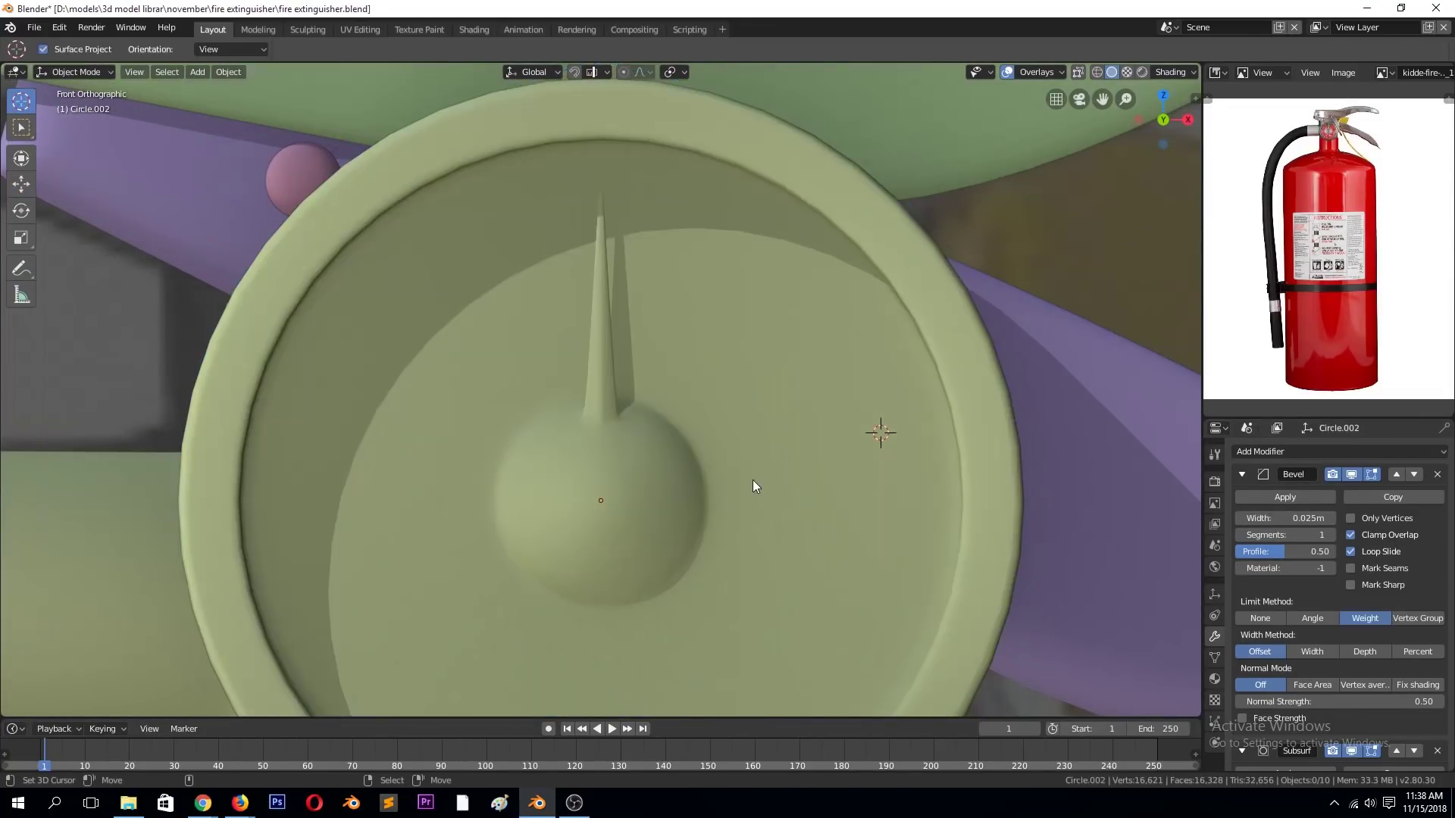
{"action": "scroll", "coordinate": [752, 480], "scroll_direction": "down", "scroll_amount": 3}
{"action": "scroll", "coordinate": [751, 479], "scroll_direction": "down", "scroll_amount": 1}
{"action": "key", "text": "ctrl+s"}
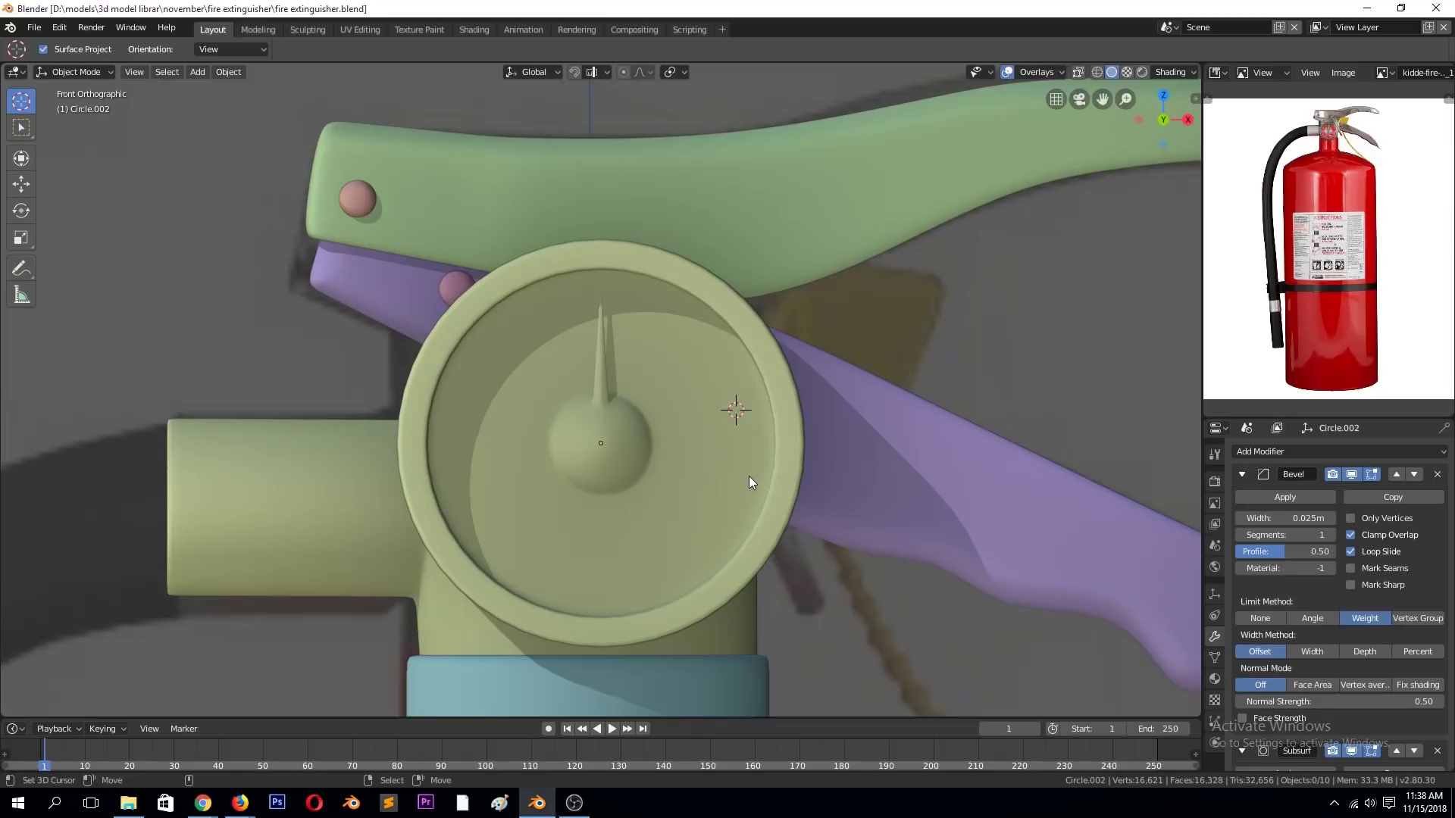
- Save, then select the side outlet tube and enter its mesh editing
{"action": "scroll", "coordinate": [738, 478], "scroll_direction": "down", "scroll_amount": 5}
{"action": "scroll", "coordinate": [729, 477], "scroll_direction": "up", "scroll_amount": 5}
{"action": "mouse_move", "coordinate": [650, 392]}
{"action": "middle_mouse_down"}
{"action": "mouse_move", "coordinate": [738, 419]}
{"action": "mouse_move", "coordinate": [530, 384]}
{"action": "mouse_move", "coordinate": [635, 390]}
{"action": "middle_mouse_up"}
{"action": "scroll", "coordinate": [639, 389], "scroll_direction": "up", "scroll_amount": 2}
{"action": "key", "text": "ctrl+s"}
{"action": "scroll", "coordinate": [670, 416], "scroll_direction": "up", "scroll_amount": 2}
{"action": "mouse_move", "coordinate": [743, 530]}
{"action": "middle_mouse_down"}
{"action": "mouse_move", "coordinate": [530, 512]}
{"action": "mouse_move", "coordinate": [674, 515]}
{"action": "middle_mouse_up"}
{"action": "left_click", "coordinate": [688, 497]}
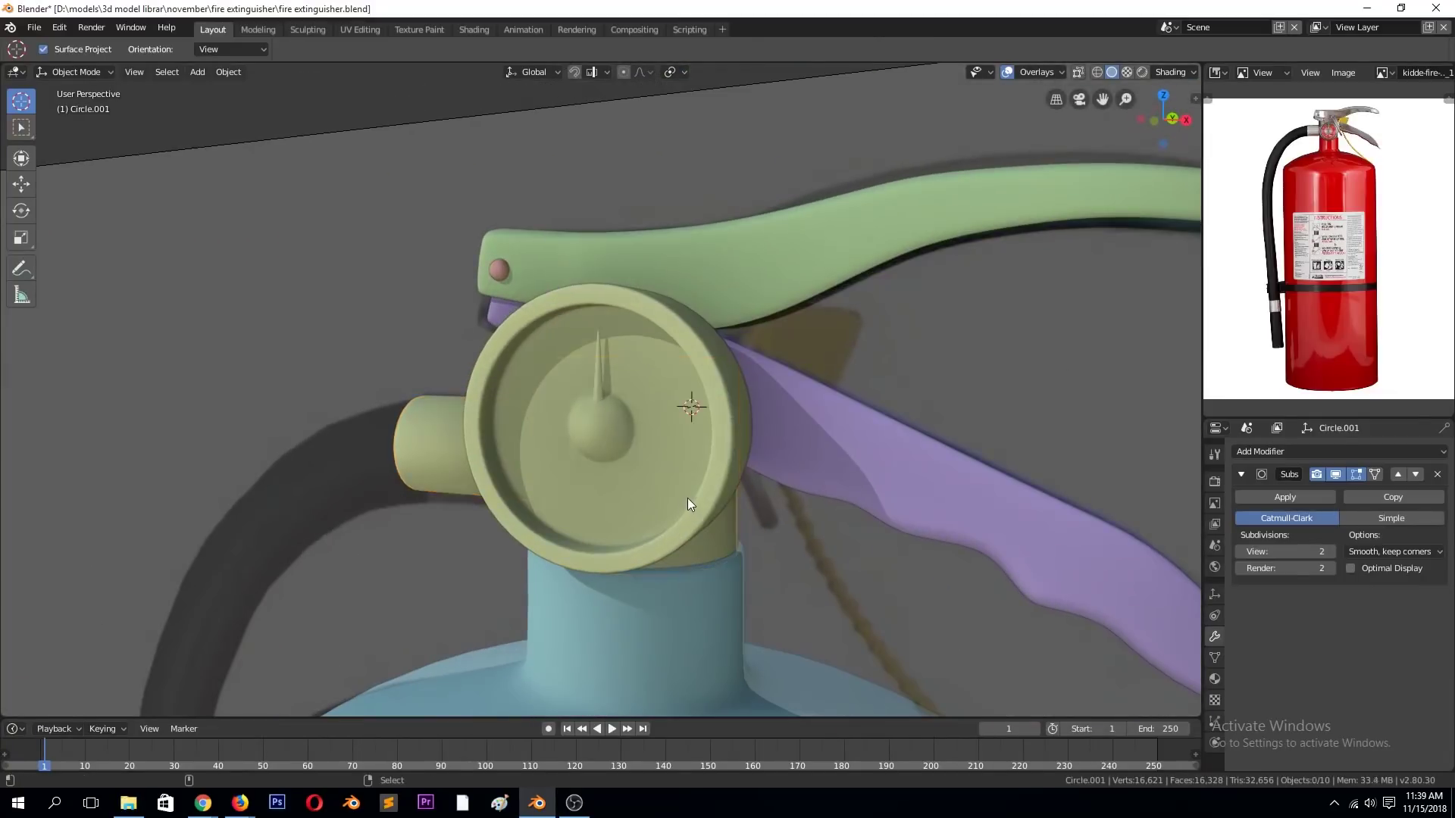
{"action": "scroll", "coordinate": [681, 504], "scroll_direction": "down", "scroll_amount": 3}
{"action": "scroll", "coordinate": [559, 438], "scroll_direction": "down", "scroll_amount": 2}
{"action": "scroll", "coordinate": [554, 434], "scroll_direction": "up", "scroll_amount": 4}
{"action": "scroll", "coordinate": [553, 435], "scroll_direction": "up", "scroll_amount": 2}
{"action": "middle_click_drag", "start_coordinate": [553, 434], "coordinate": [607, 452]}
{"action": "key", "text": "Tab"}
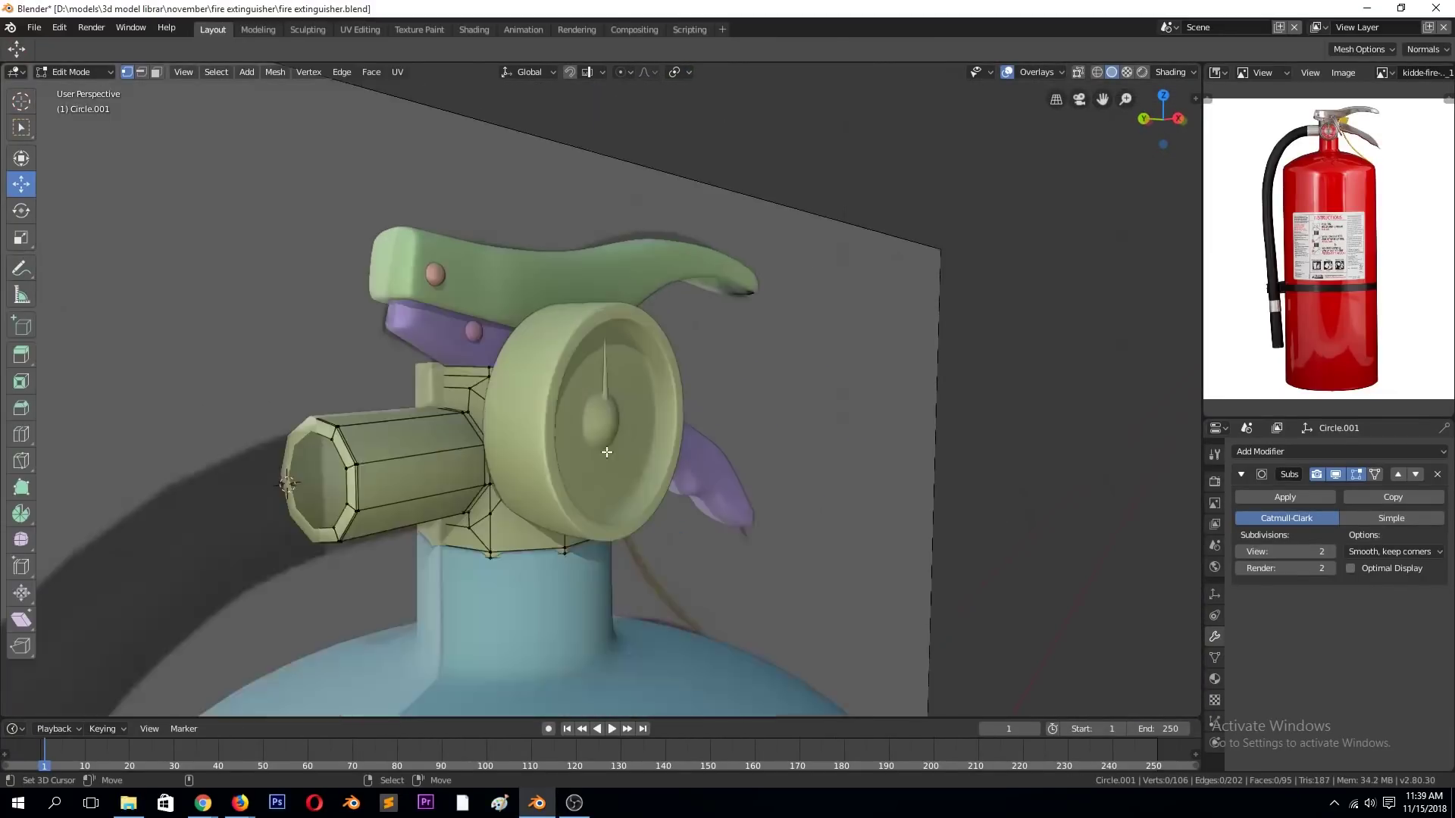
{"action": "scroll", "coordinate": [607, 452], "scroll_direction": "up", "scroll_amount": 1}
- Extrude the outlet's end loop into a new, slightly smaller hose segment
{"action": "key", "text": "e"}
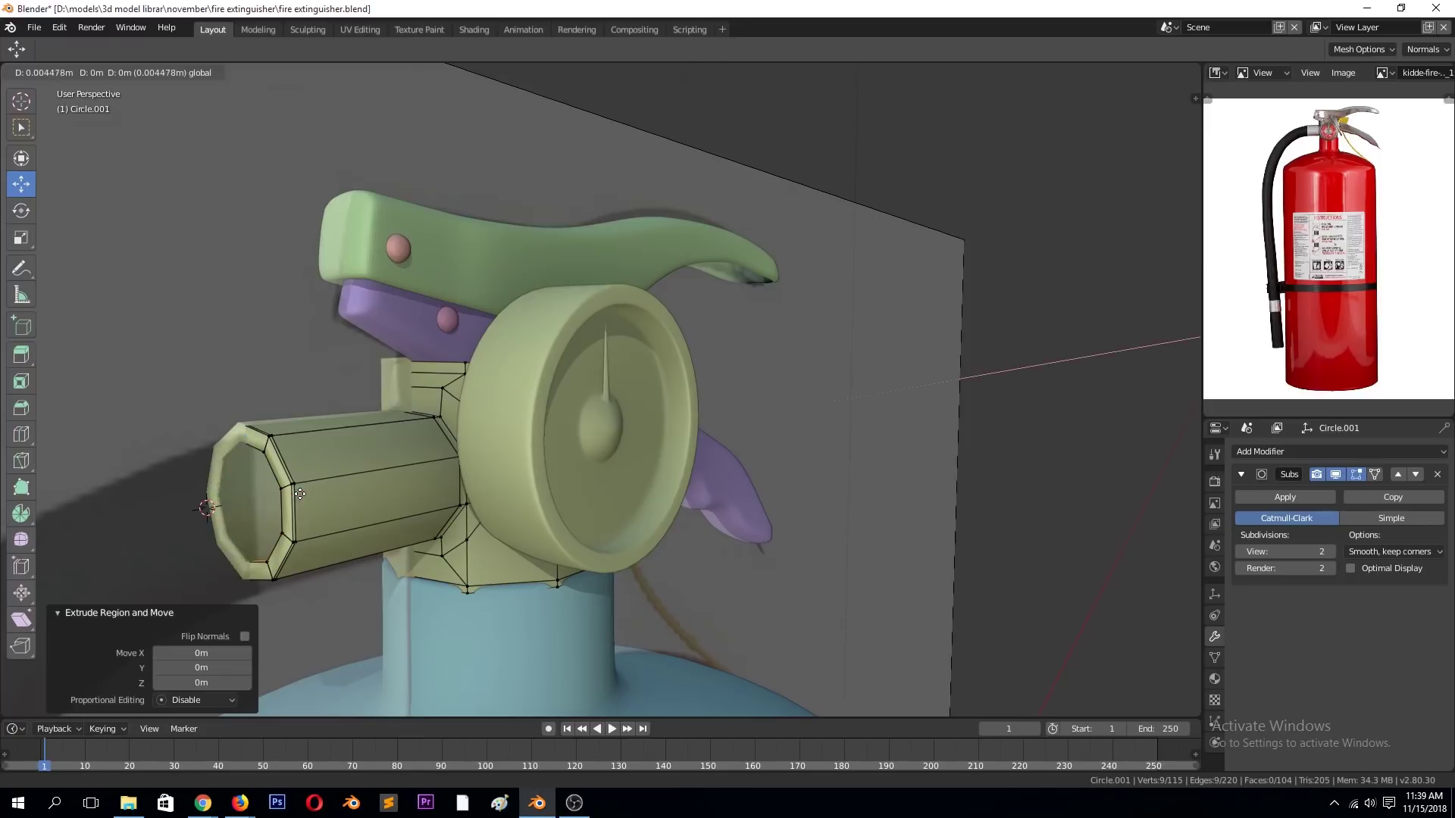
{"action": "key", "text": "s"}
{"action": "left_click", "coordinate": [389, 471]}
{"action": "key", "text": "KP_1"}
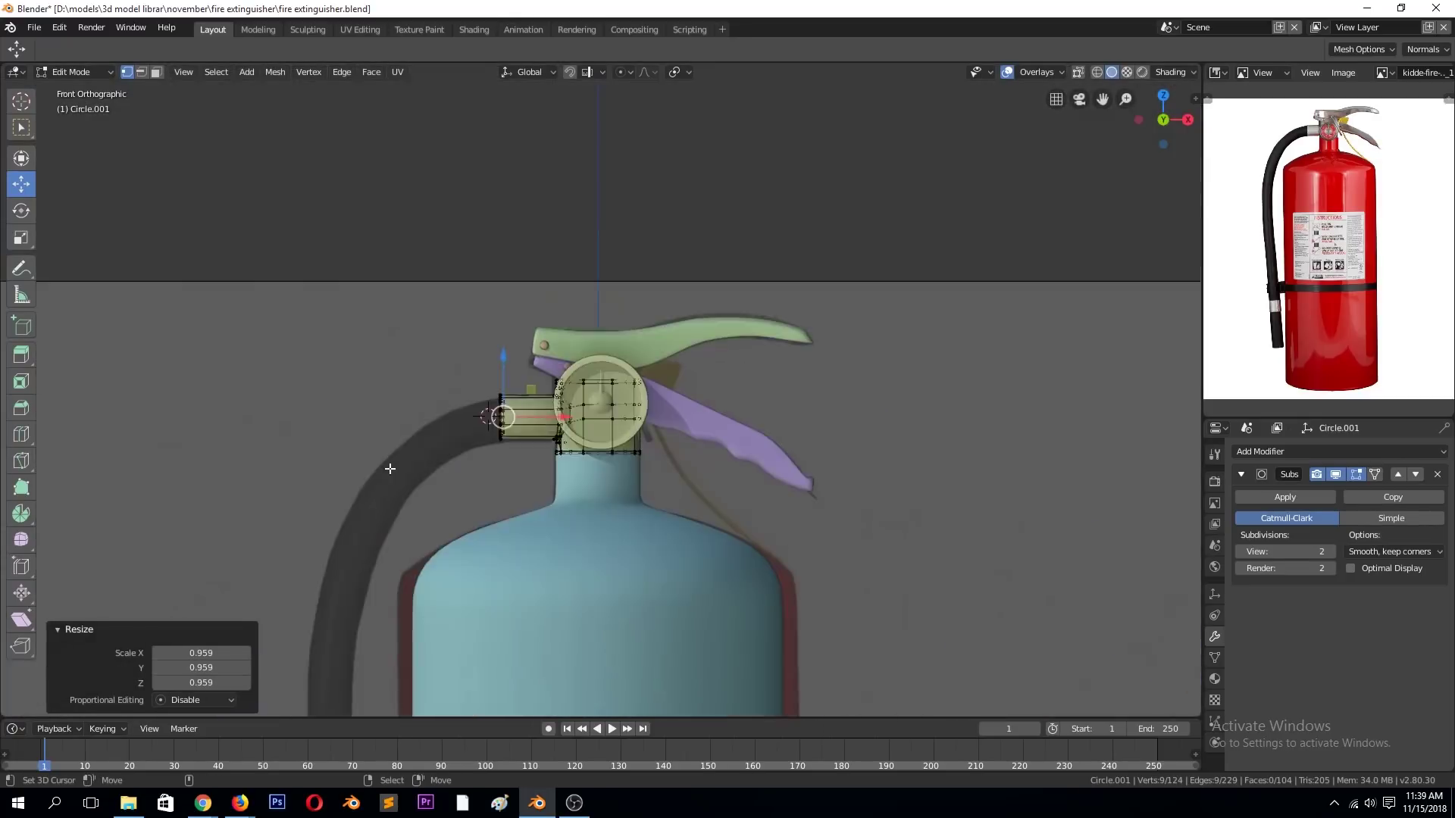
{"action": "scroll", "coordinate": [530, 436], "scroll_direction": "up", "scroll_amount": 3}
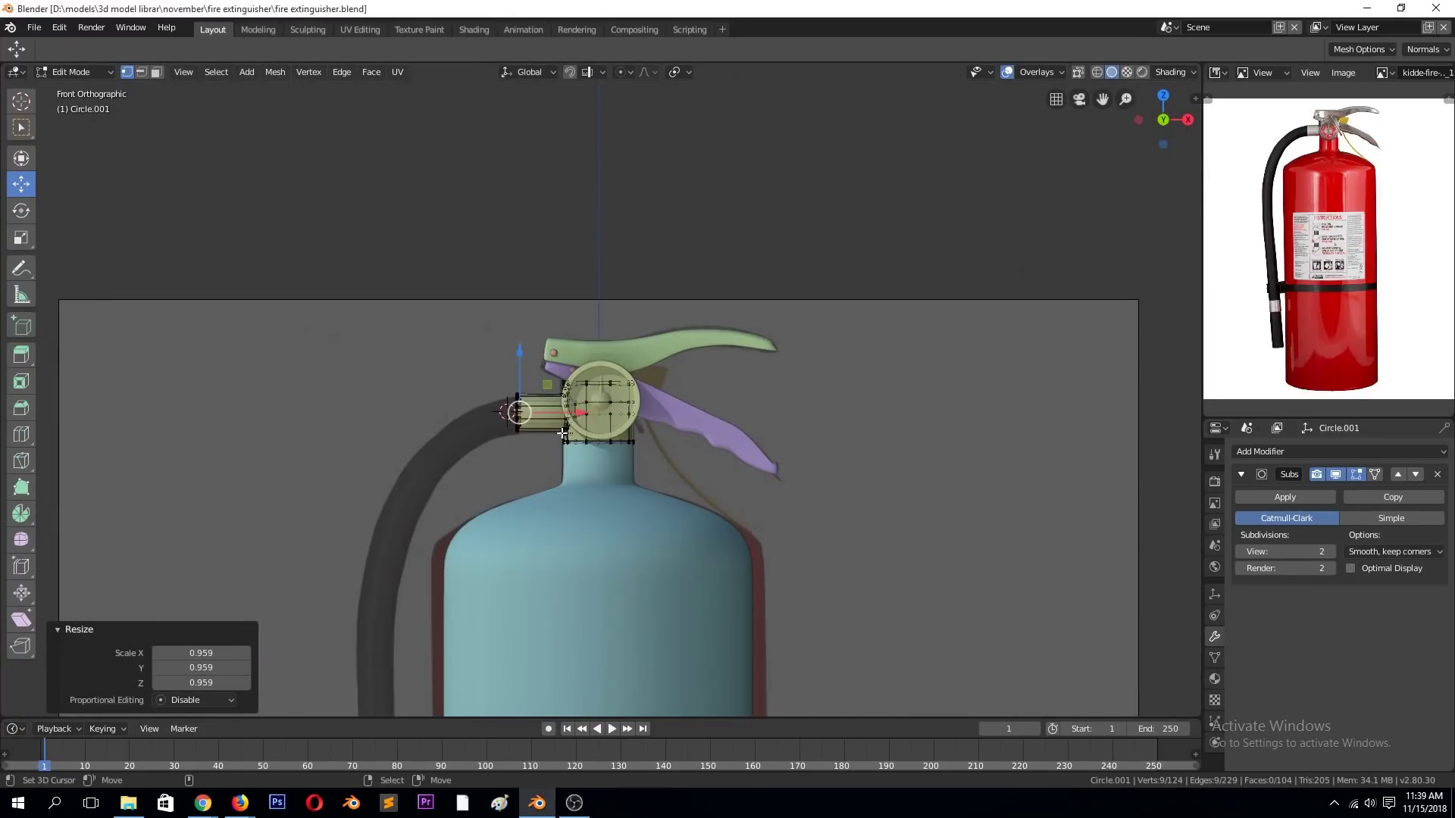
{"action": "left_click", "coordinate": [458, 568]}
{"action": "scroll", "coordinate": [457, 567], "scroll_direction": "down", "scroll_amount": 3}
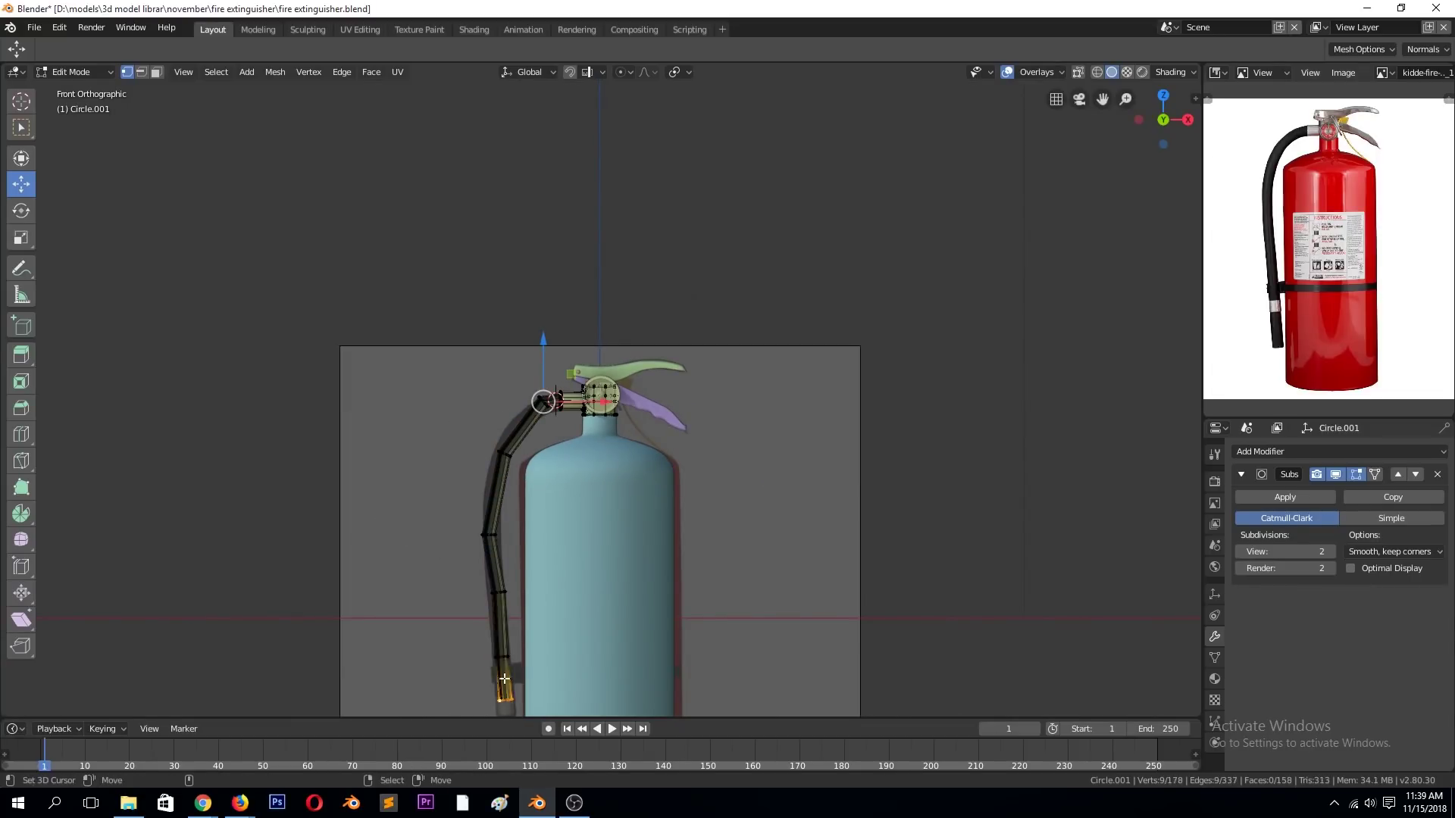
{"action": "scroll", "coordinate": [504, 679], "scroll_direction": "down", "scroll_amount": 2}
{"action": "scroll", "coordinate": [555, 685], "scroll_direction": "up", "scroll_amount": 4}
- Taper the hose end narrower along X and adjust its height along Z
{"action": "key", "text": "s"}
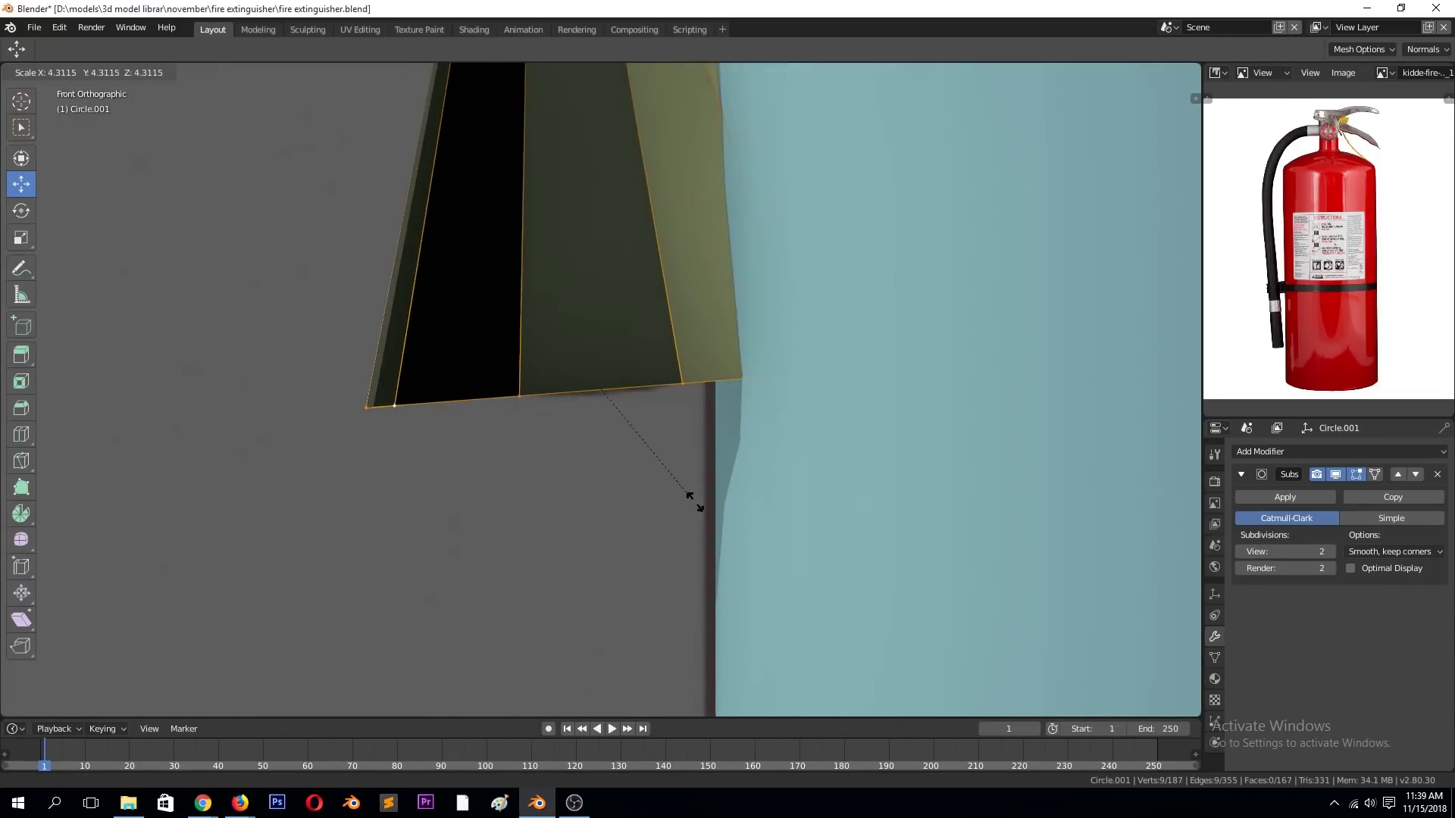
{"action": "left_click", "coordinate": [689, 494]}
{"action": "scroll", "coordinate": [689, 494], "scroll_direction": "down", "scroll_amount": 2}
{"action": "key", "text": "s"}
{"action": "key", "text": "x"}
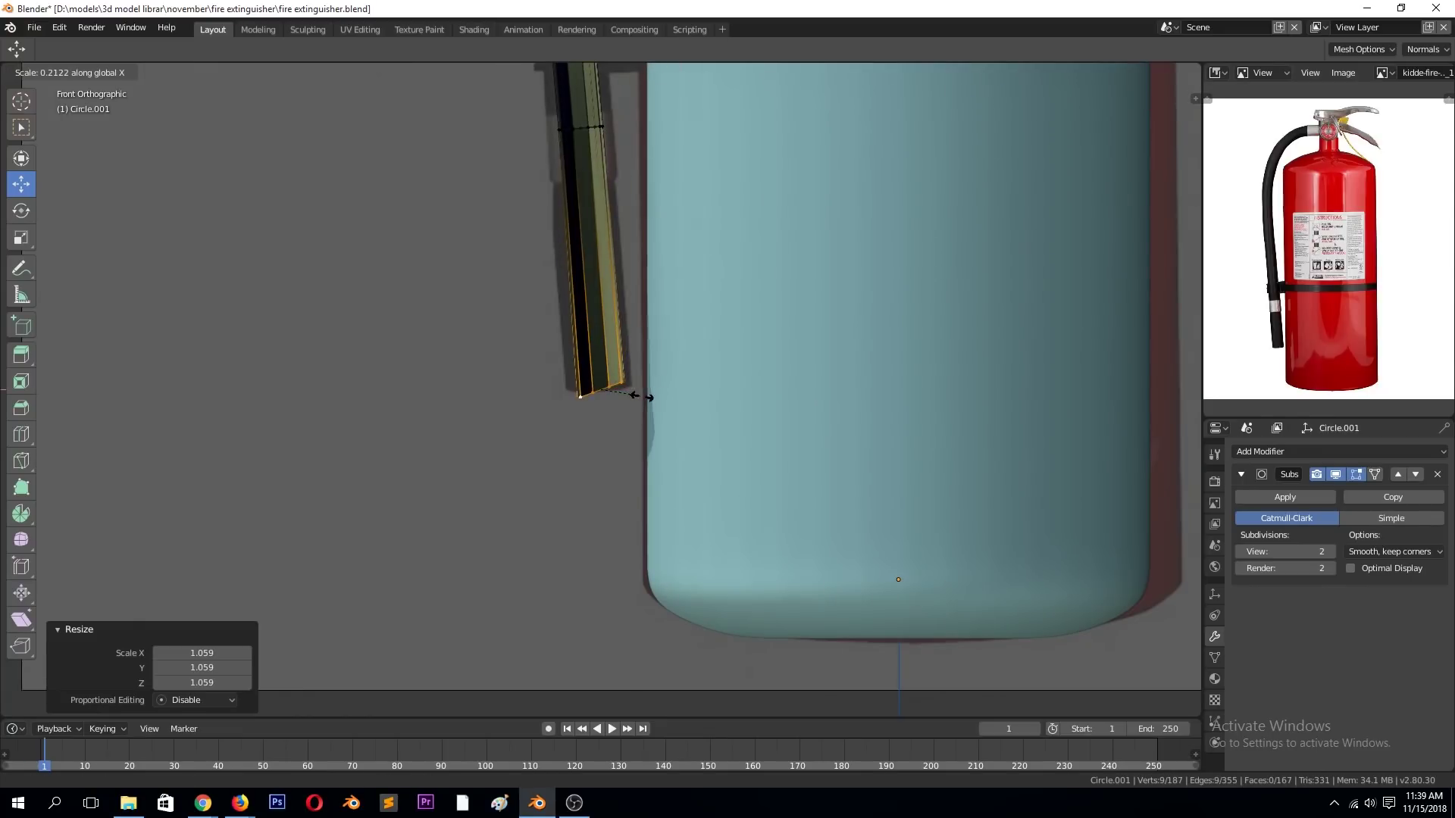
{"action": "left_click", "coordinate": [663, 394]}
{"action": "key", "text": "s"}
{"action": "key", "text": "z"}
{"action": "left_click", "coordinate": [698, 318]}
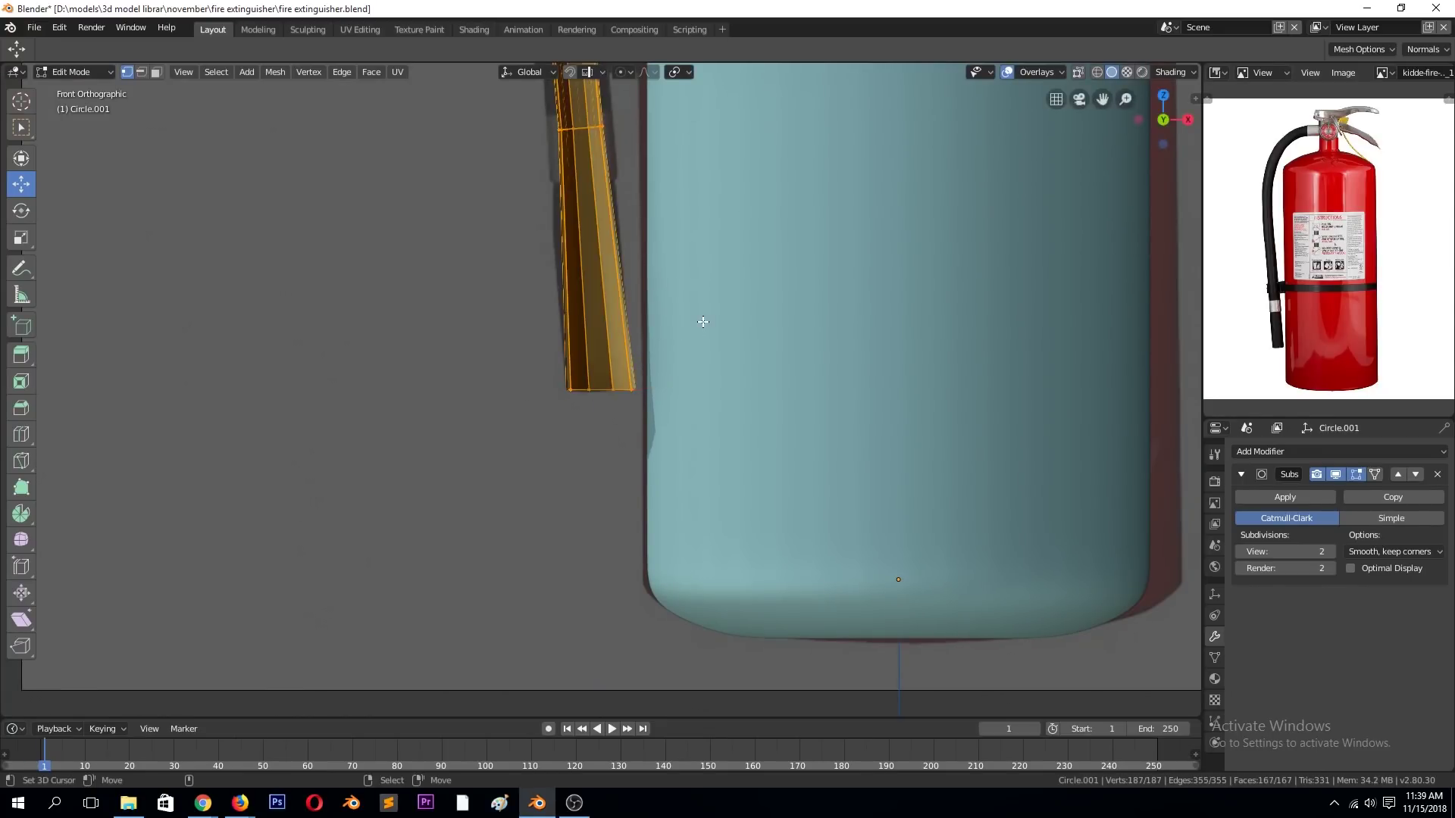
- Return to object mode, save the file, and select the hose in front view
{"action": "key", "text": "Tab"}
{"action": "scroll", "coordinate": [684, 331], "scroll_direction": "down", "scroll_amount": 9}
{"action": "key", "text": "ctrl+s"}
{"action": "mouse_move", "coordinate": [666, 296]}
{"action": "middle_mouse_down"}
{"action": "mouse_move", "coordinate": [802, 356]}
{"action": "mouse_move", "coordinate": [704, 335]}
{"action": "middle_mouse_up"}
{"action": "scroll", "coordinate": [627, 245], "scroll_direction": "up", "scroll_amount": 4}
{"action": "left_click", "coordinate": [595, 299]}
{"action": "key", "text": "KP_1"}
{"action": "scroll", "coordinate": [599, 298], "scroll_direction": "up", "scroll_amount": 2}
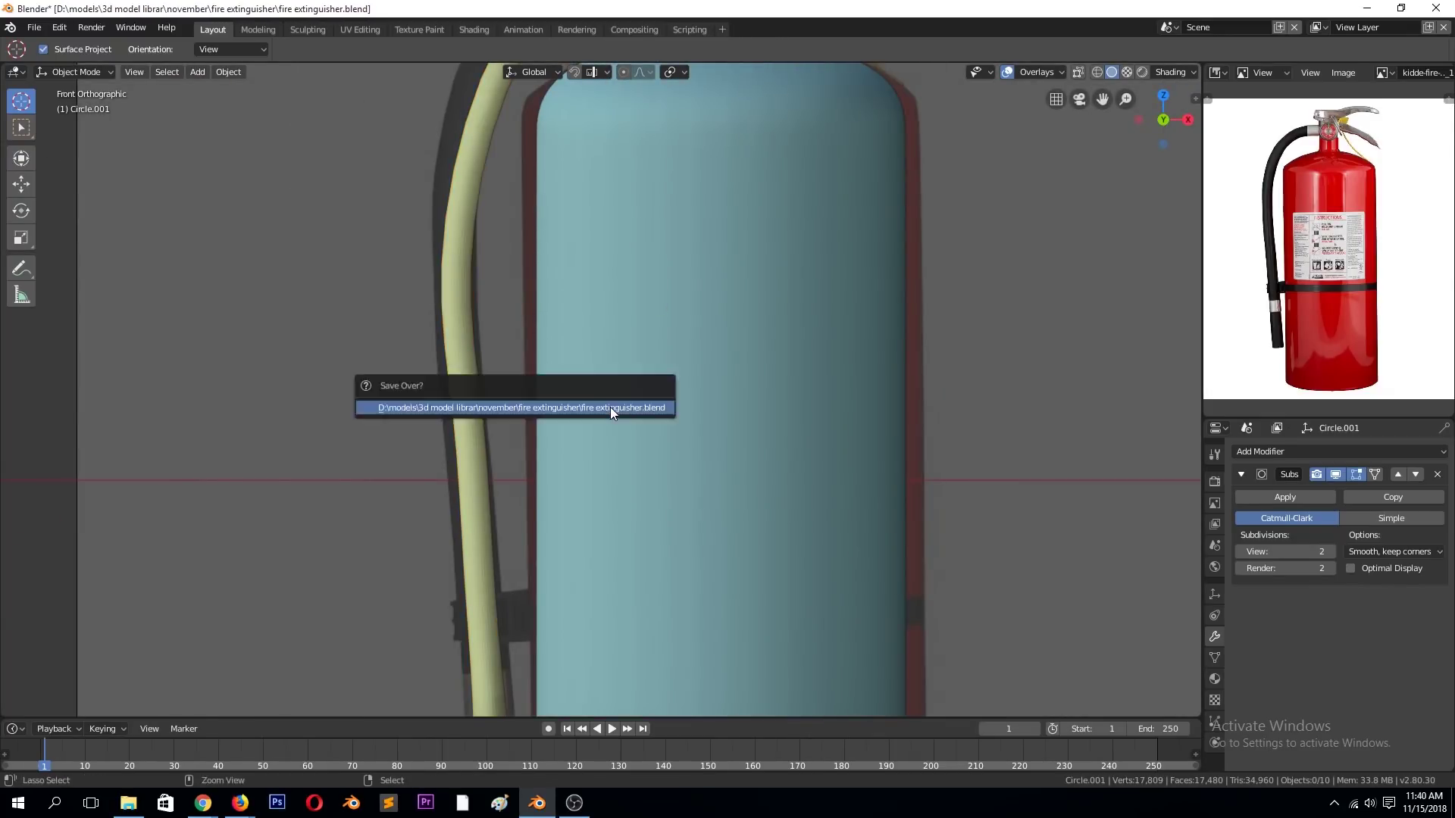
{"action": "scroll", "coordinate": [611, 407], "scroll_direction": "down", "scroll_amount": 2}
- Confirm the overwrite, then select an edge loop around the hose in edit mode
{"action": "left_click", "coordinate": [225, 71]}
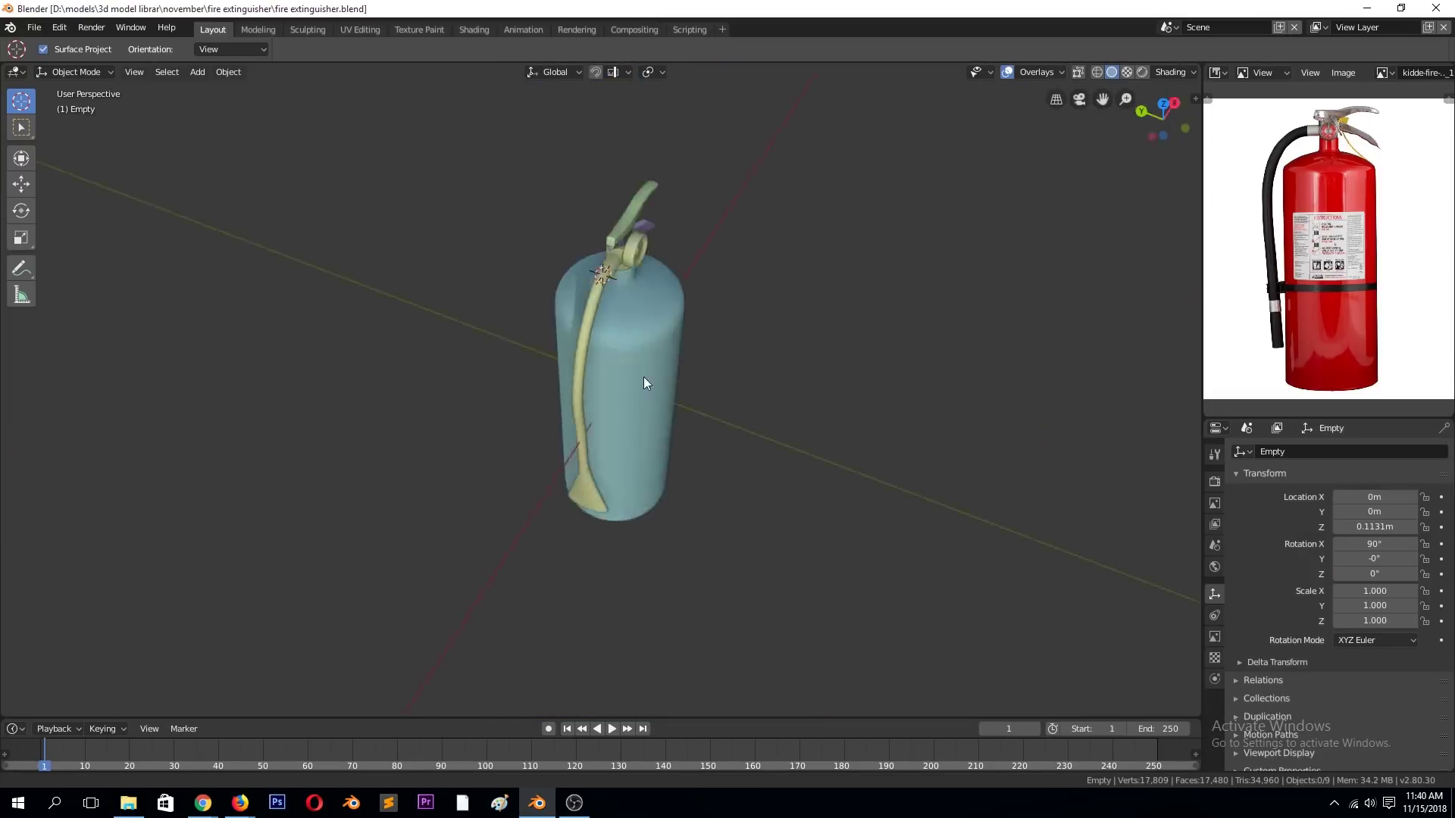
{"action": "key", "text": "KP_1"}
{"action": "scroll", "coordinate": [583, 292], "scroll_direction": "up", "scroll_amount": 4}
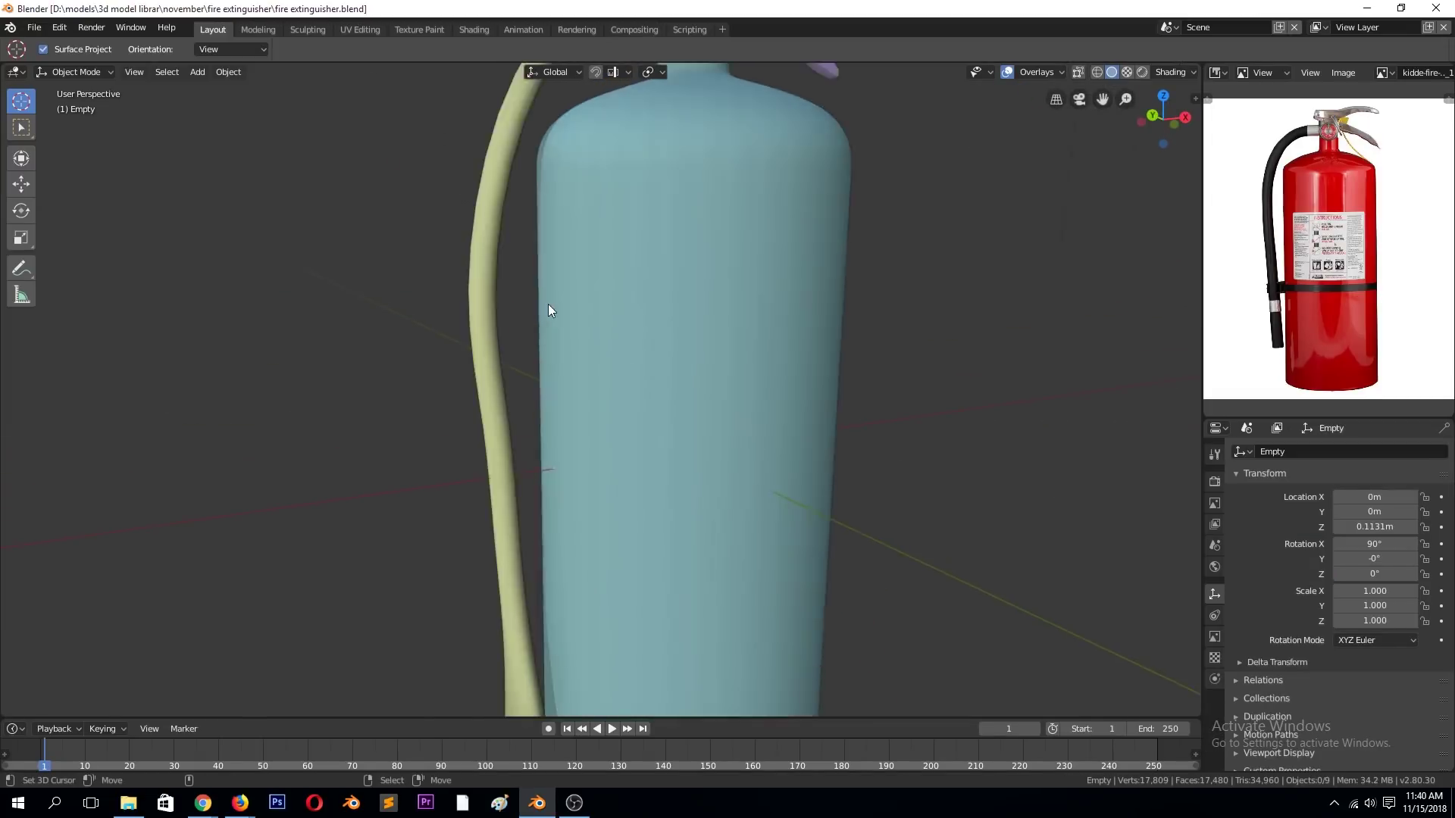
{"action": "left_click", "coordinate": [484, 520]}
{"action": "key", "text": "Tab"}
{"action": "scroll", "coordinate": [599, 554], "scroll_direction": "down", "scroll_amount": 3}
{"action": "scroll", "coordinate": [598, 555], "scroll_direction": "up", "scroll_amount": 1}
{"action": "left_click", "coordinate": [523, 504], "text": "alt"}
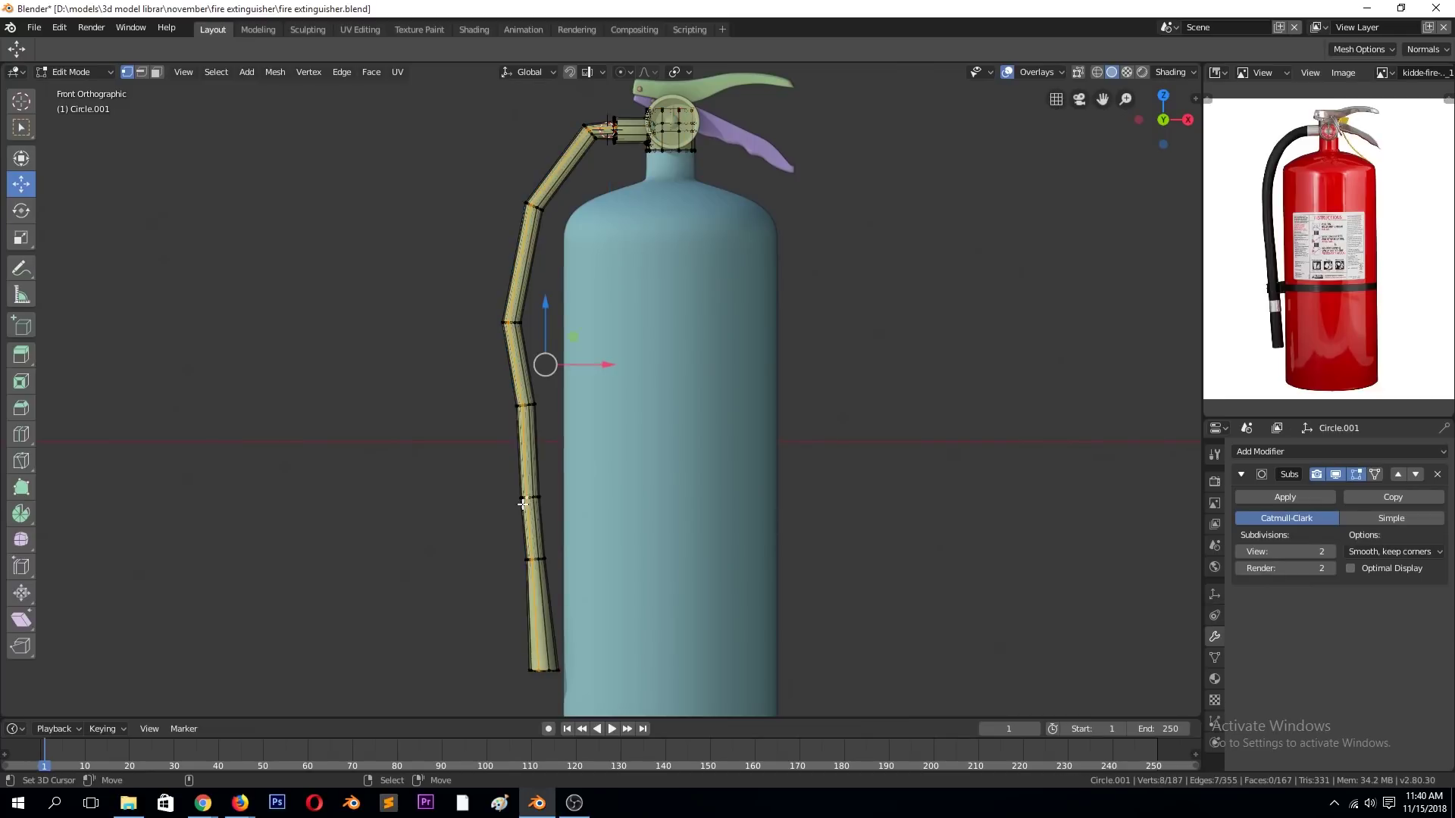
{"action": "key", "text": "KP_Decimal"}
- Try a duplicated, scaled copy of the hose loop, then delete the duplicate
{"action": "key", "text": "grave"}
{"action": "mouse_move", "coordinate": [598, 384]}
{"action": "middle_mouse_down"}
{"action": "mouse_move", "coordinate": [682, 220]}
{"action": "mouse_move", "coordinate": [608, 245]}
{"action": "middle_mouse_up"}
{"action": "key", "text": "KP_1"}
{"action": "scroll", "coordinate": [528, 399], "scroll_direction": "up", "scroll_amount": 2}
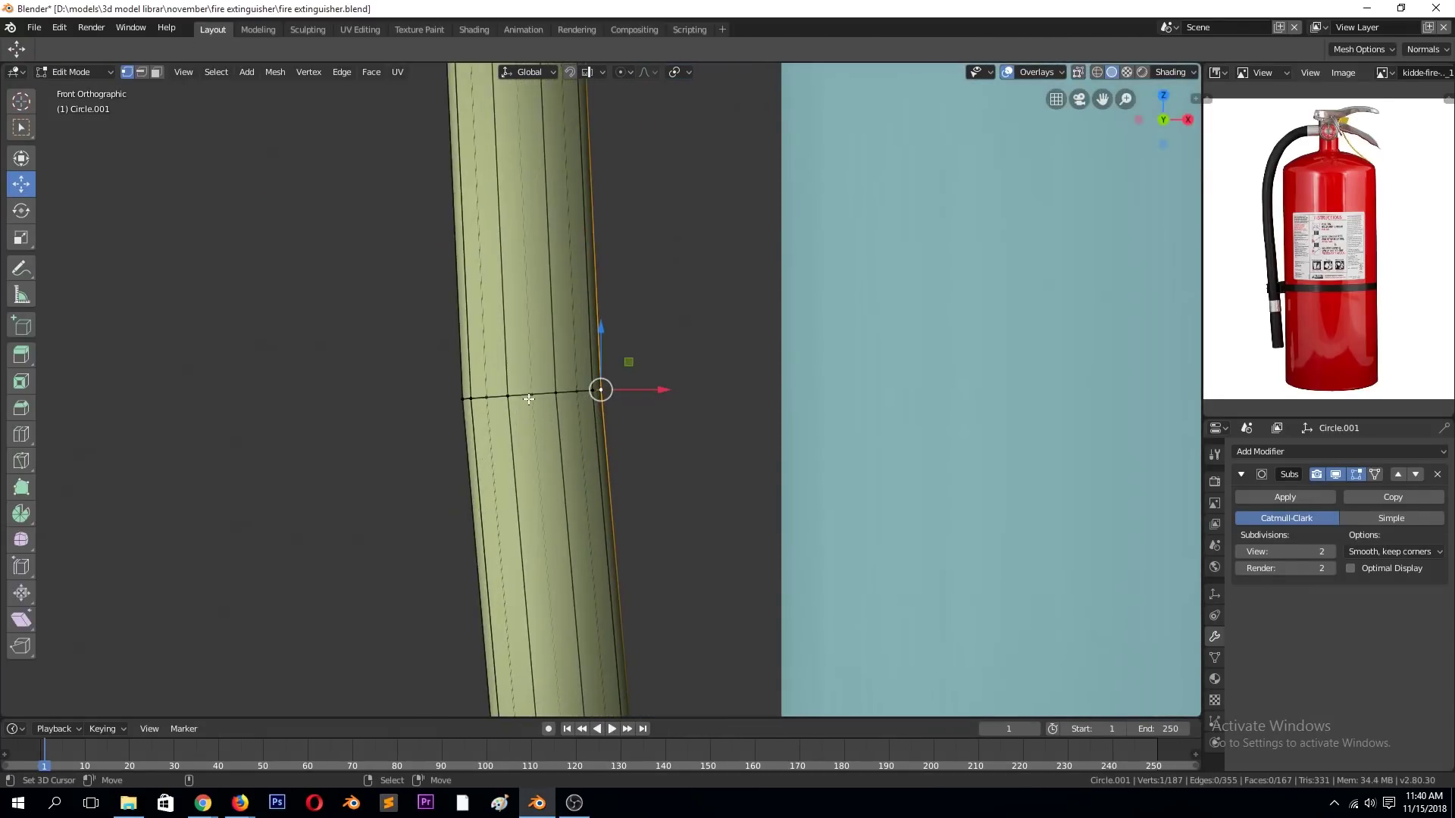
{"action": "key", "text": "grave"}
{"action": "left_click", "coordinate": [679, 418]}
{"action": "key", "text": "shift+d"}
{"action": "key", "text": "Escape"}
{"action": "key", "text": "s"}
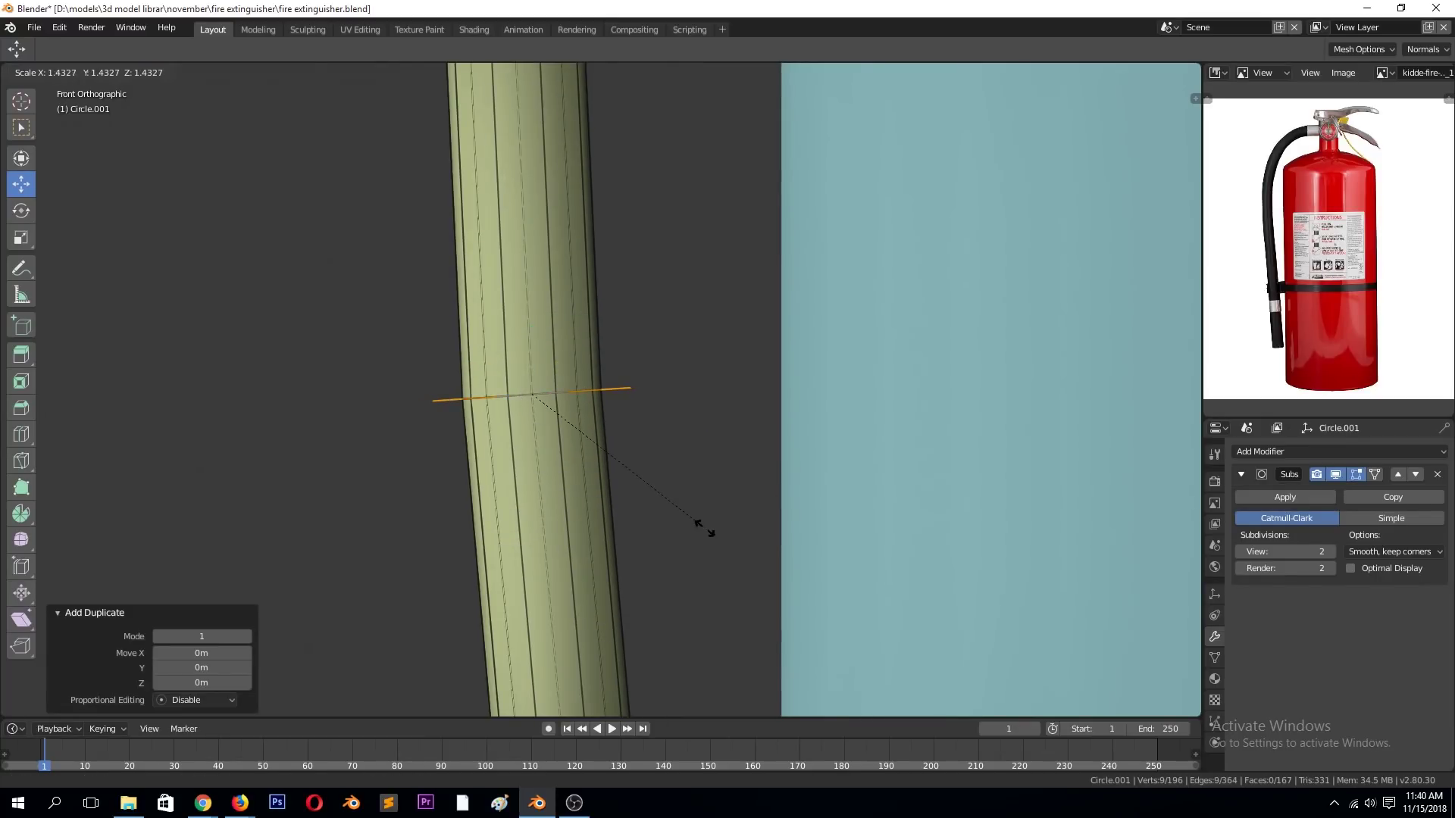
{"action": "key", "text": "x"}
{"action": "left_click", "coordinate": [595, 392]}
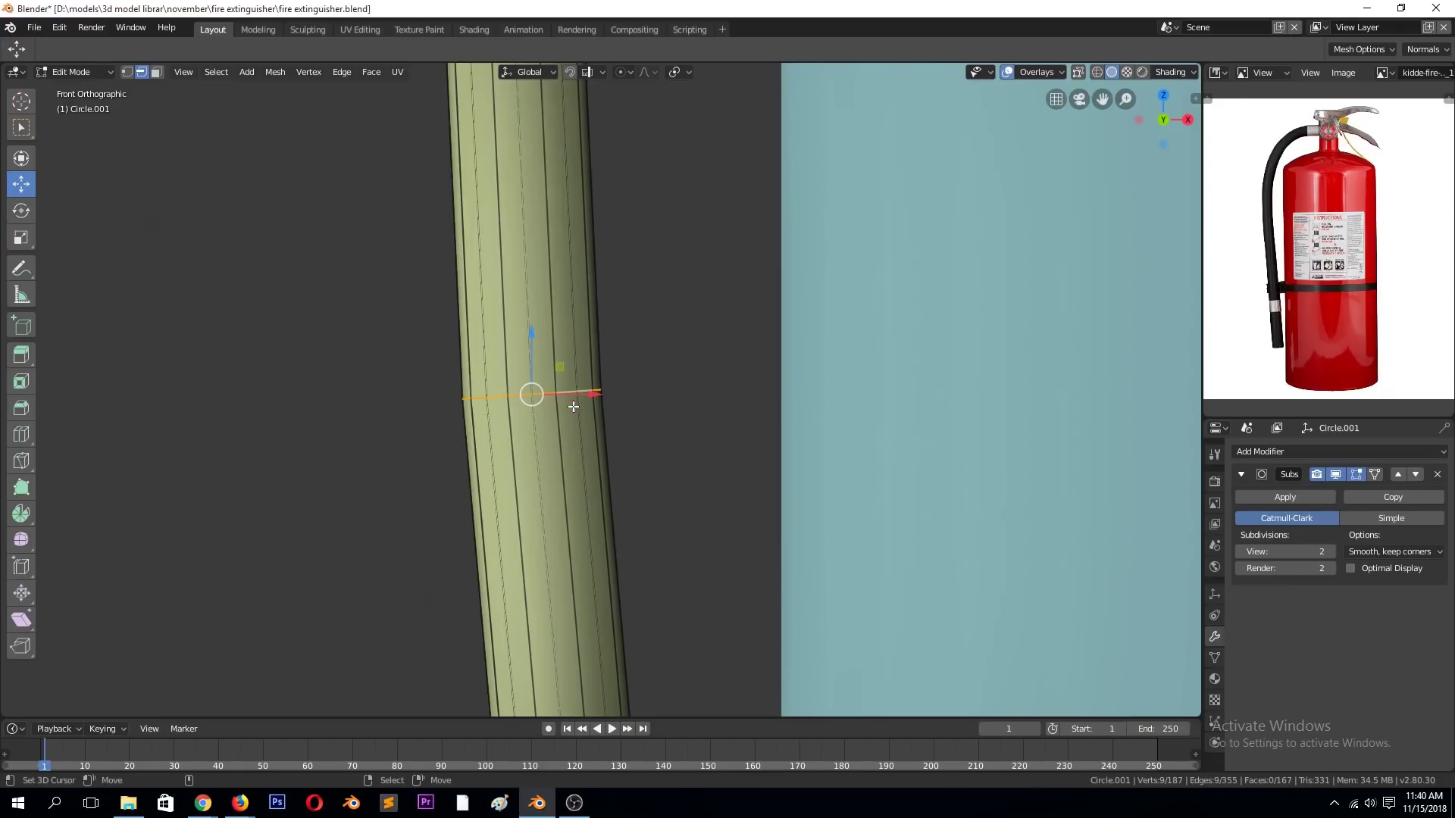
- Bevel the hose loop into a wide band, then extrude and Alt+S fatten it outward
{"action": "key", "text": "ctrl+b"}
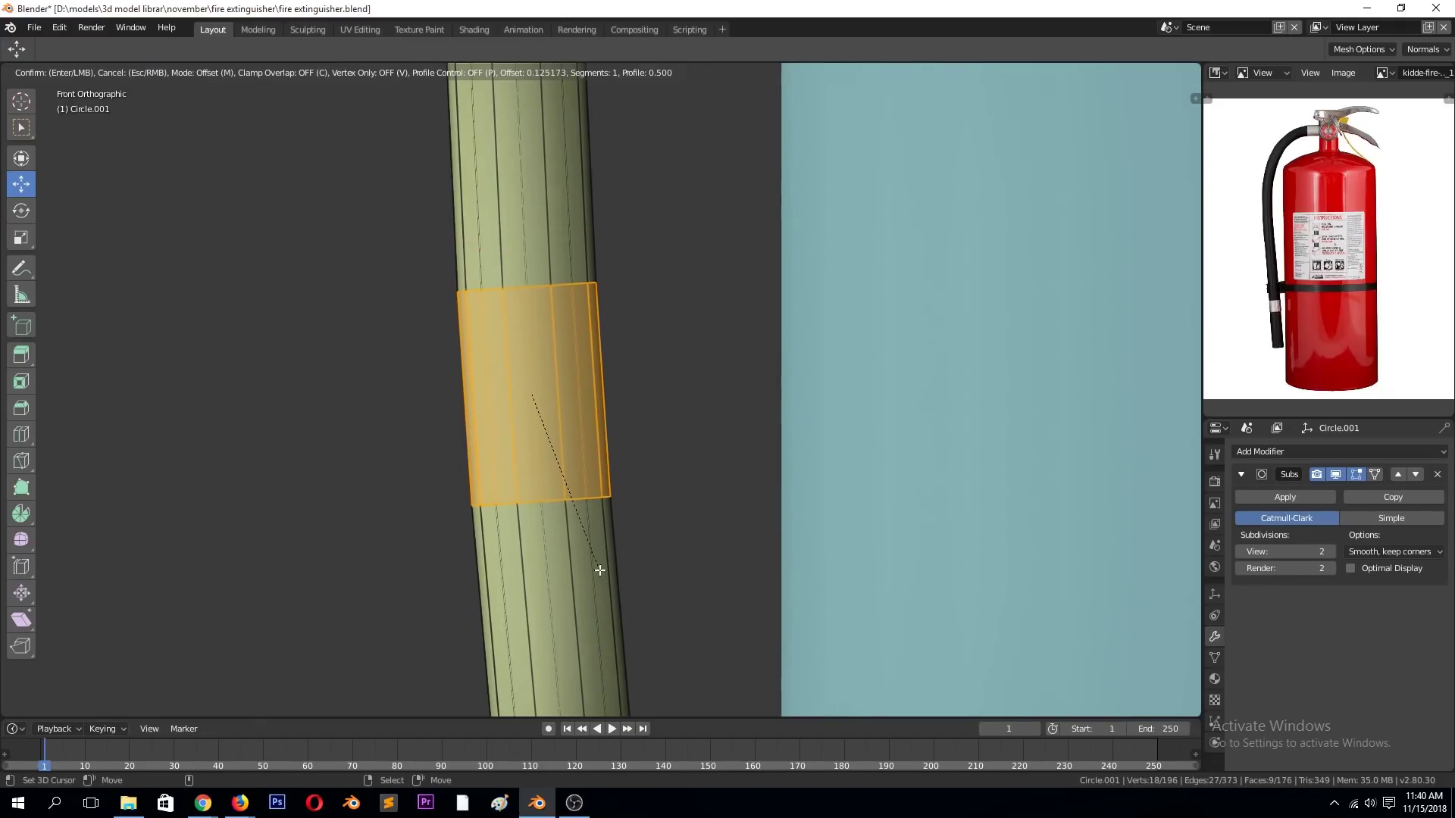
{"action": "left_click", "coordinate": [599, 570]}
{"action": "mouse_move", "coordinate": [594, 416]}
{"action": "middle_mouse_down"}
{"action": "mouse_move", "coordinate": [627, 383]}
{"action": "mouse_move", "coordinate": [696, 411]}
{"action": "middle_mouse_up"}
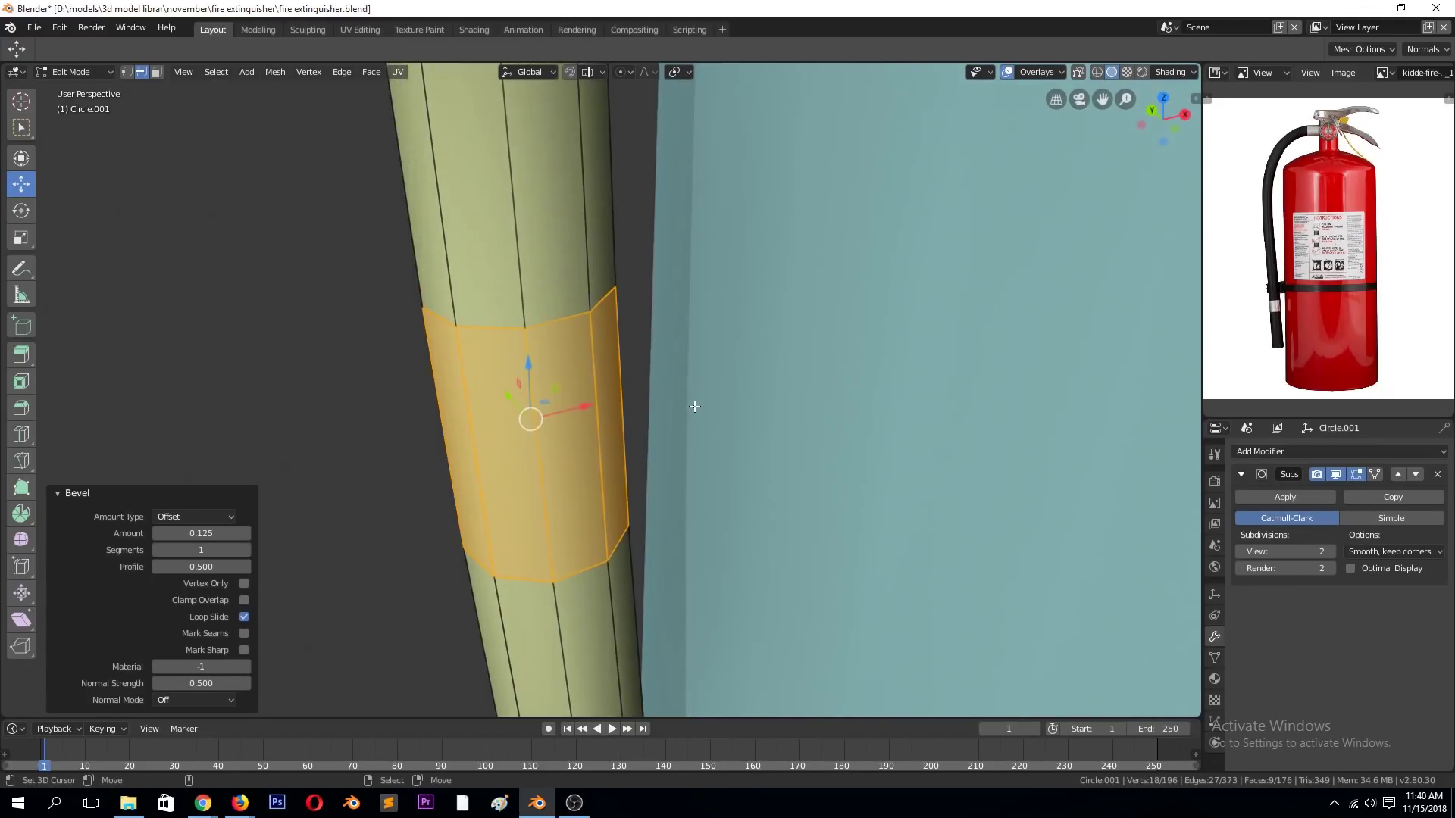
{"action": "key", "text": "e"}
{"action": "right_click", "coordinate": [708, 416]}
{"action": "key", "text": "alt+s"}
{"action": "left_click", "coordinate": [702, 416]}
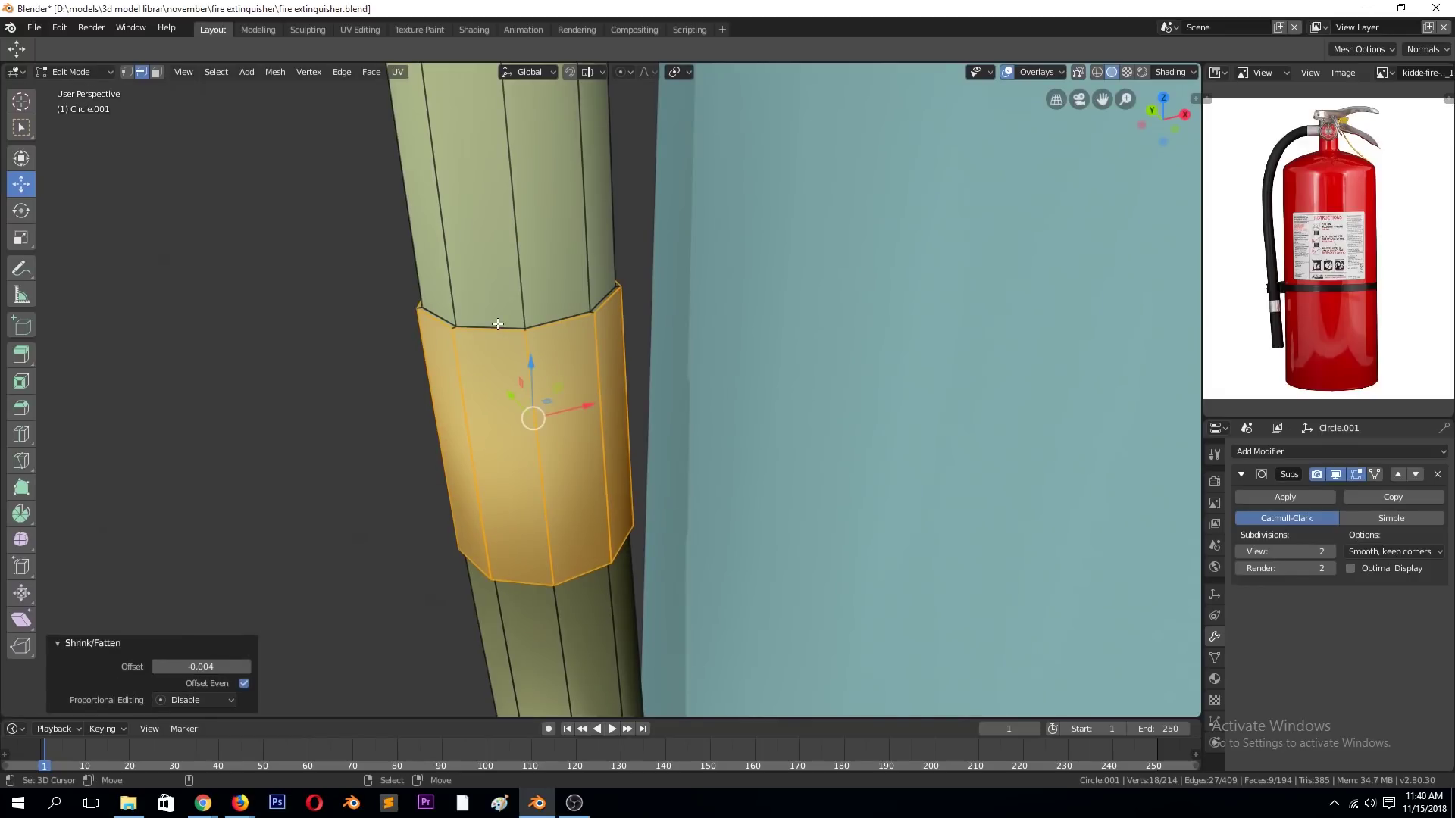
- Give the band's ring edges bevel weight 1 and add a weight-limited Bevel modifier above Subsurf
{"action": "left_click", "coordinate": [497, 324], "text": "alt"}
{"action": "middle_click_drag", "start_coordinate": [497, 324], "coordinate": [543, 318]}
{"action": "right_click", "coordinate": [626, 422]}
{"action": "left_click", "coordinate": [626, 422]}
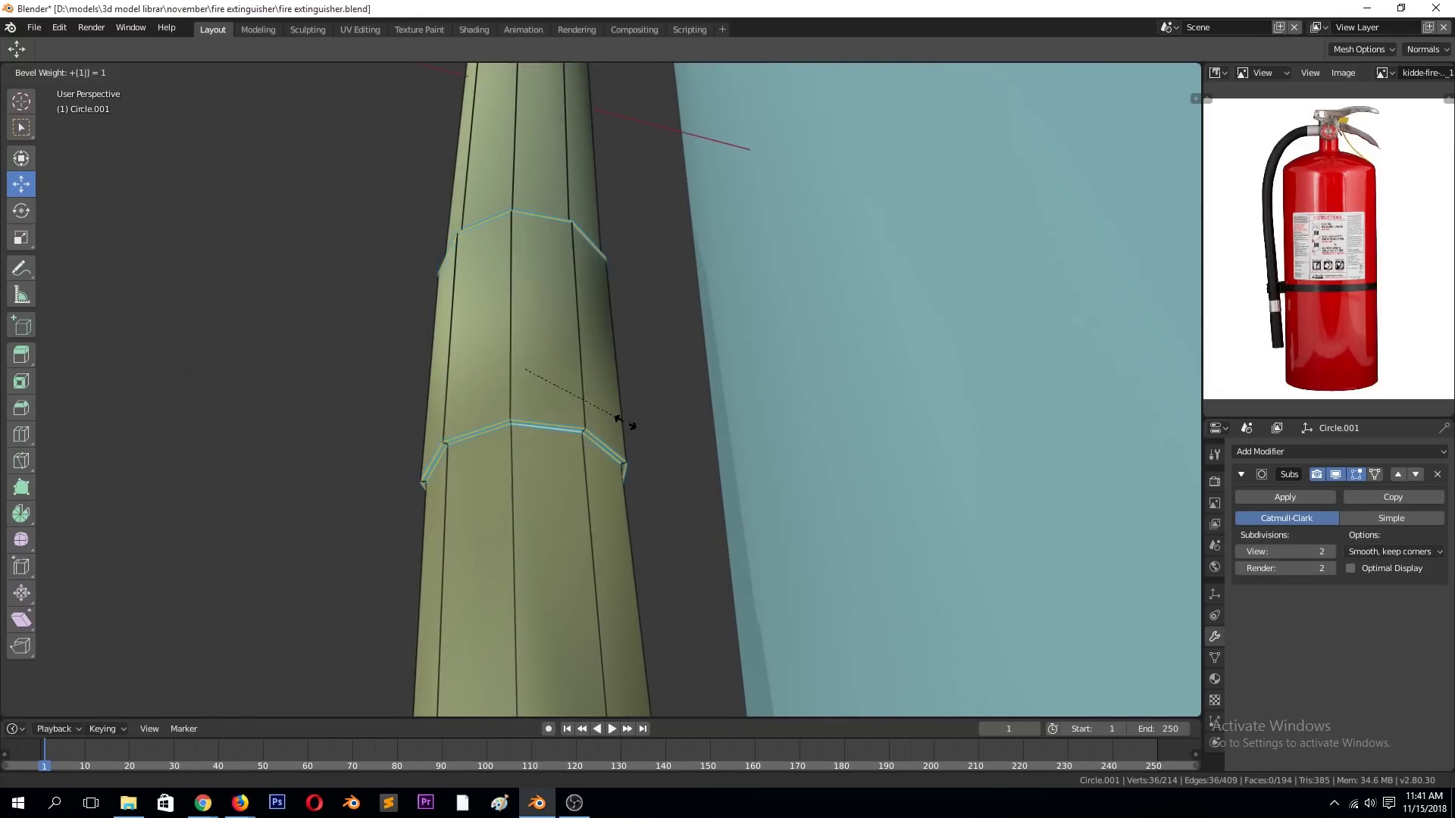
{"action": "key", "text": "Tab"}
{"action": "left_click", "coordinate": [1288, 451]}
{"action": "left_click", "coordinate": [1129, 521]}
{"action": "left_click", "coordinate": [1397, 600]}
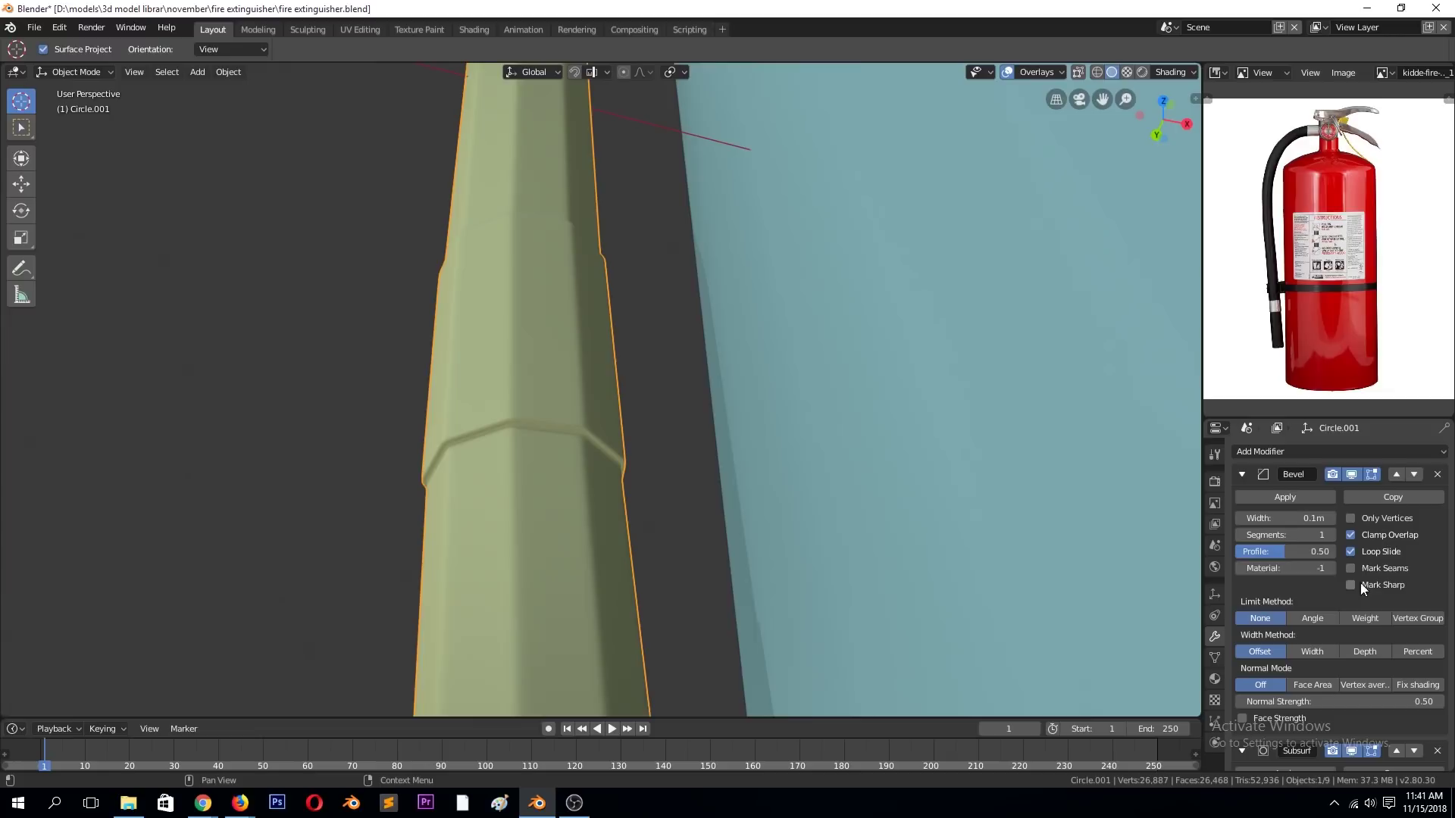
{"action": "left_click", "coordinate": [1365, 618]}
- Add a loop cut around the hose and save over the file
{"action": "scroll", "coordinate": [479, 494], "scroll_direction": "up", "scroll_amount": 5}
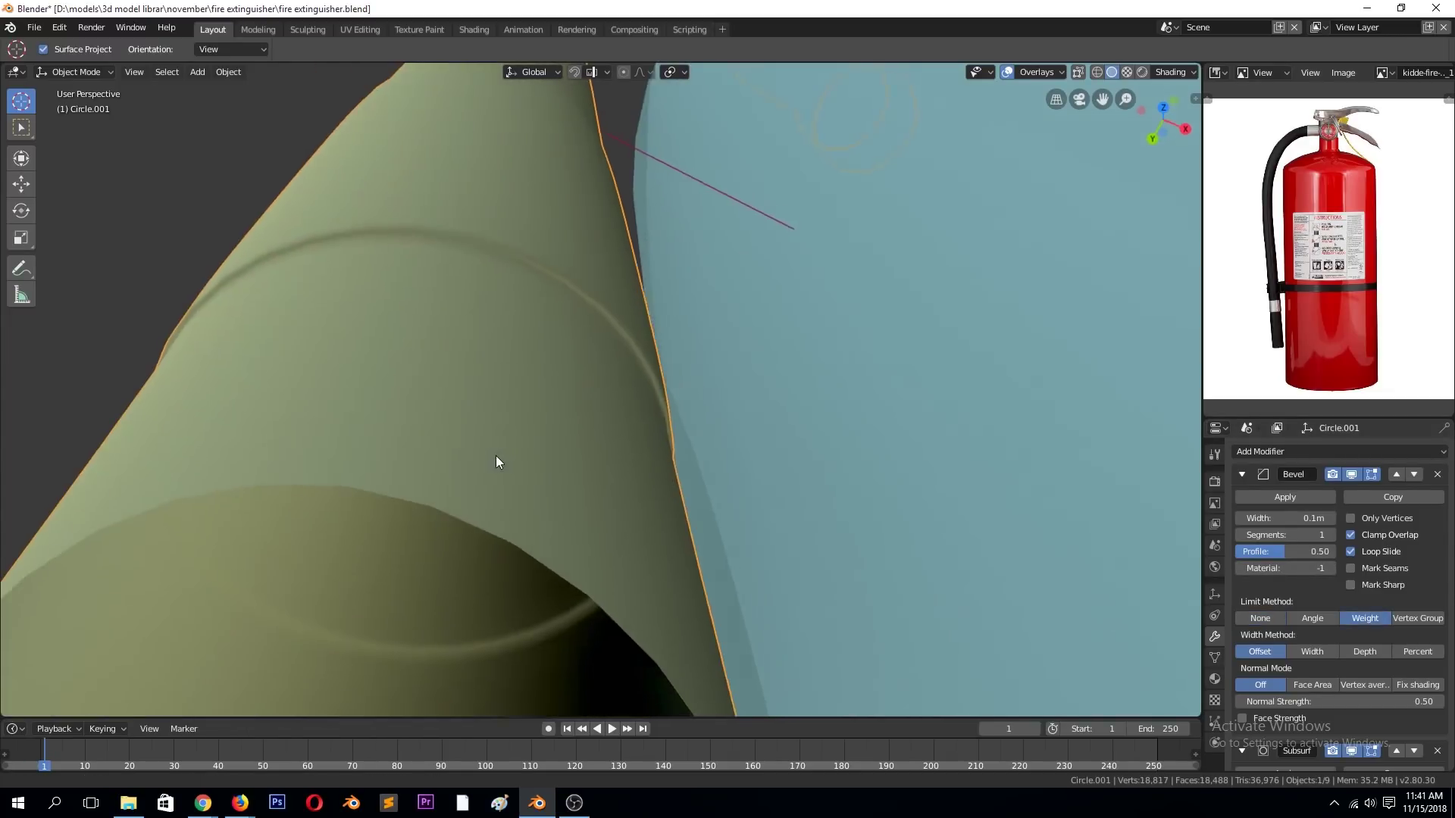
{"action": "key", "text": "Tab"}
{"action": "scroll", "coordinate": [518, 437], "scroll_direction": "down", "scroll_amount": 3}
{"action": "key", "text": "ctrl+r"}
{"action": "left_click", "coordinate": [666, 218]}
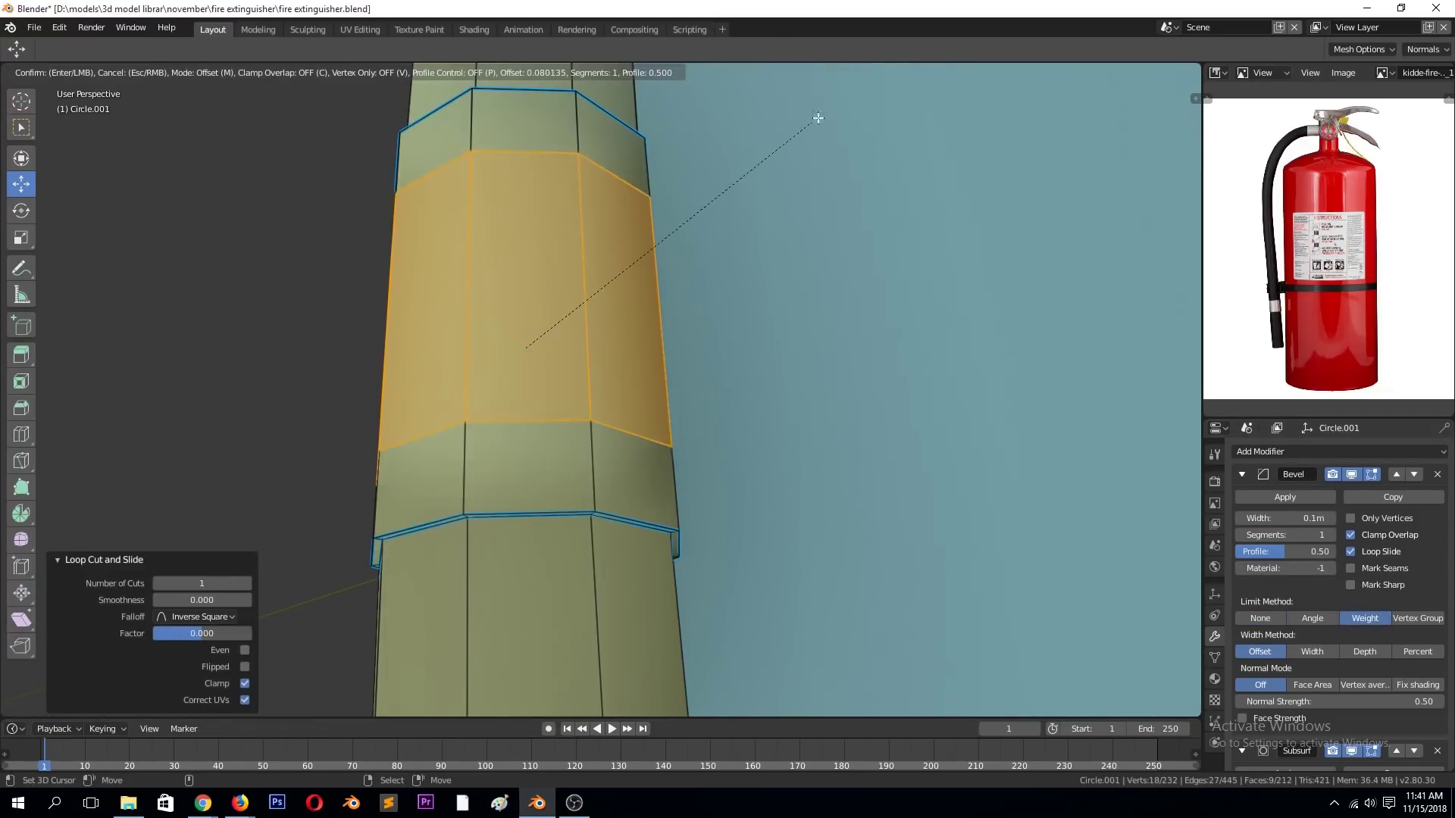
{"action": "key", "text": "Tab"}
{"action": "mouse_move", "coordinate": [825, 190]}
{"action": "middle_mouse_down"}
{"action": "mouse_move", "coordinate": [716, 282]}
{"action": "mouse_move", "coordinate": [708, 360]}
{"action": "mouse_move", "coordinate": [808, 357]}
{"action": "mouse_move", "coordinate": [447, 207]}
{"action": "middle_mouse_up"}
{"action": "key", "text": "ctrl+s"}
{"action": "left_click", "coordinate": [715, 282]}
- Frame the hose band and delete the extra edge loop
{"action": "scroll", "coordinate": [808, 363], "scroll_direction": "down", "scroll_amount": 5}
{"action": "key", "text": "Tab"}
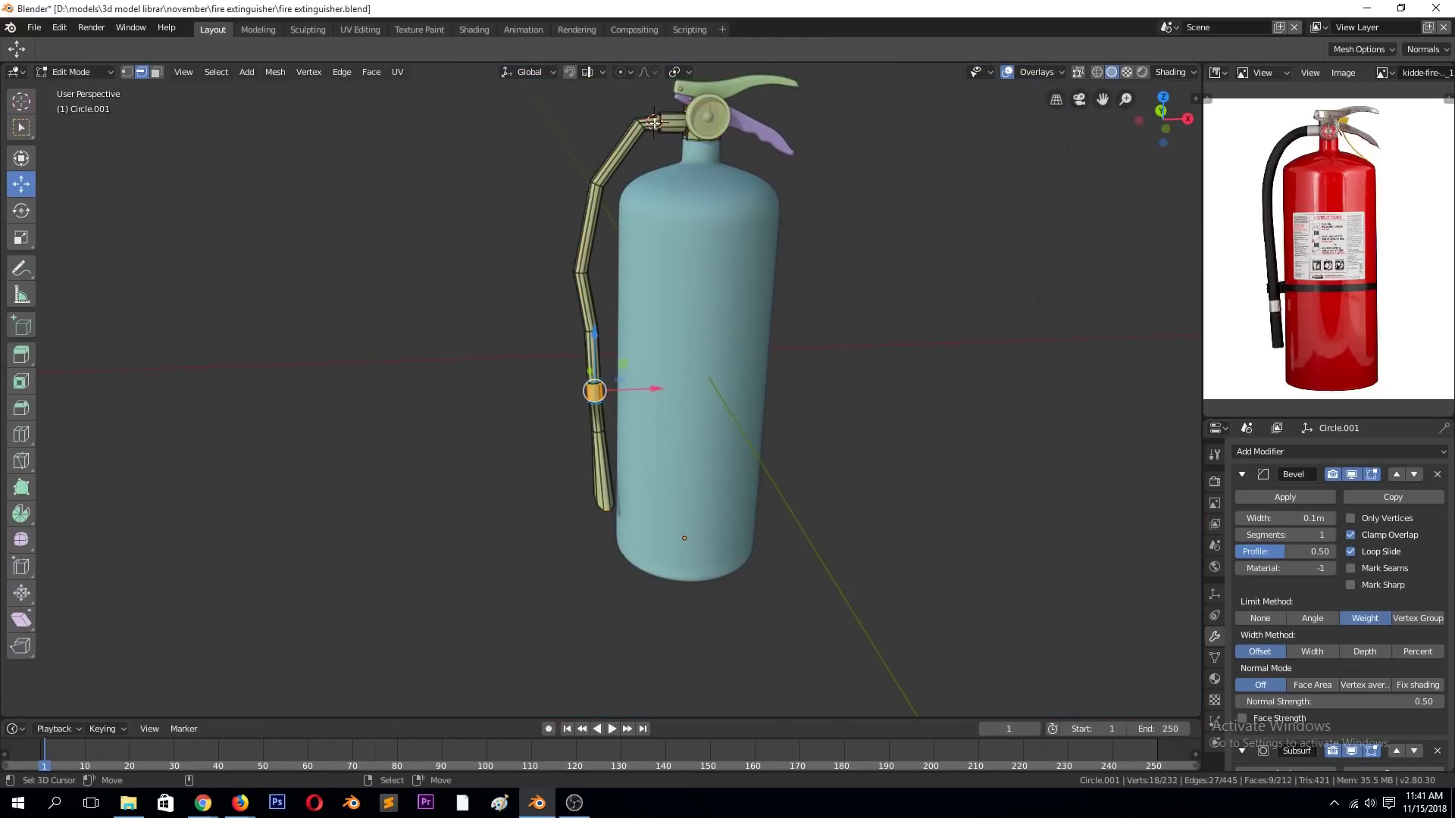
{"action": "key", "text": "KP_Decimal"}
{"action": "middle_click_drag", "start_coordinate": [659, 120], "coordinate": [720, 247]}
{"action": "scroll", "coordinate": [675, 237], "scroll_direction": "up", "scroll_amount": 4}
{"action": "key", "text": "x"}
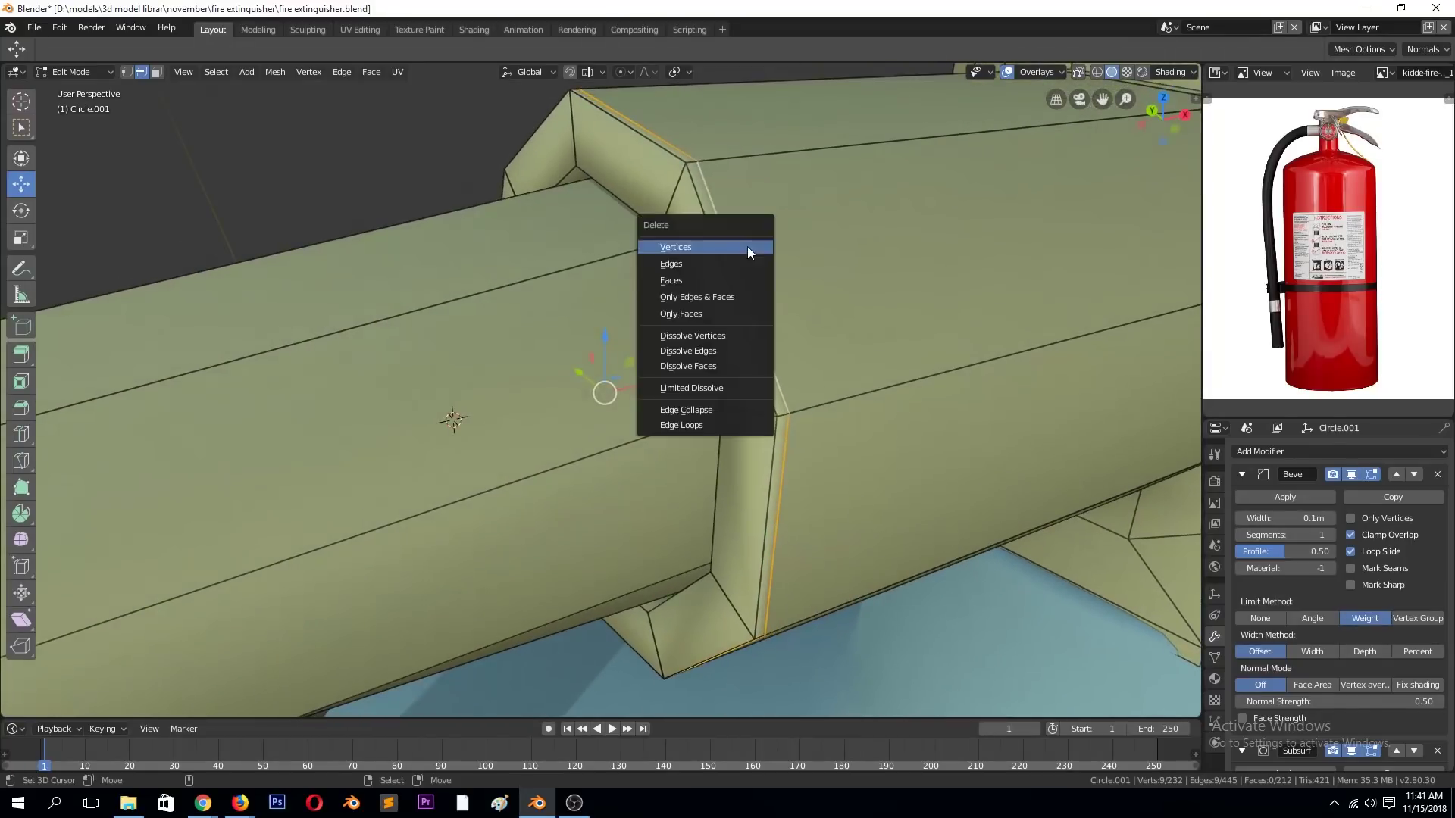
{"action": "left_click", "coordinate": [710, 425]}
- Give a single hose edge loop full bevel weight, then leave edit mode and save
{"action": "left_click", "coordinate": [809, 369], "text": "alt"}
{"action": "left_click", "coordinate": [804, 369]}
{"action": "middle_click_drag", "start_coordinate": [804, 369], "coordinate": [793, 220]}
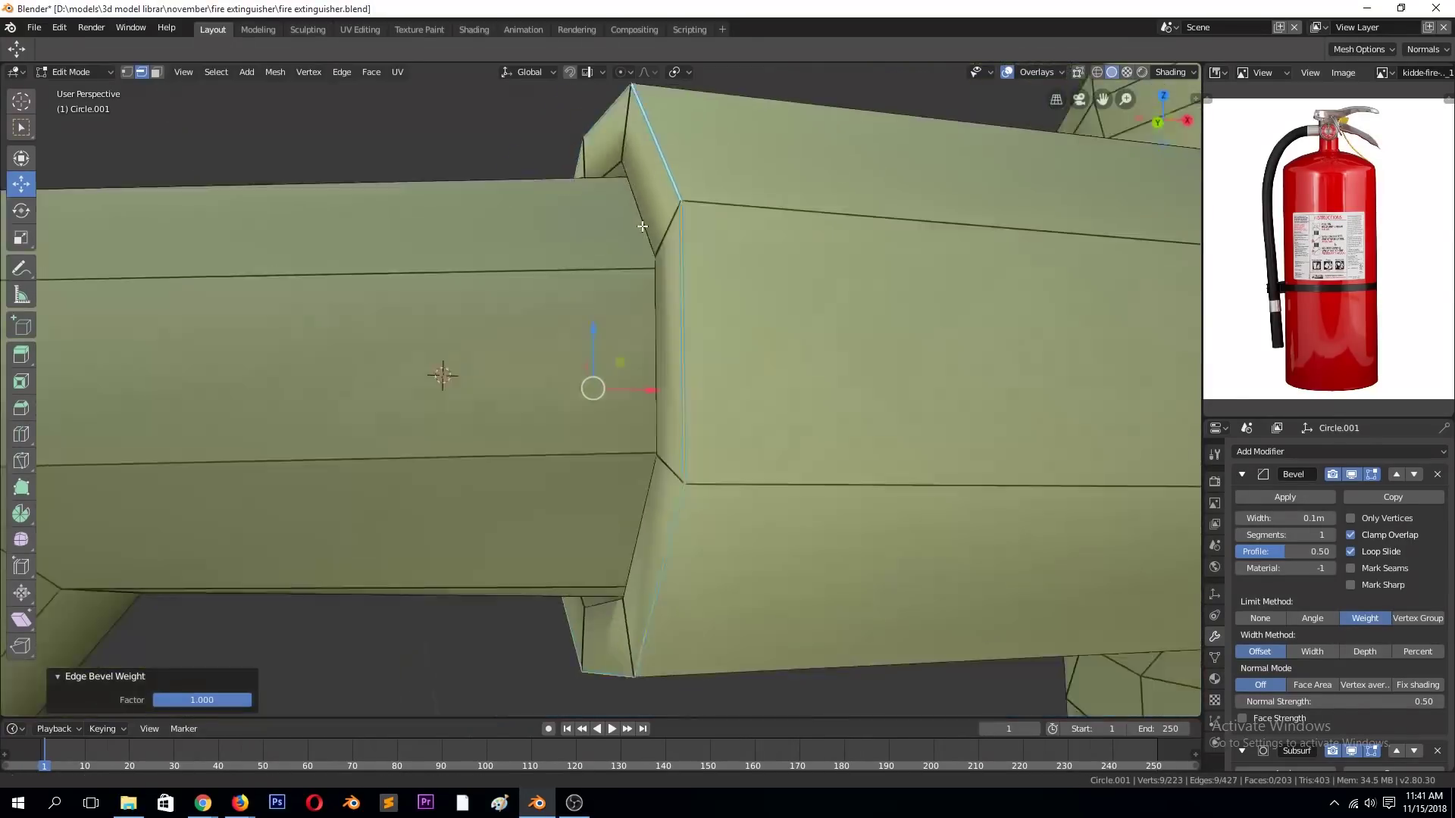
{"action": "key", "text": "ctrl+e"}
{"action": "left_click", "coordinate": [785, 251]}
{"action": "key", "text": "ctrl+s"}
{"action": "left_click", "coordinate": [813, 269]}
{"action": "key", "text": "Tab"}
{"action": "key", "text": "ctrl+s"}
- Set the hose connector's rim loop at the valve head to edge bevel weight 1
{"action": "left_click", "coordinate": [824, 289]}
{"action": "scroll", "coordinate": [793, 359], "scroll_direction": "down", "scroll_amount": 6}
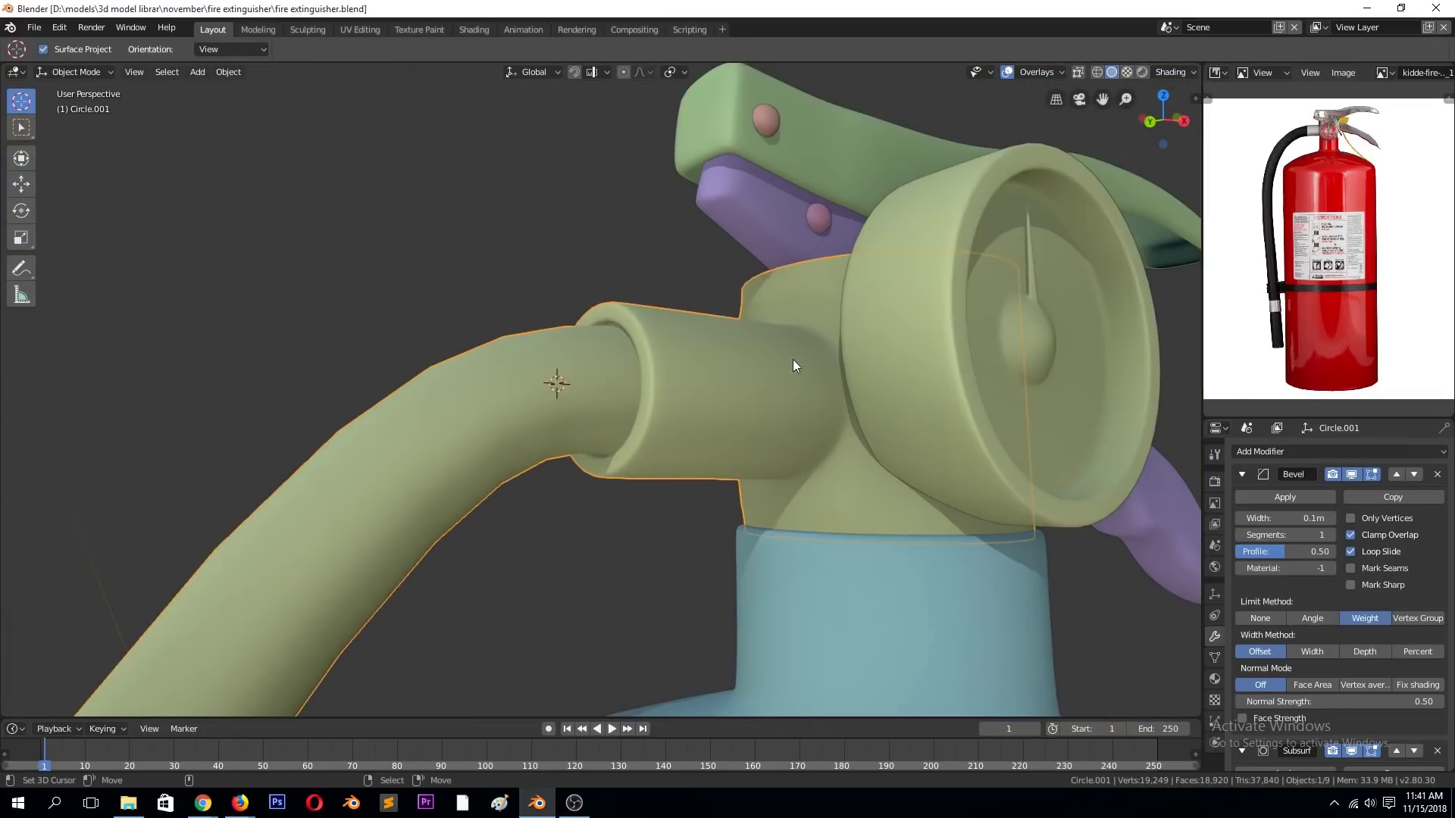
{"action": "middle_click_drag", "start_coordinate": [951, 330], "coordinate": [1002, 390]}
{"action": "key", "text": "Tab"}
{"action": "left_click", "coordinate": [578, 198], "text": "alt"}
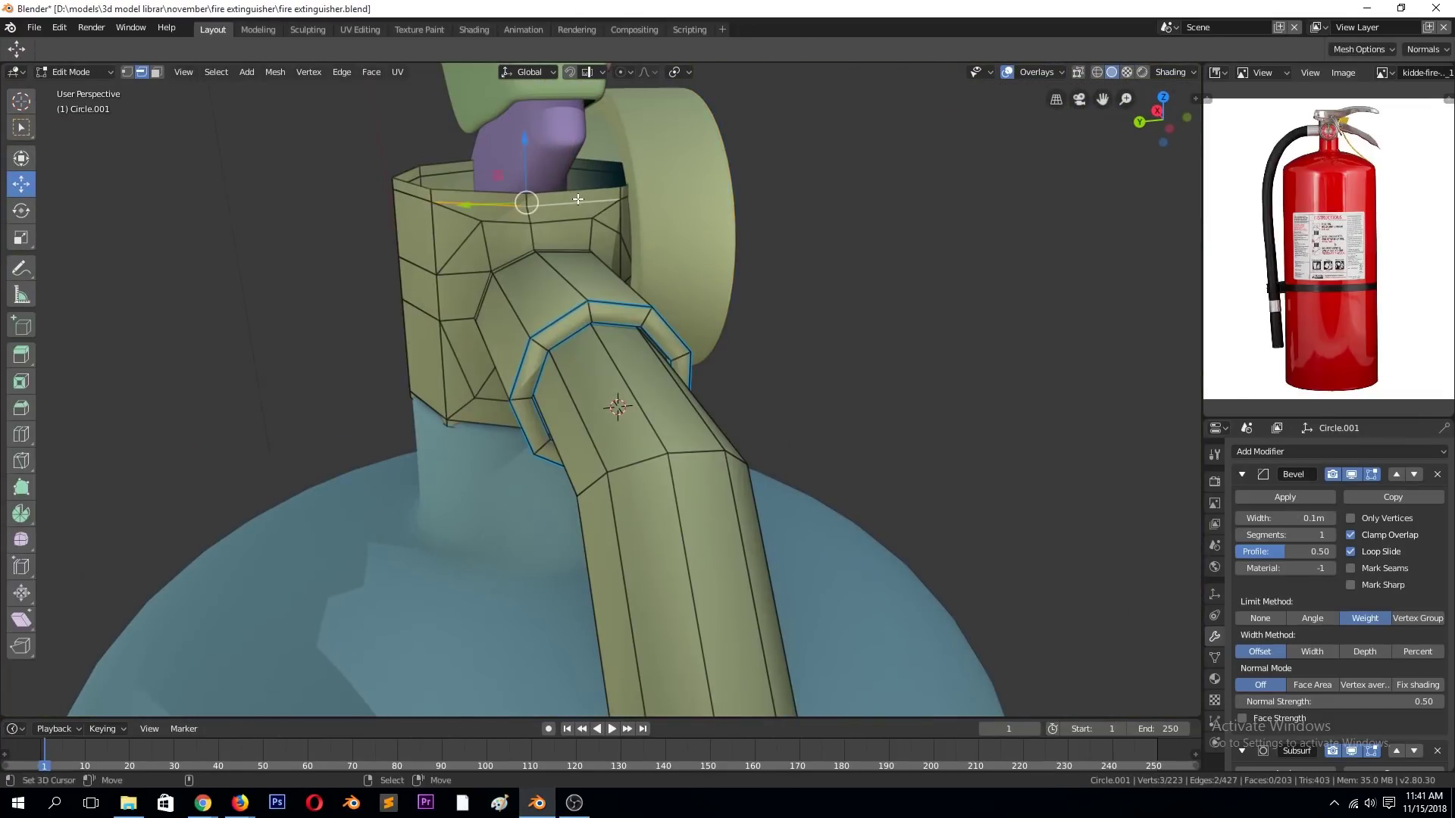
{"action": "right_click", "coordinate": [670, 204]}
{"action": "key", "text": "ctrl+z"}
{"action": "key", "text": "ctrl+e"}
{"action": "left_click", "coordinate": [654, 212]}
{"action": "type", "text": "1"}
{"action": "left_click", "coordinate": [645, 243]}
{"action": "key", "text": "Tab"}
- Select a loop on the blue extinguisher body, save, and orbit to a side view
{"action": "left_click", "coordinate": [470, 497]}
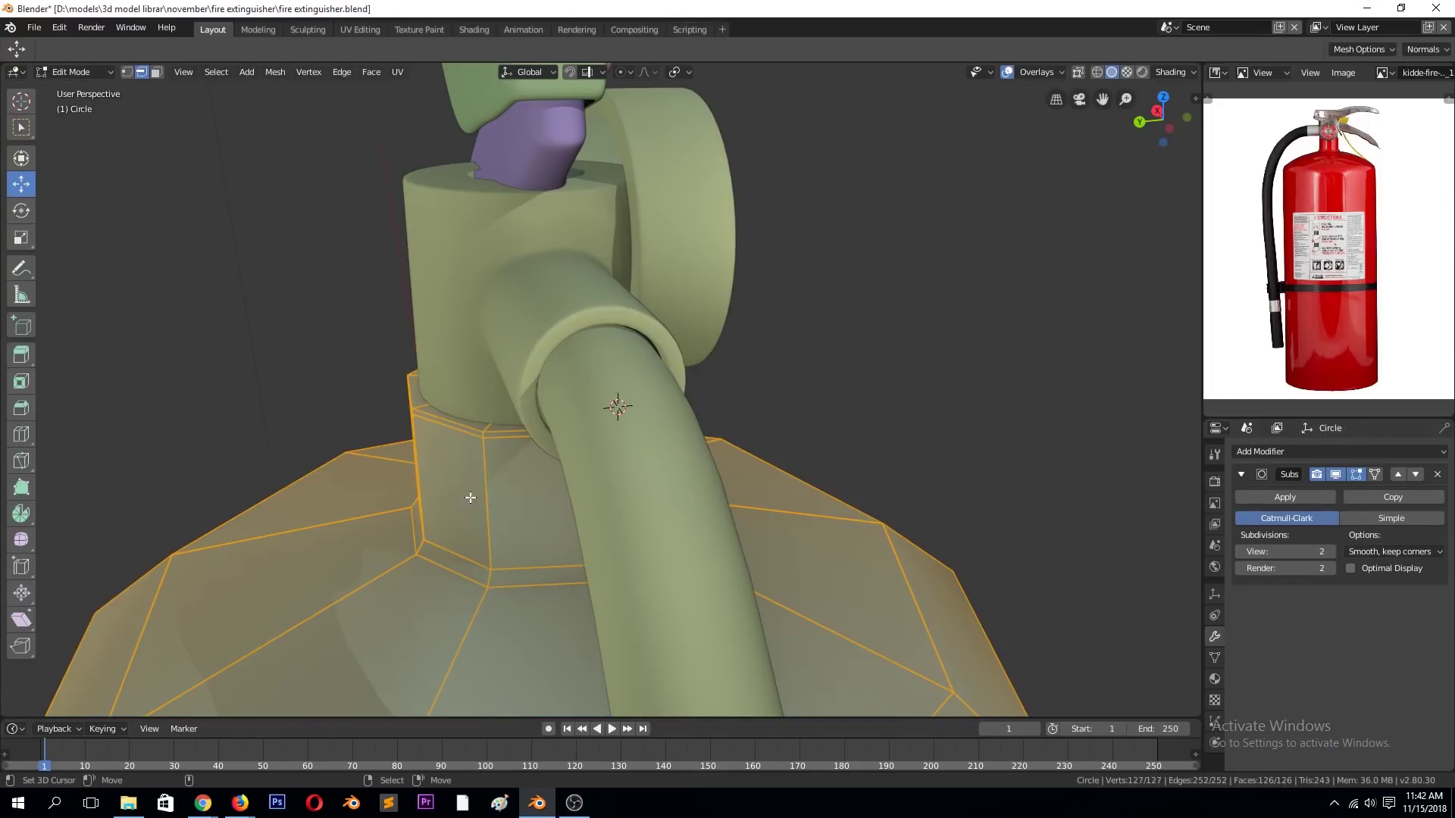
{"action": "key", "text": "Tab"}
{"action": "left_click", "coordinate": [454, 439], "text": "alt"}
{"action": "scroll", "coordinate": [787, 489], "scroll_direction": "down", "scroll_amount": 5}
{"action": "key", "text": "ctrl+s"}
{"action": "key", "text": "Tab"}
{"action": "mouse_move", "coordinate": [771, 492]}
{"action": "middle_mouse_down"}
{"action": "mouse_move", "coordinate": [562, 444]}
{"action": "mouse_move", "coordinate": [866, 476]}
{"action": "mouse_move", "coordinate": [579, 438]}
{"action": "middle_mouse_up"}
{"action": "scroll", "coordinate": [575, 457], "scroll_direction": "down", "scroll_amount": 2}
- Save, then loop-cut a new edge loop around the middle of the body
{"action": "scroll", "coordinate": [575, 456], "scroll_direction": "down", "scroll_amount": 2}
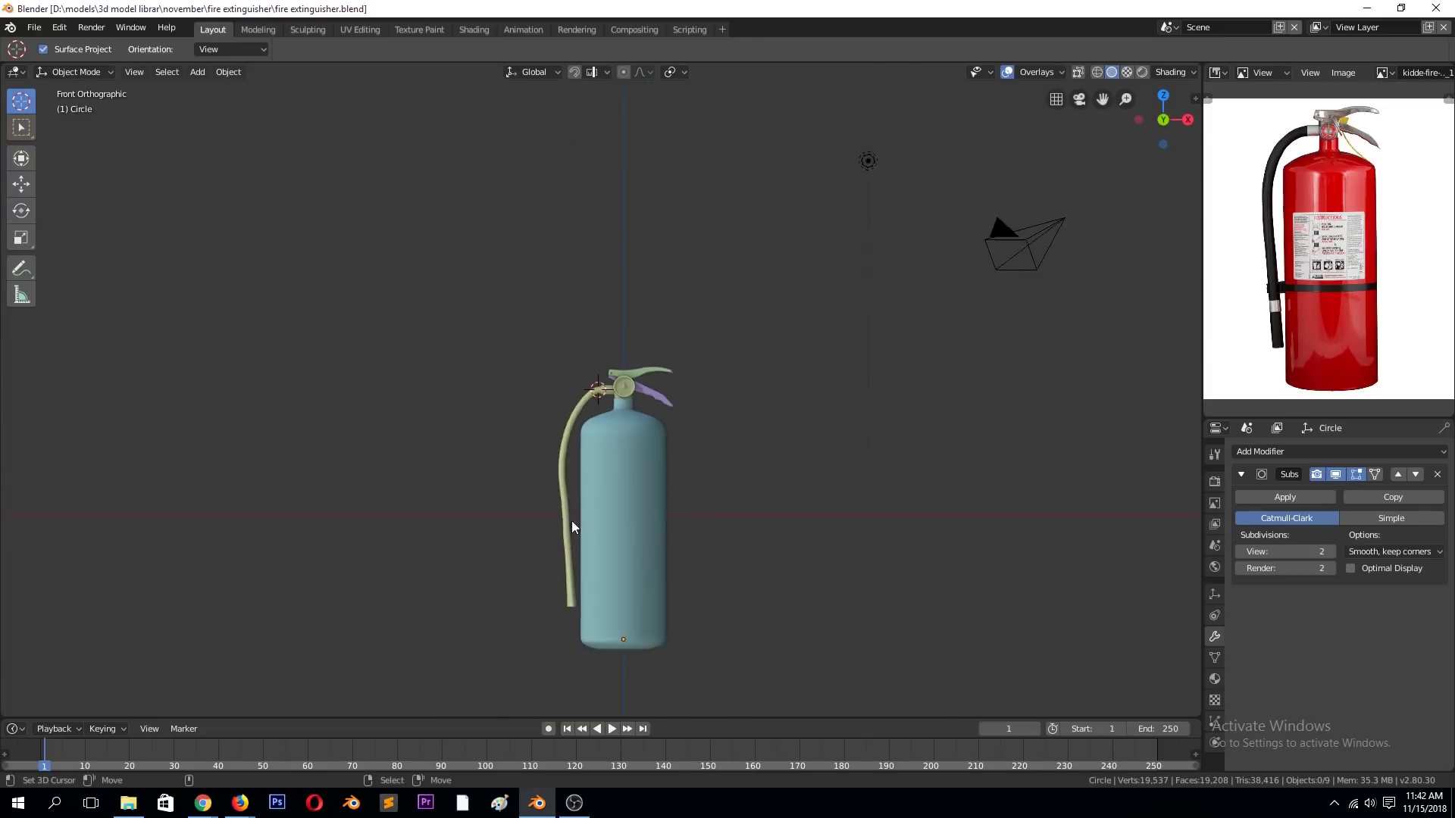
{"action": "key", "text": "KP_1"}
{"action": "key", "text": "ctrl+s"}
{"action": "left_click", "coordinate": [606, 573]}
{"action": "scroll", "coordinate": [640, 594], "scroll_direction": "up", "scroll_amount": 6}
{"action": "key", "text": "Tab"}
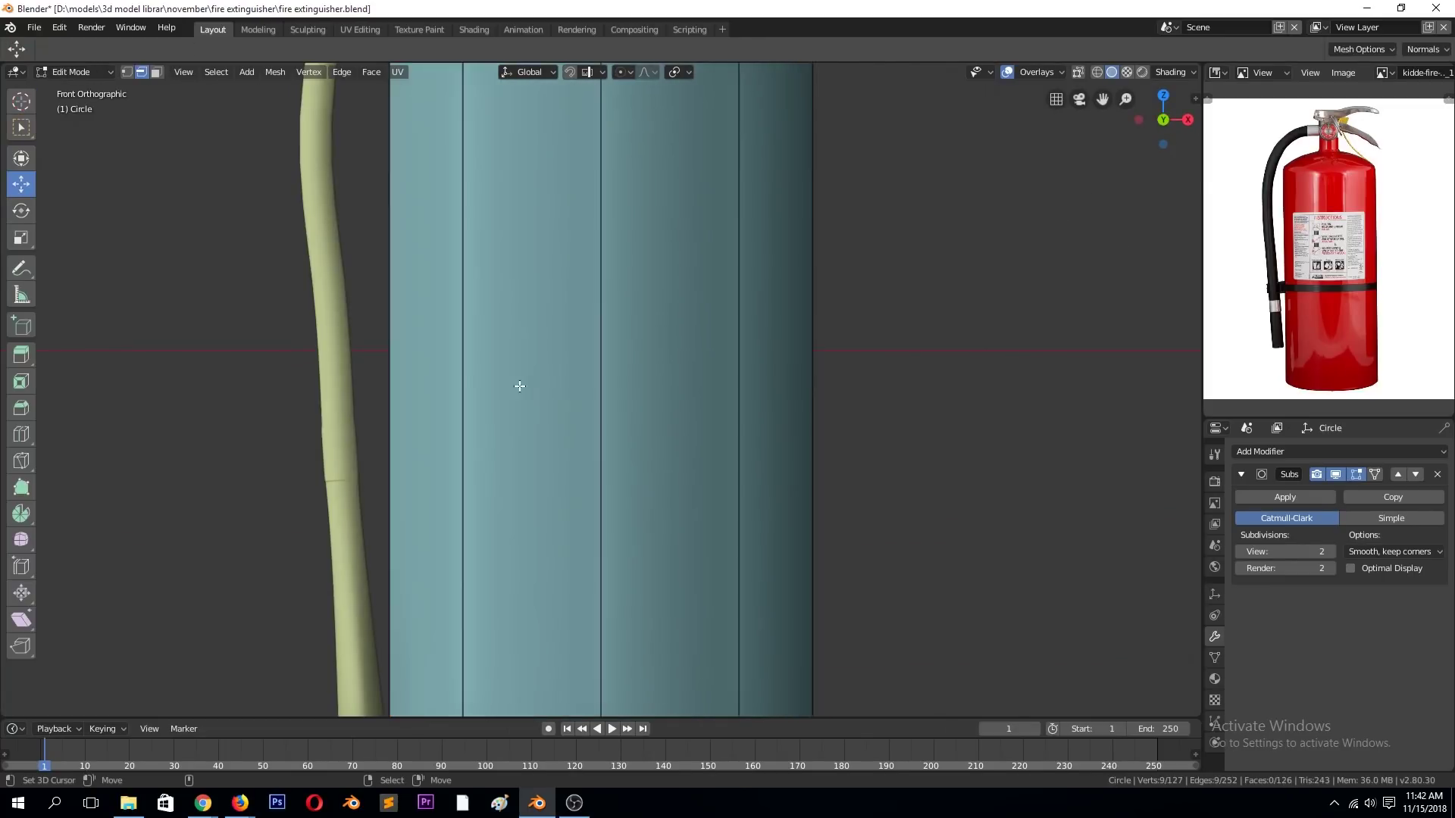
{"action": "key", "text": "ctrl+r"}
{"action": "scroll", "coordinate": [527, 460], "scroll_direction": "down", "scroll_amount": 2}
{"action": "left_click", "coordinate": [500, 371]}
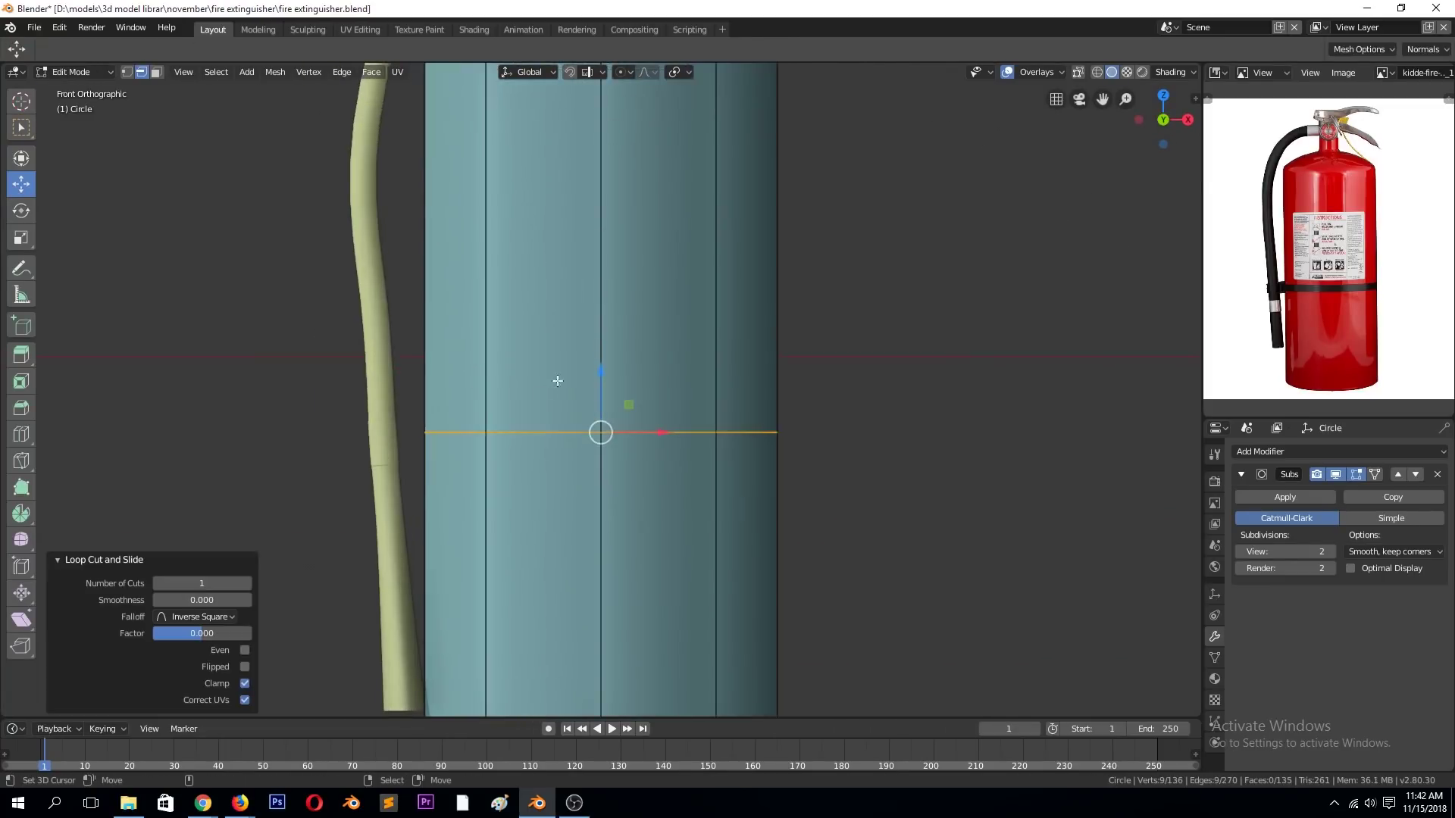
{"action": "scroll", "coordinate": [599, 424], "scroll_direction": "up", "scroll_amount": 2}
- Duplicate the body loop, scale it outward, and extrude it upward into a band
{"action": "key", "text": "shift+d"}
{"action": "key", "text": "Escape"}
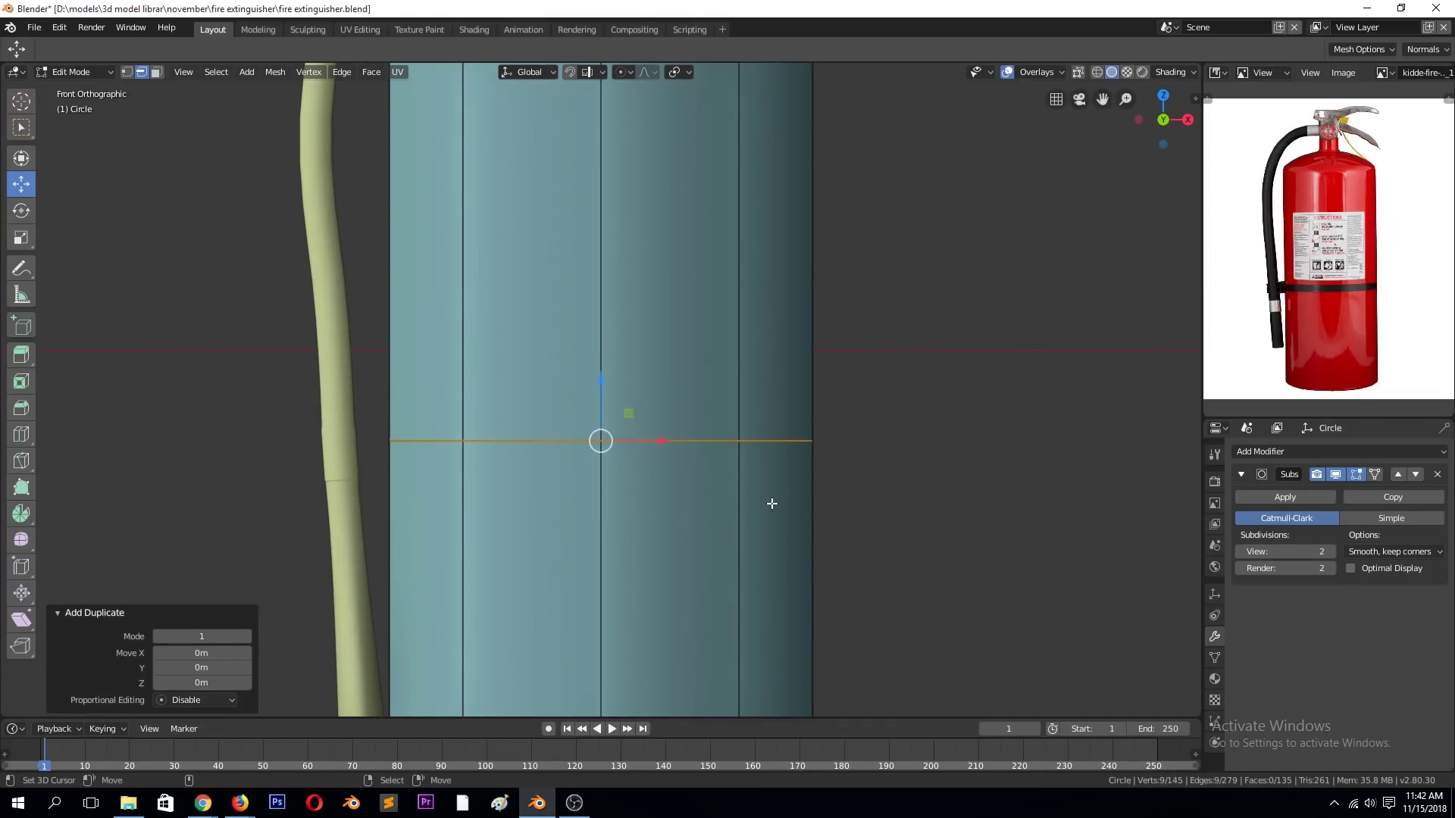
{"action": "key", "text": "s"}
{"action": "left_click", "coordinate": [769, 514]}
{"action": "key", "text": "e"}
{"action": "key", "text": "Escape"}
{"action": "key", "text": "s"}
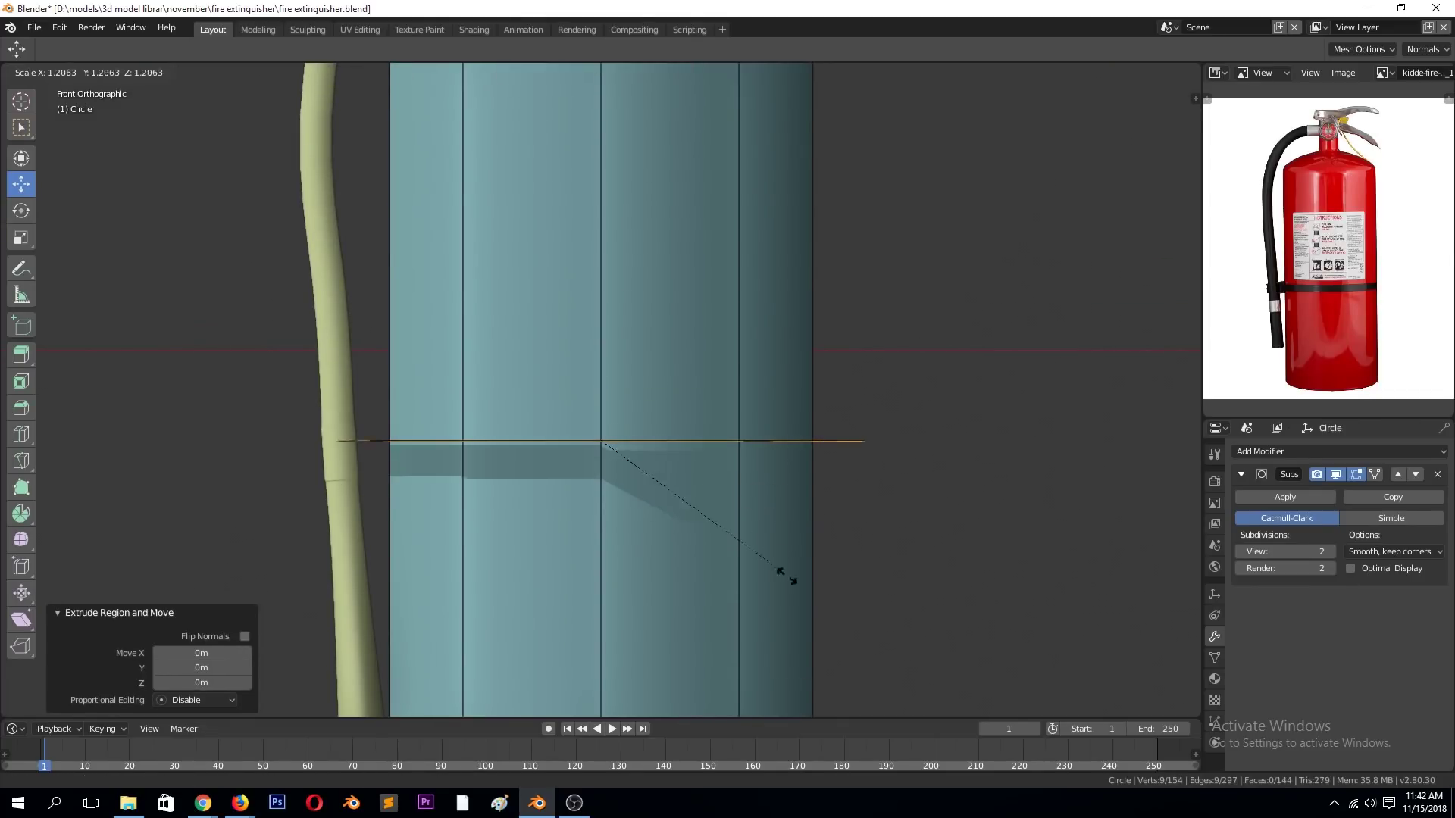
{"action": "key", "text": "Escape"}
{"action": "key", "text": "g"}
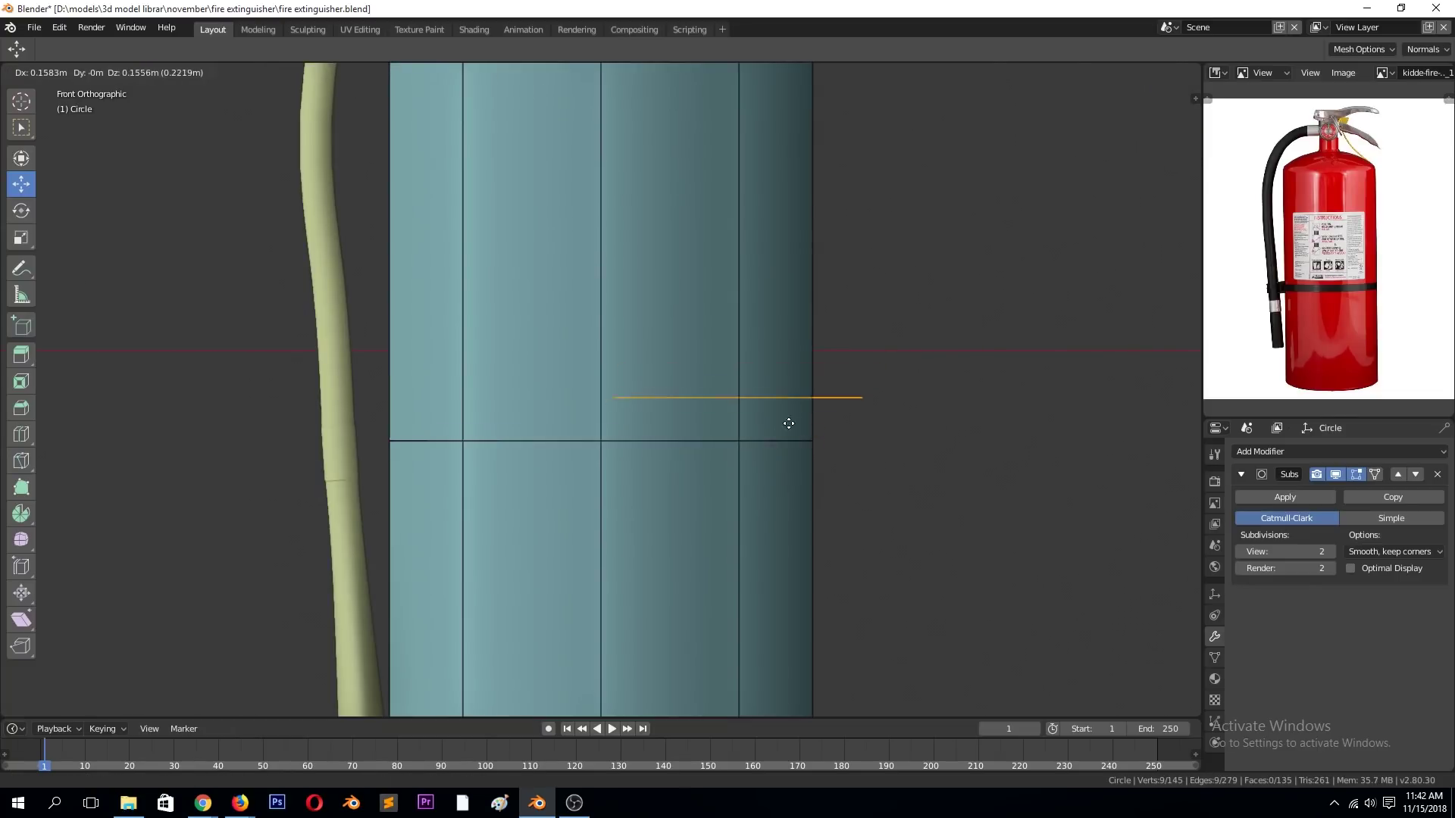
{"action": "key", "text": "Escape"}
{"action": "key", "text": "s"}
{"action": "key", "text": "Escape"}
{"action": "key", "text": "e"}
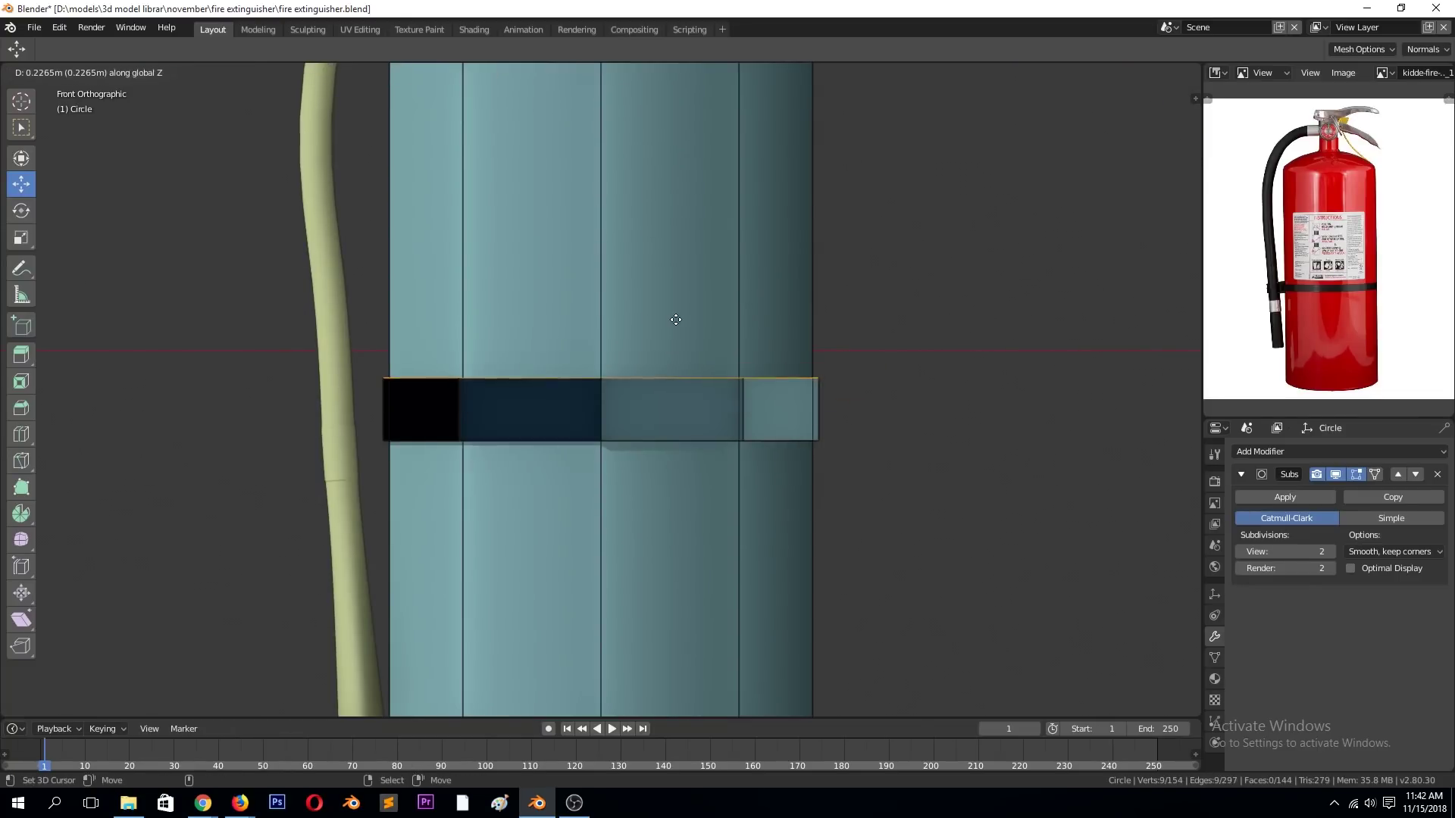
{"action": "left_click", "coordinate": [681, 337]}
- Symmetrize the band, recalculate its normals, and select the band's face loop
{"action": "key", "text": "a"}
{"action": "right_click", "coordinate": [680, 335]}
{"action": "left_click", "coordinate": [671, 490]}
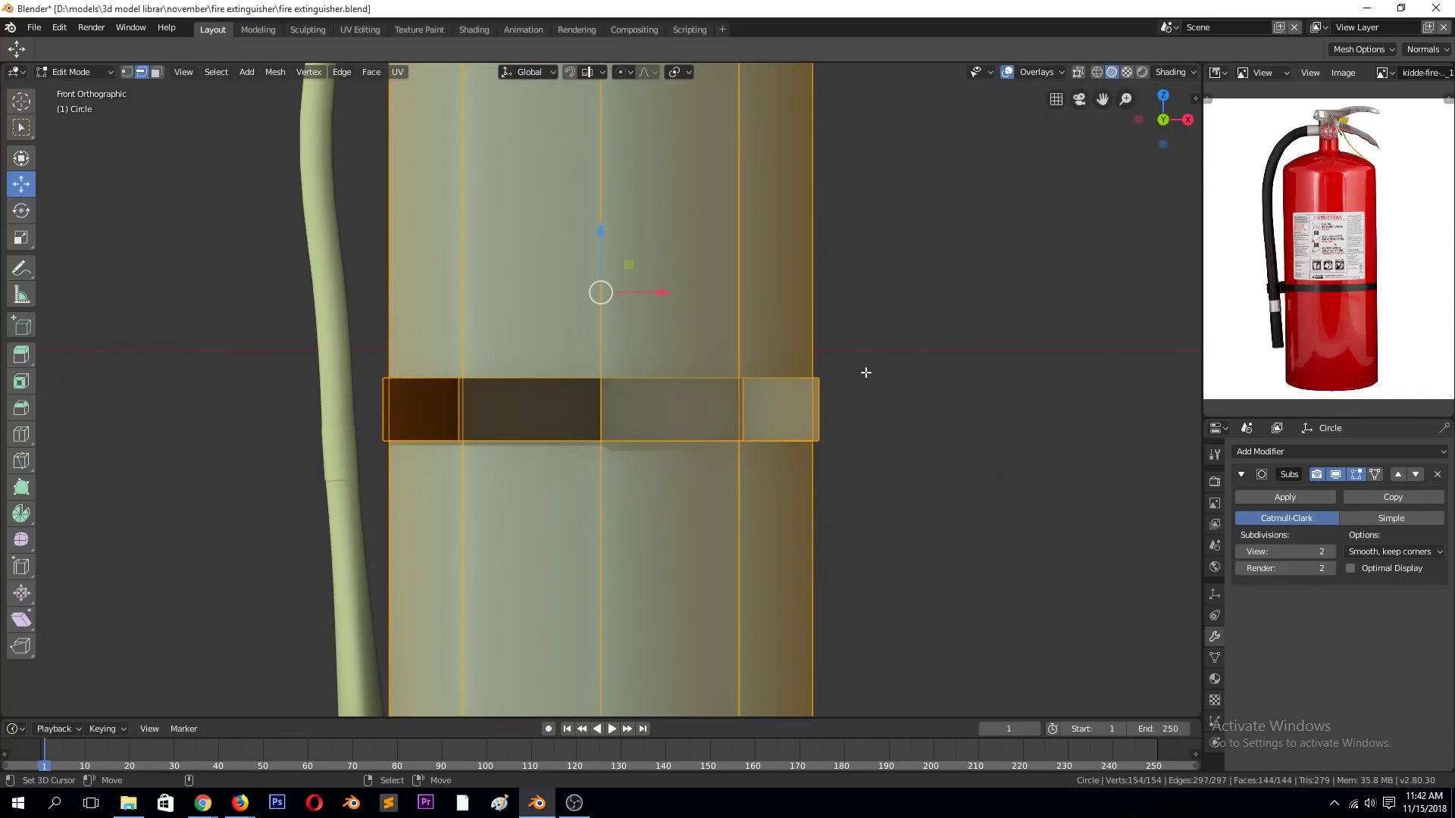
{"action": "key", "text": "shift+n"}
{"action": "key", "text": "Tab"}
{"action": "mouse_move", "coordinate": [732, 401]}
{"action": "middle_mouse_down"}
{"action": "mouse_move", "coordinate": [707, 482]}
{"action": "mouse_move", "coordinate": [748, 498]}
{"action": "mouse_move", "coordinate": [683, 473]}
{"action": "middle_mouse_up"}
{"action": "key", "text": "Tab"}
{"action": "mouse_move", "coordinate": [565, 452]}
{"action": "middle_mouse_down"}
{"action": "mouse_move", "coordinate": [761, 439]}
{"action": "mouse_move", "coordinate": [740, 377]}
{"action": "middle_mouse_up"}
{"action": "left_click", "coordinate": [662, 410], "text": "alt"}
- Flatten the strap band vertically with S Z, then deselect it
{"action": "key", "text": "s"}
{"action": "key", "text": "z"}
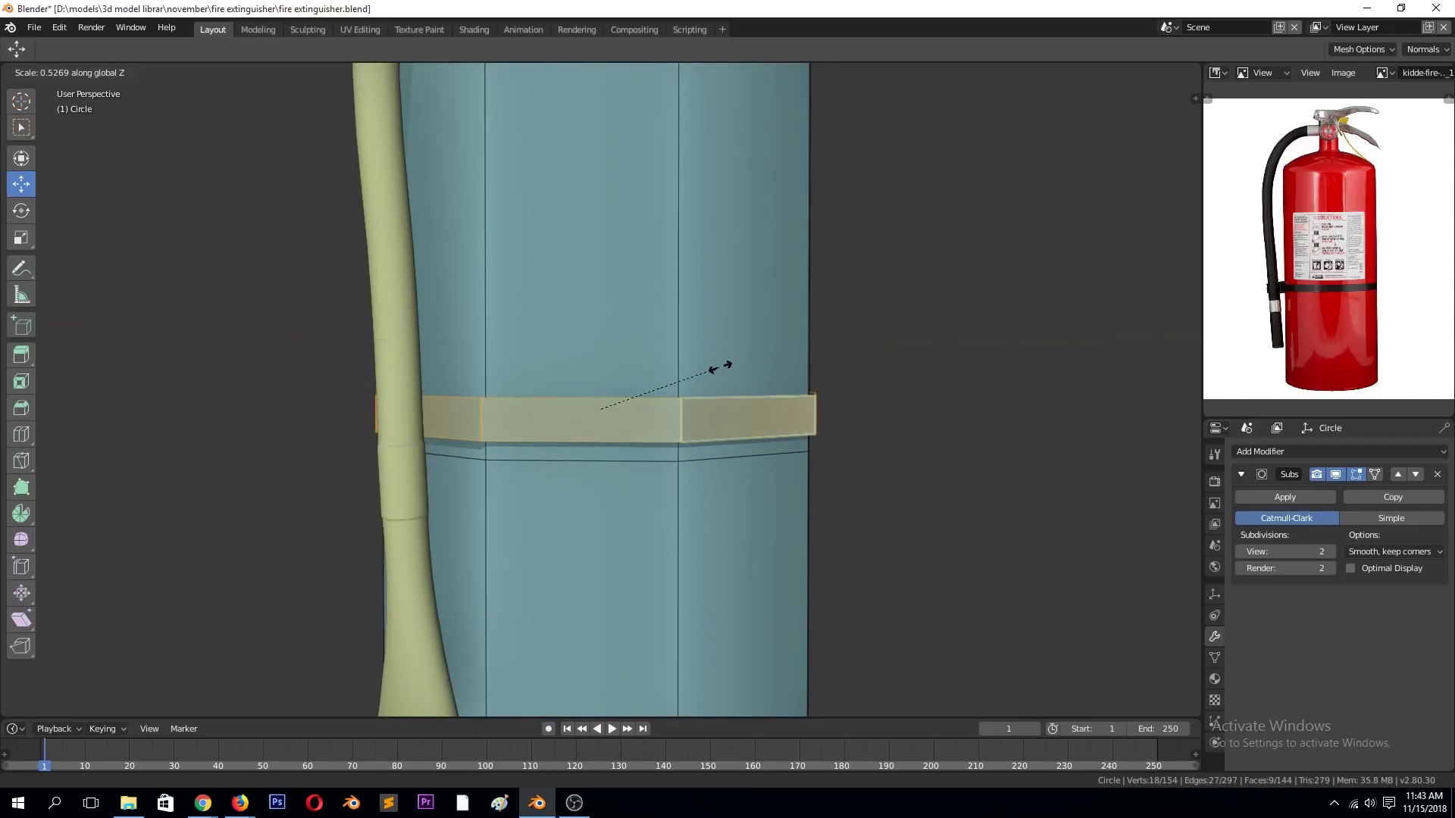
{"action": "left_click", "coordinate": [716, 367]}
{"action": "key", "text": "alt+a"}
{"action": "mouse_move", "coordinate": [716, 367]}
{"action": "middle_mouse_down"}
{"action": "mouse_move", "coordinate": [731, 397]}
{"action": "mouse_move", "coordinate": [679, 458]}
{"action": "mouse_move", "coordinate": [568, 508]}
{"action": "middle_mouse_up"}
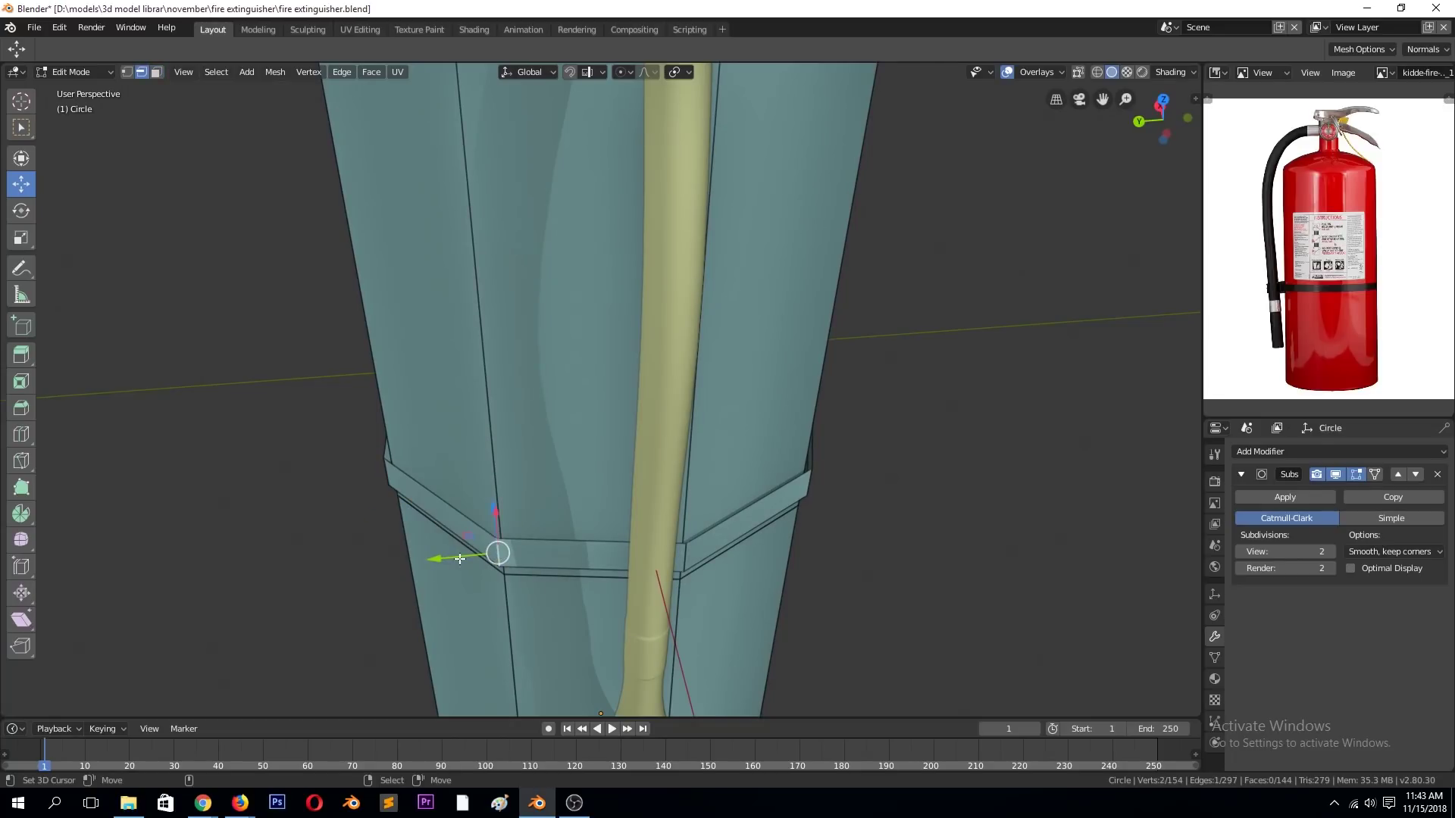
- Rip the band vertices away from the body to form a small extruded piece
{"action": "key", "text": "v"}
{"action": "right_click", "coordinate": [480, 557]}
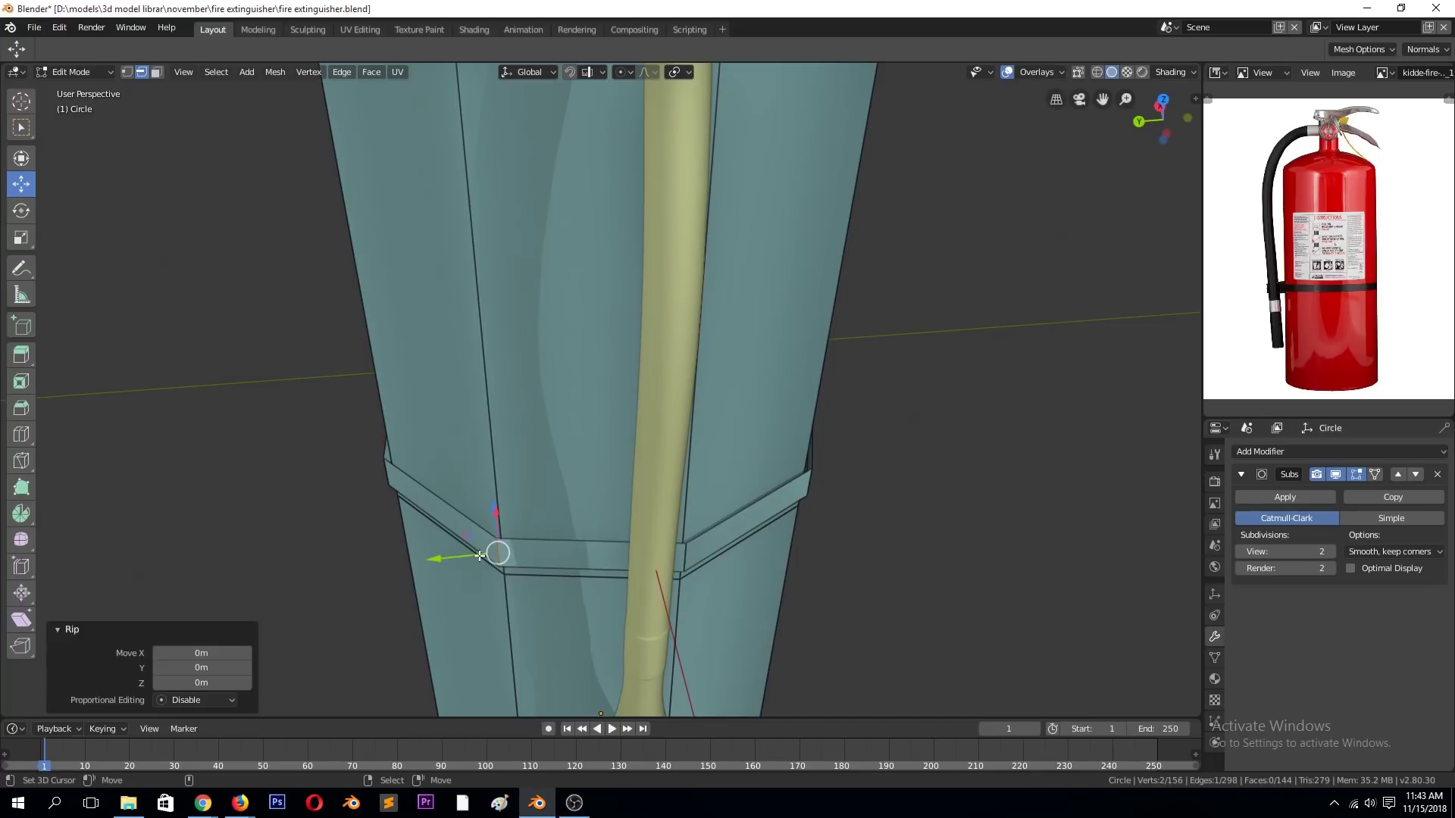
{"action": "middle_click_drag", "start_coordinate": [480, 556], "coordinate": [425, 510]}
{"action": "left_click_drag", "start_coordinate": [425, 510], "coordinate": [431, 511]}
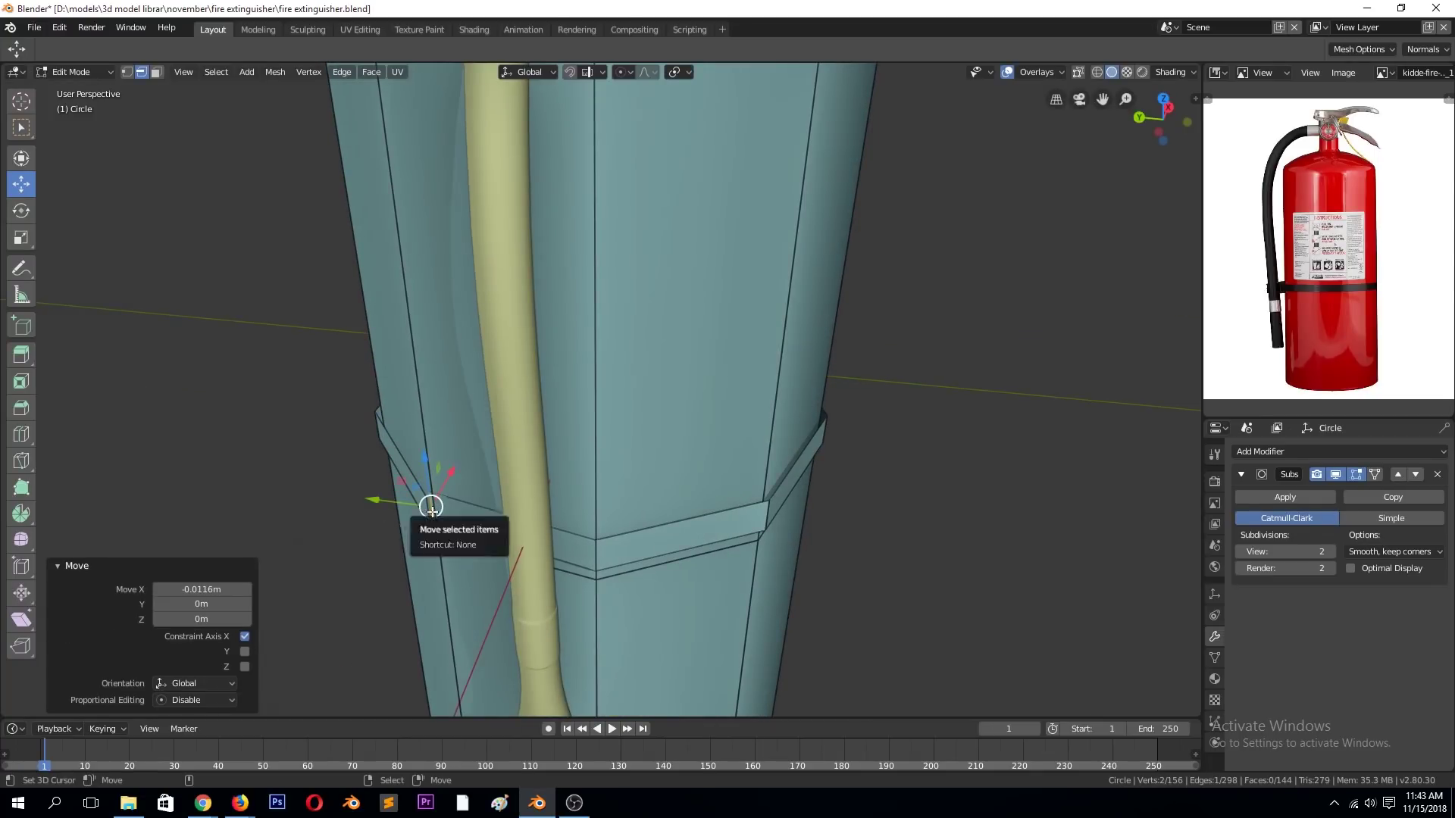
{"action": "key", "text": "KP_7"}
{"action": "left_click", "coordinate": [422, 484]}
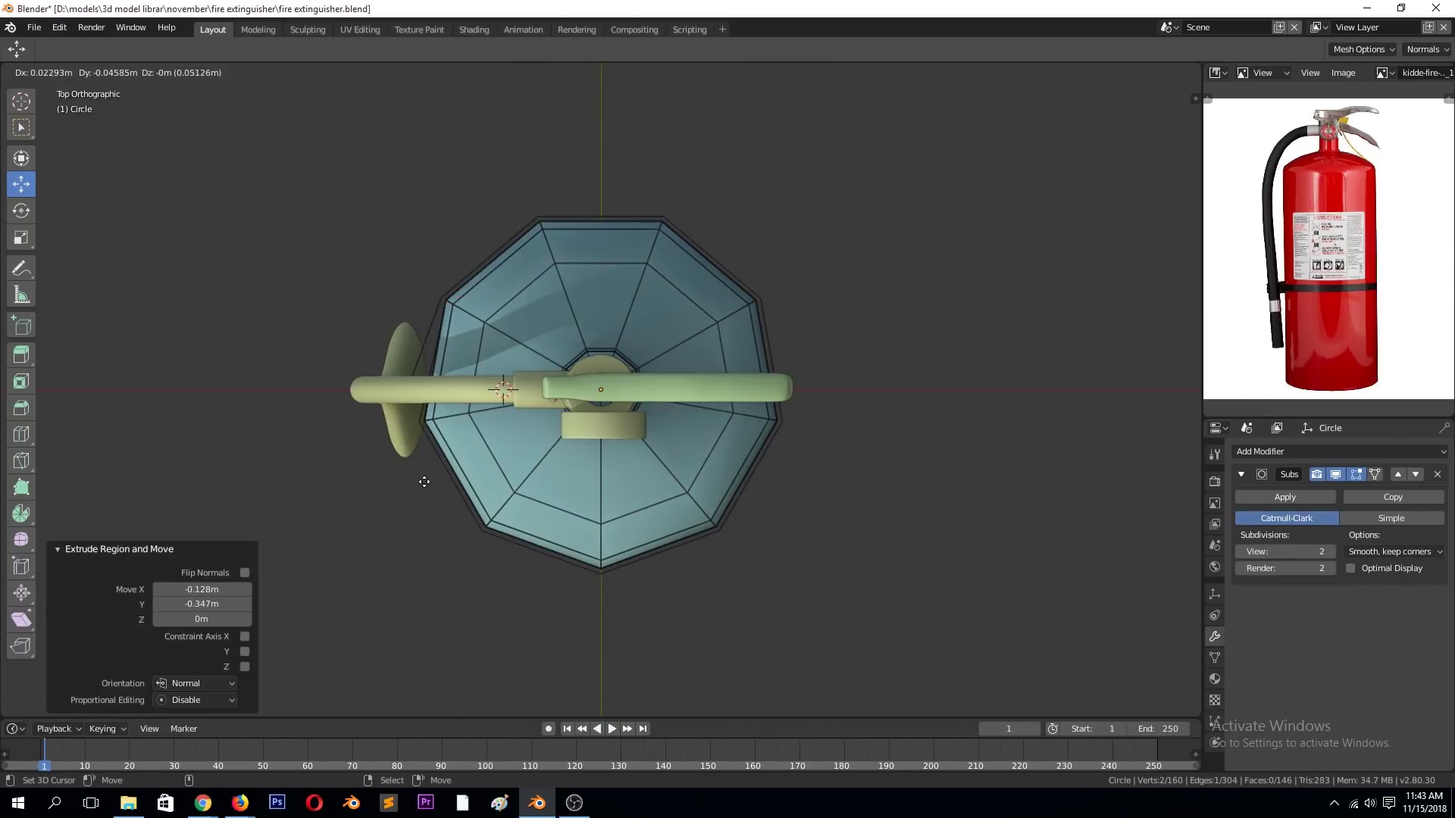
{"action": "scroll", "coordinate": [422, 483], "scroll_direction": "up", "scroll_amount": 8}
{"action": "middle_click_drag", "start_coordinate": [422, 484], "coordinate": [626, 372]}
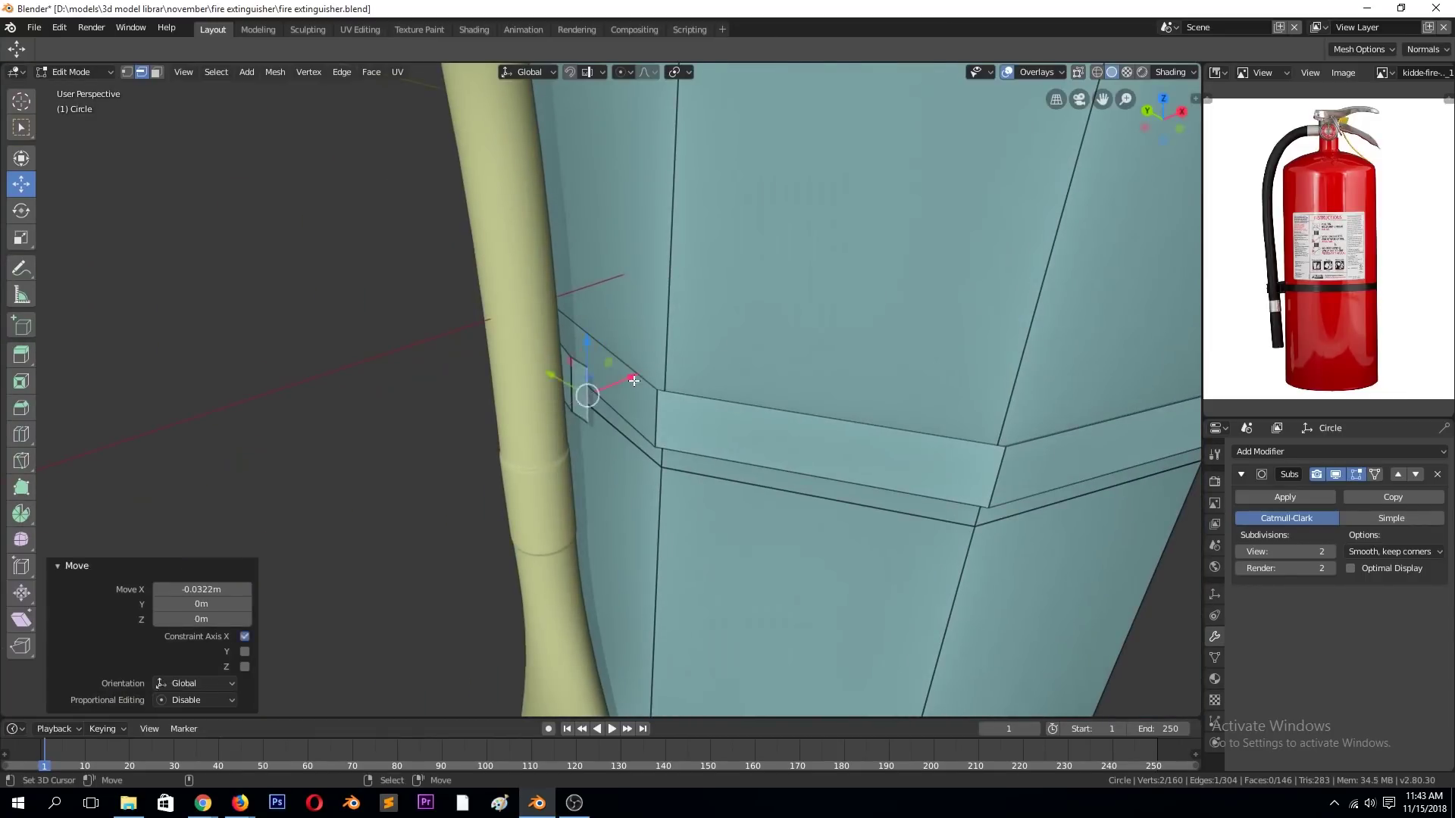
- Move the extruded band piece over onto the hose and fine-tune its position
{"action": "key", "text": "g"}
{"action": "left_click", "coordinate": [521, 445]}
{"action": "left_click_drag", "start_coordinate": [479, 429], "coordinate": [516, 421]}
{"action": "left_click", "coordinate": [536, 422]}
{"action": "key", "text": "Tab"}
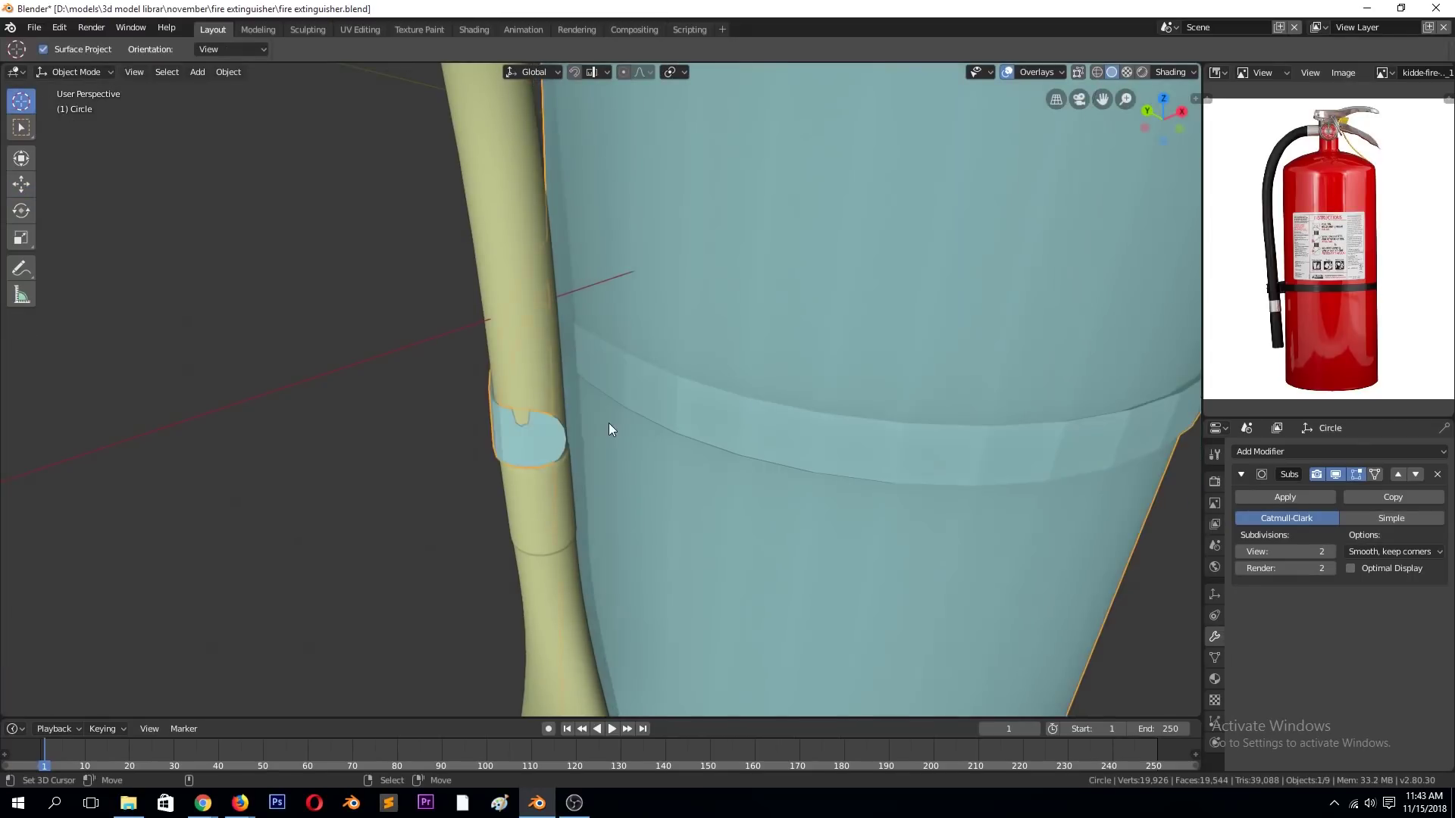
{"action": "mouse_move", "coordinate": [575, 426]}
{"action": "middle_mouse_down"}
{"action": "mouse_move", "coordinate": [629, 384]}
{"action": "mouse_move", "coordinate": [720, 413]}
{"action": "middle_mouse_up"}
- Add loop cuts to the band, toggling Edit Mode to preview the result
{"action": "key", "text": "Tab"}
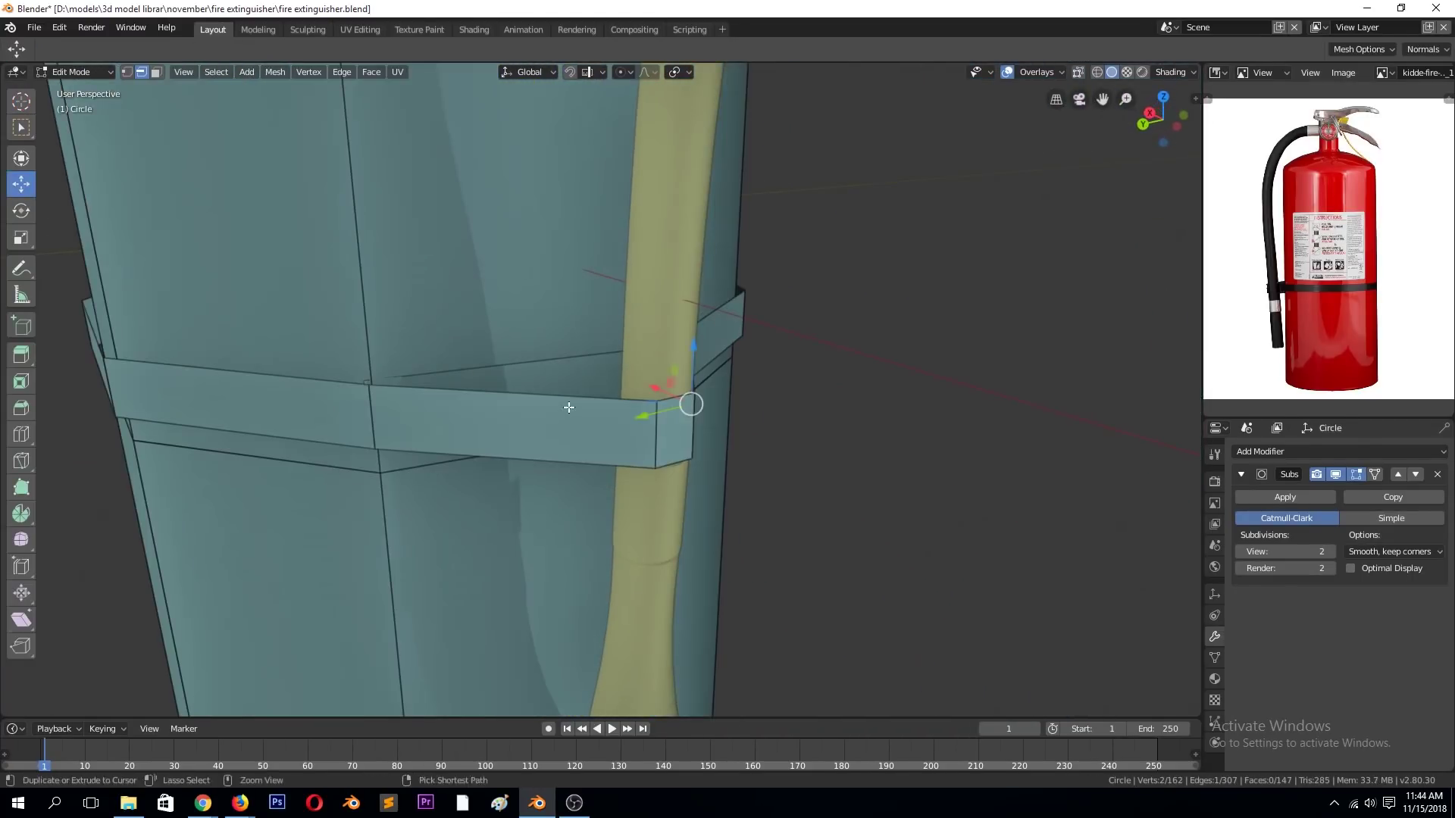
{"action": "key", "text": "ctrl+r"}
{"action": "left_click", "coordinate": [604, 425]}
{"action": "mouse_move", "coordinate": [604, 426]}
{"action": "middle_mouse_down"}
{"action": "mouse_move", "coordinate": [794, 448]}
{"action": "mouse_move", "coordinate": [591, 432]}
{"action": "mouse_move", "coordinate": [578, 455]}
{"action": "middle_mouse_up"}
{"action": "key", "text": "Tab"}
{"action": "key", "text": "Tab"}
{"action": "left_click", "coordinate": [612, 410]}
{"action": "key", "text": "Tab"}
{"action": "key", "text": "Tab"}
{"action": "key", "text": "ctrl+r"}
{"action": "key", "text": "Tab"}
{"action": "scroll", "coordinate": [584, 428], "scroll_direction": "down", "scroll_amount": 2}
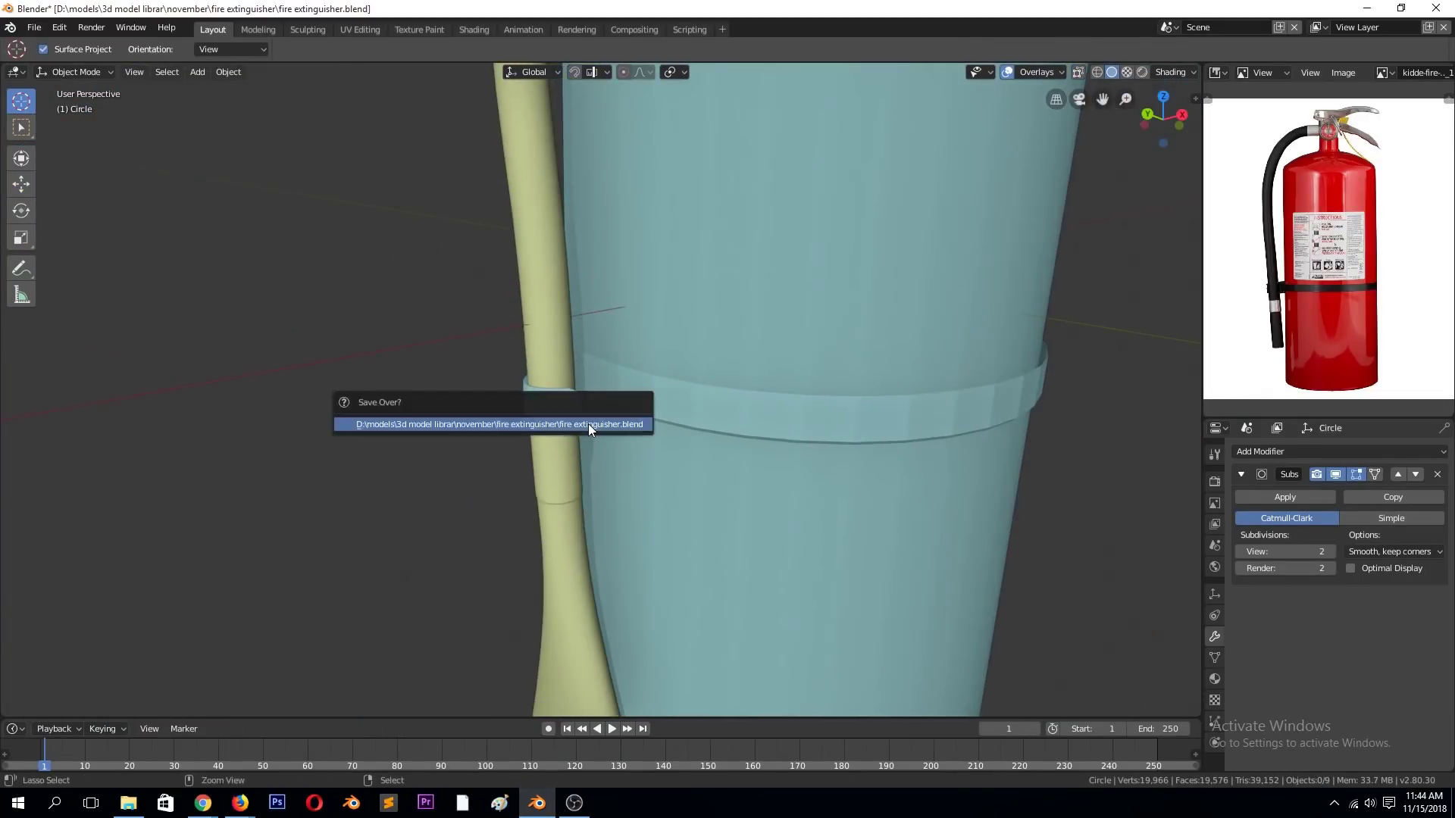
{"action": "key", "text": "Tab"}
- Select the connected band with L and separate it into its own object
{"action": "key", "text": "l"}
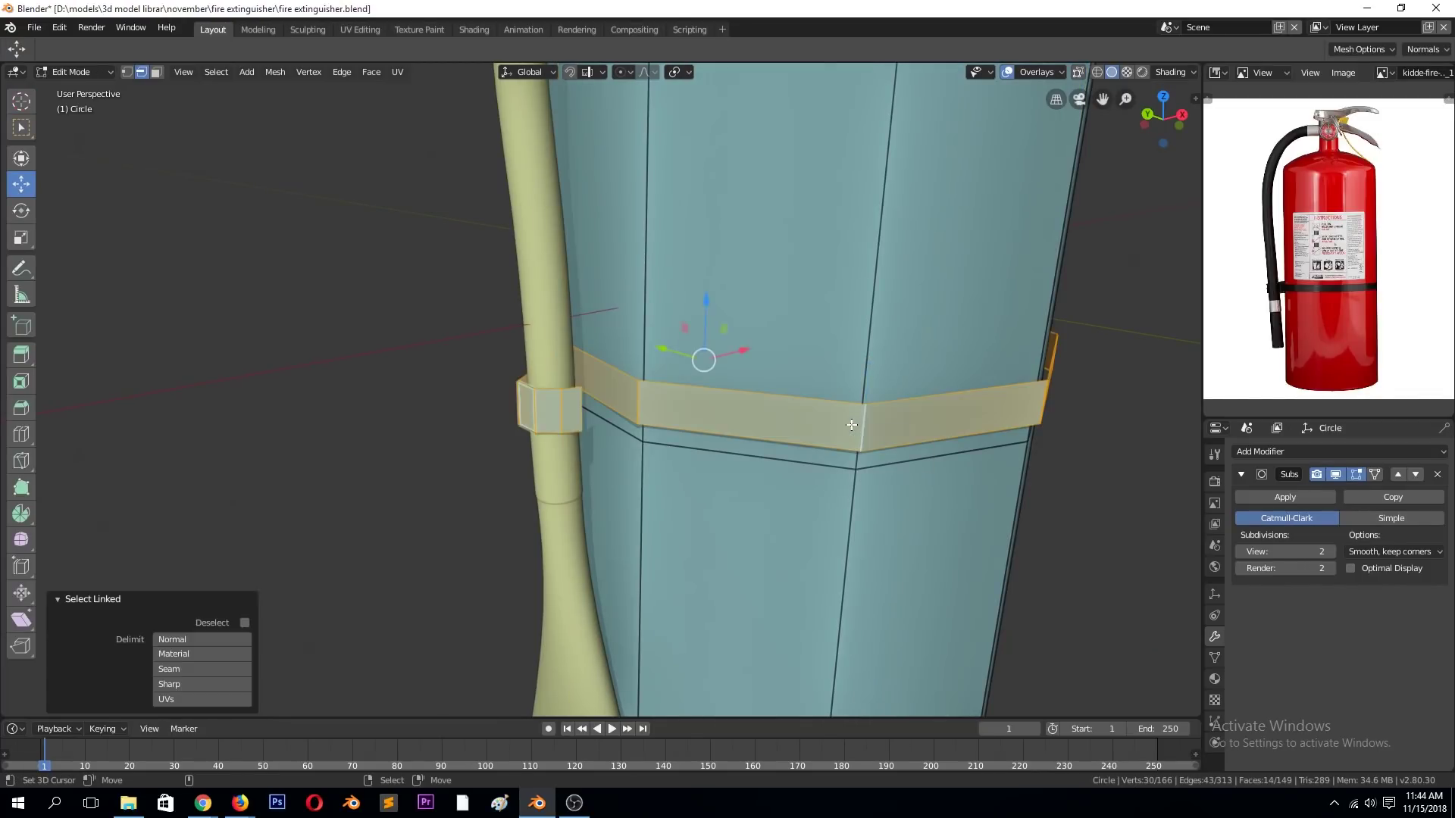
{"action": "key", "text": "p"}
{"action": "key", "text": "Tab"}
{"action": "left_click", "coordinate": [1015, 406]}
- Add a Solidify modifier to give the strap band thickness
{"action": "left_click", "coordinate": [1258, 452]}
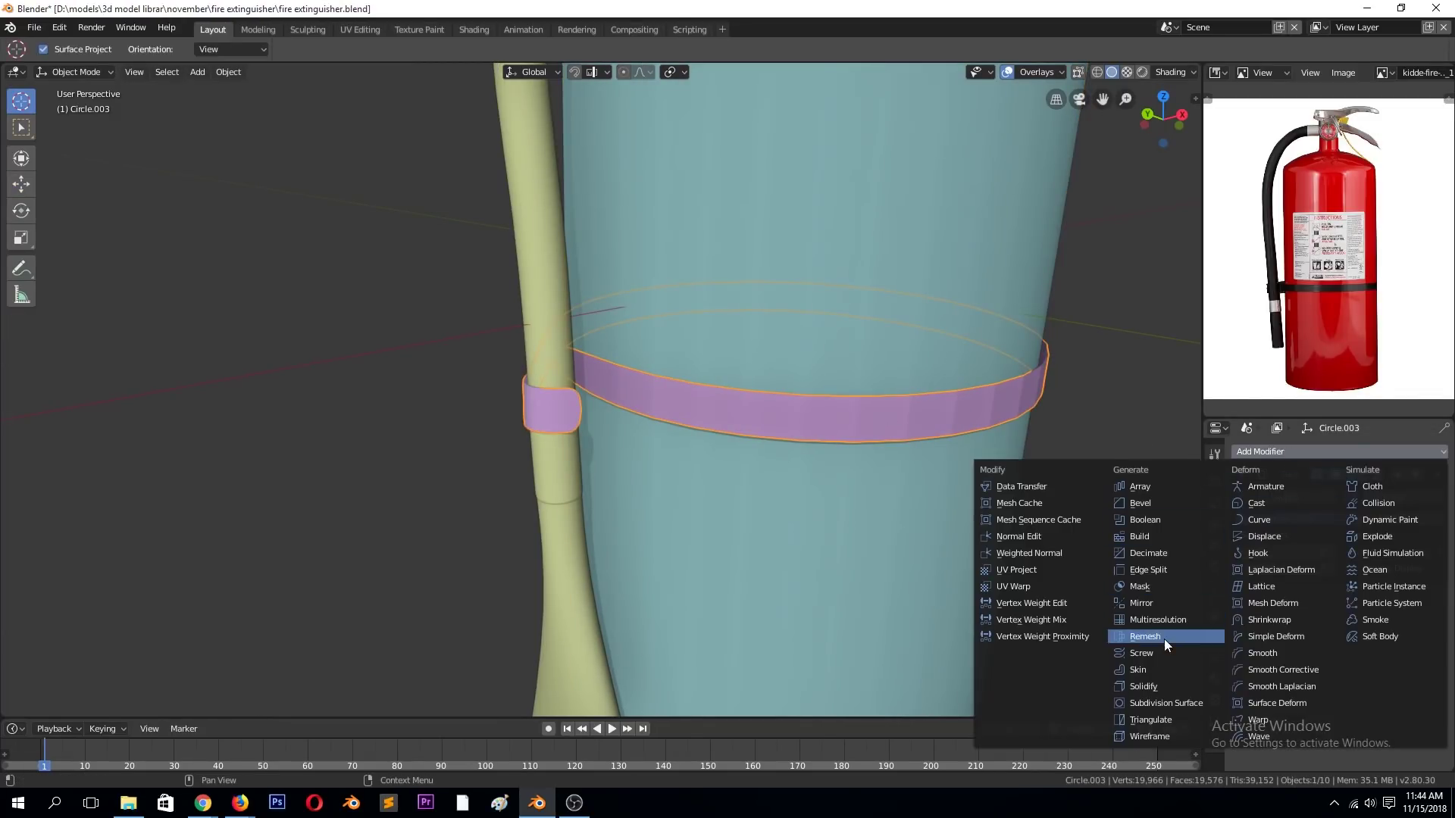
{"action": "left_click", "coordinate": [1144, 686]}
{"action": "scroll", "coordinate": [833, 477], "scroll_direction": "up", "scroll_amount": 2}
{"action": "mouse_move", "coordinate": [834, 477]}
{"action": "middle_mouse_down"}
{"action": "mouse_move", "coordinate": [912, 506]}
{"action": "mouse_move", "coordinate": [923, 445]}
{"action": "mouse_move", "coordinate": [1002, 472]}
{"action": "mouse_move", "coordinate": [944, 425]}
{"action": "middle_mouse_up"}
- Deselect everything and save the blend file
{"action": "key", "text": "alt+a"}
{"action": "key", "text": "ctrl+s"}
{"action": "scroll", "coordinate": [918, 438], "scroll_direction": "down", "scroll_amount": 3}
{"action": "scroll", "coordinate": [928, 278], "scroll_direction": "down", "scroll_amount": 3}
{"action": "mouse_move", "coordinate": [927, 279]}
{"action": "middle_mouse_down"}
{"action": "mouse_move", "coordinate": [619, 253]}
{"action": "mouse_move", "coordinate": [617, 274]}
{"action": "middle_mouse_up"}
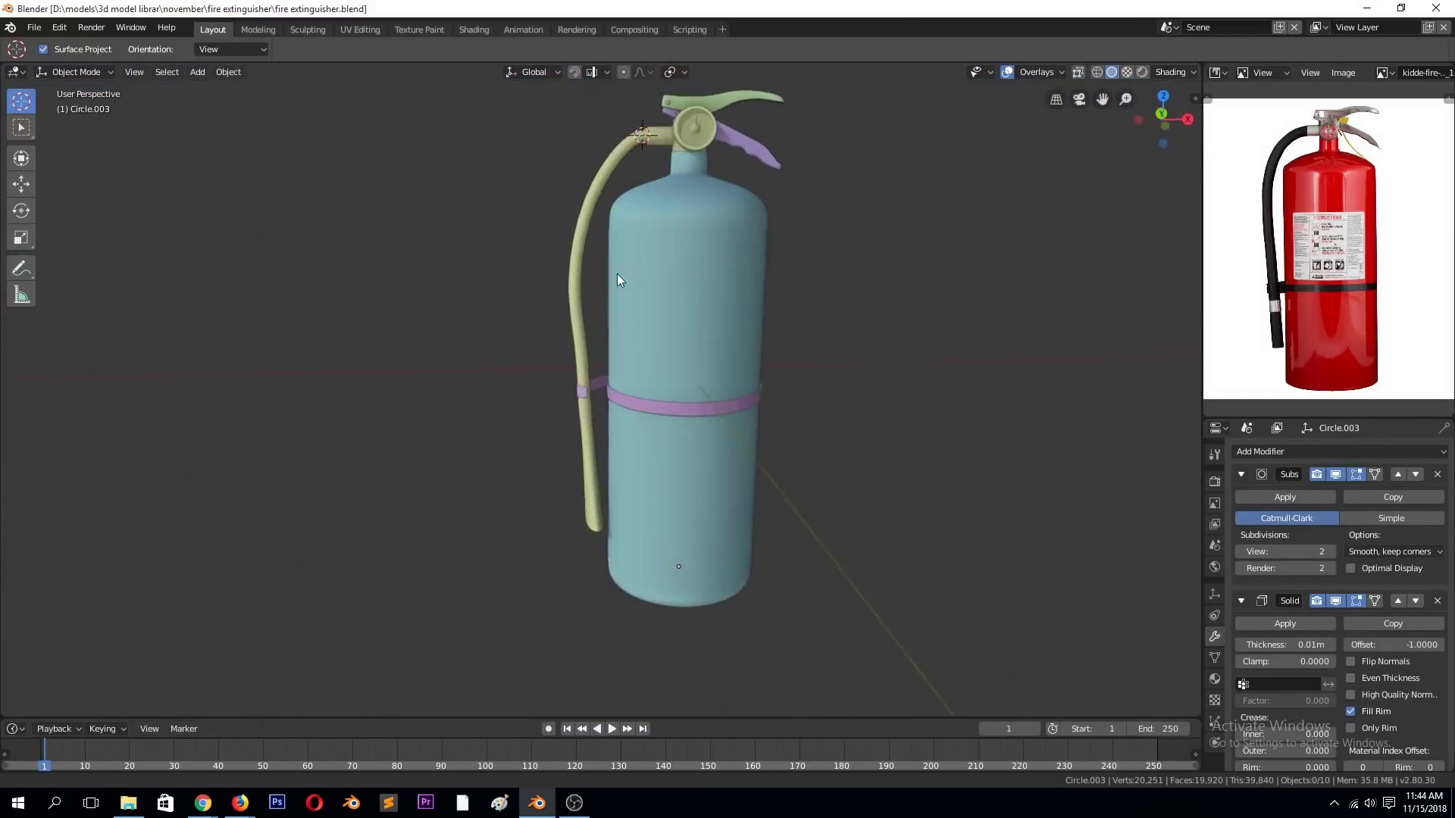
- Search Google Images for 'fire extinguisher labels' in a new Firefox tab
{"action": "left_click", "coordinate": [240, 803]}
{"action": "key", "text": "ctrl+t"}
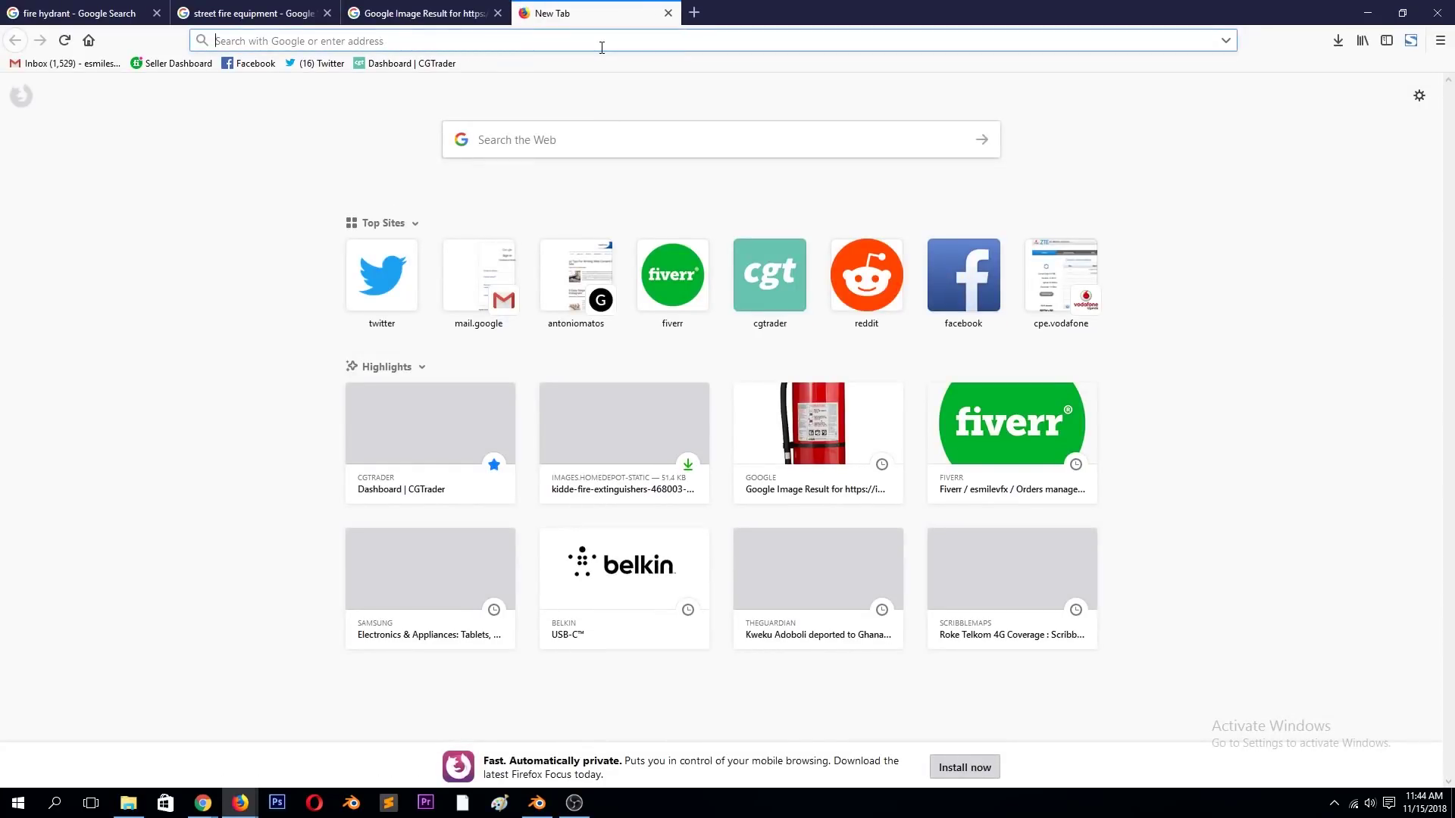
{"action": "type", "text": "fire exting"}
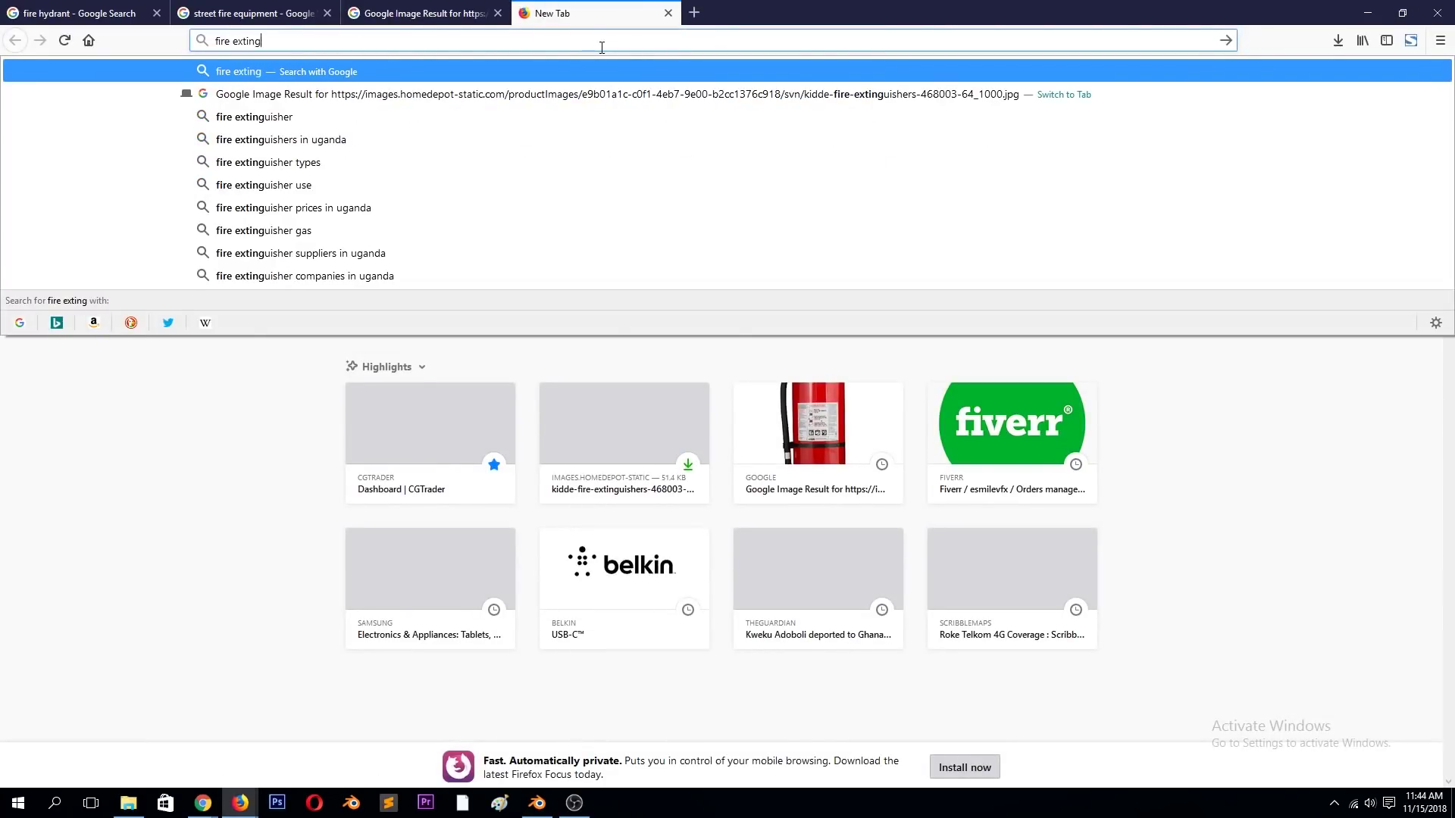
{"action": "type", "text": "uisher labels"}
{"action": "key", "text": "Return"}
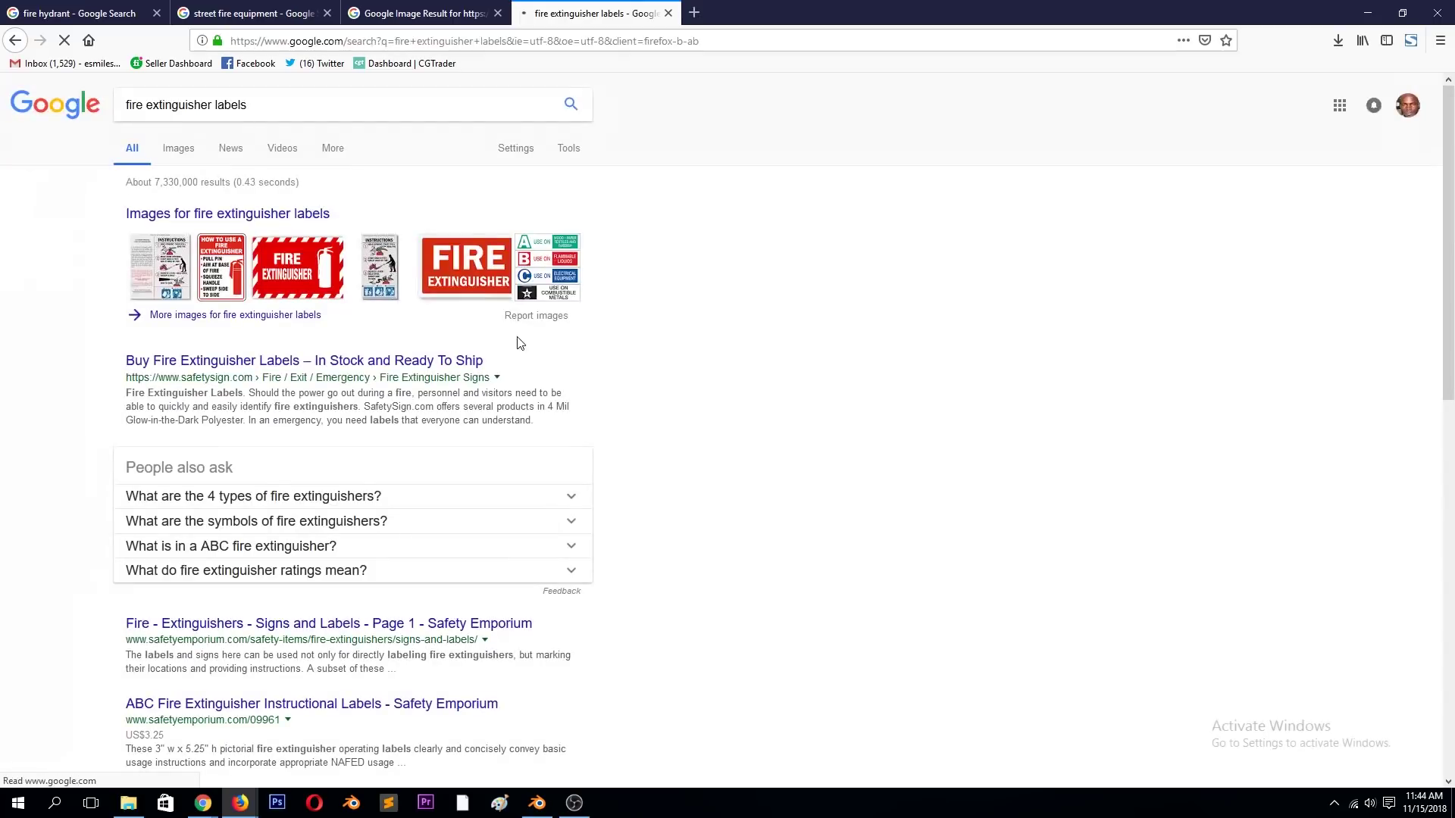
{"action": "left_click", "coordinate": [176, 150]}
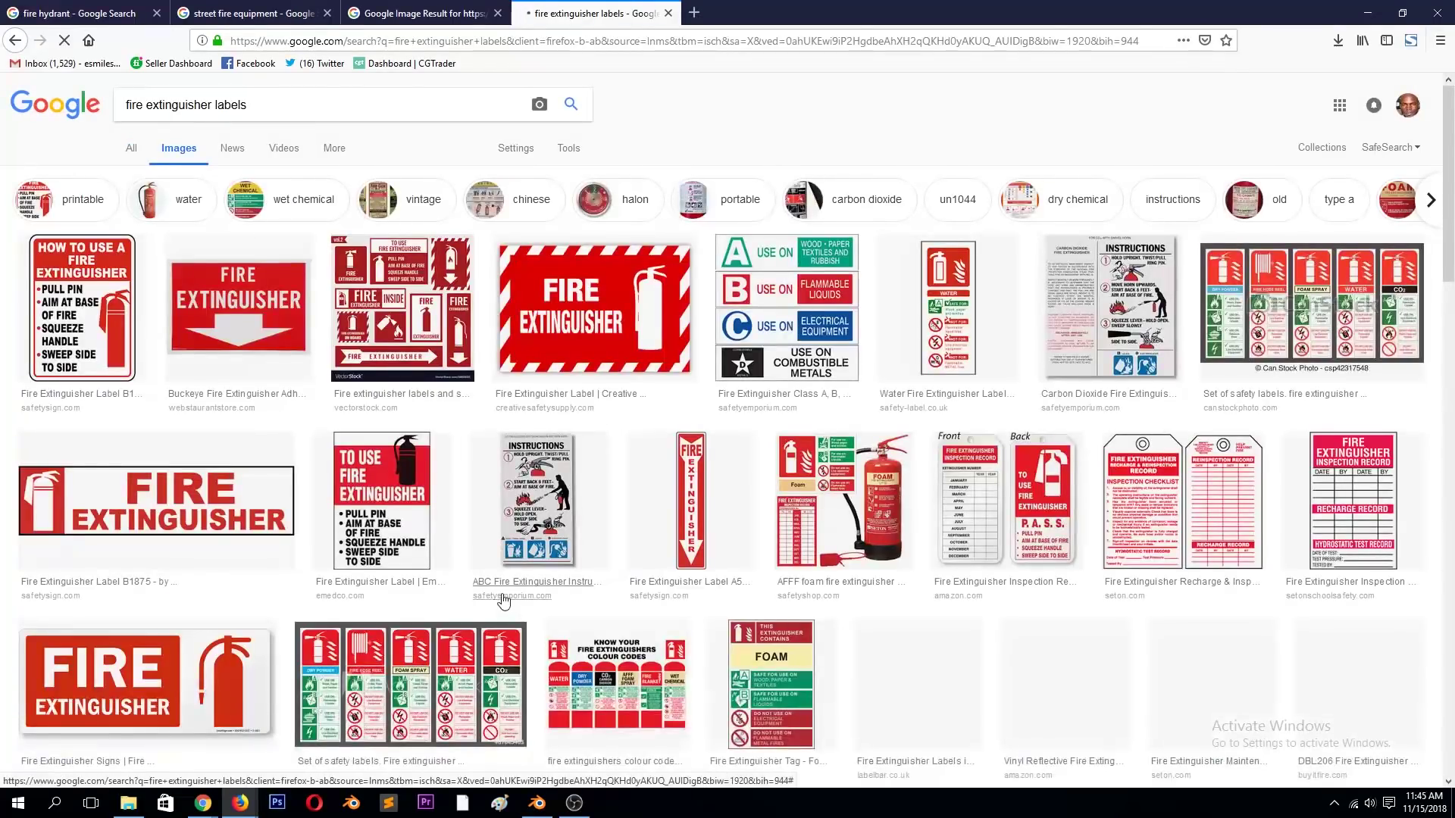
- Preview the CO2 and Heiser extinguisher instruction labels, then return to Blender
{"action": "left_click", "coordinate": [1048, 406]}
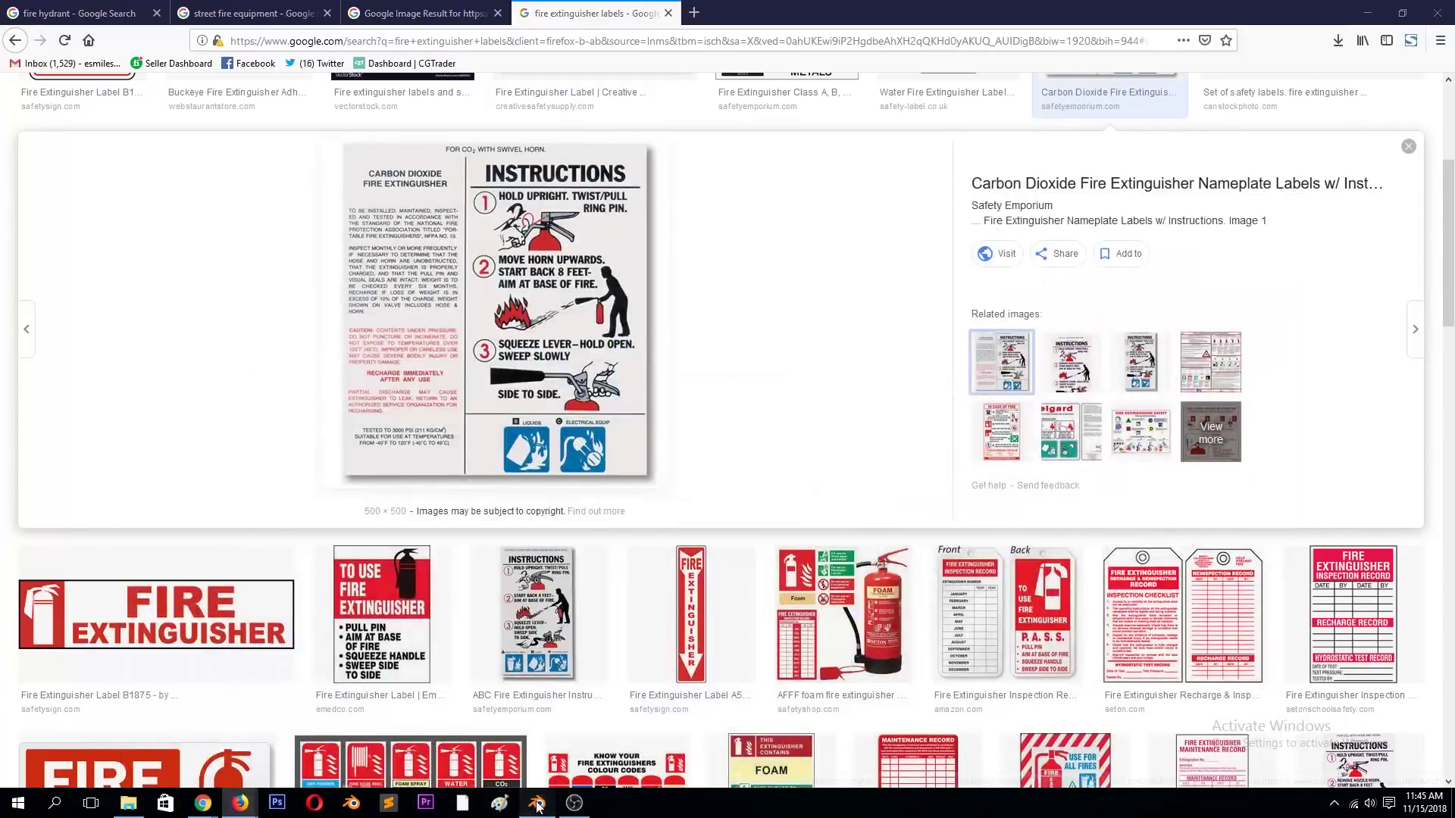
{"action": "scroll", "coordinate": [665, 606], "scroll_direction": "down", "scroll_amount": 5}
{"action": "scroll", "coordinate": [665, 607], "scroll_direction": "down", "scroll_amount": 1}
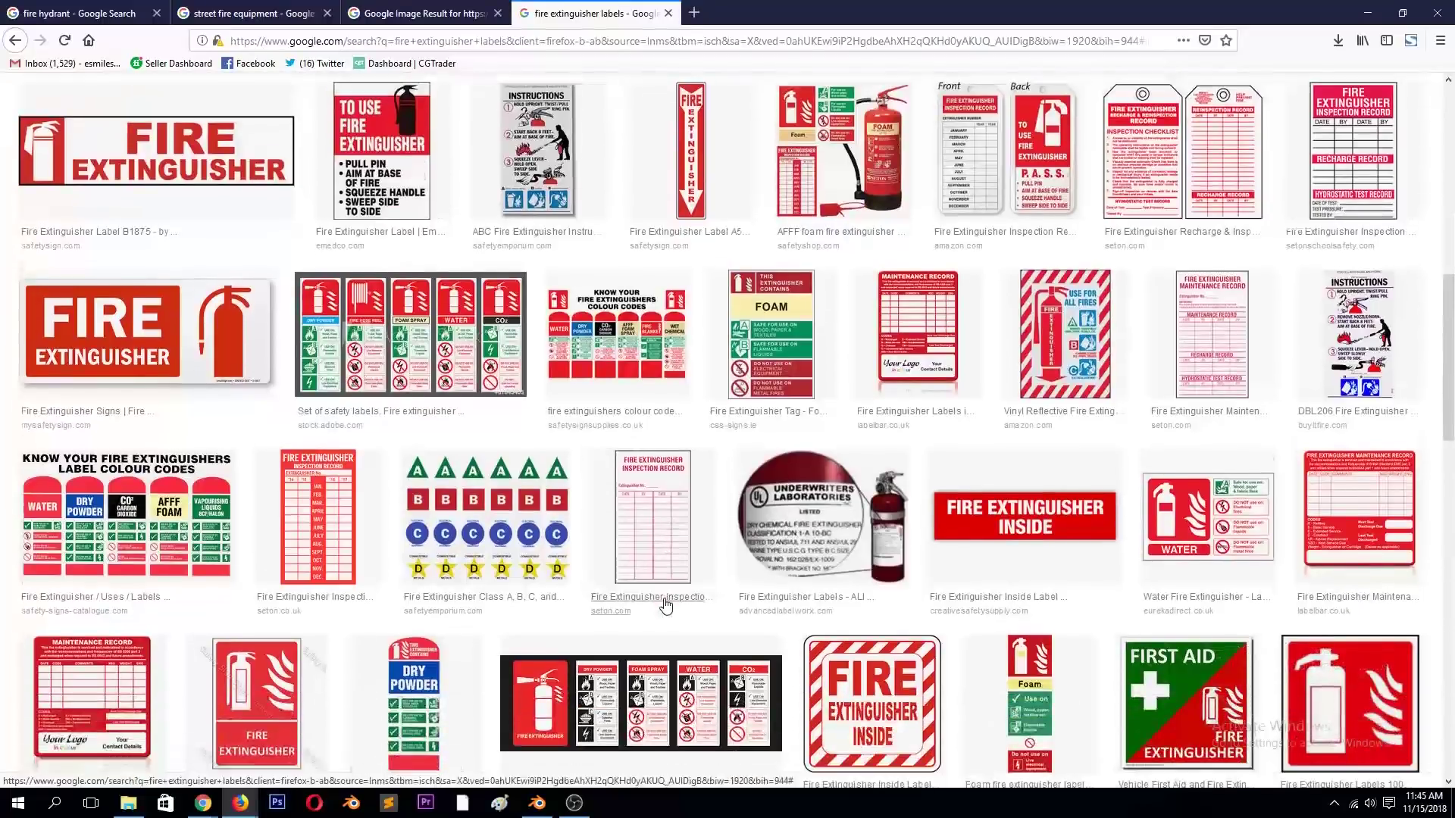
{"action": "scroll", "coordinate": [666, 606], "scroll_direction": "down", "scroll_amount": 3}
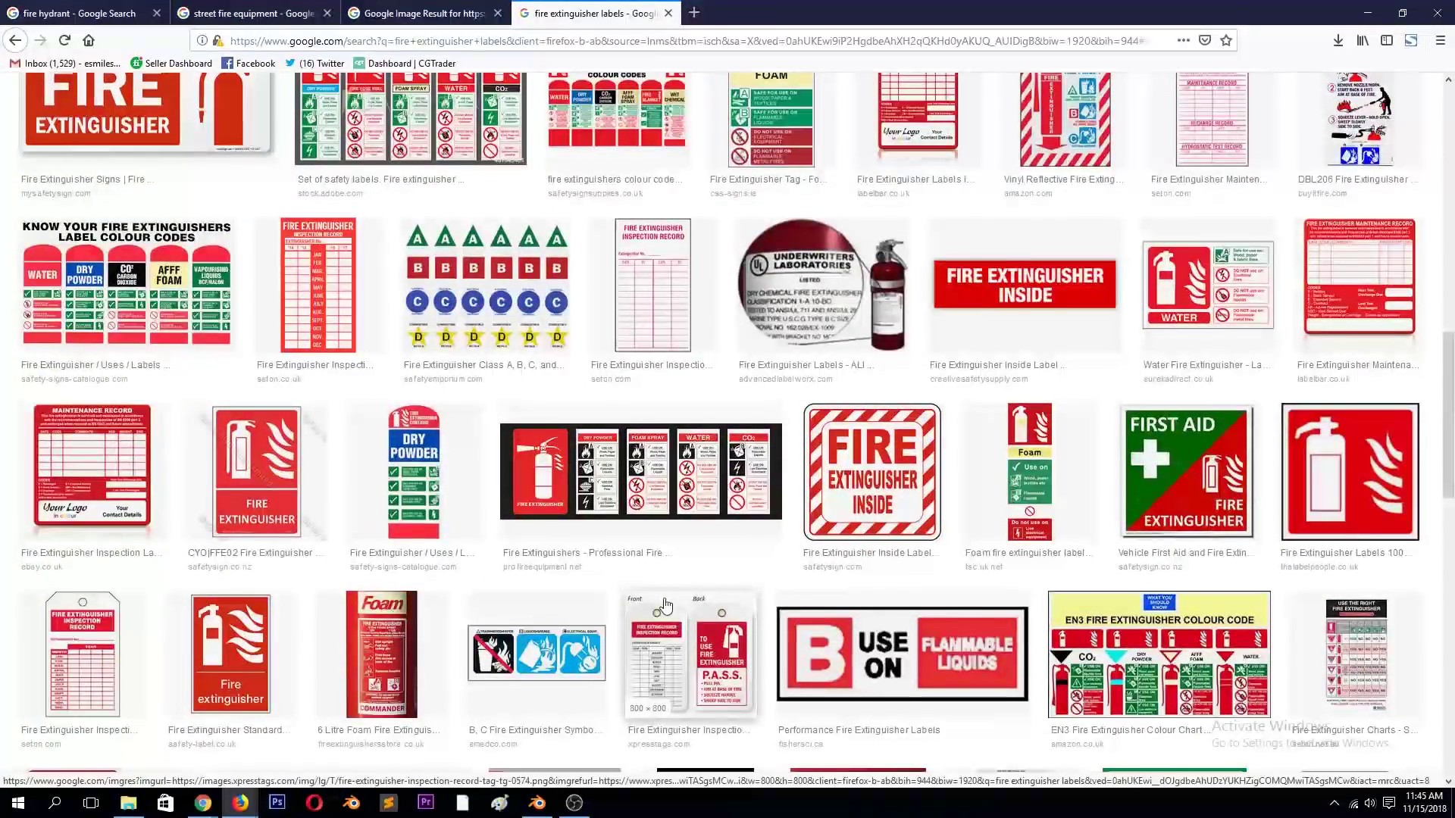
{"action": "scroll", "coordinate": [665, 604], "scroll_direction": "down", "scroll_amount": 3}
{"action": "scroll", "coordinate": [666, 604], "scroll_direction": "down", "scroll_amount": 3}
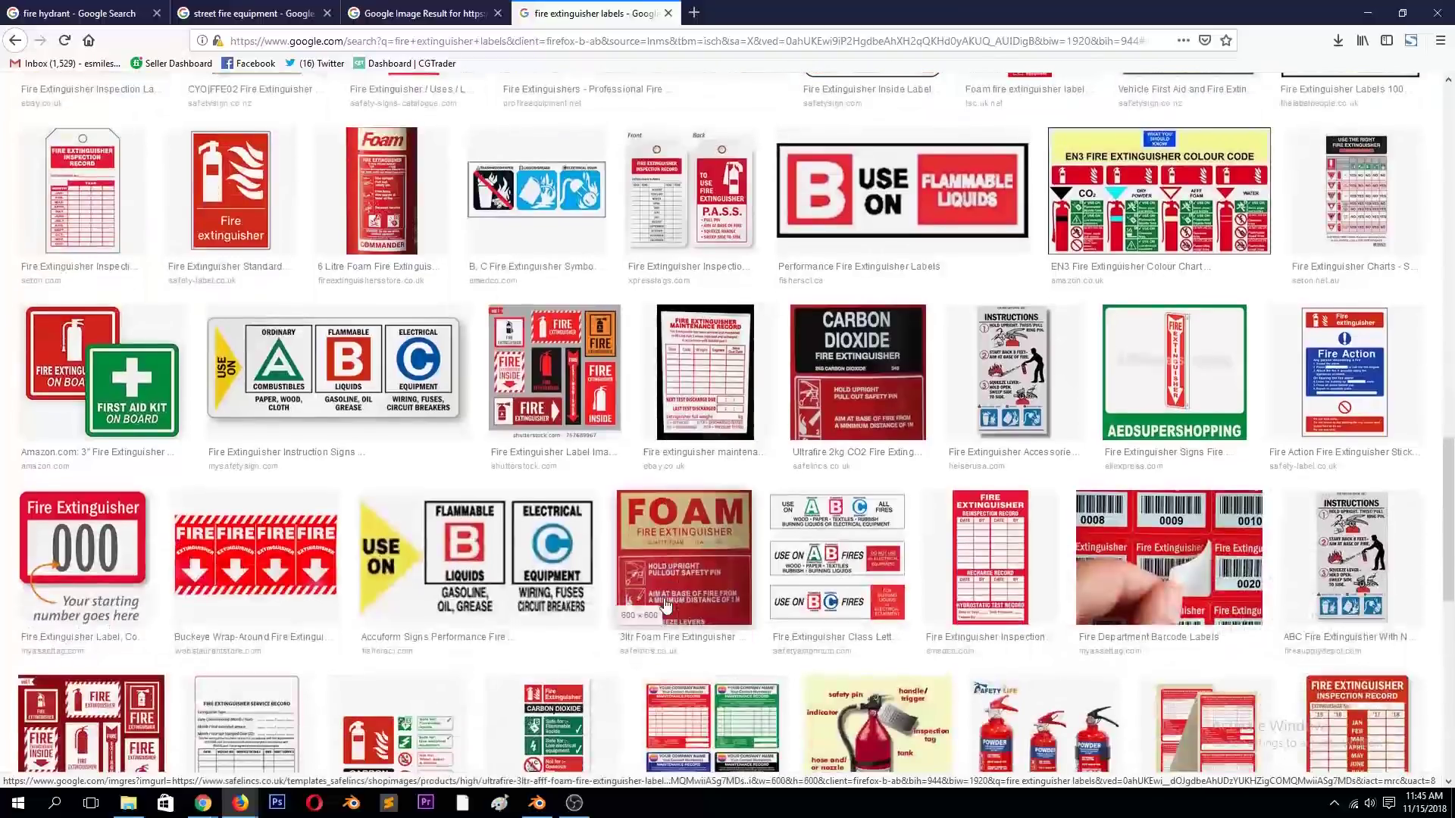
{"action": "scroll", "coordinate": [665, 604], "scroll_direction": "down", "scroll_amount": 3}
{"action": "scroll", "coordinate": [665, 604], "scroll_direction": "down", "scroll_amount": 3}
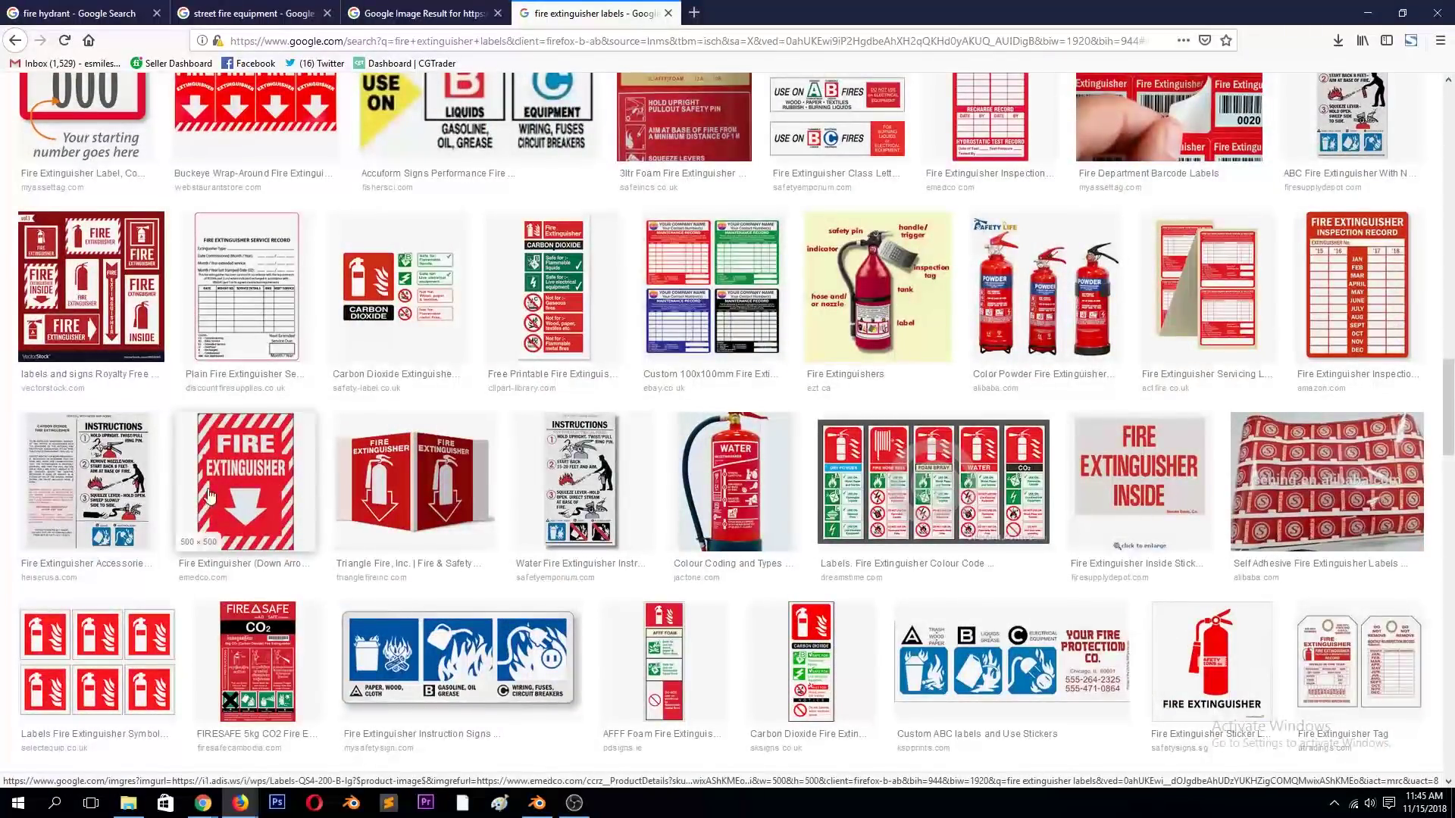
{"action": "left_click", "coordinate": [113, 492]}
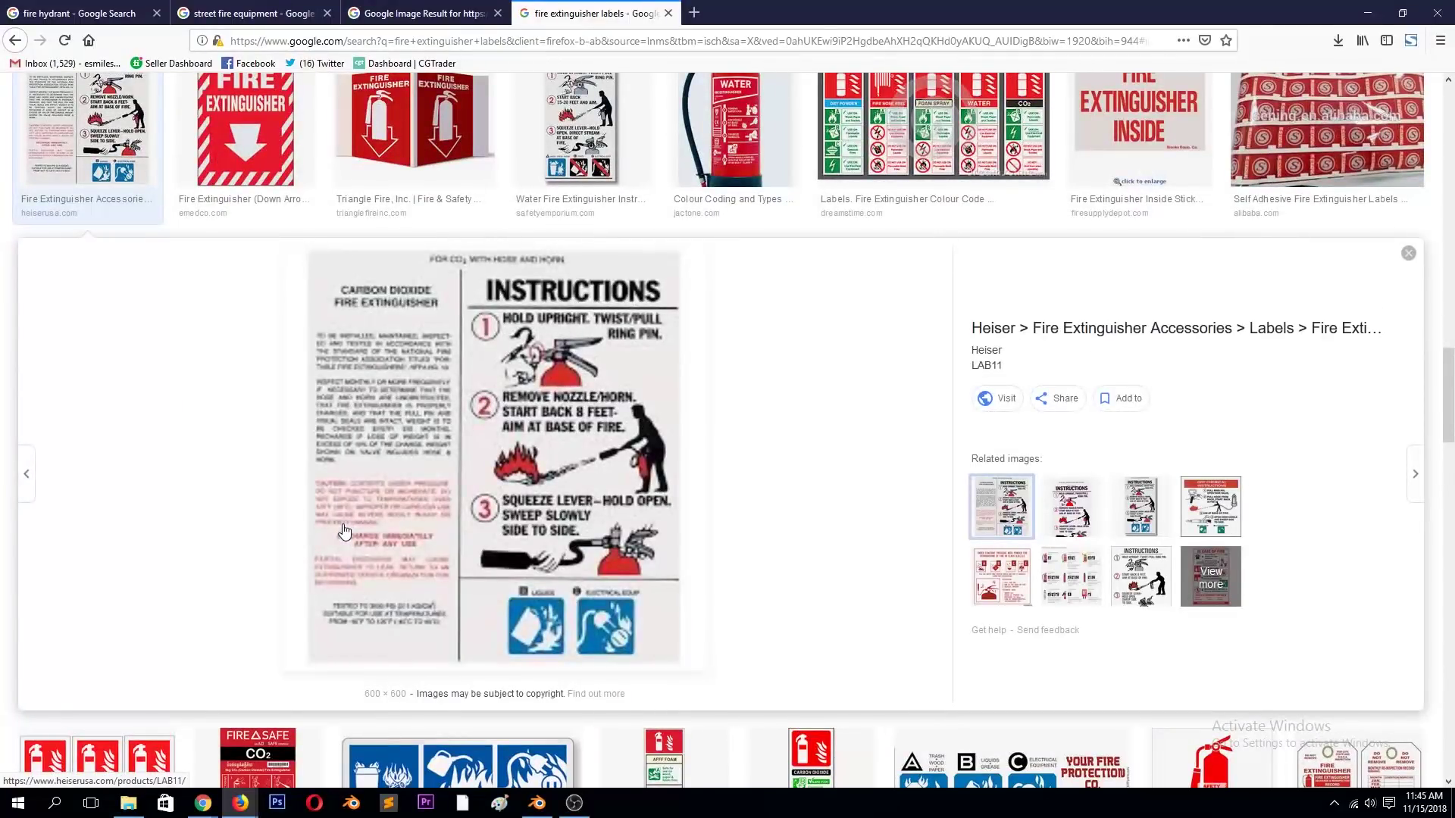
{"action": "left_click", "coordinate": [539, 805]}
{"action": "key", "text": "Tab"}
{"action": "key", "text": "Tab"}
- In the UV Editing workspace, select the whole body mesh and unwrap it
{"action": "left_click", "coordinate": [361, 29]}
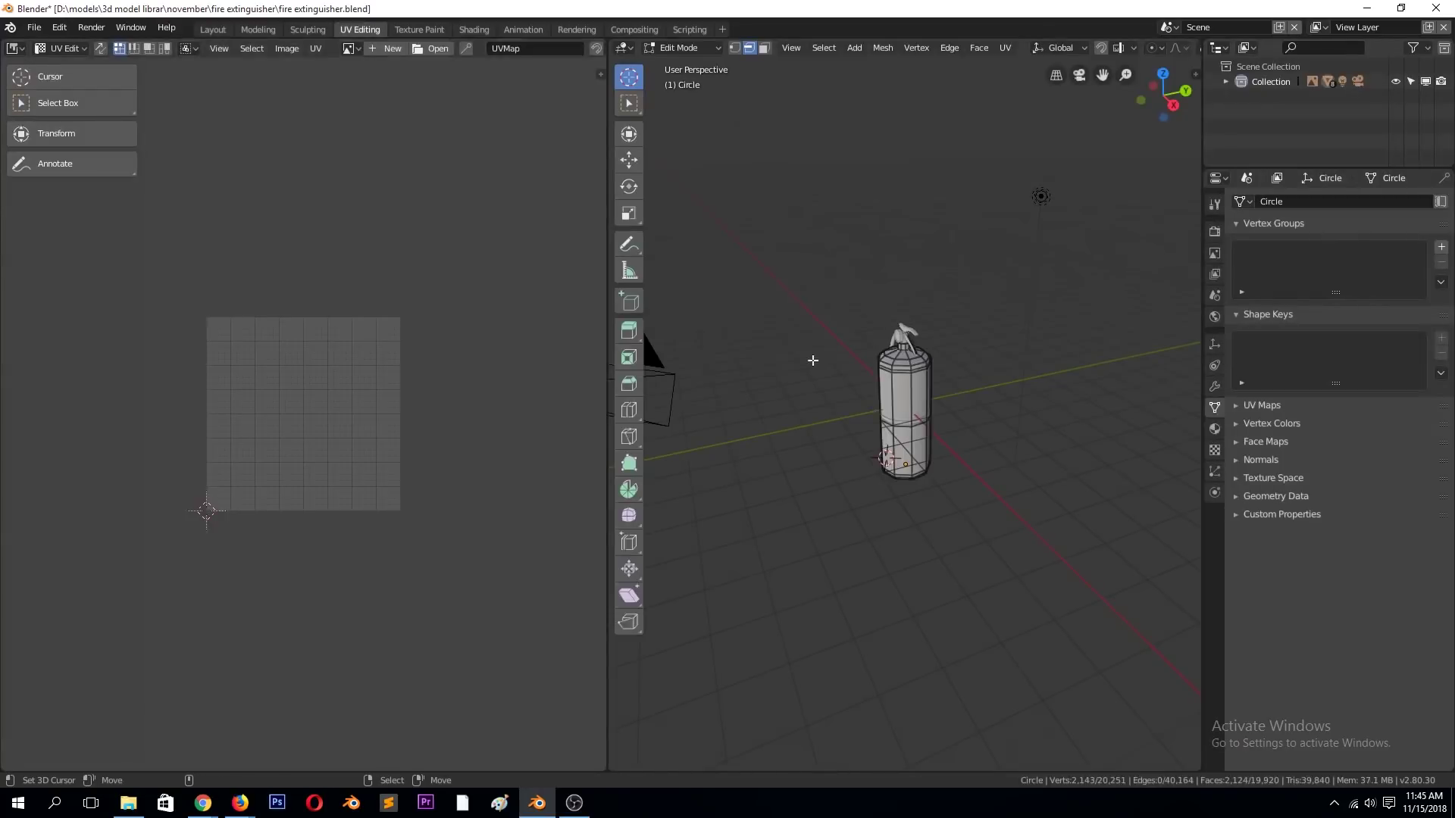
{"action": "key", "text": "a"}
{"action": "key", "text": "u"}
{"action": "left_click", "coordinate": [909, 417]}
{"action": "key", "text": "KP_1"}
{"action": "key", "text": "KP_Decimal"}
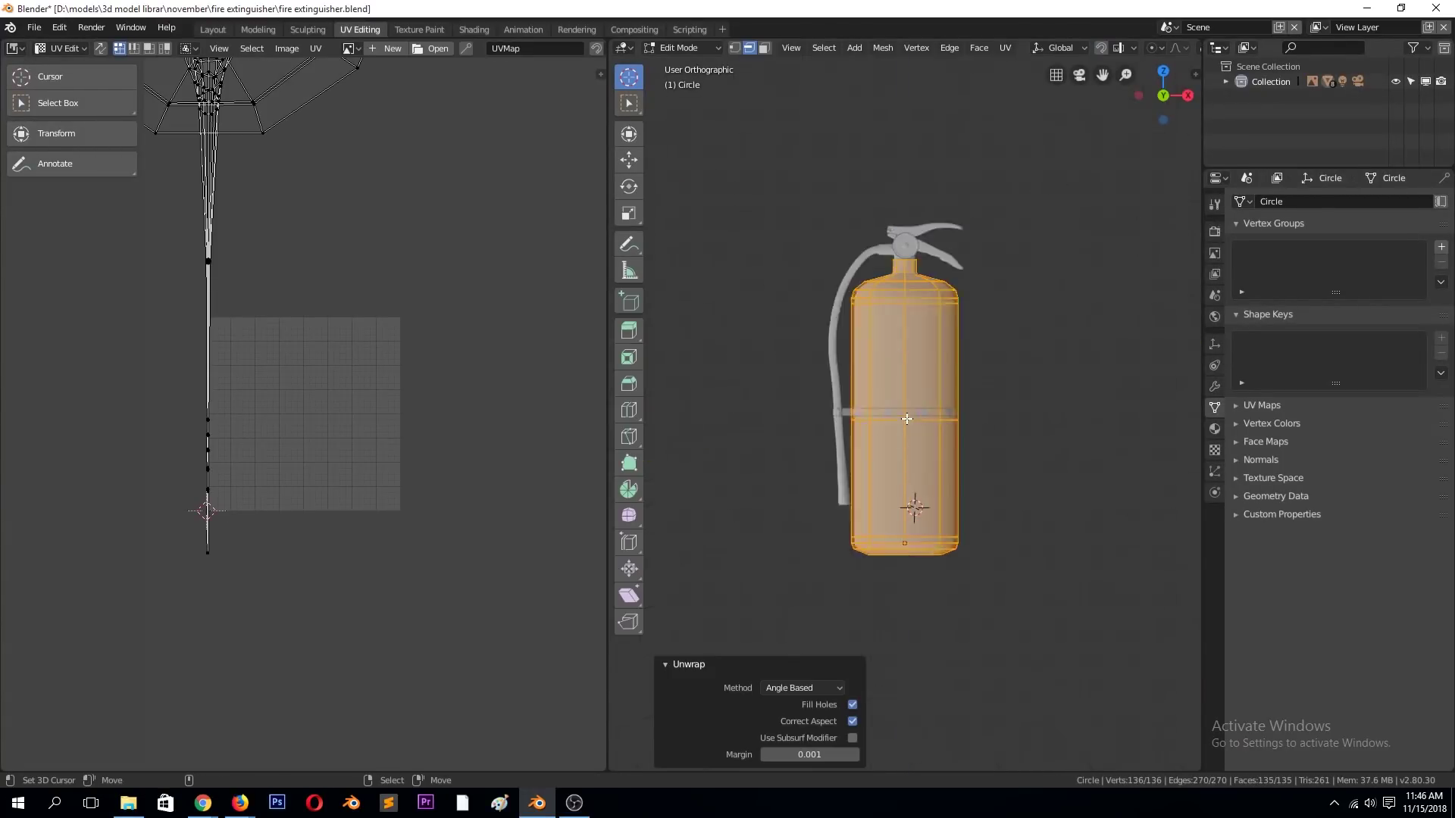
- Mark a seam on the bottom edge loop and unwrap the body again
{"action": "left_click", "coordinate": [907, 418], "text": "alt"}
{"action": "middle_click_drag", "start_coordinate": [907, 418], "coordinate": [766, 393]}
{"action": "scroll", "coordinate": [914, 186], "scroll_direction": "up", "scroll_amount": 5}
{"action": "scroll", "coordinate": [900, 89], "scroll_direction": "down", "scroll_amount": 2}
{"action": "middle_click_drag", "start_coordinate": [947, 213], "coordinate": [901, 477]}
{"action": "left_click", "coordinate": [901, 479], "text": "alt"}
{"action": "key", "text": "ctrl+e"}
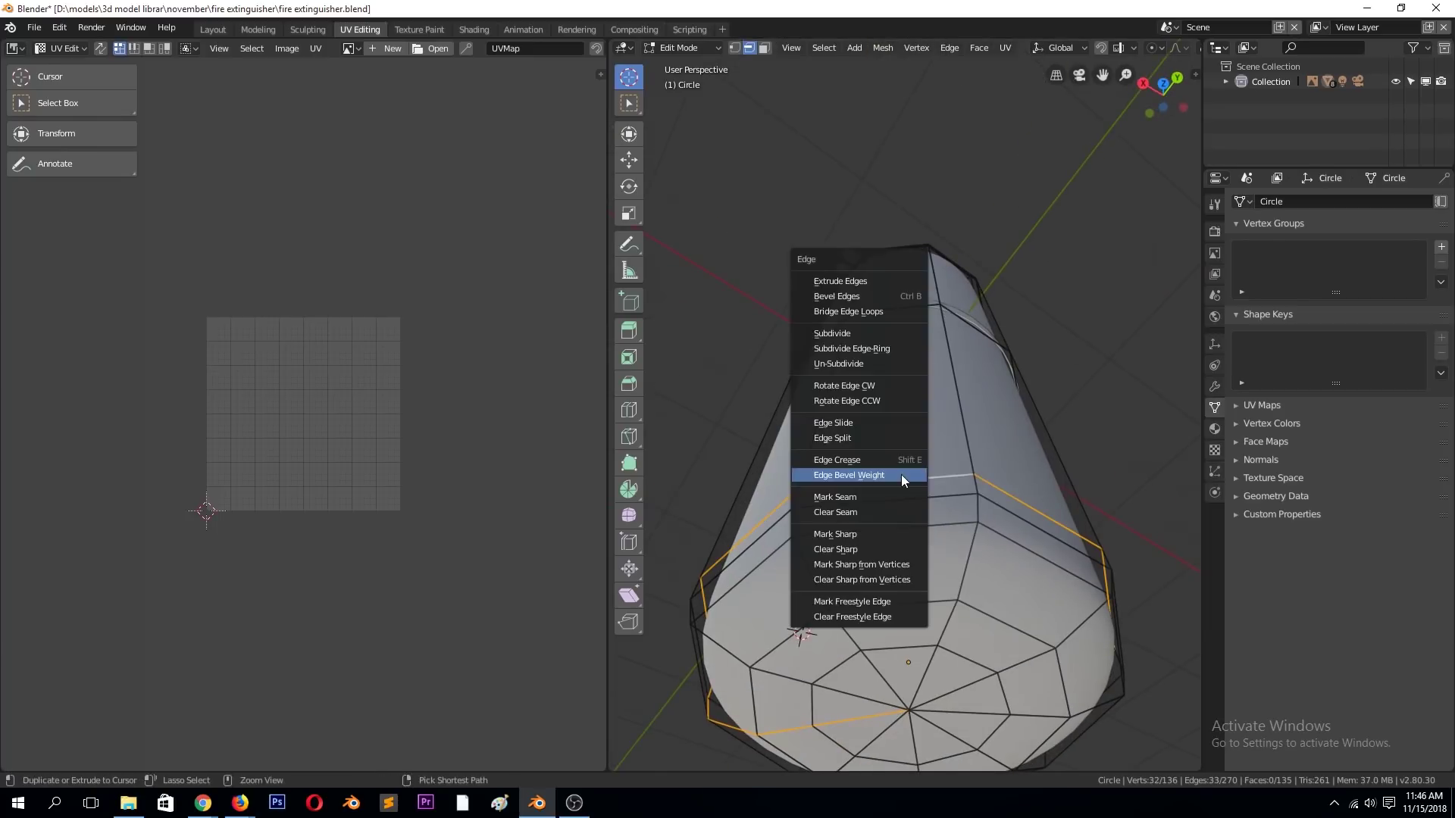
{"action": "key", "text": "a"}
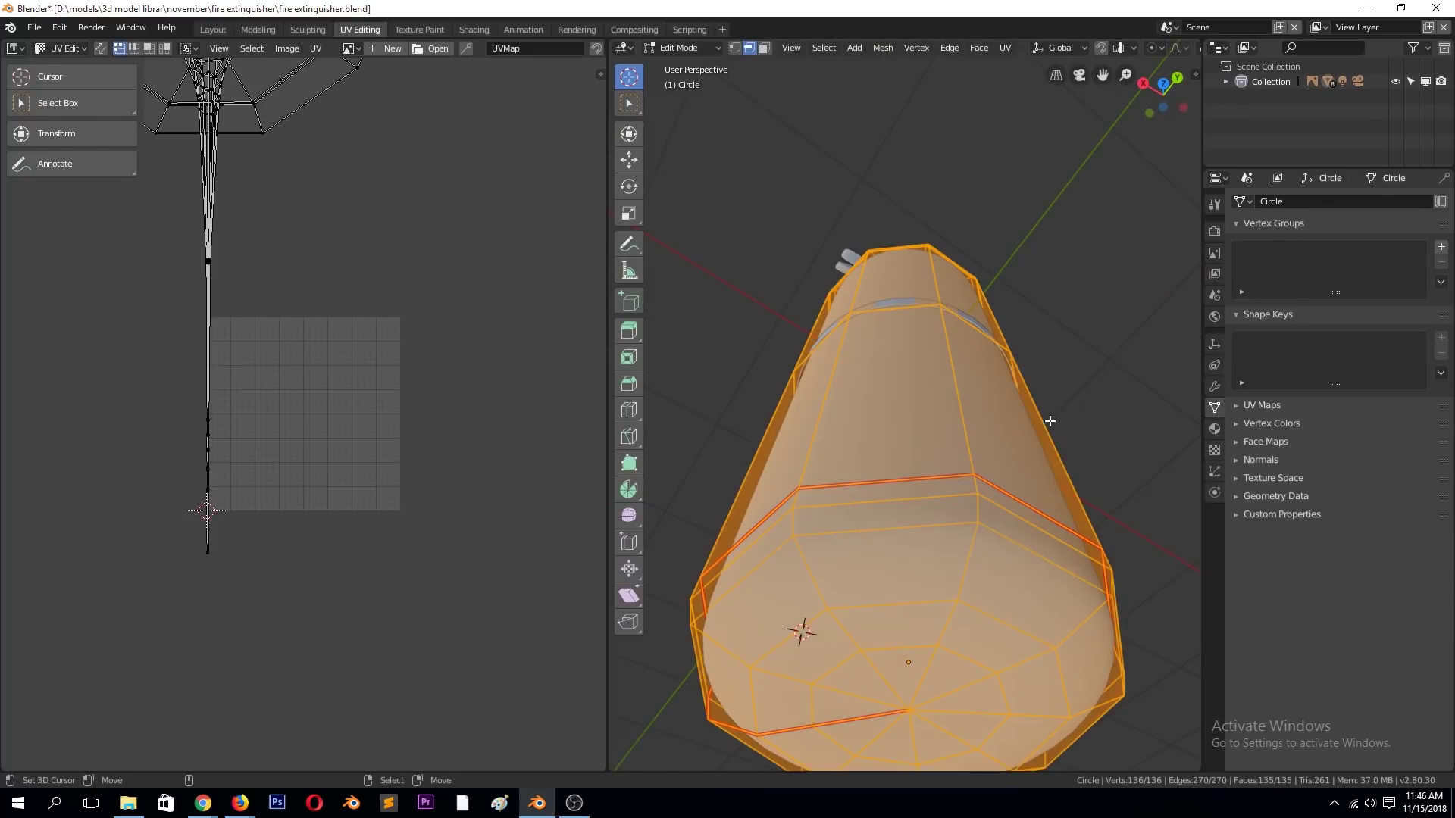
{"action": "key", "text": "u"}
{"action": "left_click", "coordinate": [1049, 416]}
- Apply the body's scale in Object Mode
{"action": "middle_click_drag", "start_coordinate": [920, 368], "coordinate": [926, 366]}
{"action": "key", "text": "Tab"}
{"action": "key", "text": "KP_7"}
{"action": "key", "text": "ctrl+a"}
{"action": "left_click", "coordinate": [1012, 346]}
{"action": "key", "text": "Tab"}
- Cylinder-project the body UVs from front view and stretch them along X
{"action": "key", "text": "u"}
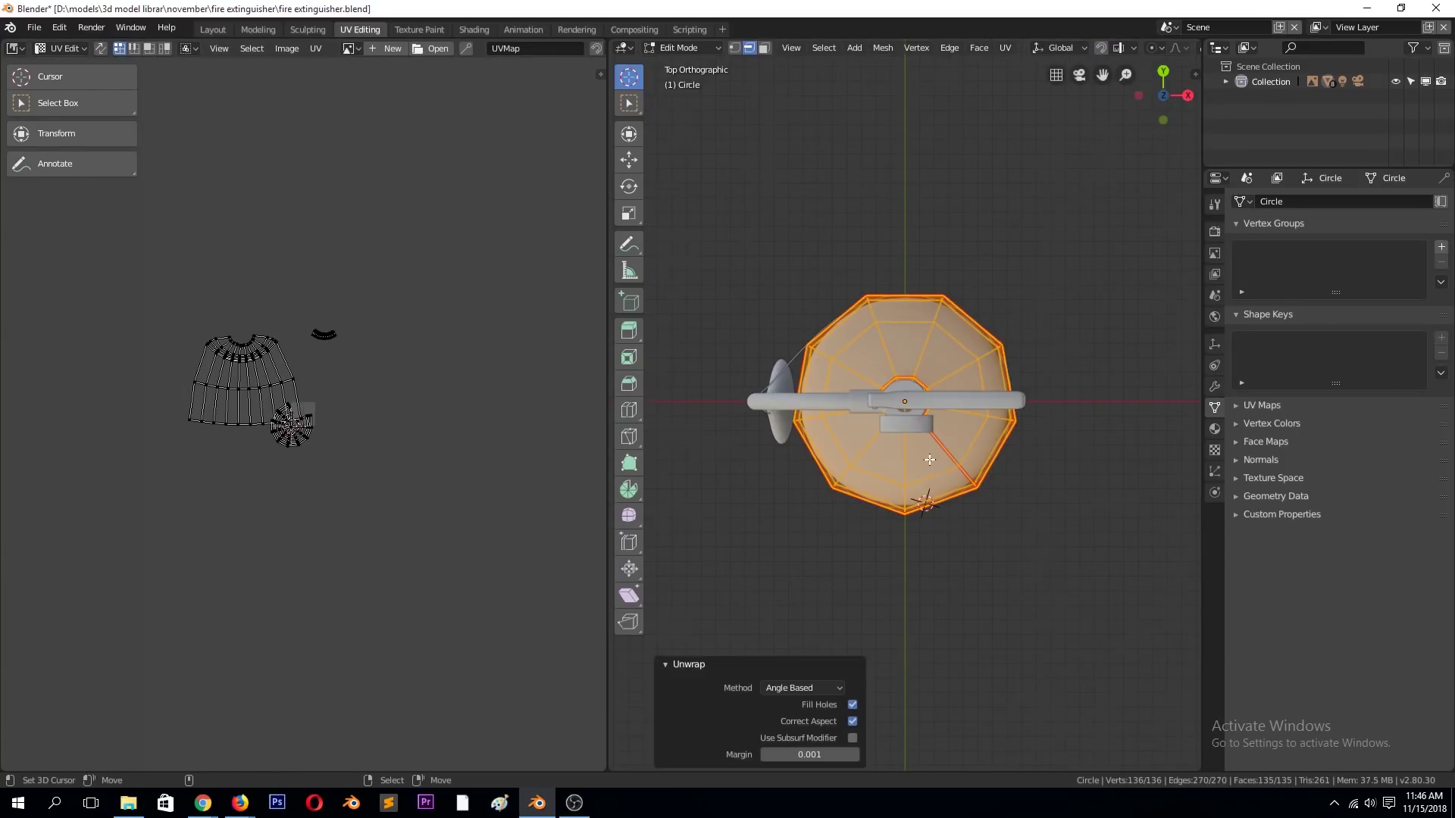
{"action": "key", "text": "KP_1"}
{"action": "key", "text": "u"}
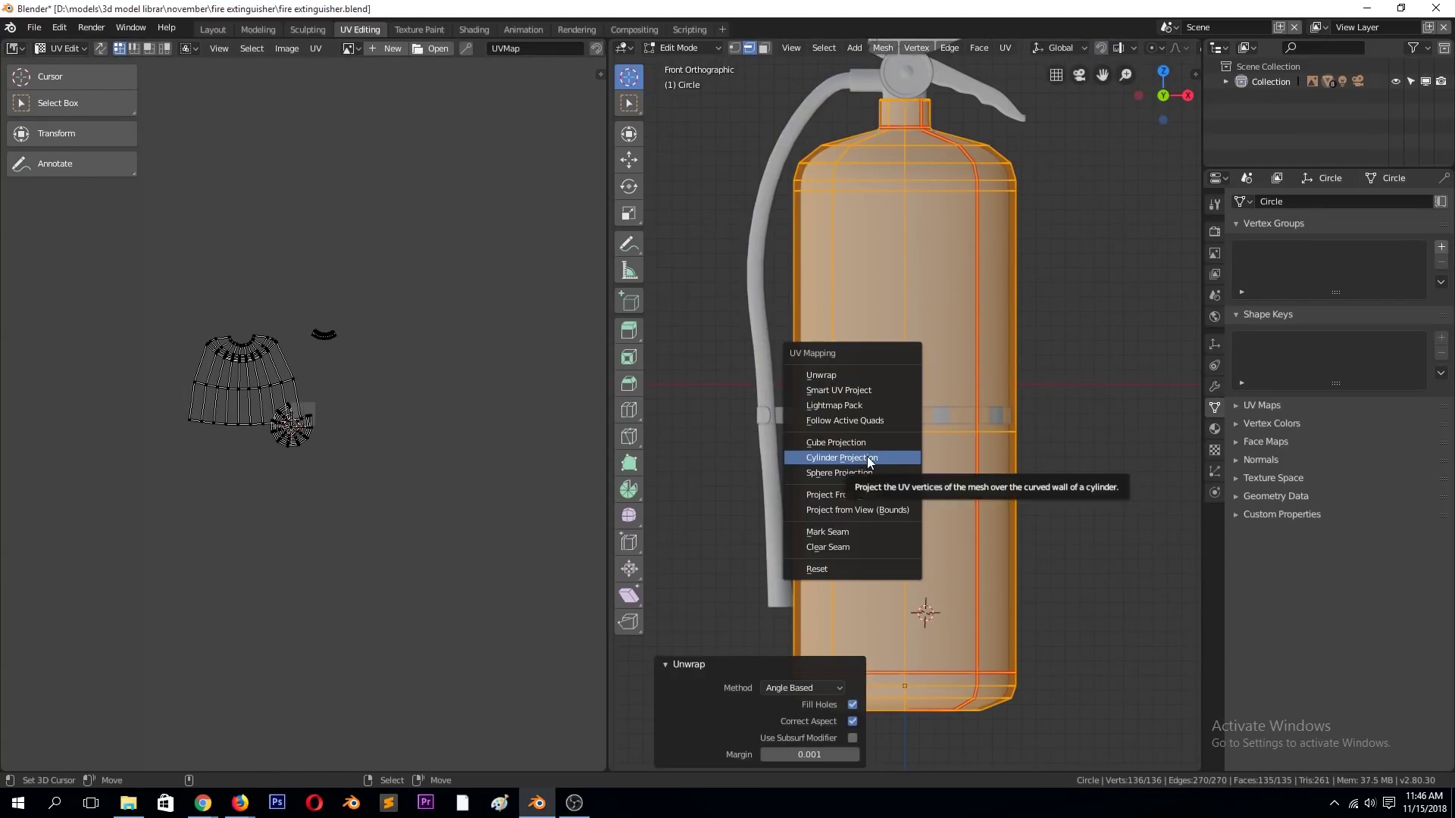
{"action": "left_click", "coordinate": [867, 456]}
{"action": "key", "text": "a"}
{"action": "key", "text": "s"}
{"action": "key", "text": "x"}
{"action": "left_click", "coordinate": [451, 494]}
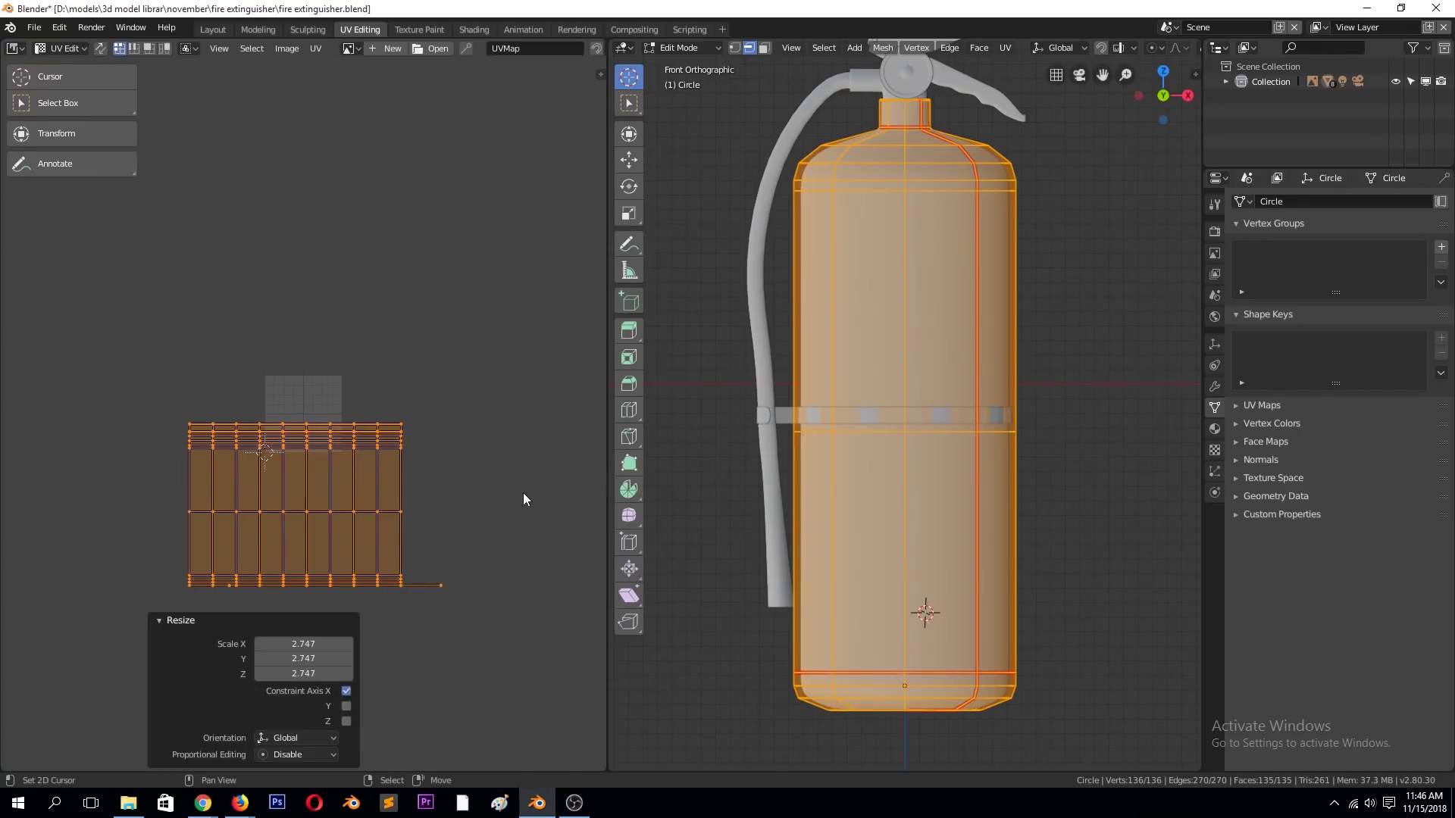
- Save the blend file over the existing one and return to the browser
{"action": "key", "text": "Tab"}
{"action": "key", "text": "ctrl+s"}
{"action": "left_click", "coordinate": [781, 537]}
{"action": "left_click", "coordinate": [535, 803]}
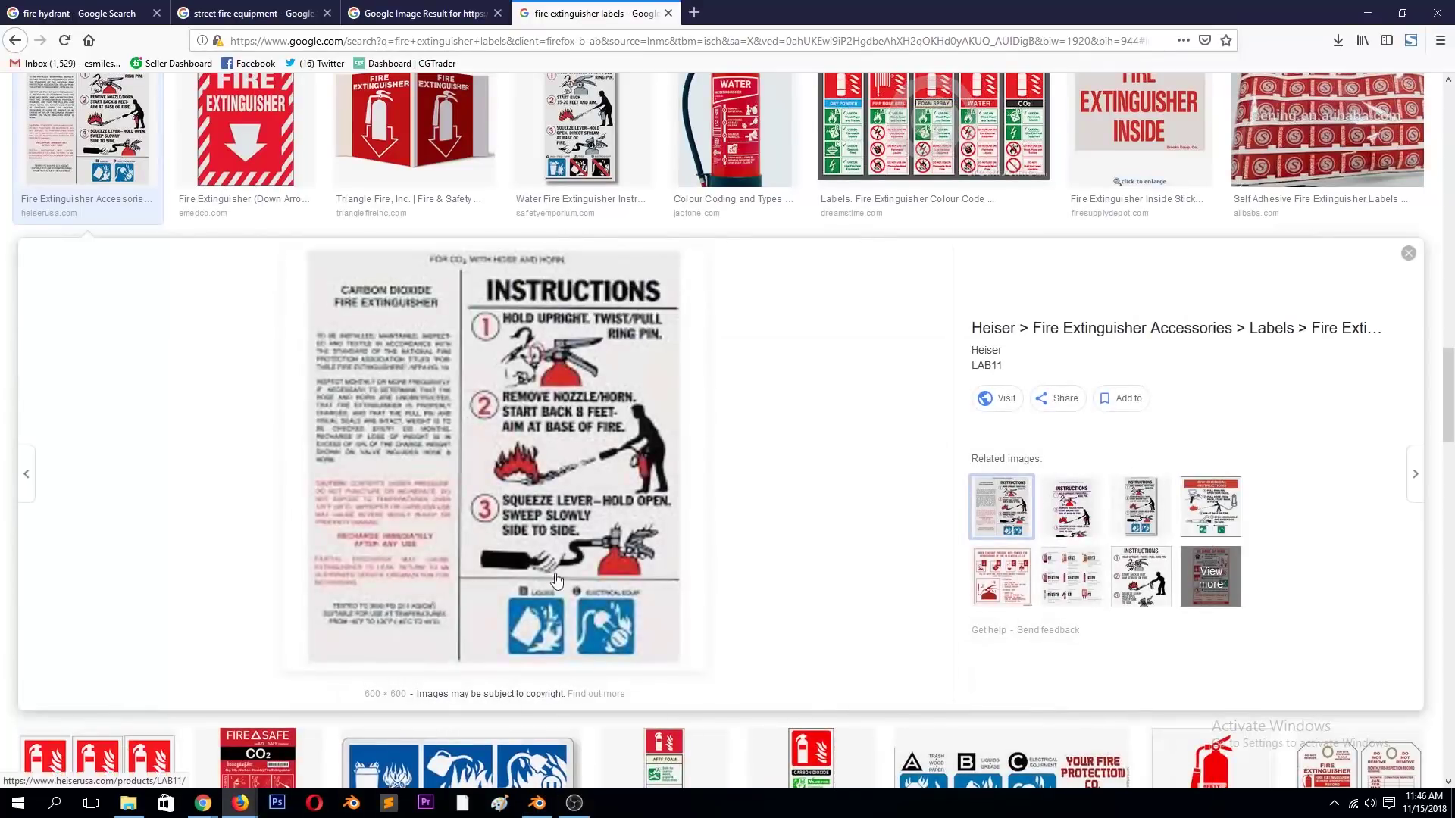
- Preview a related label image, close it, and show the Usage rights licence filters
{"action": "scroll", "coordinate": [557, 264], "scroll_direction": "up", "scroll_amount": 2}
{"action": "scroll", "coordinate": [834, 348], "scroll_direction": "down", "scroll_amount": 3}
{"action": "left_click", "coordinate": [1098, 439]}
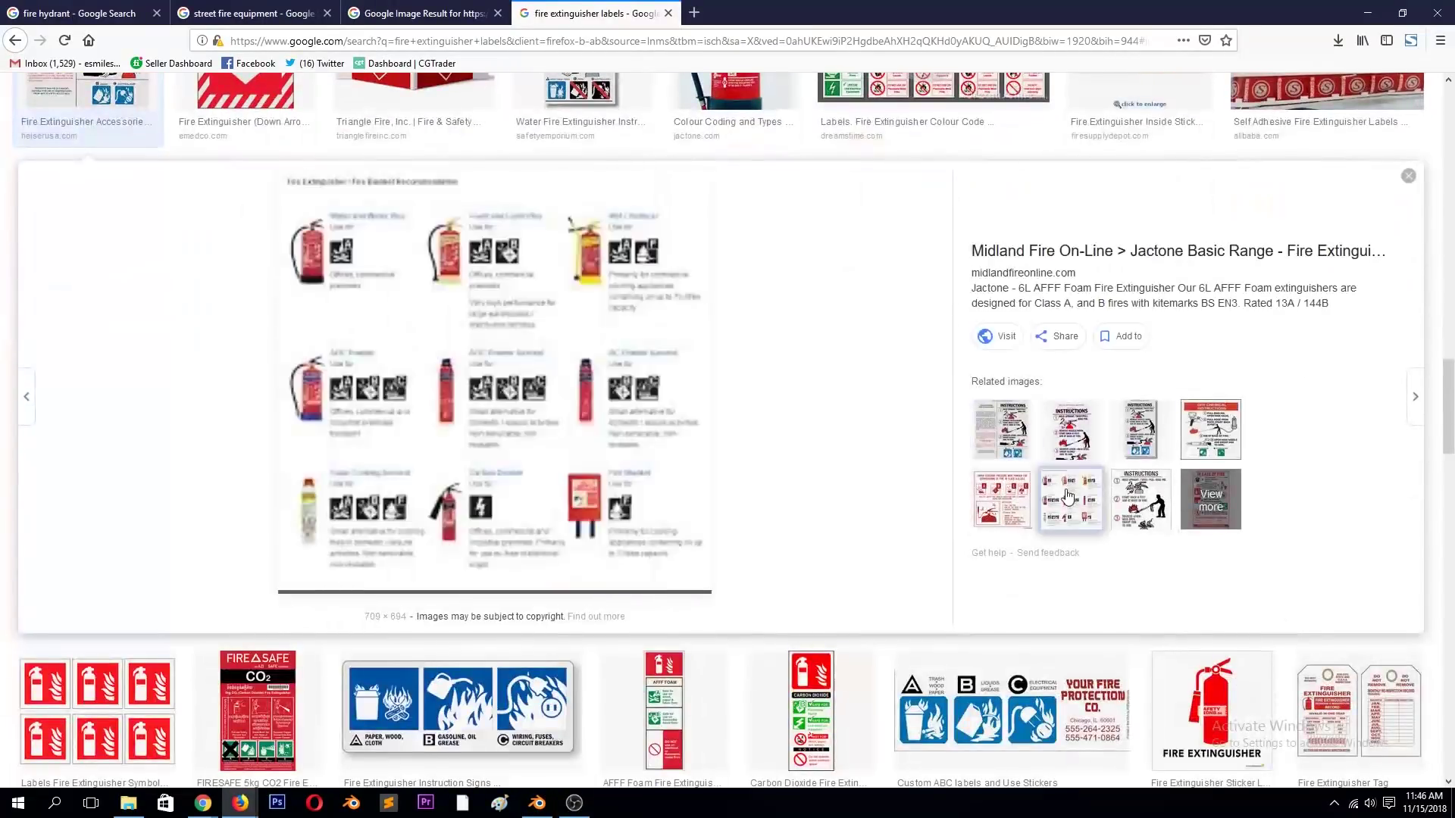
{"action": "key", "text": "alt+Left"}
{"action": "key", "text": "alt+Left"}
{"action": "key", "text": "alt+Left"}
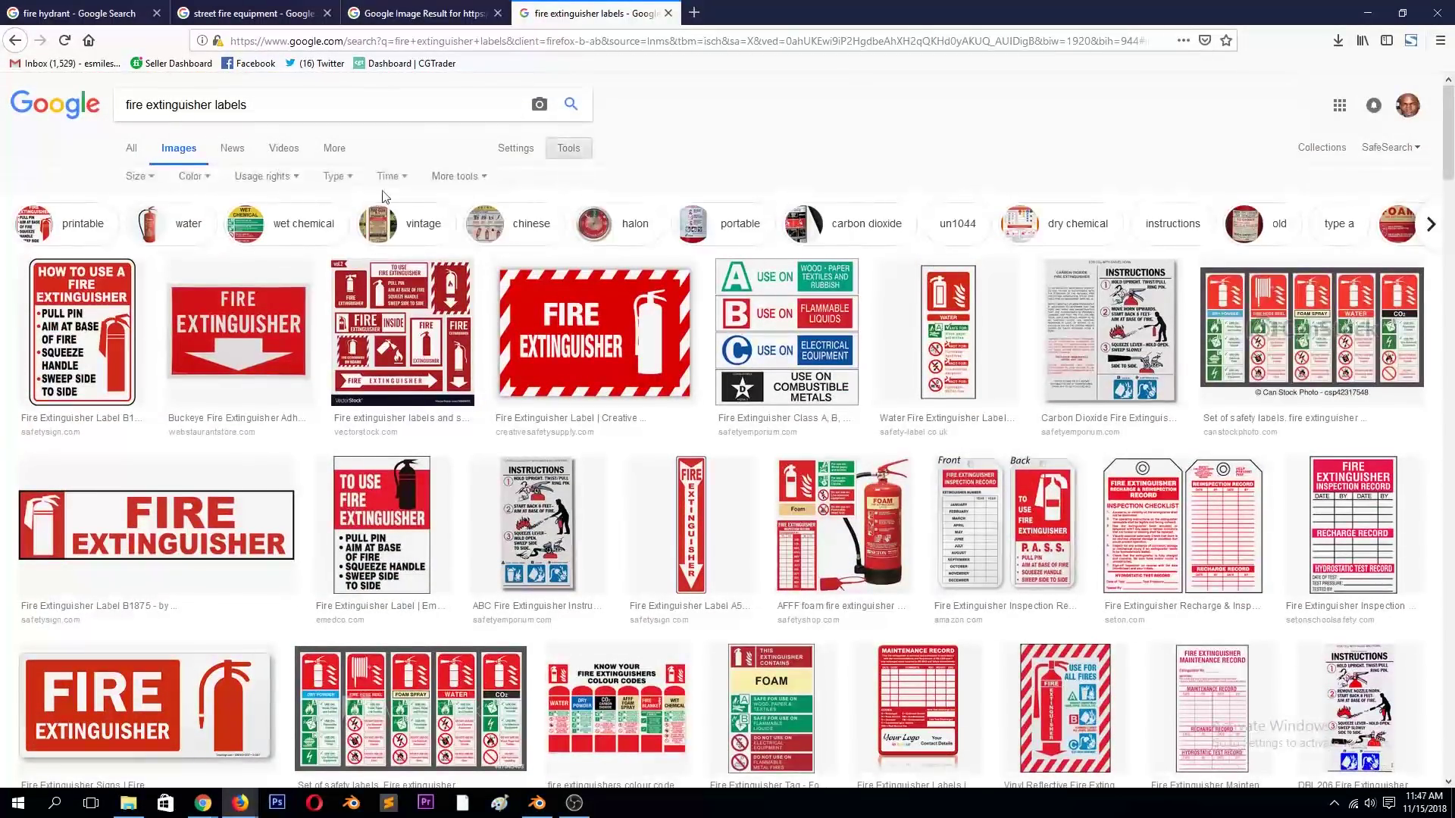
{"action": "left_click", "coordinate": [265, 175]}
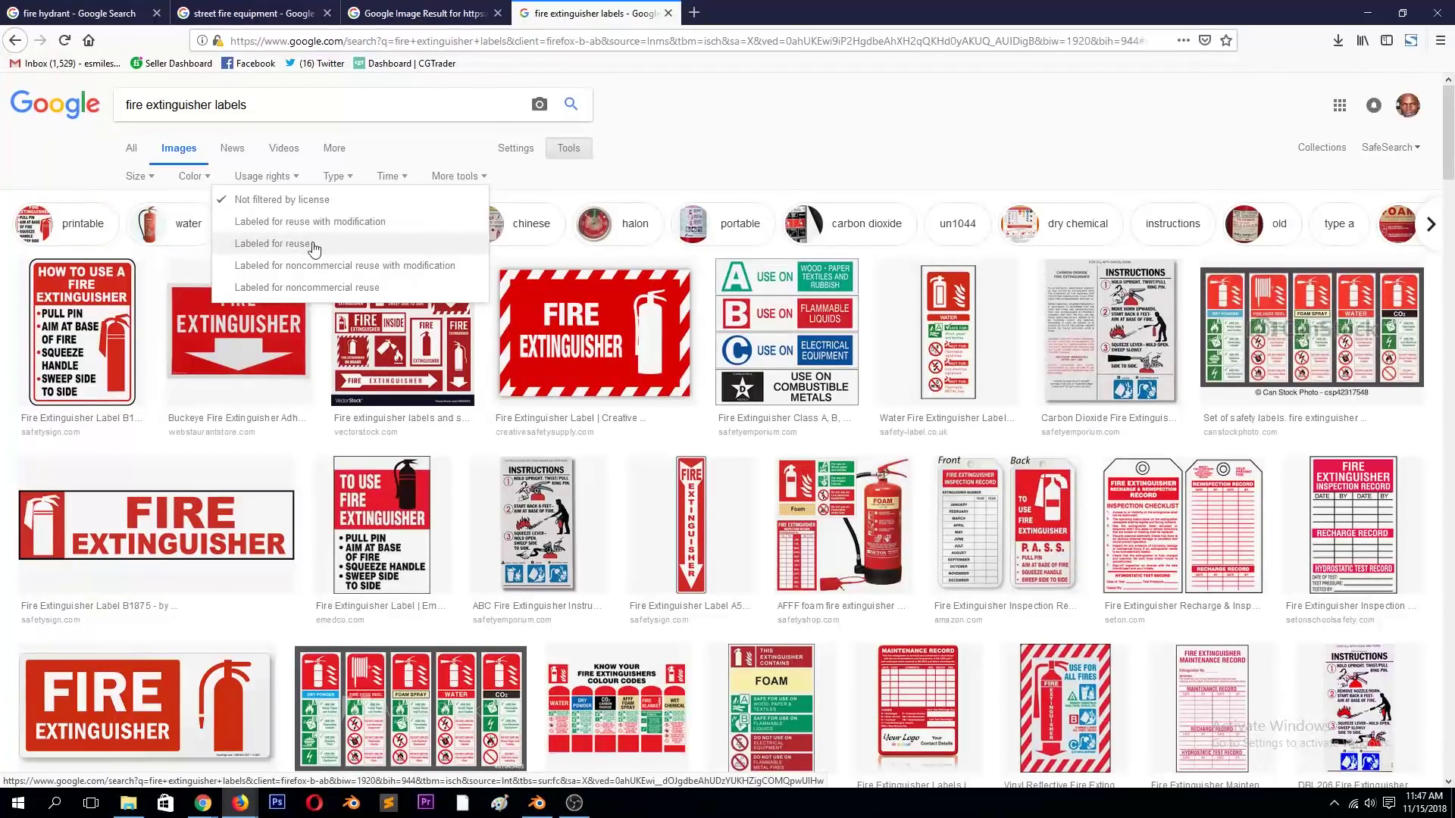
- Preview the extinguisher instruction label result and open it in a new tab
{"action": "scroll", "coordinate": [672, 629], "scroll_direction": "down", "scroll_amount": 5}
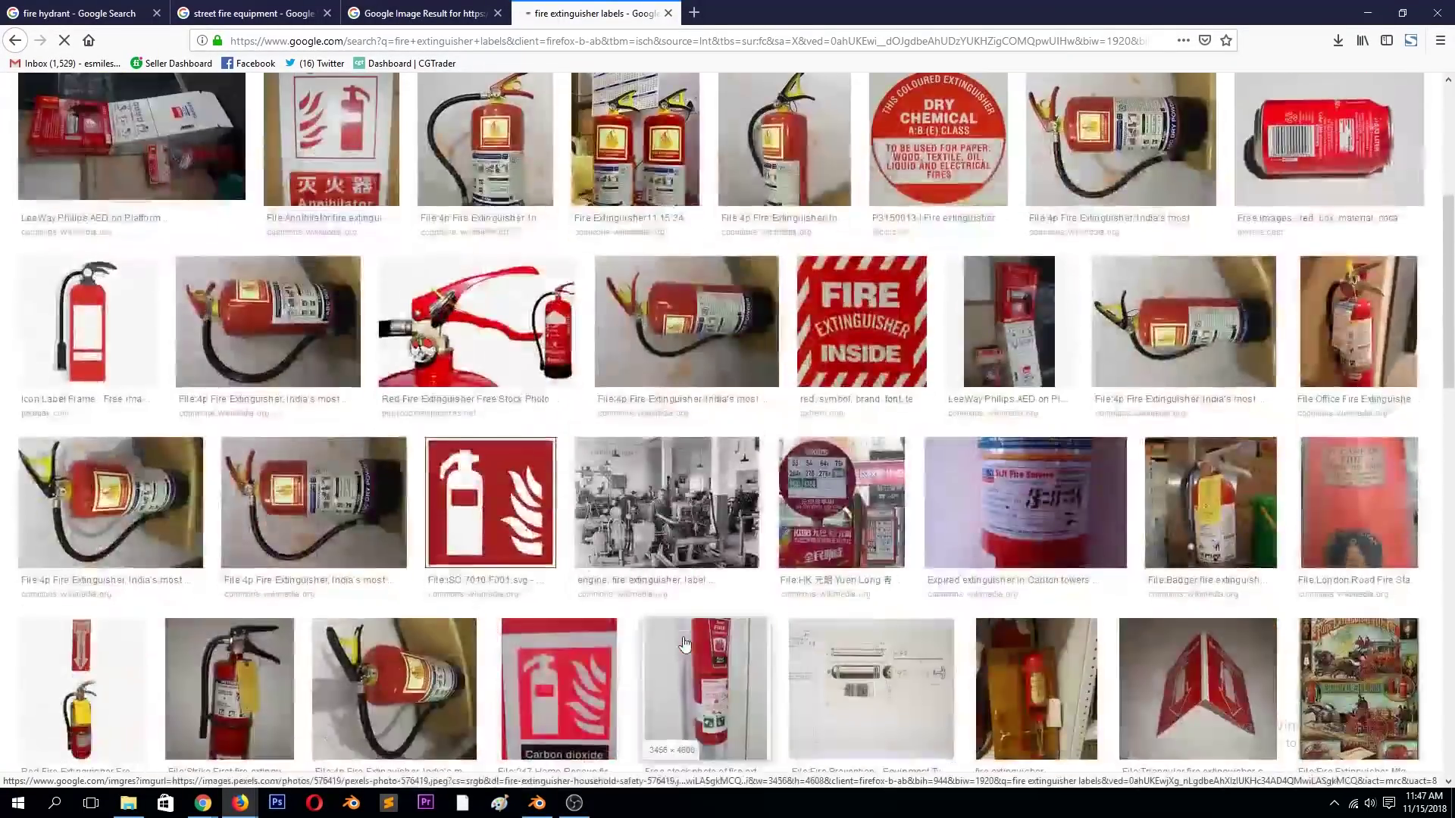
{"action": "scroll", "coordinate": [678, 642], "scroll_direction": "down", "scroll_amount": 5}
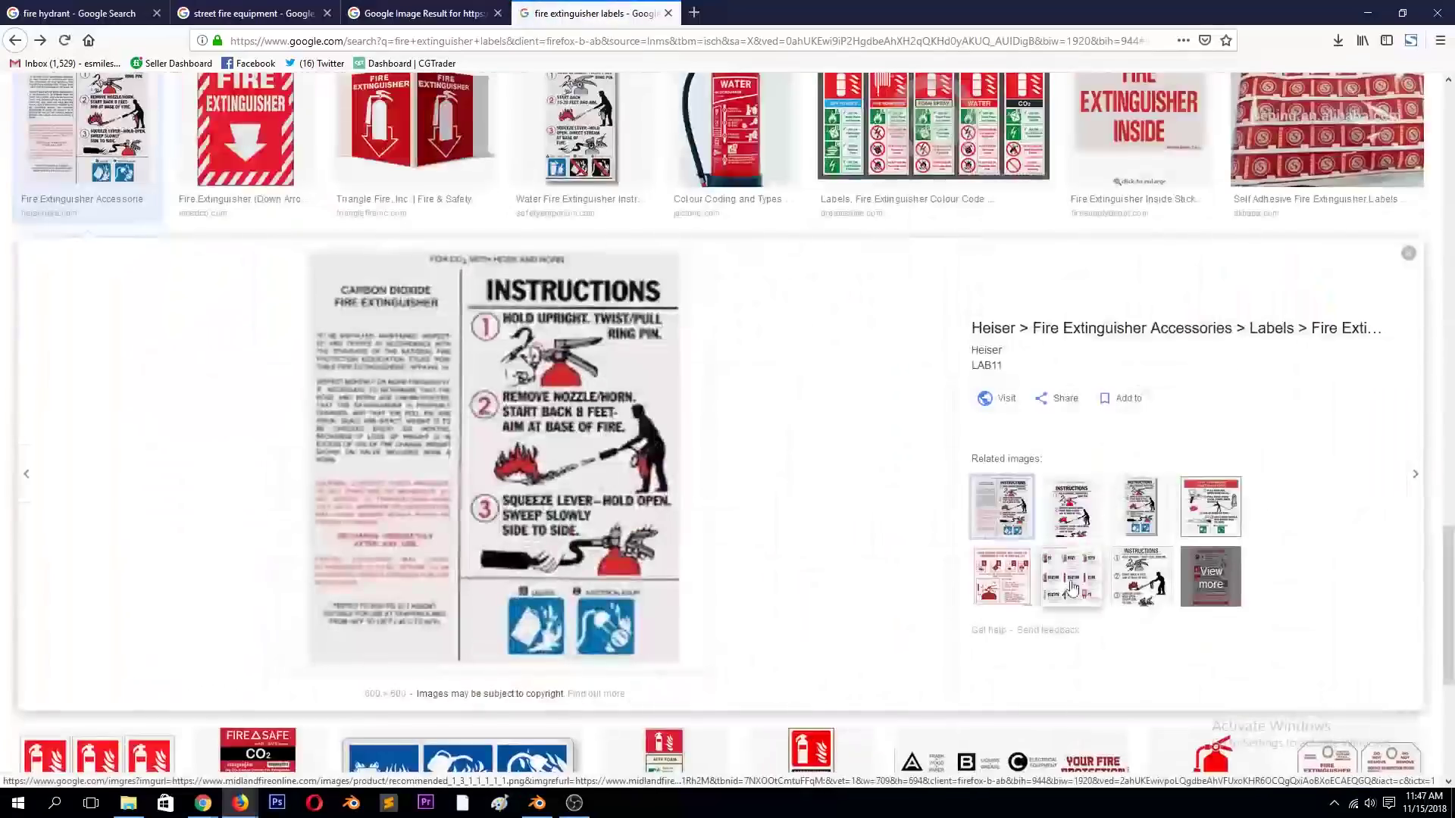
{"action": "left_click", "coordinate": [1408, 253]}
{"action": "scroll", "coordinate": [774, 541], "scroll_direction": "down", "scroll_amount": 5}
{"action": "scroll", "coordinate": [774, 541], "scroll_direction": "down", "scroll_amount": 3}
{"action": "scroll", "coordinate": [774, 541], "scroll_direction": "down", "scroll_amount": 2}
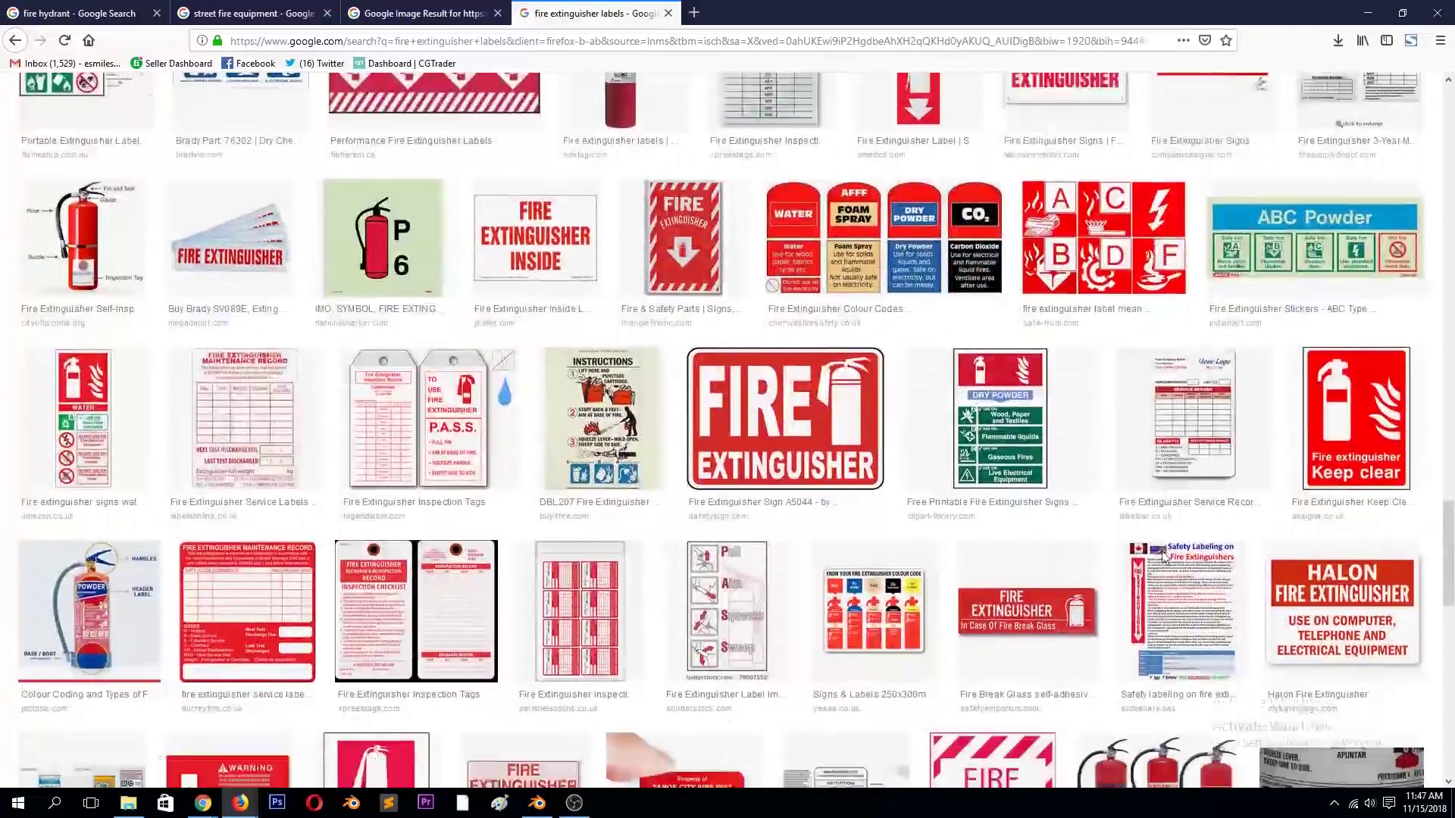
{"action": "scroll", "coordinate": [774, 541], "scroll_direction": "up", "scroll_amount": 5}
{"action": "scroll", "coordinate": [505, 522], "scroll_direction": "down", "scroll_amount": 10}
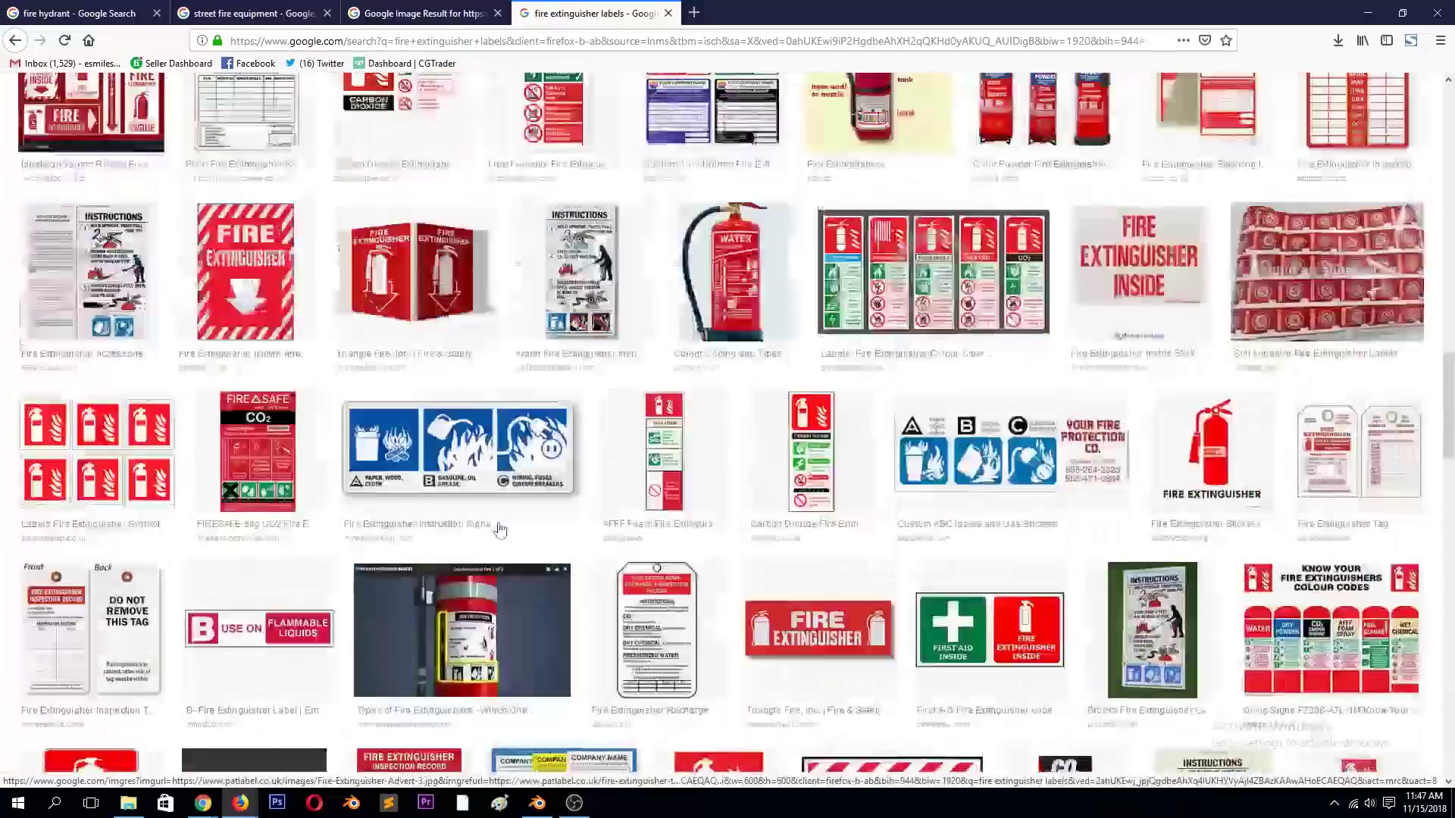
{"action": "scroll", "coordinate": [505, 522], "scroll_direction": "down", "scroll_amount": 5}
{"action": "middle_click", "coordinate": [512, 517]}
- Switch to the label image tab and bring up its save options
{"action": "scroll", "coordinate": [512, 518], "scroll_direction": "up", "scroll_amount": 5}
{"action": "scroll", "coordinate": [764, 515], "scroll_direction": "up", "scroll_amount": 5}
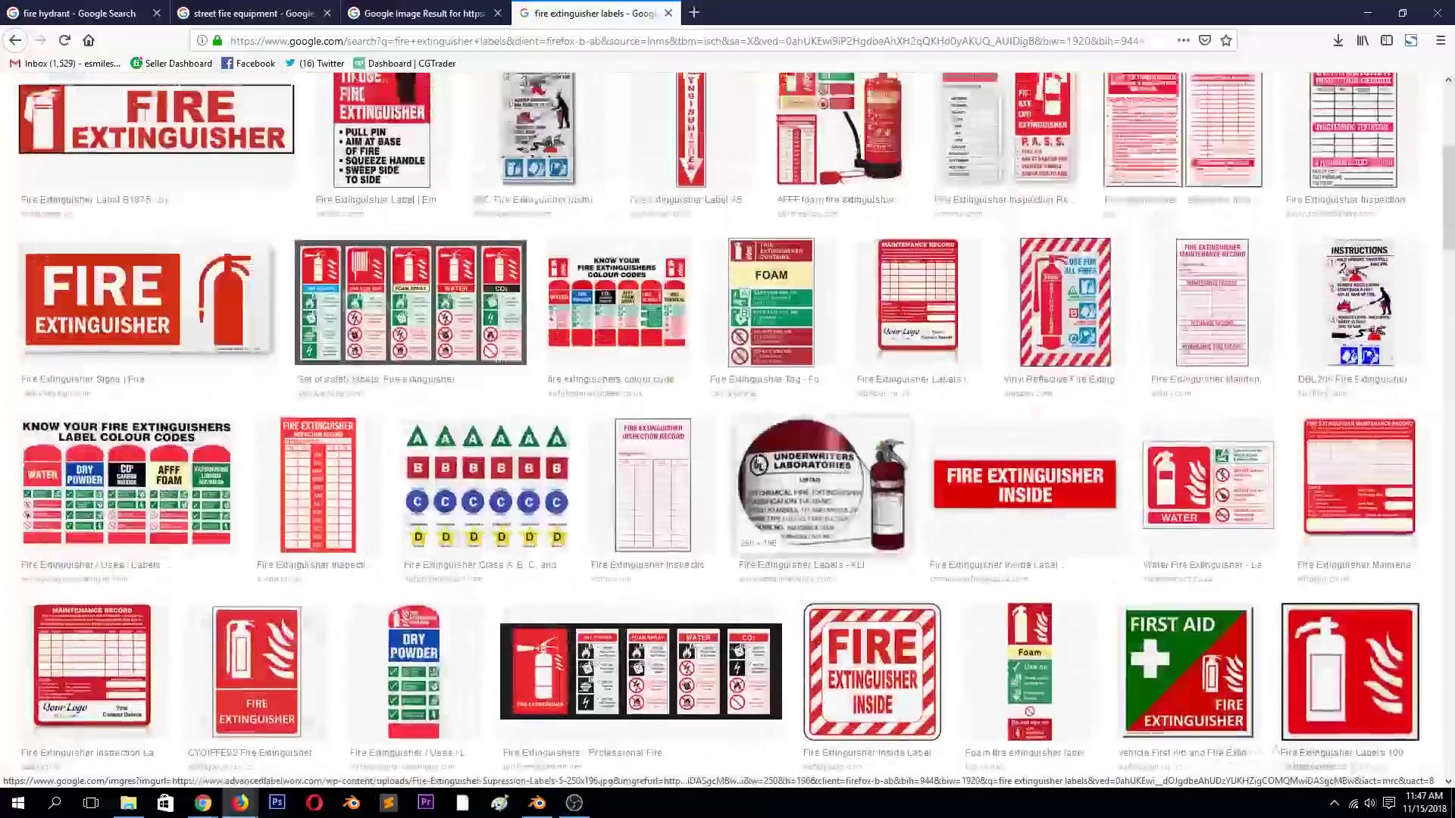
{"action": "scroll", "coordinate": [764, 514], "scroll_direction": "up", "scroll_amount": 5}
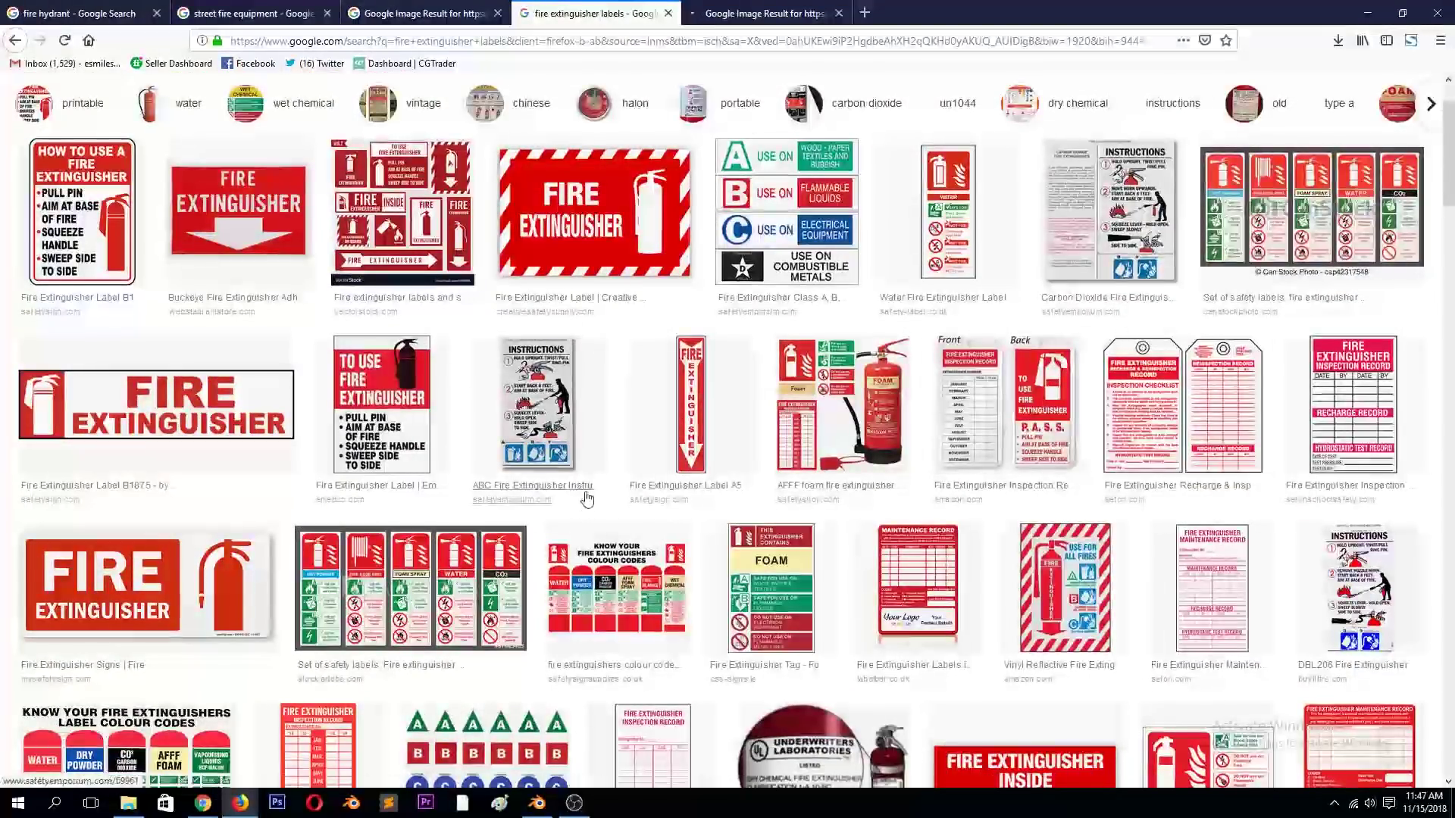
{"action": "key", "text": "ctrl+Tab"}
{"action": "key", "text": "ctrl+Tab"}
{"action": "right_click", "coordinate": [600, 332]}
- Save the instruction label image to disk and return to Blender
{"action": "left_click", "coordinate": [694, 529]}
{"action": "key", "text": "Return"}
{"action": "key", "text": "alt+Tab"}
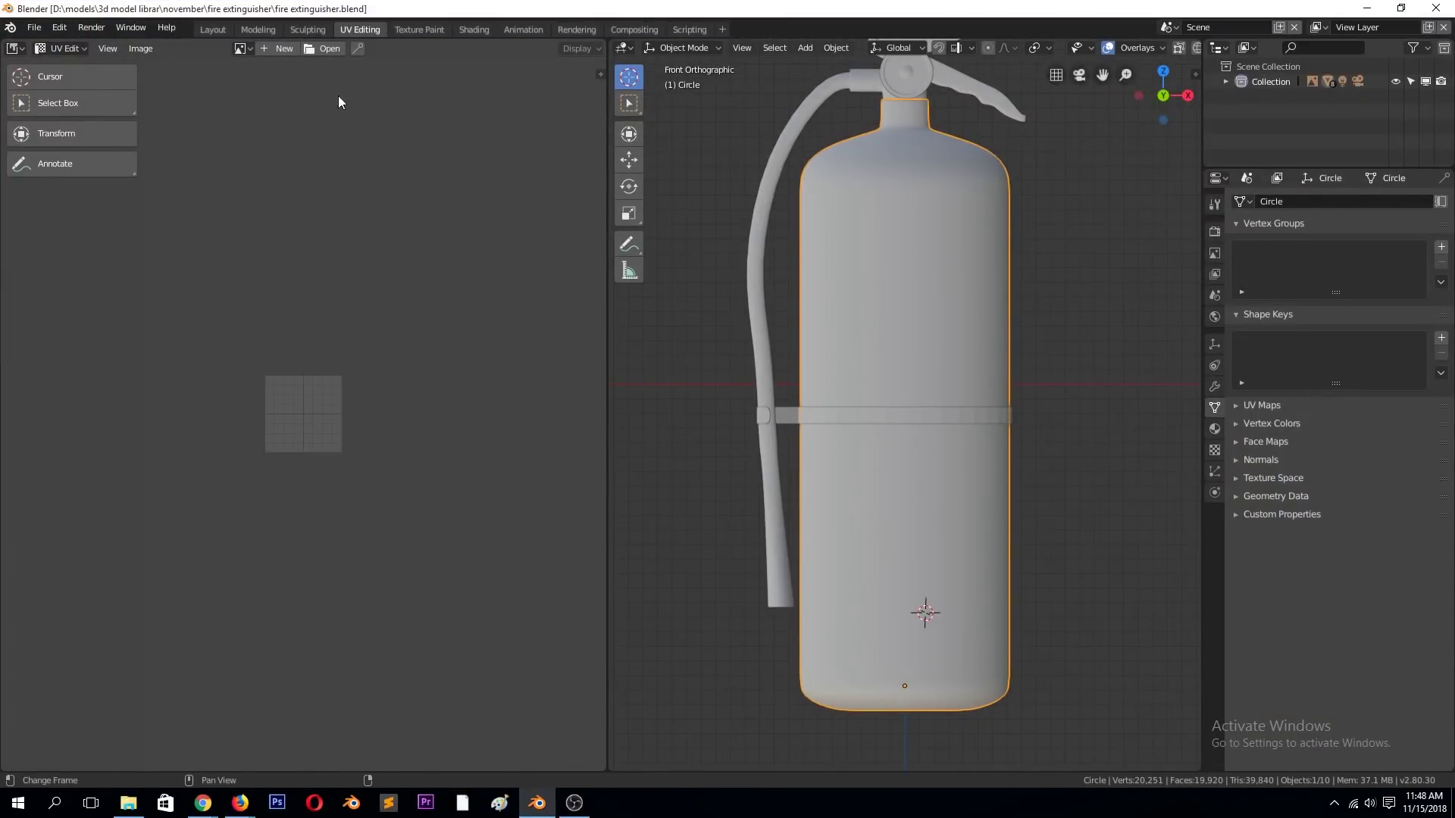
- Load the downloaded instruction label image from Downloads into the UV editor
{"action": "key", "text": "alt+o"}
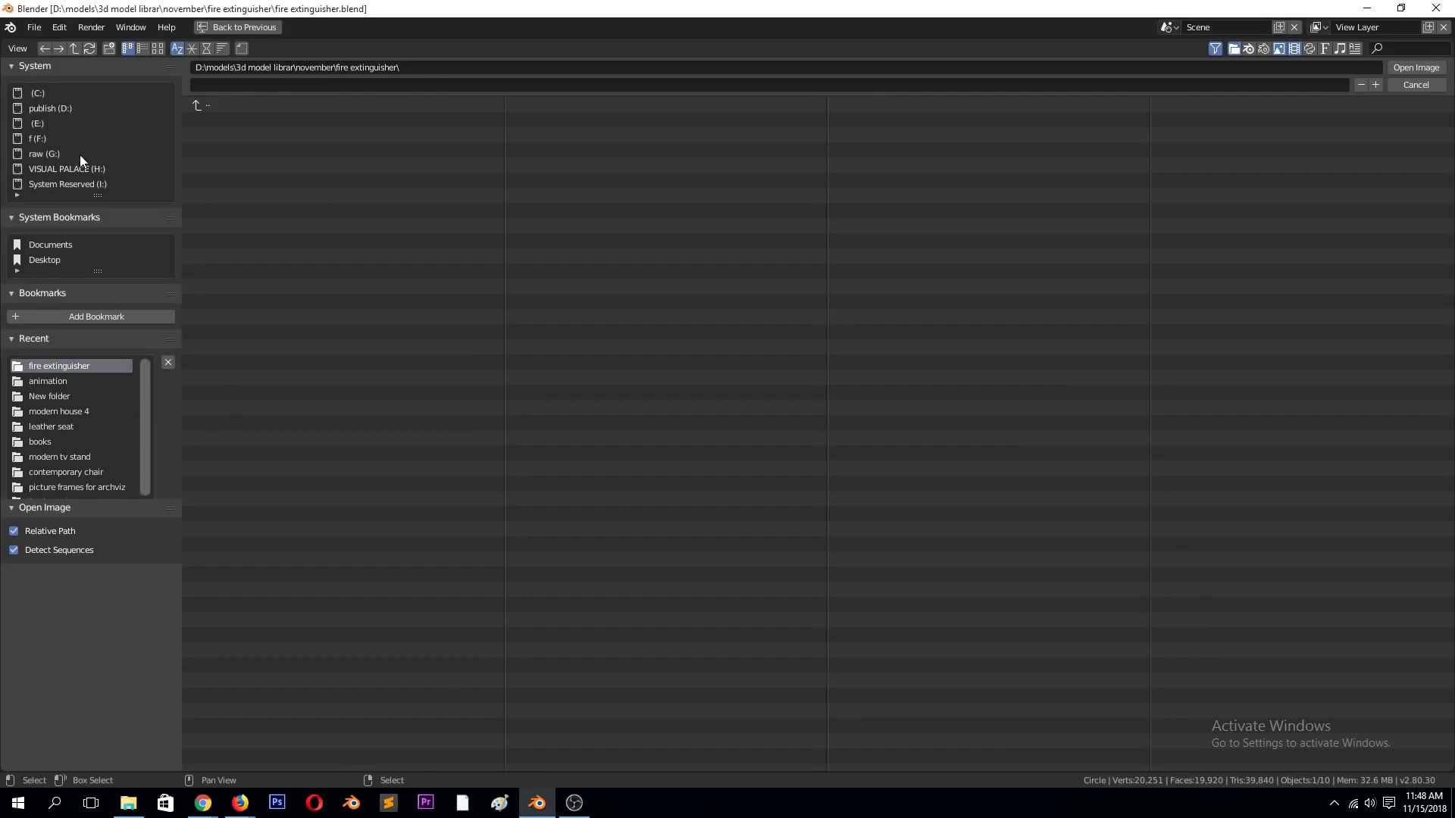
{"action": "left_click_drag", "start_coordinate": [99, 281], "coordinate": [98, 296]}
{"action": "left_click", "coordinate": [46, 93]}
{"action": "left_click", "coordinate": [216, 336]}
{"action": "left_click", "coordinate": [231, 208]}
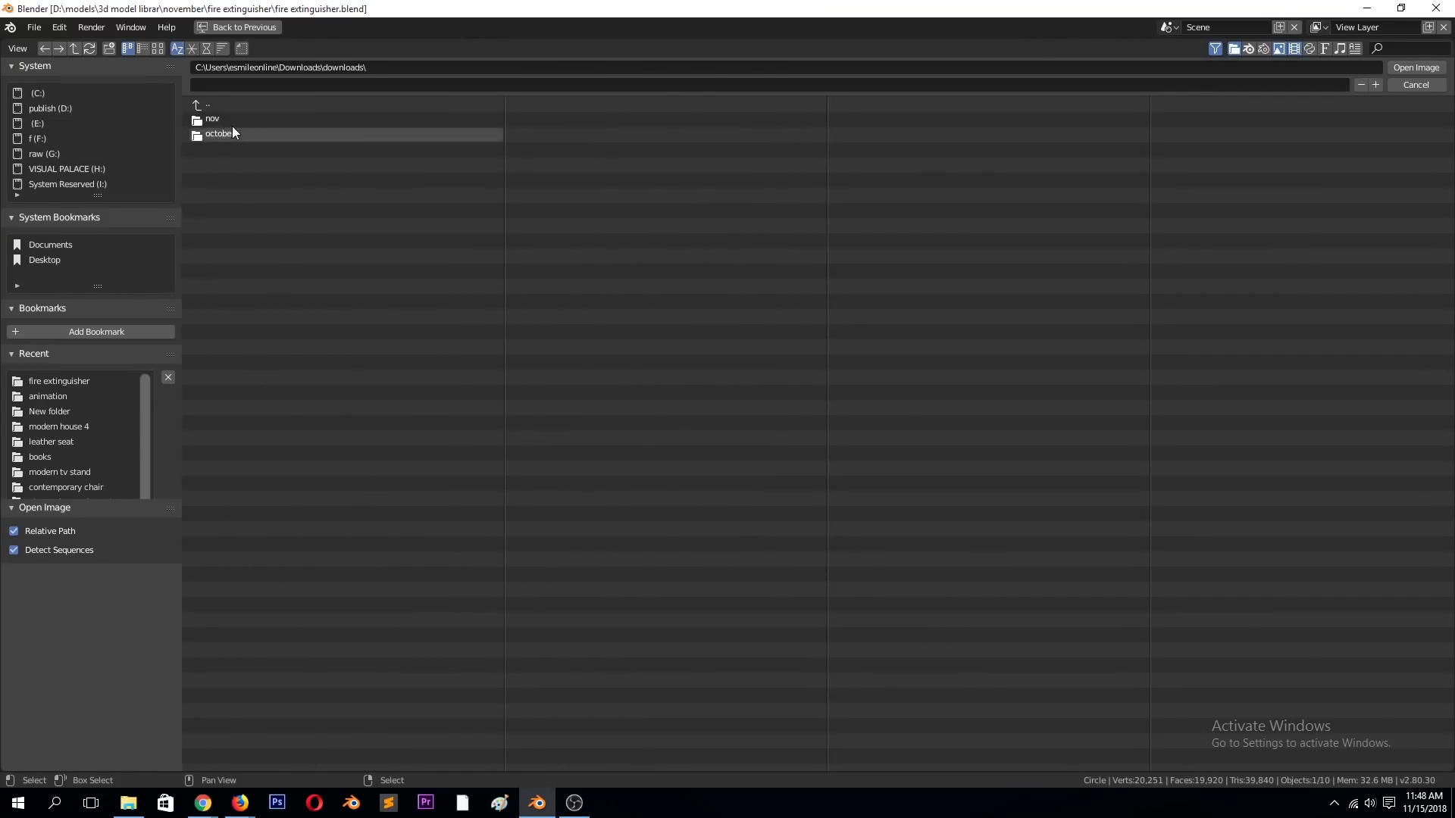
{"action": "left_click", "coordinate": [209, 104]}
{"action": "left_click", "coordinate": [158, 48]}
{"action": "left_click", "coordinate": [697, 394]}
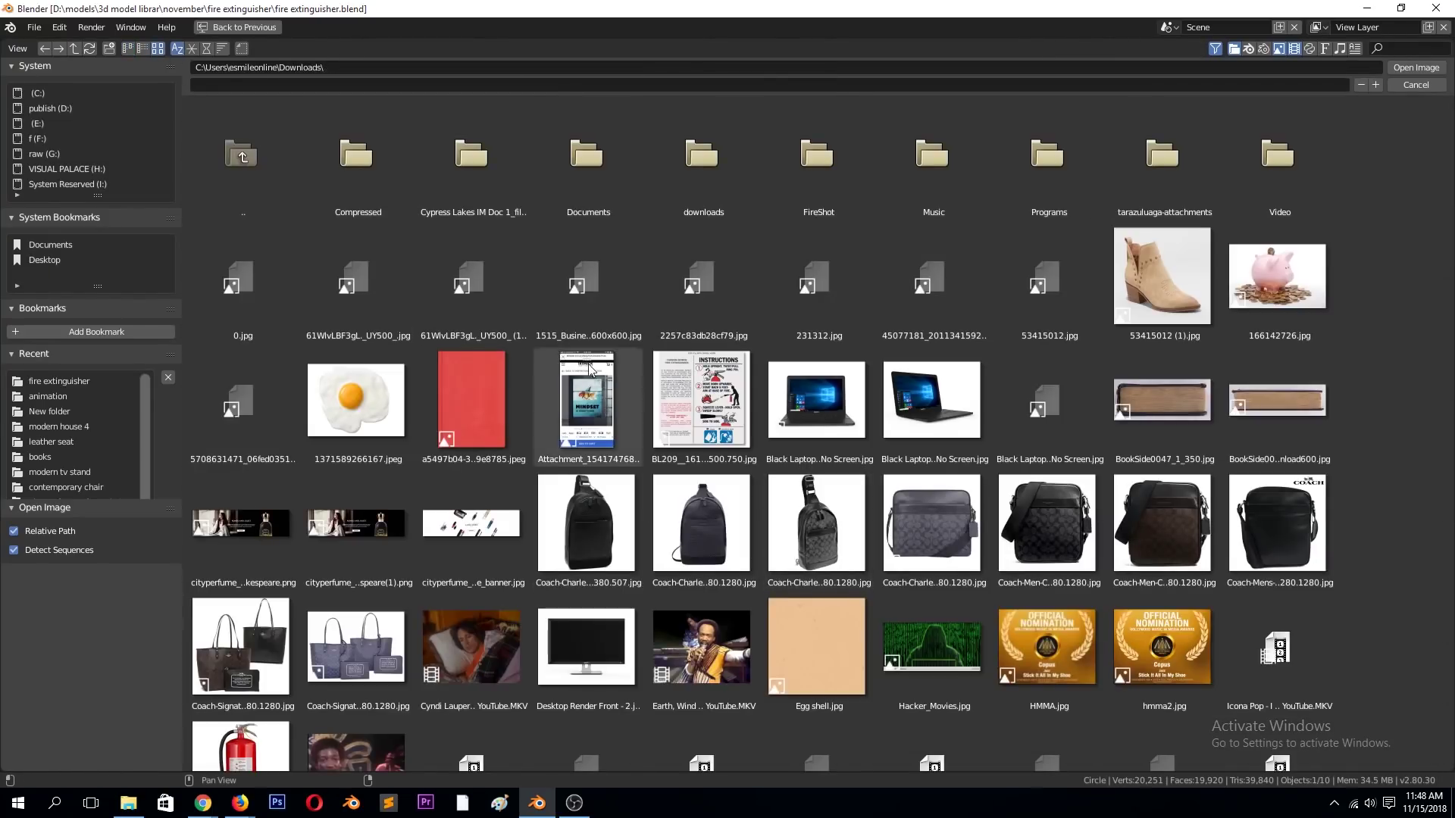
{"action": "double_click", "coordinate": [703, 400]}
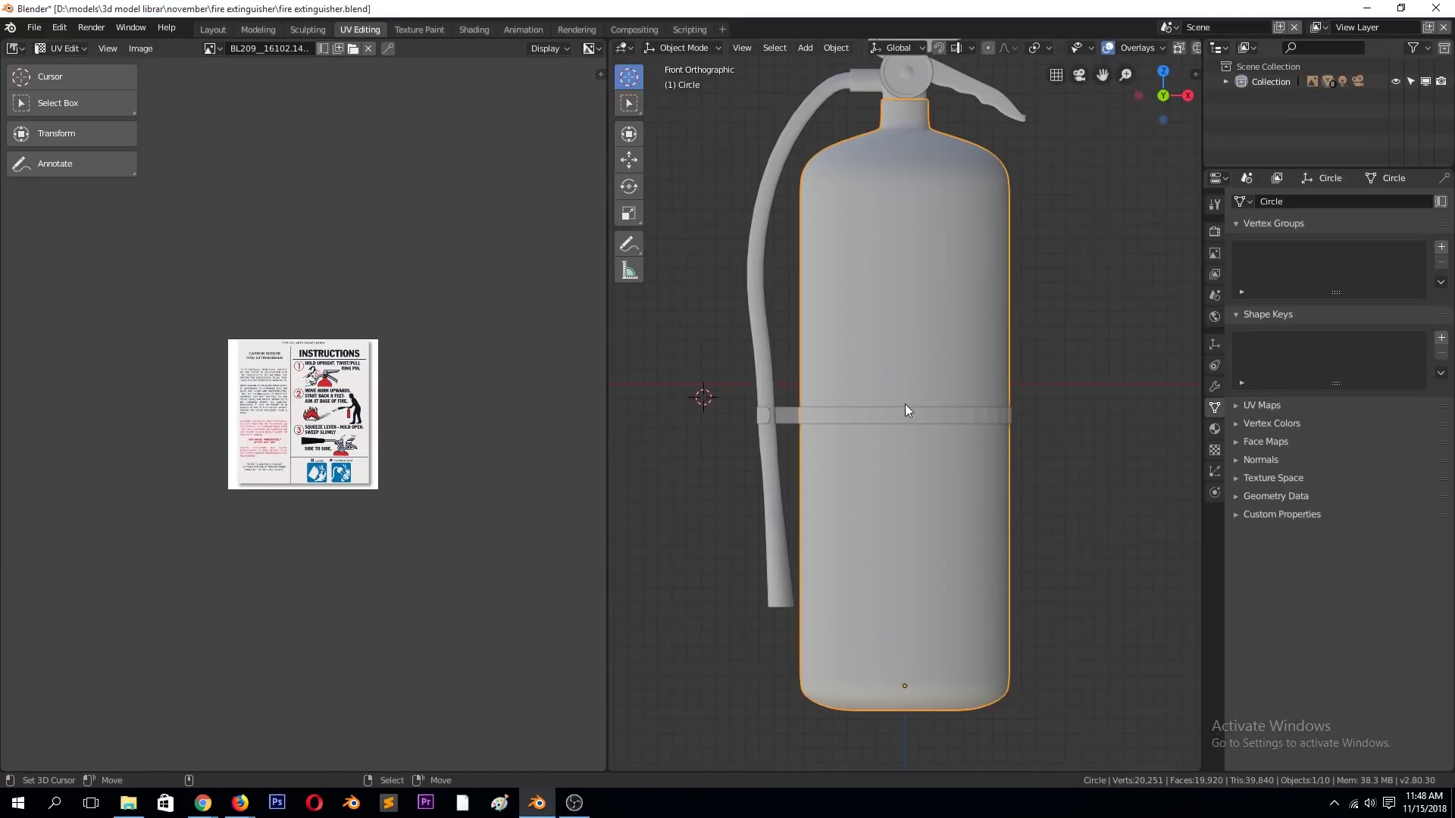
- Move the UV layout in Edit Mode, then return to Object Mode
{"action": "key", "text": "Tab"}
{"action": "scroll", "coordinate": [905, 403], "scroll_direction": "up", "scroll_amount": 3}
{"action": "key", "text": "g"}
{"action": "left_click", "coordinate": [502, 428]}
{"action": "key", "text": "Tab"}
{"action": "key", "text": "Tab"}
{"action": "key", "text": "Tab"}
- Download the Safety Inspection Tags image from the browser to disk
{"action": "key", "text": "alt+o"}
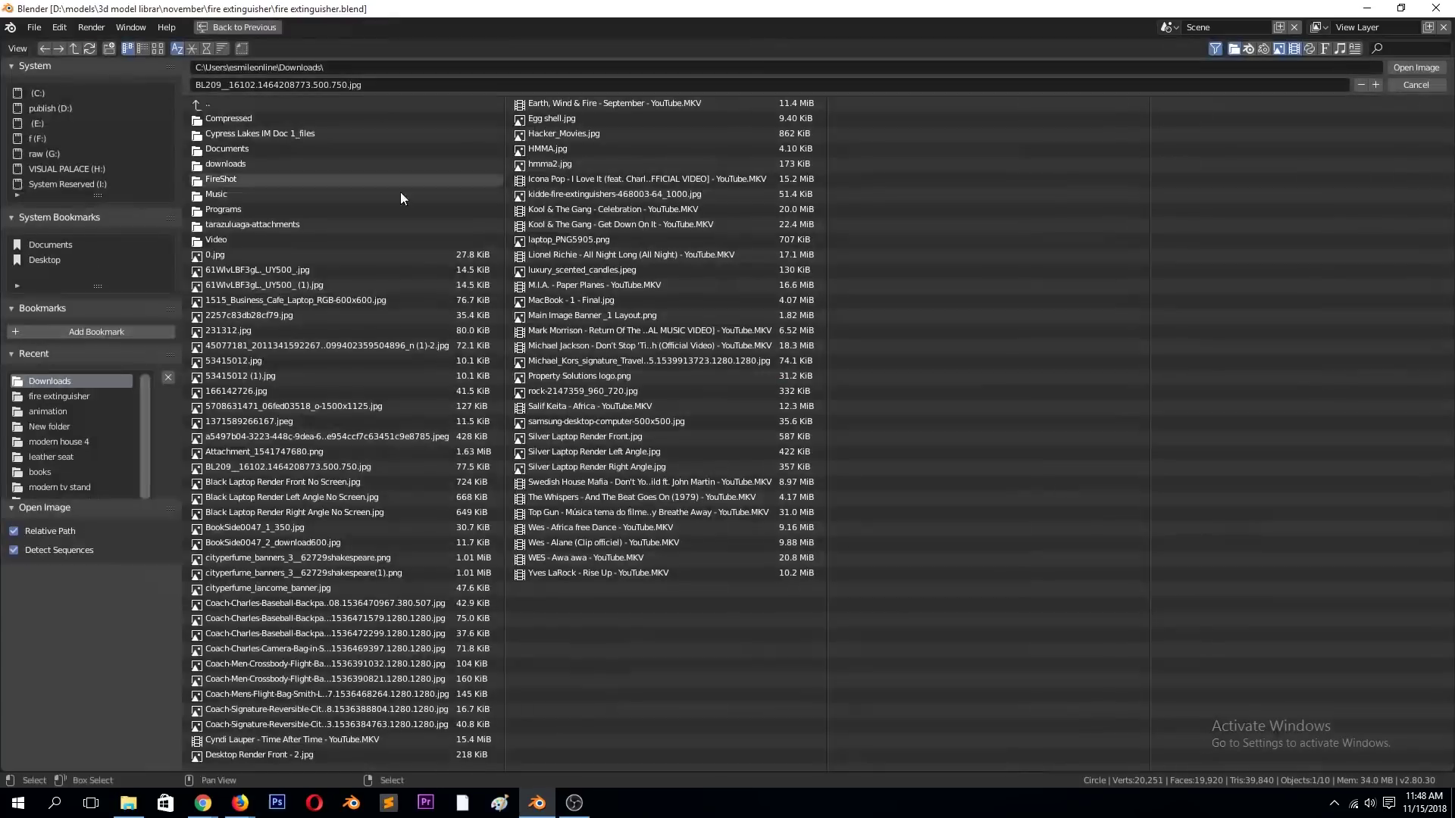
{"action": "left_click", "coordinate": [157, 48]}
{"action": "scroll", "coordinate": [456, 603], "scroll_direction": "up", "scroll_amount": 3}
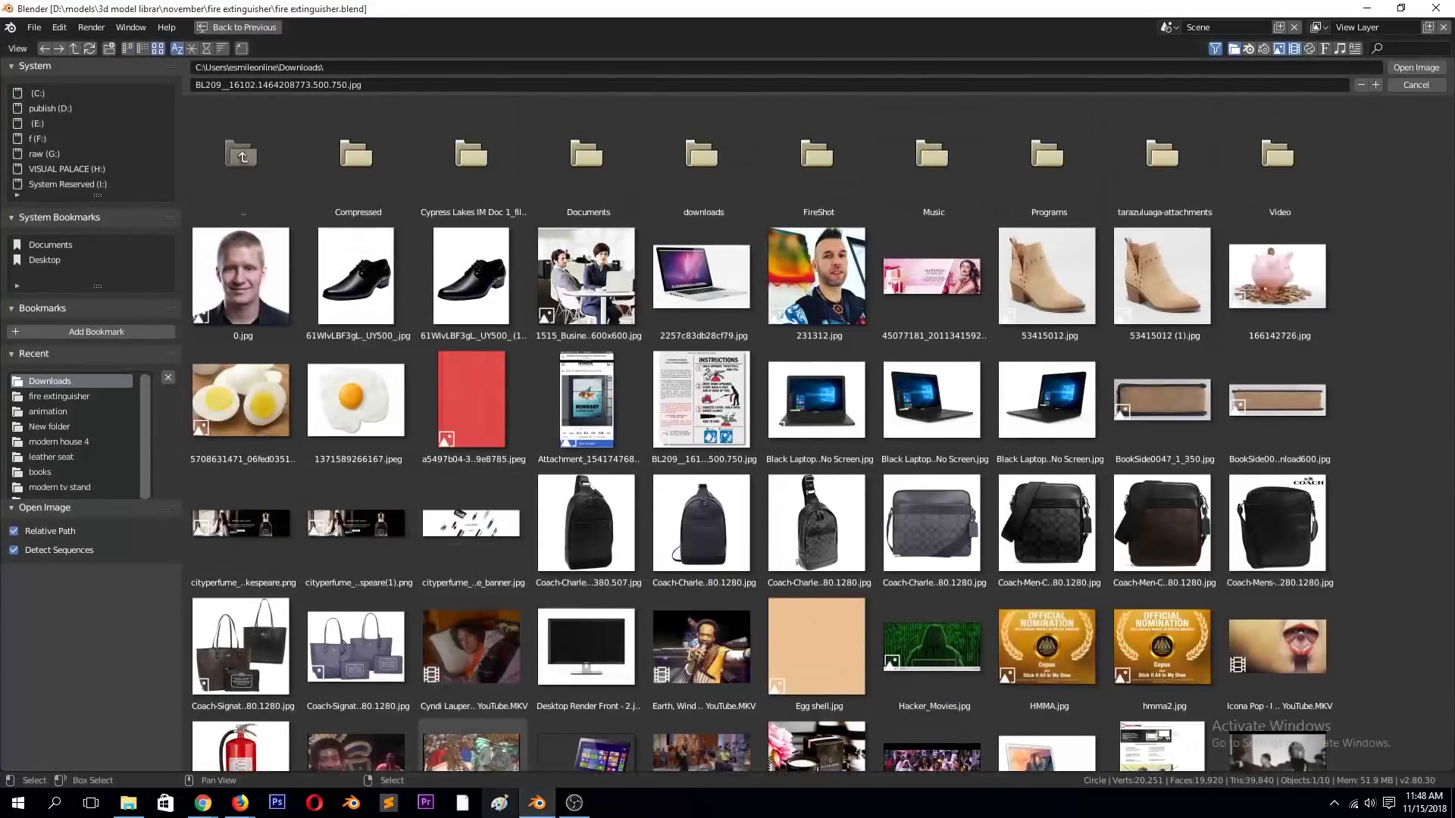
{"action": "left_click", "coordinate": [371, 733]}
{"action": "left_click", "coordinate": [765, 13]}
{"action": "right_click", "coordinate": [630, 322]}
{"action": "left_click", "coordinate": [666, 531]}
{"action": "left_click", "coordinate": [608, 394]}
{"action": "left_click", "coordinate": [537, 803]}
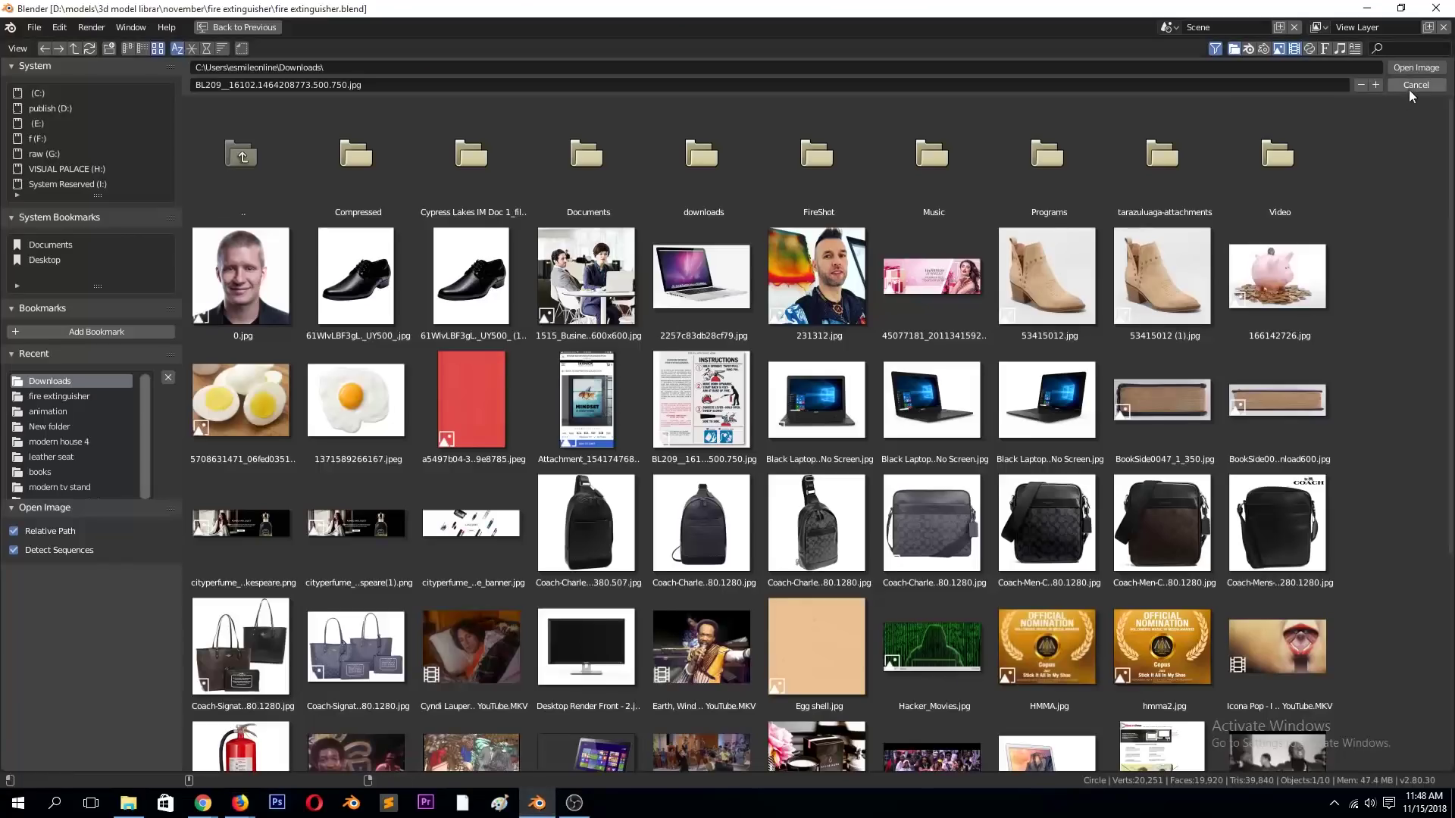
{"action": "left_click", "coordinate": [1407, 89]}
- Load the inspection tag image into the UV editor
{"action": "left_click", "coordinate": [353, 47]}
{"action": "left_click", "coordinate": [158, 47]}
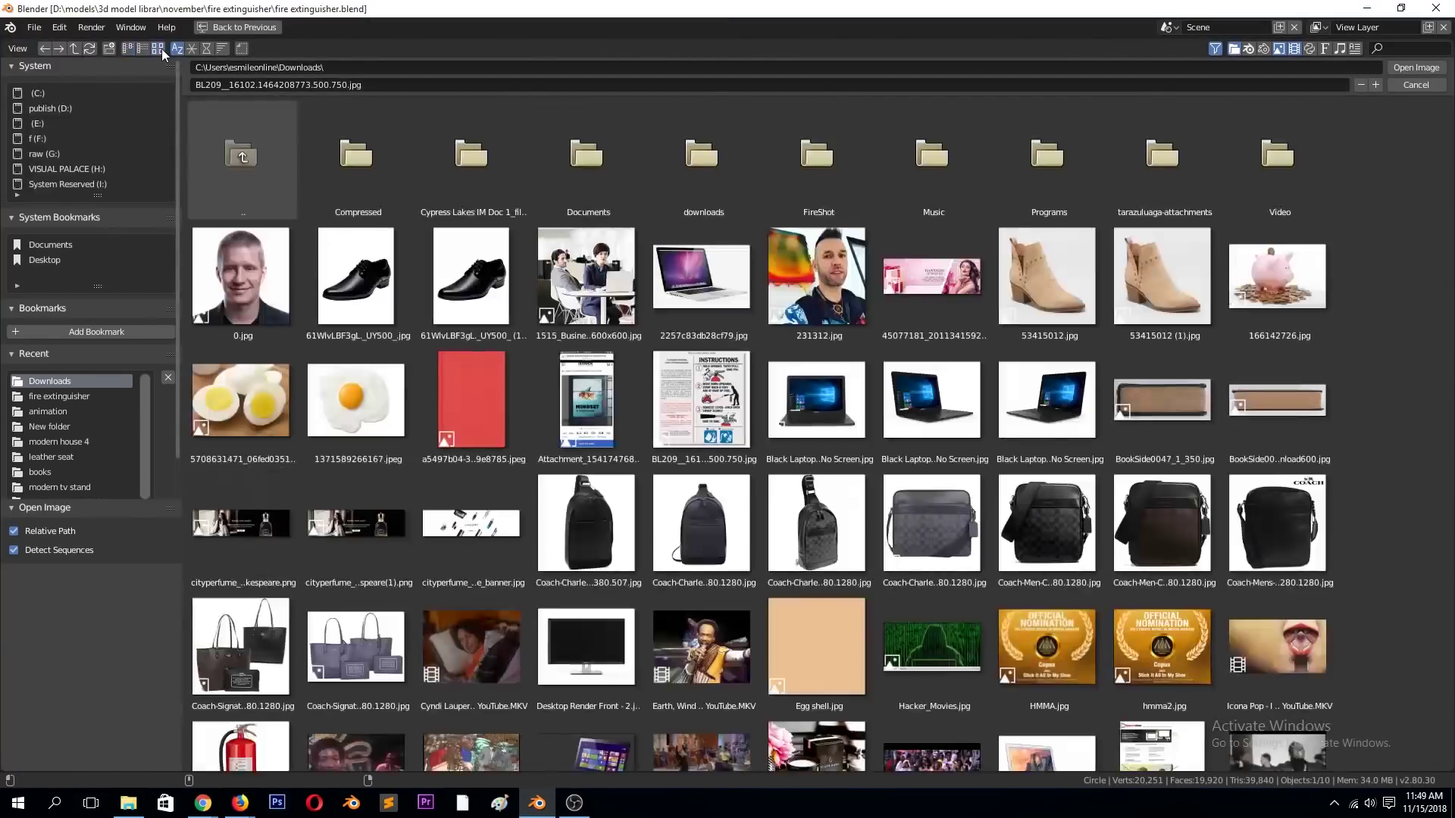
{"action": "scroll", "coordinate": [686, 419], "scroll_direction": "down", "scroll_amount": 2}
{"action": "scroll", "coordinate": [686, 419], "scroll_direction": "down", "scroll_amount": 3}
{"action": "double_click", "coordinate": [716, 508]}
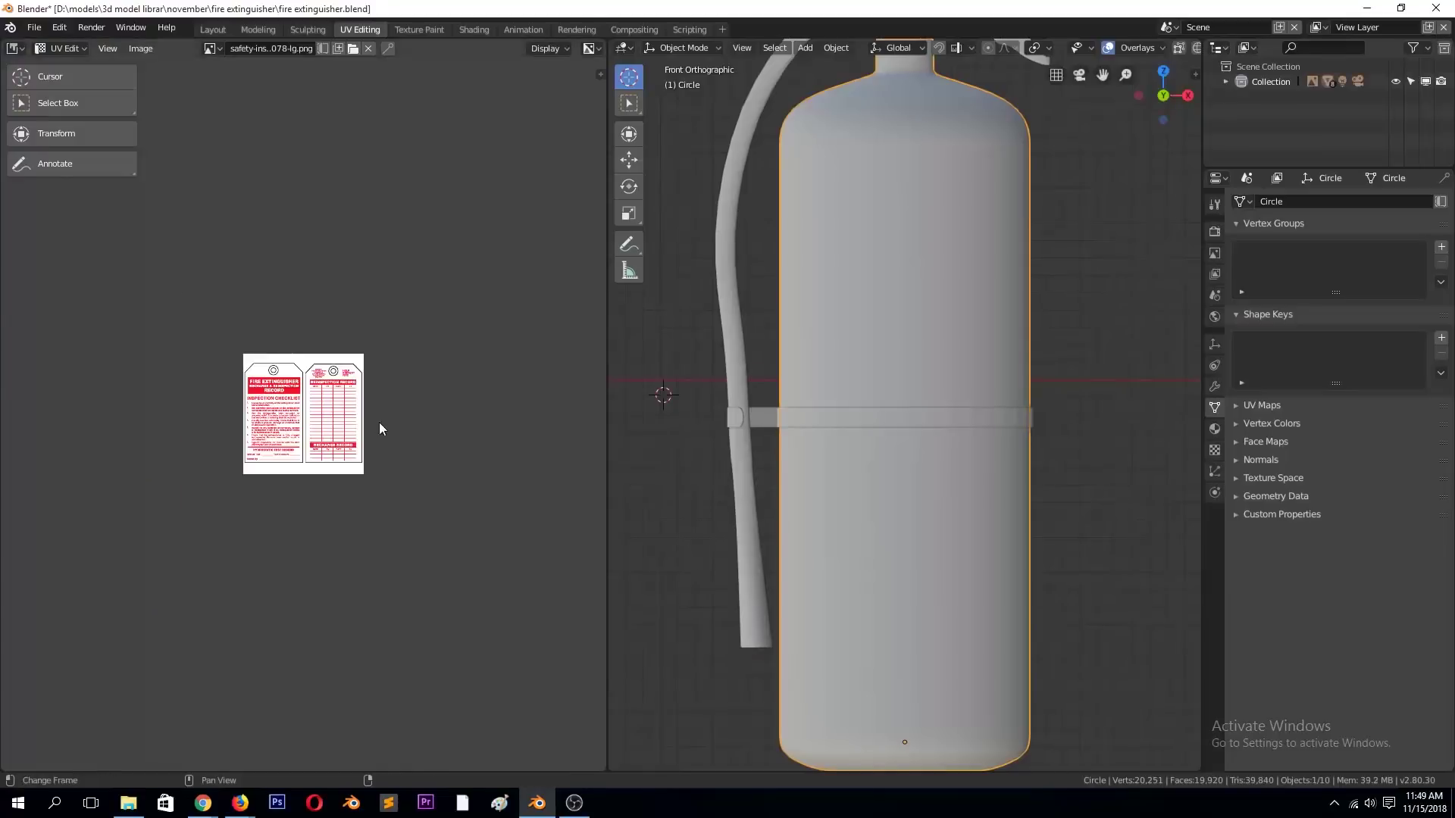
- Save the blend file, overwriting the existing one
{"action": "key", "text": "ctrl+s"}
{"action": "left_click", "coordinate": [809, 338]}
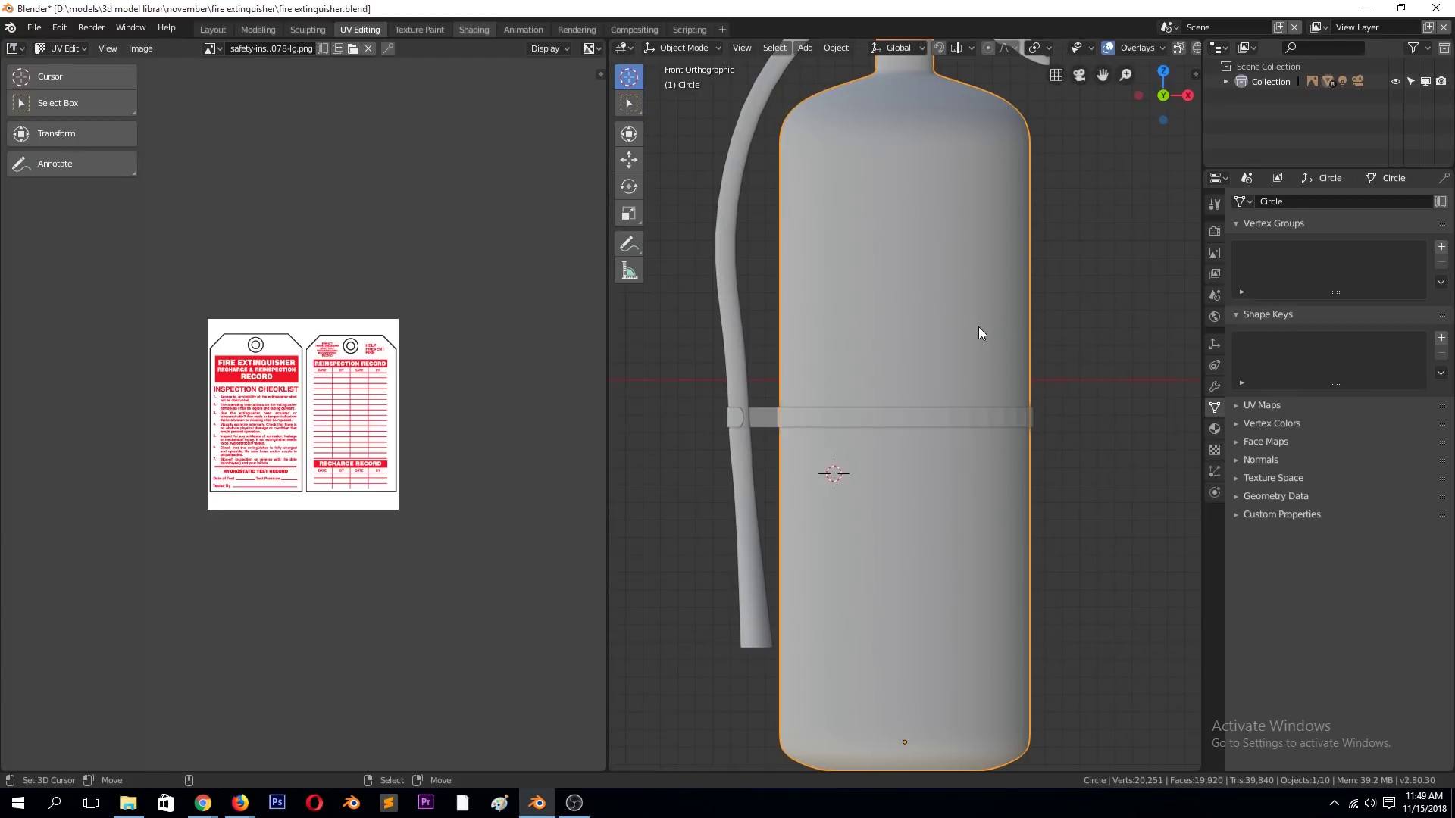
{"action": "key", "text": "ctrl+Page_Down"}
{"action": "key", "text": "ctrl+Page_Down"}
- Enlarge the outliner and select the lever and extinguisher body
{"action": "left_click", "coordinate": [1220, 50]}
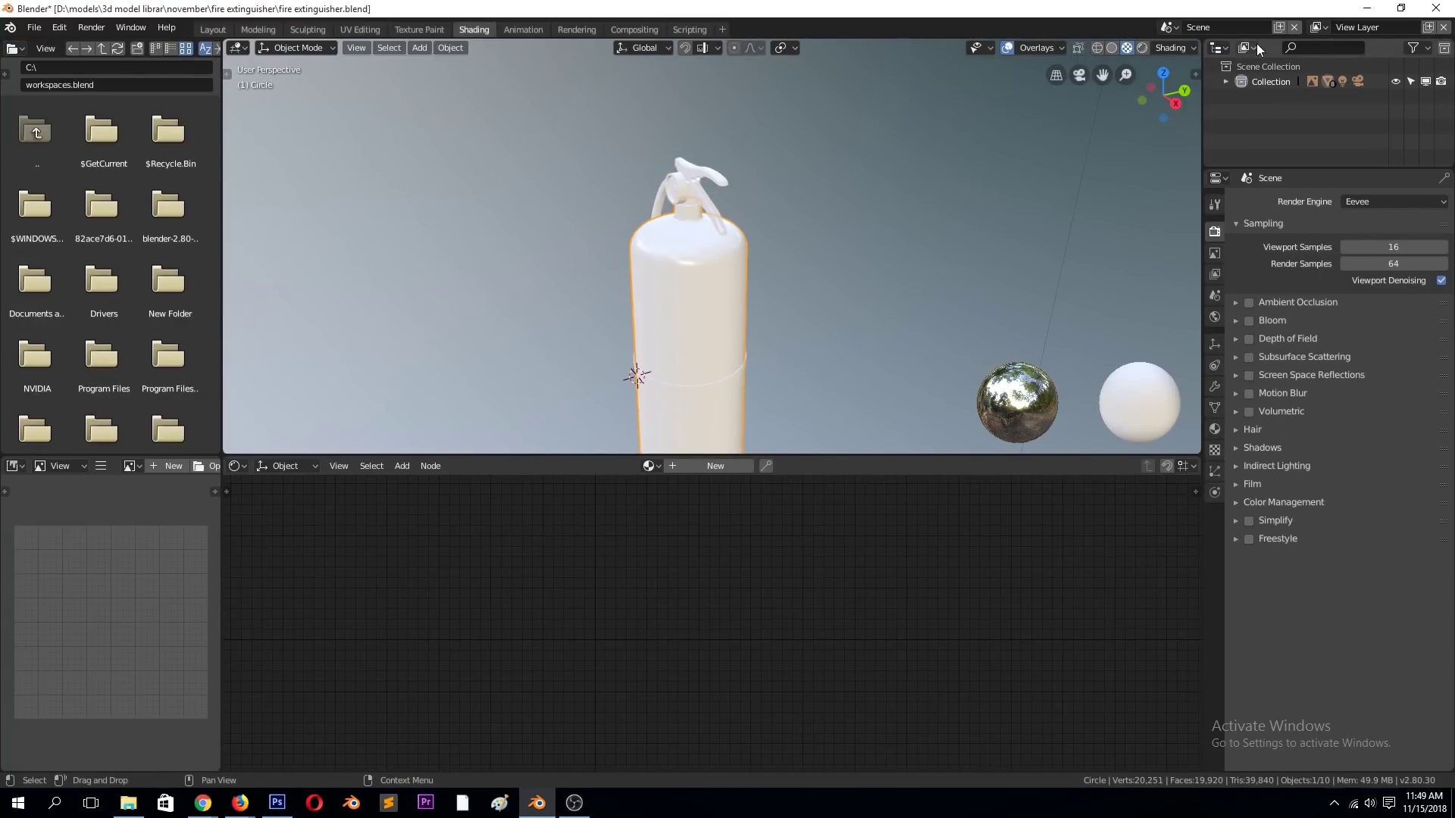
{"action": "left_click_drag", "start_coordinate": [1278, 167], "coordinate": [1278, 369]}
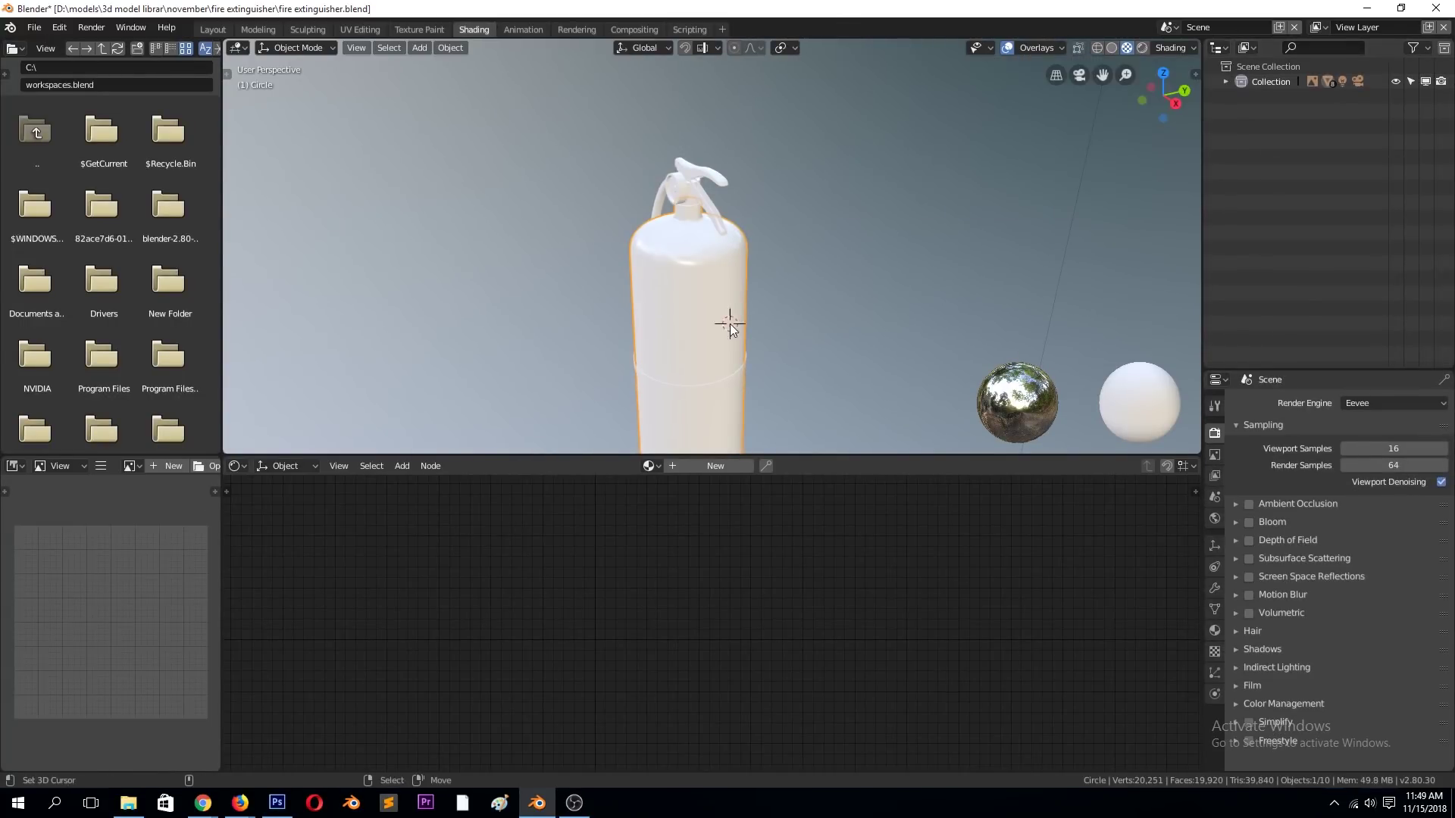
{"action": "scroll", "coordinate": [750, 326], "scroll_direction": "up", "scroll_amount": 4}
{"action": "middle_click_drag", "start_coordinate": [771, 326], "coordinate": [877, 334]}
{"action": "scroll", "coordinate": [625, 146], "scroll_direction": "down", "scroll_amount": 2}
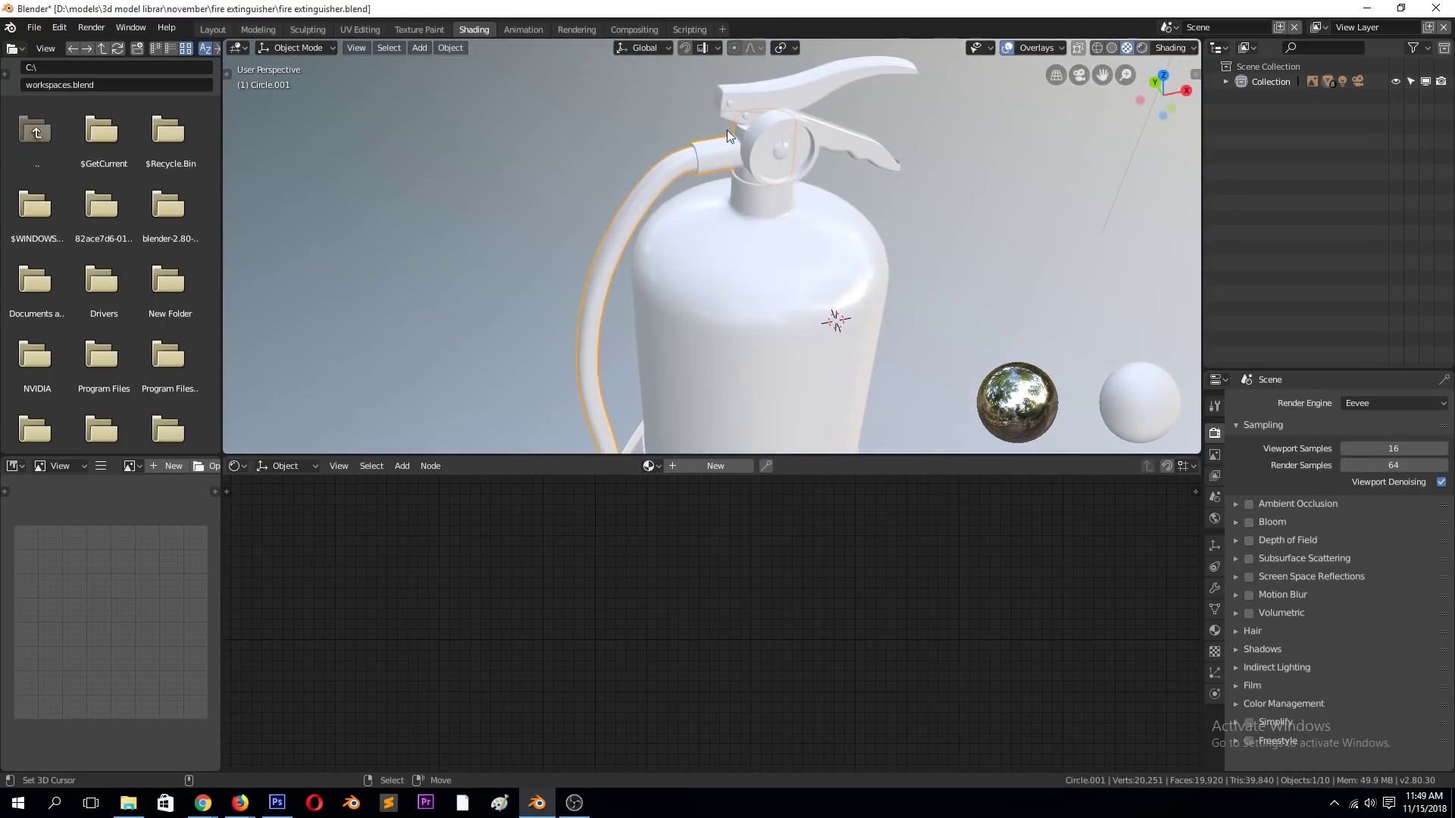
{"action": "left_click", "coordinate": [793, 145]}
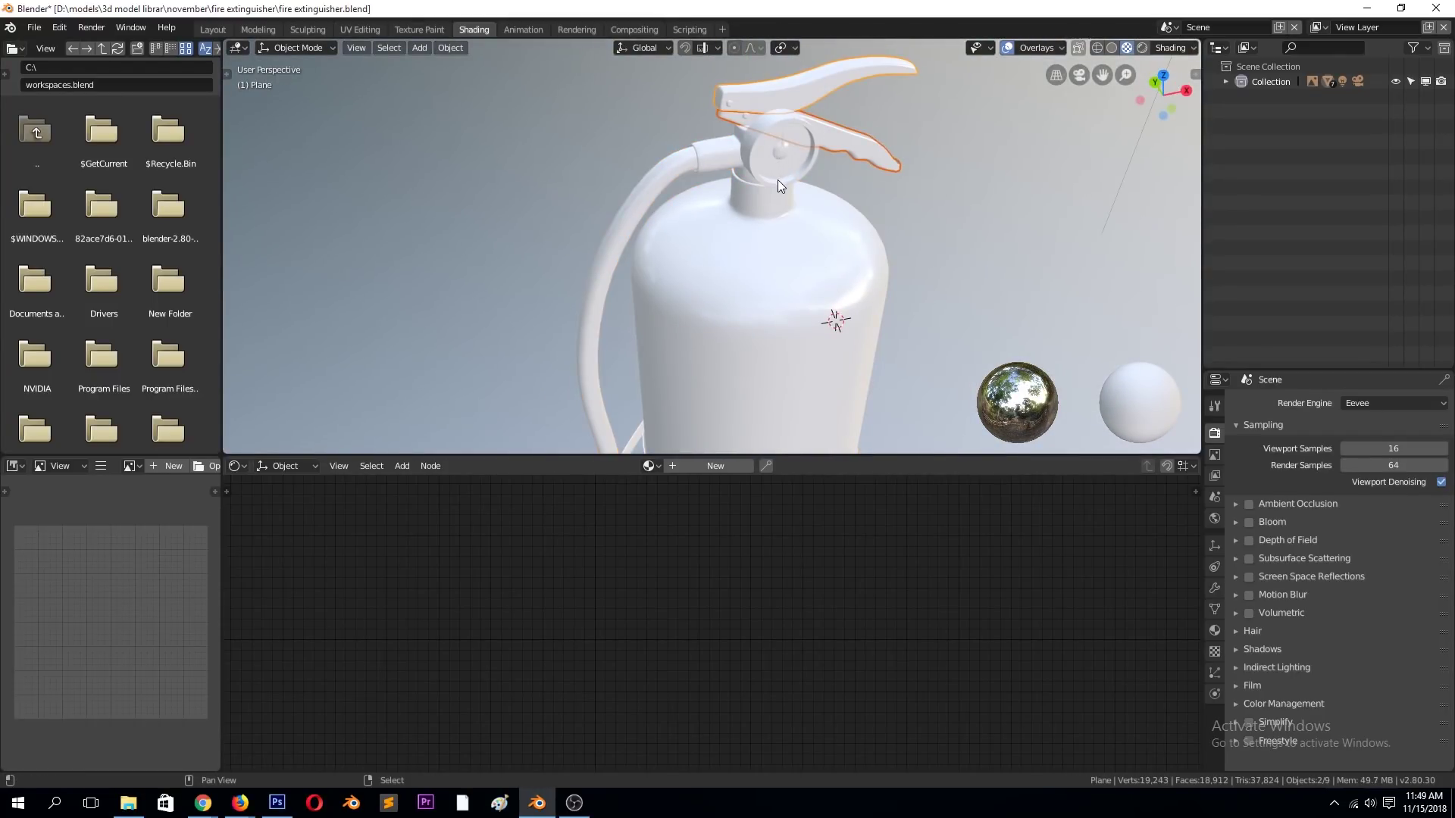
{"action": "left_click", "coordinate": [788, 180]}
{"action": "middle_click_drag", "start_coordinate": [791, 221], "coordinate": [755, 110]}
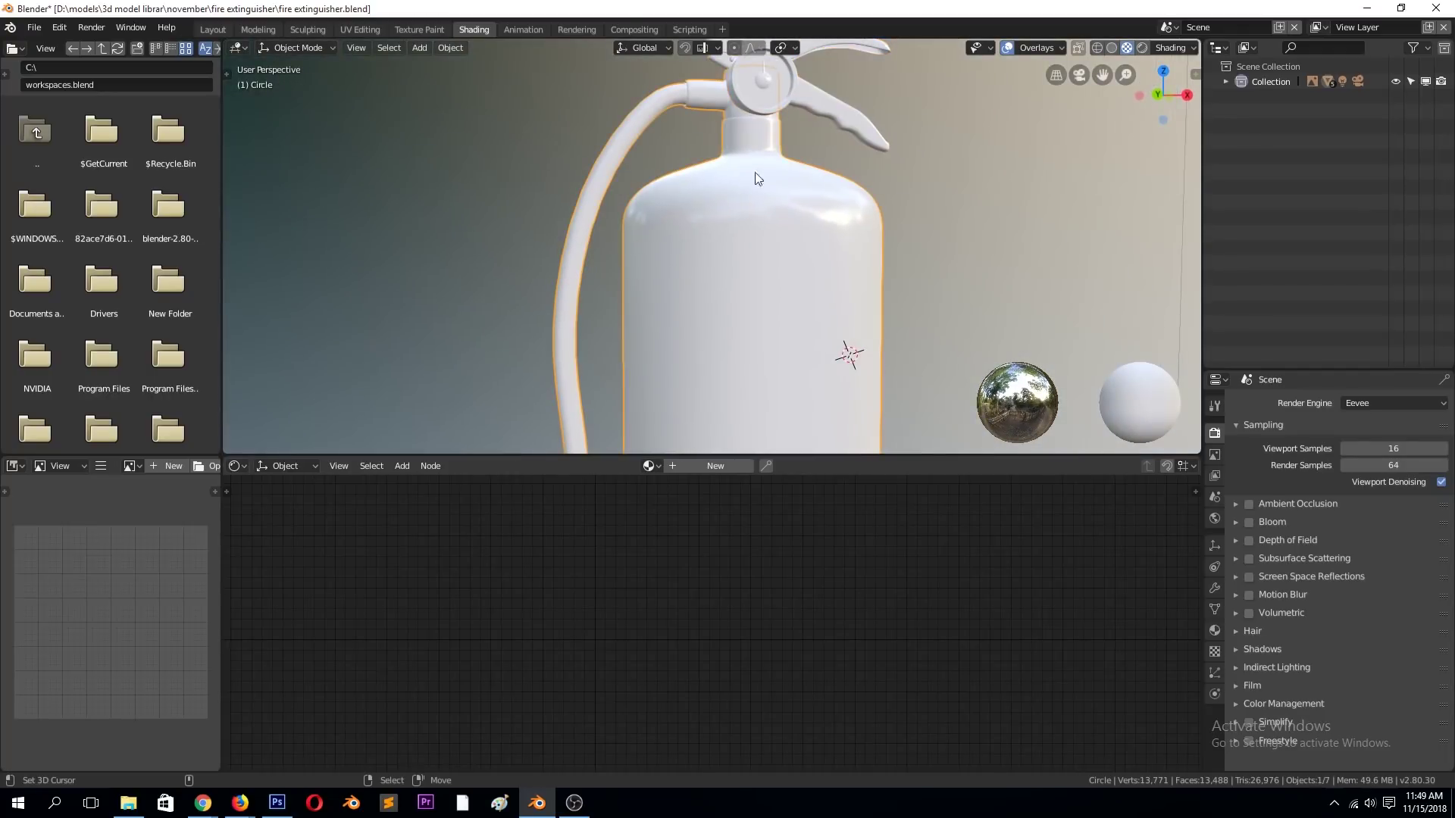
{"action": "left_click", "coordinate": [776, 180]}
{"action": "mouse_move", "coordinate": [776, 181]}
{"action": "middle_mouse_down"}
{"action": "mouse_move", "coordinate": [742, 170]}
{"action": "mouse_move", "coordinate": [840, 261]}
{"action": "mouse_move", "coordinate": [795, 233]}
{"action": "mouse_move", "coordinate": [558, 227]}
{"action": "mouse_move", "coordinate": [844, 260]}
{"action": "middle_mouse_up"}
- Join the selected parts into one mesh and enter Edit Mode
{"action": "key", "text": "ctrl+z"}
{"action": "key", "text": "ctrl+z"}
{"action": "key", "text": "ctrl+z"}
{"action": "key", "text": "ctrl+z"}
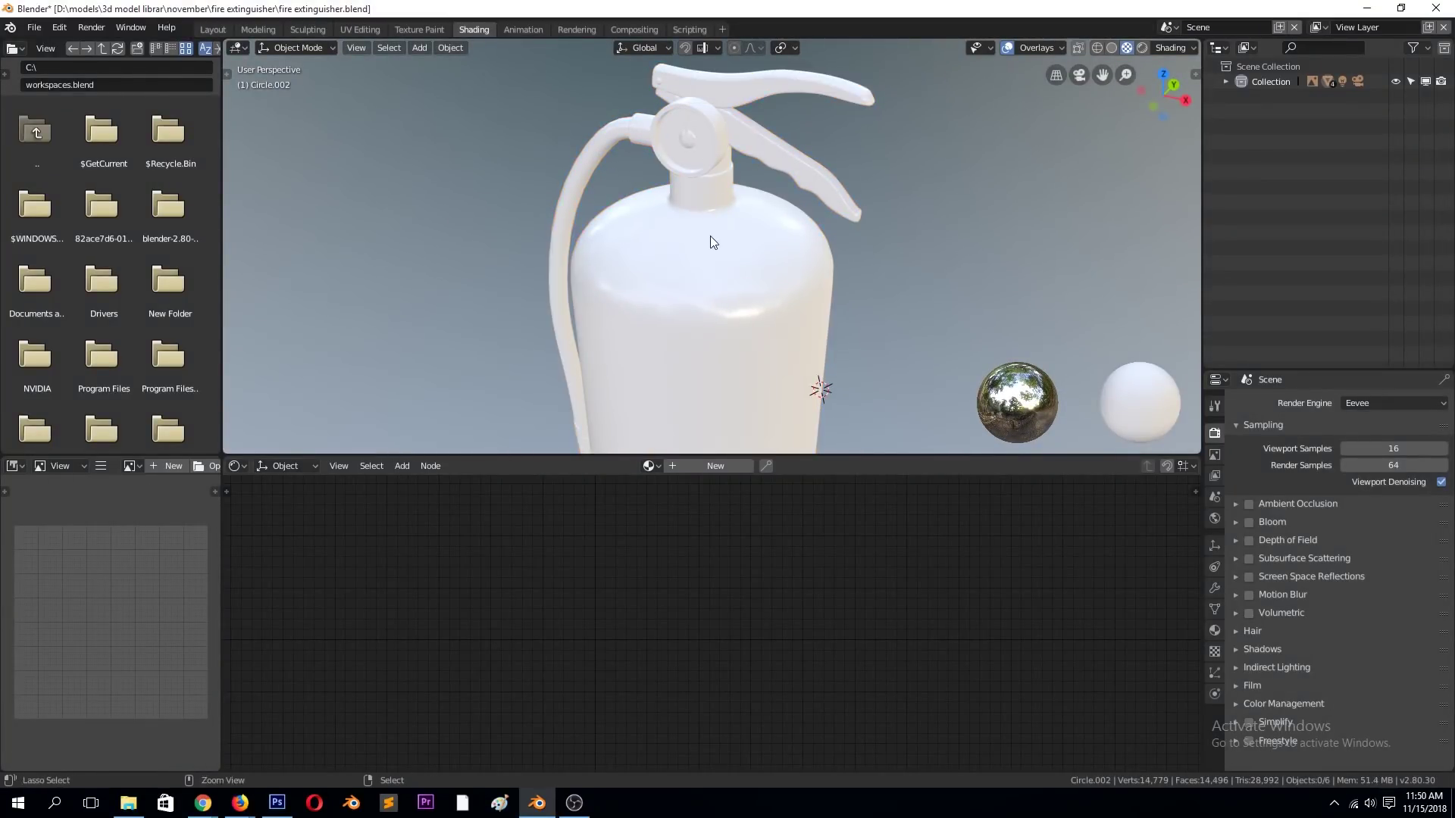
{"action": "scroll", "coordinate": [711, 234], "scroll_direction": "down", "scroll_amount": 2}
{"action": "scroll", "coordinate": [762, 216], "scroll_direction": "down", "scroll_amount": 4}
{"action": "key", "text": "Tab"}
{"action": "scroll", "coordinate": [742, 293], "scroll_direction": "up", "scroll_amount": 3}
{"action": "scroll", "coordinate": [750, 248], "scroll_direction": "up", "scroll_amount": 4}
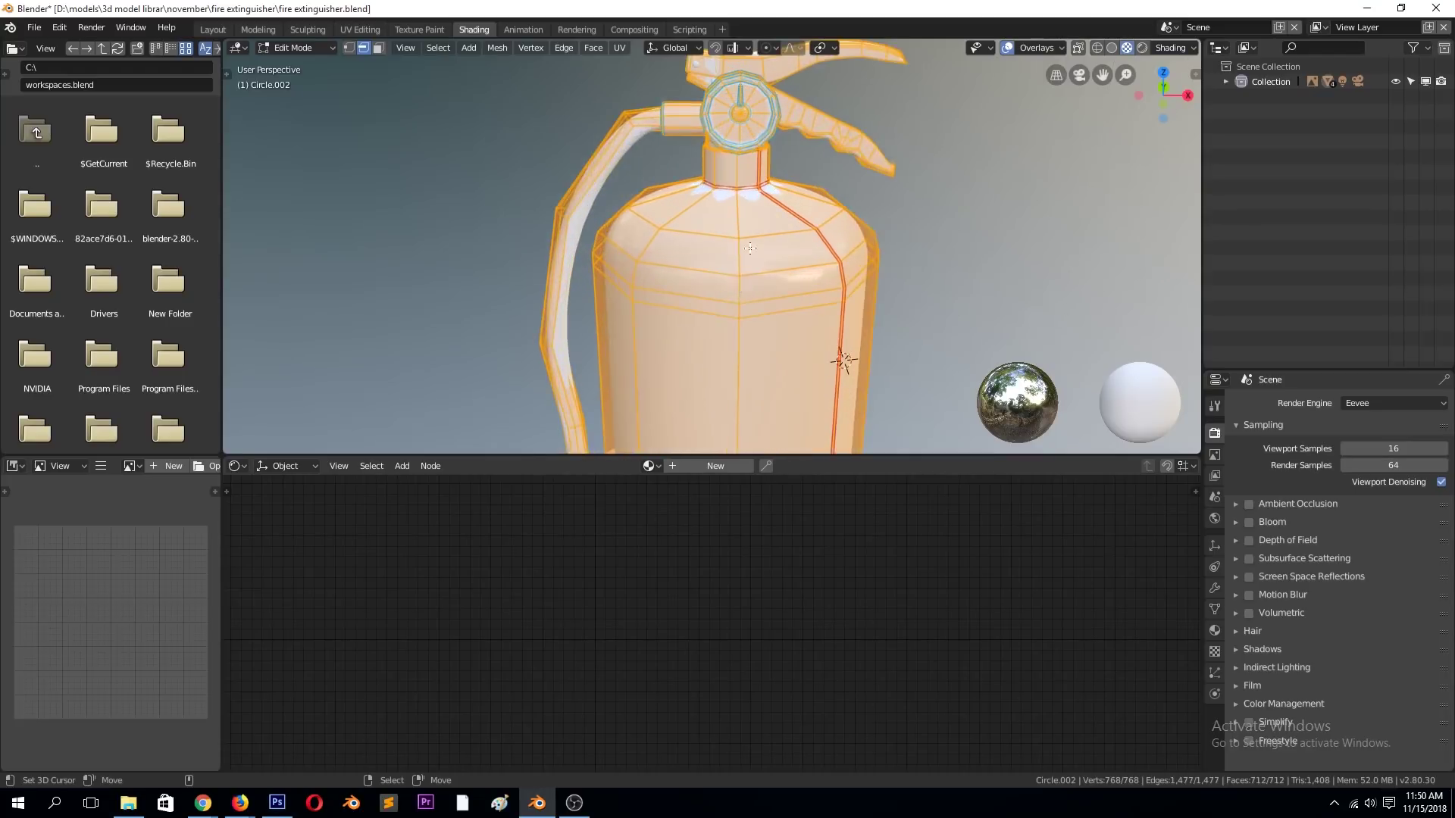
{"action": "middle_click_drag", "start_coordinate": [750, 248], "coordinate": [793, 259]}
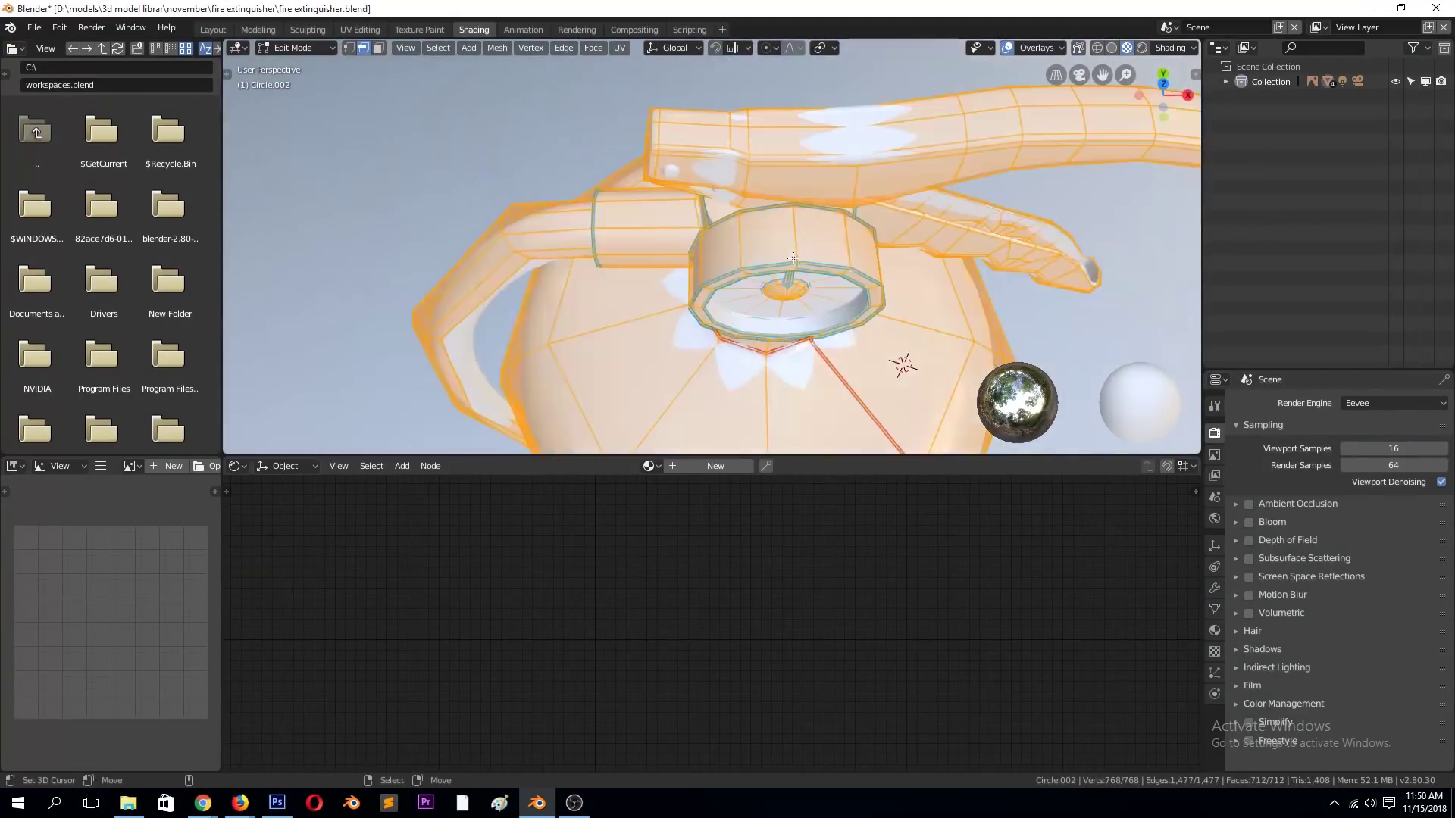
- Deselect the mesh and select the connected top cap faces
{"action": "key", "text": "u"}
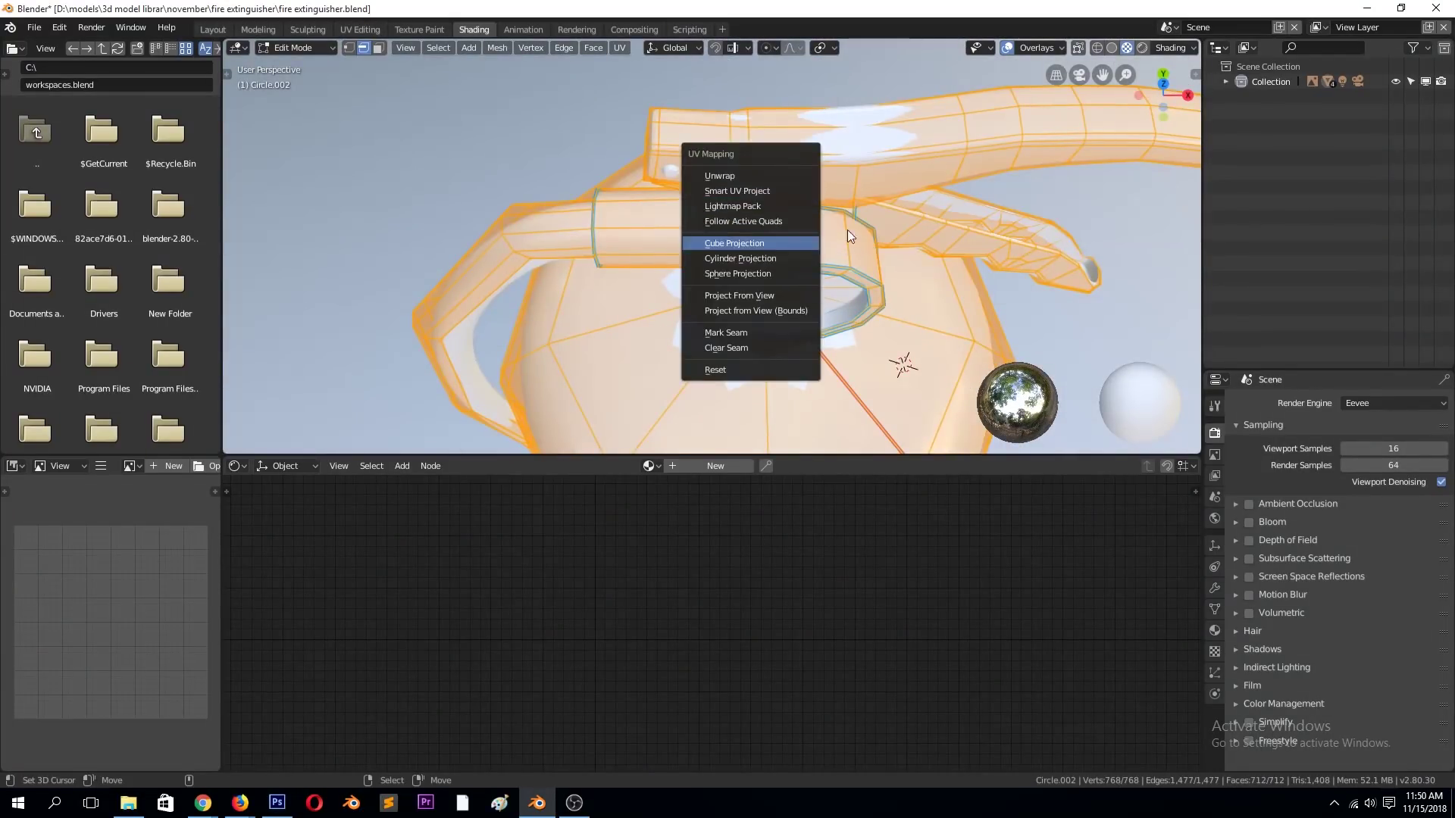
{"action": "key", "text": "alt+a"}
{"action": "middle_click_drag", "start_coordinate": [847, 230], "coordinate": [798, 218]}
{"action": "key", "text": "l"}
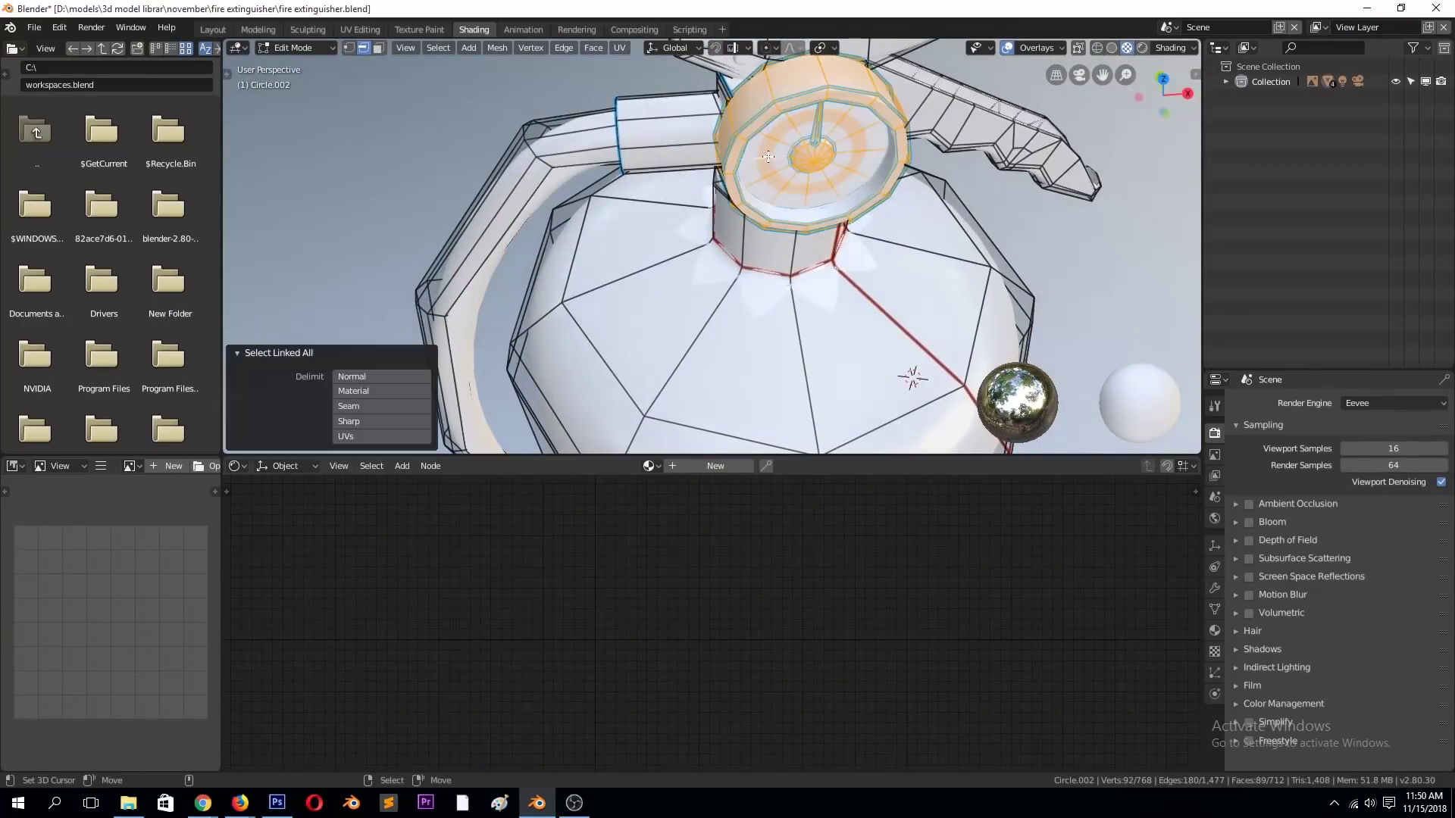
{"action": "middle_click_drag", "start_coordinate": [772, 158], "coordinate": [803, 197]}
- In the UV Editing workspace, unlink the image from the UV editor
{"action": "left_click", "coordinate": [360, 29]}
{"action": "left_click", "coordinate": [507, 48]}
{"action": "mouse_move", "coordinate": [688, 201]}
{"action": "middle_mouse_down"}
{"action": "mouse_move", "coordinate": [702, 315]}
{"action": "mouse_move", "coordinate": [805, 209]}
{"action": "mouse_move", "coordinate": [856, 270]}
{"action": "middle_mouse_up"}
{"action": "scroll", "coordinate": [856, 270], "scroll_direction": "up", "scroll_amount": 3}
- Mark the chosen handle edges as seams
{"action": "key", "text": "ctrl+e"}
{"action": "left_click", "coordinate": [842, 282]}
{"action": "key", "text": "alt+a"}
{"action": "key", "text": "ctrl+e"}
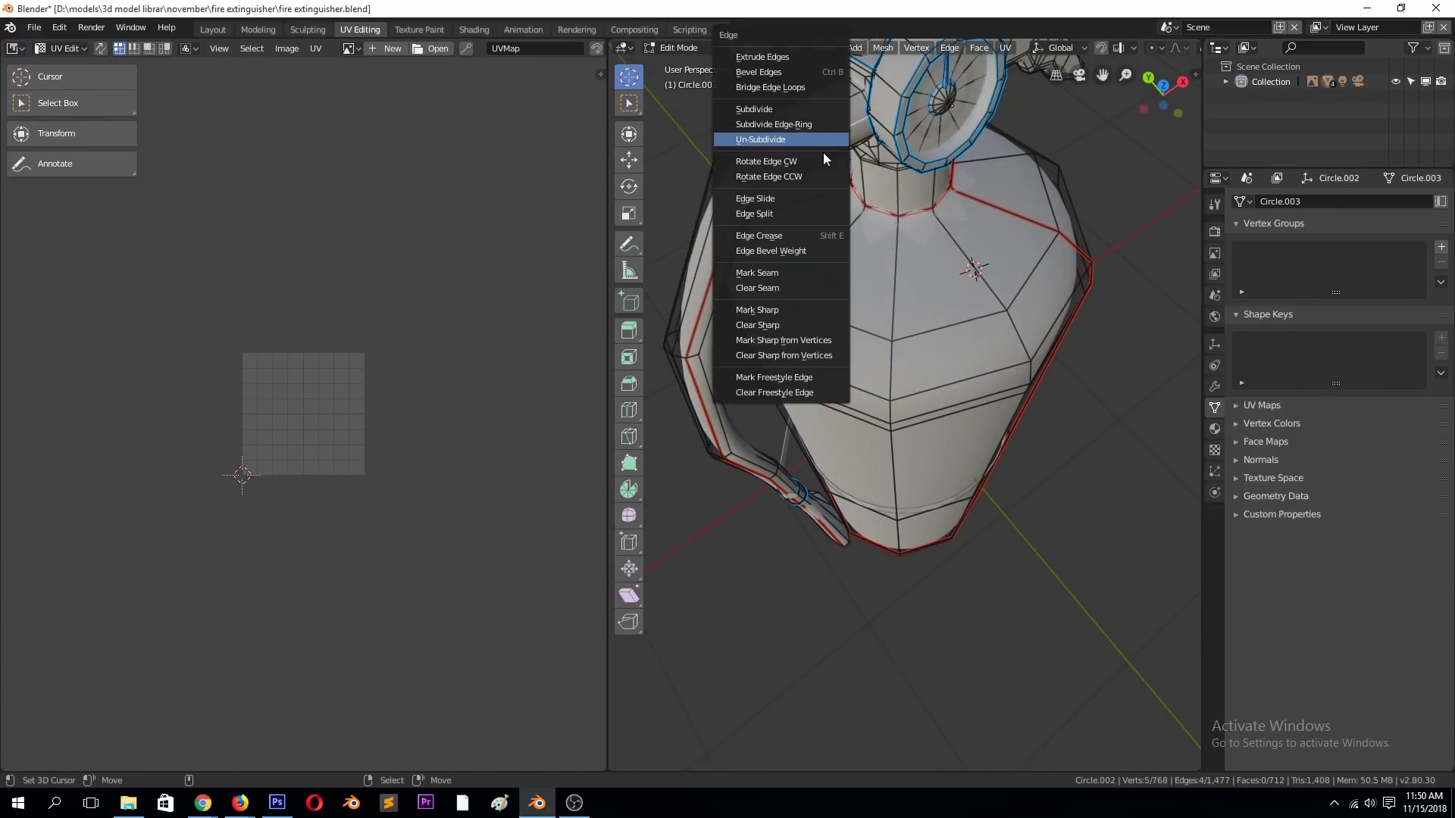
{"action": "left_click", "coordinate": [788, 273]}
{"action": "key", "text": "alt+a"}
{"action": "scroll", "coordinate": [877, 258], "scroll_direction": "down", "scroll_amount": 3}
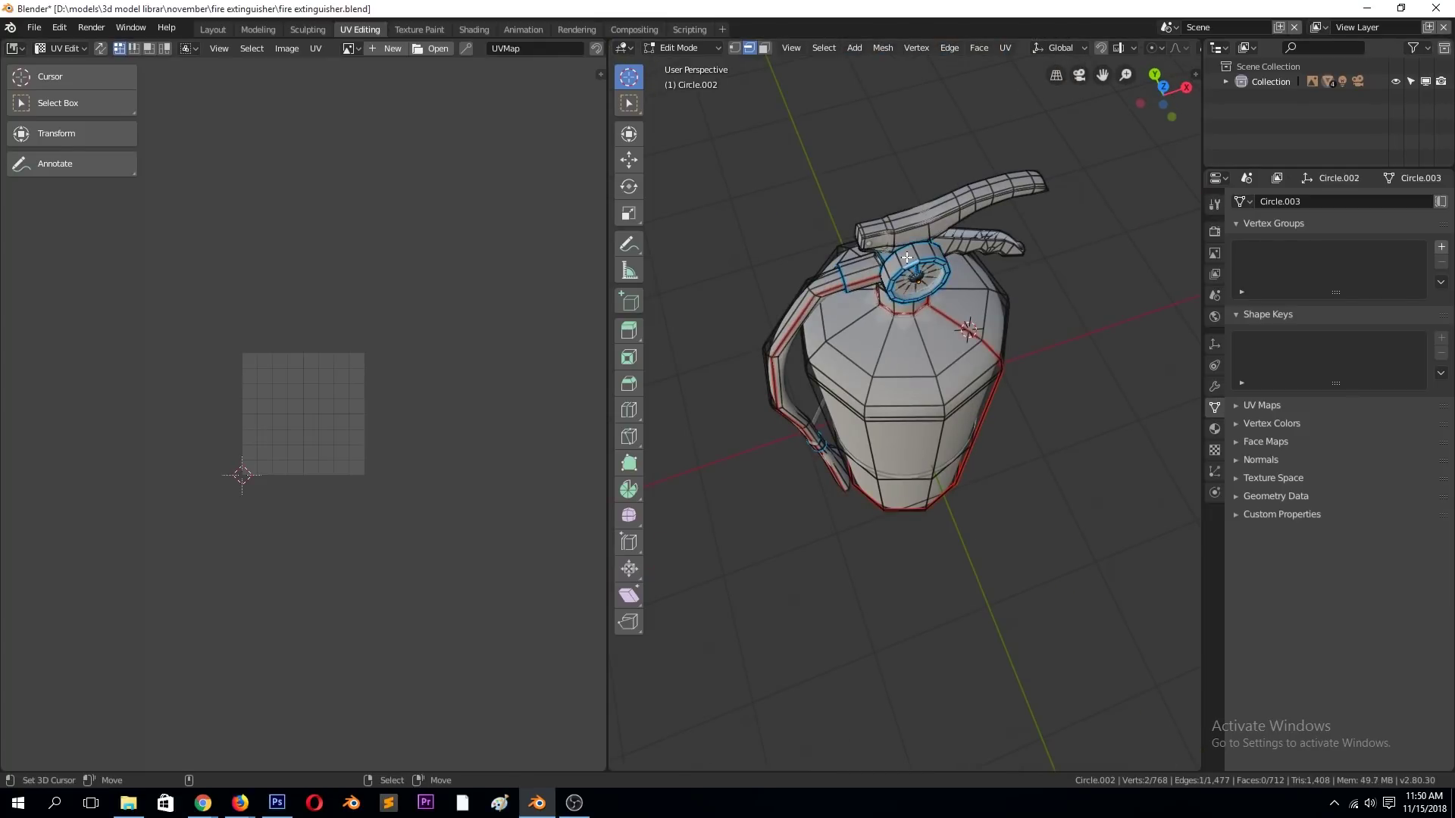
- Isolate the nozzle geometry and frame it in a side view
{"action": "key", "text": "l"}
{"action": "key", "text": "shift+h"}
{"action": "key", "text": "KP_Decimal"}
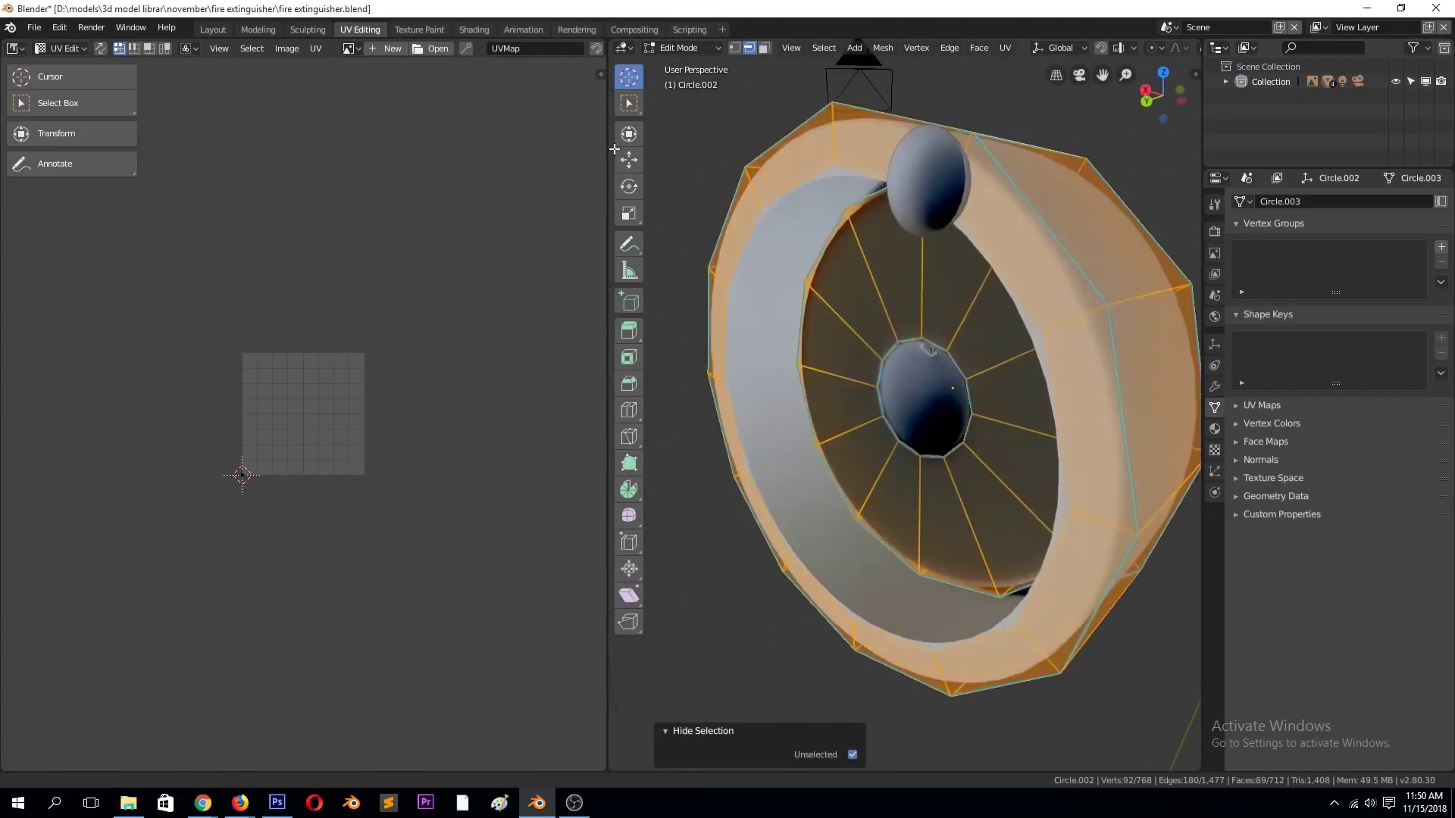
{"action": "key", "text": "KP_3"}
{"action": "left_click", "coordinate": [896, 367], "text": "alt"}
{"action": "scroll", "coordinate": [895, 368], "scroll_direction": "up", "scroll_amount": 2}
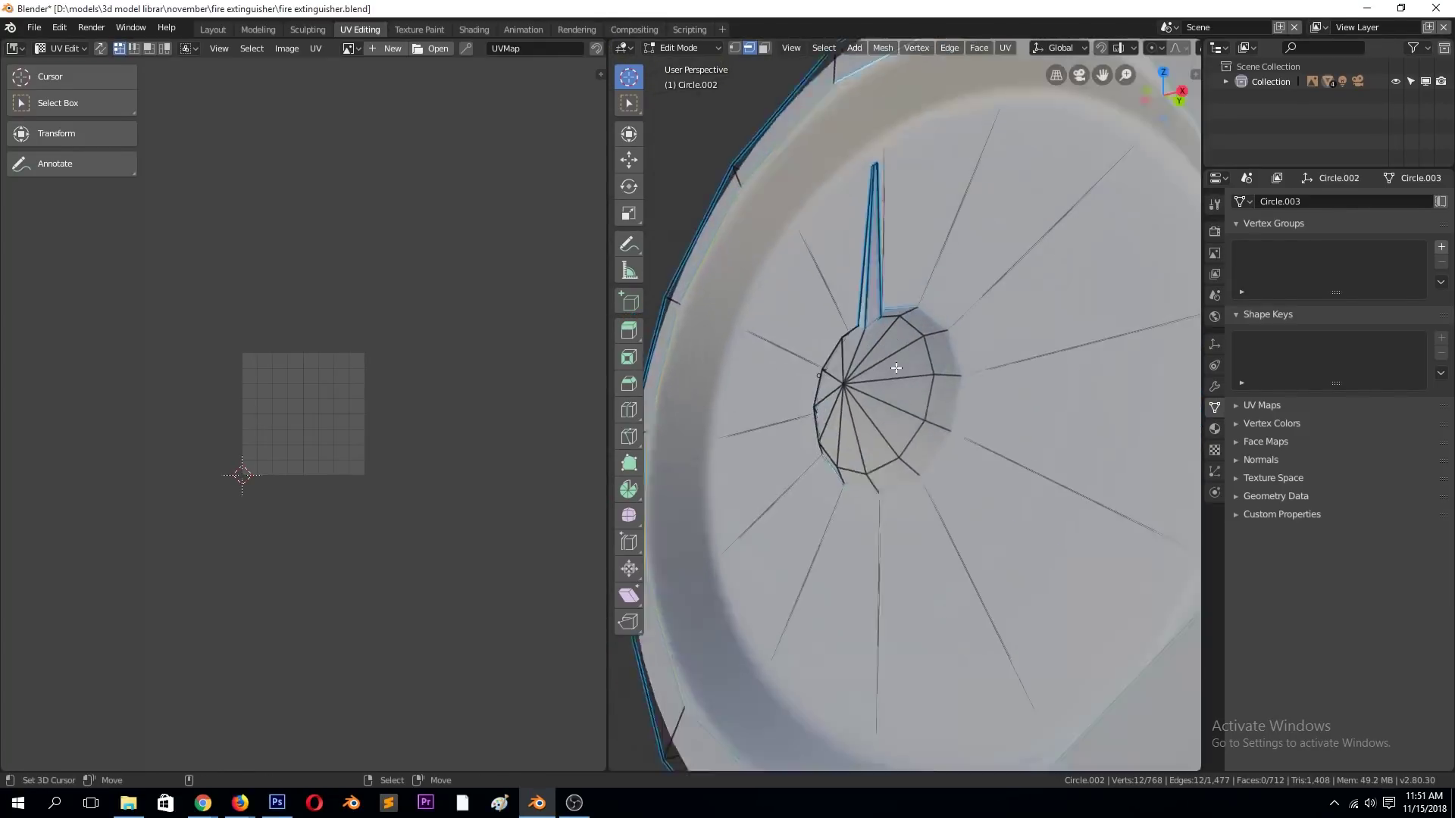
{"action": "middle_click_drag", "start_coordinate": [896, 367], "coordinate": [934, 316]}
- Unwrap the whole nozzle mesh
{"action": "key", "text": "a"}
{"action": "key", "text": "u"}
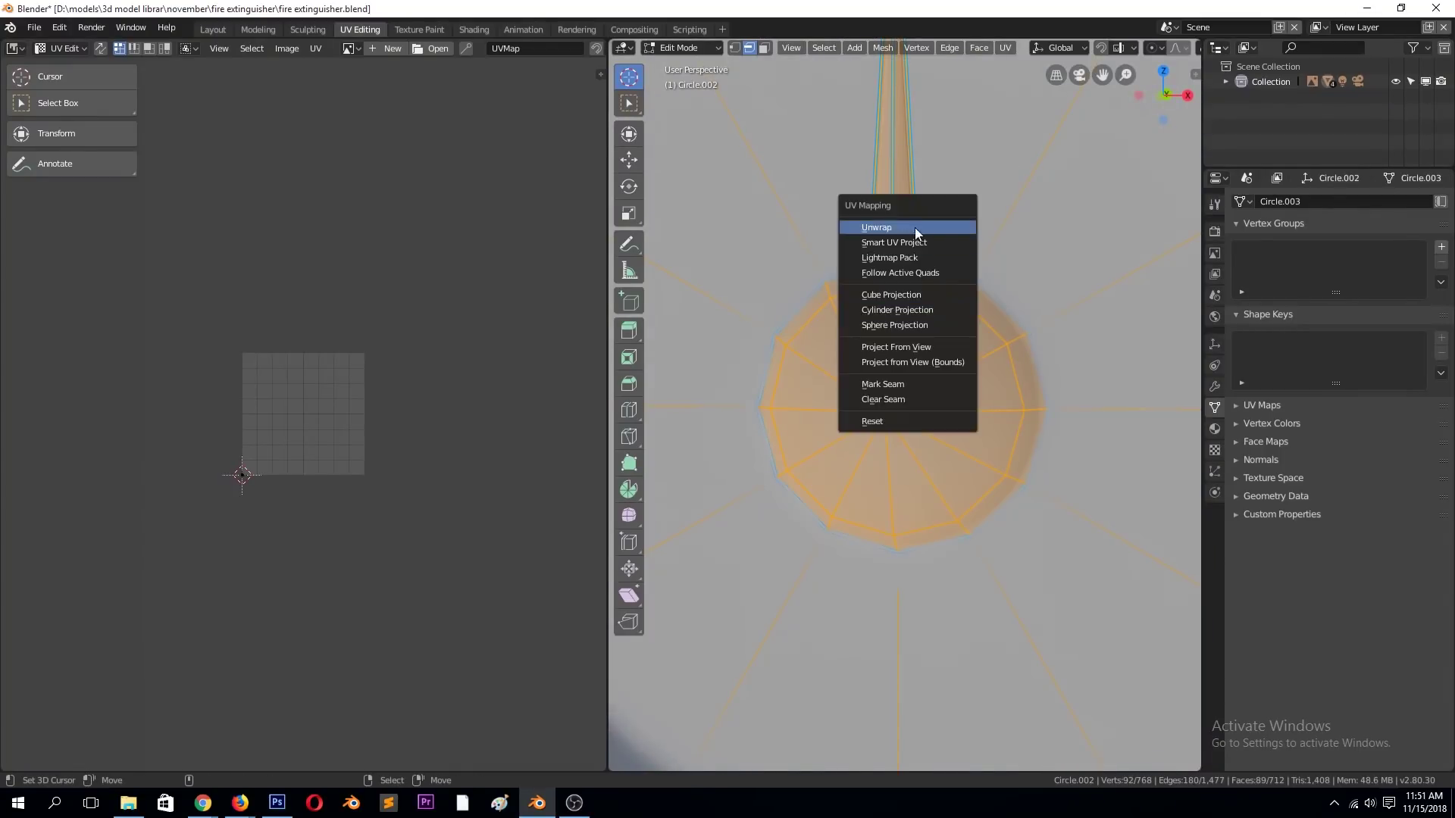
{"action": "left_click", "coordinate": [915, 227]}
{"action": "left_click", "coordinate": [897, 245]}
- Mark the gauge needle edge as a seam and re-unwrap the mesh
{"action": "mouse_move", "coordinate": [897, 245]}
{"action": "middle_mouse_down"}
{"action": "mouse_move", "coordinate": [993, 232]}
{"action": "mouse_move", "coordinate": [932, 354]}
{"action": "middle_mouse_up"}
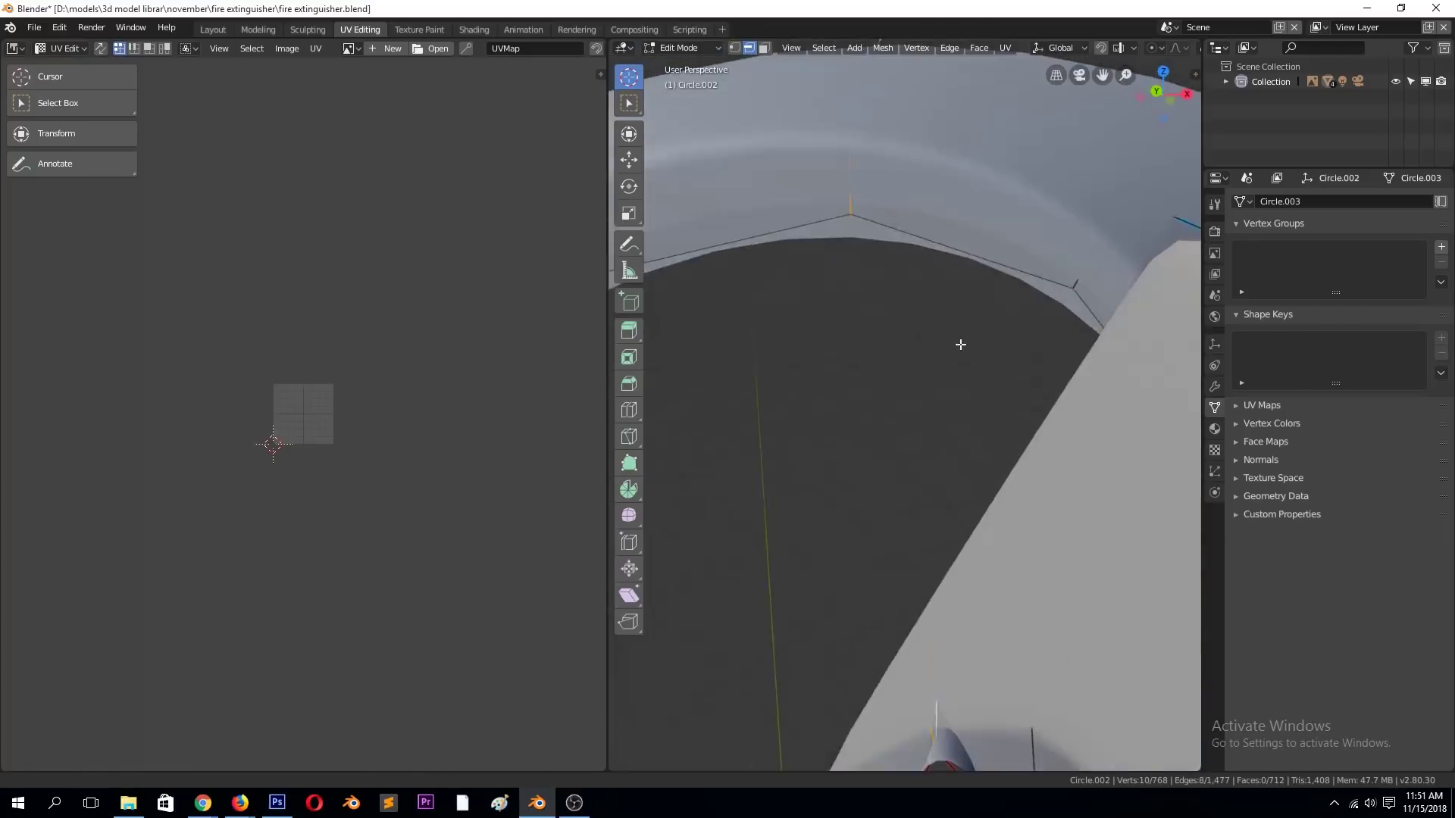
{"action": "left_click", "coordinate": [932, 354], "text": "alt"}
{"action": "key", "text": "ctrl+e"}
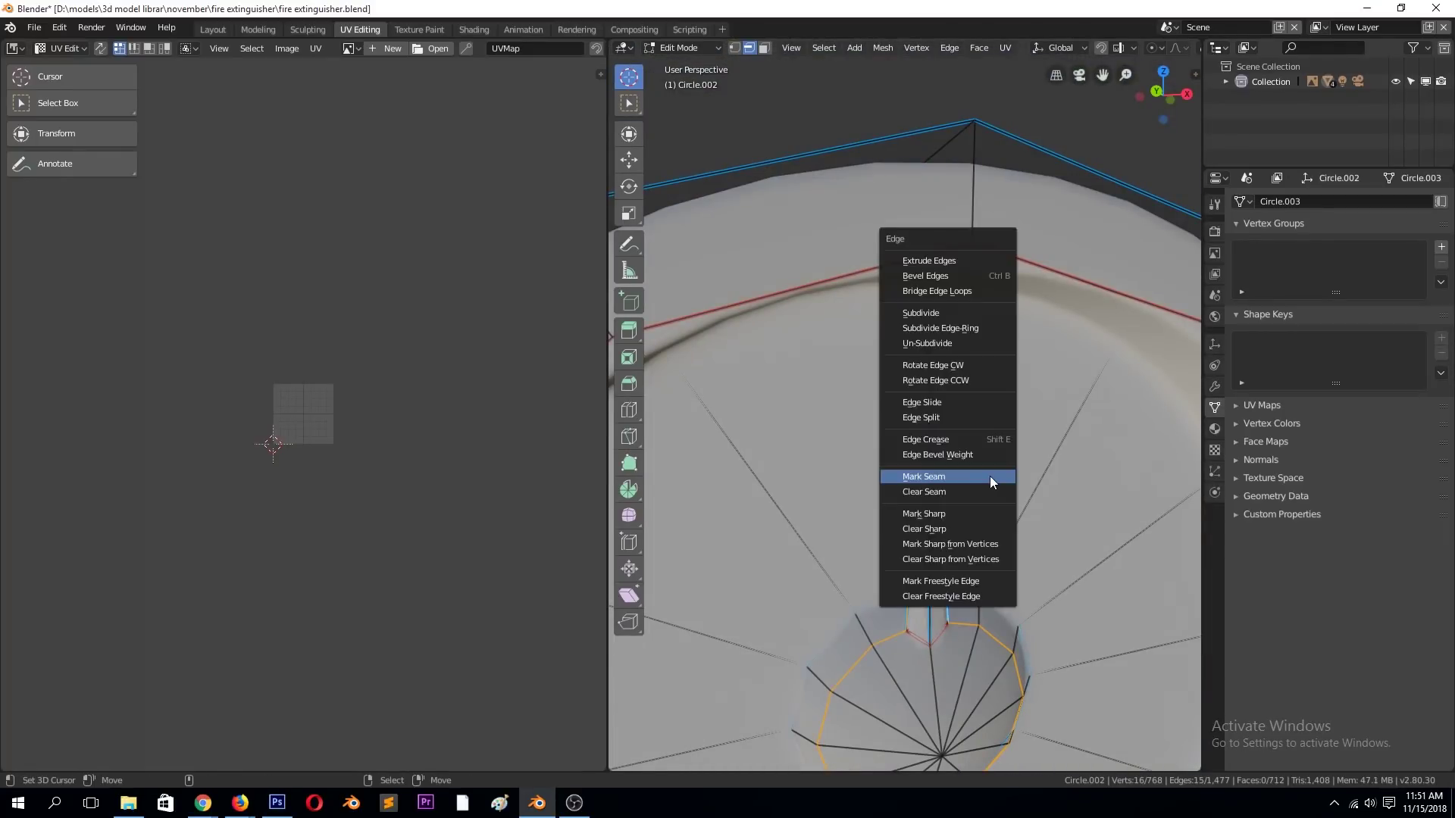
{"action": "left_click", "coordinate": [989, 476]}
{"action": "key", "text": "a"}
{"action": "key", "text": "u"}
{"action": "left_click", "coordinate": [912, 516]}
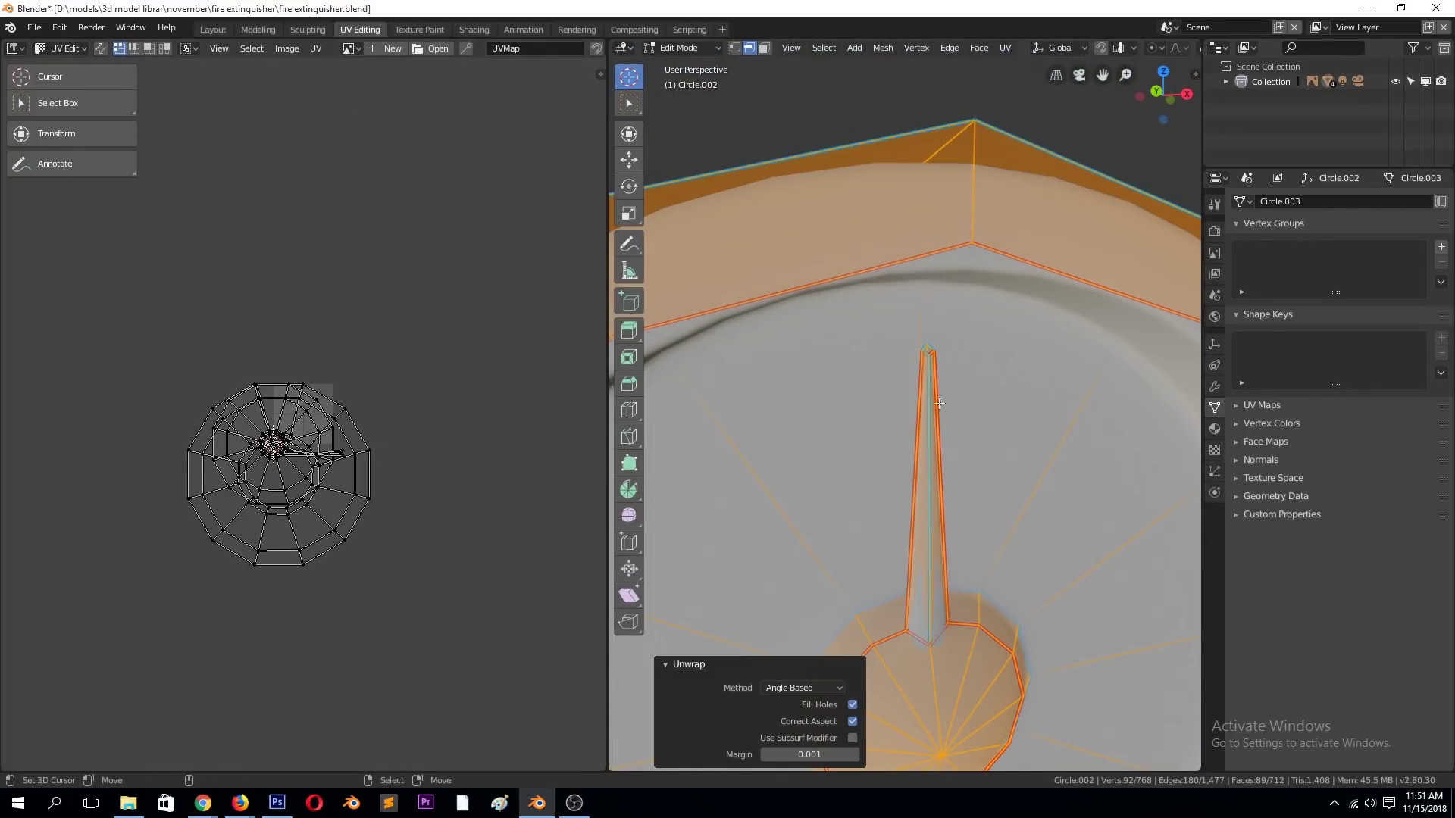
{"action": "key", "text": "u"}
{"action": "left_click", "coordinate": [942, 402]}
- Pack the UV islands into the tile and reselect the head mesh
{"action": "scroll", "coordinate": [288, 486], "scroll_direction": "up", "scroll_amount": 5}
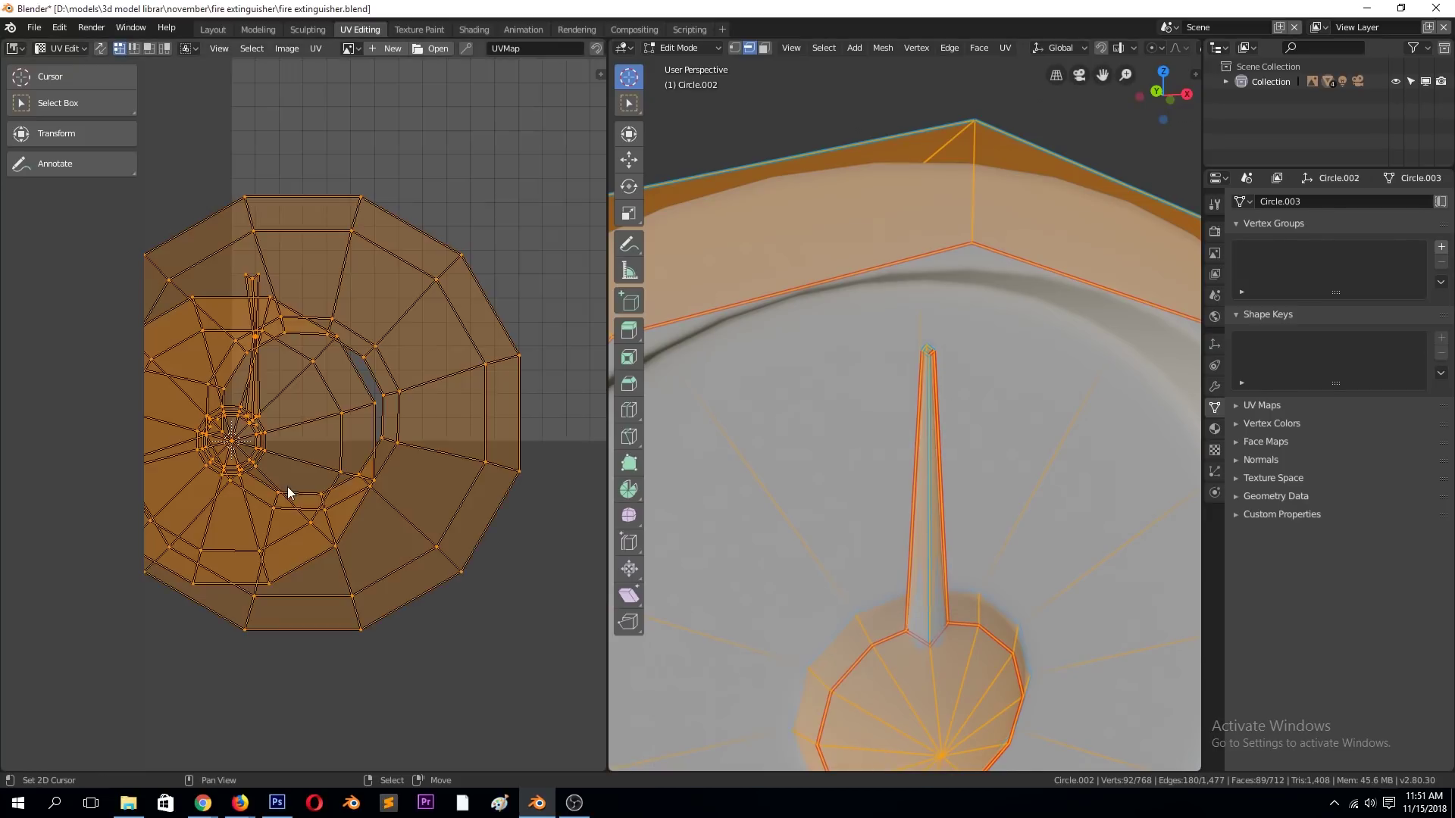
{"action": "left_click", "coordinate": [316, 48]}
{"action": "left_click", "coordinate": [353, 191]}
{"action": "scroll", "coordinate": [394, 306], "scroll_direction": "down", "scroll_amount": 3}
{"action": "left_click", "coordinate": [393, 306]}
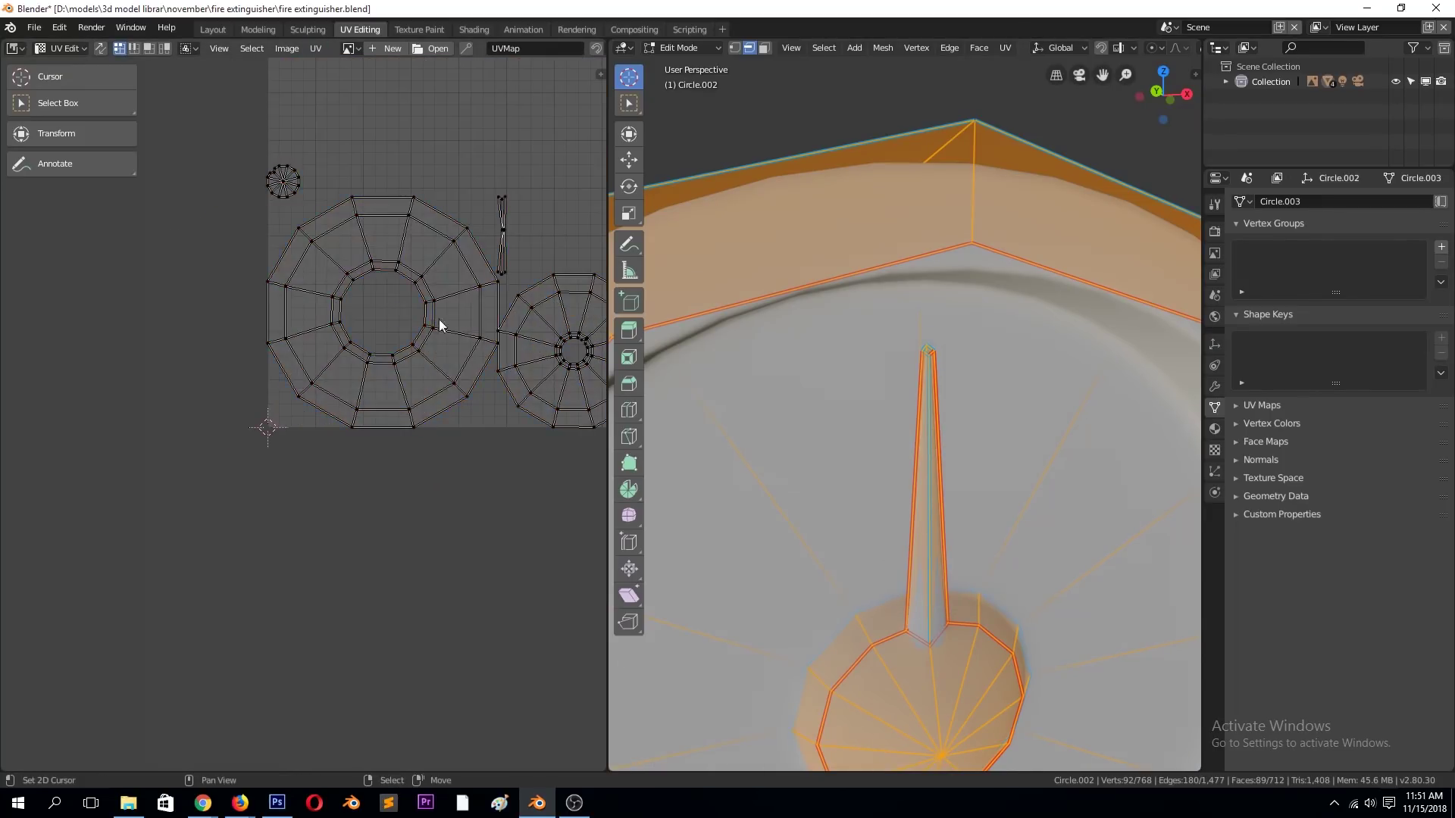
{"action": "scroll", "coordinate": [838, 399], "scroll_direction": "down", "scroll_amount": 5}
{"action": "key", "text": "alt+a"}
{"action": "key", "text": "a"}
{"action": "scroll", "coordinate": [825, 311], "scroll_direction": "up", "scroll_amount": 2}
{"action": "left_click", "coordinate": [824, 311]}
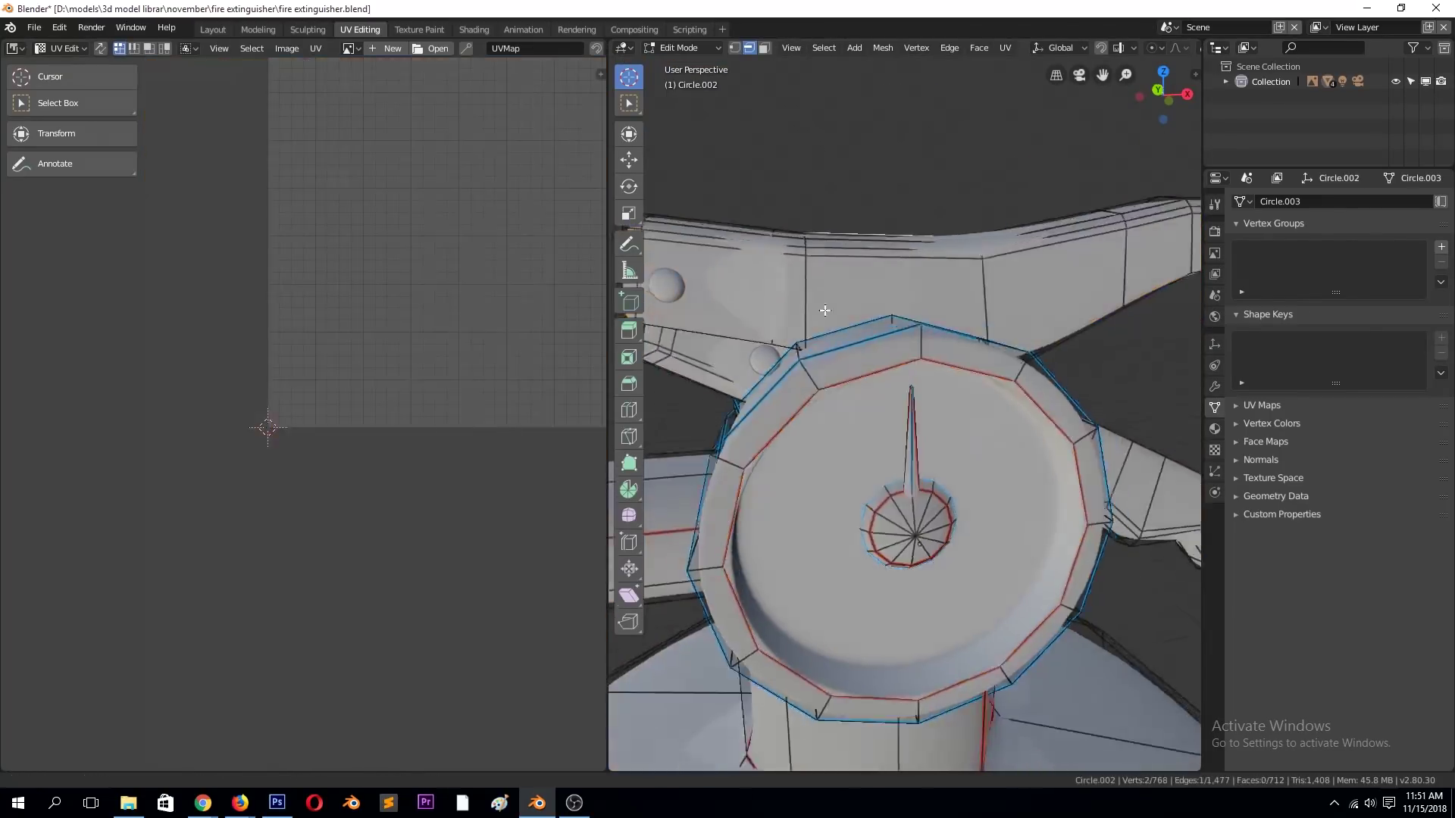
{"action": "middle_click_drag", "start_coordinate": [824, 311], "coordinate": [682, 424]}
- Unwrap the whole extinguisher mesh and pack its UV islands into the tile
{"action": "key", "text": "Tab"}
{"action": "left_click", "coordinate": [782, 379]}
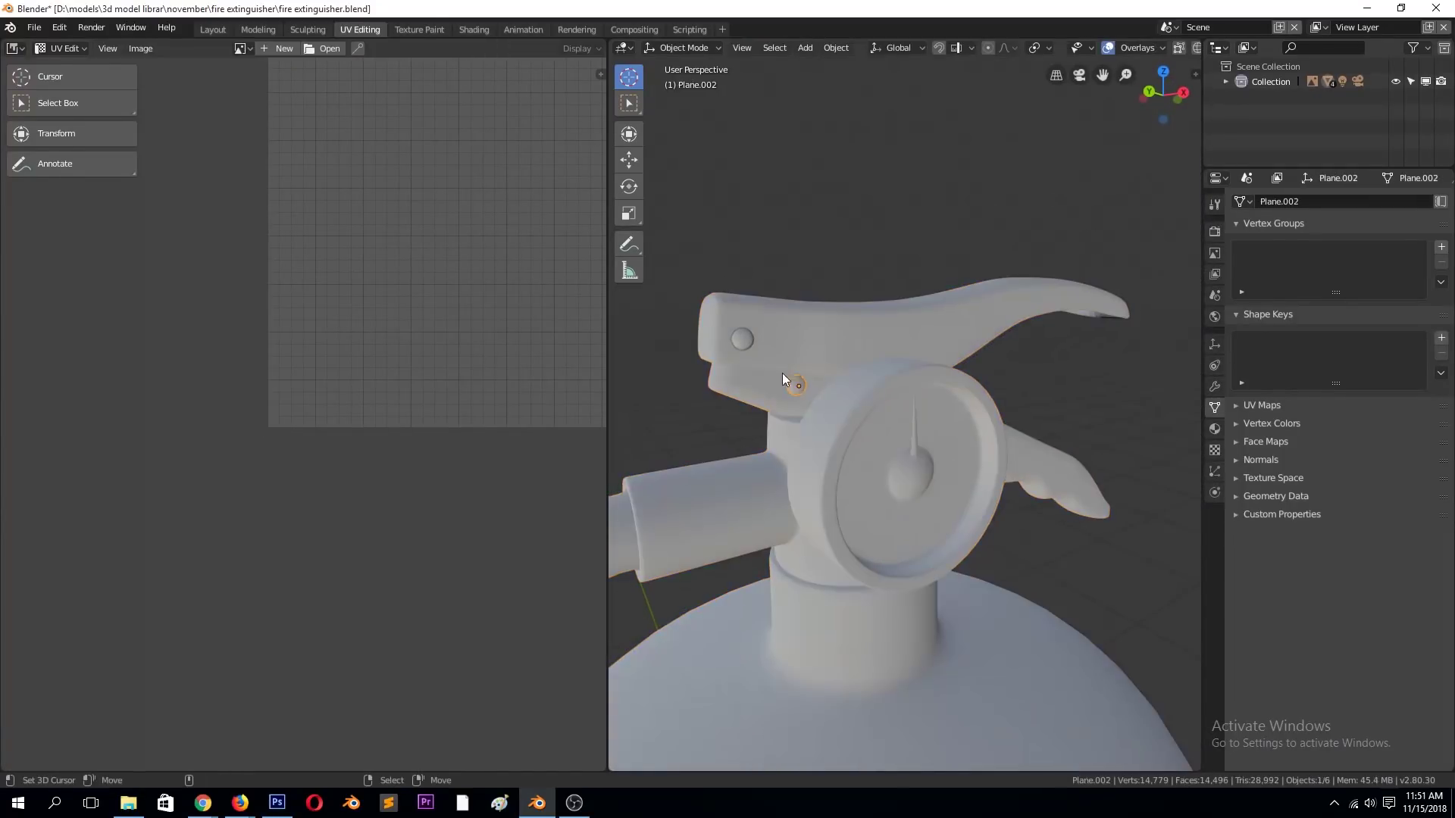
{"action": "key", "text": "Tab"}
{"action": "key", "text": "u"}
{"action": "key", "text": "Return"}
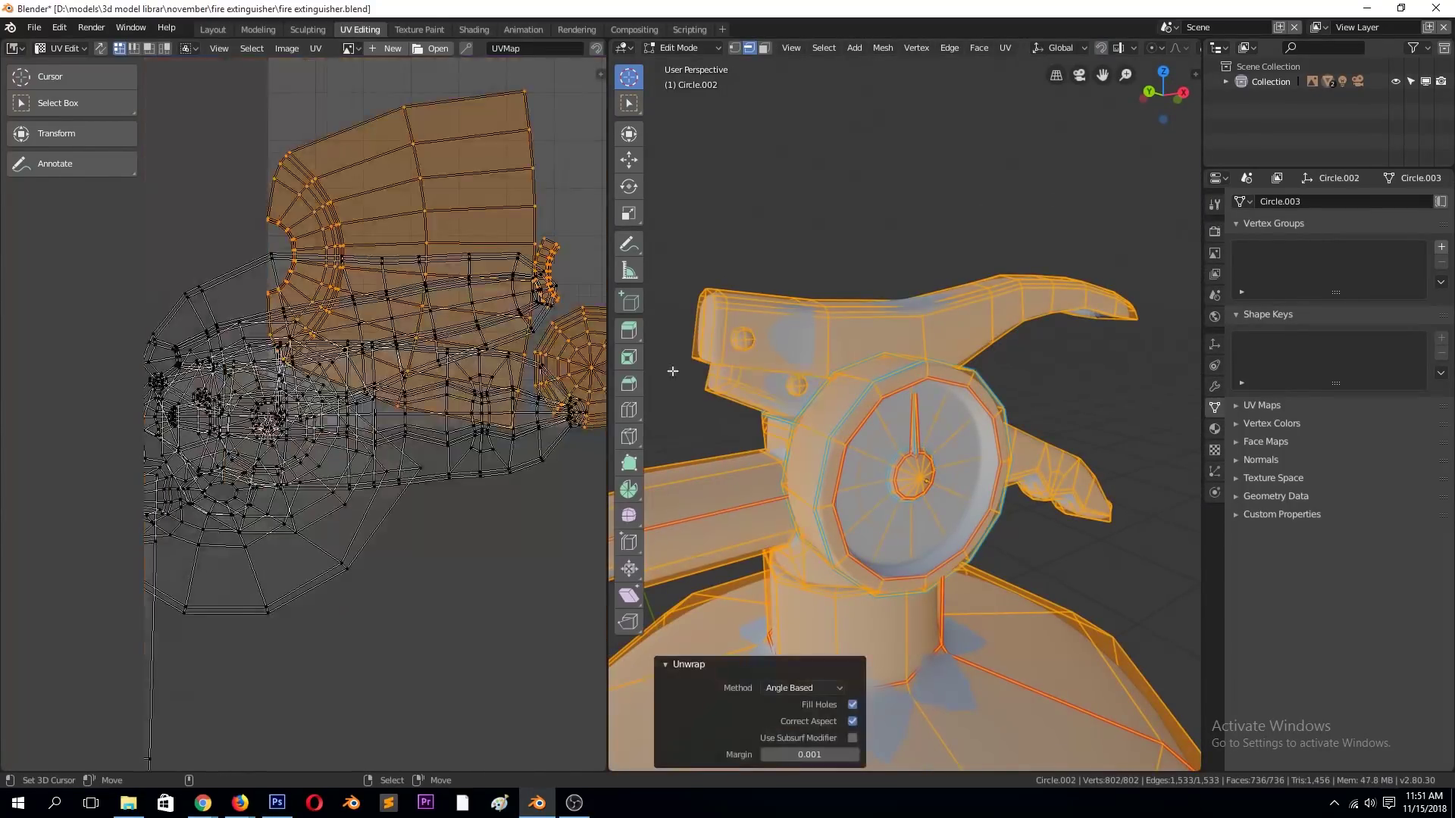
{"action": "scroll", "coordinate": [434, 414], "scroll_direction": "down", "scroll_amount": 2}
{"action": "left_click", "coordinate": [316, 48]}
{"action": "left_click", "coordinate": [383, 194]}
{"action": "scroll", "coordinate": [348, 340], "scroll_direction": "up", "scroll_amount": 3}
{"action": "scroll", "coordinate": [349, 340], "scroll_direction": "up", "scroll_amount": 1}
{"action": "scroll", "coordinate": [435, 371], "scroll_direction": "up", "scroll_amount": 3}
{"action": "scroll", "coordinate": [763, 437], "scroll_direction": "down", "scroll_amount": 4}
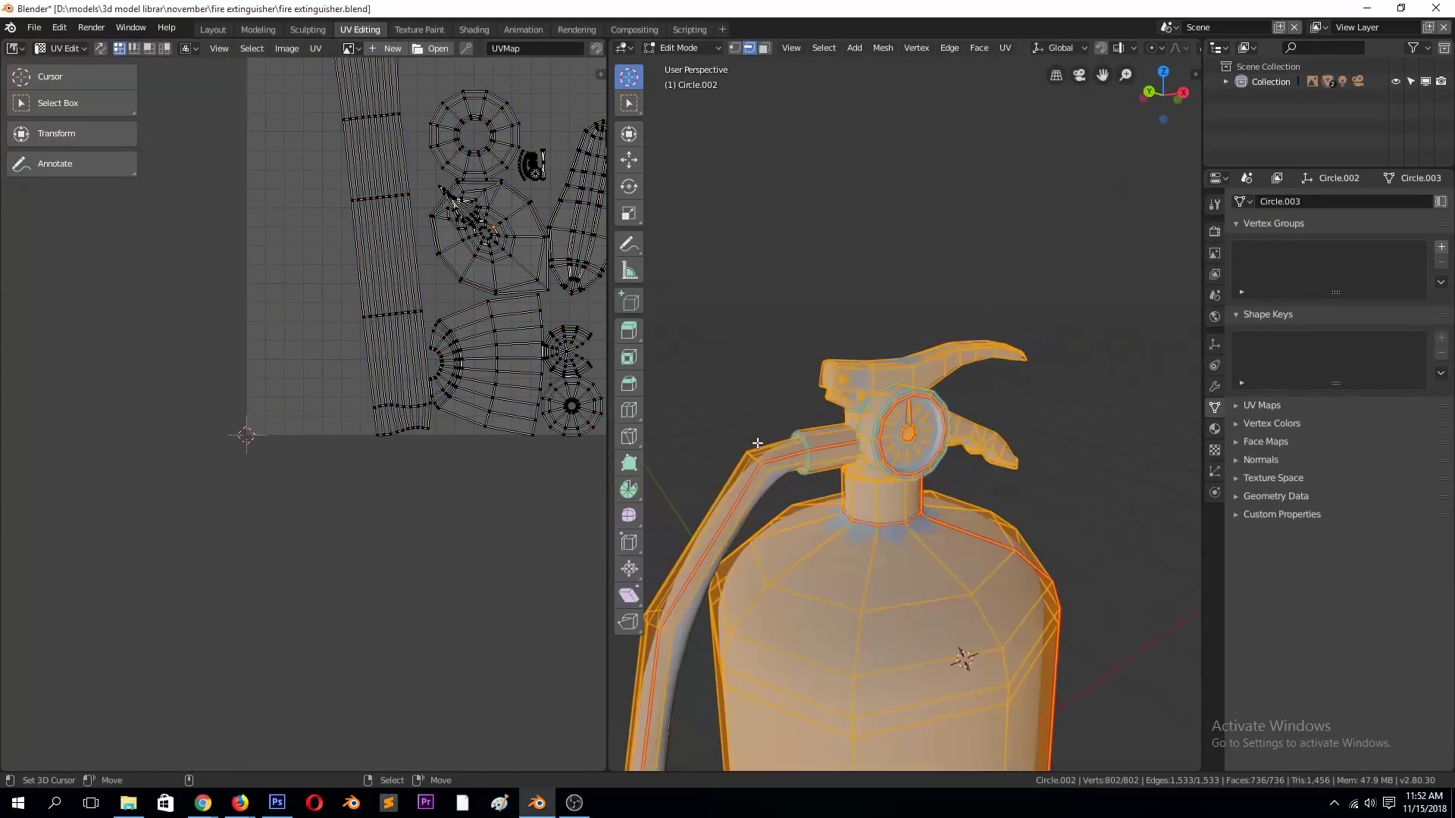
- Isolate the neck fitting by selecting its seam-delimited linked faces and hiding the rest
{"action": "key", "text": "alt+a"}
{"action": "key", "text": "3"}
{"action": "left_click", "coordinate": [819, 438]}
{"action": "key", "text": "ctrl+l"}
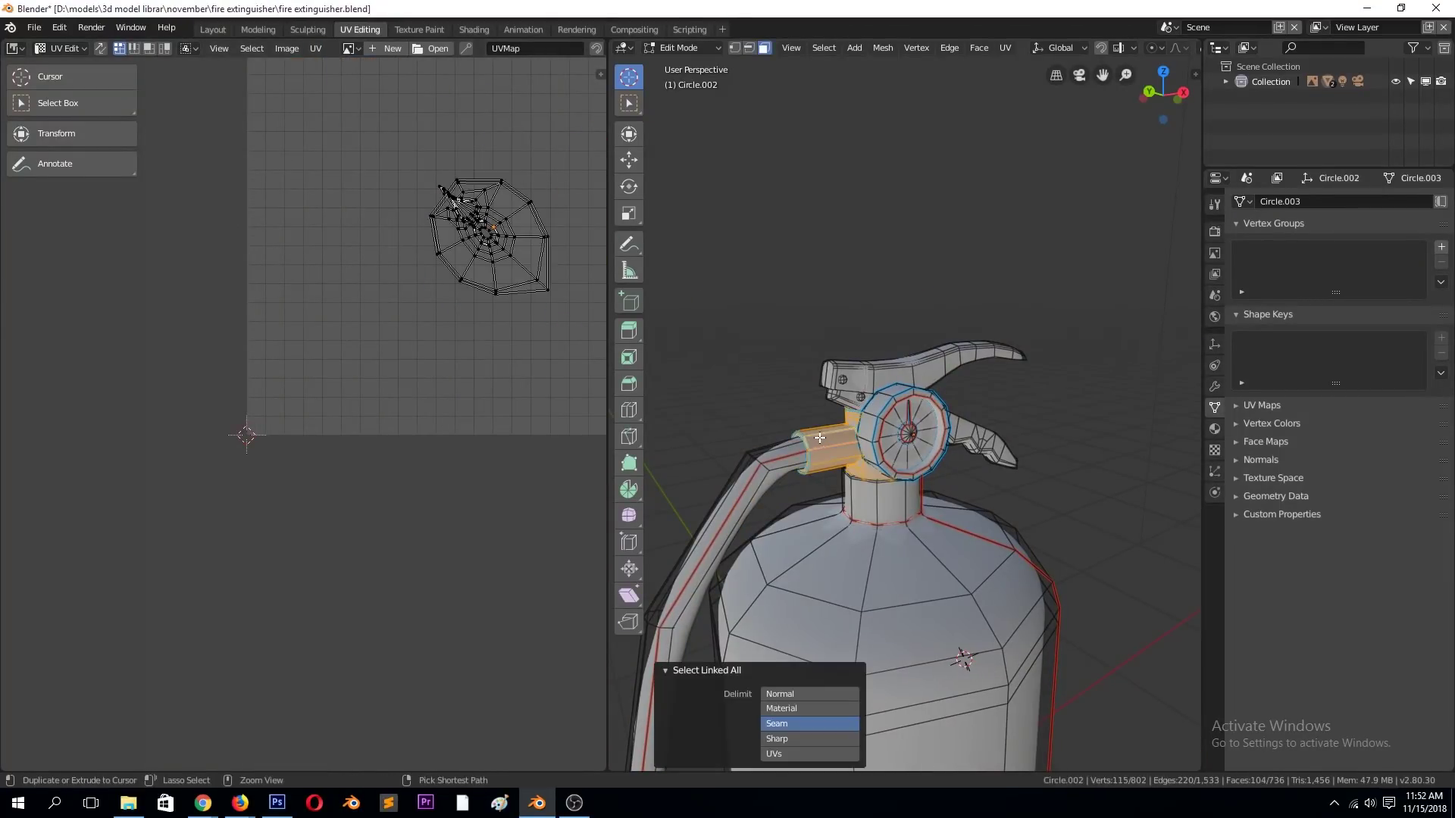
{"action": "key", "text": "shift+h"}
{"action": "scroll", "coordinate": [810, 488], "scroll_direction": "up", "scroll_amount": 3}
{"action": "key", "text": "2"}
{"action": "left_click", "coordinate": [838, 501]}
- Hide the Bevel and Subsurf modifiers in the viewport
{"action": "left_click", "coordinate": [1216, 387]}
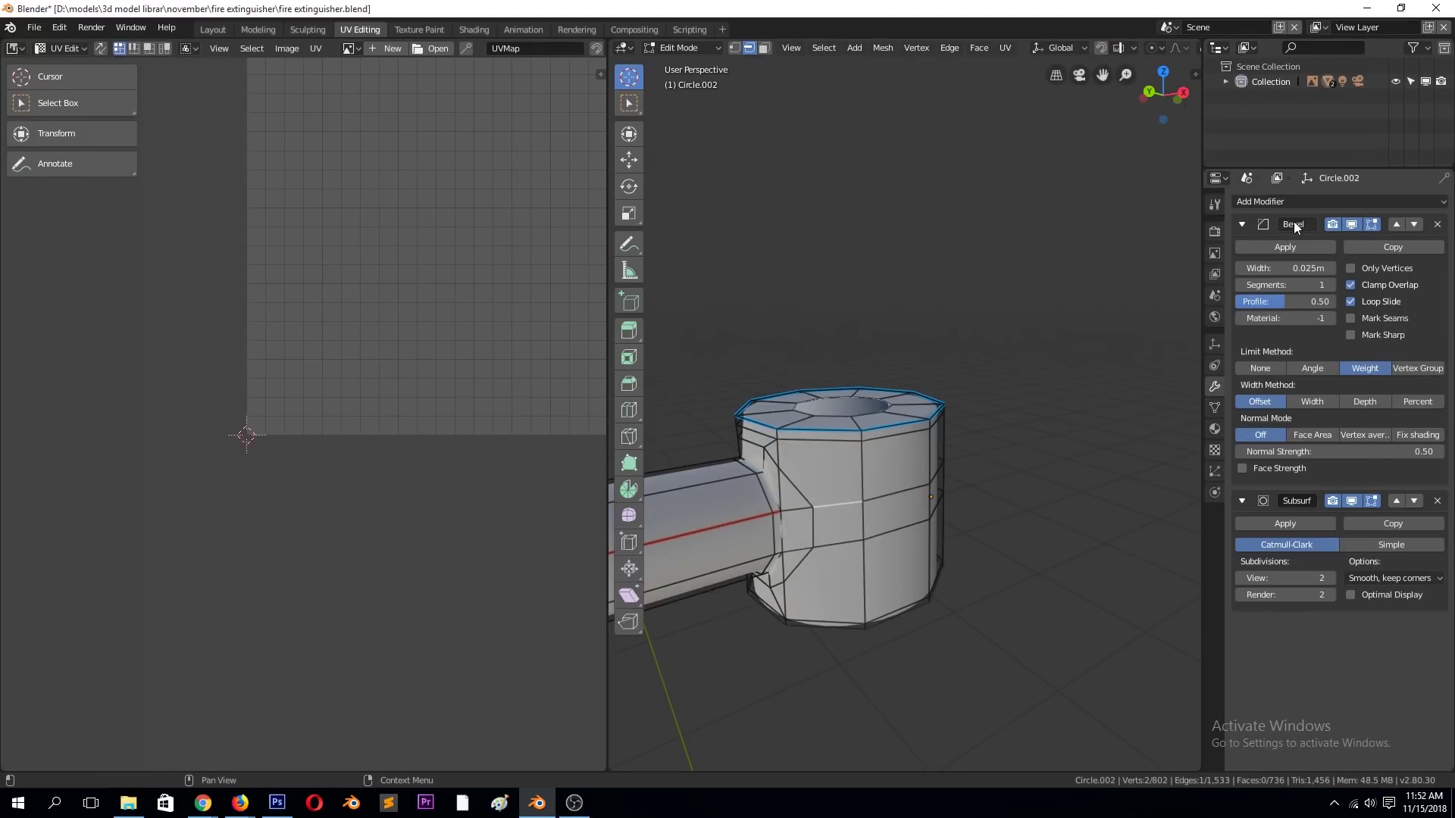
{"action": "left_click", "coordinate": [1241, 224]}
{"action": "left_click", "coordinate": [1241, 251]}
{"action": "left_click", "coordinate": [1335, 251]}
{"action": "left_click", "coordinate": [1351, 224]}
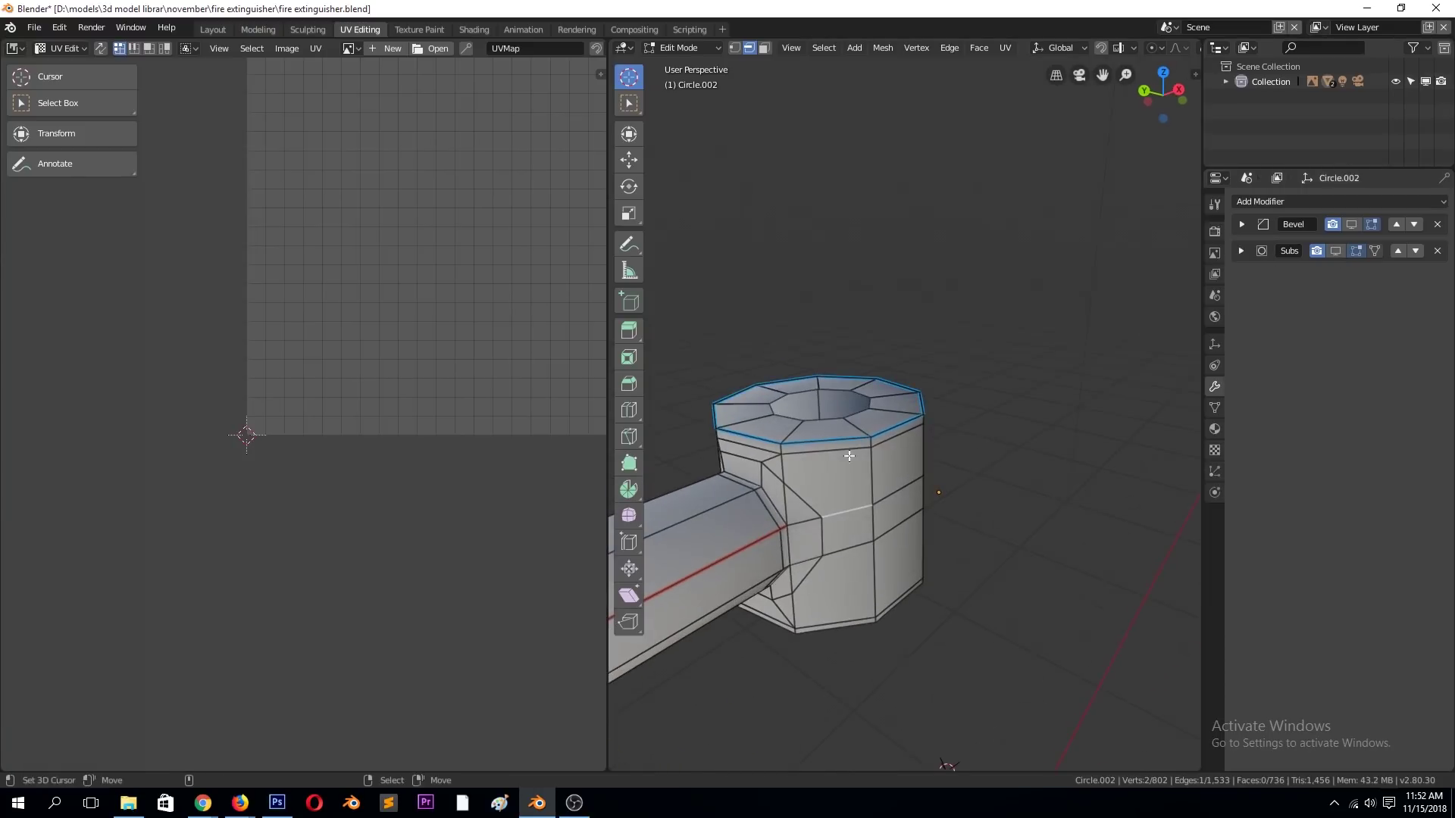
- Mark a vertical edge on the neck fitting's side as a seam
{"action": "mouse_move", "coordinate": [773, 515]}
{"action": "middle_mouse_down"}
{"action": "mouse_move", "coordinate": [949, 422]}
{"action": "mouse_move", "coordinate": [780, 514]}
{"action": "middle_mouse_up"}
{"action": "left_click", "coordinate": [1022, 432], "text": "alt"}
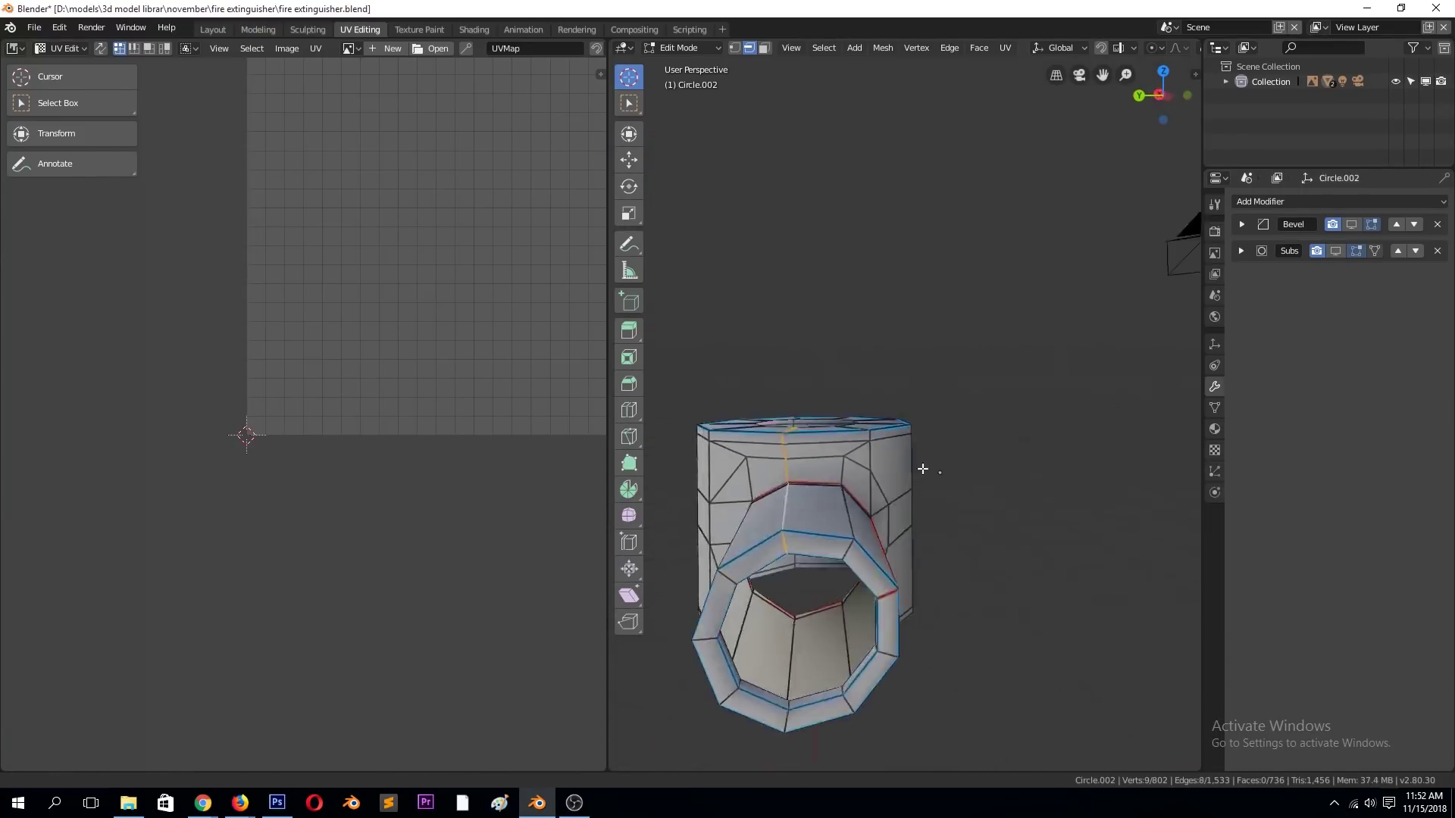
{"action": "middle_click_drag", "start_coordinate": [762, 509], "coordinate": [755, 517]}
{"action": "left_click", "coordinate": [755, 516], "text": "alt"}
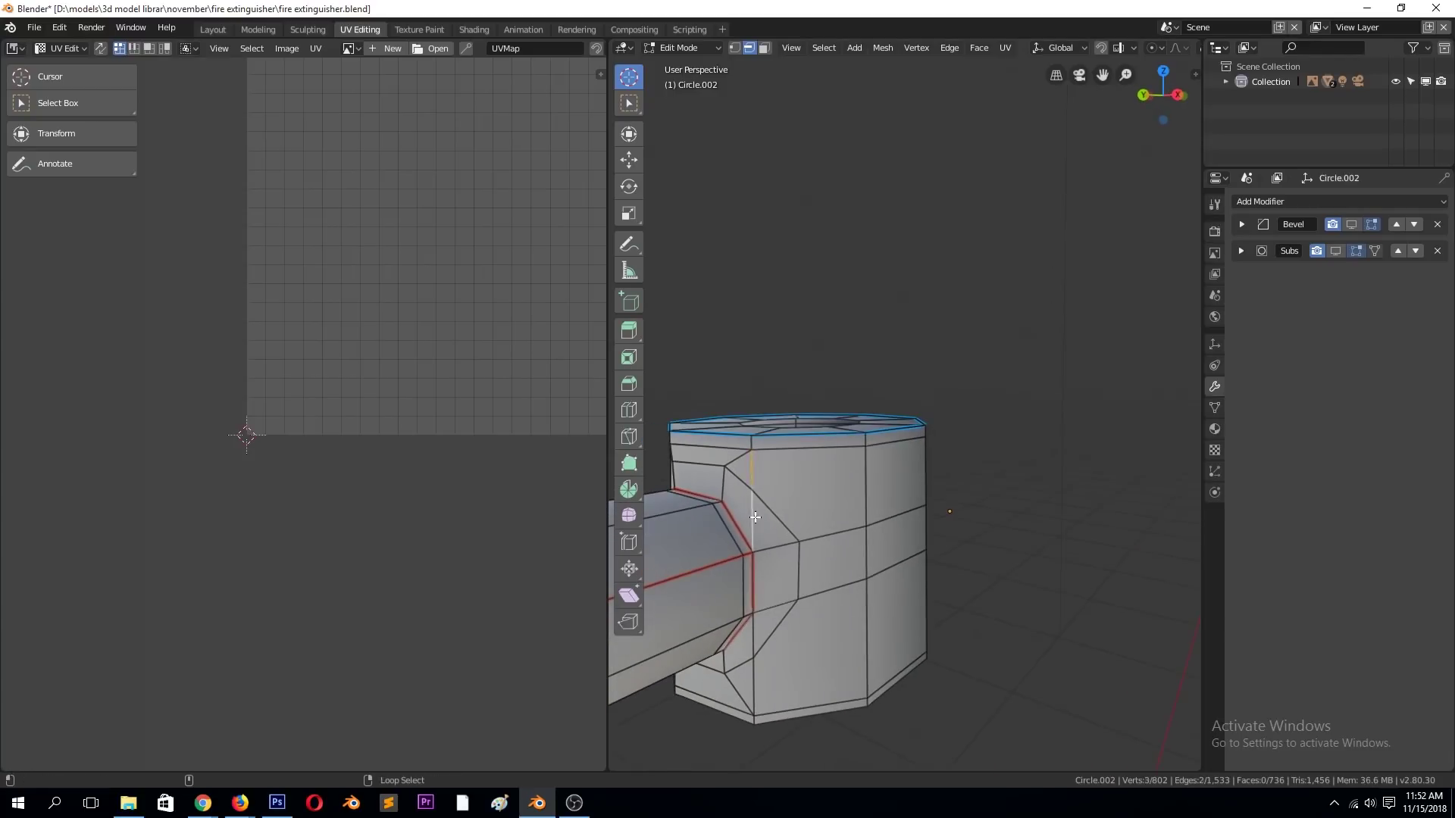
{"action": "mouse_move", "coordinate": [752, 637]}
{"action": "middle_mouse_down"}
{"action": "mouse_move", "coordinate": [832, 485]}
{"action": "mouse_move", "coordinate": [910, 459]}
{"action": "middle_mouse_up"}
{"action": "key", "text": "ctrl+e"}
{"action": "left_click", "coordinate": [832, 477]}
- Select the linked fitting part and unwrap it with the new seam
{"action": "scroll", "coordinate": [890, 485], "scroll_direction": "down", "scroll_amount": 3}
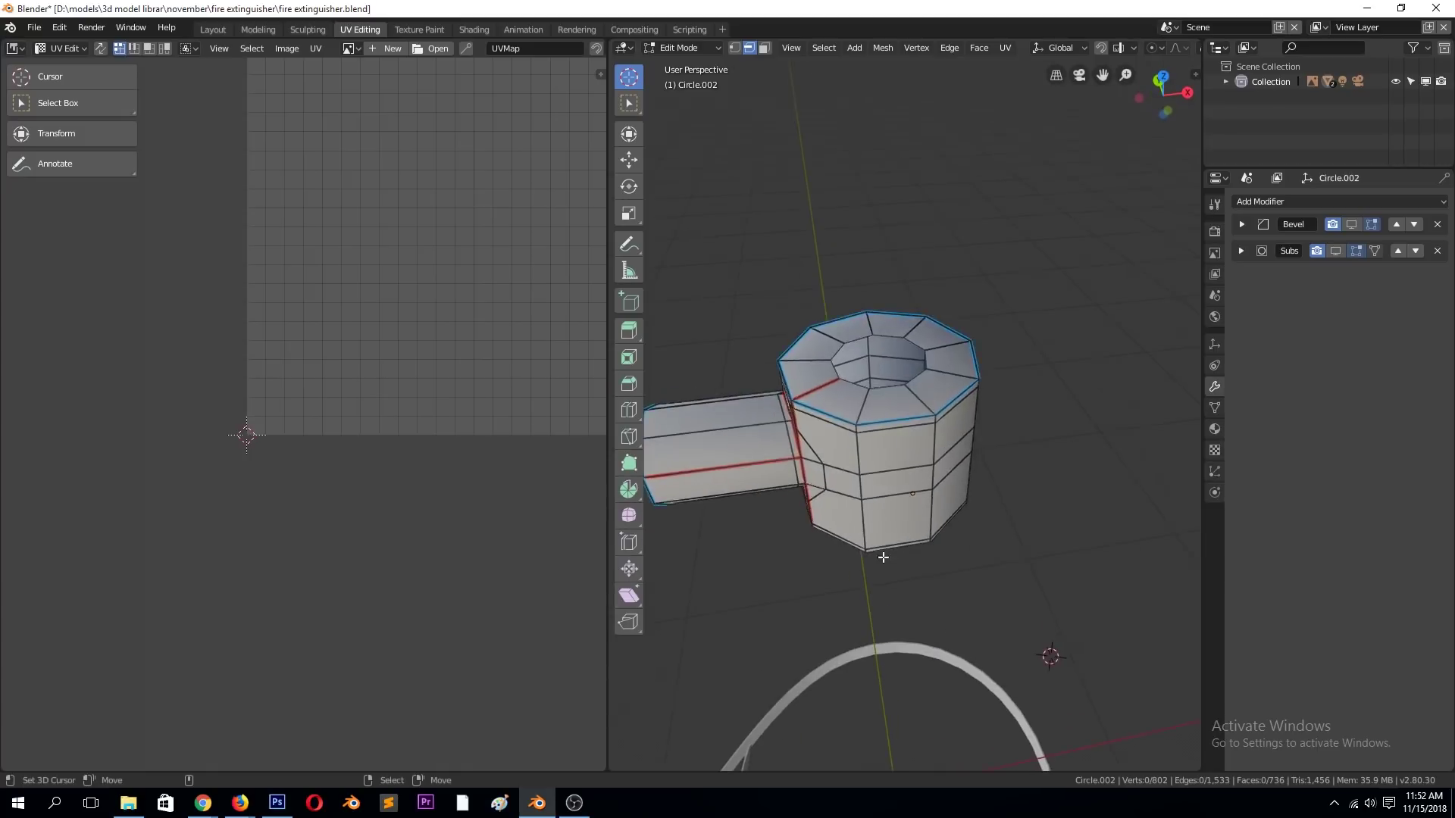
{"action": "key", "text": "l"}
{"action": "key", "text": "u"}
{"action": "left_click", "coordinate": [913, 459]}
- Pack the neck fitting's UV islands into the tile
{"action": "scroll", "coordinate": [410, 457], "scroll_direction": "down", "scroll_amount": 4}
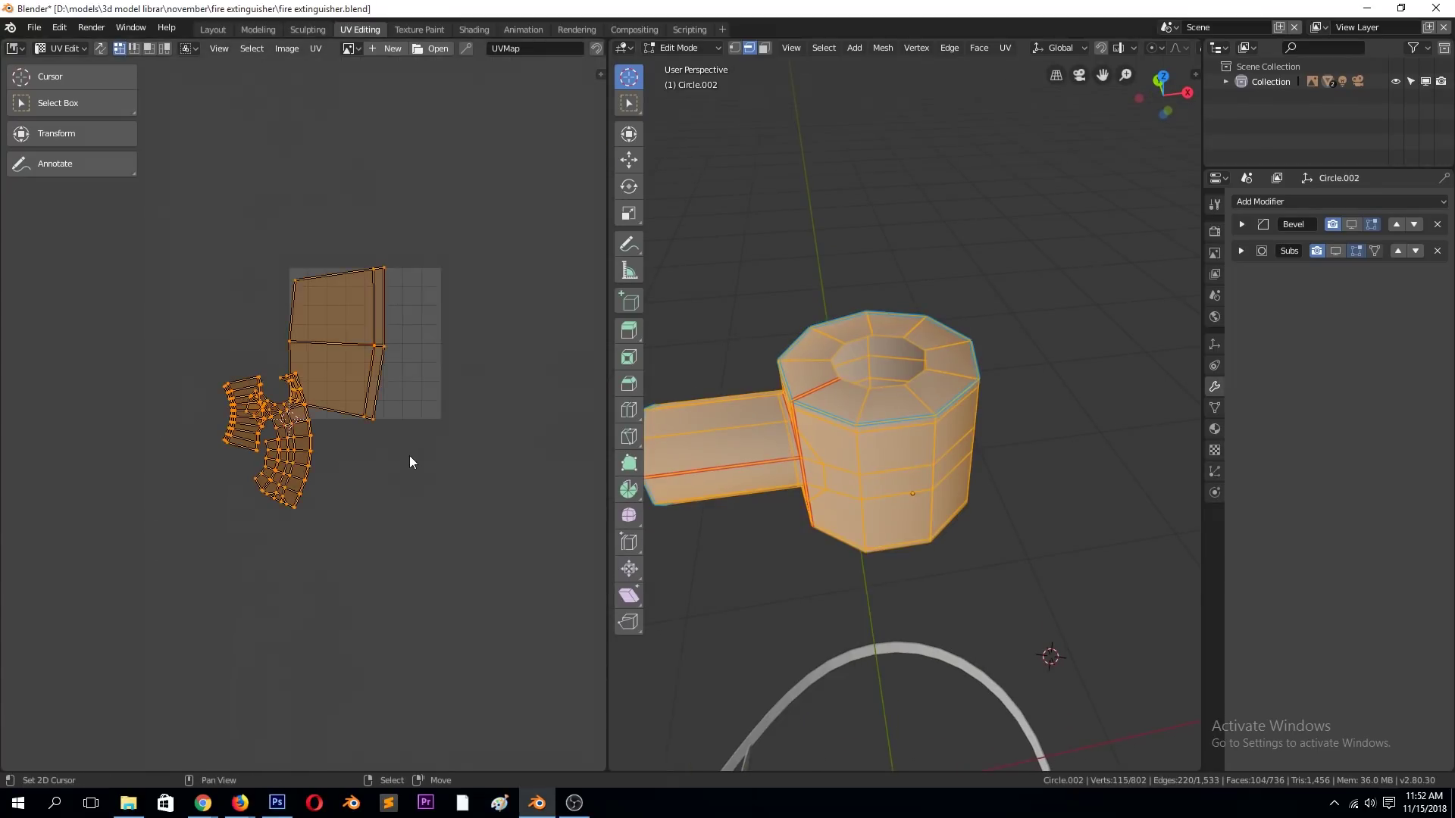
{"action": "left_click", "coordinate": [316, 48]}
{"action": "left_click", "coordinate": [380, 208]}
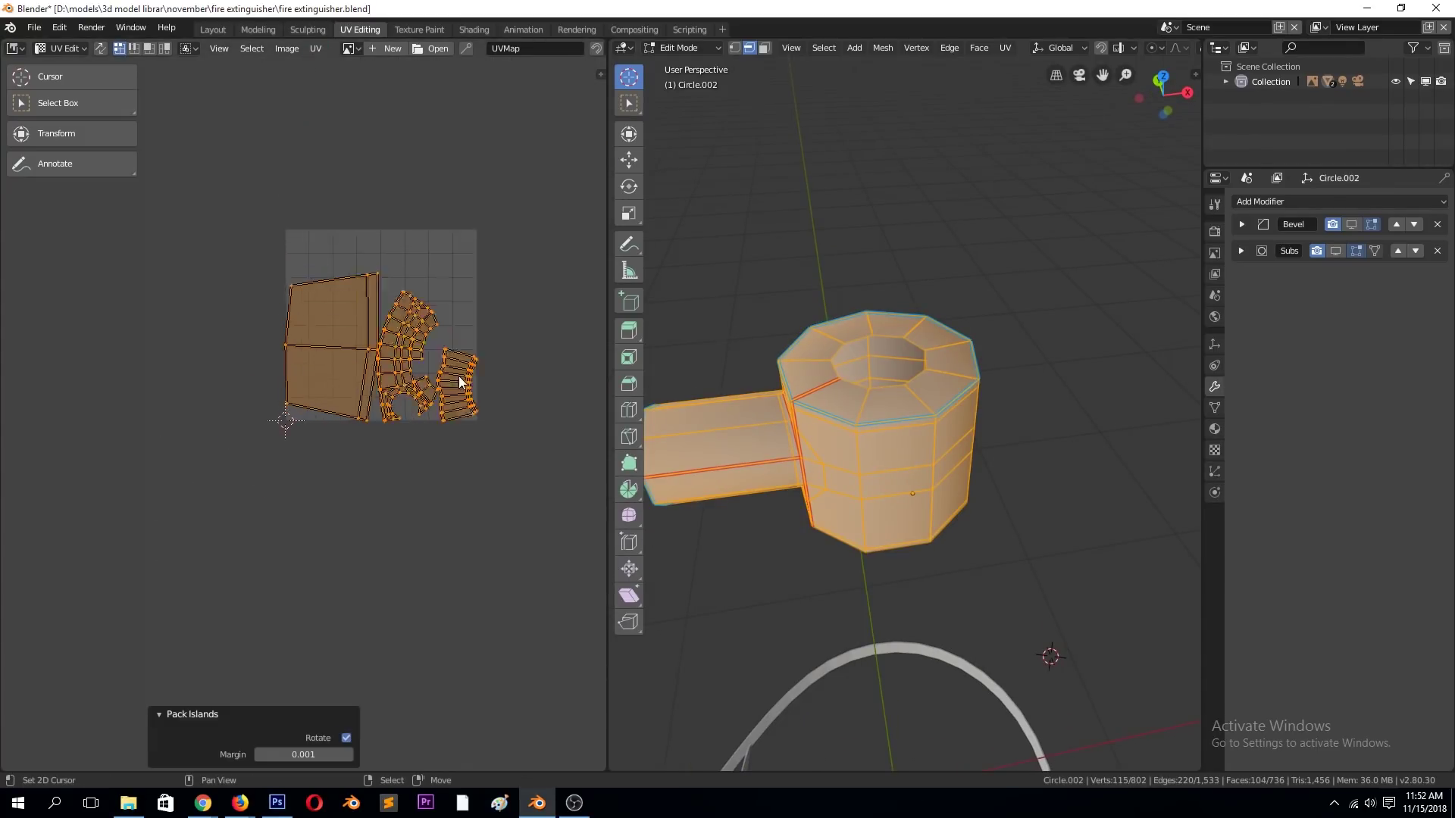
{"action": "scroll", "coordinate": [455, 379], "scroll_direction": "up", "scroll_amount": 2}
- Reveal the hidden mesh, select all of it and frame the UV view
{"action": "key", "text": "alt+a"}
{"action": "scroll", "coordinate": [865, 422], "scroll_direction": "up", "scroll_amount": 4}
{"action": "key", "text": "a"}
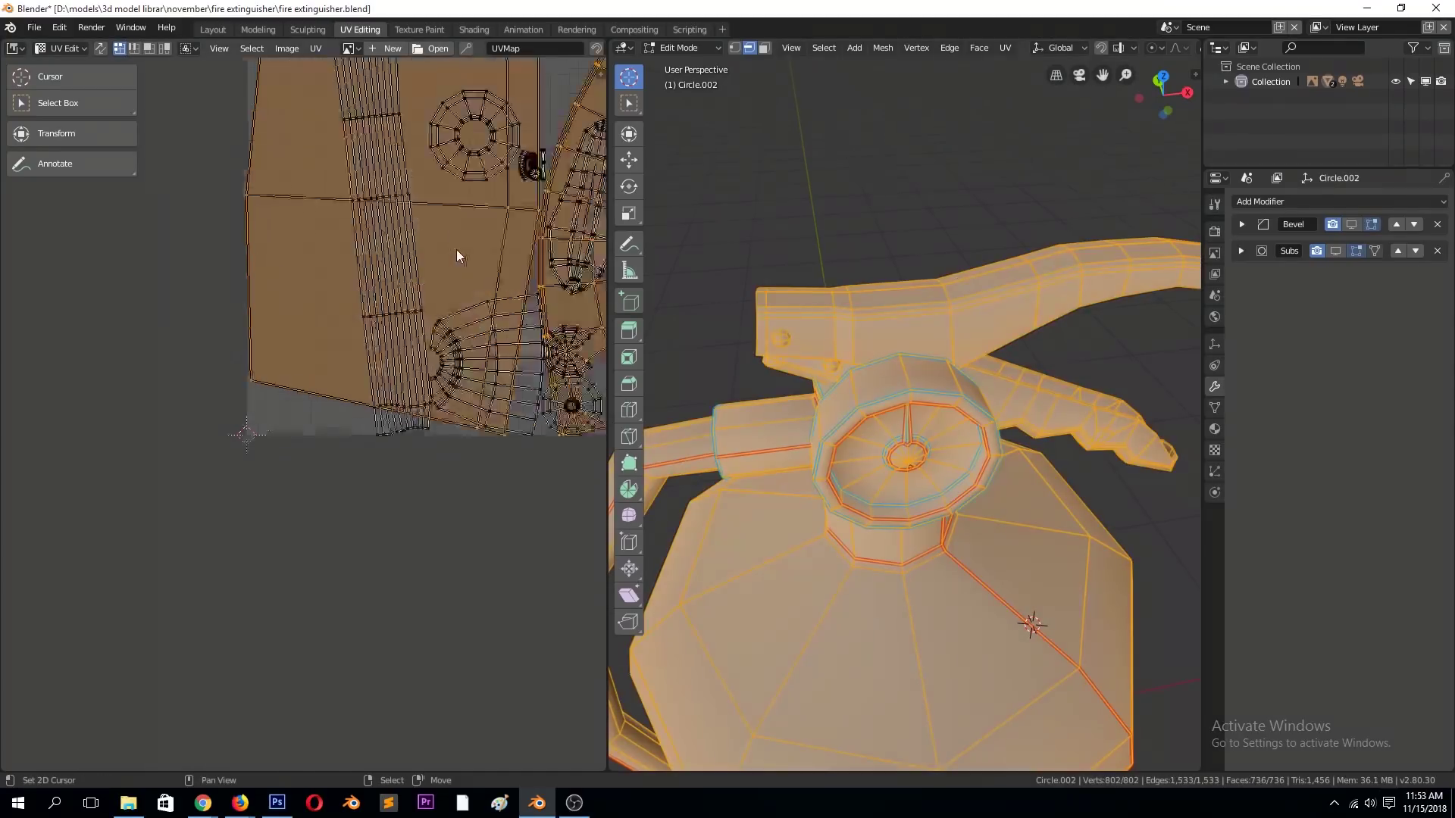
{"action": "key", "text": "KP_Decimal"}
{"action": "scroll", "coordinate": [910, 455], "scroll_direction": "down", "scroll_amount": 6}
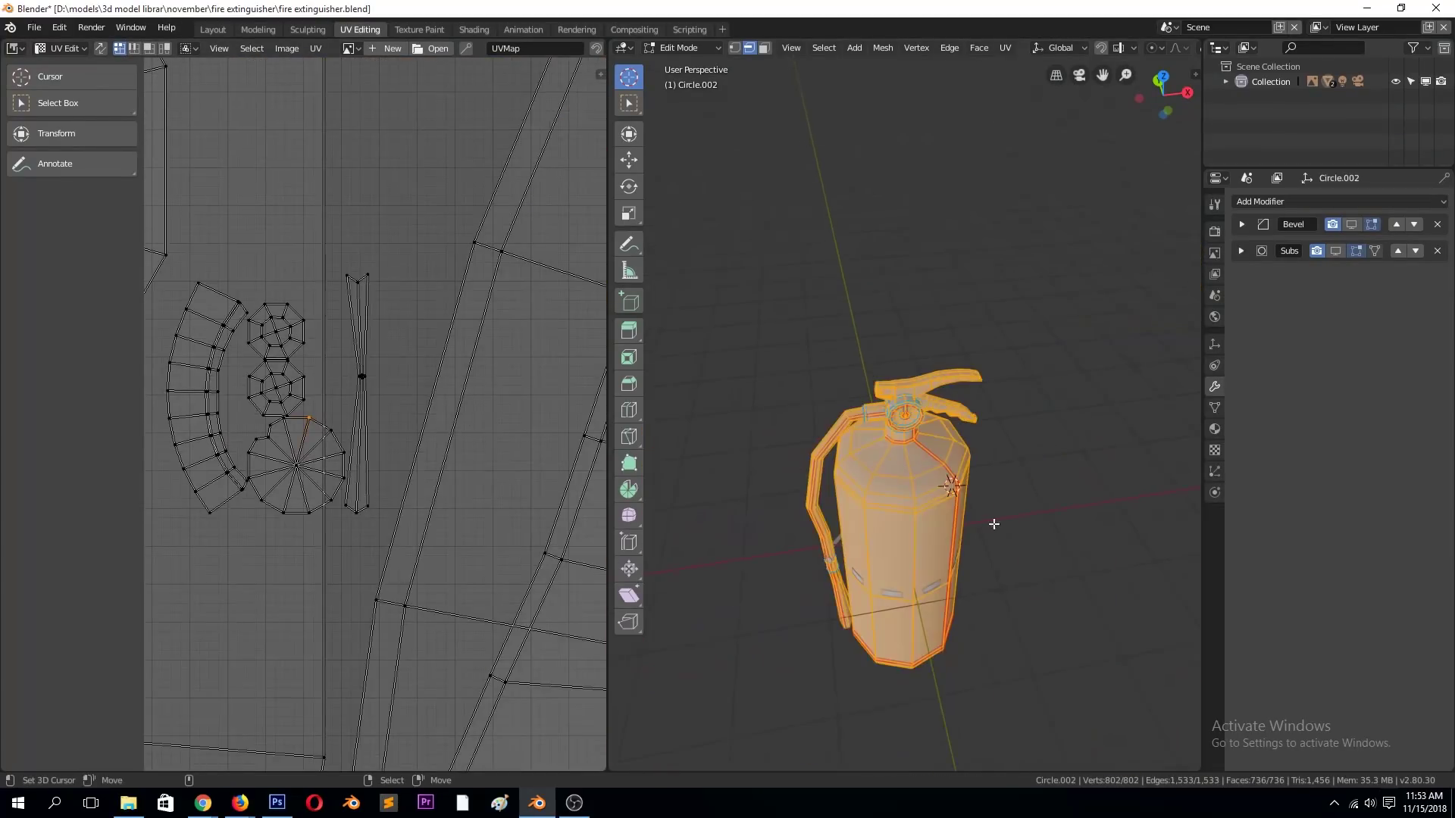
{"action": "scroll", "coordinate": [459, 419], "scroll_direction": "down", "scroll_amount": 5}
{"action": "scroll", "coordinate": [372, 456], "scroll_direction": "down", "scroll_amount": 3}
- Pick the extinguisher body object and enter edit mode with all its UVs selected
{"action": "key", "text": "Tab"}
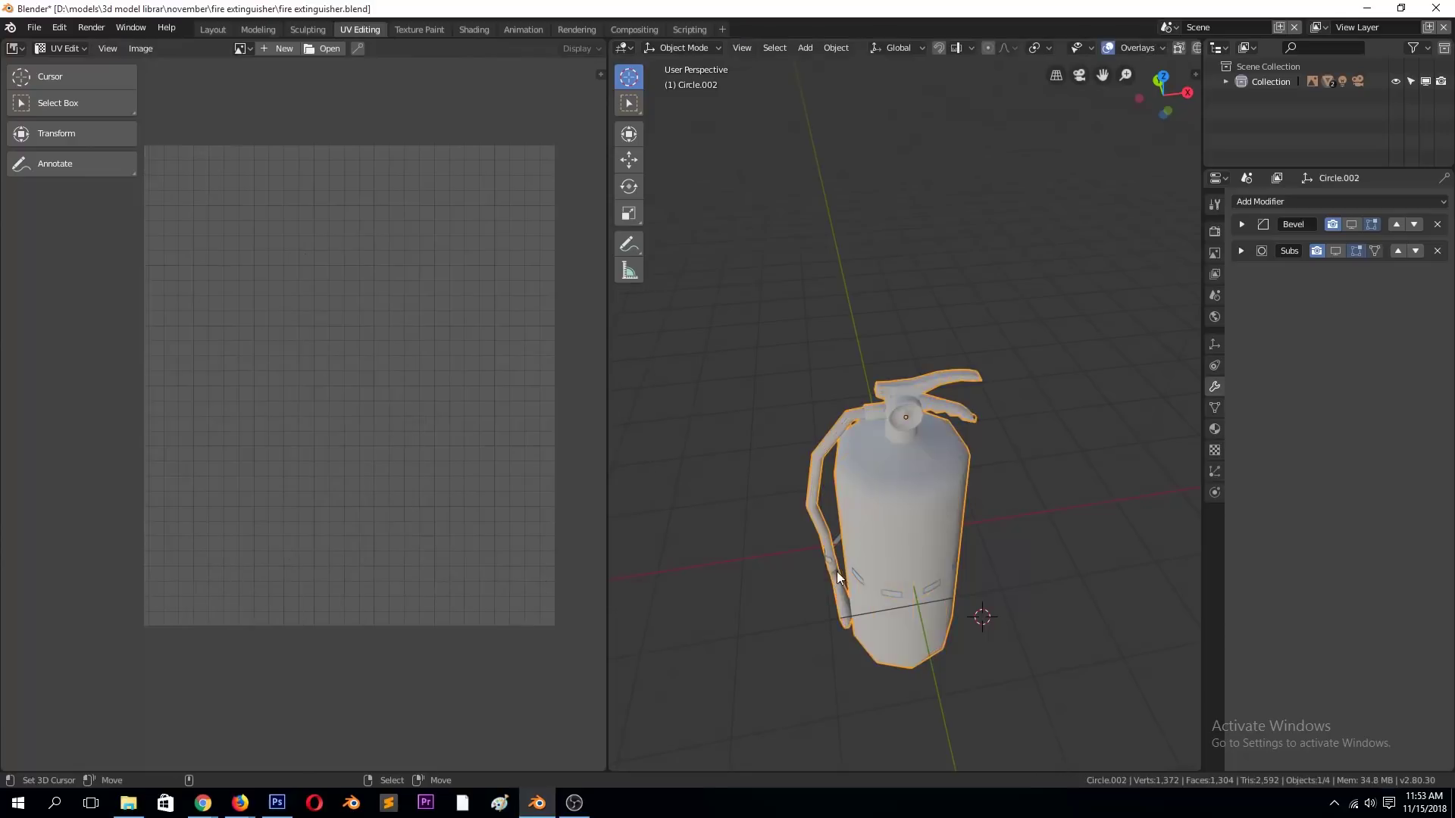
{"action": "left_click", "coordinate": [829, 559]}
{"action": "key", "text": "KP_Decimal"}
{"action": "mouse_move", "coordinate": [877, 561]}
{"action": "middle_mouse_down"}
{"action": "mouse_move", "coordinate": [756, 471]}
{"action": "mouse_move", "coordinate": [875, 532]}
{"action": "middle_mouse_up"}
{"action": "left_click", "coordinate": [848, 551], "text": "alt"}
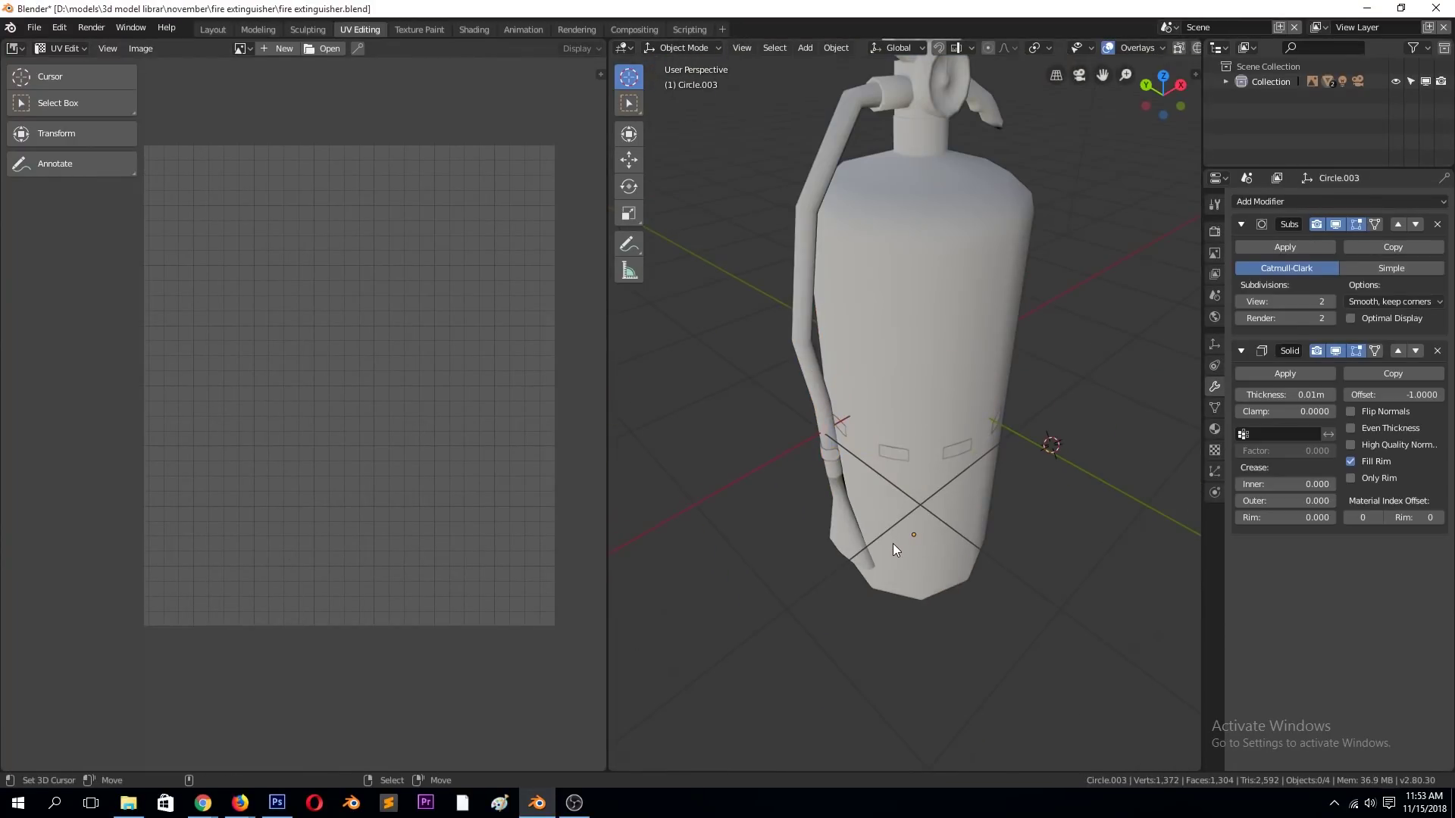
{"action": "key", "text": "Tab"}
{"action": "key", "text": "a"}
{"action": "scroll", "coordinate": [442, 470], "scroll_direction": "up", "scroll_amount": 4}
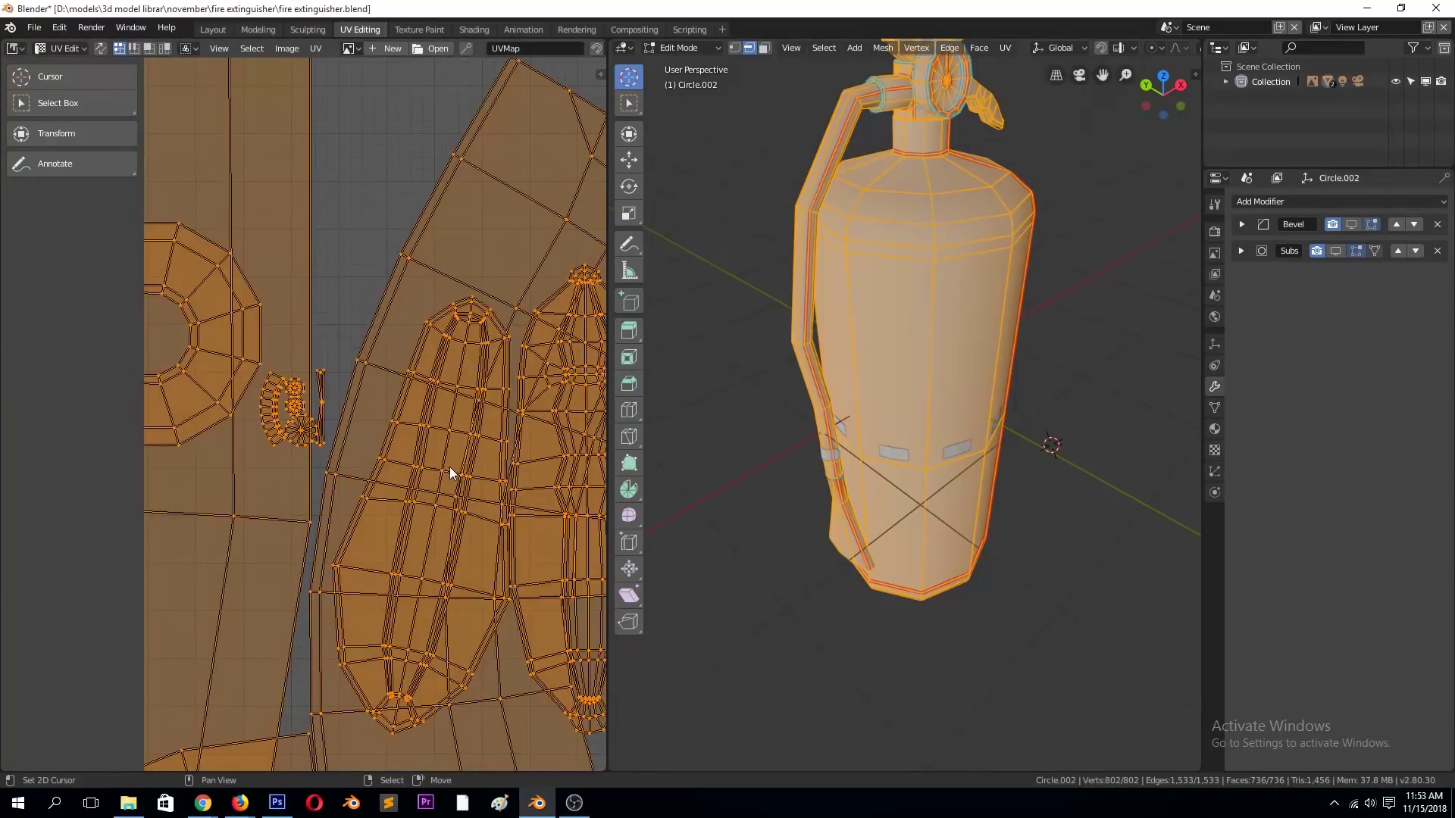
- Pack the body's UV islands into the tile, clear the UV selection and save
{"action": "left_click", "coordinate": [313, 48]}
{"action": "left_click", "coordinate": [353, 197]}
{"action": "left_click", "coordinate": [238, 260]}
{"action": "scroll", "coordinate": [239, 260], "scroll_direction": "up", "scroll_amount": 8}
{"action": "scroll", "coordinate": [281, 121], "scroll_direction": "down", "scroll_amount": 3}
{"action": "key", "text": "ctrl+s"}
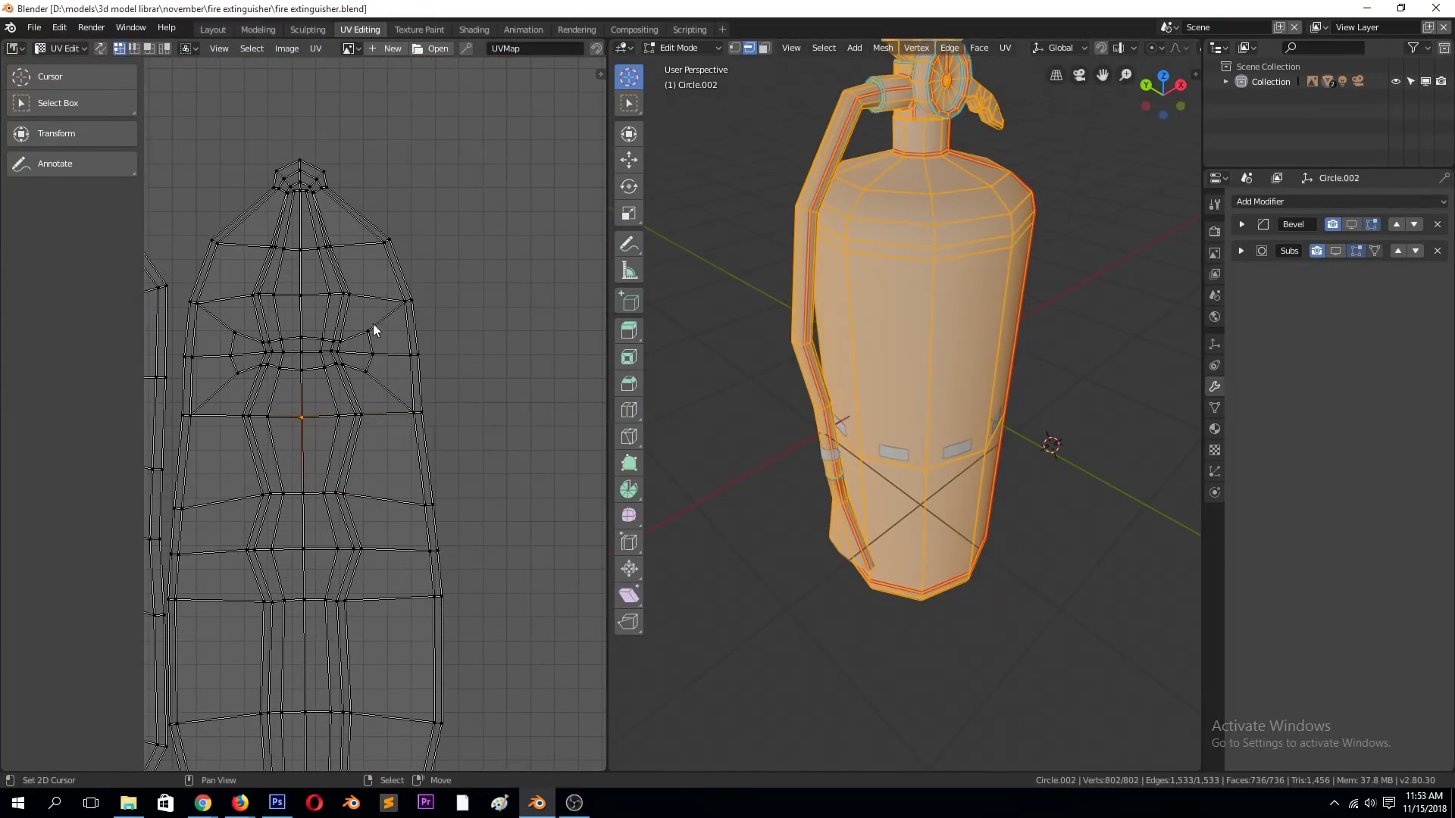
{"action": "scroll", "coordinate": [373, 324], "scroll_direction": "down", "scroll_amount": 2}
{"action": "scroll", "coordinate": [379, 334], "scroll_direction": "down", "scroll_amount": 2}
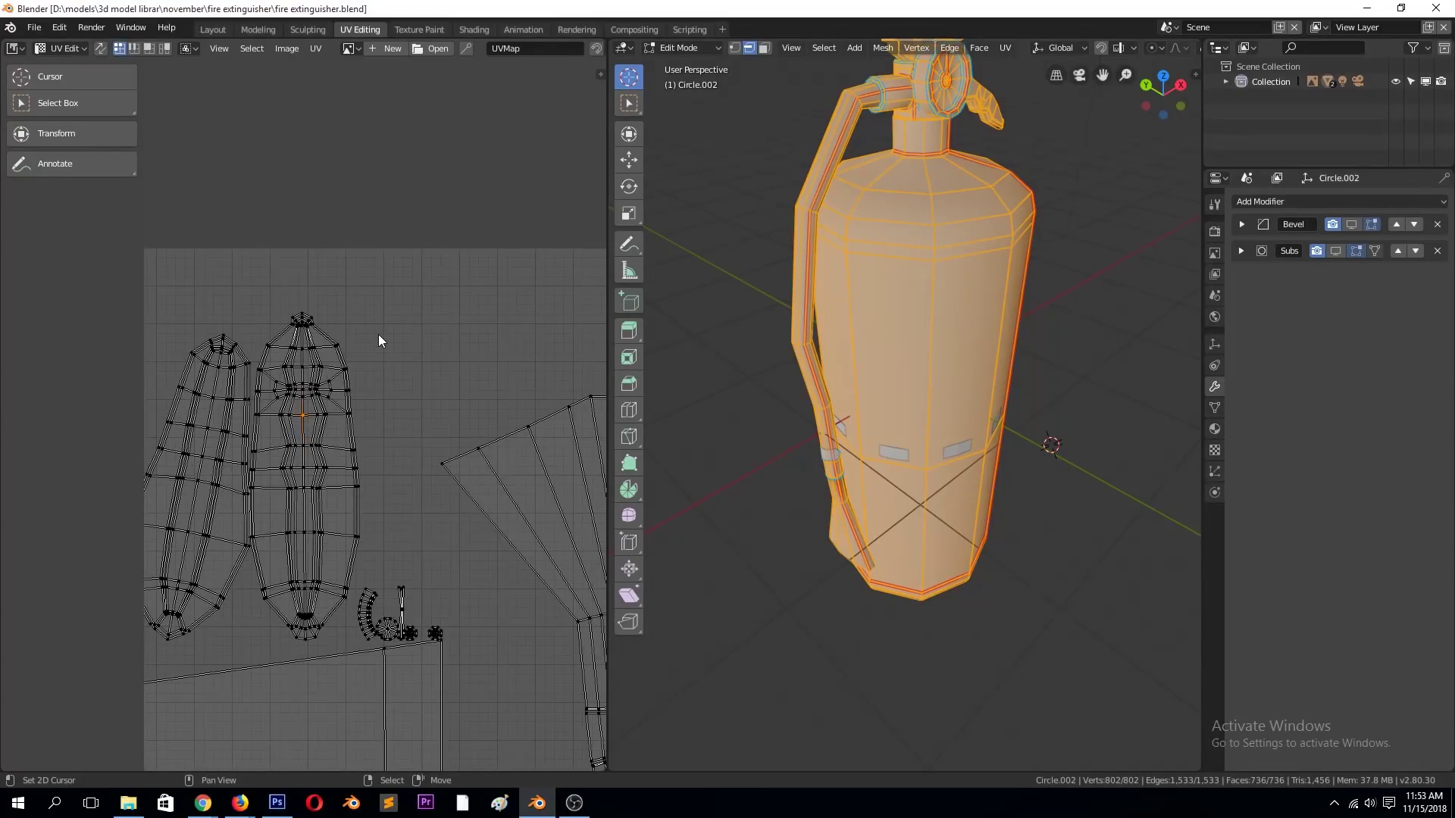
{"action": "scroll", "coordinate": [379, 334], "scroll_direction": "up", "scroll_amount": 3}
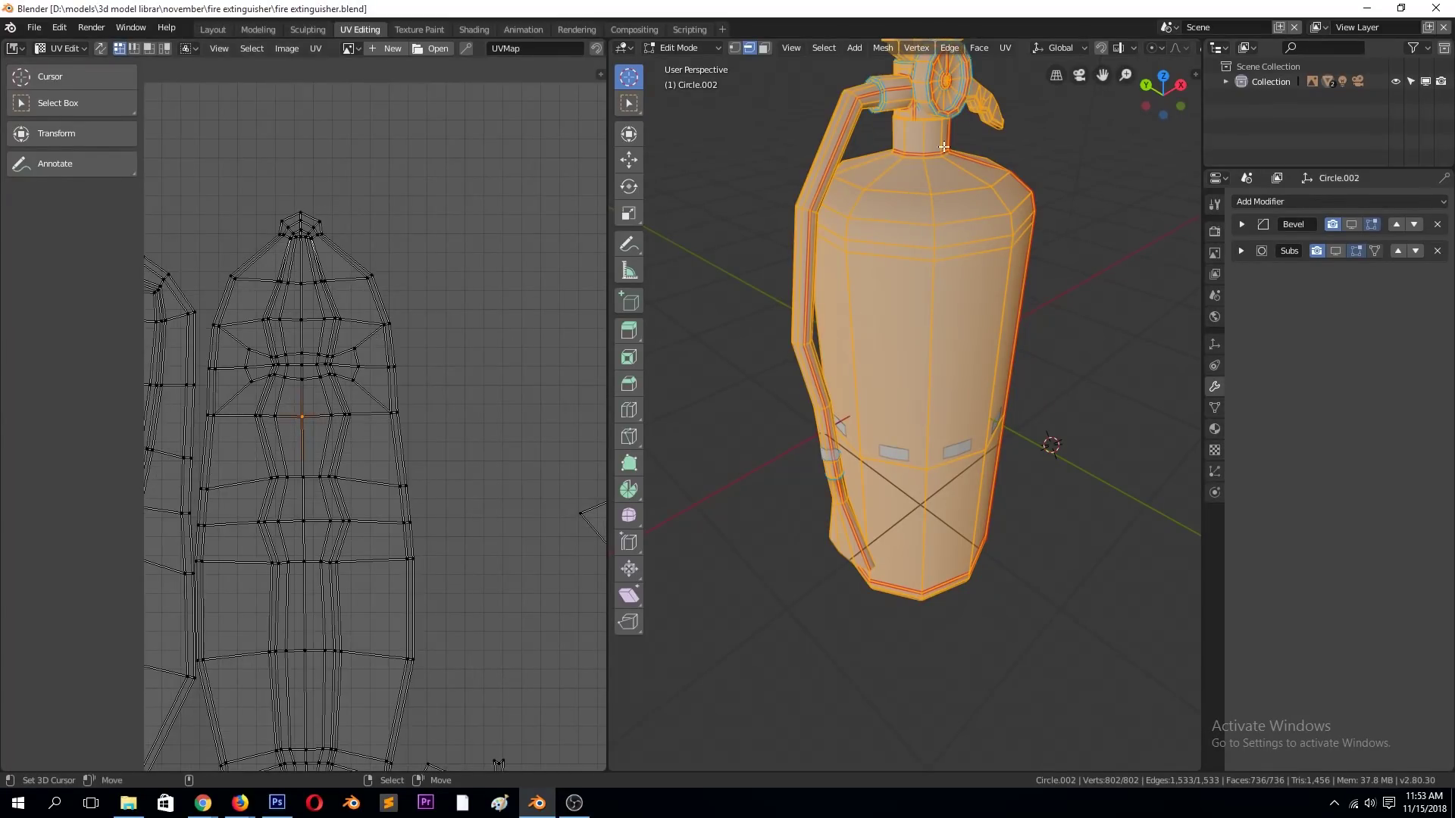
{"action": "scroll", "coordinate": [324, 239], "scroll_direction": "up", "scroll_amount": 5}
{"action": "scroll", "coordinate": [320, 433], "scroll_direction": "down", "scroll_amount": 2}
- Mark several edge chains on the body island as seams
{"action": "key", "text": "ctrl+e"}
{"action": "left_click", "coordinate": [416, 444]}
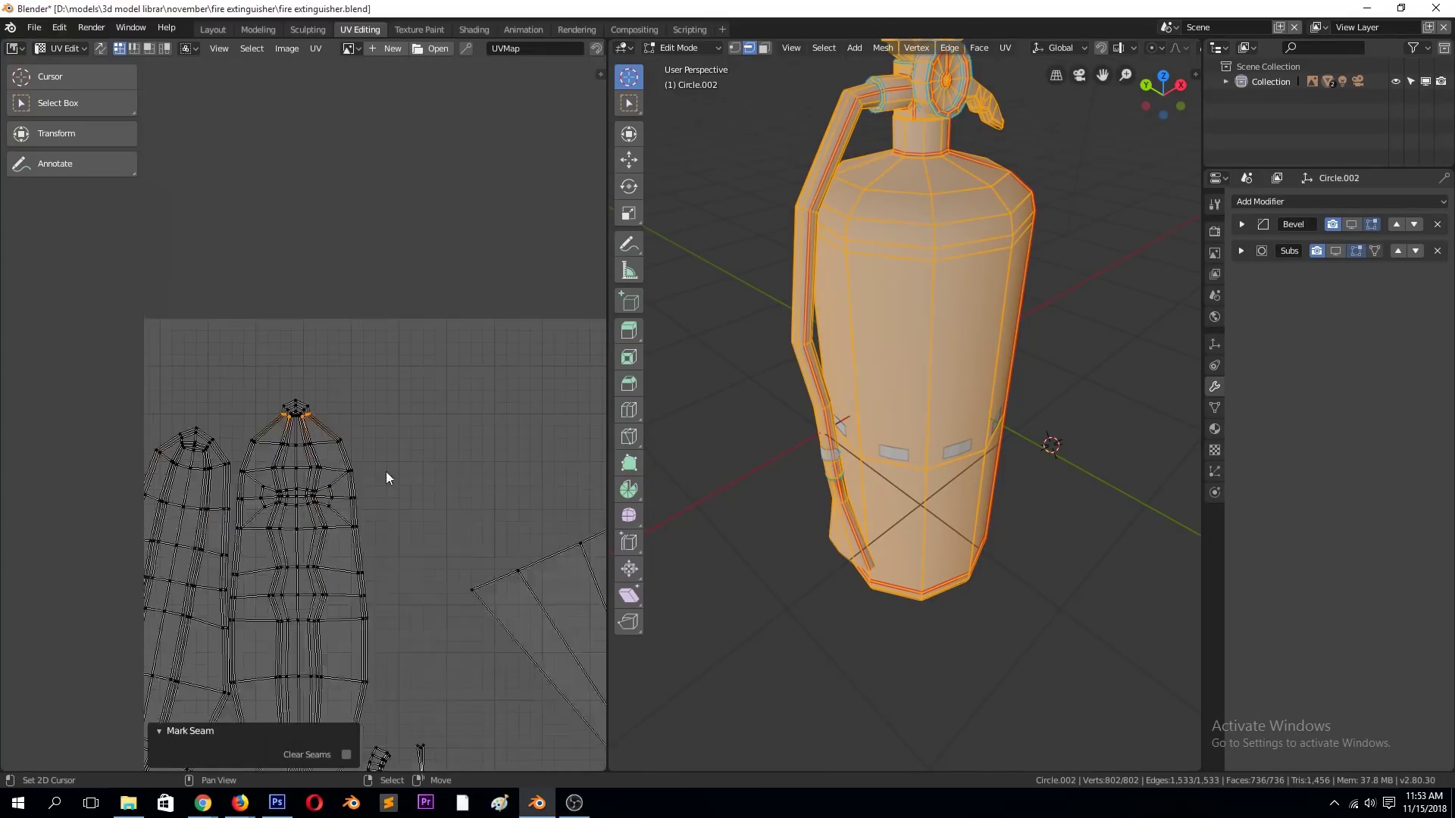
{"action": "scroll", "coordinate": [385, 471], "scroll_direction": "down", "scroll_amount": 3}
{"action": "left_click", "coordinate": [388, 390]}
{"action": "left_click", "coordinate": [264, 382], "text": "shift"}
{"action": "key", "text": "ctrl+e"}
{"action": "left_click", "coordinate": [442, 346]}
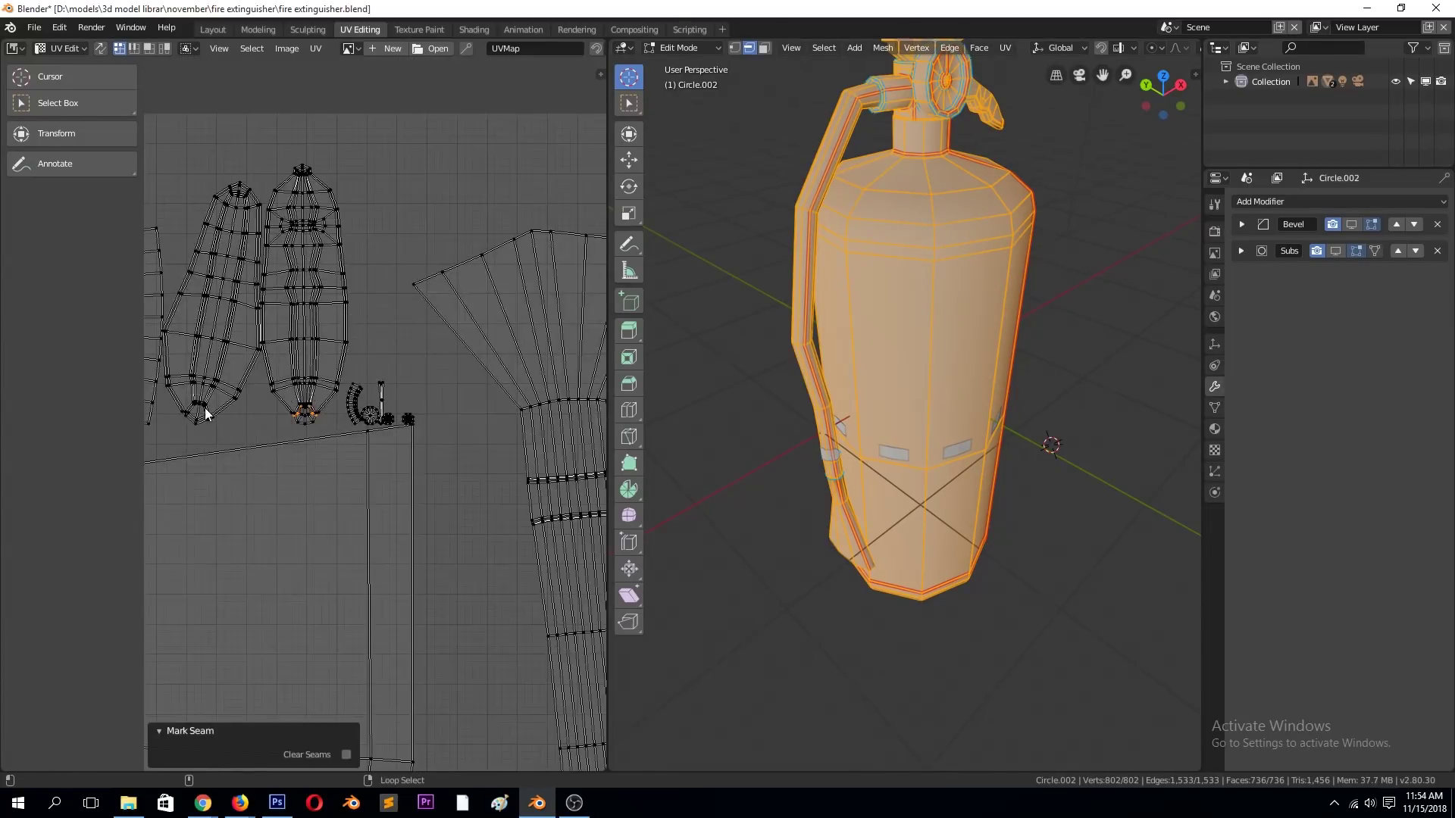
{"action": "left_click", "coordinate": [314, 394], "text": "alt"}
{"action": "scroll", "coordinate": [211, 404], "scroll_direction": "up", "scroll_amount": 4}
{"action": "scroll", "coordinate": [252, 397], "scroll_direction": "down", "scroll_amount": 2}
{"action": "key", "text": "ctrl+e"}
{"action": "left_click", "coordinate": [353, 368]}
{"action": "scroll", "coordinate": [339, 154], "scroll_direction": "up", "scroll_amount": 4}
{"action": "scroll", "coordinate": [203, 402], "scroll_direction": "up", "scroll_amount": 1}
{"action": "key", "text": "ctrl+e"}
{"action": "left_click", "coordinate": [333, 377]}
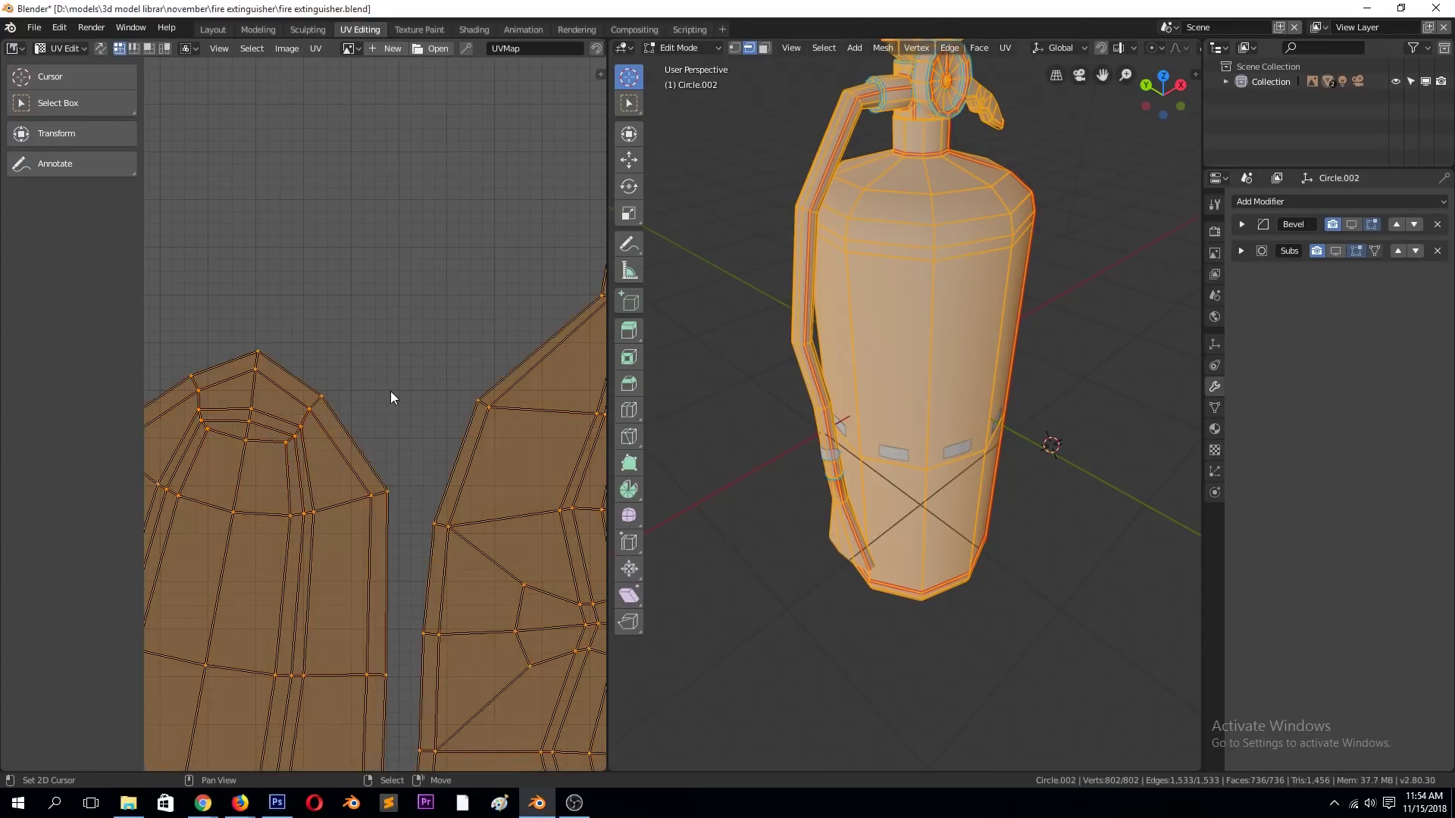
- Re-unwrap the body using the new seams
{"action": "key", "text": "u"}
{"action": "left_click", "coordinate": [380, 389]}
{"action": "scroll", "coordinate": [381, 390], "scroll_direction": "down", "scroll_amount": 3}
{"action": "scroll", "coordinate": [385, 382], "scroll_direction": "down", "scroll_amount": 2}
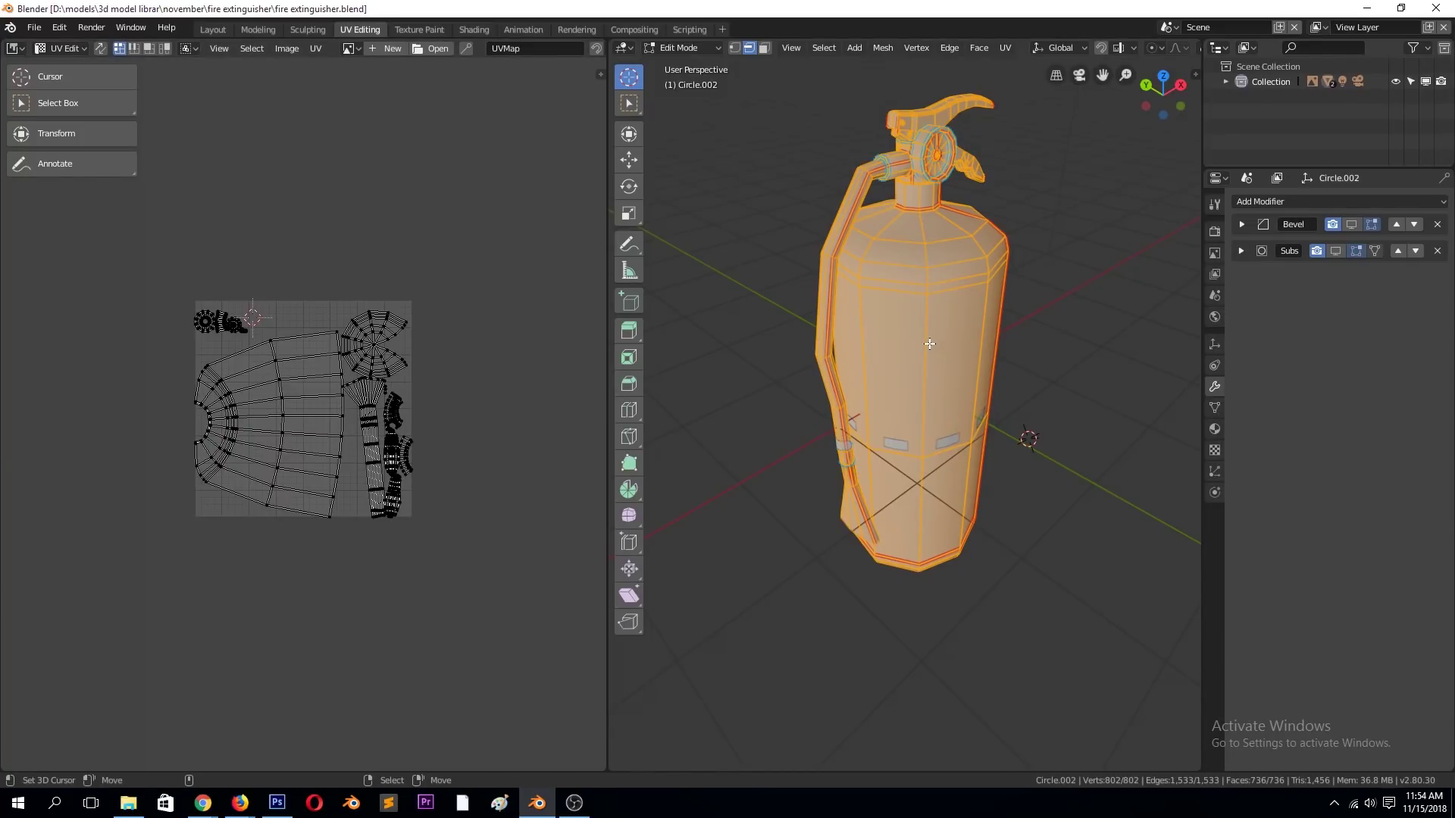
- Seam the edge loop near the body top, re-unwrap and pack, then return to object mode
{"action": "middle_click_drag", "start_coordinate": [929, 343], "coordinate": [954, 280]}
{"action": "key", "text": "alt+a"}
{"action": "left_click", "coordinate": [958, 270], "text": "alt"}
{"action": "key", "text": "ctrl+e"}
{"action": "key", "text": "a"}
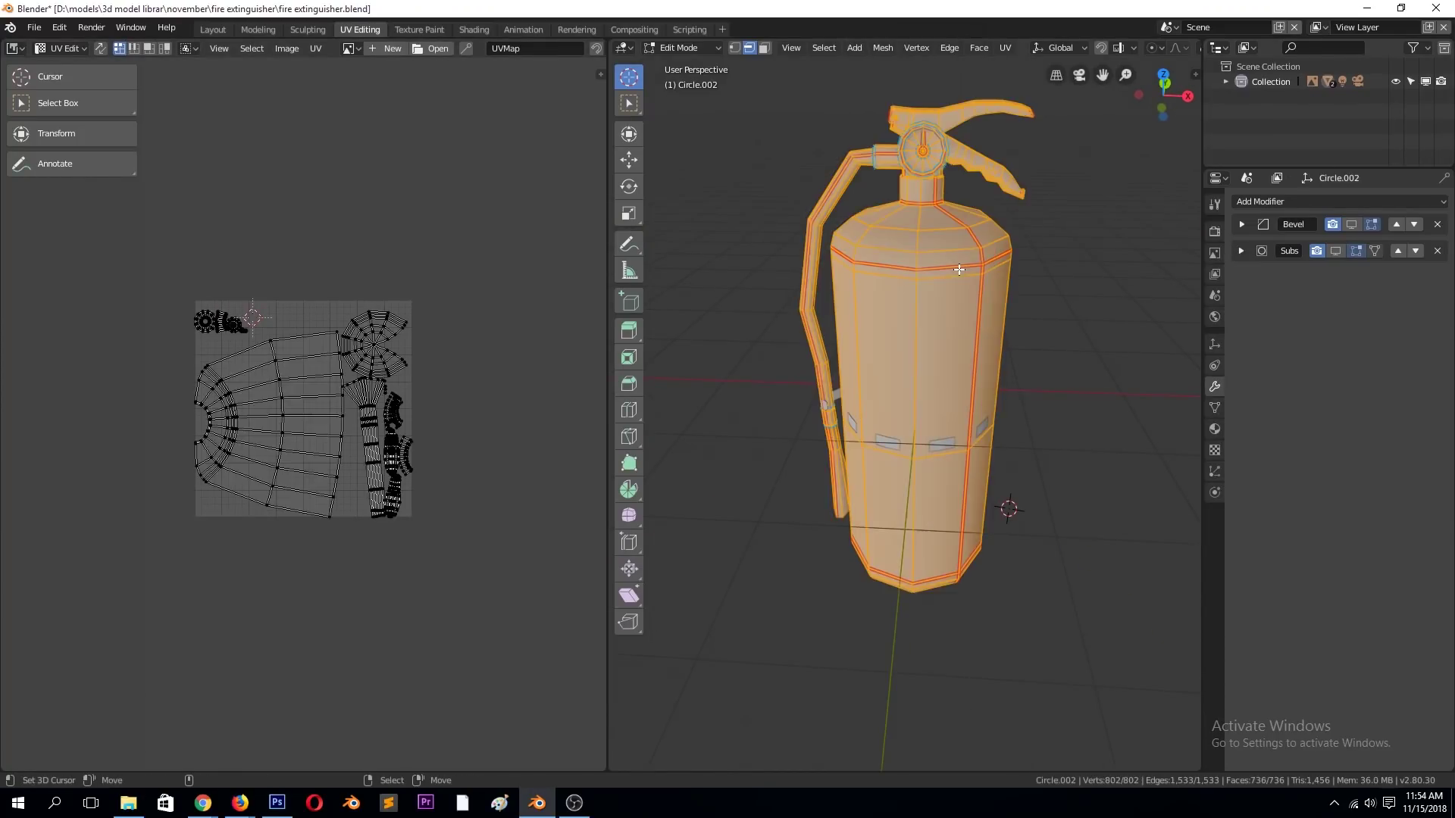
{"action": "key", "text": "u"}
{"action": "left_click", "coordinate": [959, 269]}
{"action": "key", "text": "a"}
{"action": "left_click", "coordinate": [316, 48]}
{"action": "left_click", "coordinate": [342, 194]}
{"action": "key", "text": "alt+a"}
{"action": "key", "text": "Tab"}
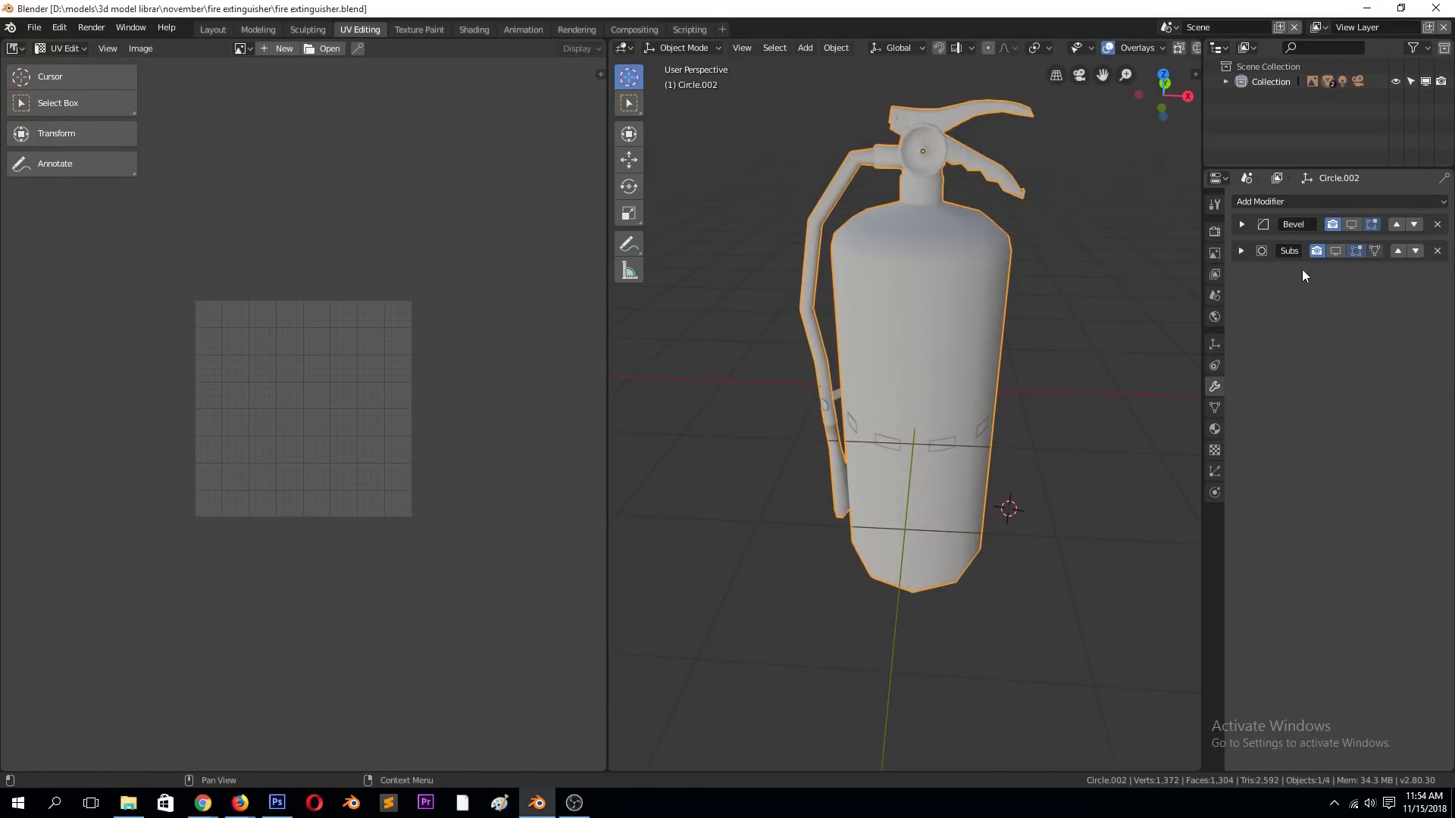
- In the Texture Paint workspace, save the file and create a new black Untitled image
{"action": "left_click", "coordinate": [1214, 232]}
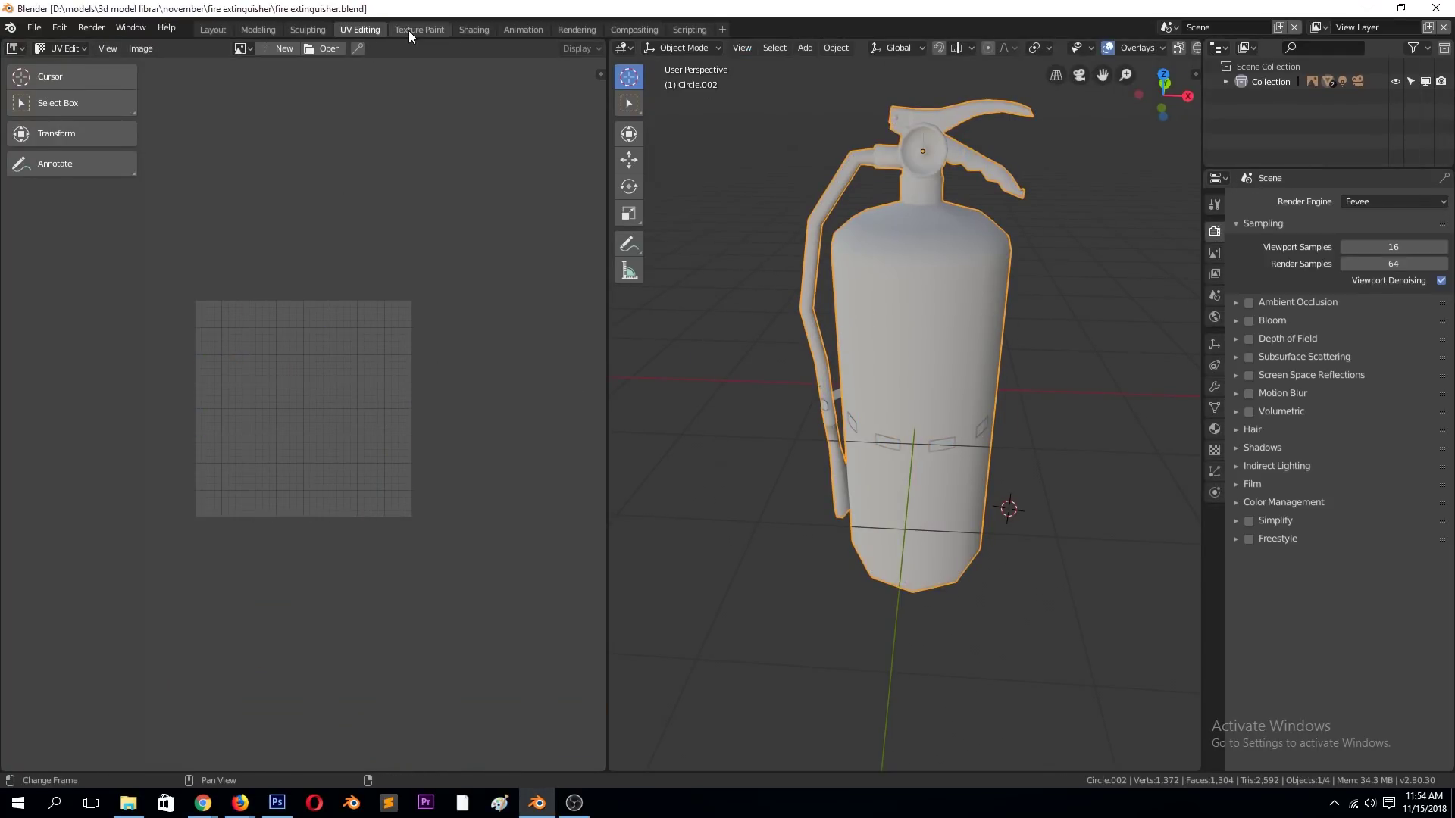
{"action": "left_click", "coordinate": [413, 29]}
{"action": "left_click", "coordinate": [1215, 448]}
{"action": "scroll", "coordinate": [967, 409], "scroll_direction": "up", "scroll_amount": 5}
{"action": "key", "text": "Tab"}
{"action": "key", "text": "Tab"}
{"action": "key", "text": "ctrl+s"}
{"action": "left_click", "coordinate": [993, 377]}
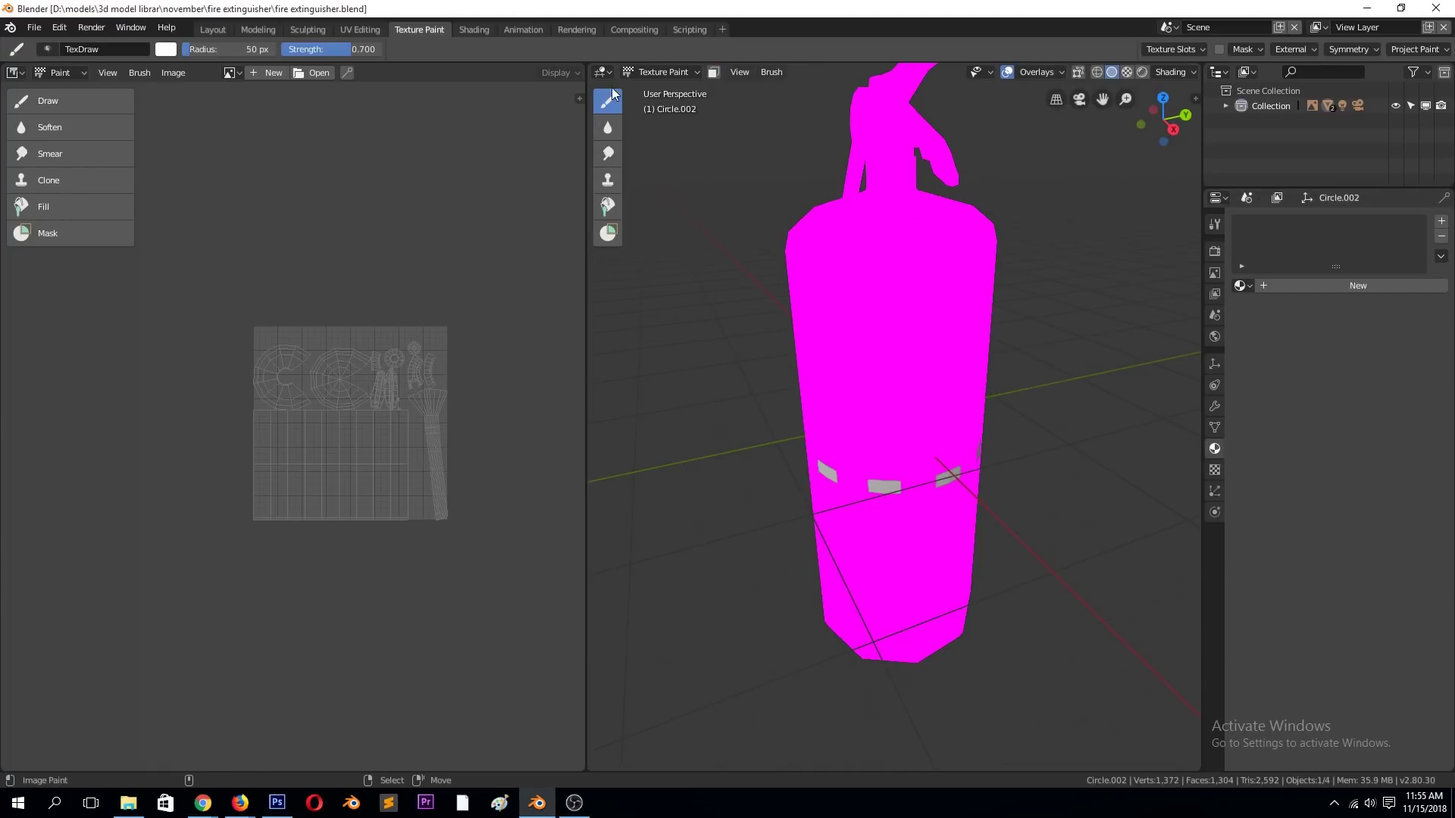
{"action": "left_click", "coordinate": [274, 73]}
{"action": "left_click", "coordinate": [364, 181]}
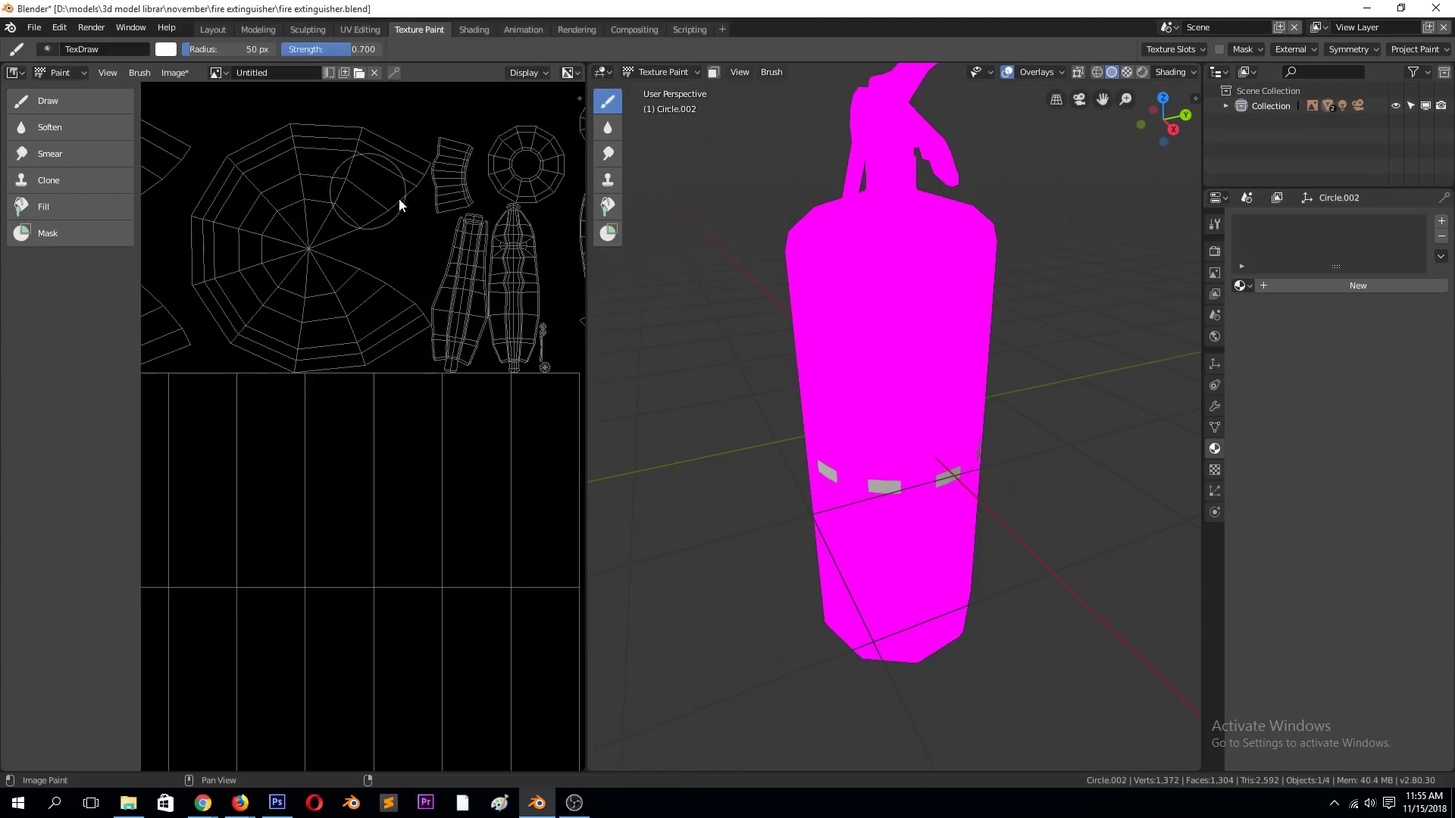
- In Shading, assign the existing Material and add an Image Texture node using Untitled
{"action": "left_click", "coordinate": [474, 29]}
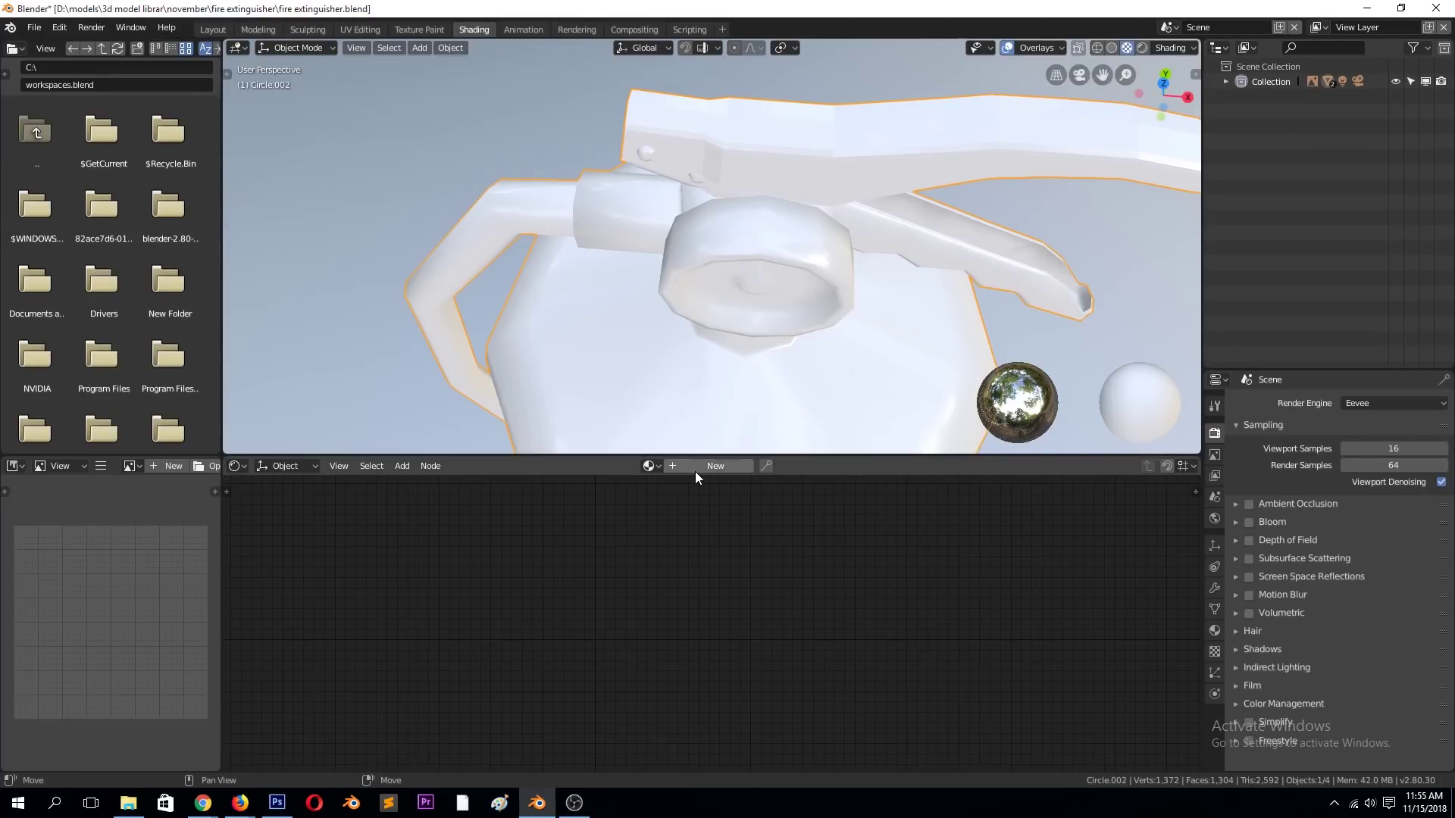
{"action": "left_click", "coordinate": [650, 466]}
{"action": "key", "text": "Return"}
{"action": "key", "text": "shift+a"}
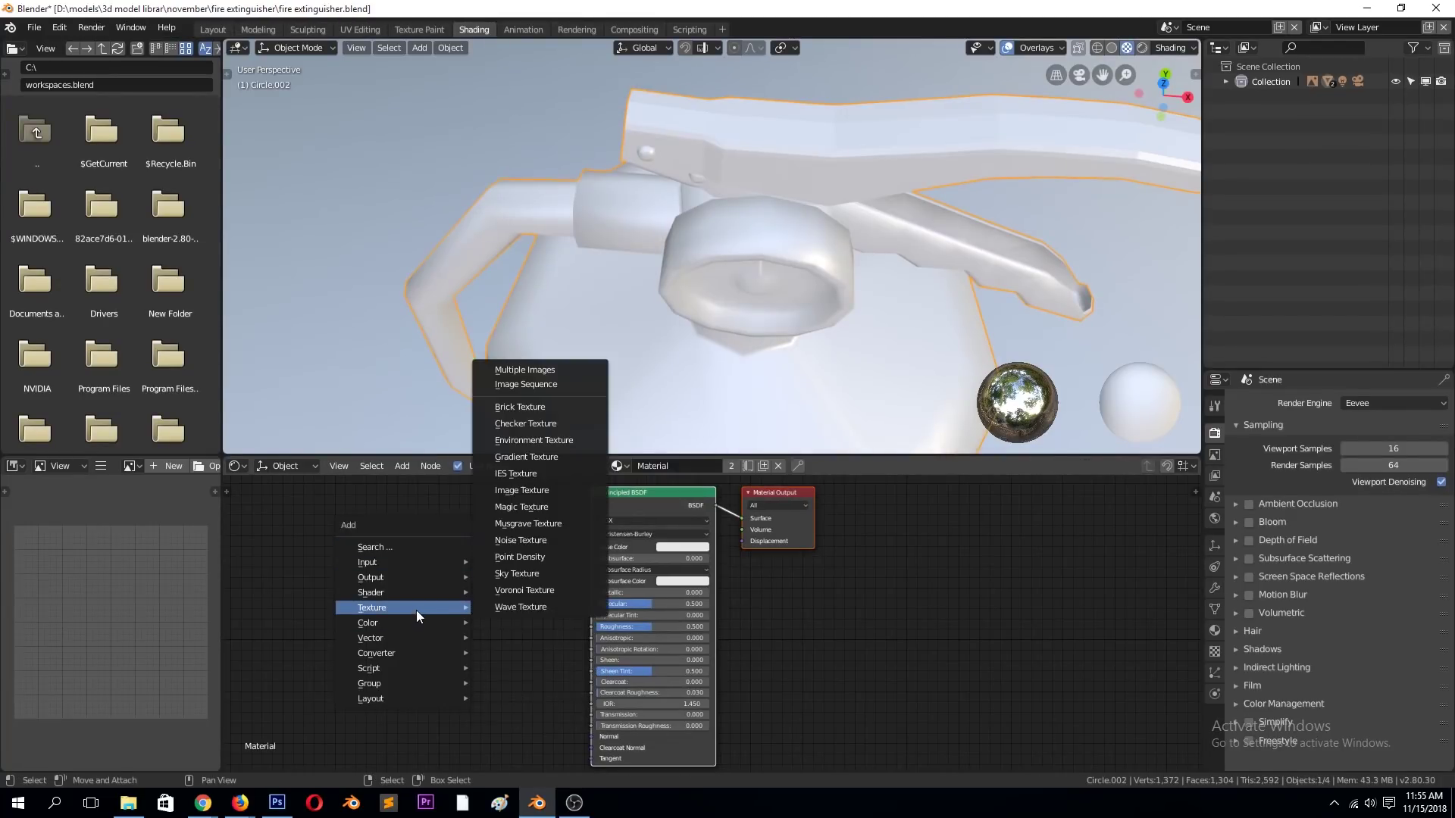
{"action": "left_click", "coordinate": [550, 490]}
{"action": "left_click", "coordinate": [412, 574]}
{"action": "left_click", "coordinate": [407, 566]}
{"action": "left_click", "coordinate": [424, 621]}
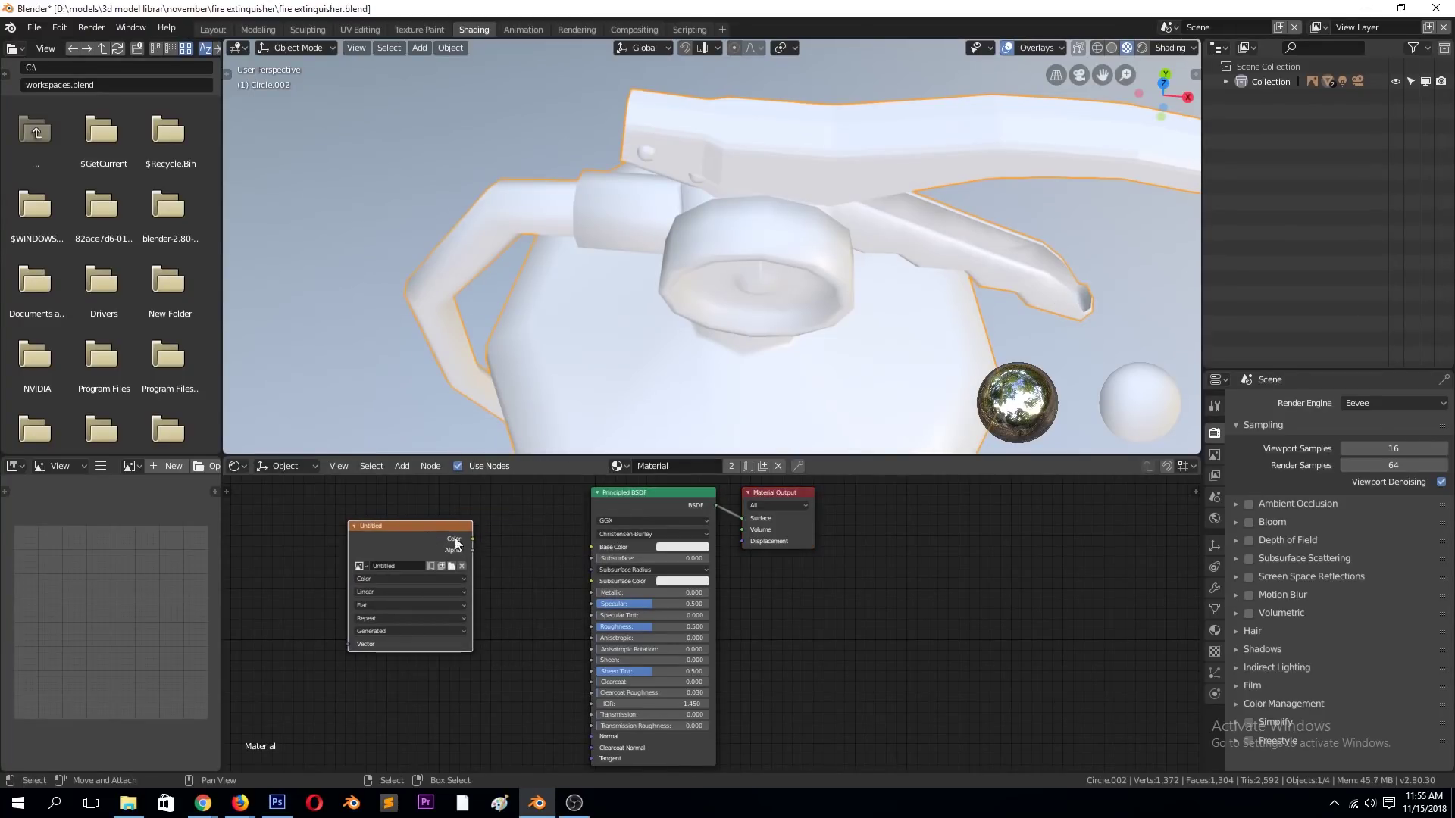
- Select the extinguisher, view it from the front, and check the render engine options
{"action": "left_click", "coordinate": [764, 320]}
{"action": "scroll", "coordinate": [766, 323], "scroll_direction": "down", "scroll_amount": 5}
{"action": "middle_click_drag", "start_coordinate": [890, 416], "coordinate": [843, 248]}
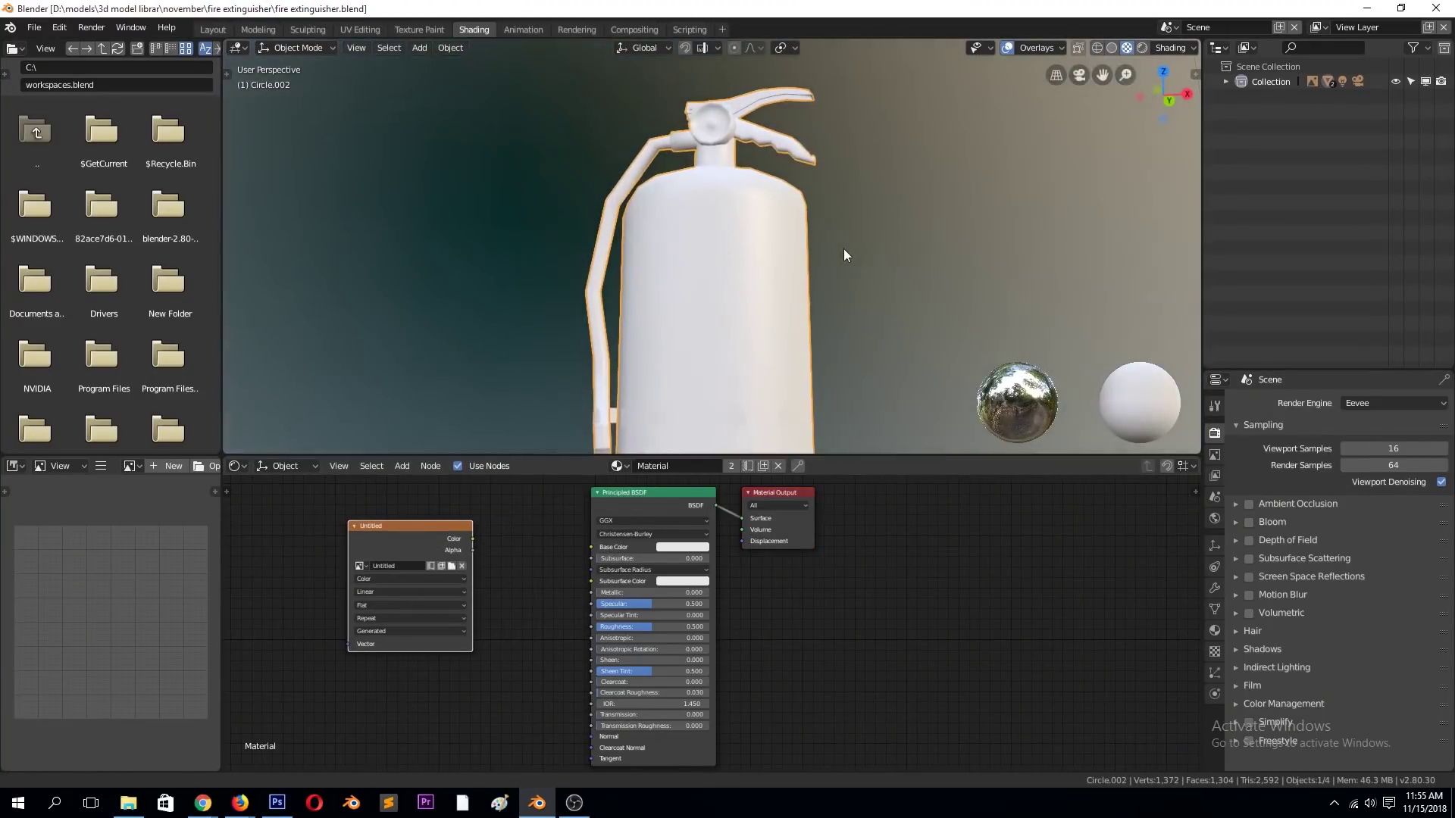
{"action": "left_click", "coordinate": [1356, 403]}
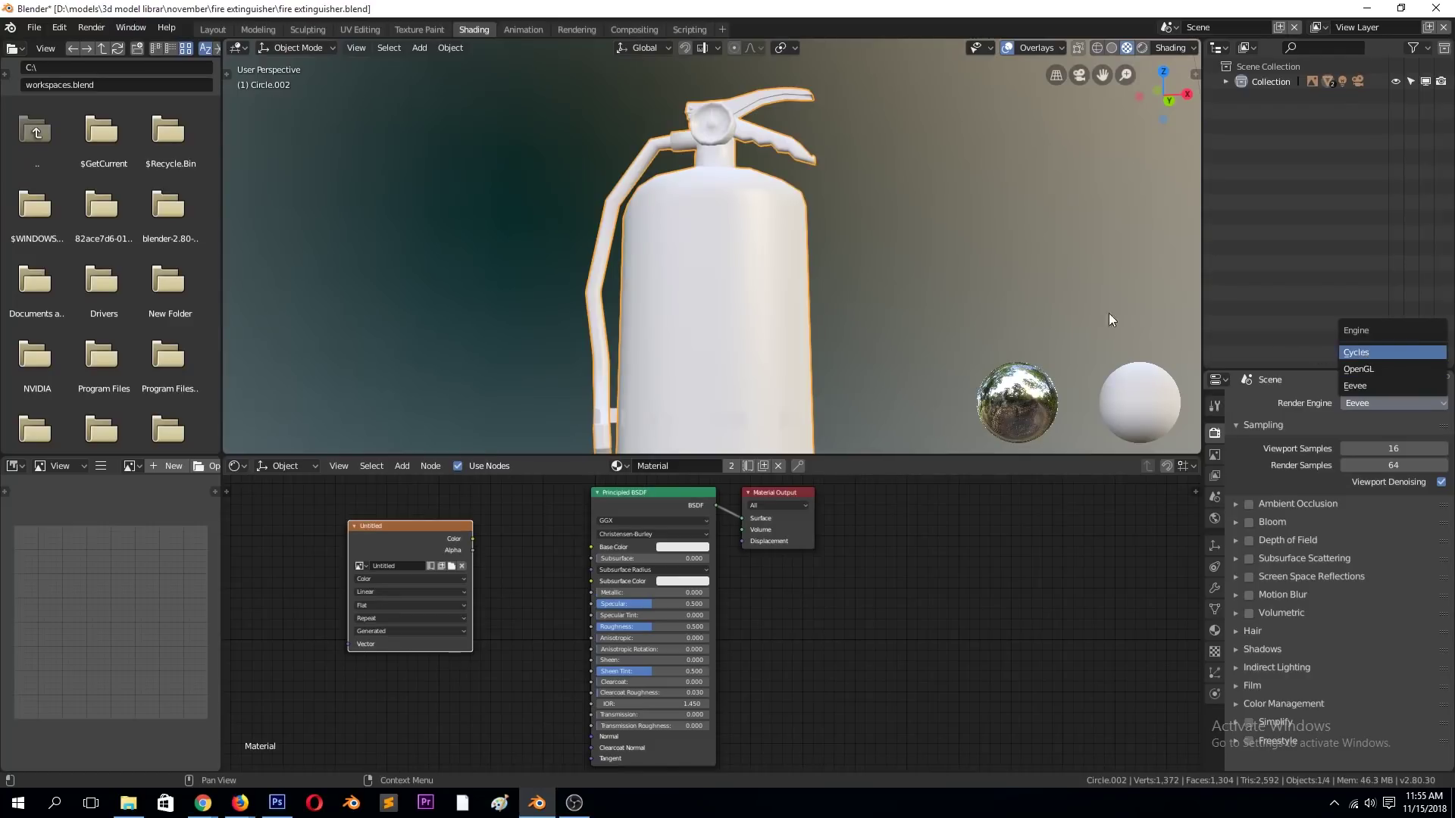
{"action": "left_click", "coordinate": [419, 29]}
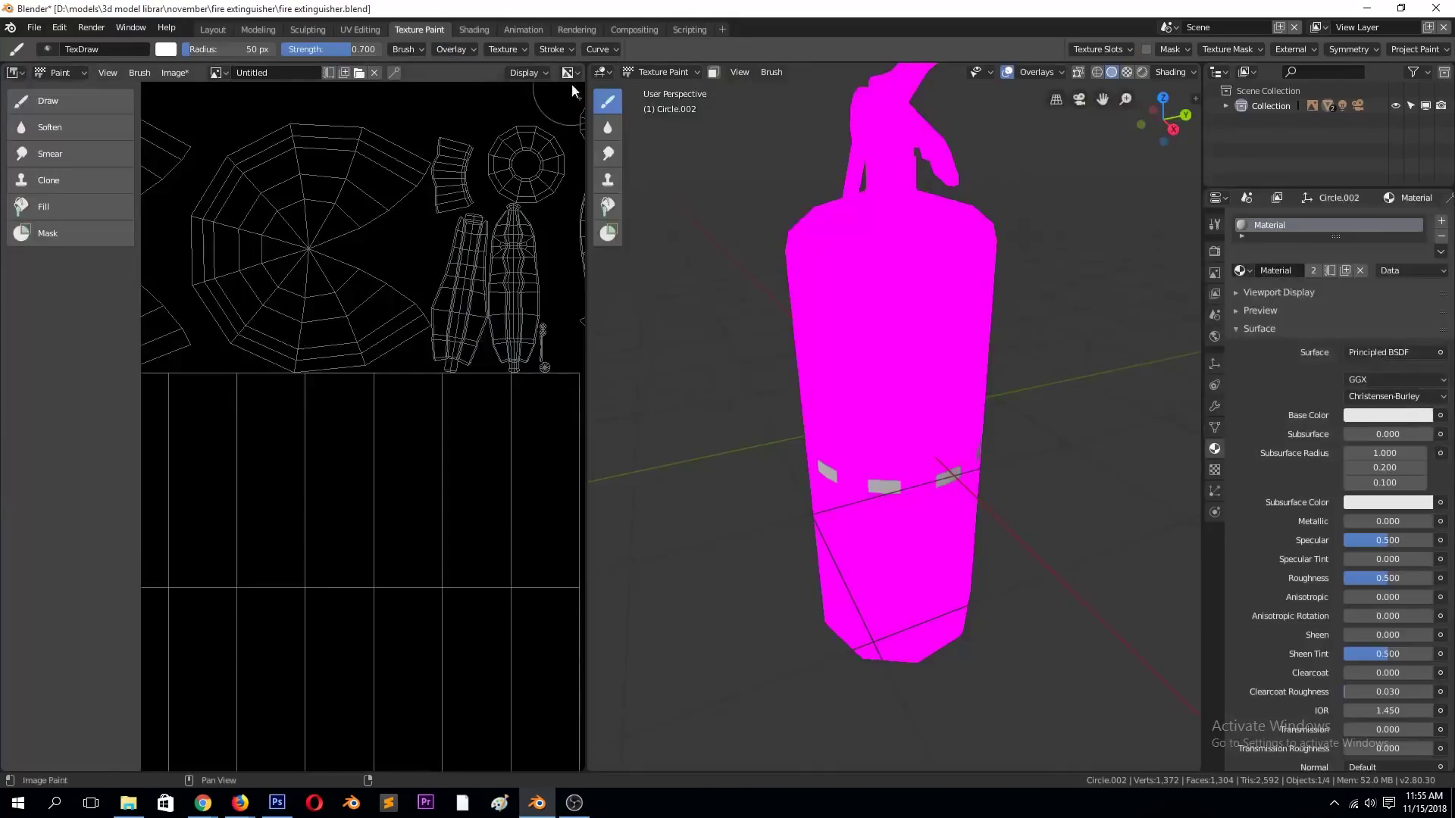
- Preview Vertex Paint's Paint menu, return to Object Mode and save the file
{"action": "left_click", "coordinate": [665, 75]}
{"action": "left_click", "coordinate": [680, 141]}
{"action": "left_click", "coordinate": [770, 72]}
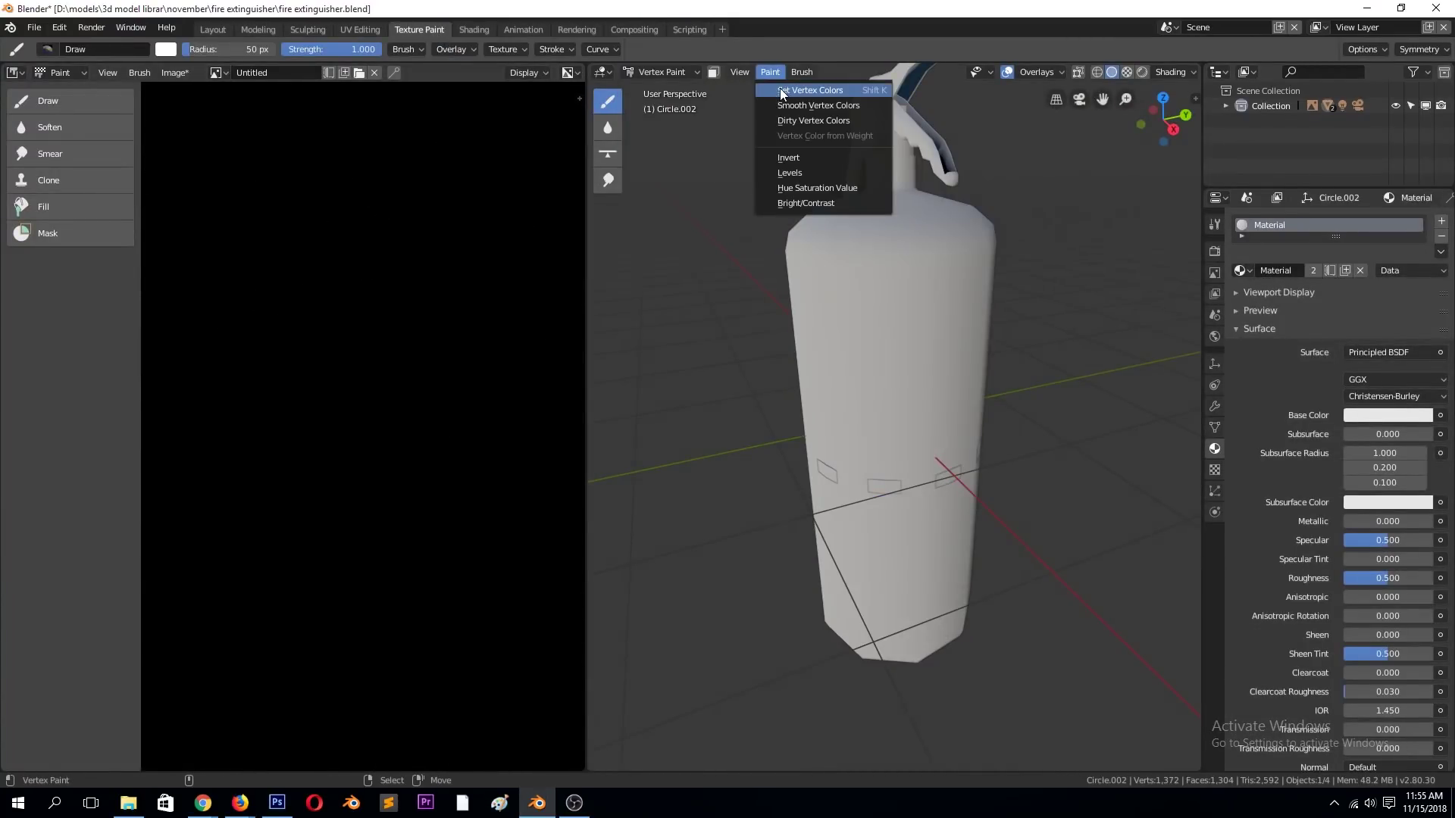
{"action": "left_click", "coordinate": [791, 94]}
{"action": "middle_click_drag", "start_coordinate": [912, 354], "coordinate": [650, 271]}
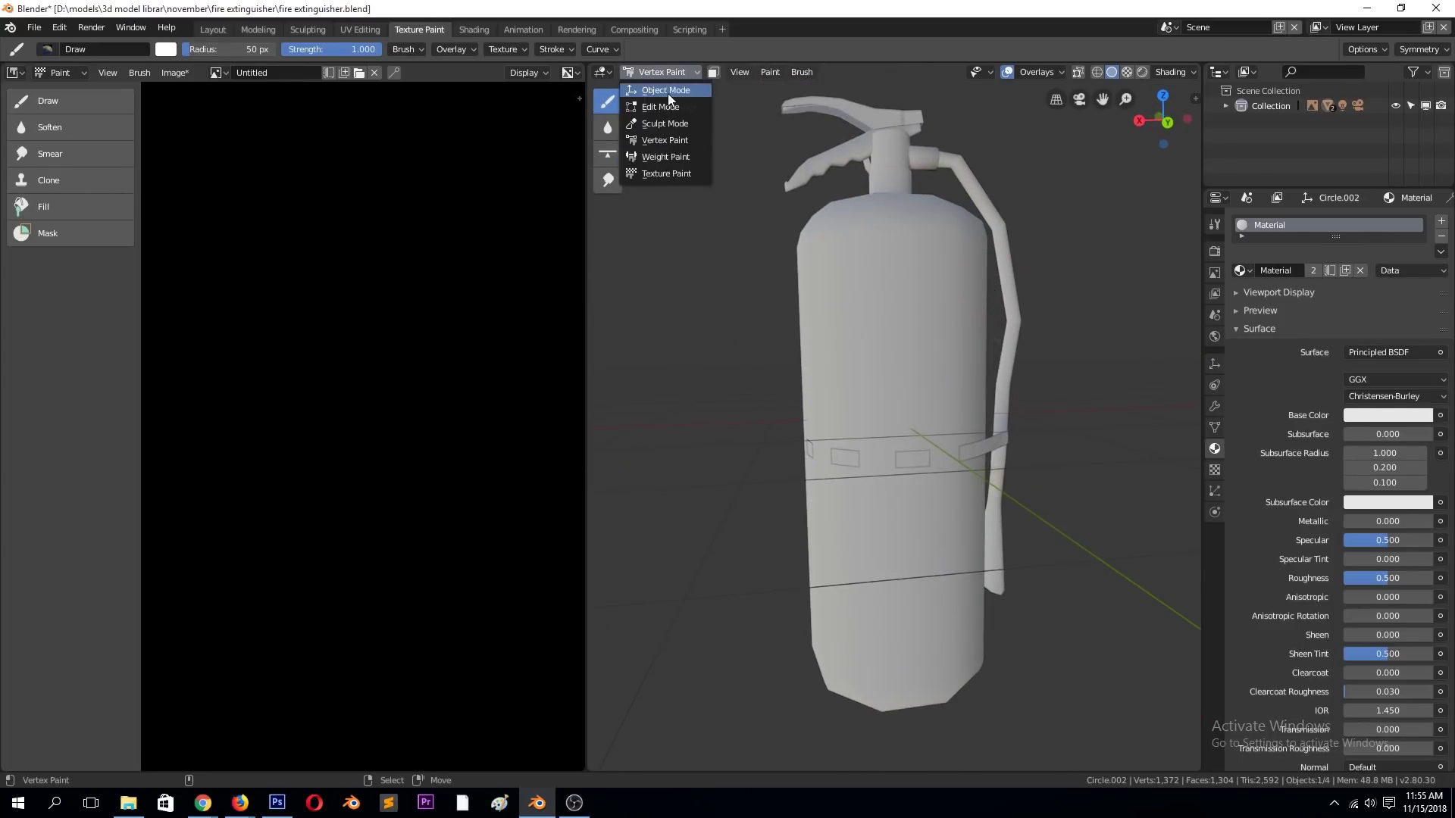
{"action": "left_click", "coordinate": [668, 92]}
{"action": "key", "text": "ctrl+s"}
- Add a level-2 Subdivision Surface to the extinguisher and show its smoothing in the viewport
{"action": "left_click", "coordinate": [976, 226]}
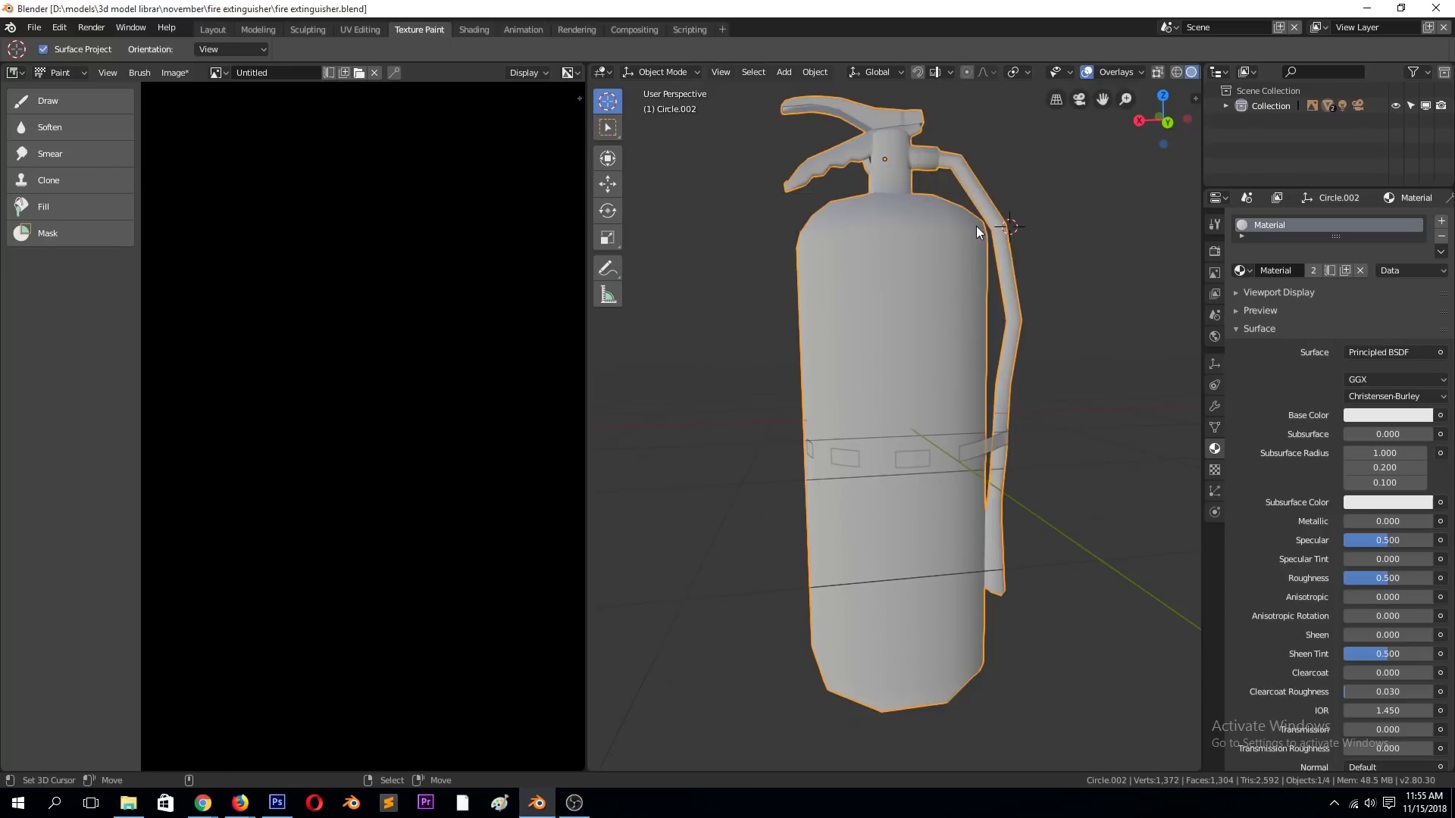
{"action": "key", "text": "ctrl+2"}
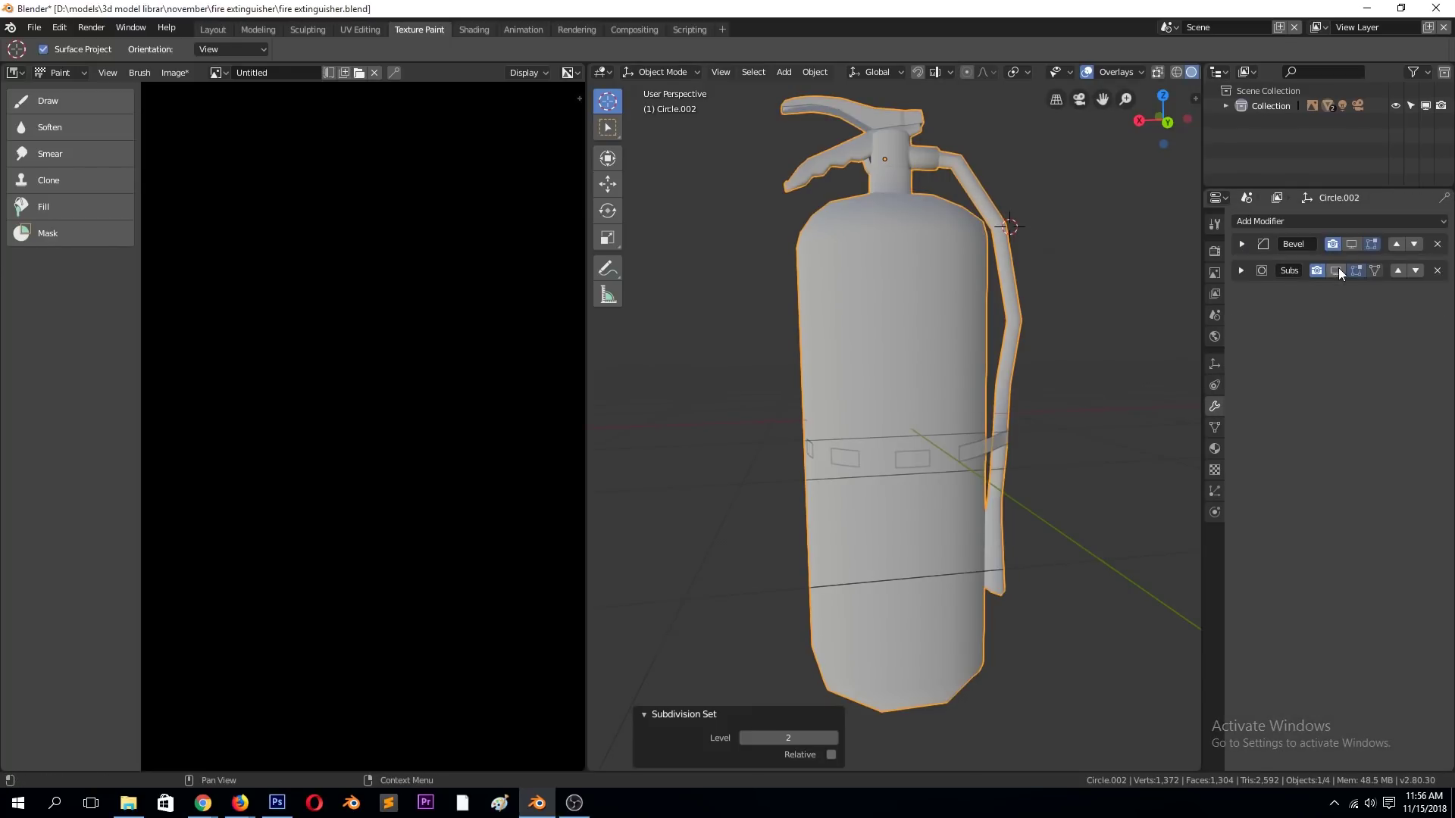
{"action": "left_click", "coordinate": [1338, 270]}
{"action": "mouse_move", "coordinate": [1189, 227]}
{"action": "middle_mouse_down"}
{"action": "mouse_move", "coordinate": [1043, 206]}
{"action": "mouse_move", "coordinate": [770, 115]}
{"action": "middle_mouse_up"}
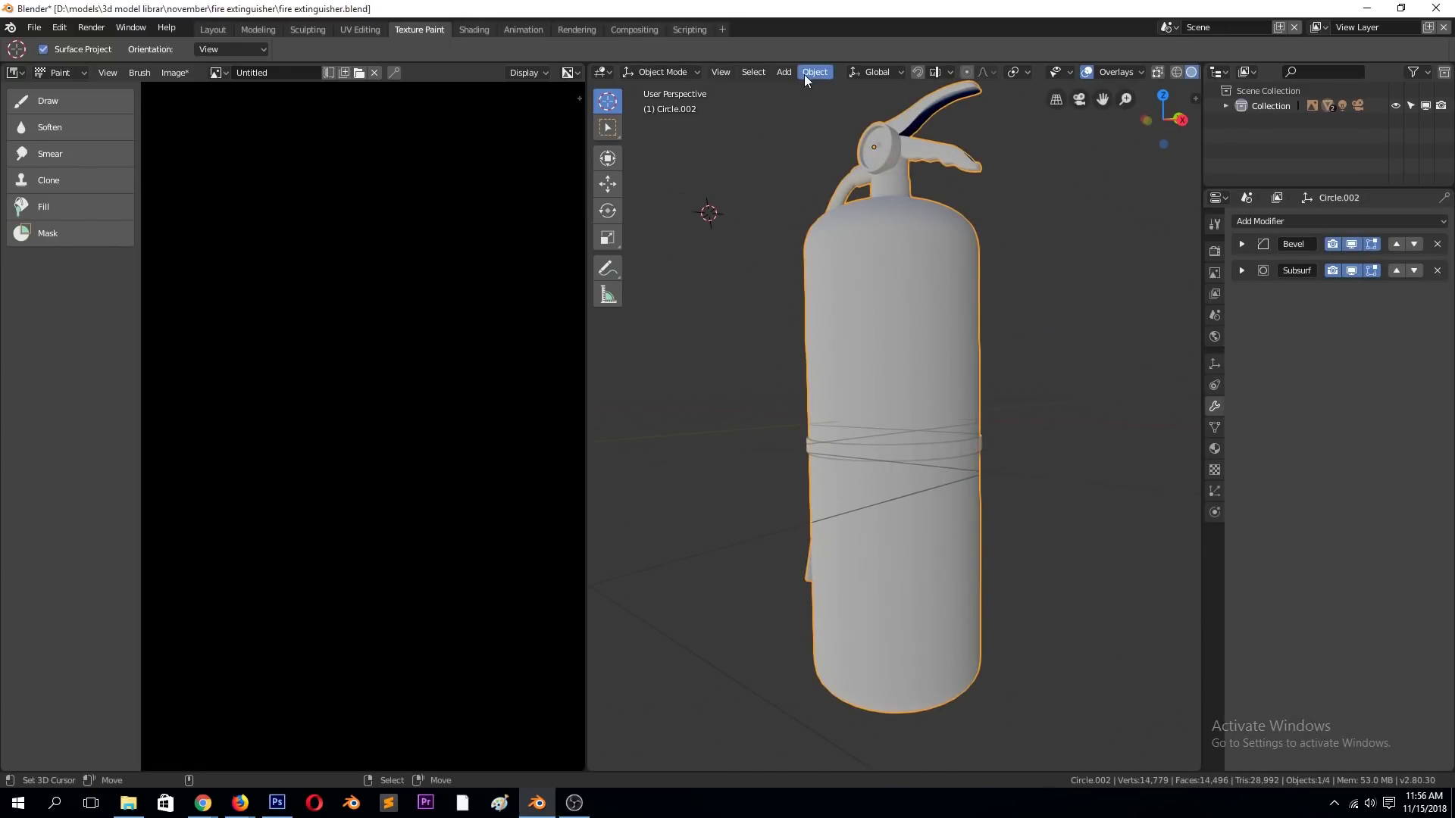
- Apply Dirty Vertex Colors in Vertex Paint mode, trying a blur strength of .5
{"action": "left_click", "coordinate": [688, 141]}
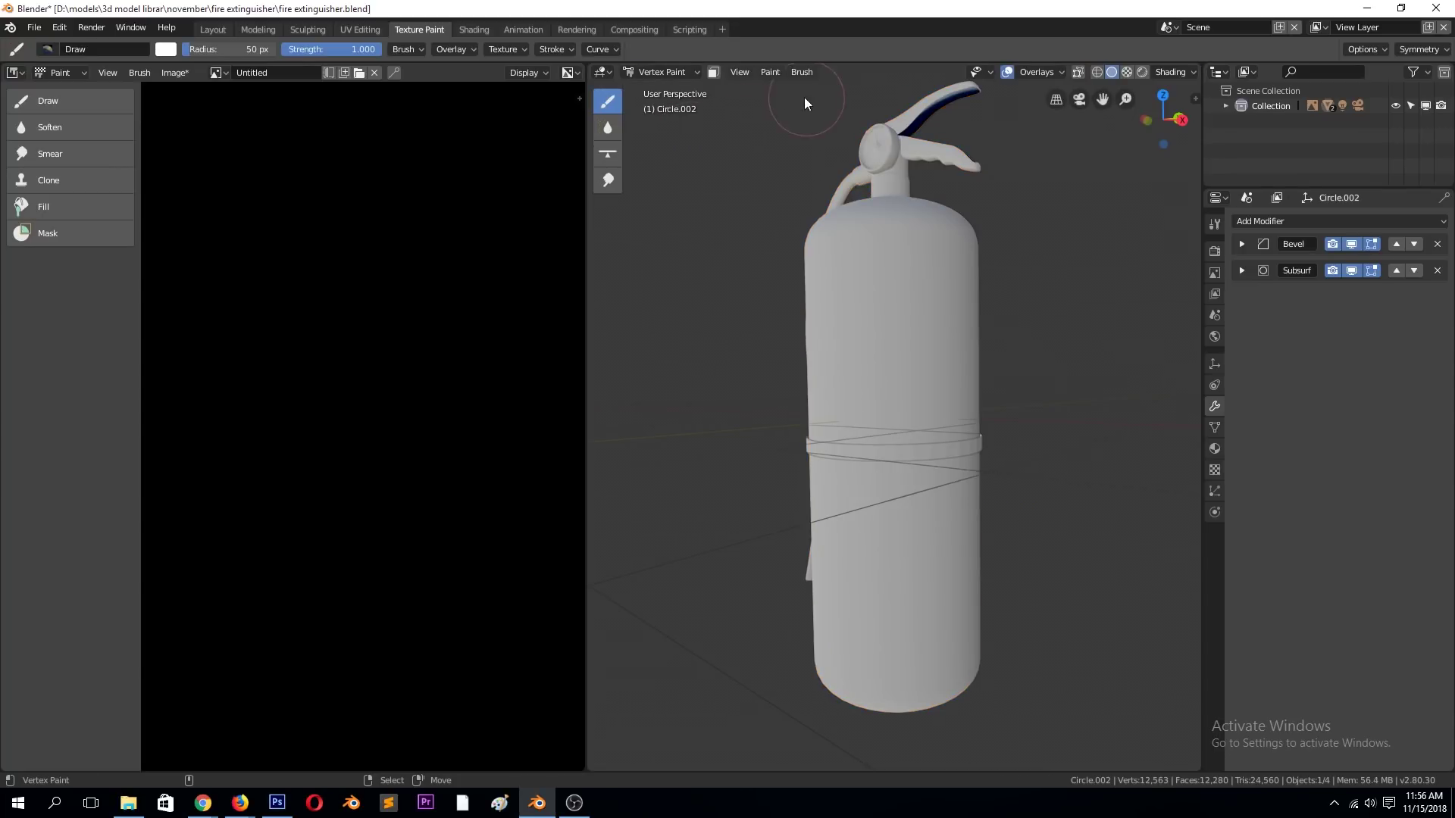
{"action": "left_click", "coordinate": [775, 73]}
{"action": "left_click", "coordinate": [813, 121]}
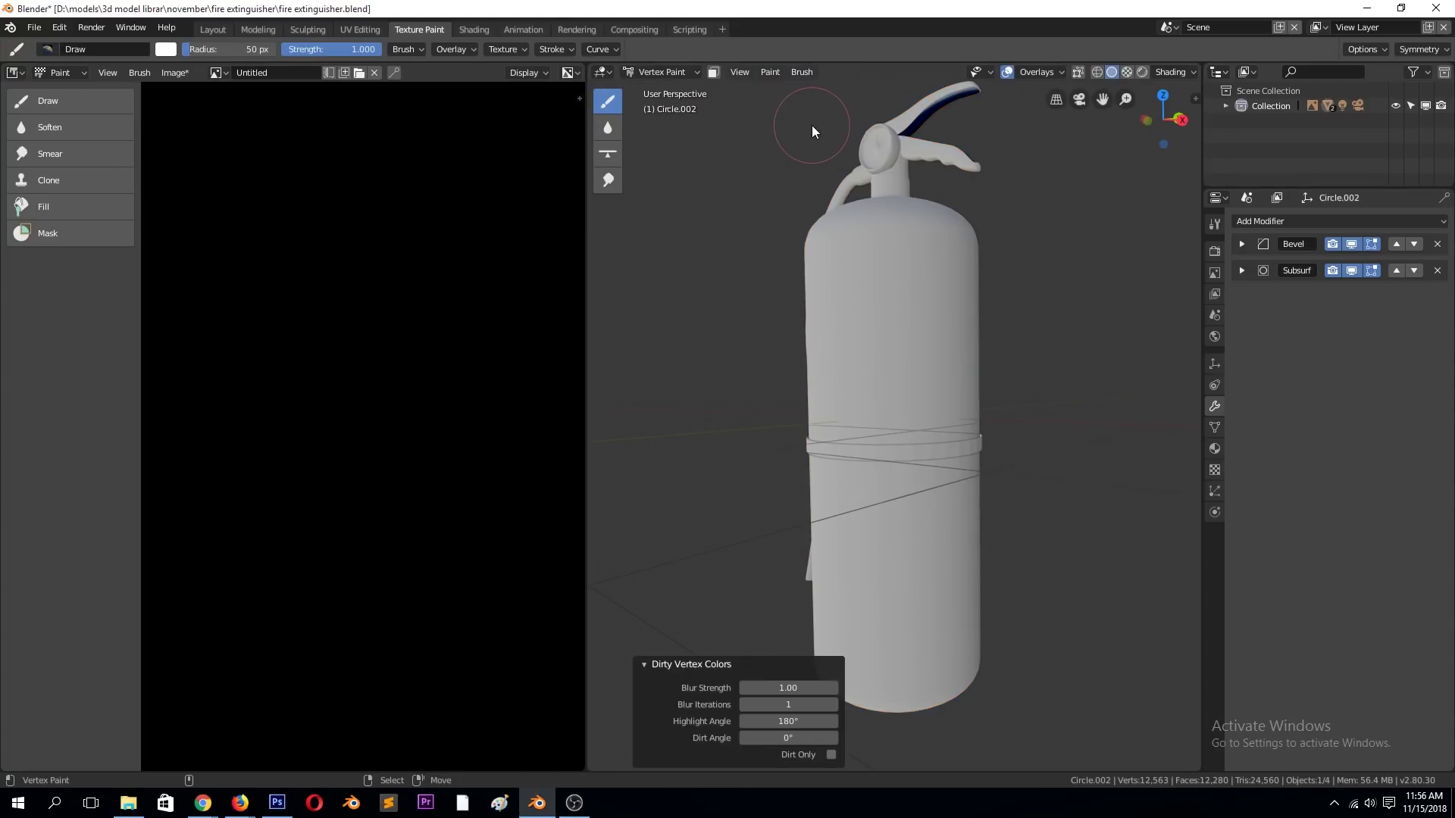
{"action": "mouse_move", "coordinate": [866, 262]}
{"action": "middle_mouse_down"}
{"action": "mouse_move", "coordinate": [1016, 296]}
{"action": "mouse_move", "coordinate": [752, 278]}
{"action": "middle_mouse_up"}
{"action": "left_click", "coordinate": [767, 74]}
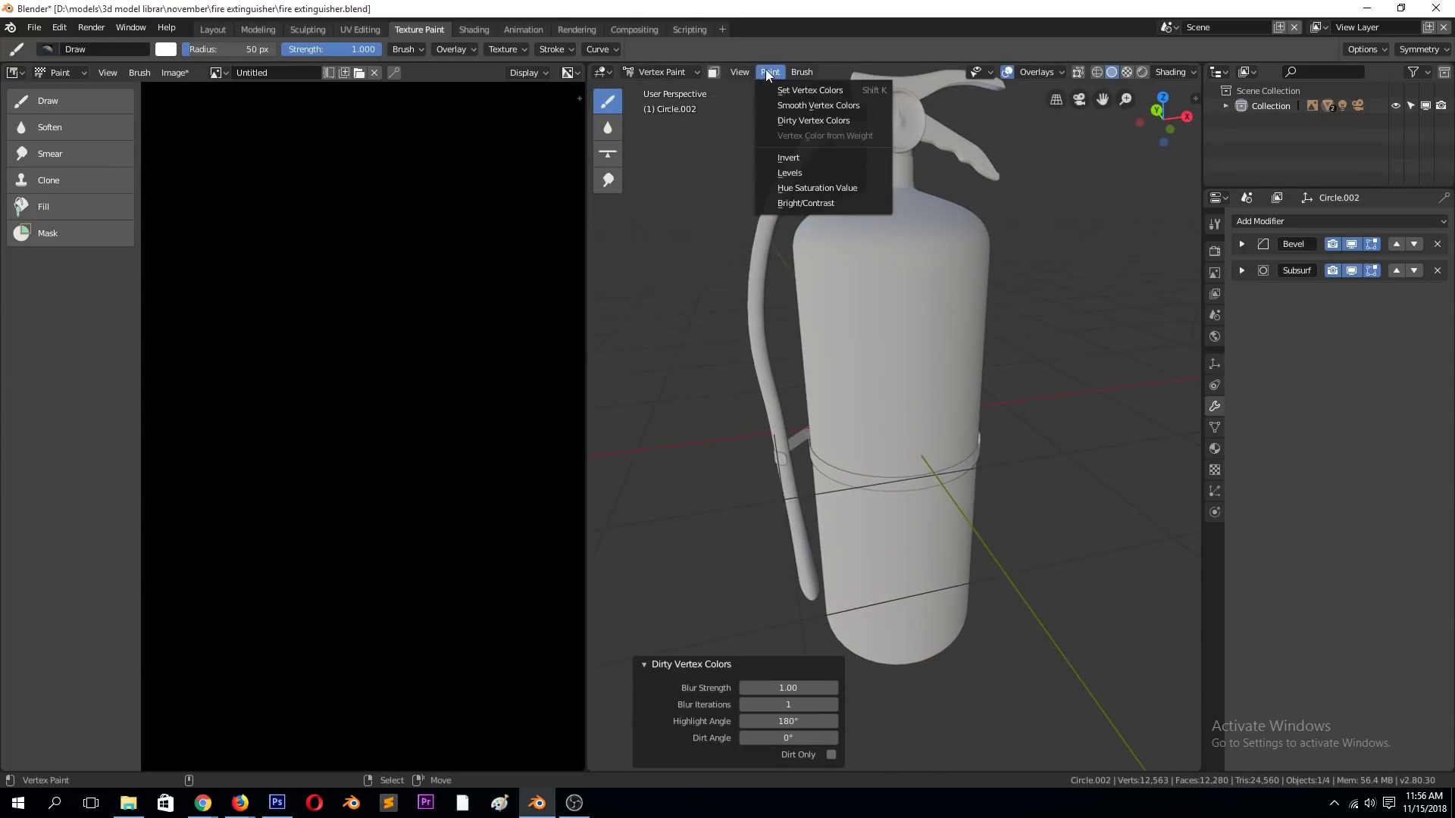
{"action": "left_click", "coordinate": [807, 122]}
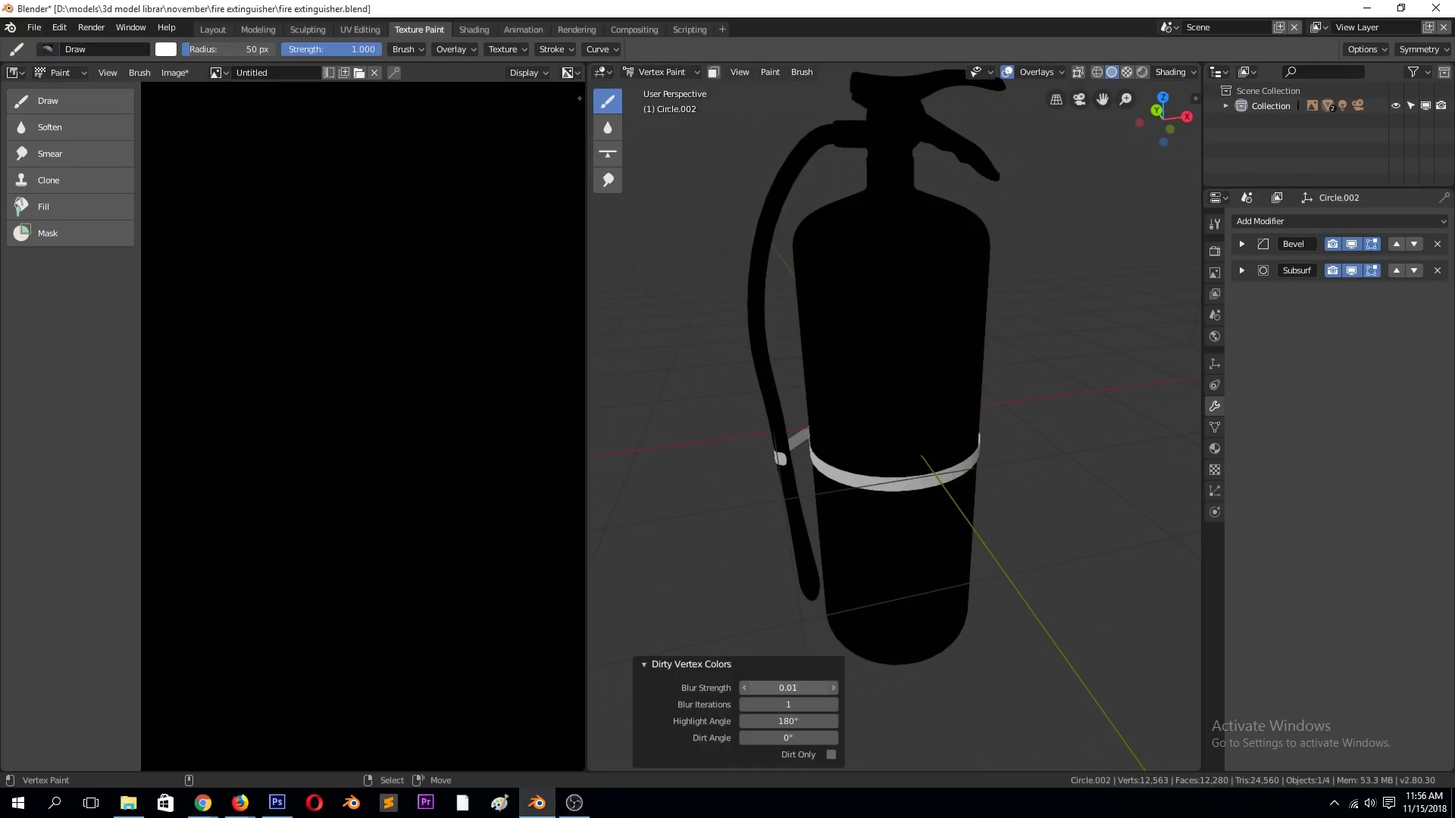
{"action": "left_click", "coordinate": [773, 687]}
{"action": "type", "text": ".5"}
- Reapply Dirty Vertex Colors with blur strength 1.00 and view the extinguisher from low
{"action": "left_click", "coordinate": [769, 72]}
{"action": "left_click", "coordinate": [806, 103]}
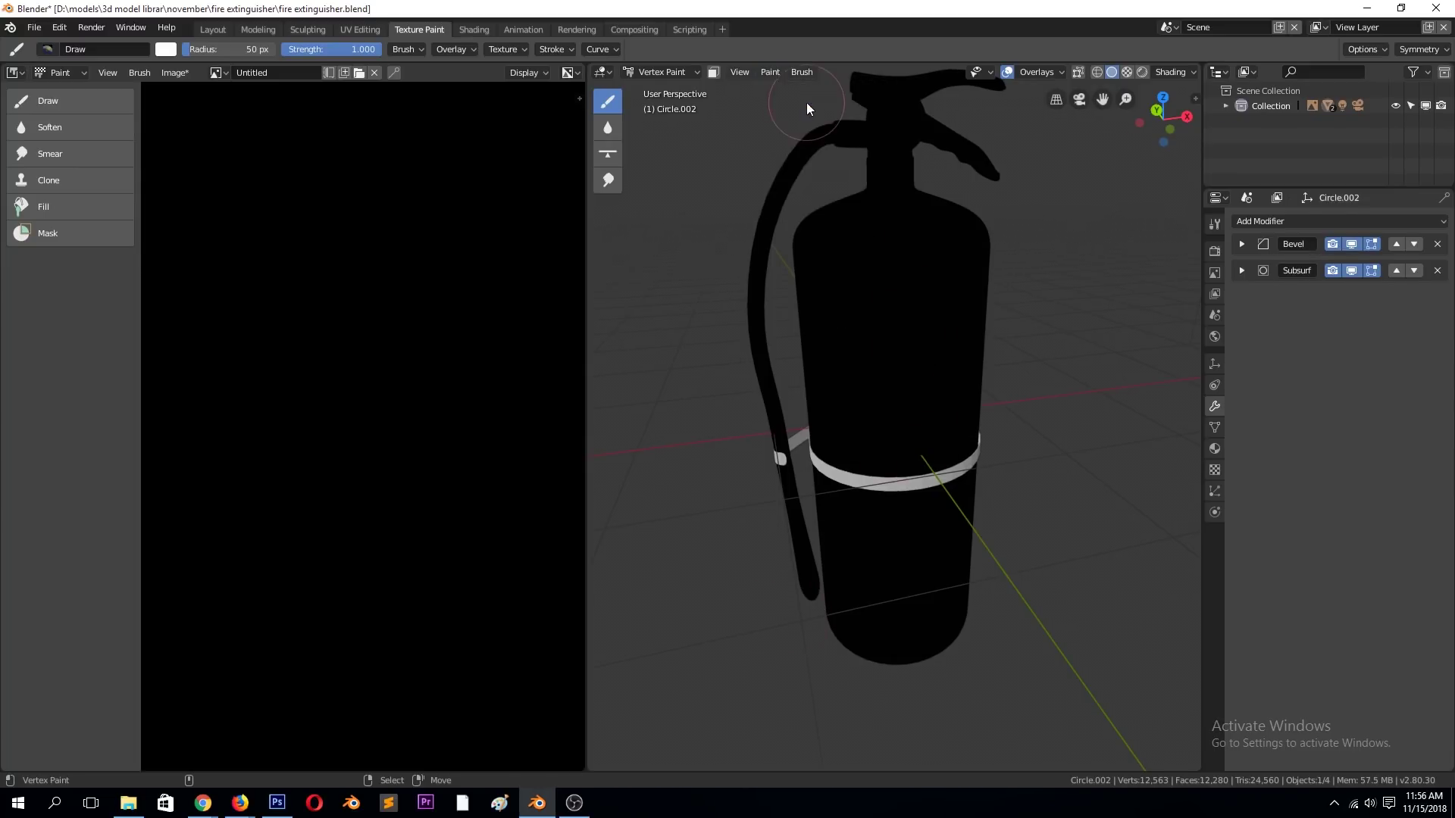
{"action": "left_click", "coordinate": [797, 73]}
{"action": "left_click", "coordinate": [793, 71]}
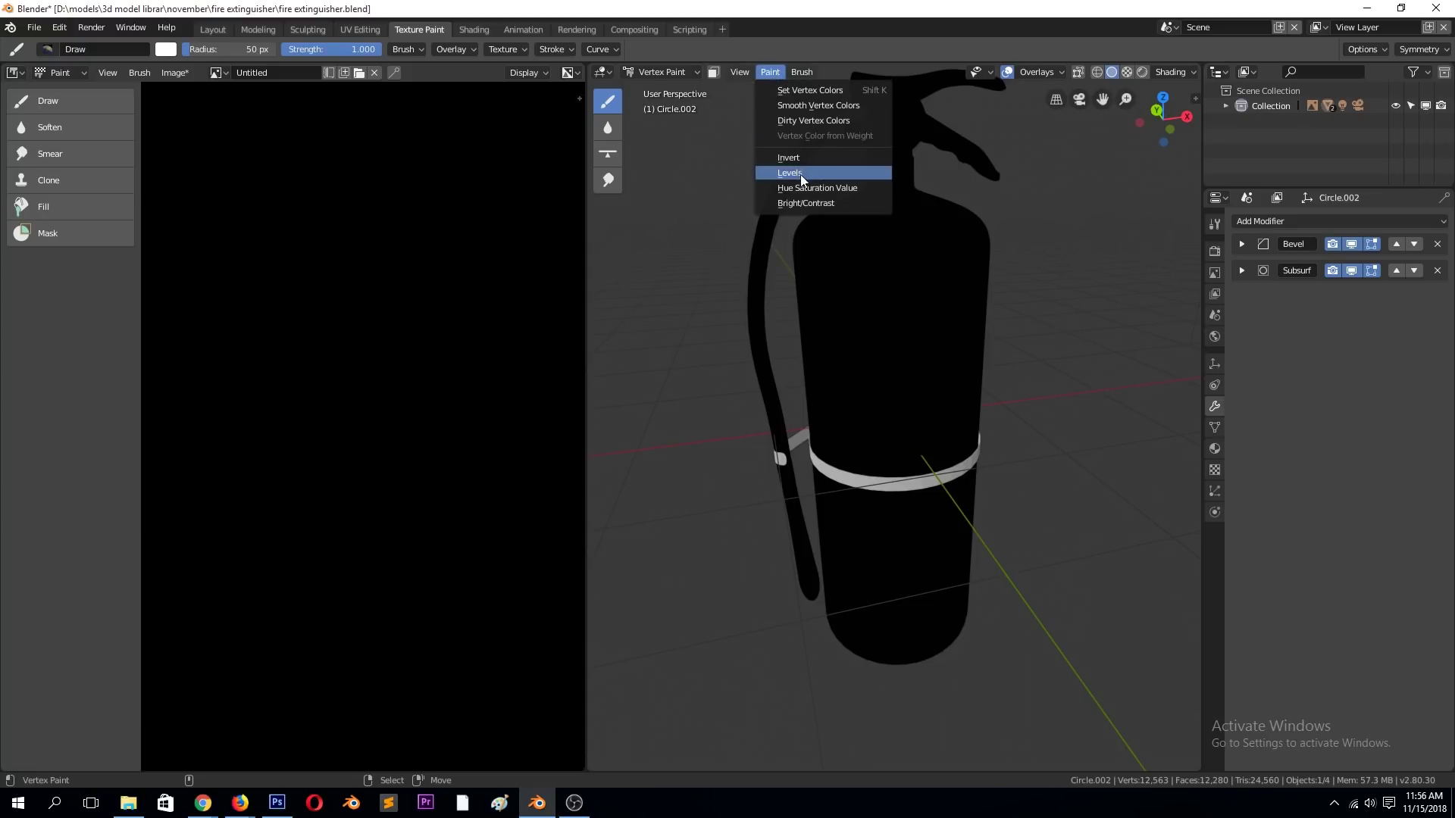
{"action": "left_click", "coordinate": [806, 119]}
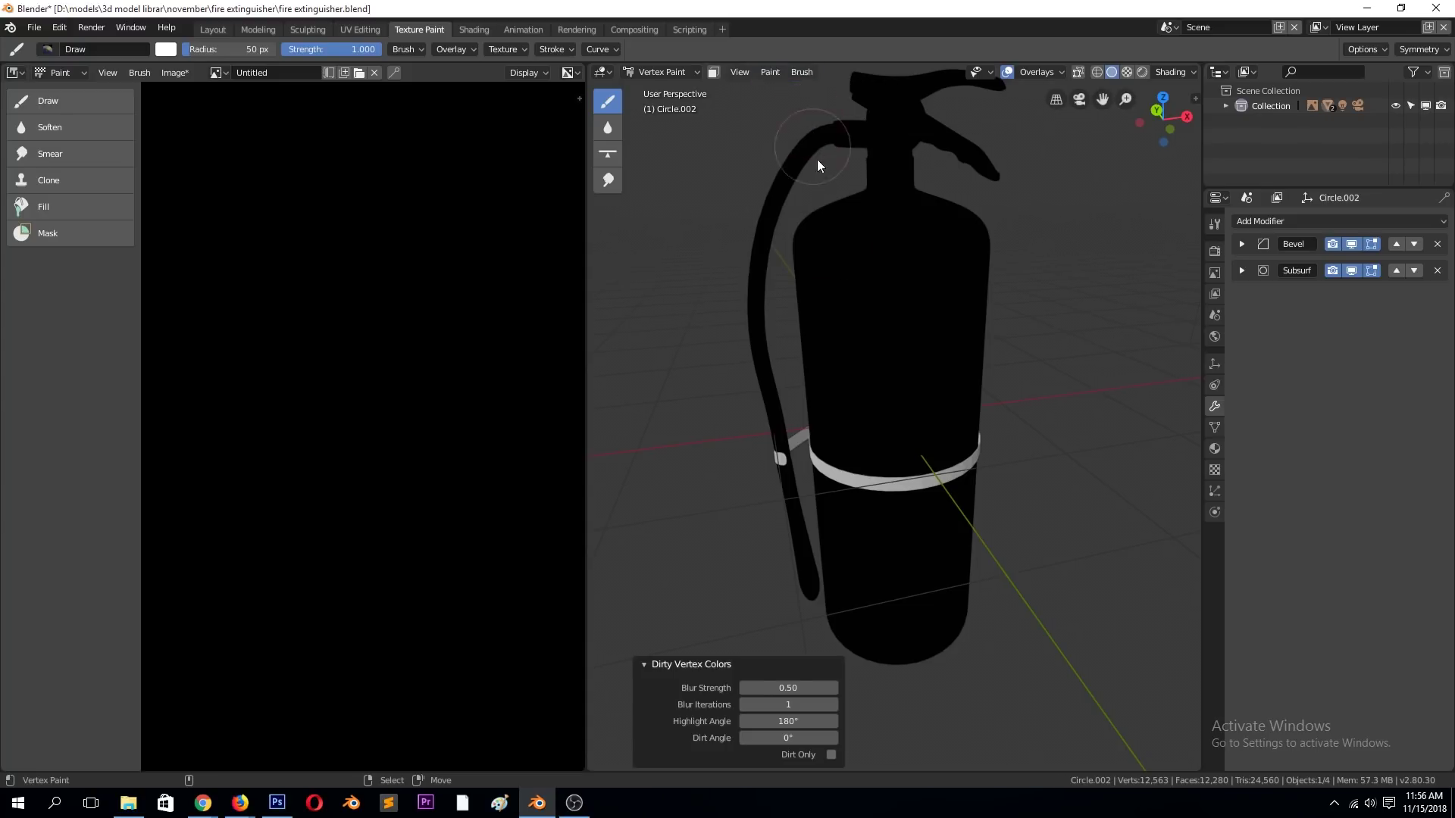
{"action": "left_click", "coordinate": [788, 686]}
{"action": "type", "text": "1"}
{"action": "key", "text": "Return"}
{"action": "scroll", "coordinate": [838, 285], "scroll_direction": "down", "scroll_amount": 5}
{"action": "middle_click_drag", "start_coordinate": [838, 285], "coordinate": [925, 446]}
{"action": "key", "text": "Tab"}
{"action": "key", "text": "Tab"}
{"action": "key", "text": "Tab"}
{"action": "key", "text": "Tab"}
{"action": "key", "text": "Tab"}
{"action": "key", "text": "Tab"}
- Compare the extinguisher in rendered and material preview shading
{"action": "left_click", "coordinate": [1126, 72]}
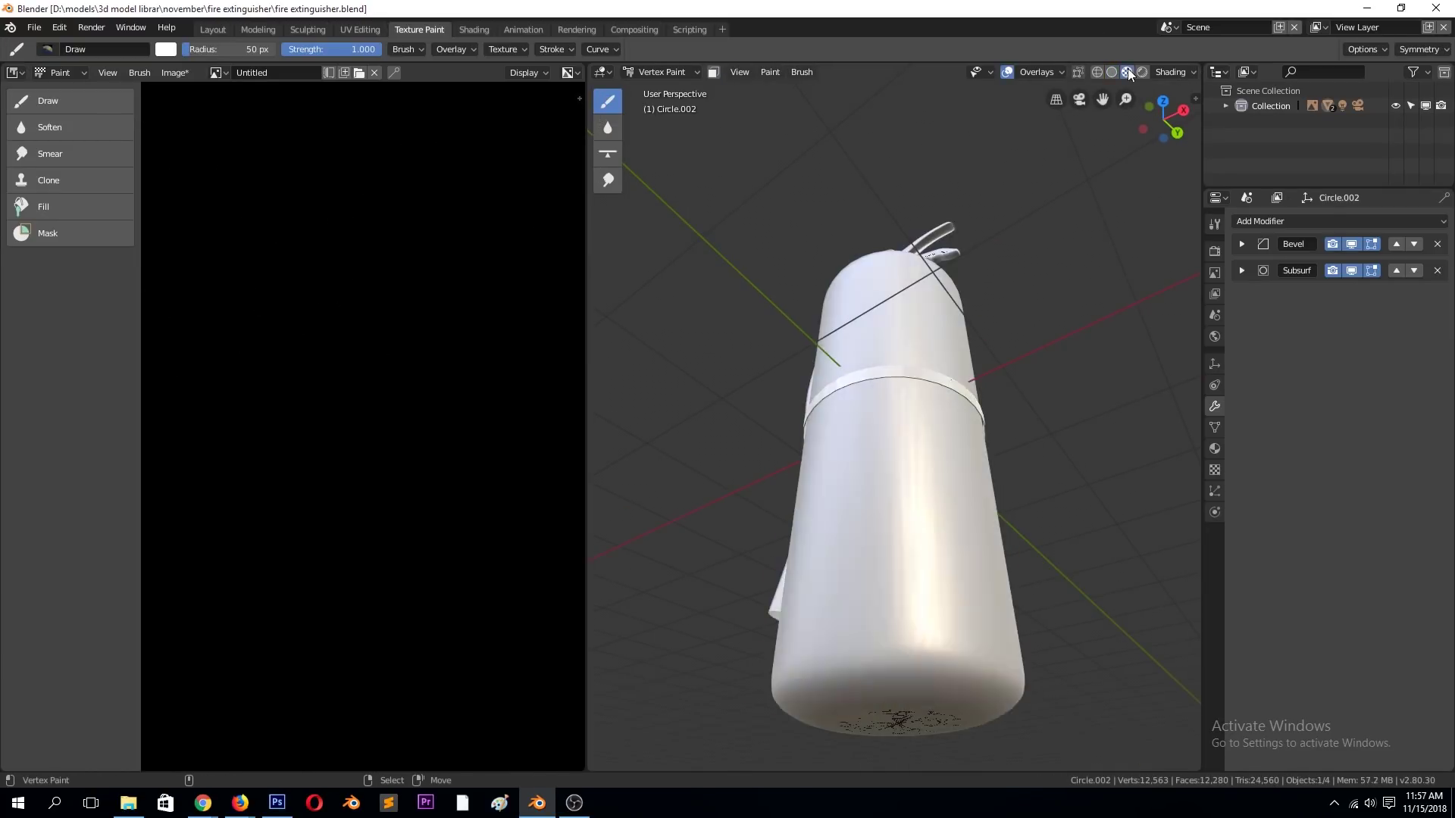
{"action": "middle_click_drag", "start_coordinate": [921, 410], "coordinate": [1108, 114]}
{"action": "left_click", "coordinate": [1139, 71]}
{"action": "left_click", "coordinate": [1108, 72]}
- Check the Render tab's Bake settings, leaving the bake type at Combined
{"action": "left_click", "coordinate": [1215, 252]}
{"action": "left_click", "coordinate": [1254, 559]}
{"action": "scroll", "coordinate": [1394, 604], "scroll_direction": "down", "scroll_amount": 3}
{"action": "left_click", "coordinate": [1417, 512]}
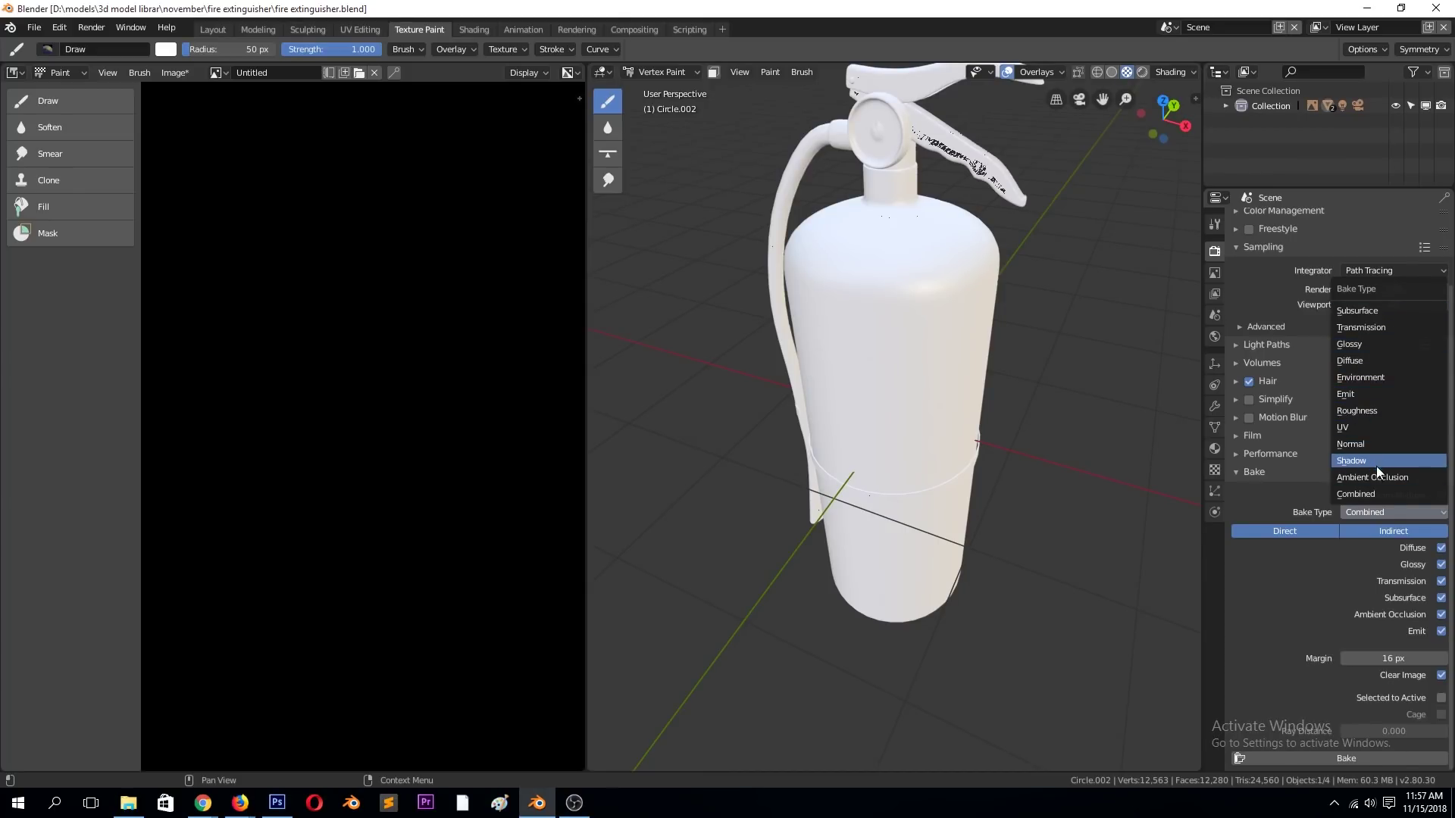
{"action": "left_click", "coordinate": [1380, 513]}
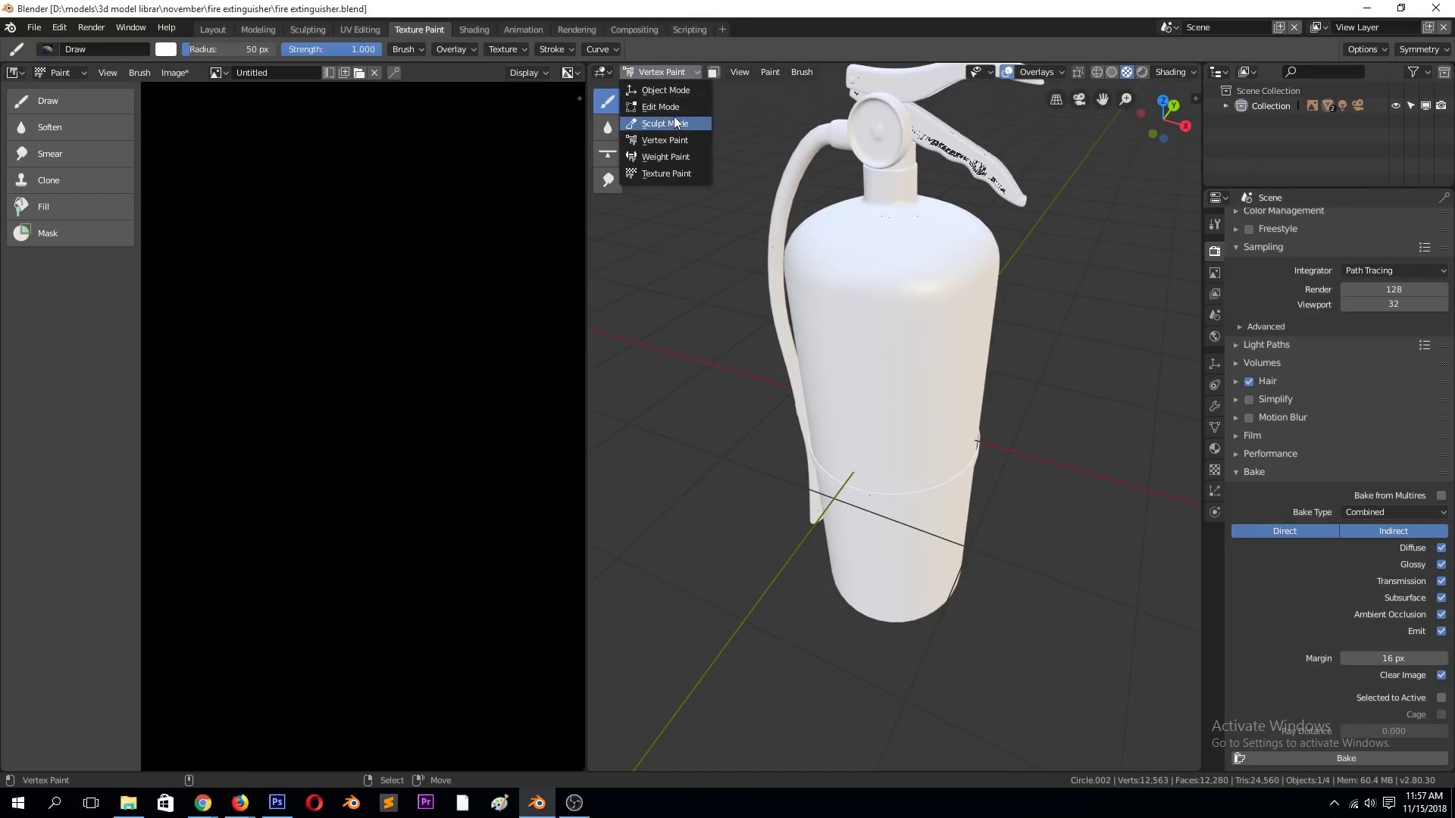
- In the Shading workspace, delete the Untitled image texture node from the material
{"action": "left_click", "coordinate": [663, 90]}
{"action": "left_click", "coordinate": [476, 30]}
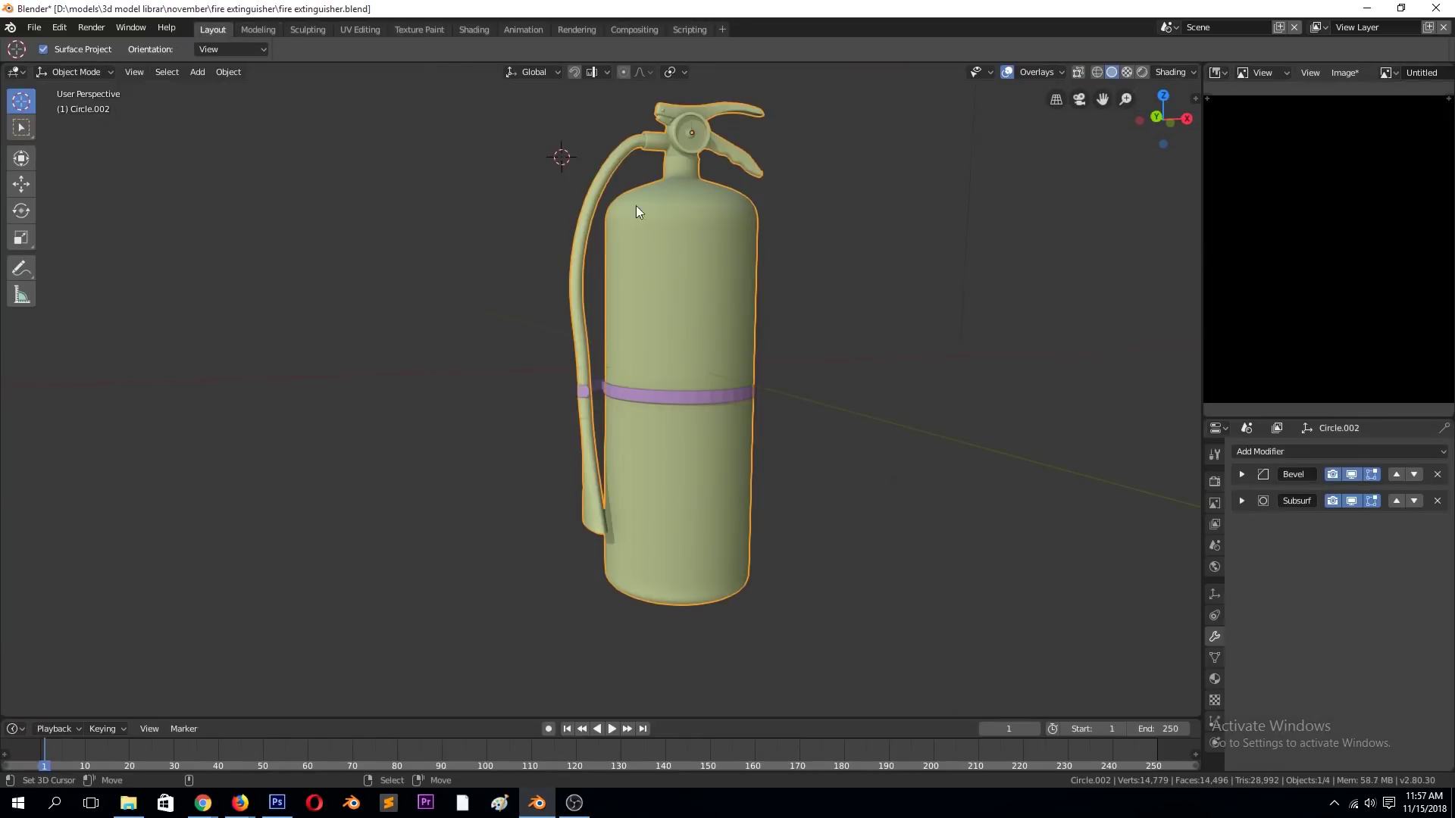
{"action": "key", "text": "x"}
{"action": "left_click", "coordinate": [614, 267]}
{"action": "key", "text": "ctrl+z"}
{"action": "key", "text": "x"}
{"action": "left_click", "coordinate": [716, 267]}
- Save the blend file and bring Photoshop to the front
{"action": "key", "text": "ctrl+s"}
{"action": "left_click", "coordinate": [639, 259]}
{"action": "left_click", "coordinate": [274, 803]}
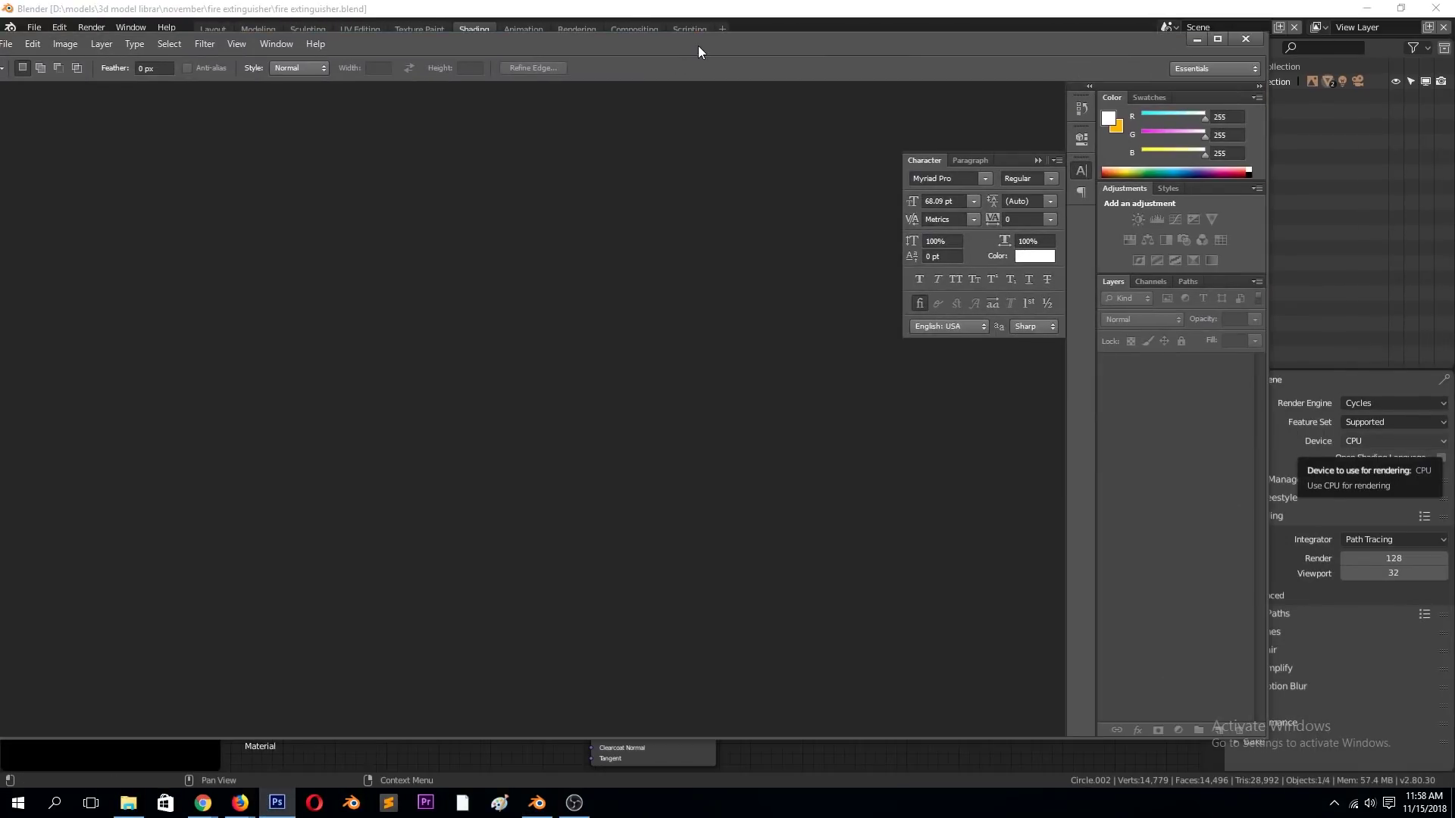
- Open the inspection tag image and Magic Wand-select its outer white background with Contiguous on
{"action": "left_click", "coordinate": [1216, 38]}
{"action": "left_click", "coordinate": [128, 803]}
{"action": "mouse_move", "coordinate": [851, 341]}
{"action": "left_mouse_down"}
{"action": "mouse_move", "coordinate": [1016, 367]}
{"action": "mouse_move", "coordinate": [790, 298]}
{"action": "left_mouse_up"}
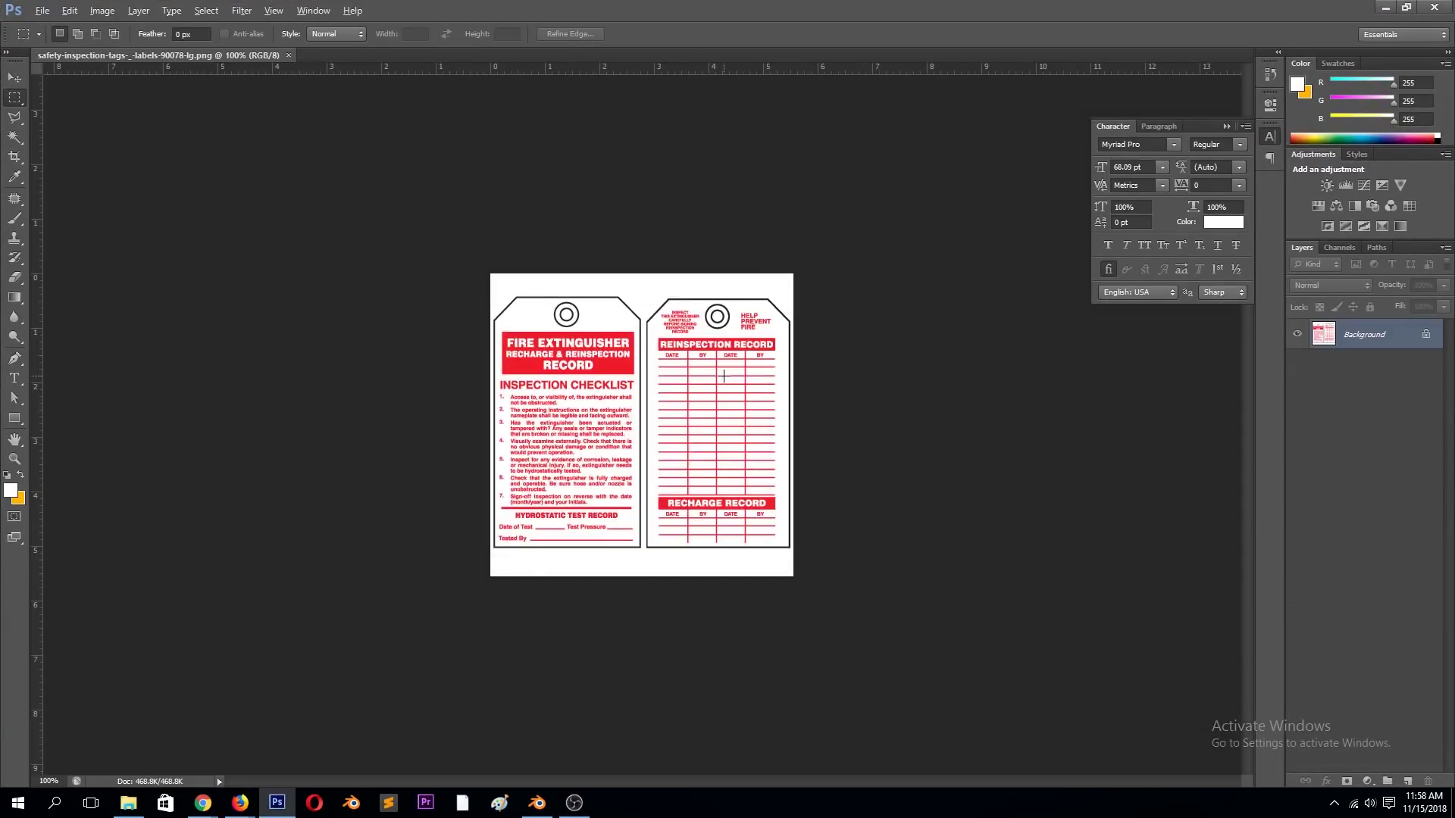
{"action": "key", "text": "w"}
{"action": "left_click", "coordinate": [645, 248]}
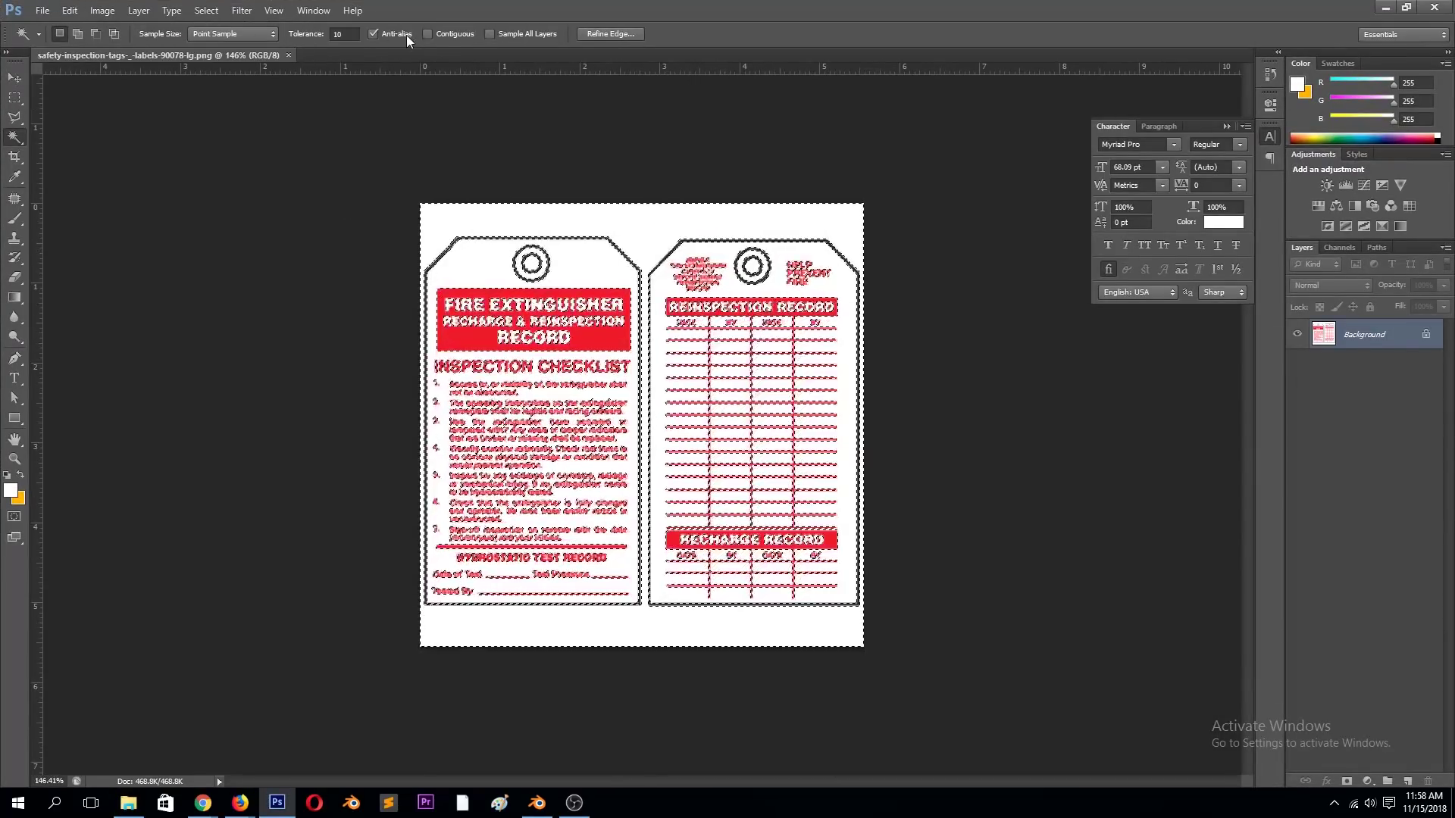
{"action": "left_click", "coordinate": [427, 34]}
{"action": "left_click", "coordinate": [588, 208]}
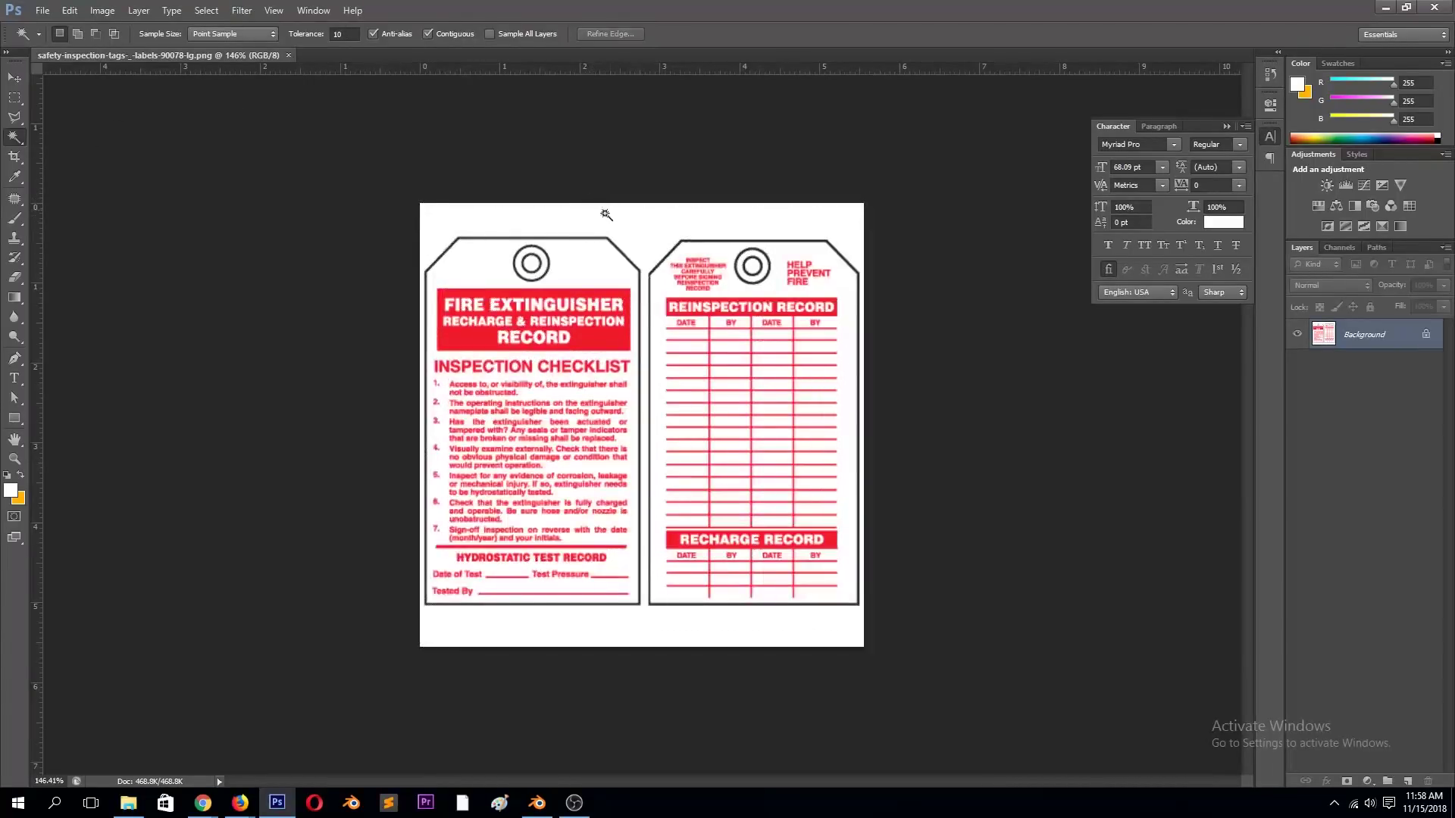
- Mask out the white background with an inverted layer mask and crop tightly around the tags
{"action": "left_click", "coordinate": [1346, 781]}
{"action": "left_click", "coordinate": [852, 254]}
{"action": "key", "text": "ctrl+i"}
{"action": "key", "text": "c"}
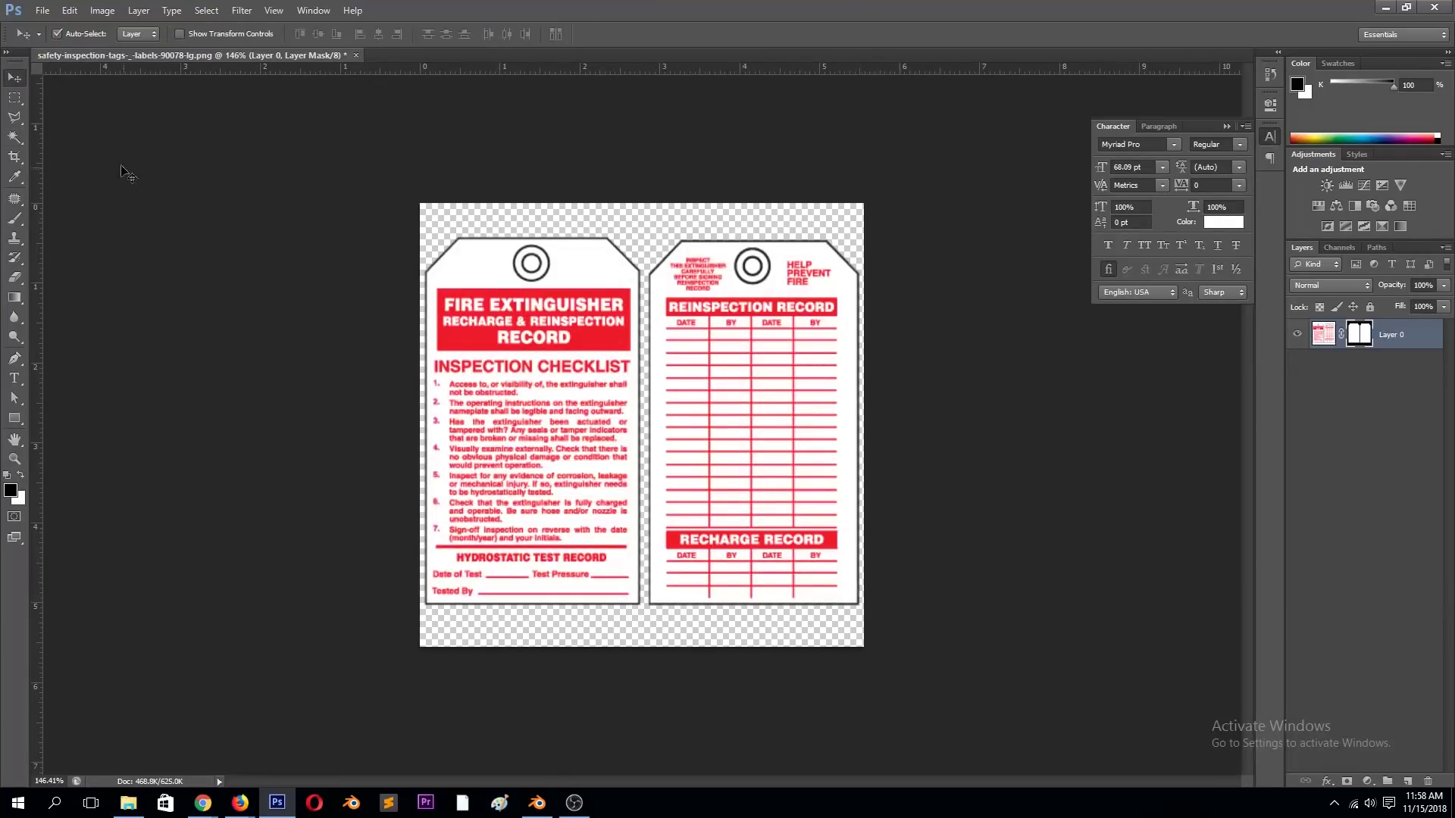
{"action": "left_click_drag", "start_coordinate": [627, 213], "coordinate": [633, 236]}
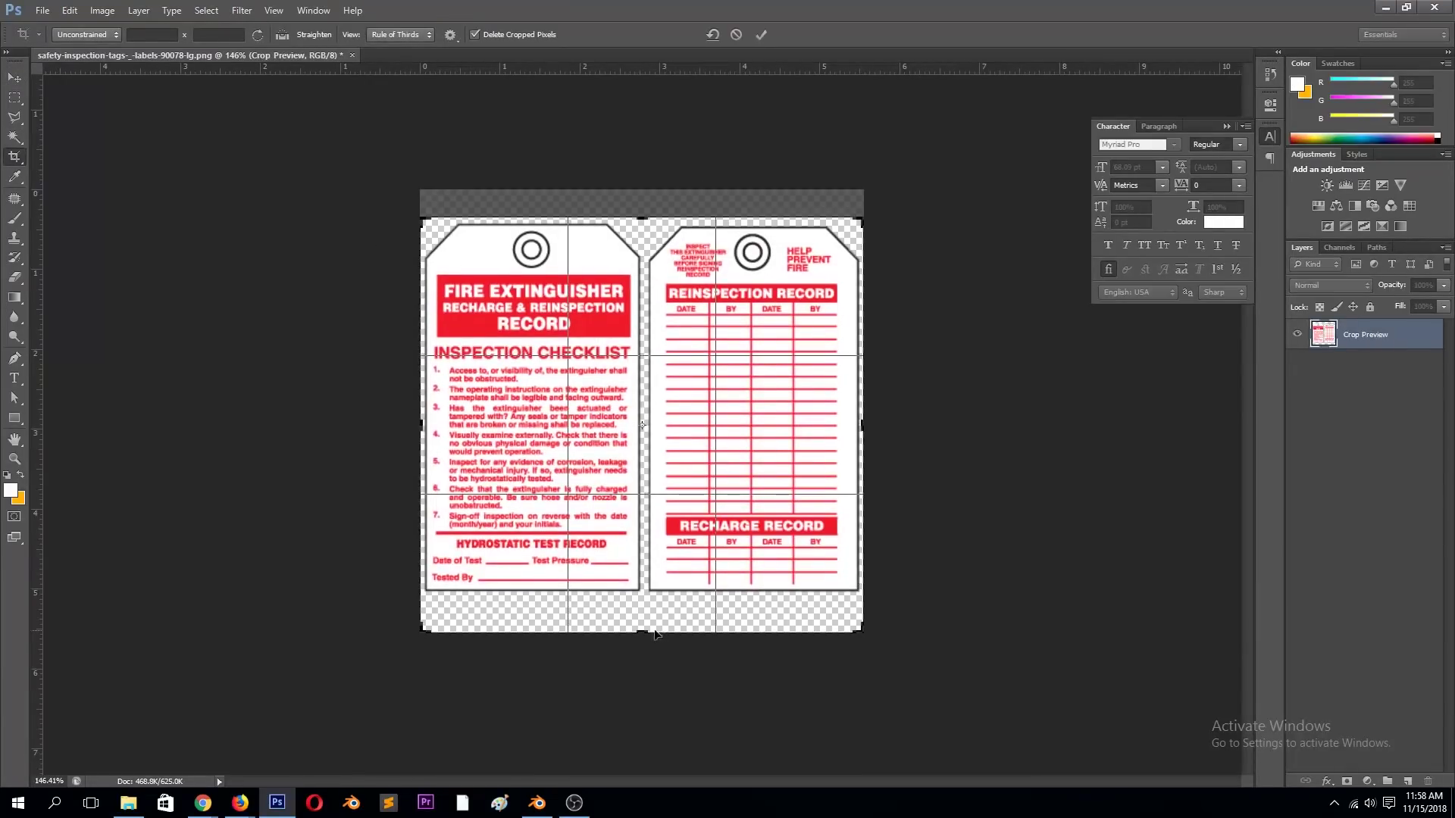
{"action": "left_click_drag", "start_coordinate": [641, 645], "coordinate": [645, 612]}
{"action": "key", "text": "Return"}
- Save for Web as PNG-24 into a subfolder of models on publish (D:)
{"action": "key", "text": "v"}
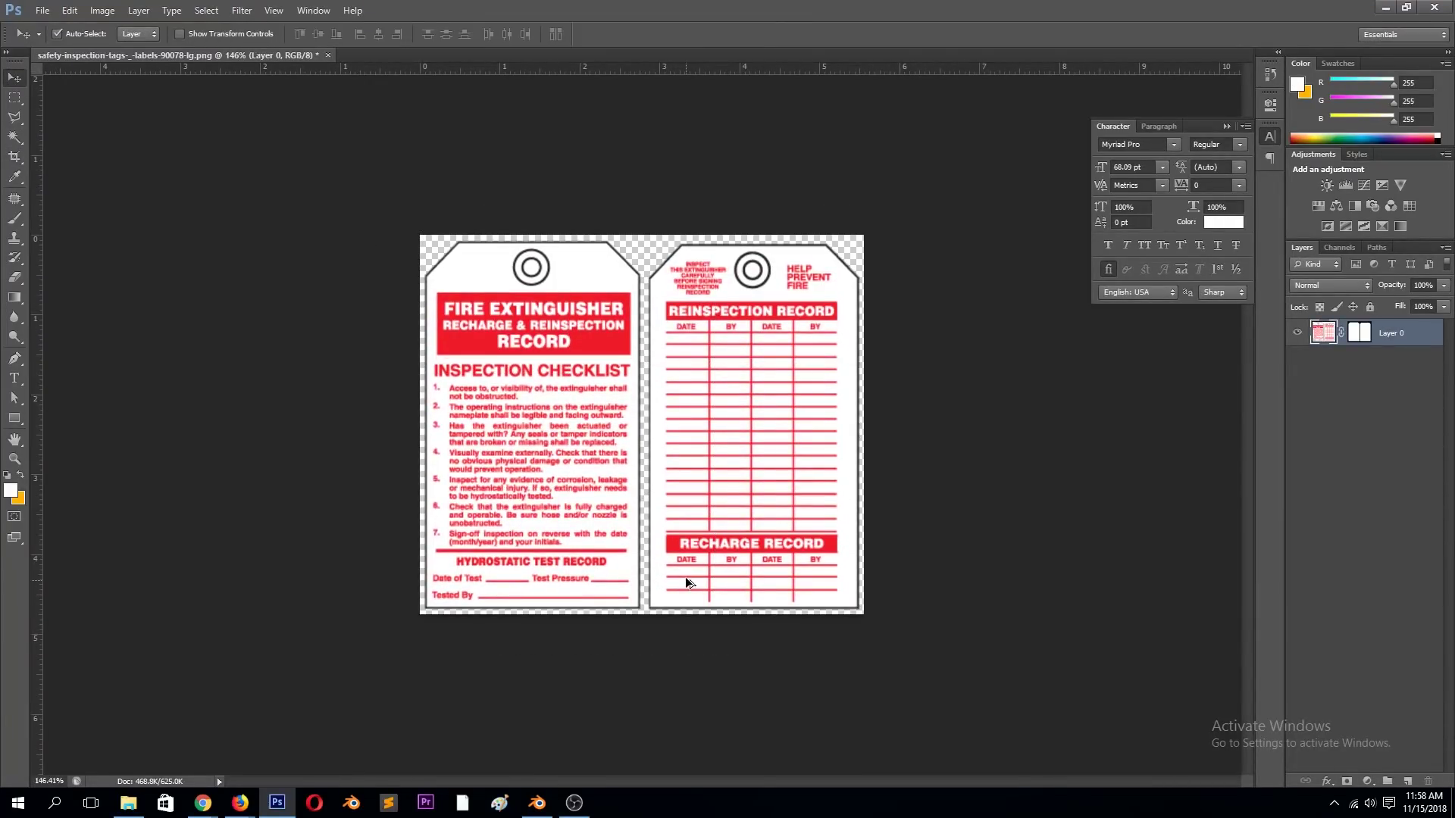
{"action": "key", "text": "ctrl+alt+shift+s"}
{"action": "left_click", "coordinate": [1231, 112]}
{"action": "left_click", "coordinate": [1213, 150]}
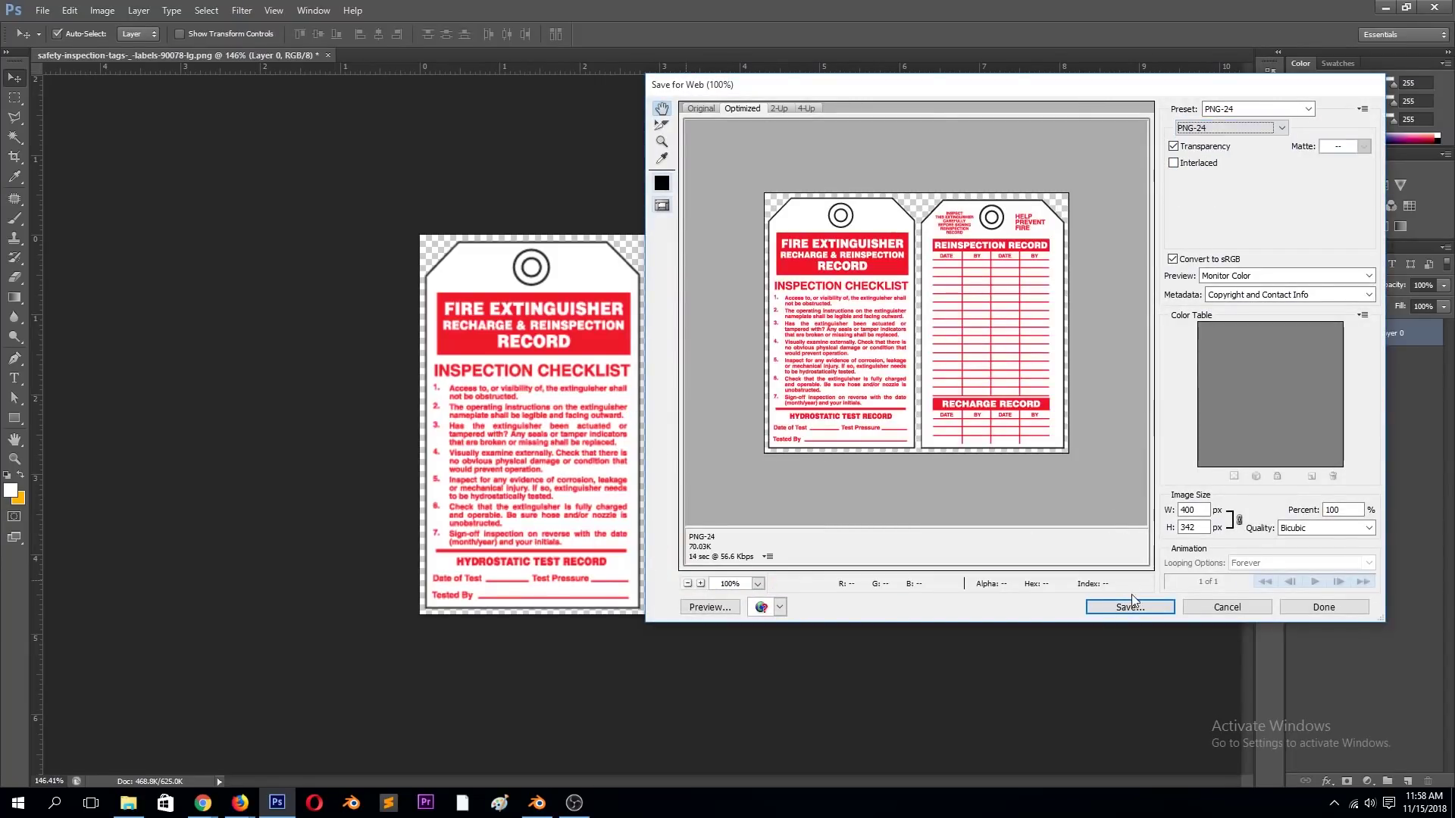
{"action": "left_click", "coordinate": [1130, 607]}
{"action": "left_click", "coordinate": [688, 170]}
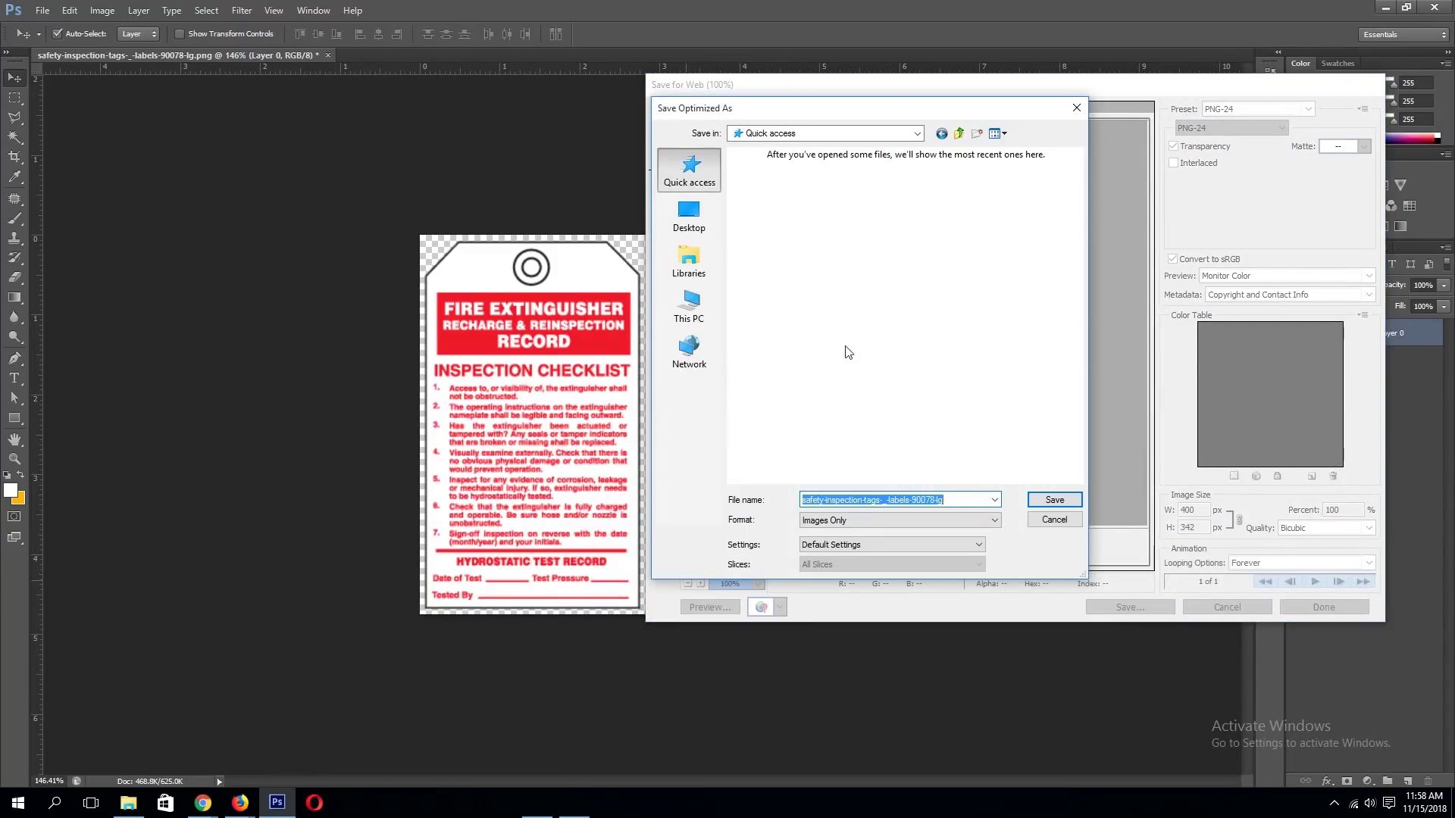
{"action": "left_click", "coordinate": [689, 303]}
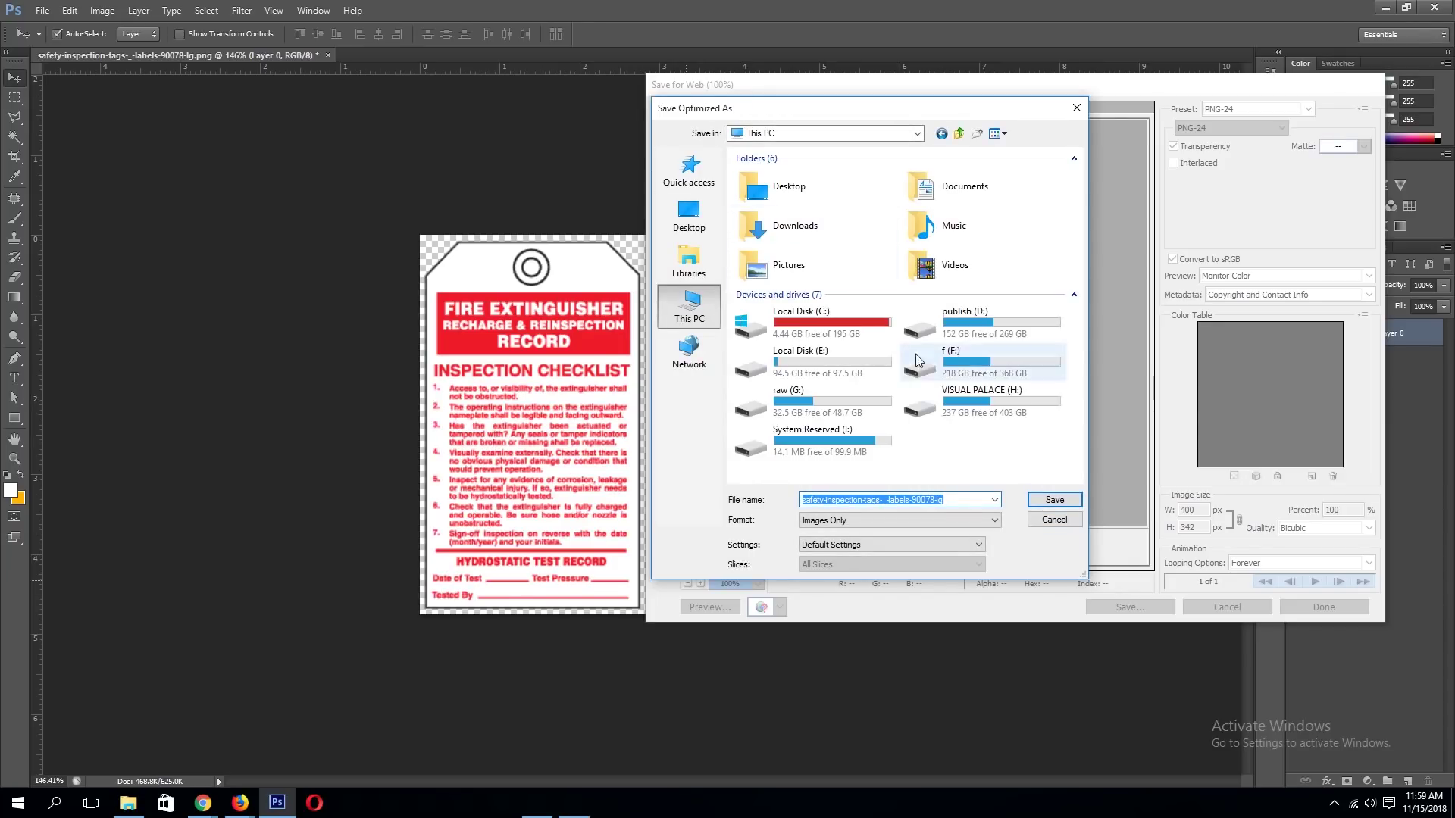
{"action": "double_click", "coordinate": [957, 325]}
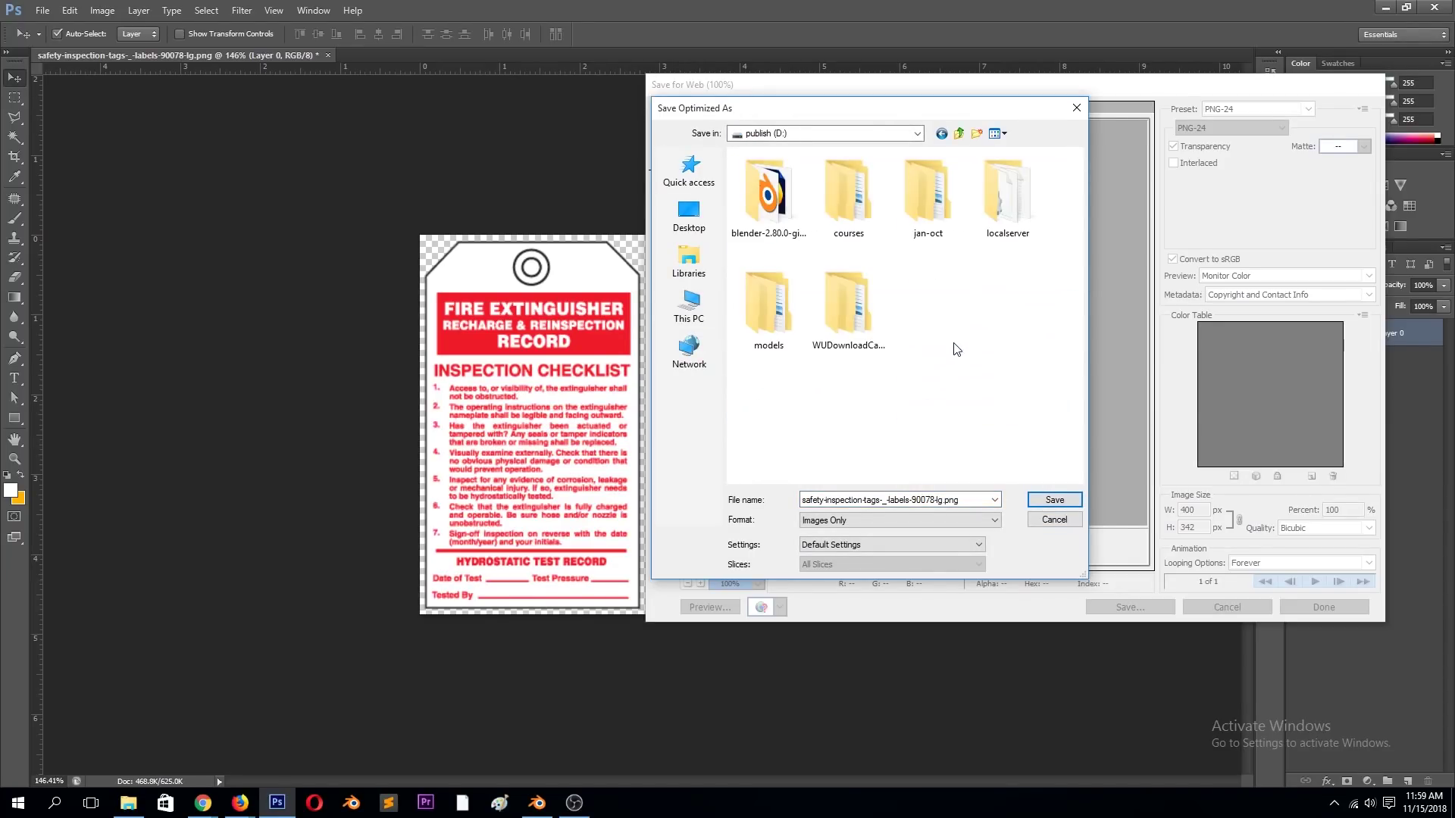
{"action": "double_click", "coordinate": [768, 303]}
{"action": "double_click", "coordinate": [780, 220]}
{"action": "double_click", "coordinate": [811, 253]}
{"action": "left_click", "coordinate": [1053, 502]}
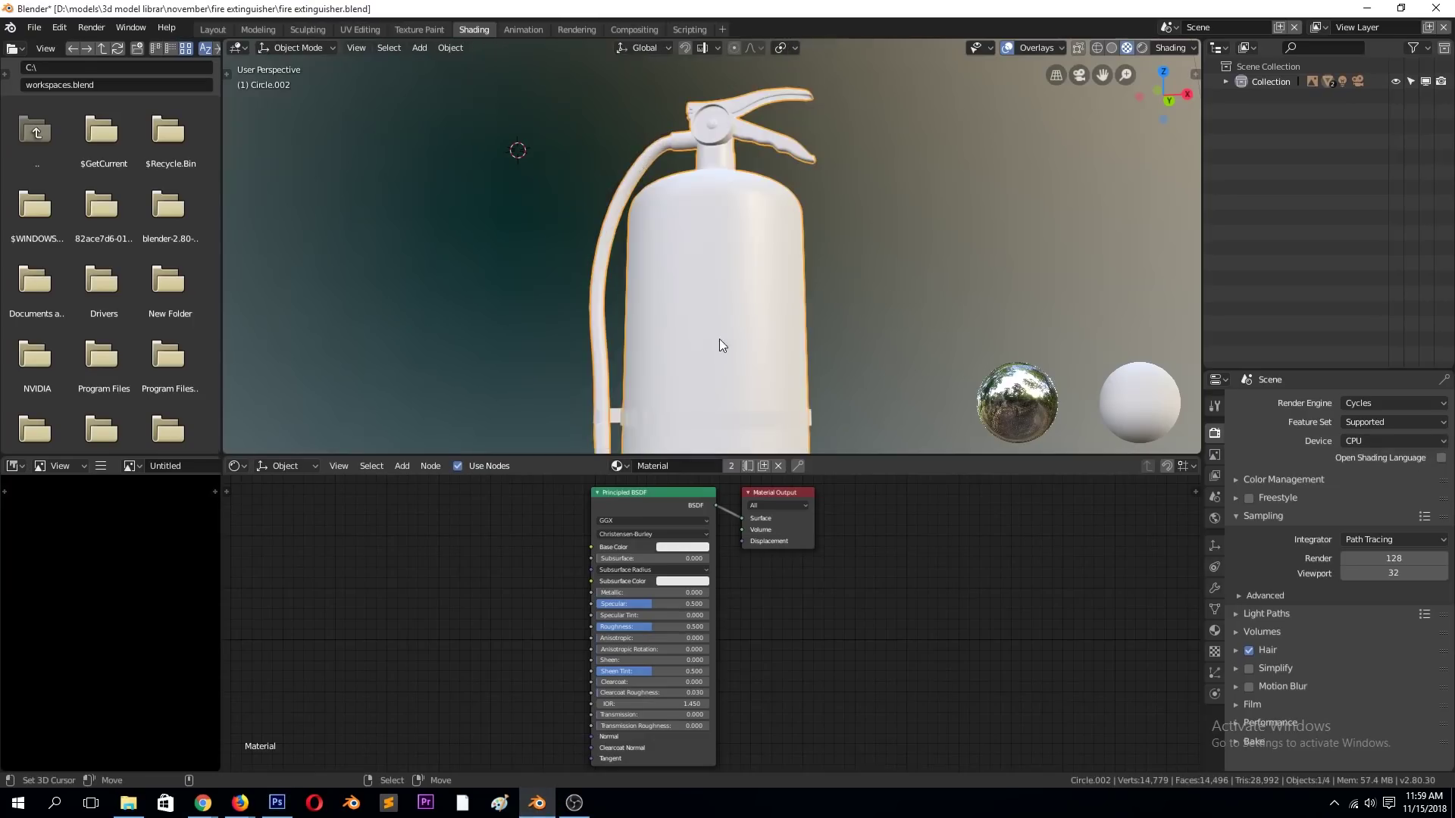
- Add an Image Texture node with the tag PNG from TEXTURES, linked to Base Color
{"action": "left_click", "coordinate": [401, 465]}
{"action": "left_click", "coordinate": [523, 562]}
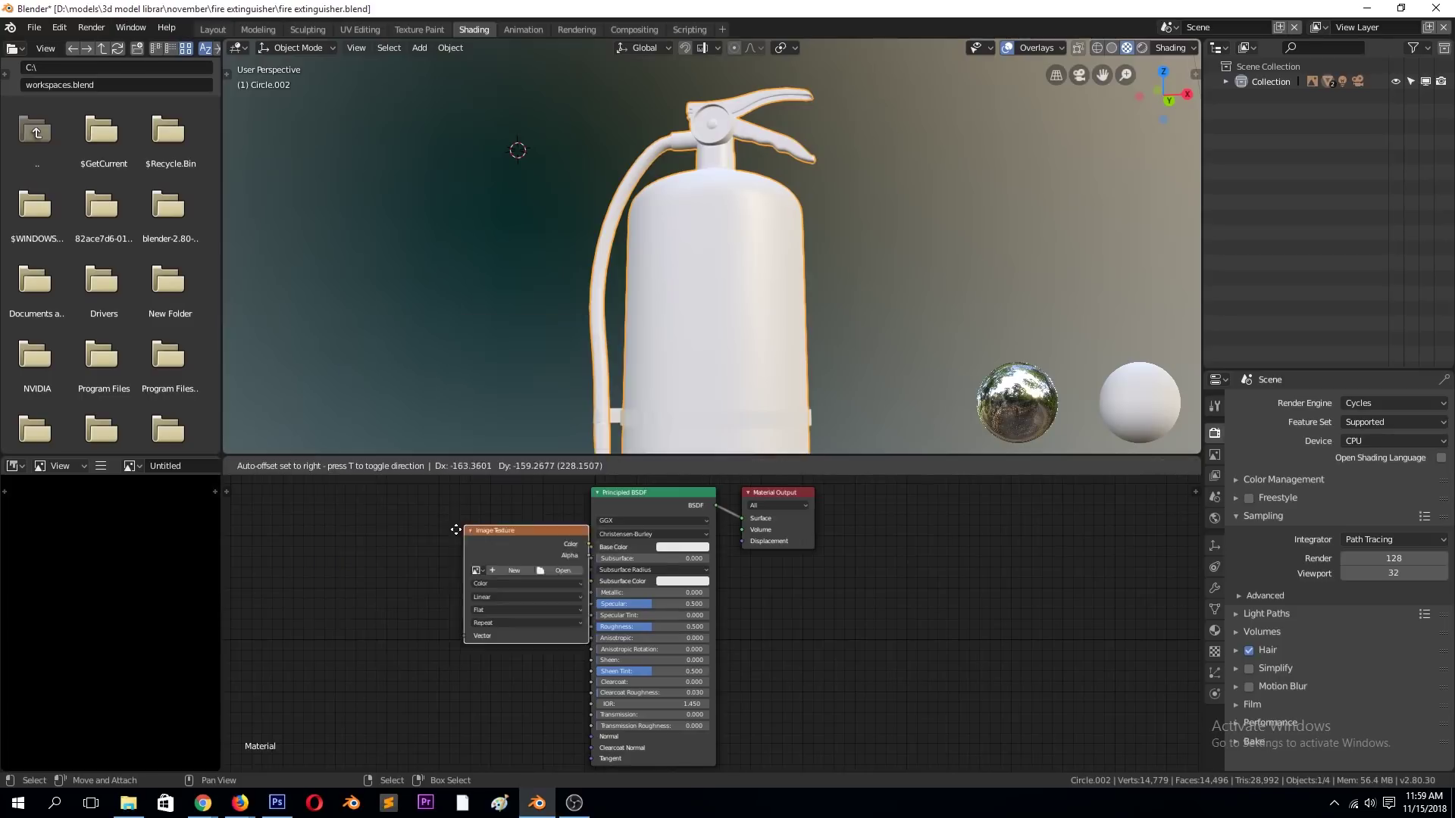
{"action": "left_click", "coordinate": [81, 442]}
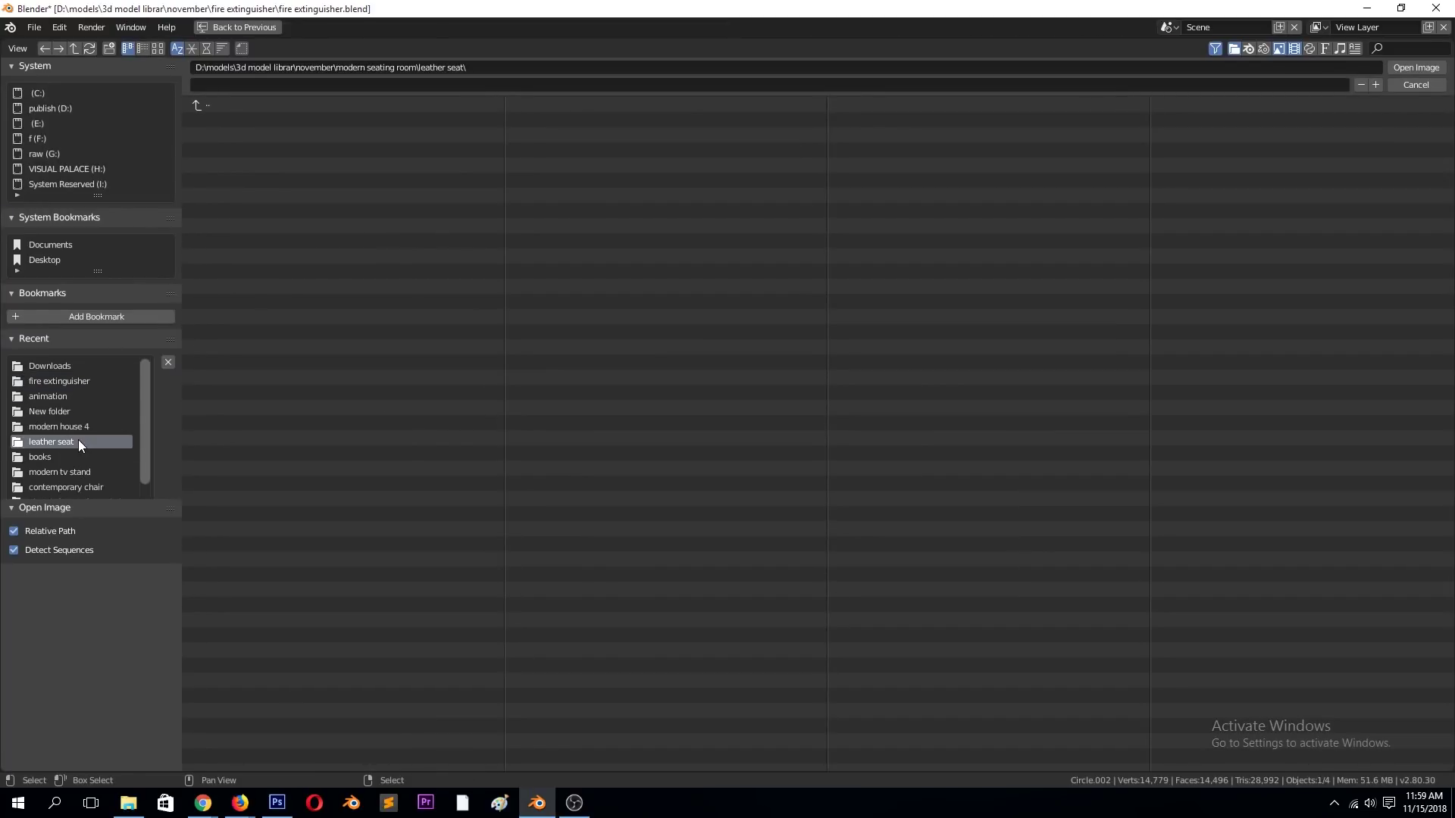
{"action": "left_click", "coordinate": [219, 105]}
{"action": "left_click", "coordinate": [217, 104]}
{"action": "left_click", "coordinate": [265, 224]}
{"action": "left_click", "coordinate": [157, 47]}
{"action": "double_click", "coordinate": [473, 402]}
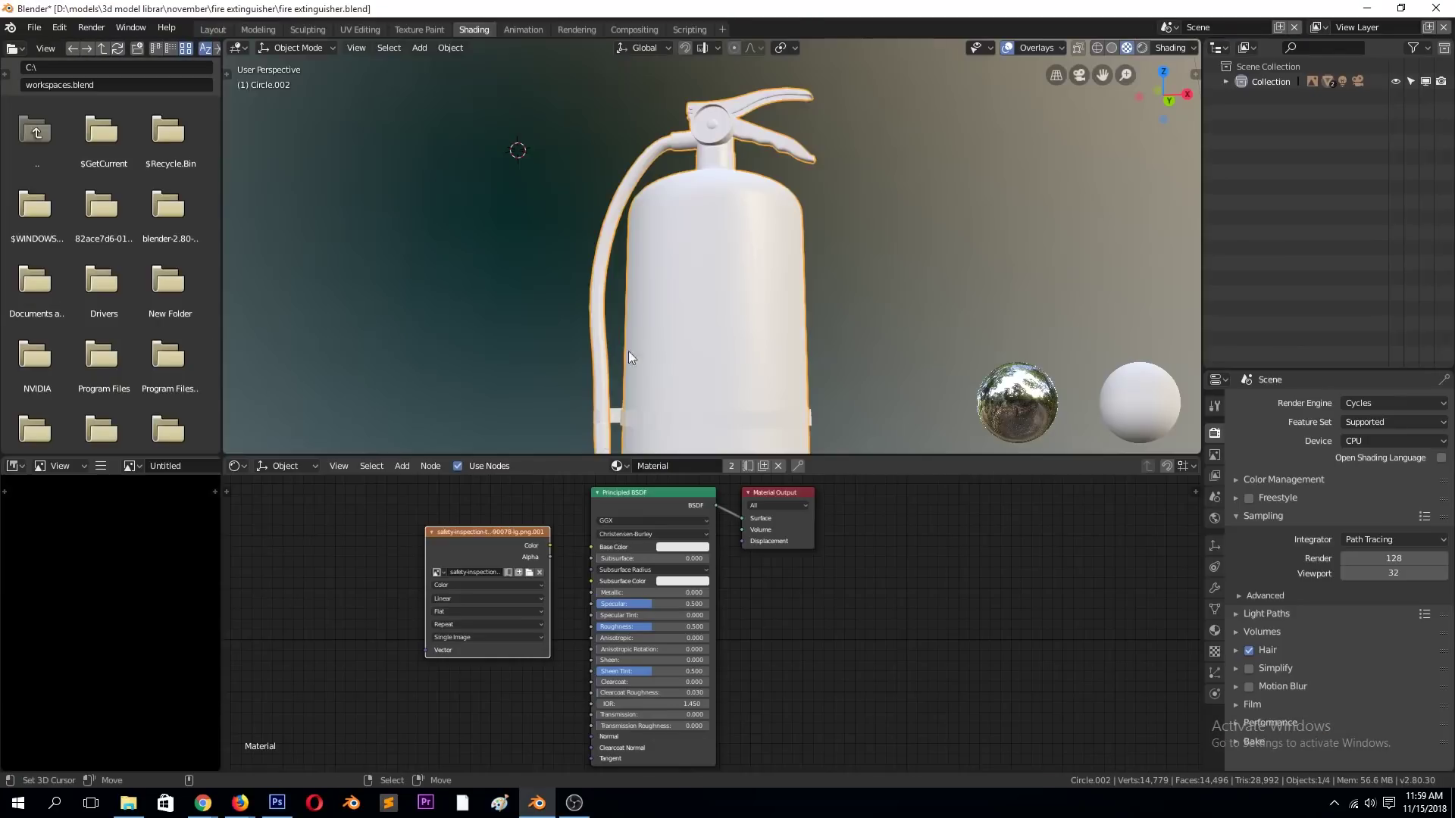
{"action": "left_click_drag", "start_coordinate": [588, 543], "coordinate": [591, 547]}
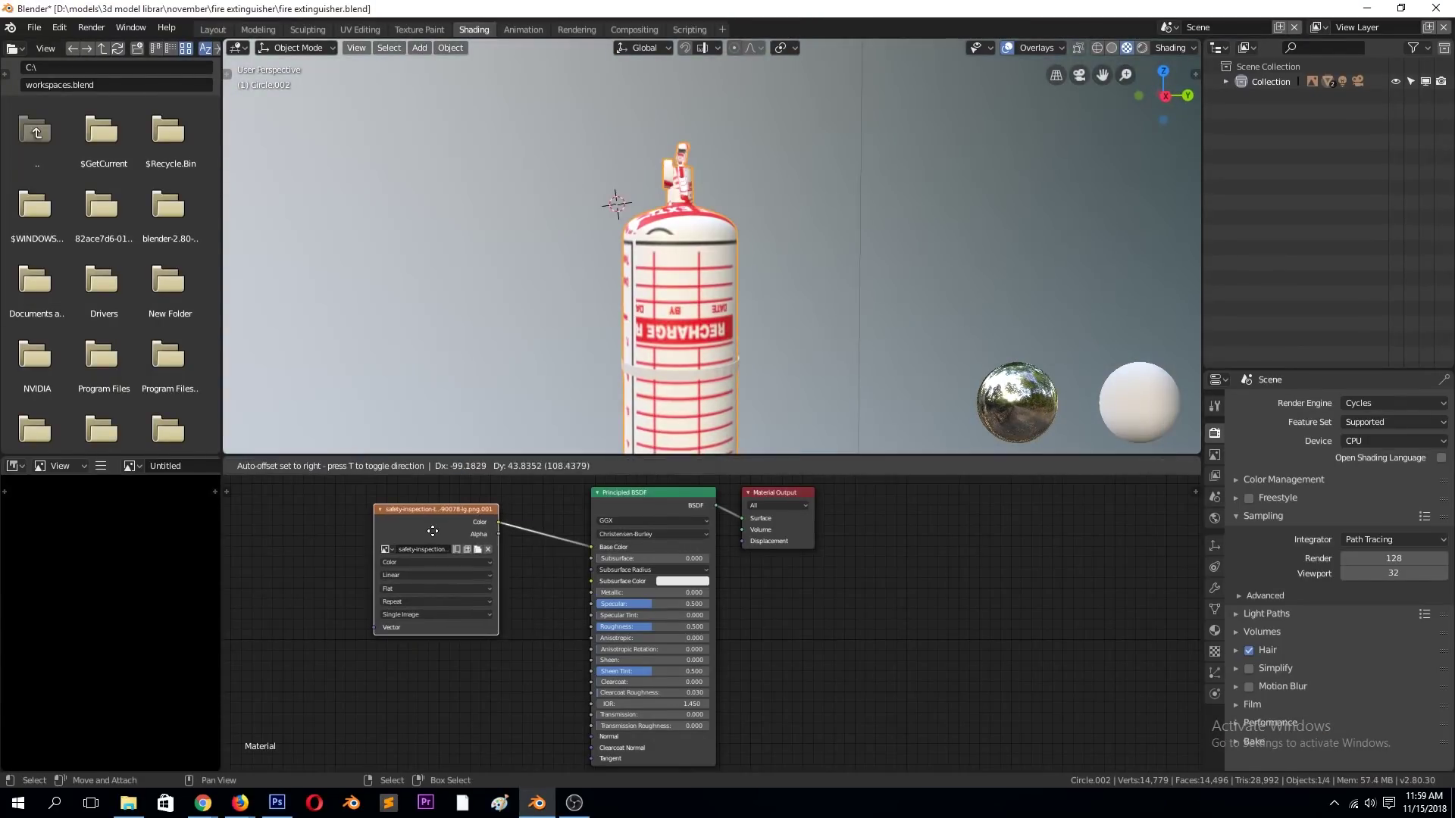
- Add mapping nodes, scale the texture 5 by 5, rotate it 180° and save
{"action": "key", "text": "ctrl+t"}
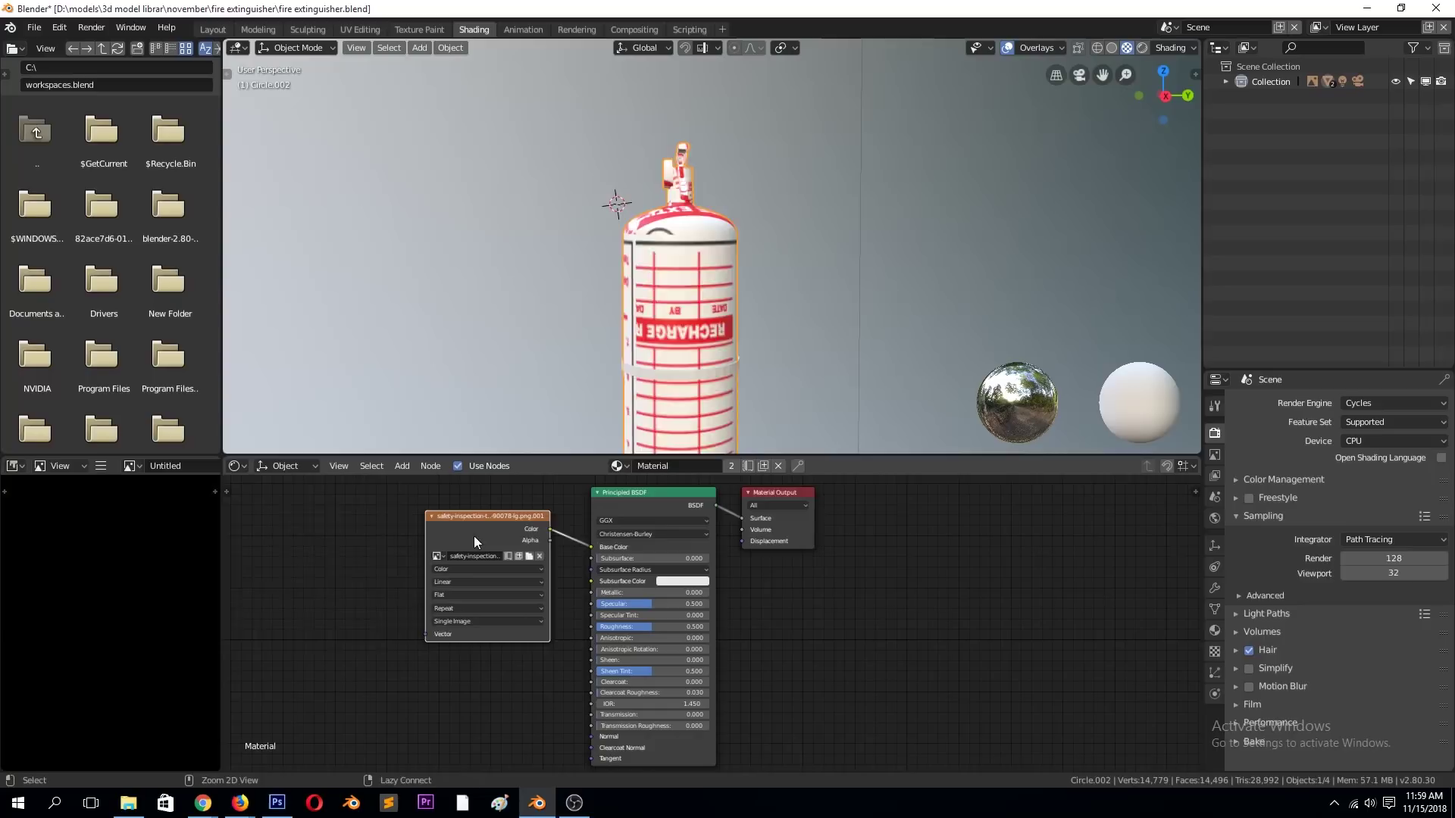
{"action": "type", "text": "5"}
{"action": "key", "text": "Return"}
{"action": "type", "text": "5"}
{"action": "key", "text": "Return"}
{"action": "scroll", "coordinate": [534, 368], "scroll_direction": "up", "scroll_amount": 3}
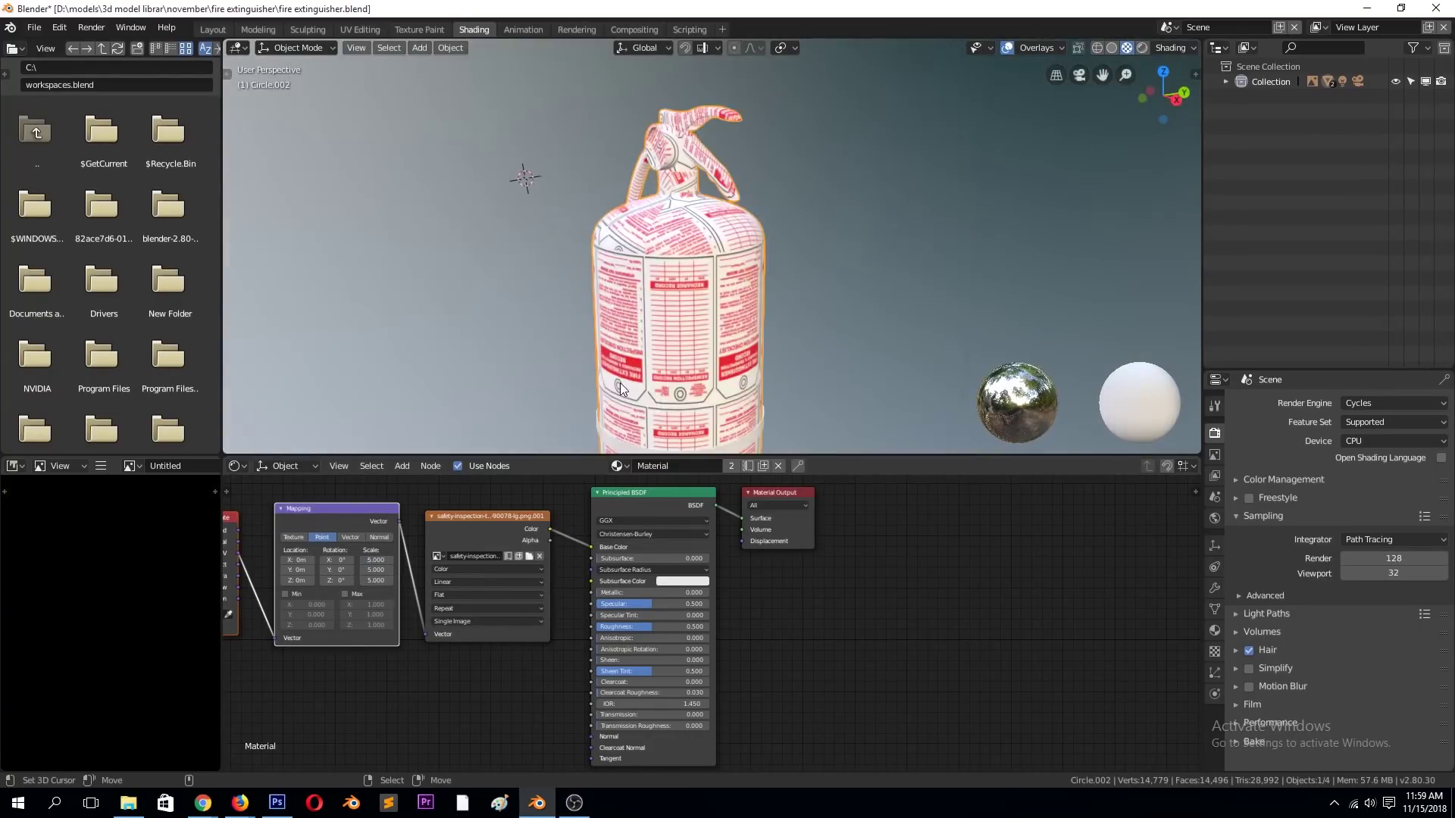
{"action": "middle_click_drag", "start_coordinate": [619, 384], "coordinate": [515, 419]}
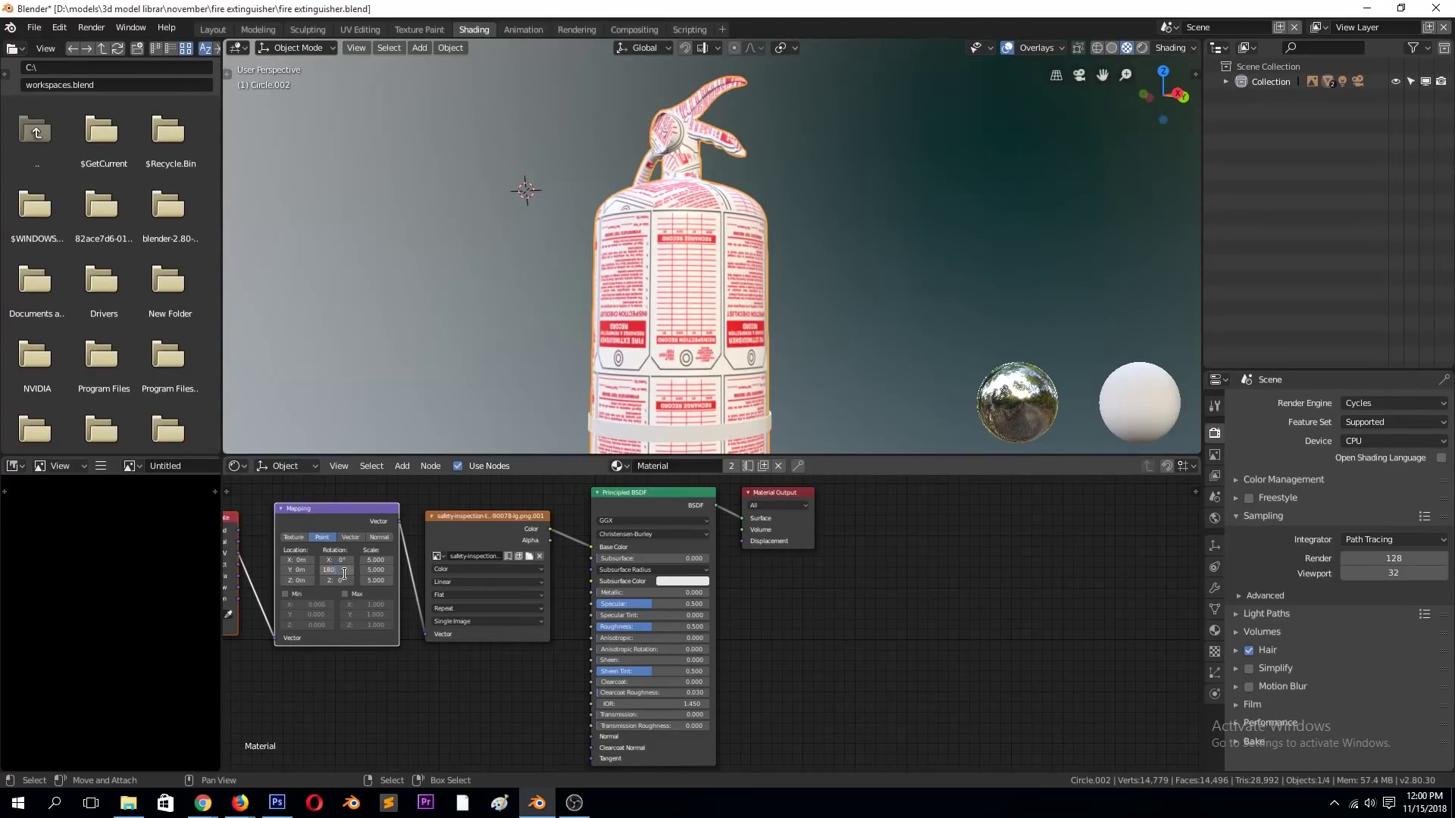
{"action": "key", "text": "Escape"}
{"action": "type", "text": "0"}
{"action": "key", "text": "Return"}
{"action": "key", "text": "ctrl+s"}
{"action": "left_click", "coordinate": [503, 295]}
- Switch the render engine to Eevee and set the image extension to Clip
{"action": "left_click", "coordinate": [1343, 404]}
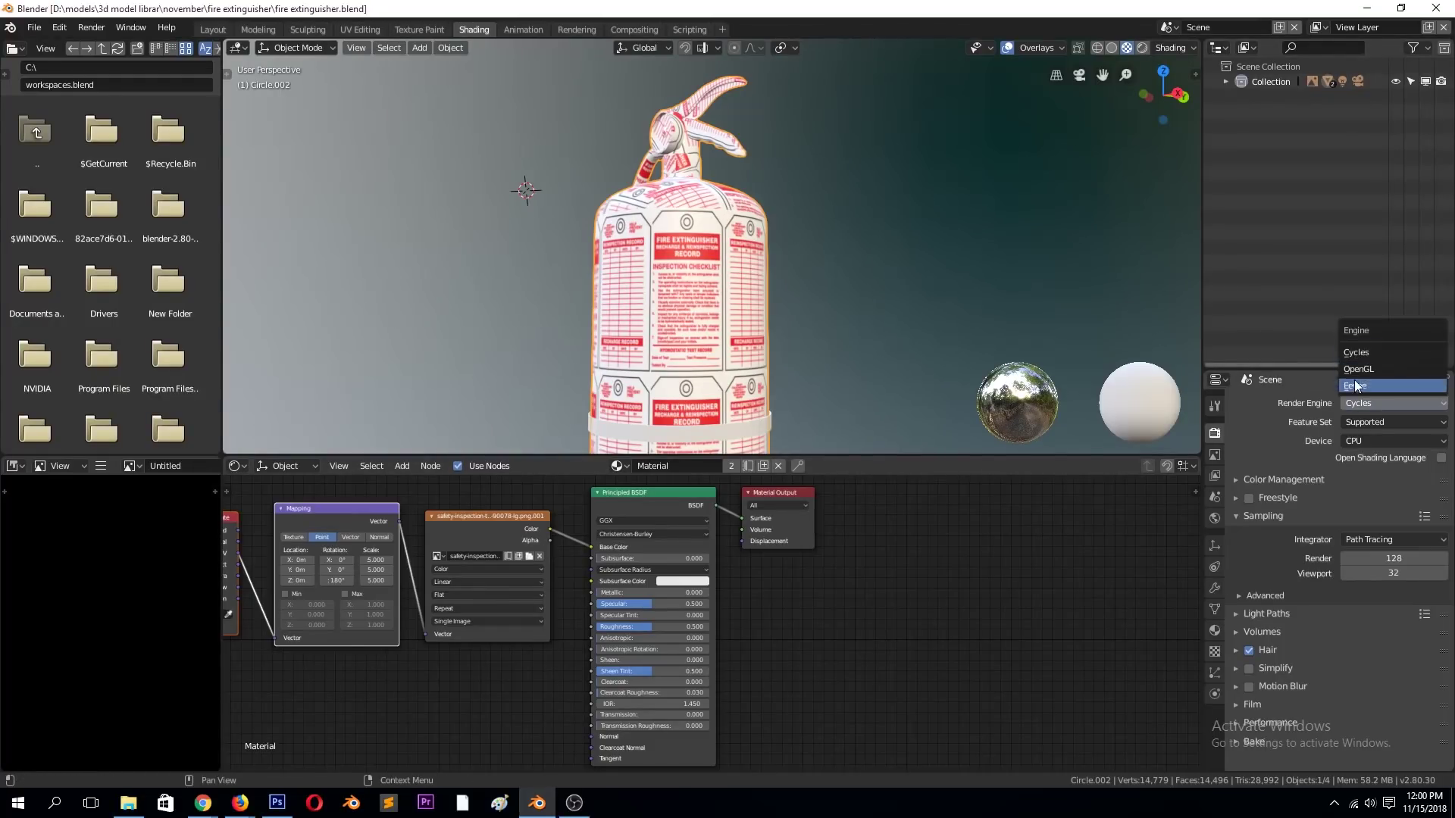
{"action": "left_click", "coordinate": [1356, 355]}
{"action": "middle_click_drag", "start_coordinate": [517, 336], "coordinate": [545, 344]}
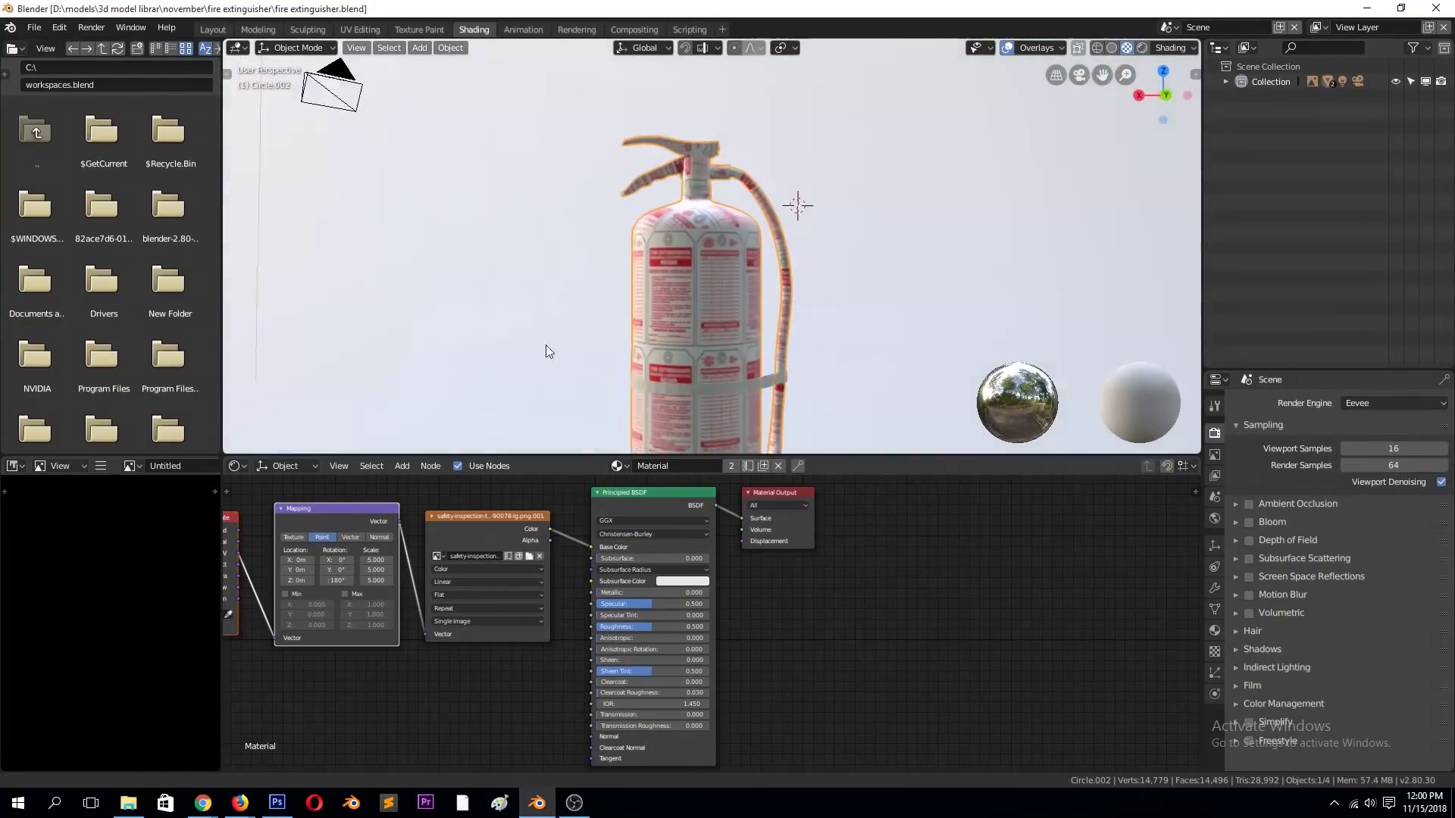
{"action": "left_click", "coordinate": [484, 609]}
{"action": "left_click", "coordinate": [440, 573]}
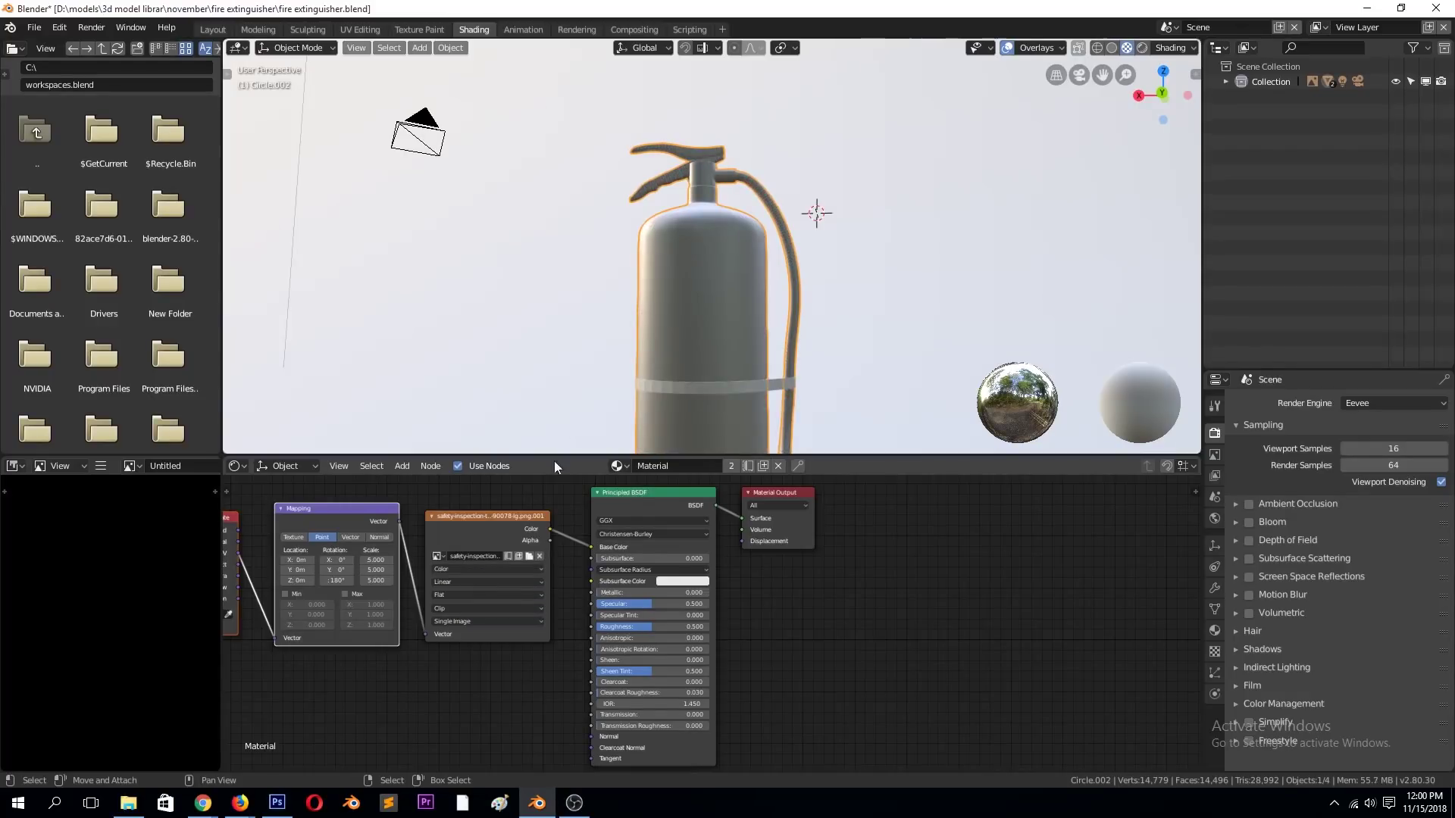
{"action": "mouse_move", "coordinate": [812, 398]}
{"action": "middle_mouse_down"}
{"action": "mouse_move", "coordinate": [1130, 279]}
{"action": "mouse_move", "coordinate": [647, 429]}
{"action": "mouse_move", "coordinate": [665, 267]}
{"action": "middle_mouse_up"}
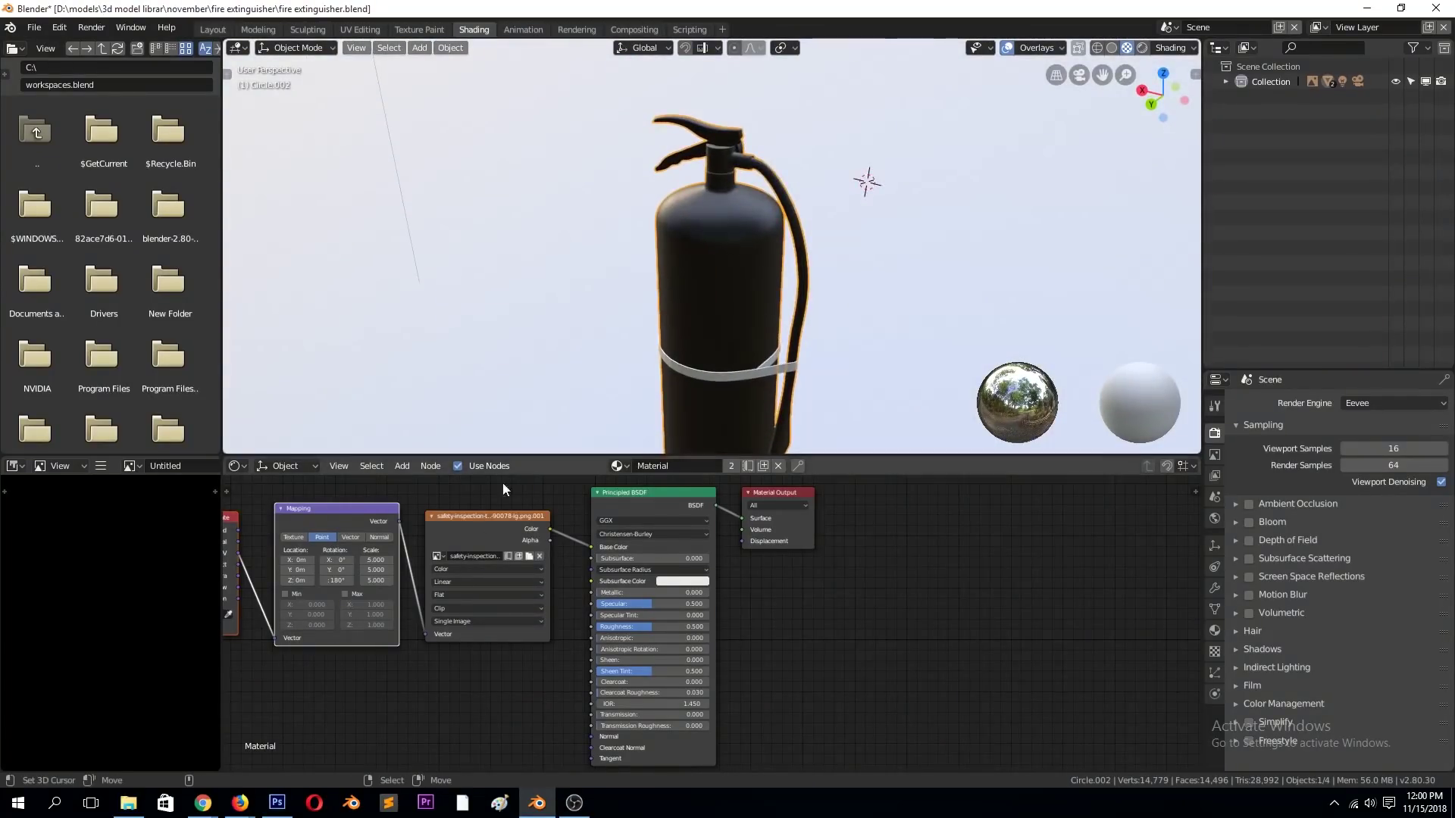
- In UV Editing, display the tag image and scale all UVs along X
{"action": "left_click", "coordinate": [357, 29]}
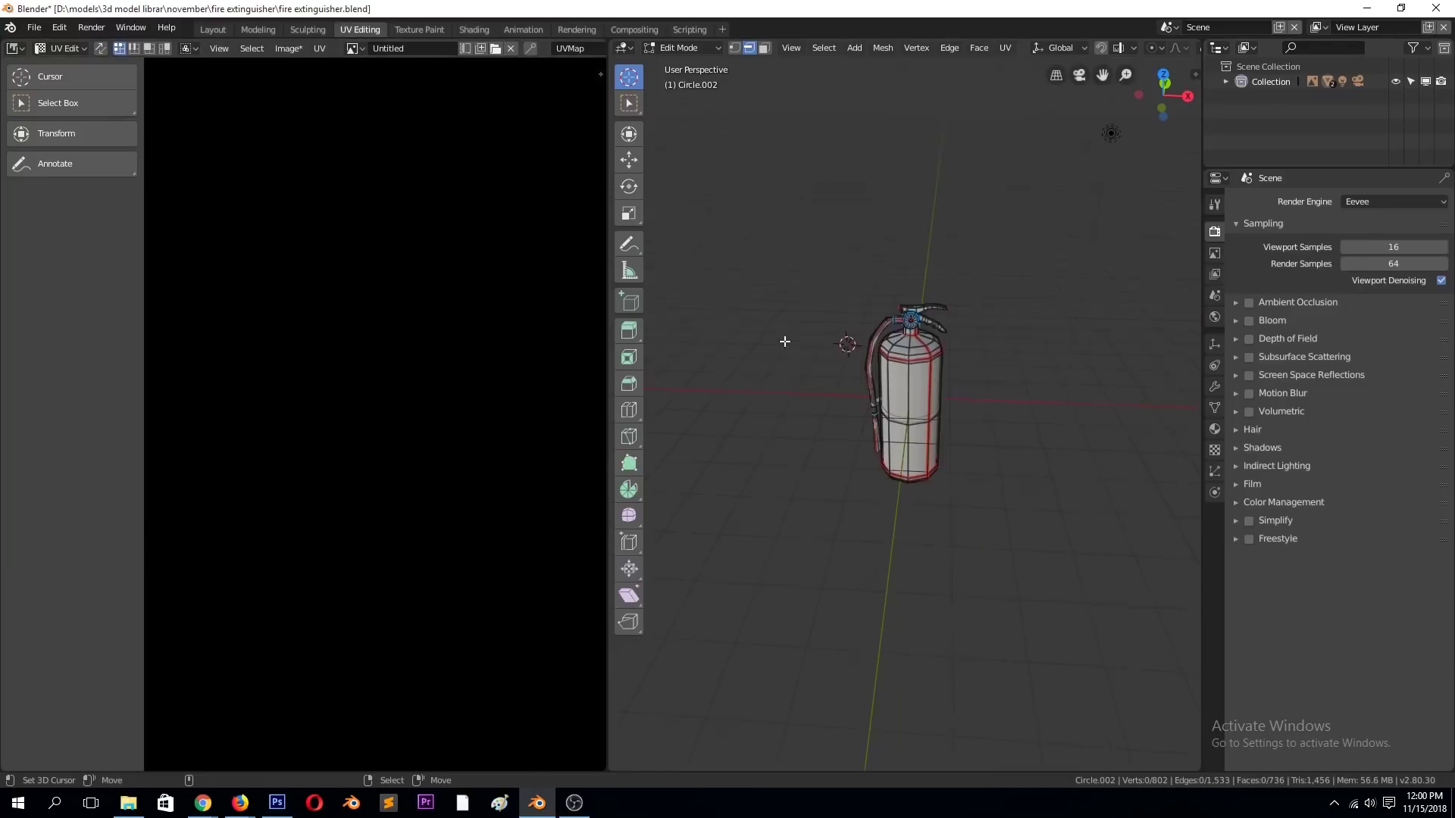
{"action": "left_click", "coordinate": [356, 49]}
{"action": "left_click", "coordinate": [391, 119]}
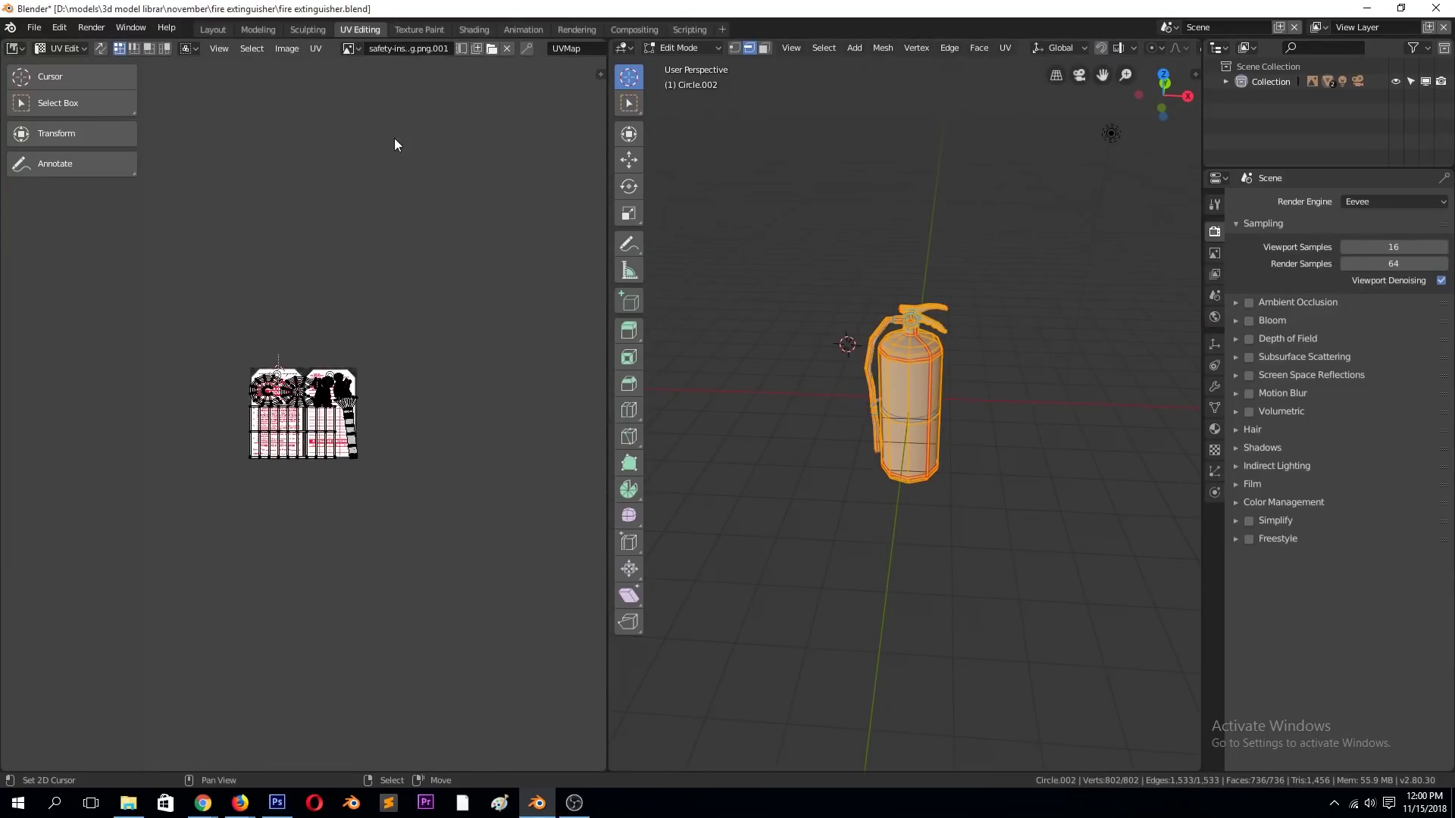
{"action": "key", "text": "a"}
{"action": "key", "text": "s"}
{"action": "key", "text": "x"}
{"action": "left_click", "coordinate": [387, 427]}
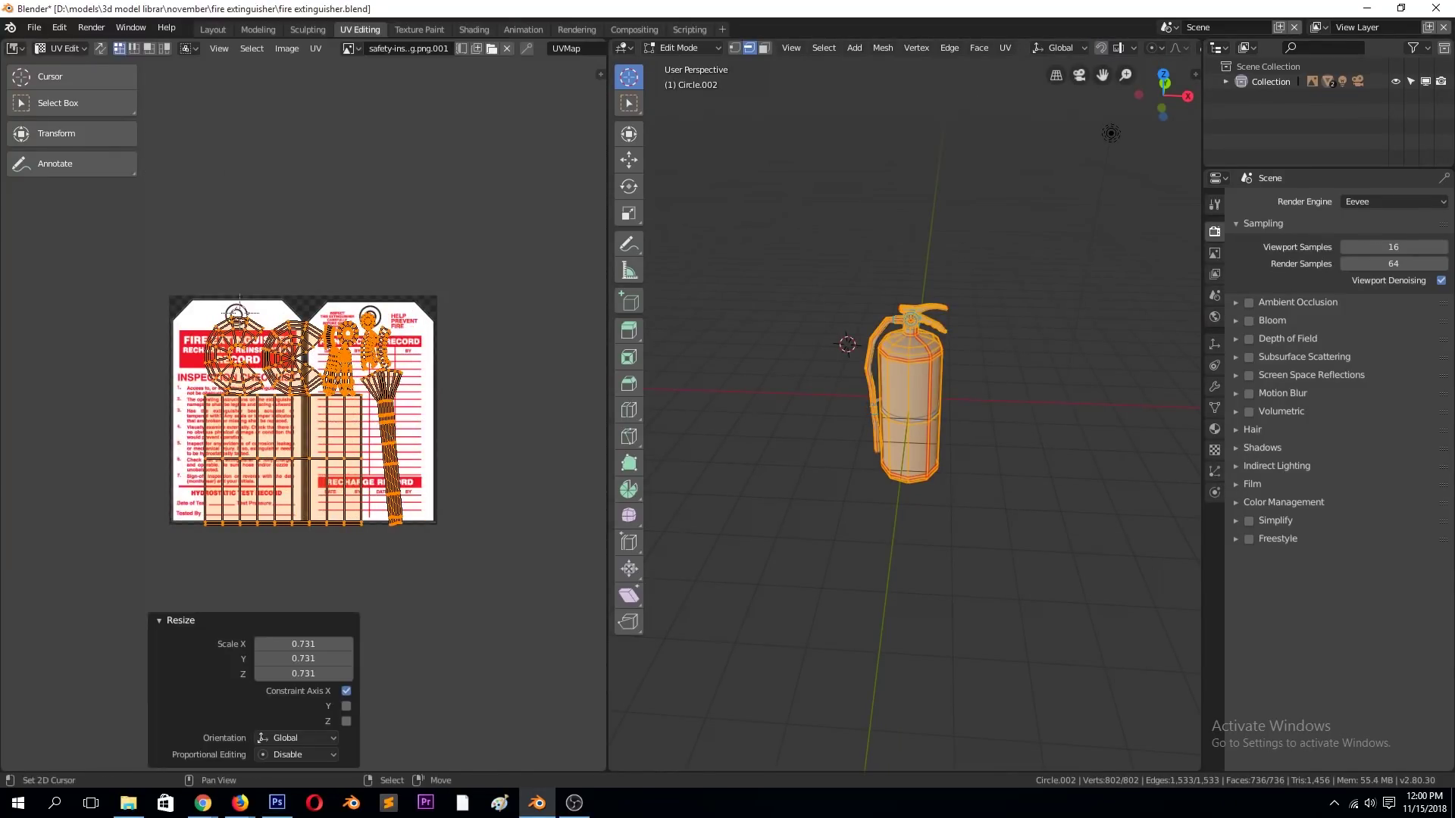
- Enlarge and move the UV layout over the tag image, then return to Shading
{"action": "key", "text": "s"}
{"action": "left_click", "coordinate": [297, 525]}
{"action": "key", "text": "g"}
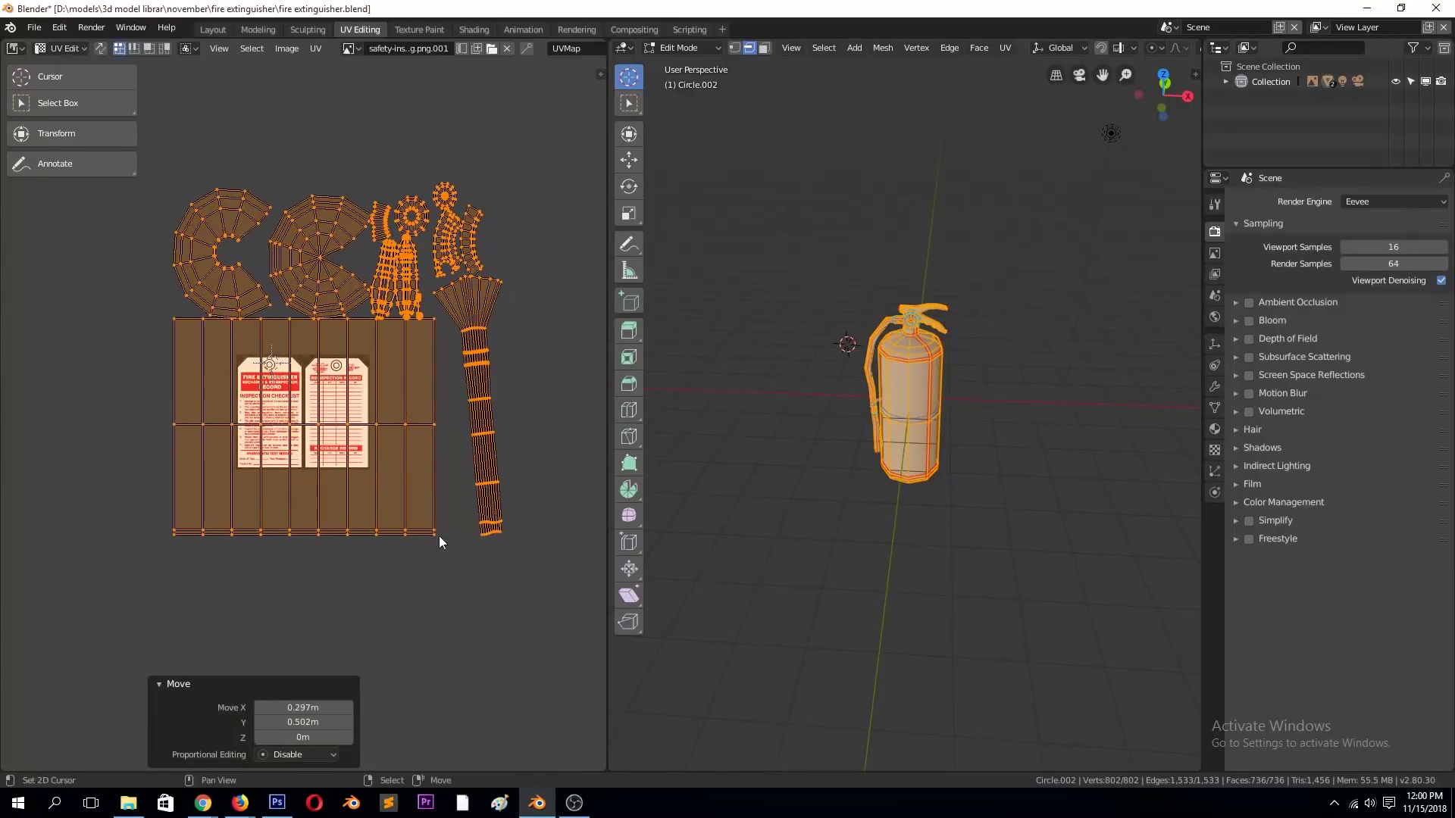
{"action": "left_click", "coordinate": [455, 560]}
{"action": "key", "text": "Tab"}
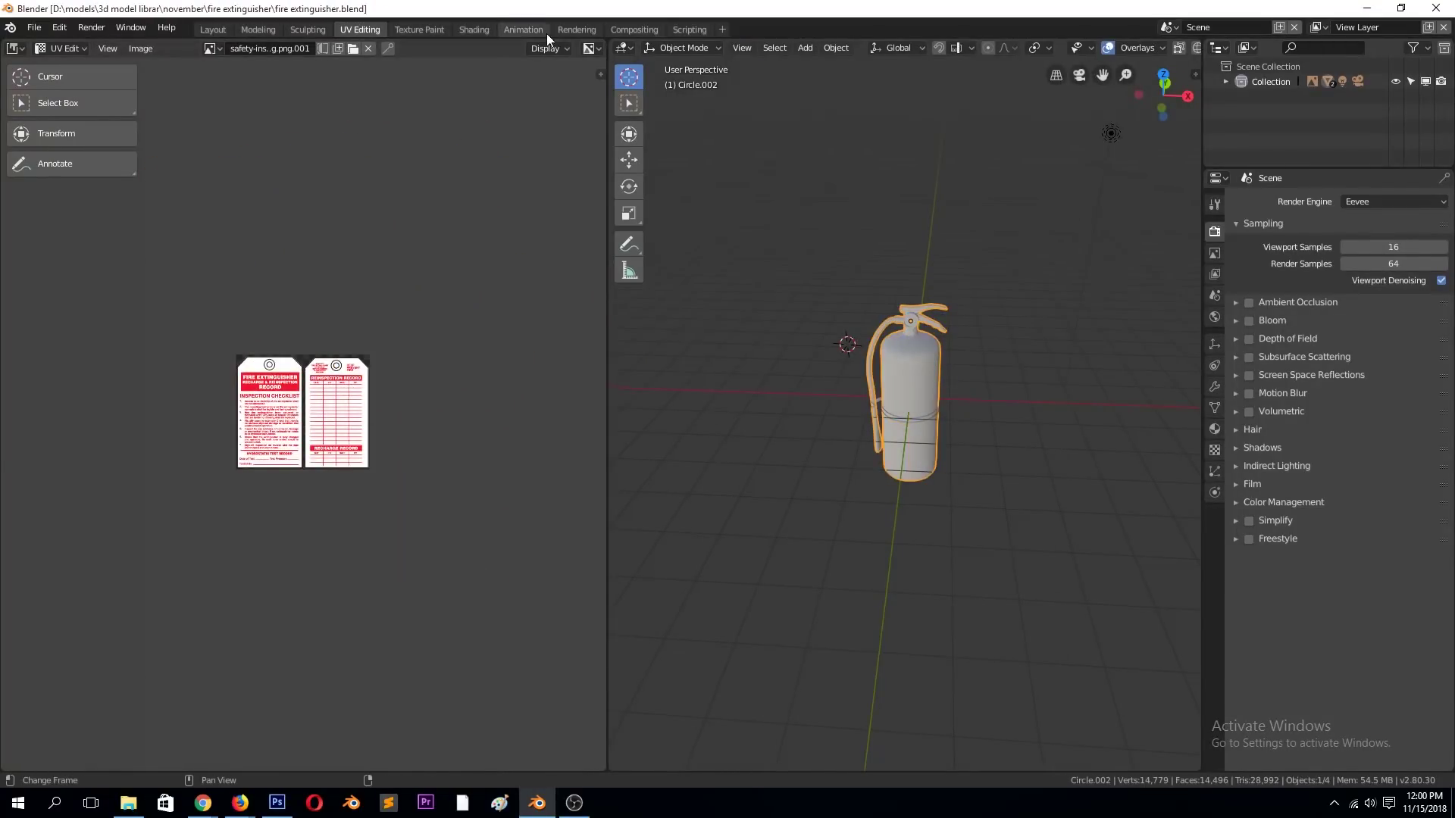
{"action": "left_click", "coordinate": [474, 29]}
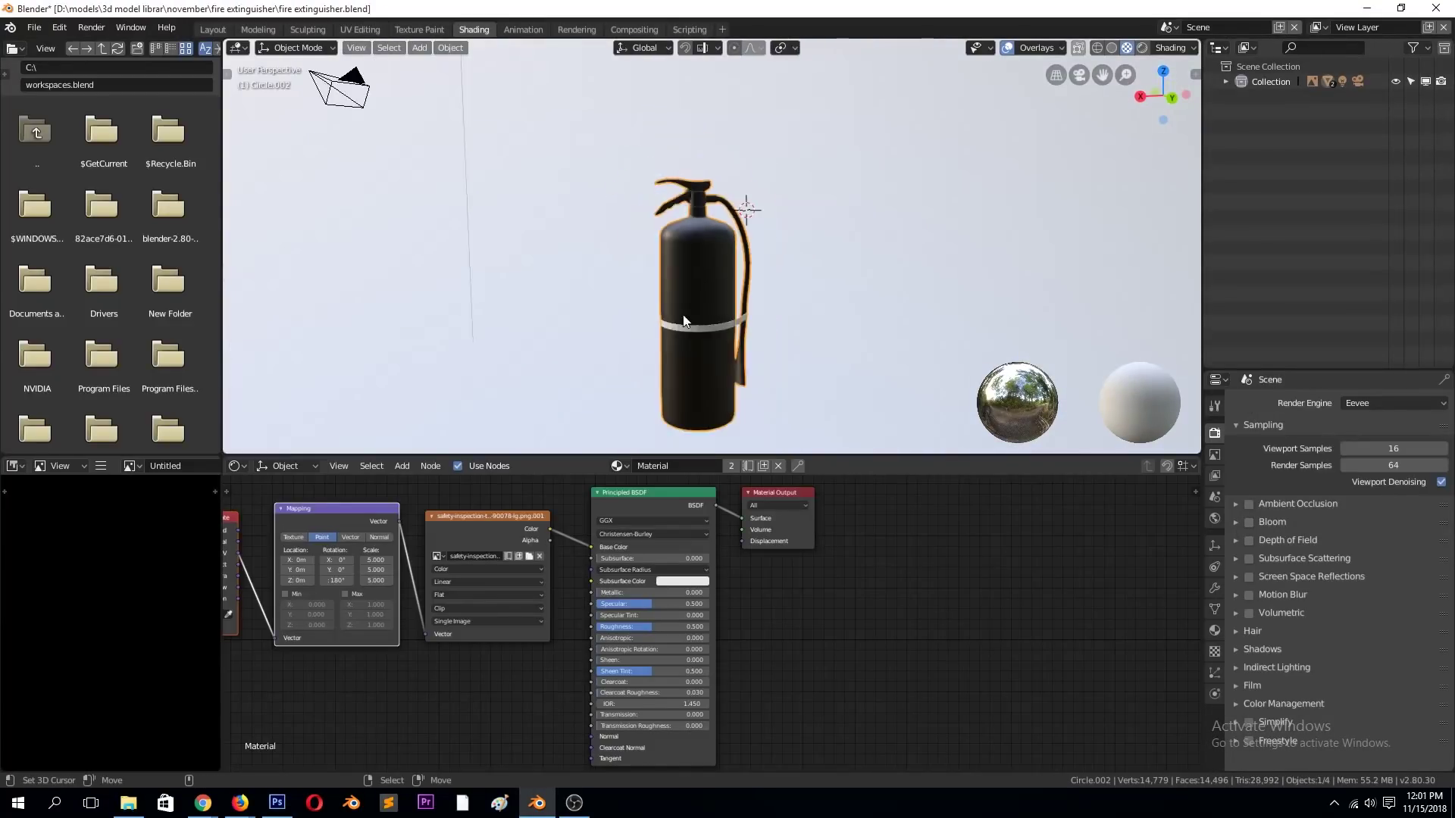
- Insert a MixRGB node between the image texture and shader with factor 1
{"action": "left_click_drag", "start_coordinate": [762, 530], "coordinate": [862, 534]}
{"action": "left_click_drag", "start_coordinate": [648, 503], "coordinate": [743, 493]}
{"action": "key", "text": "shift+a"}
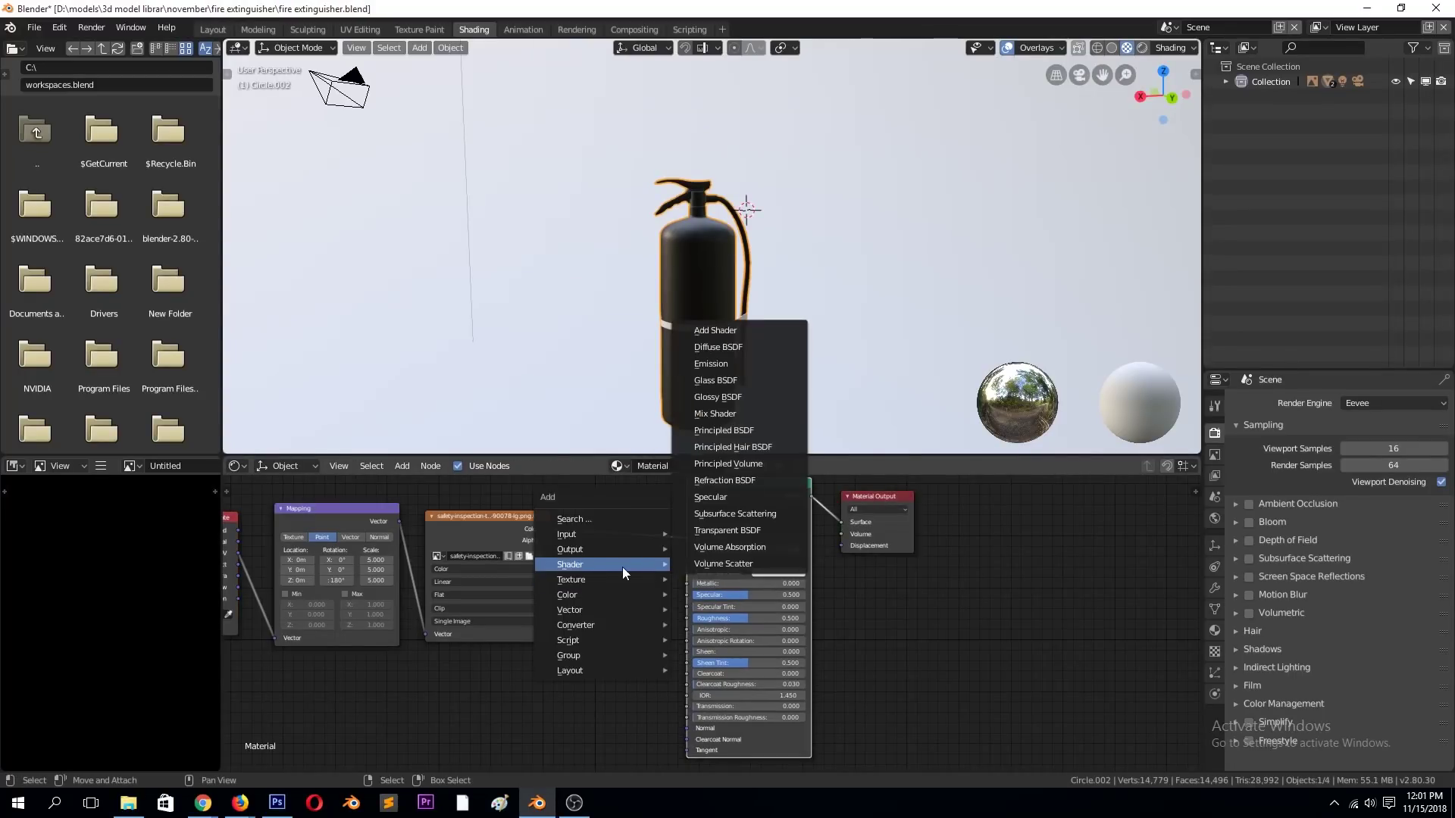
{"action": "mouse_move", "coordinate": [602, 594]}
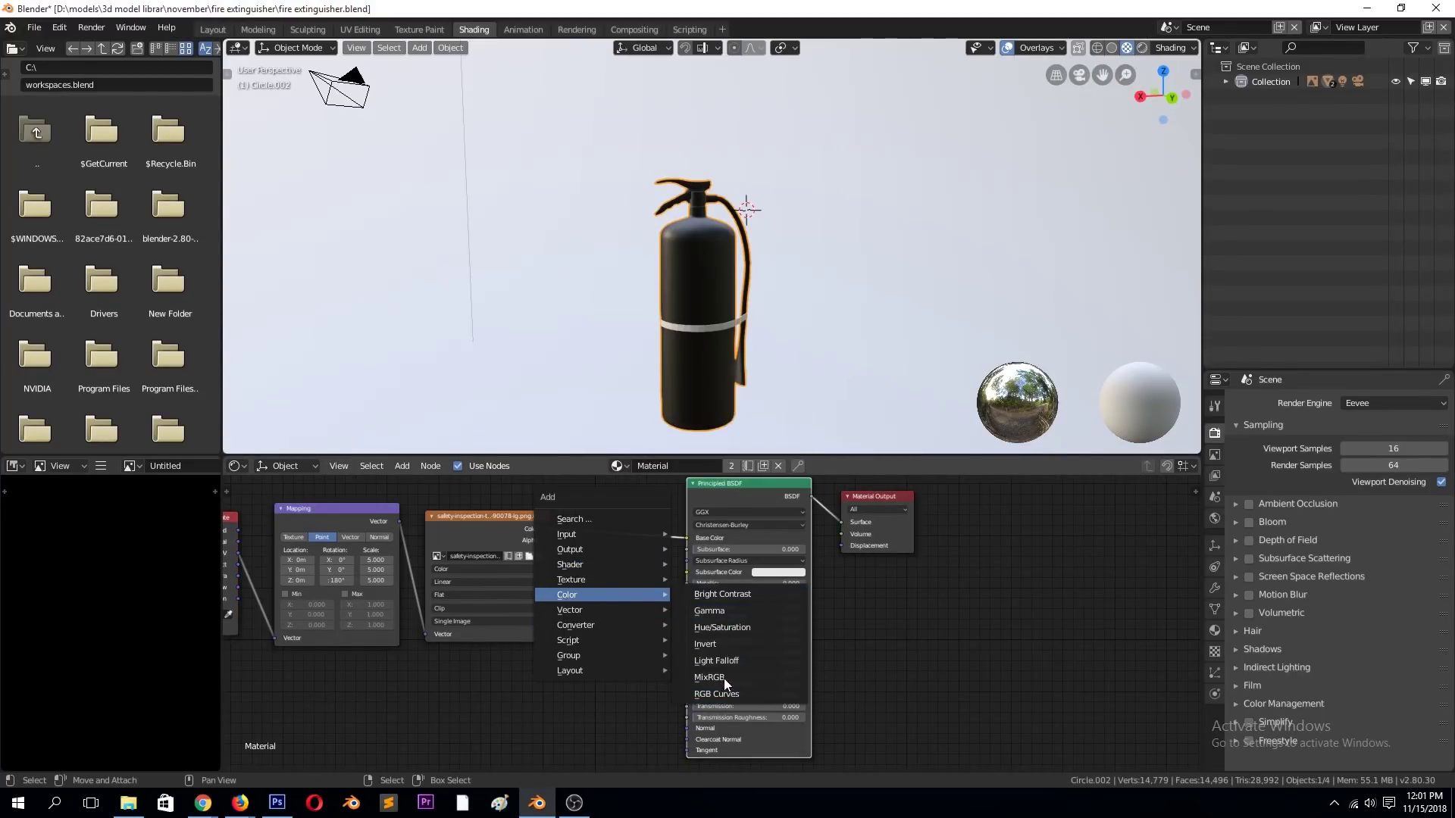
{"action": "left_click", "coordinate": [725, 679]}
{"action": "left_click", "coordinate": [585, 507]}
{"action": "left_click_drag", "start_coordinate": [625, 569], "coordinate": [667, 569]}
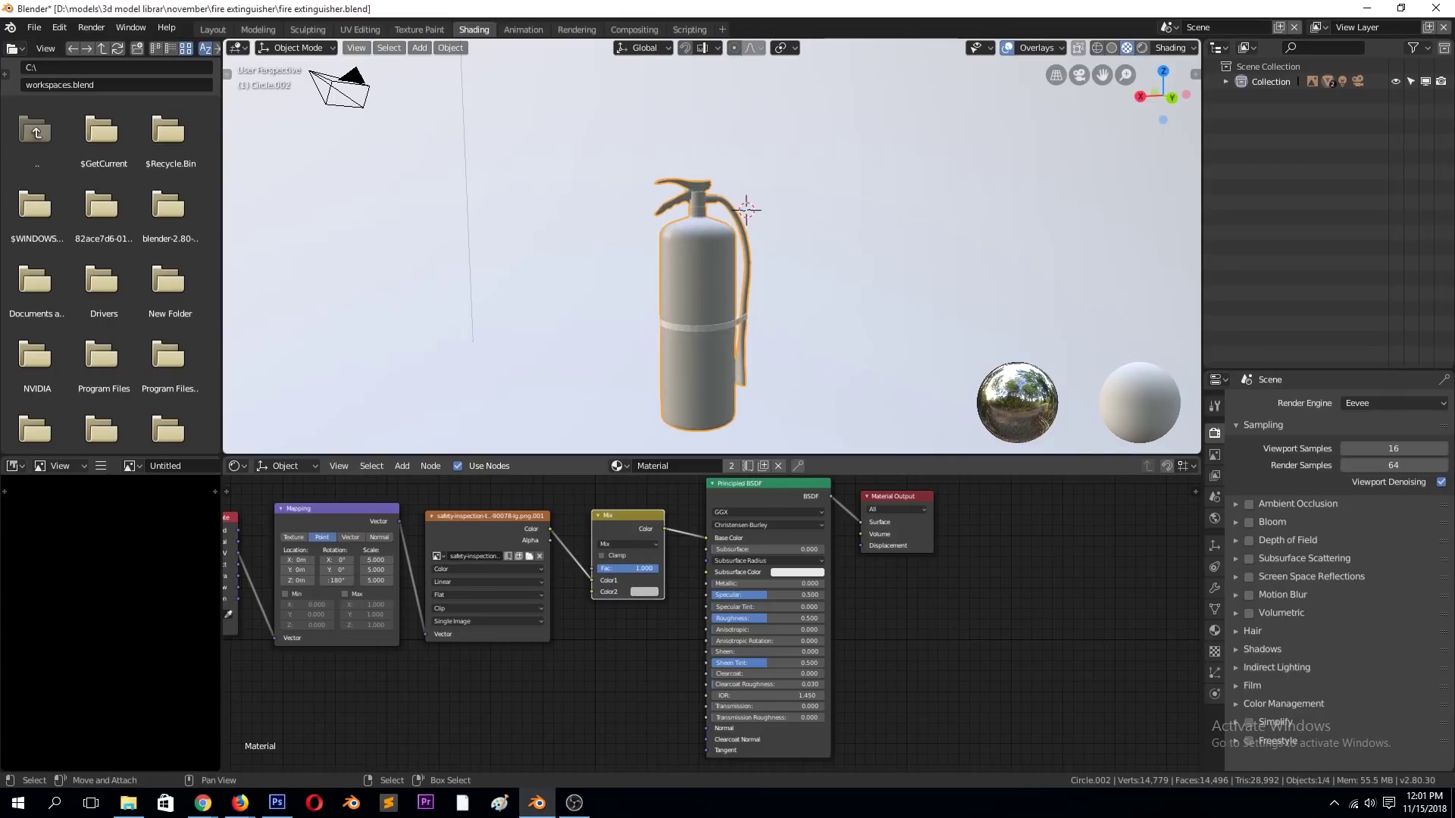
{"action": "left_click", "coordinate": [522, 538], "text": "ctrl+shift"}
- Browse image files for a replacement texture and save the blend file
{"action": "left_click", "coordinate": [529, 556]}
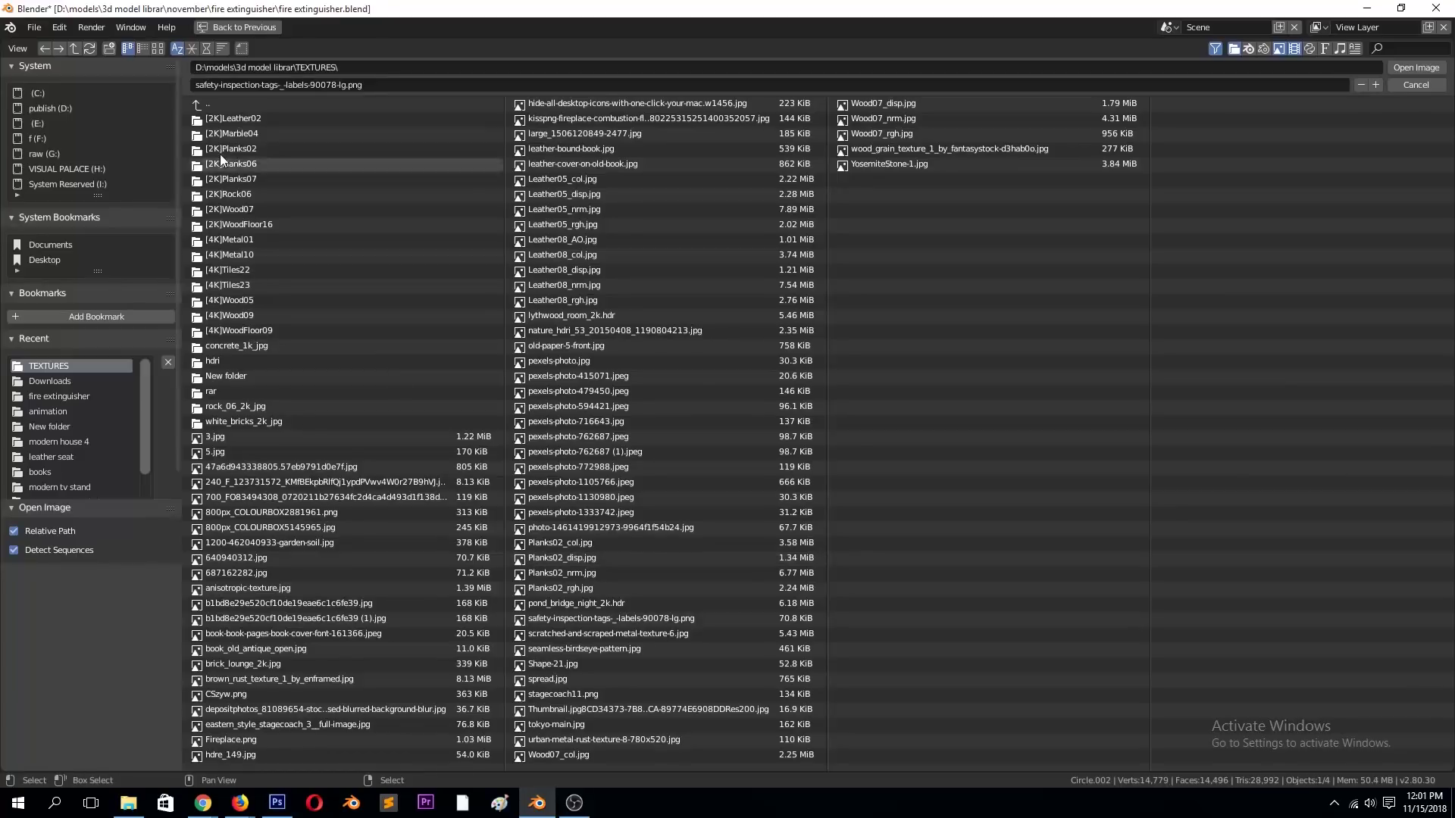
{"action": "left_click", "coordinate": [191, 48]}
{"action": "left_click", "coordinate": [157, 48]}
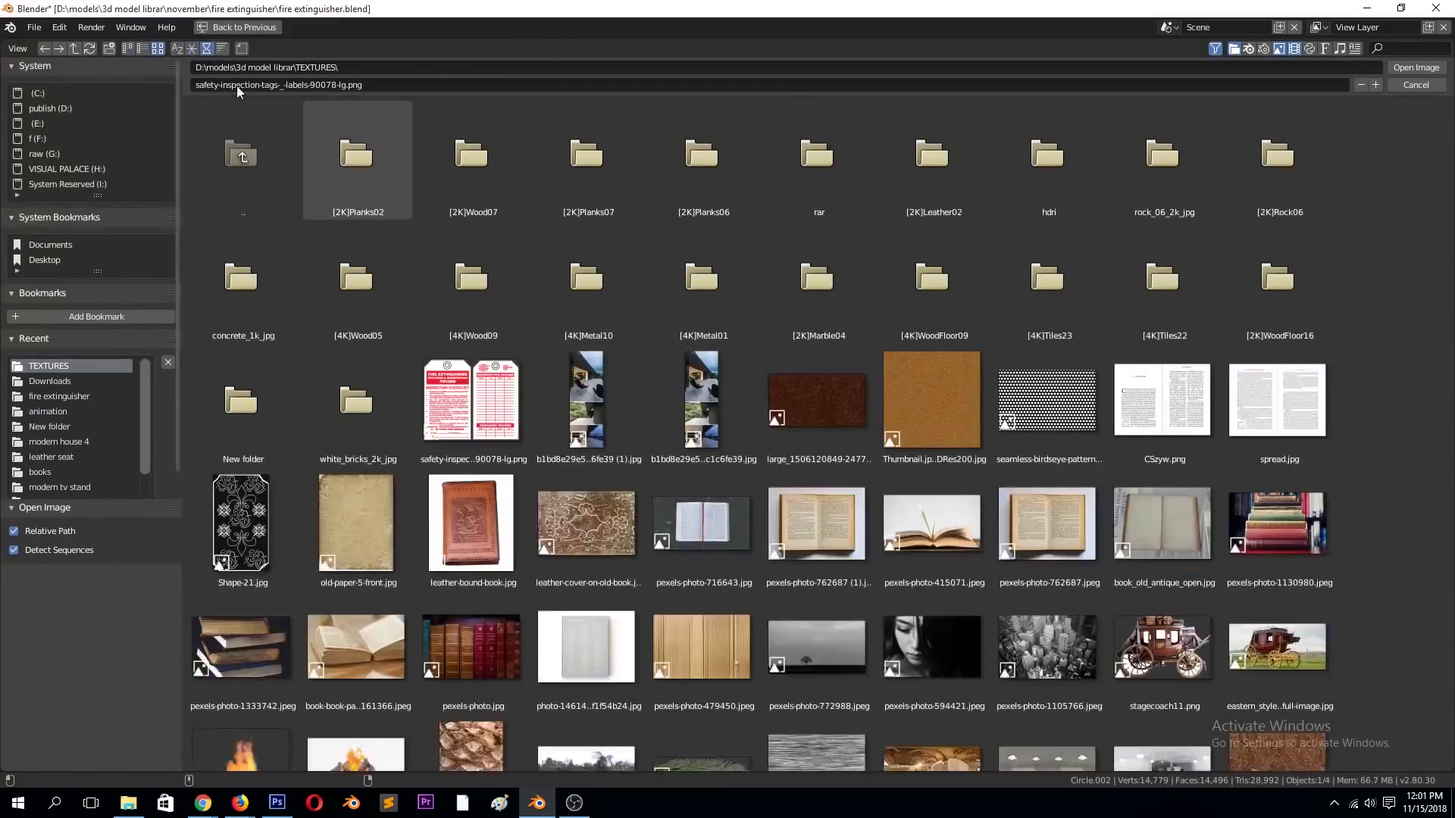
{"action": "key", "text": "Escape"}
{"action": "key", "text": "ctrl+s"}
- Compare shading modes and load a replacement pexels photo into the image node
{"action": "left_click", "coordinate": [1141, 47]}
{"action": "left_click", "coordinate": [1112, 48]}
{"action": "left_click", "coordinate": [1127, 48]}
{"action": "left_click", "coordinate": [528, 556]}
{"action": "key", "text": "Escape"}
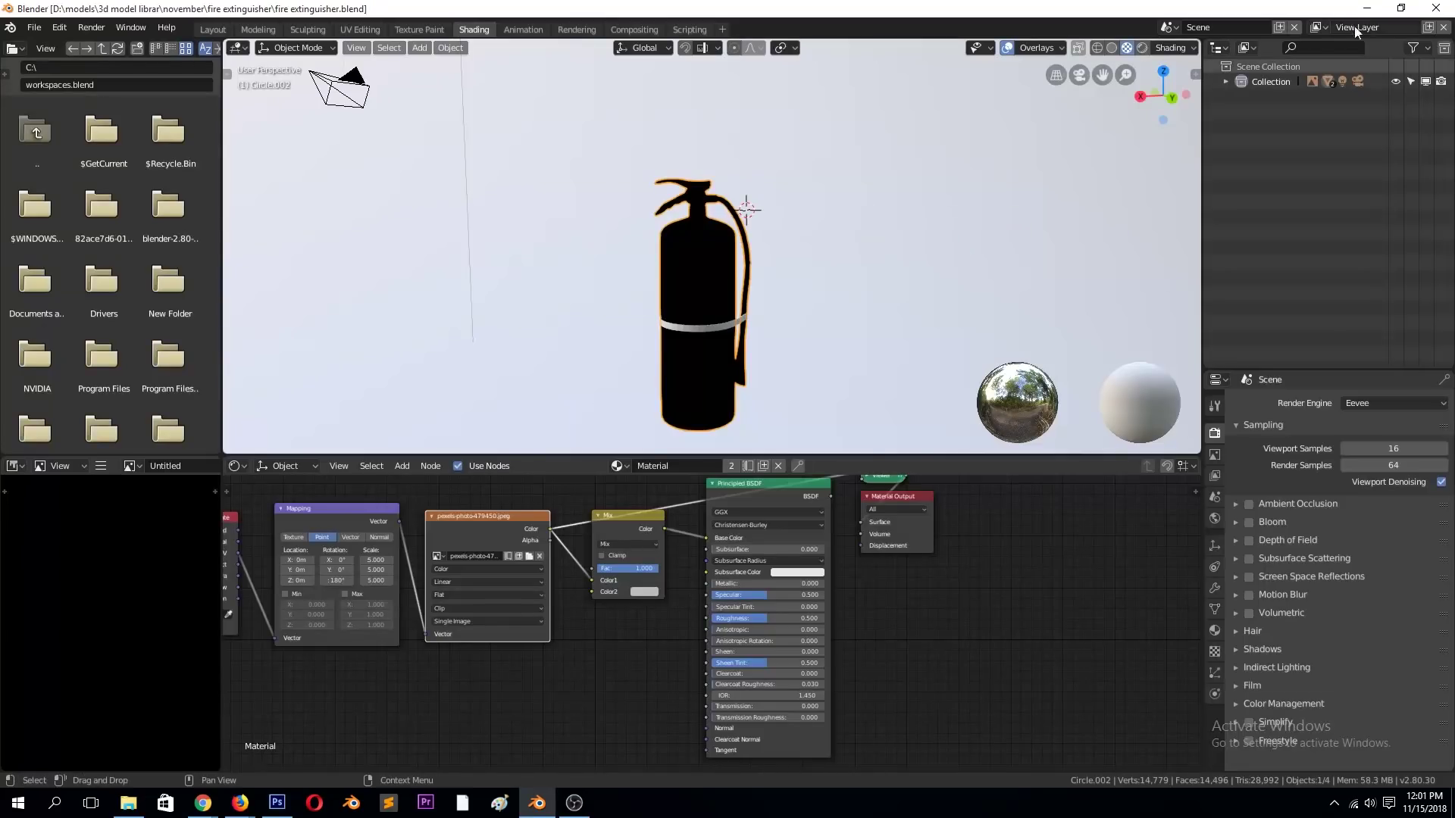
{"action": "left_click", "coordinate": [553, 809]}
{"action": "left_click", "coordinate": [552, 809]}
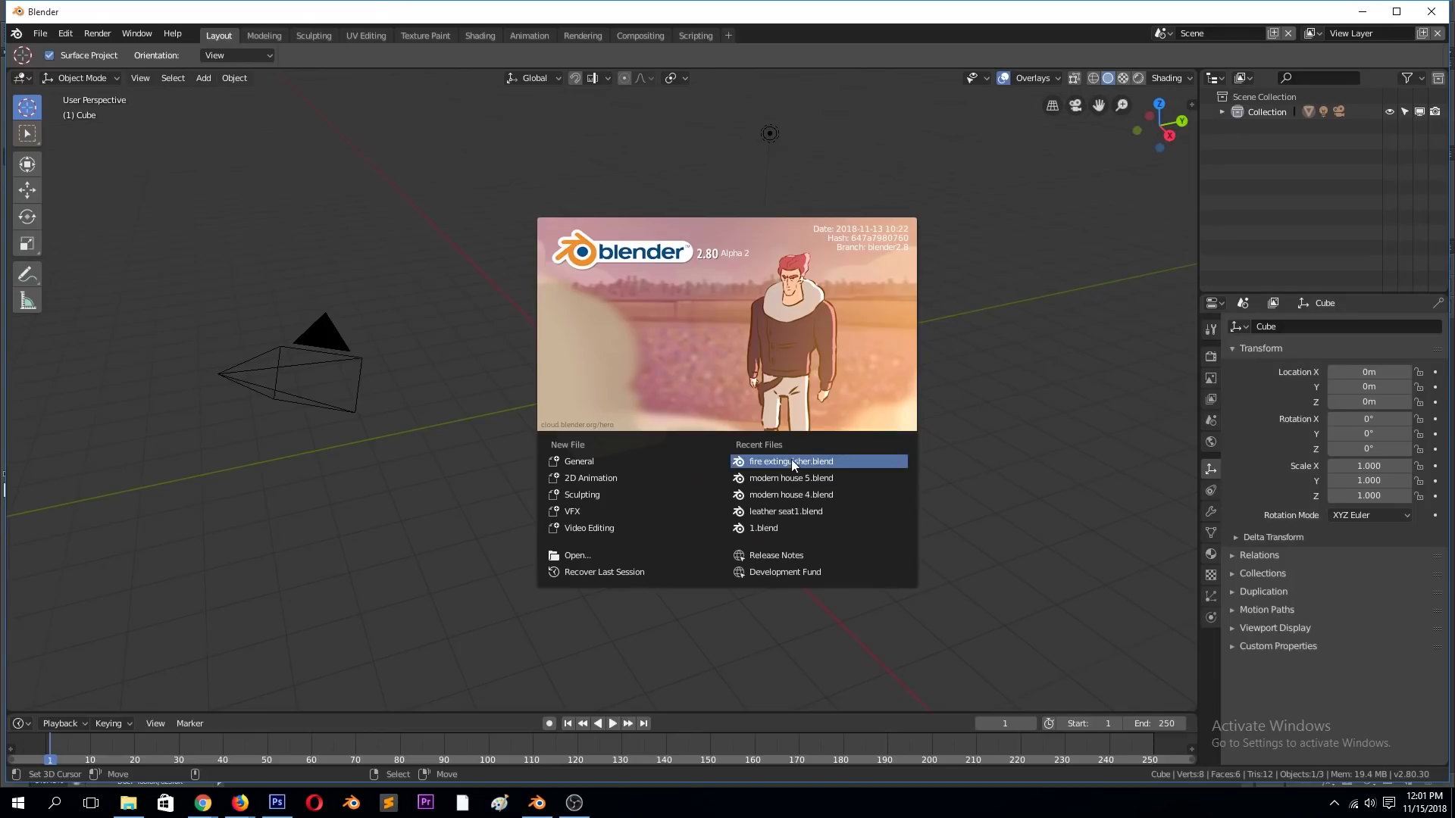
- Set the body texture to repeat with tiling reset to 1 and the colour Mix factor at 0
{"action": "left_click", "coordinate": [791, 459]}
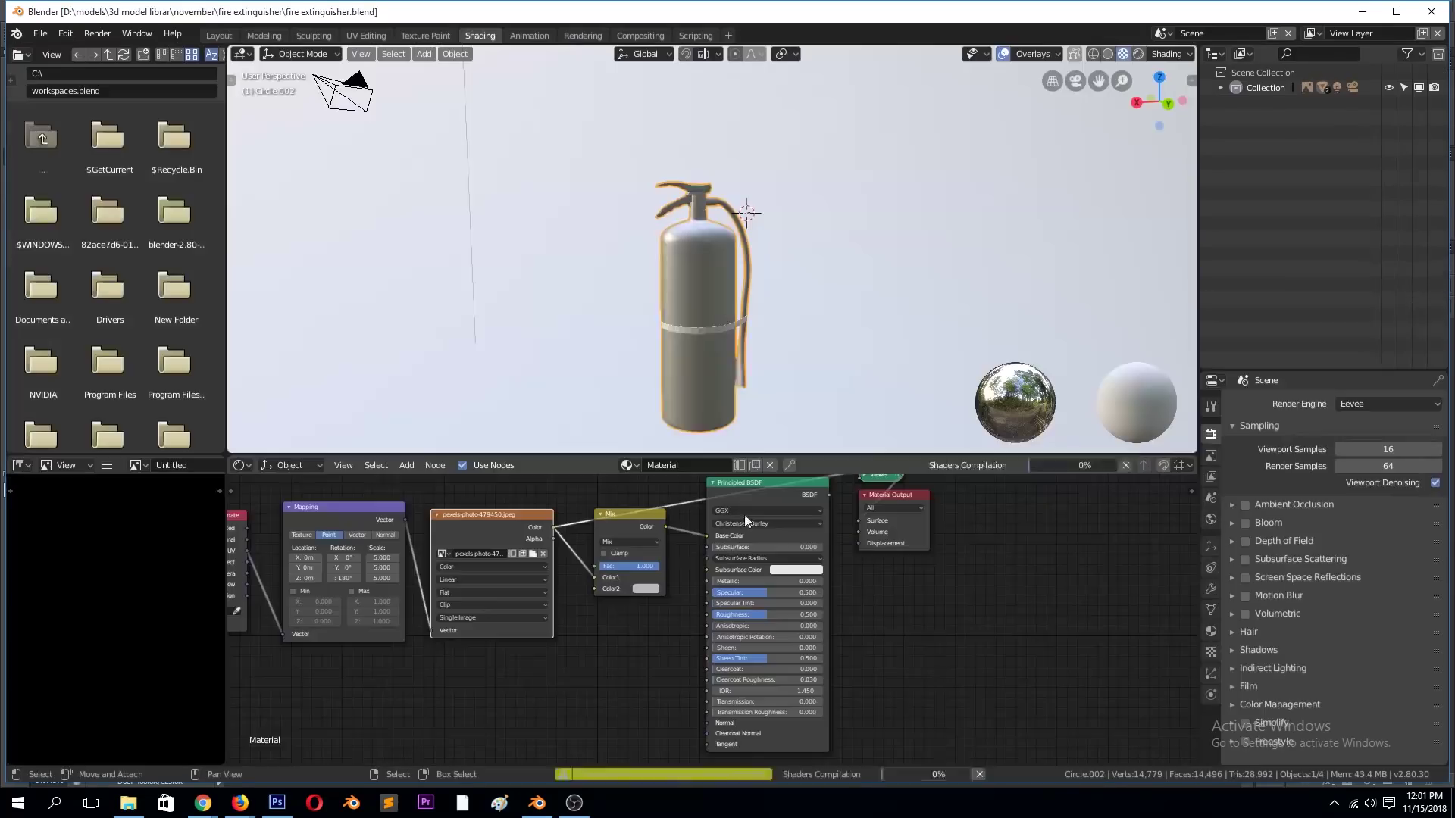
{"action": "key", "text": "Tab"}
{"action": "left_click", "coordinate": [517, 579]}
{"action": "middle_click_drag", "start_coordinate": [682, 303], "coordinate": [652, 250]}
{"action": "scroll", "coordinate": [652, 250], "scroll_direction": "up", "scroll_amount": 4}
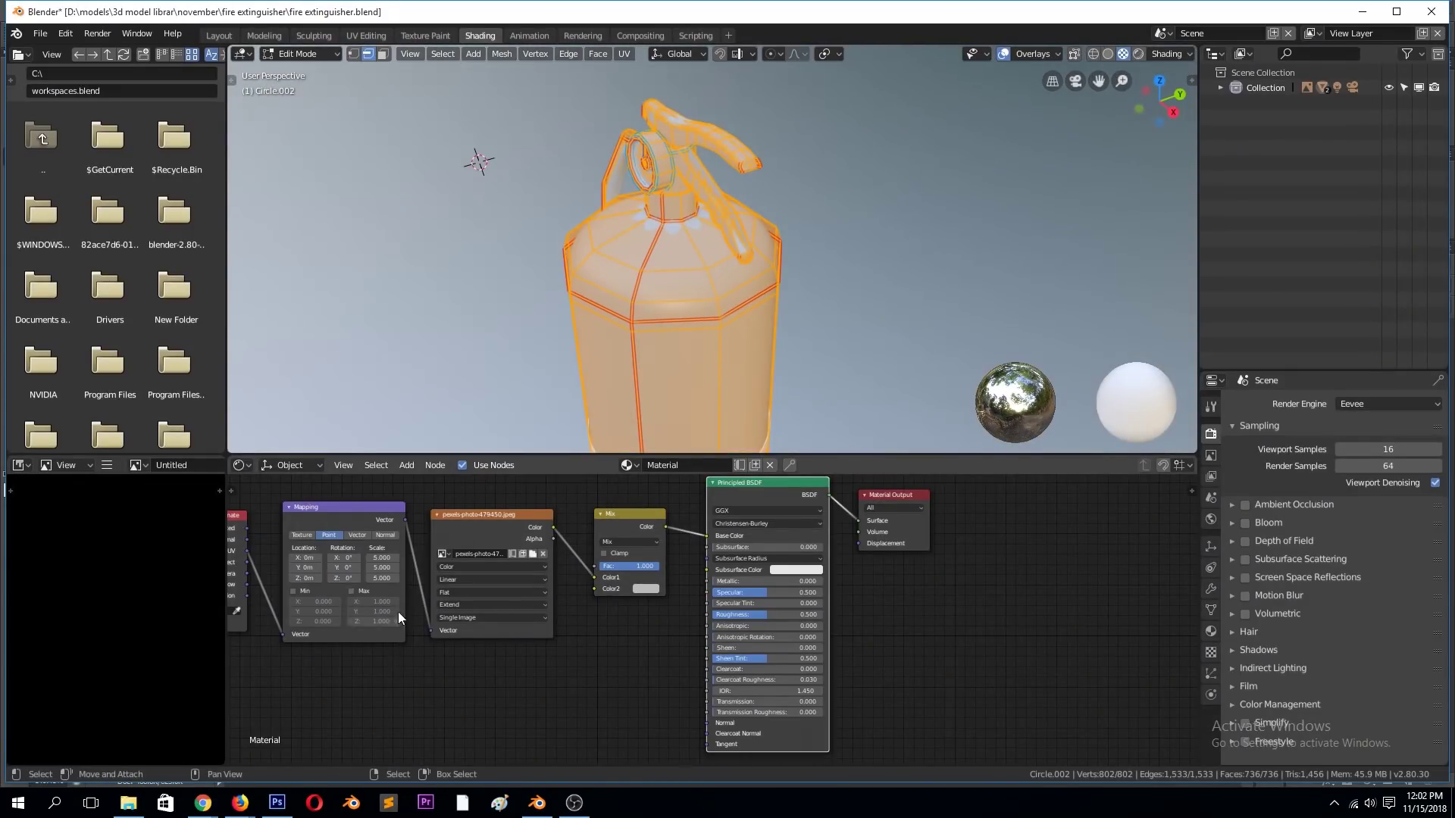
{"action": "key", "text": "Escape"}
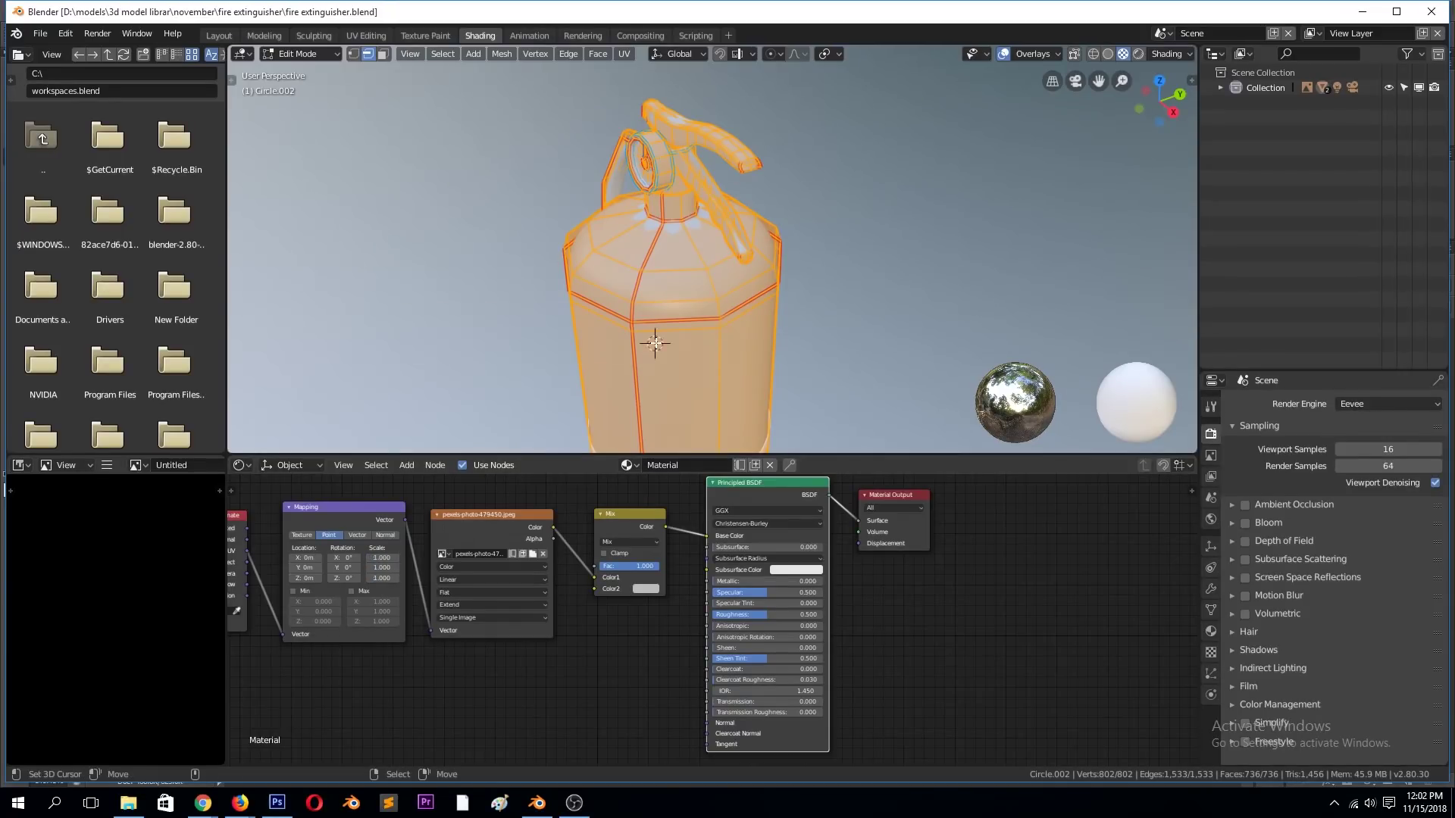
{"action": "left_click_drag", "start_coordinate": [622, 558], "coordinate": [500, 590]}
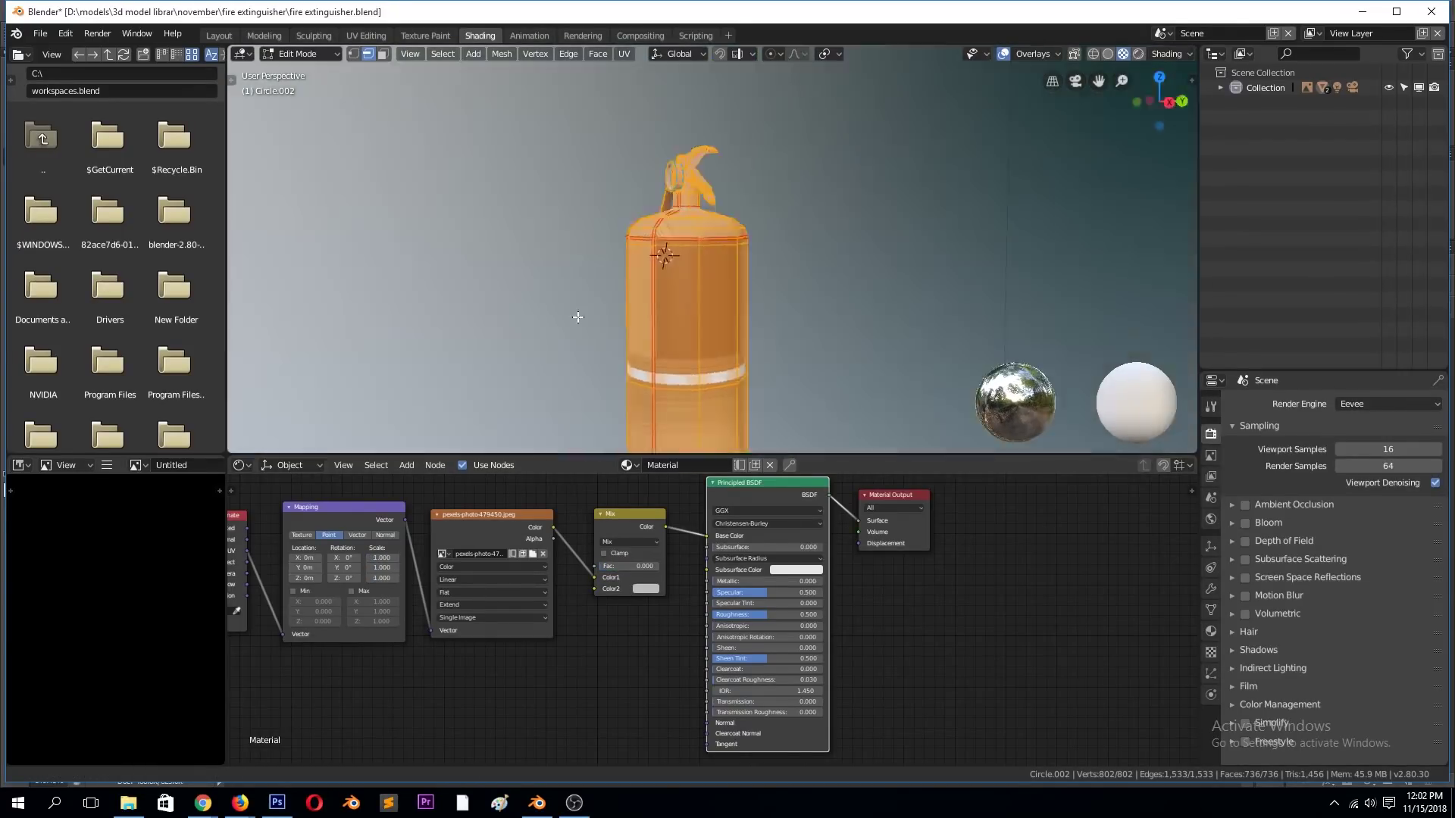
{"action": "left_click", "coordinate": [500, 603]}
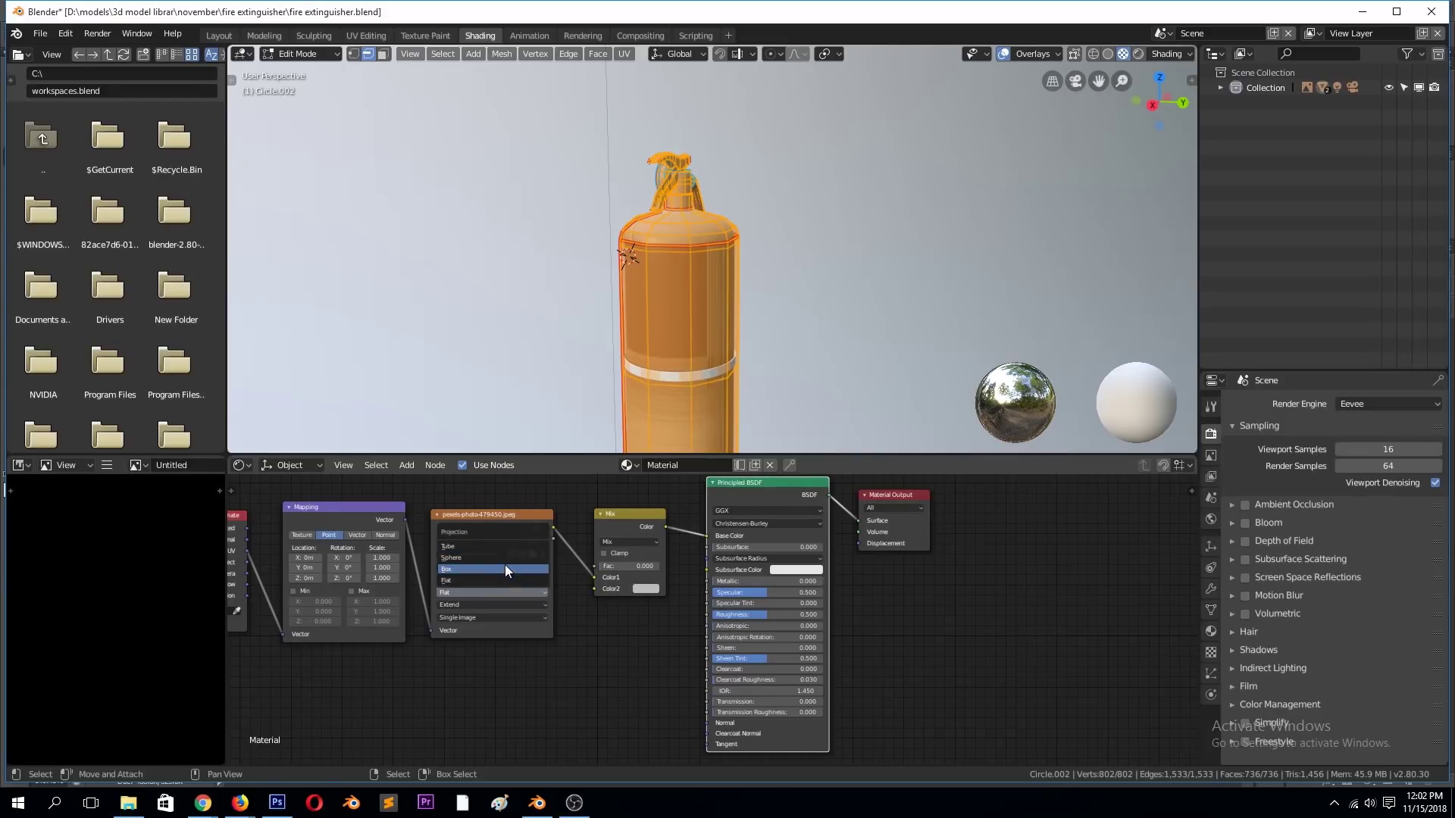
{"action": "left_click", "coordinate": [500, 593]}
- Load the safety inspection tag image into the Image Texture node with Clip extension
{"action": "left_click", "coordinate": [533, 554]}
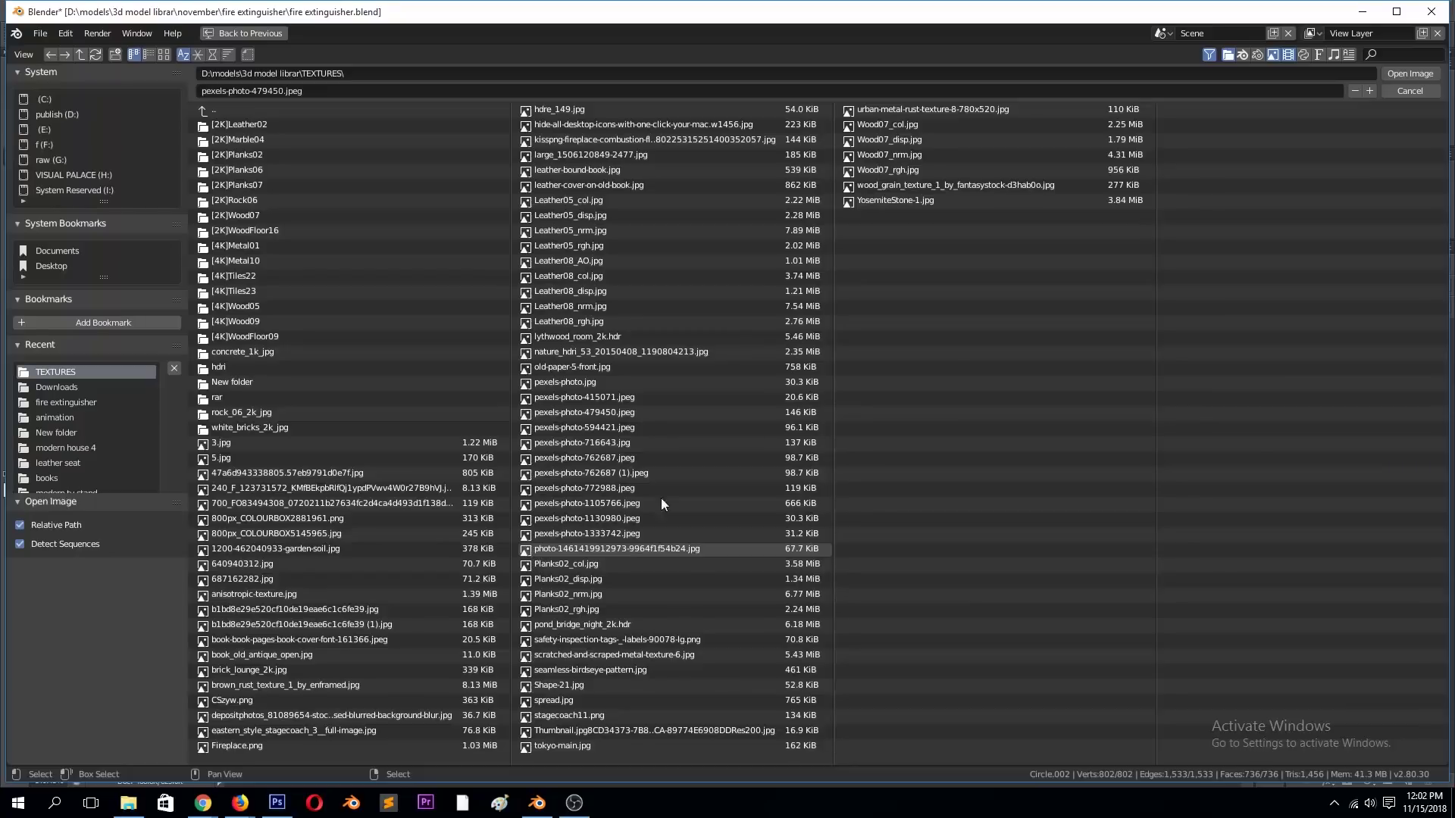
{"action": "double_click", "coordinate": [333, 444]}
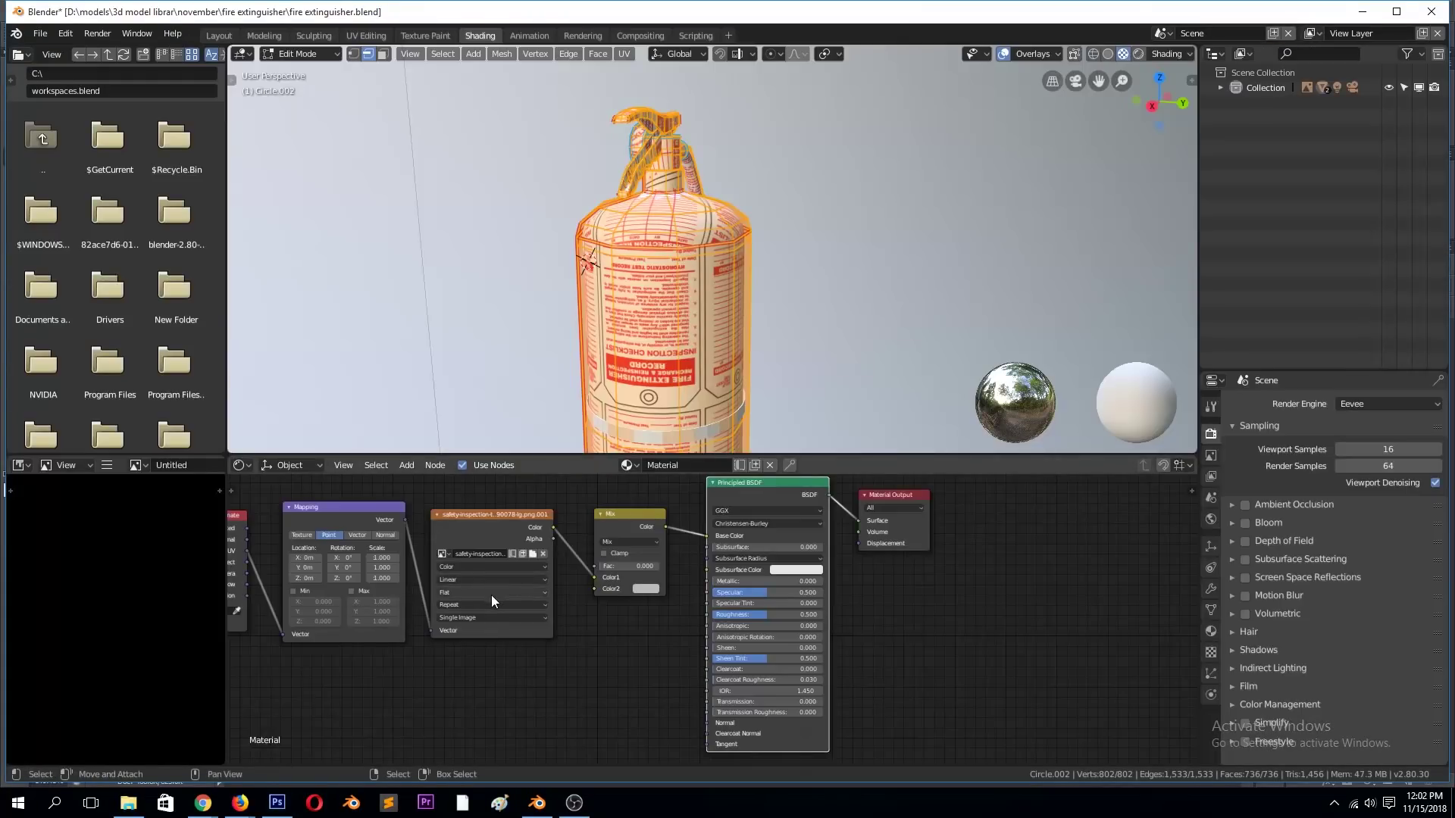
{"action": "left_click", "coordinate": [511, 604]}
{"action": "left_click", "coordinate": [488, 572]}
{"action": "middle_click_drag", "start_coordinate": [485, 364], "coordinate": [442, 354]}
- Mirror the body's UVs on Y in UV Editing and save the file
{"action": "left_click", "coordinate": [368, 36]}
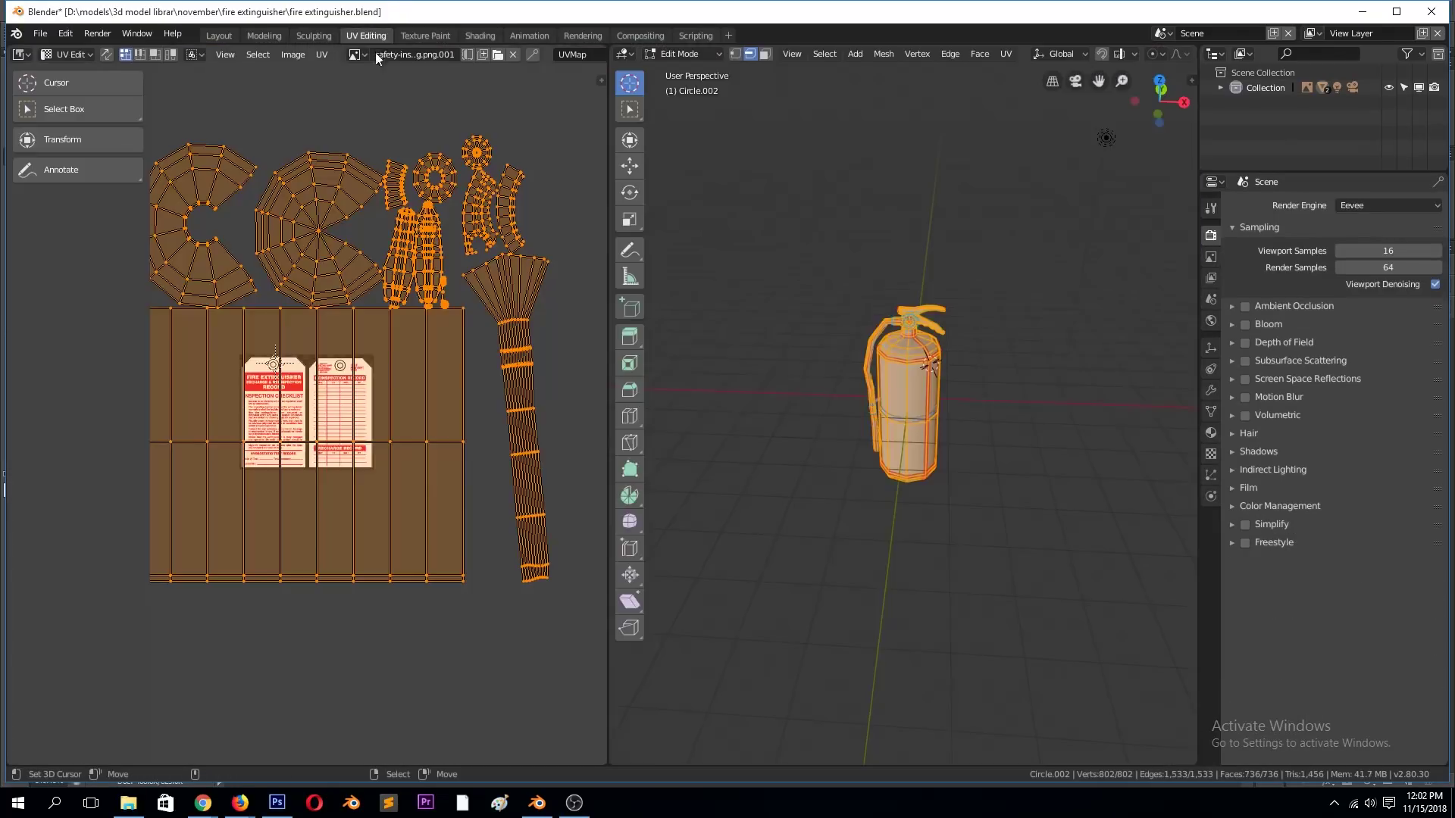
{"action": "key", "text": "ctrl+m"}
{"action": "key", "text": "y"}
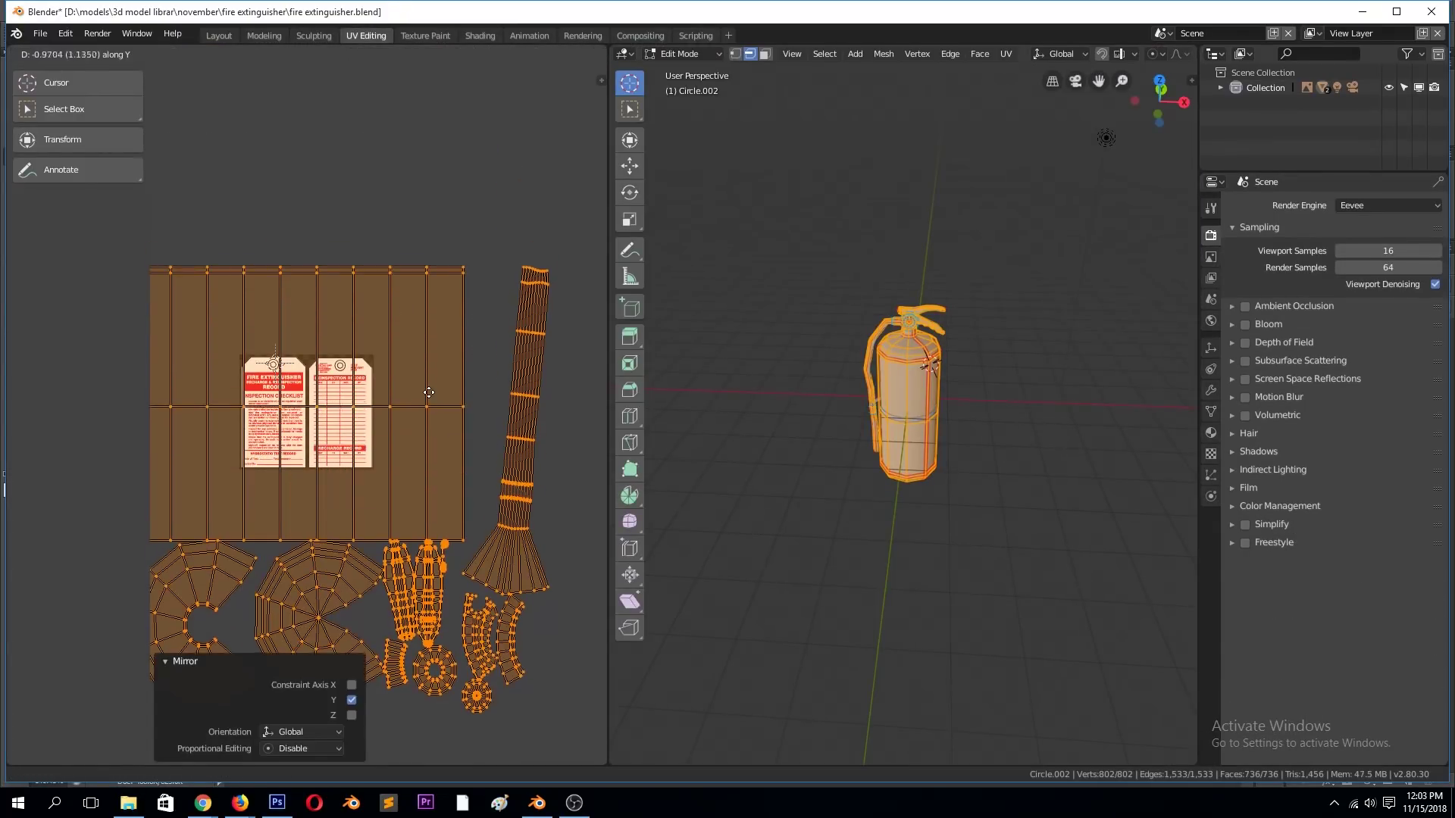
{"action": "key", "text": "Tab"}
{"action": "key", "text": "ctrl+s"}
{"action": "left_click", "coordinate": [433, 389]}
- In Shading, connect the image Alpha to the Mix factor and its Color to Color2
{"action": "left_click", "coordinate": [482, 36]}
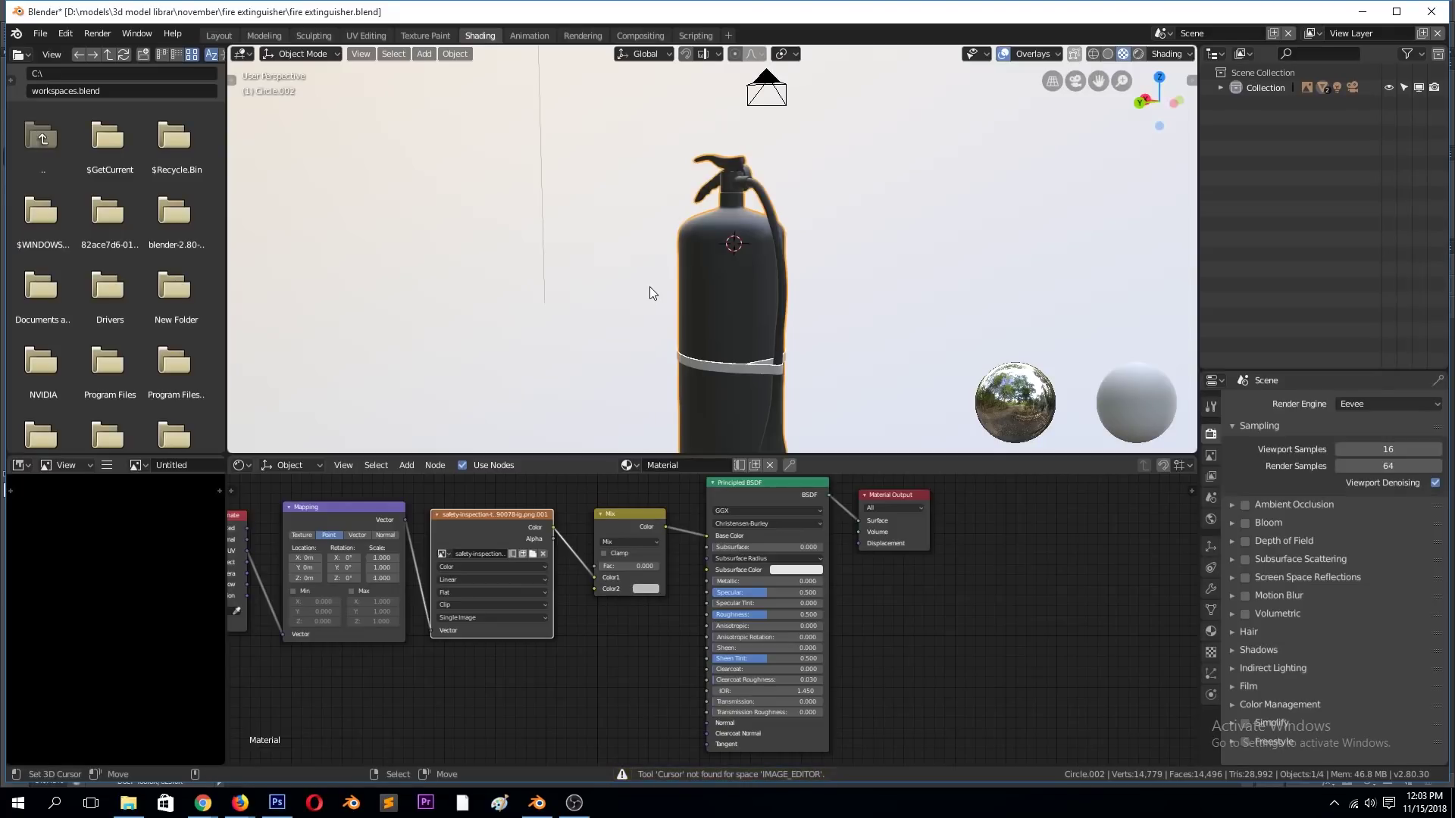
{"action": "left_click", "coordinate": [399, 302]}
{"action": "mouse_move", "coordinate": [399, 303]}
{"action": "middle_mouse_down"}
{"action": "mouse_move", "coordinate": [776, 253]}
{"action": "mouse_move", "coordinate": [724, 265]}
{"action": "middle_mouse_up"}
{"action": "left_click", "coordinate": [443, 554]}
{"action": "left_click", "coordinate": [509, 591]}
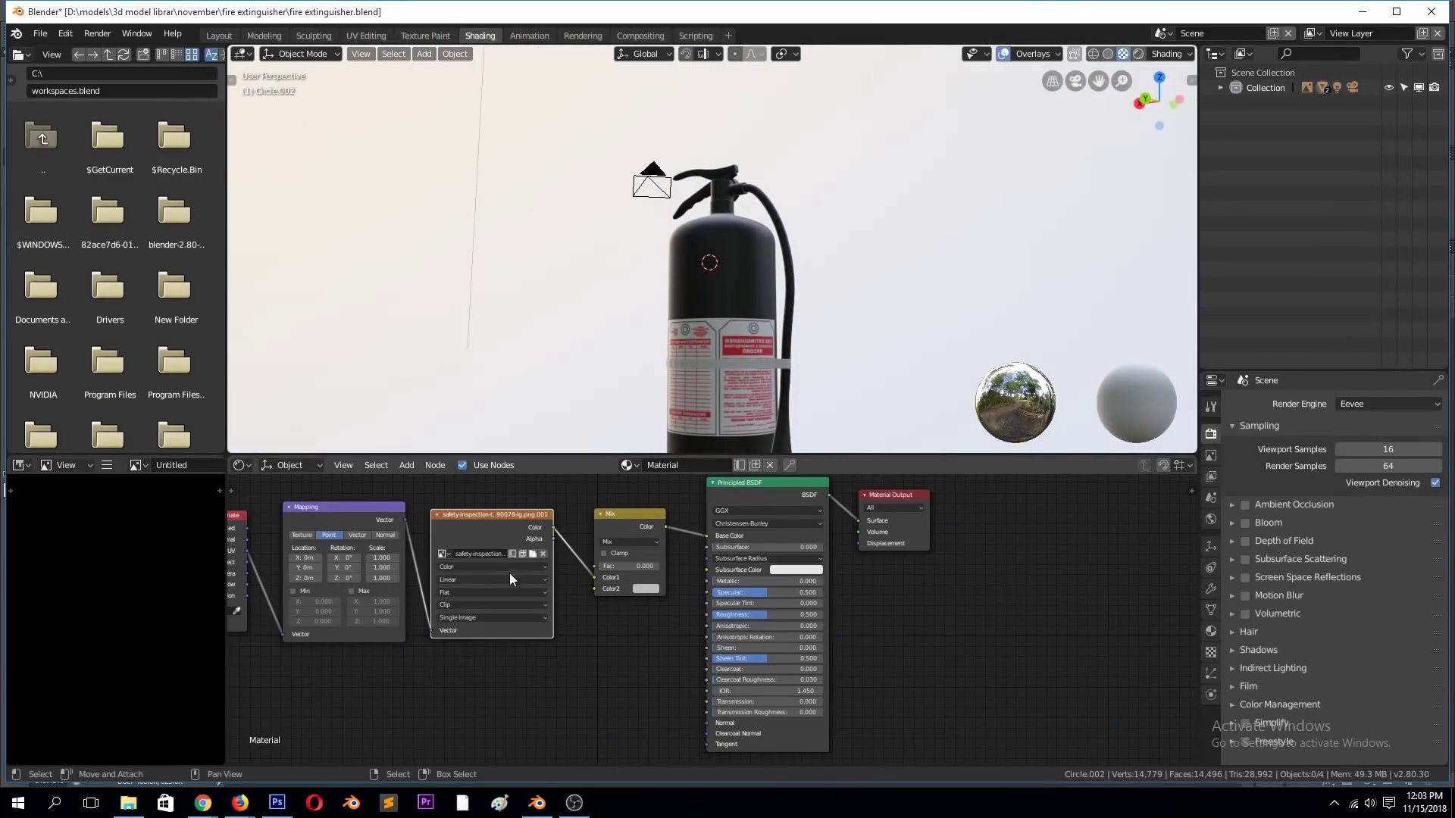
{"action": "left_click", "coordinate": [441, 555]}
{"action": "left_click_drag", "start_coordinate": [596, 561], "coordinate": [596, 589]}
{"action": "scroll", "coordinate": [731, 328], "scroll_direction": "up", "scroll_amount": 2}
{"action": "middle_click_drag", "start_coordinate": [732, 334], "coordinate": [639, 352]}
- Set the body Mix Color1 to red, raise Metallic, and lower Roughness for a glossier finish
{"action": "left_click", "coordinate": [647, 579]}
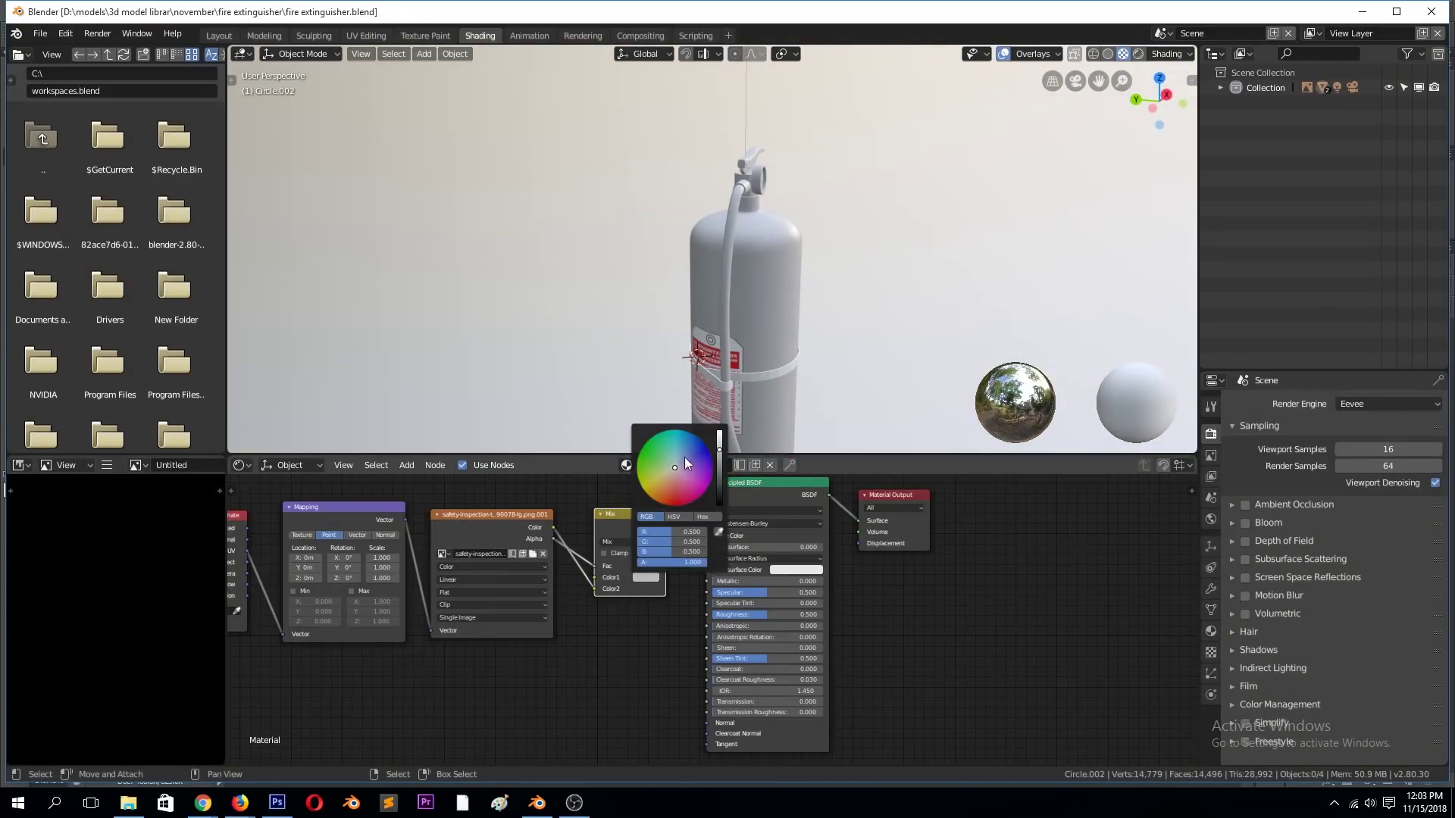
{"action": "left_click", "coordinate": [666, 506]}
{"action": "left_click_drag", "start_coordinate": [726, 581], "coordinate": [824, 582]}
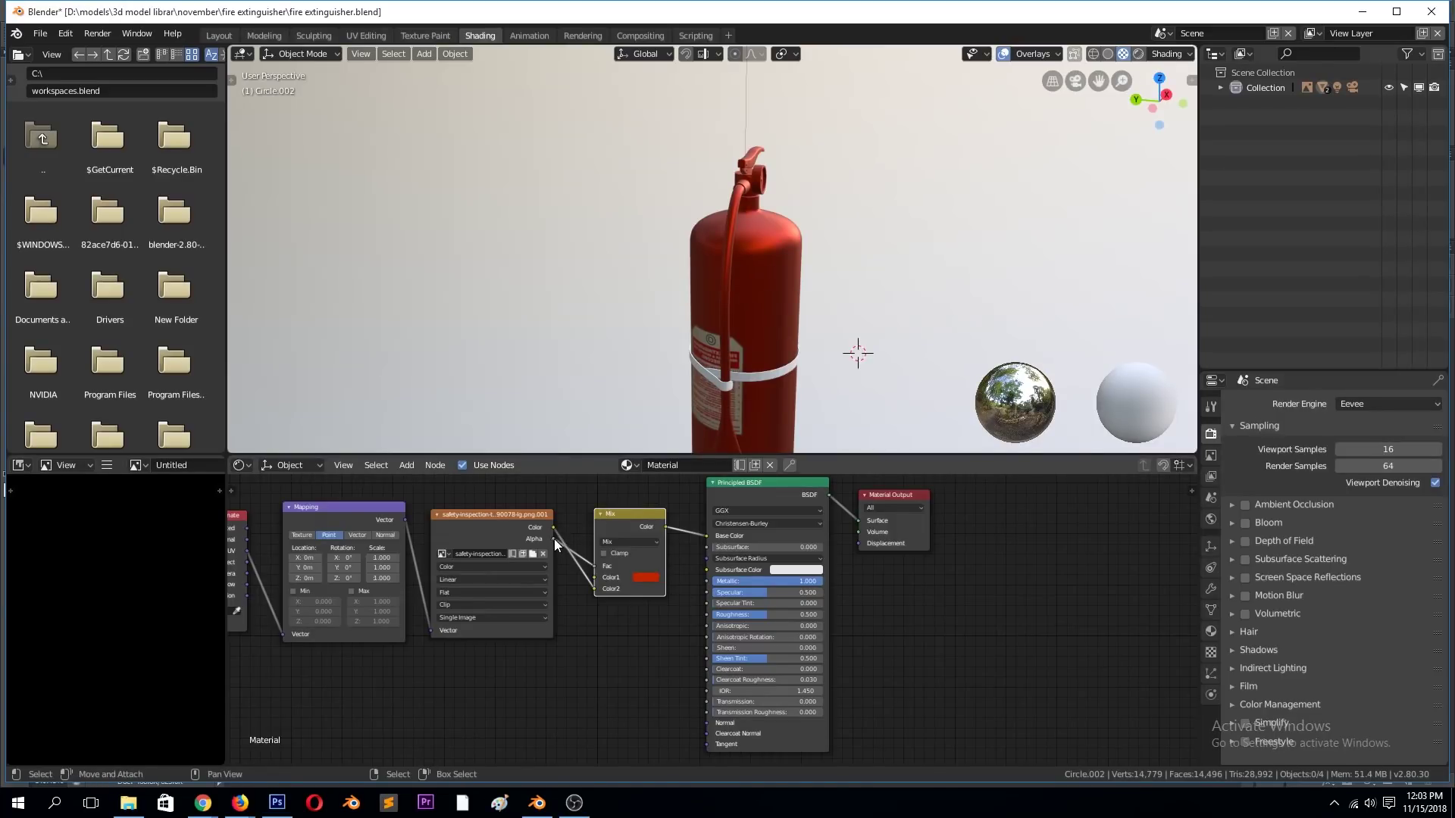
{"action": "left_click_drag", "start_coordinate": [696, 582], "coordinate": [698, 578]}
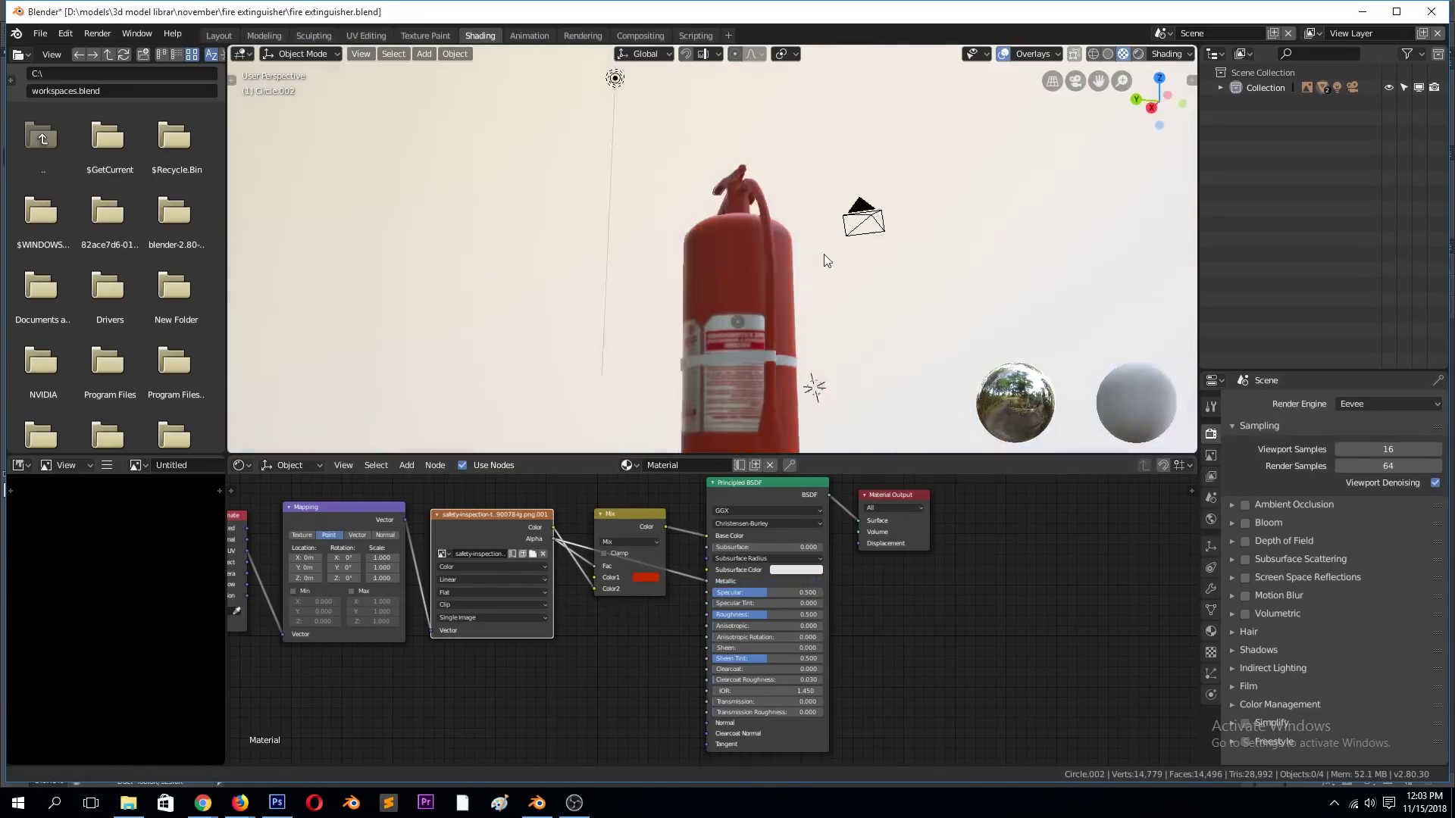
{"action": "middle_click_drag", "start_coordinate": [825, 253], "coordinate": [907, 226]}
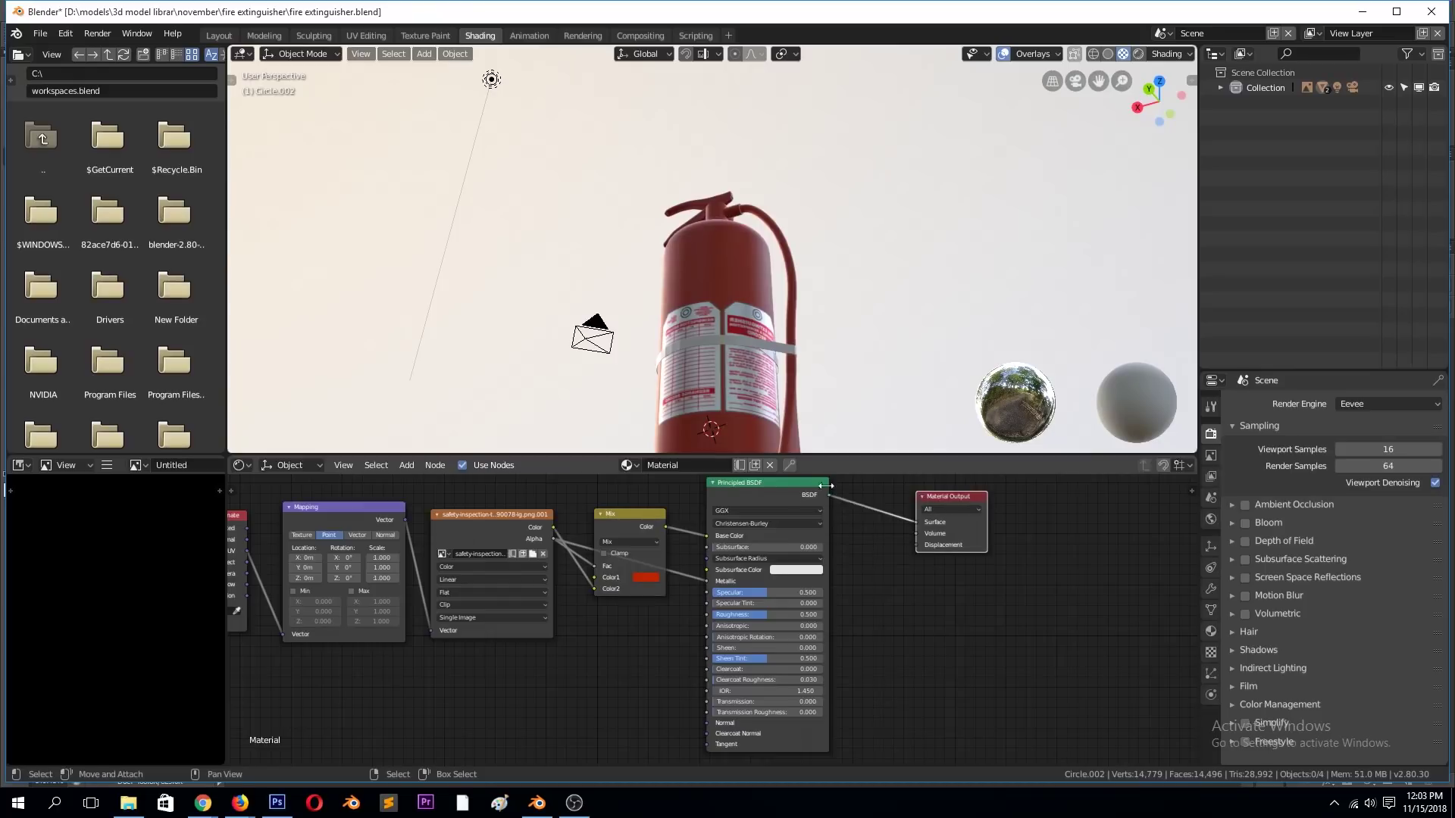
{"action": "left_click_drag", "start_coordinate": [785, 491], "coordinate": [853, 492]}
{"action": "left_click_drag", "start_coordinate": [773, 582], "coordinate": [794, 353]}
{"action": "mouse_move", "coordinate": [794, 353]}
{"action": "middle_mouse_down"}
{"action": "mouse_move", "coordinate": [630, 397]}
{"action": "mouse_move", "coordinate": [536, 373]}
{"action": "middle_mouse_up"}
{"action": "left_click_drag", "start_coordinate": [833, 616], "coordinate": [809, 616]}
{"action": "mouse_move", "coordinate": [813, 424]}
{"action": "middle_mouse_down"}
{"action": "mouse_move", "coordinate": [879, 285]}
{"action": "mouse_move", "coordinate": [1017, 386]}
{"action": "mouse_move", "coordinate": [655, 375]}
{"action": "mouse_move", "coordinate": [688, 351]}
{"action": "middle_mouse_up"}
- Show the red fire extinguisher reference photo in an Image Editor area
{"action": "left_click", "coordinate": [1225, 50]}
{"action": "left_click", "coordinate": [873, 151]}
{"action": "left_click", "coordinate": [1376, 55]}
{"action": "left_click", "coordinate": [1288, 103]}
{"action": "scroll", "coordinate": [1288, 199], "scroll_direction": "up", "scroll_amount": 2}
{"action": "mouse_move", "coordinate": [738, 311]}
{"action": "middle_mouse_down"}
{"action": "mouse_move", "coordinate": [1001, 222]}
{"action": "mouse_move", "coordinate": [1043, 261]}
{"action": "mouse_move", "coordinate": [997, 235]}
{"action": "middle_mouse_up"}
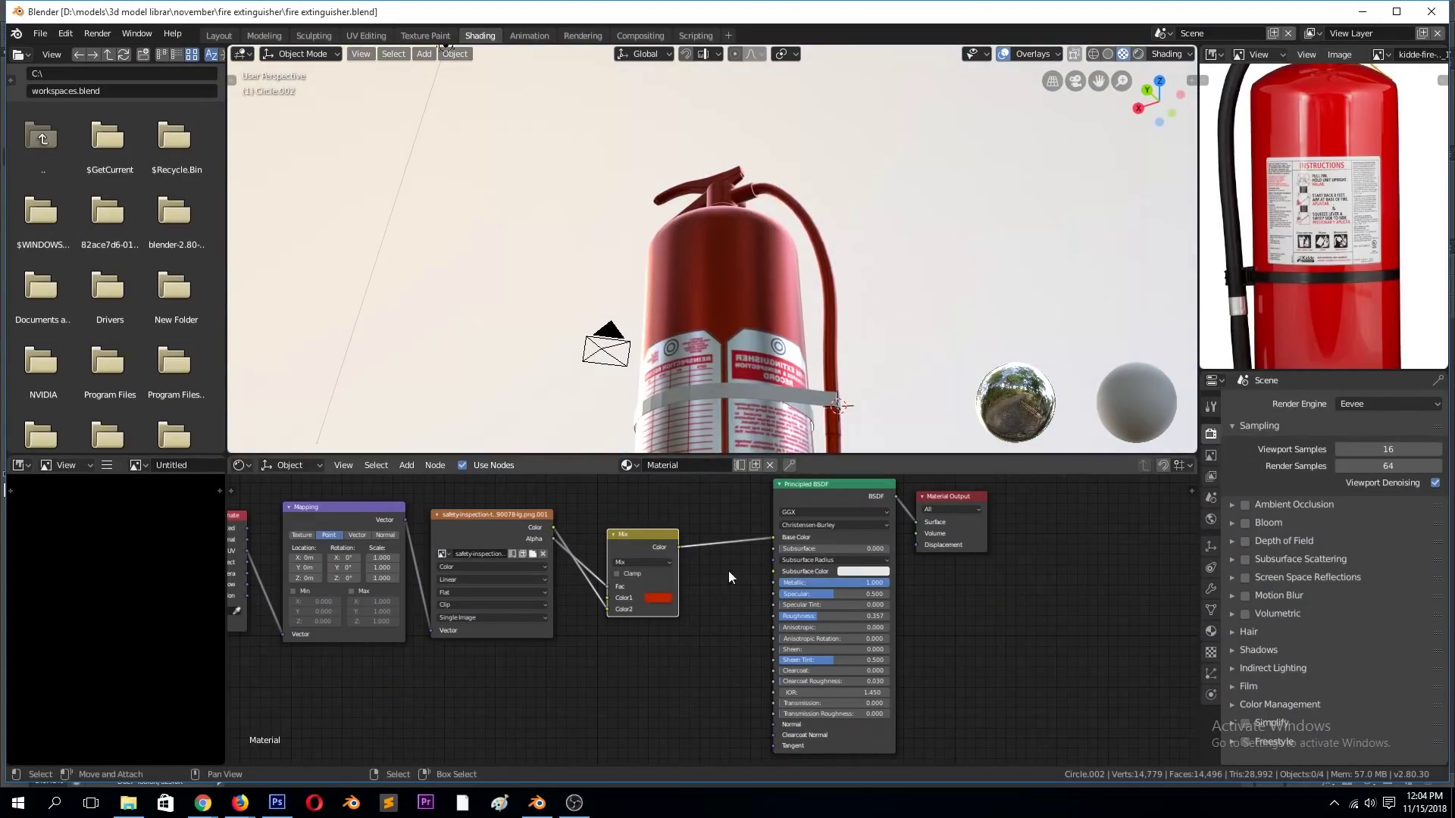
- Route the image Alpha through an Invert node into Metallic and lower Roughness slightly
{"action": "left_click_drag", "start_coordinate": [771, 559], "coordinate": [773, 581]}
{"action": "left_click_drag", "start_coordinate": [643, 535], "coordinate": [642, 608]}
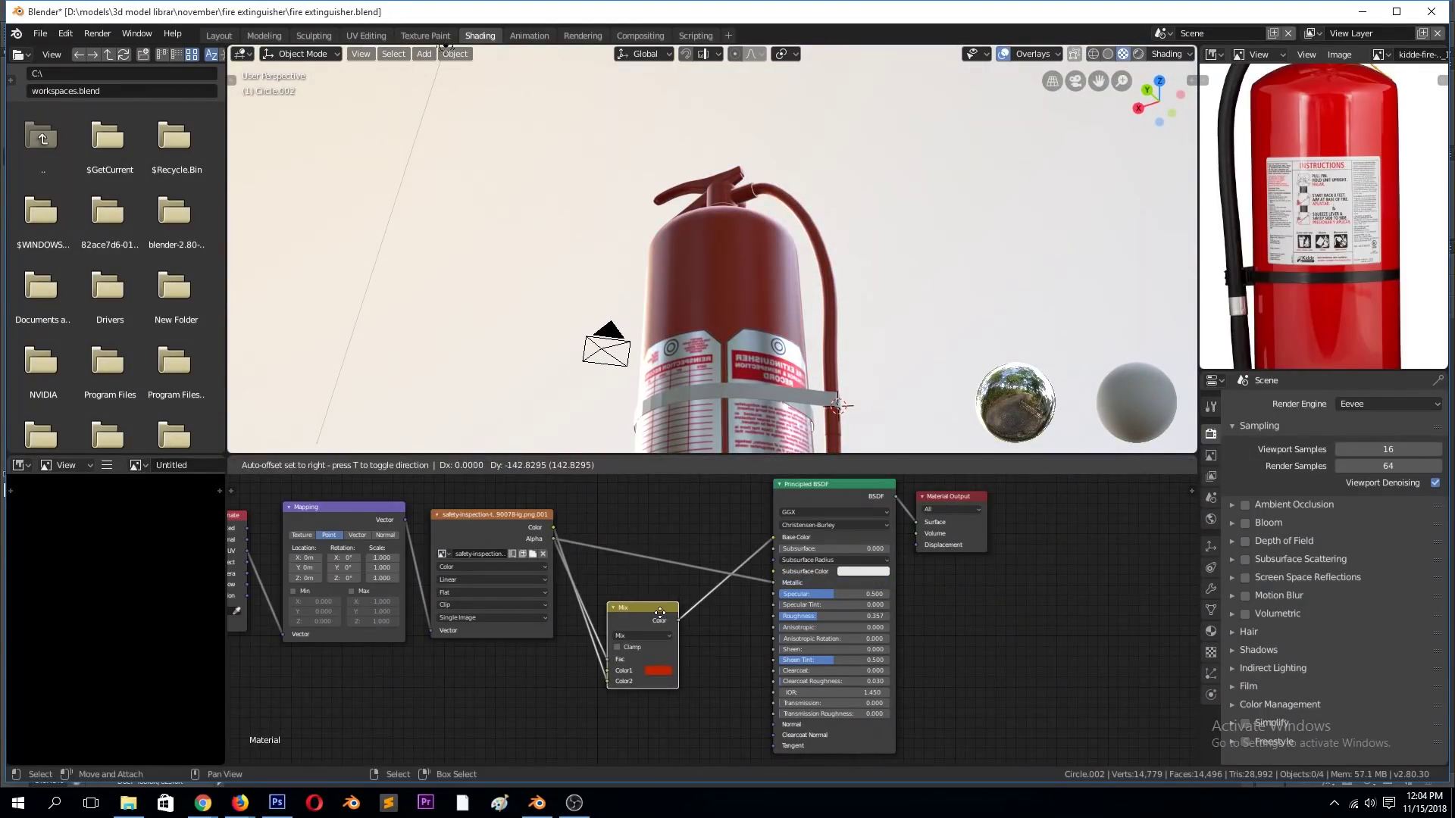
{"action": "middle_click_drag", "start_coordinate": [637, 318], "coordinate": [588, 335]}
{"action": "key", "text": "shift+a"}
{"action": "left_click", "coordinate": [761, 676]}
{"action": "left_click", "coordinate": [623, 527]}
{"action": "mouse_move", "coordinate": [766, 336]}
{"action": "middle_mouse_down"}
{"action": "mouse_move", "coordinate": [902, 306]}
{"action": "mouse_move", "coordinate": [832, 435]}
{"action": "middle_mouse_up"}
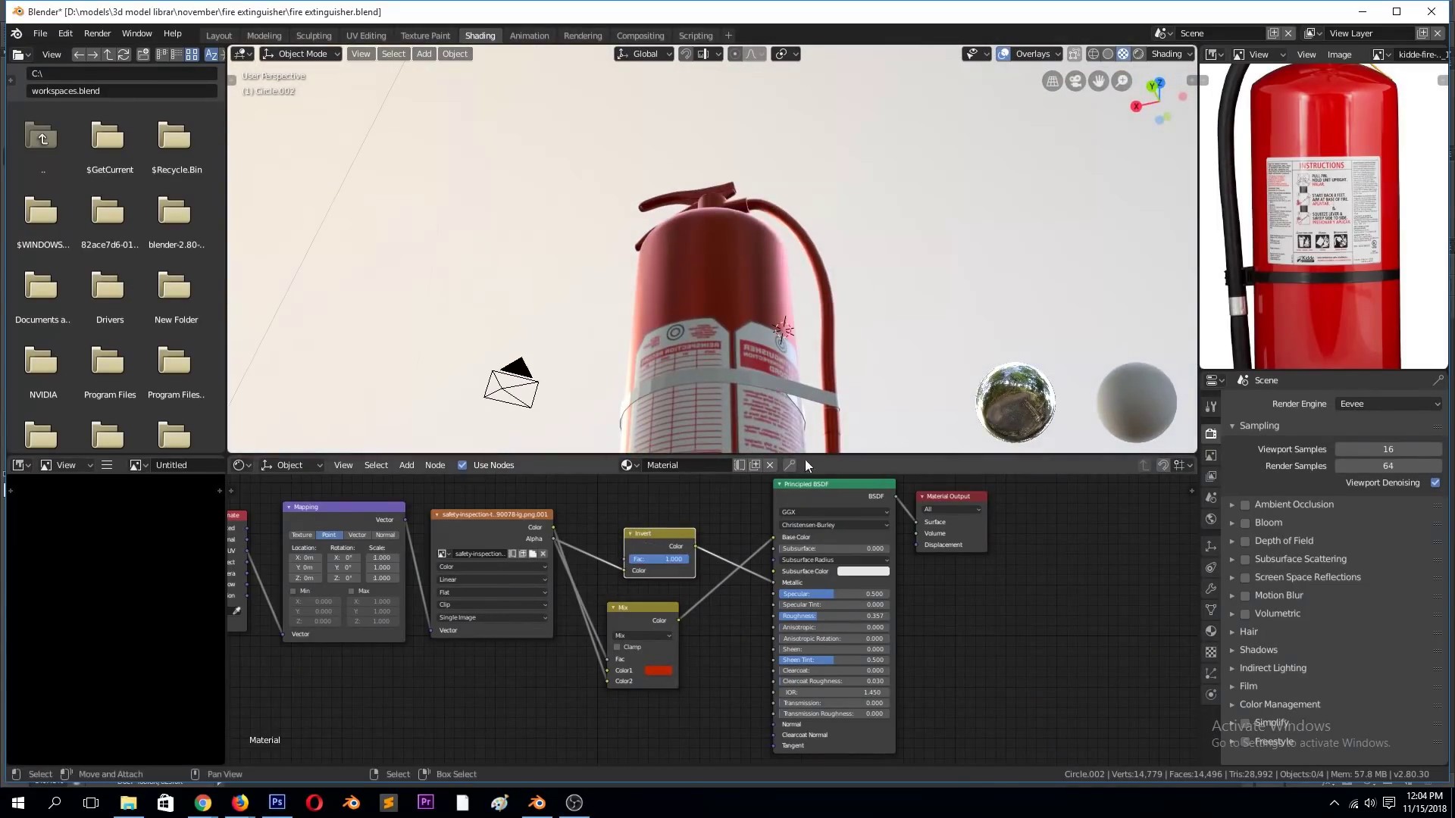
{"action": "left_click", "coordinate": [890, 292]}
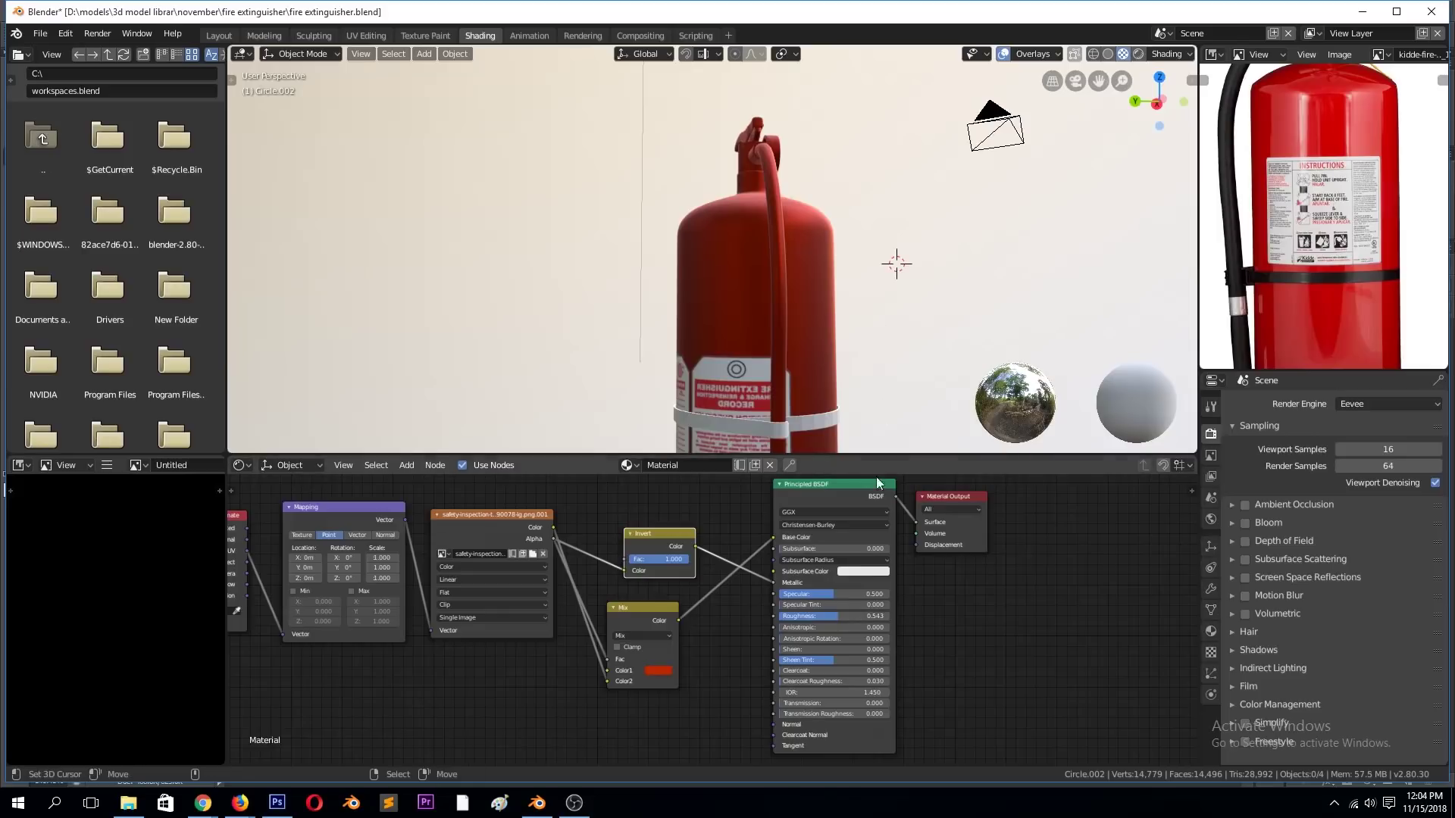
- Brighten the red Color1 of the extinguisher body
{"action": "middle_click_drag", "start_coordinate": [886, 286], "coordinate": [833, 394]}
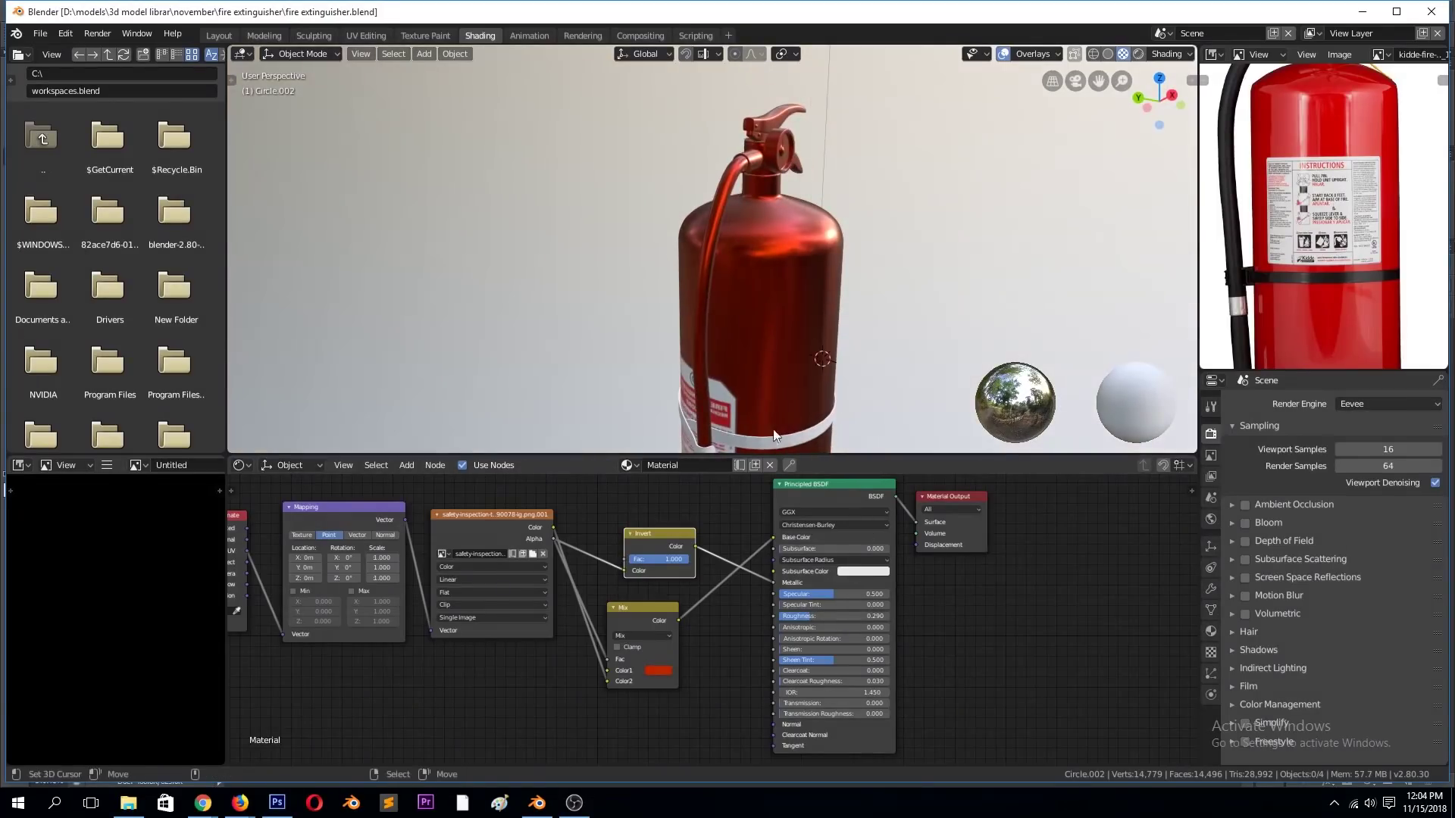
{"action": "left_click", "coordinate": [658, 669]}
{"action": "left_click", "coordinate": [680, 597]}
{"action": "middle_click_drag", "start_coordinate": [818, 318], "coordinate": [701, 238]}
- Add a second material slot with a new near-black base colour material
{"action": "right_click", "coordinate": [758, 227]}
{"action": "left_click", "coordinate": [1211, 632]}
{"action": "left_click", "coordinate": [1435, 404]}
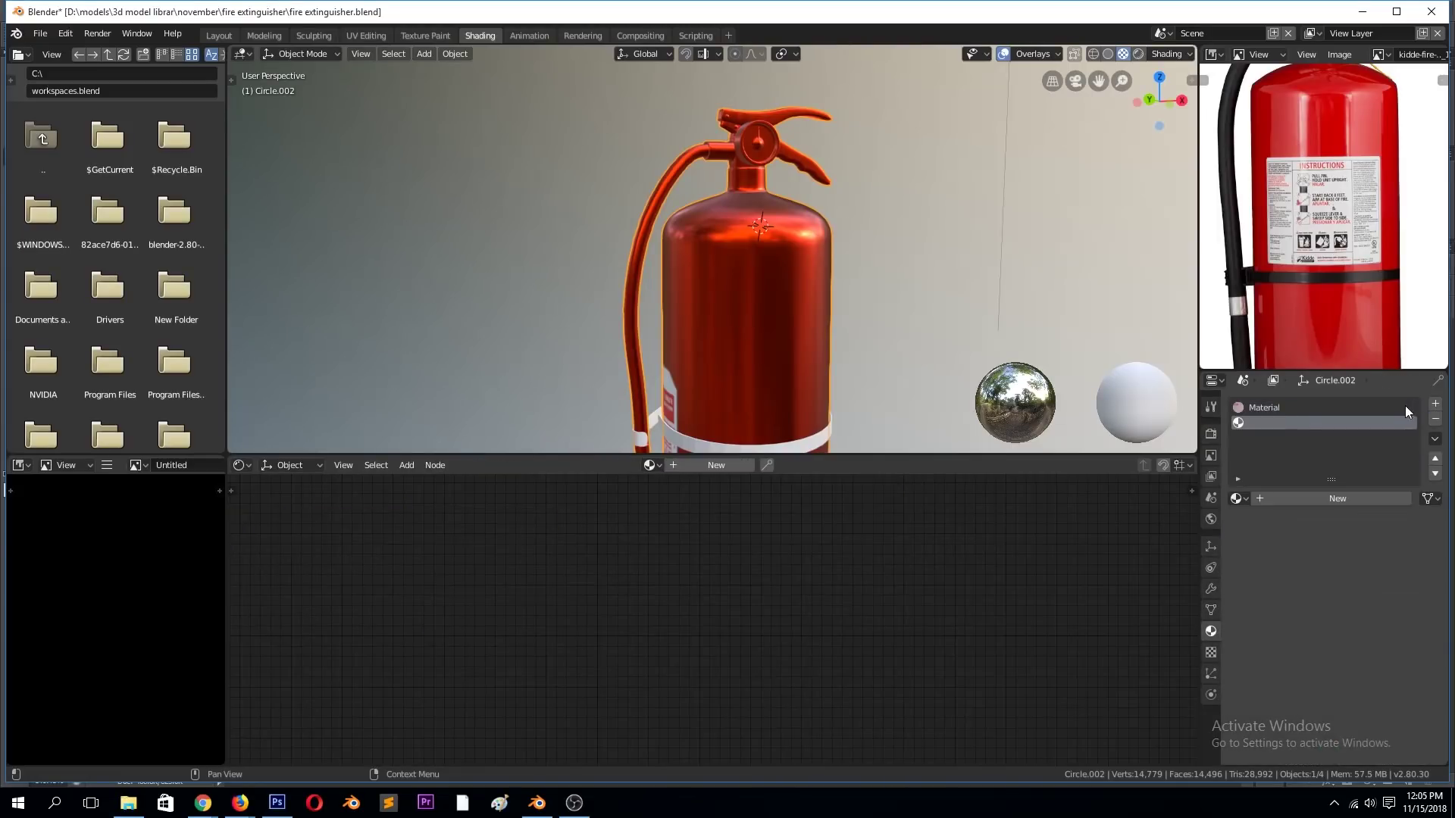
{"action": "left_click", "coordinate": [1288, 498]}
{"action": "left_click", "coordinate": [692, 543]}
{"action": "left_click", "coordinate": [755, 452]}
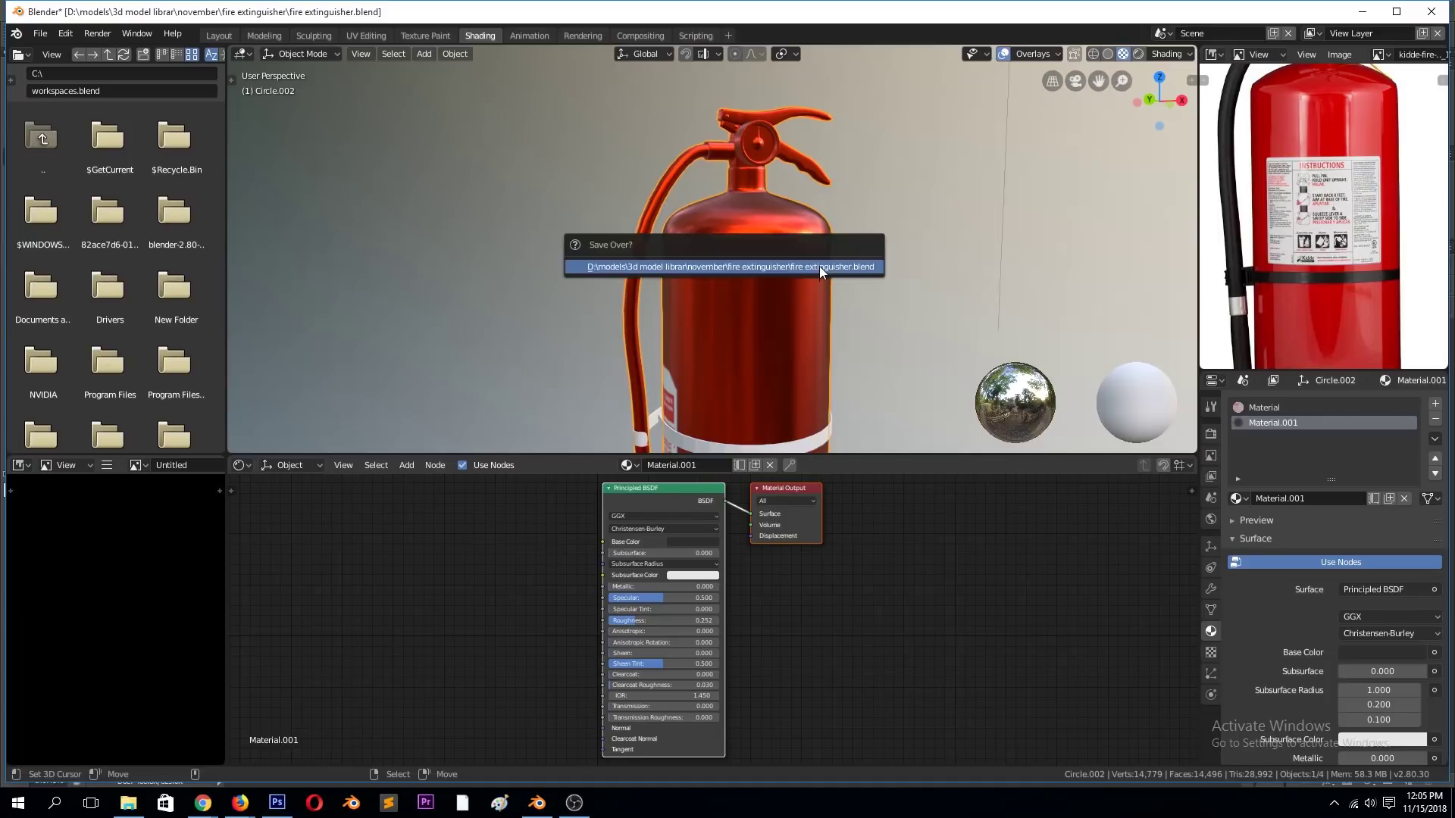
- Select the whole connected hose for the dark material and save the file
{"action": "key", "text": "Tab"}
{"action": "left_click", "coordinate": [649, 208]}
{"action": "key", "text": "ctrl+l"}
{"action": "key", "text": "Tab"}
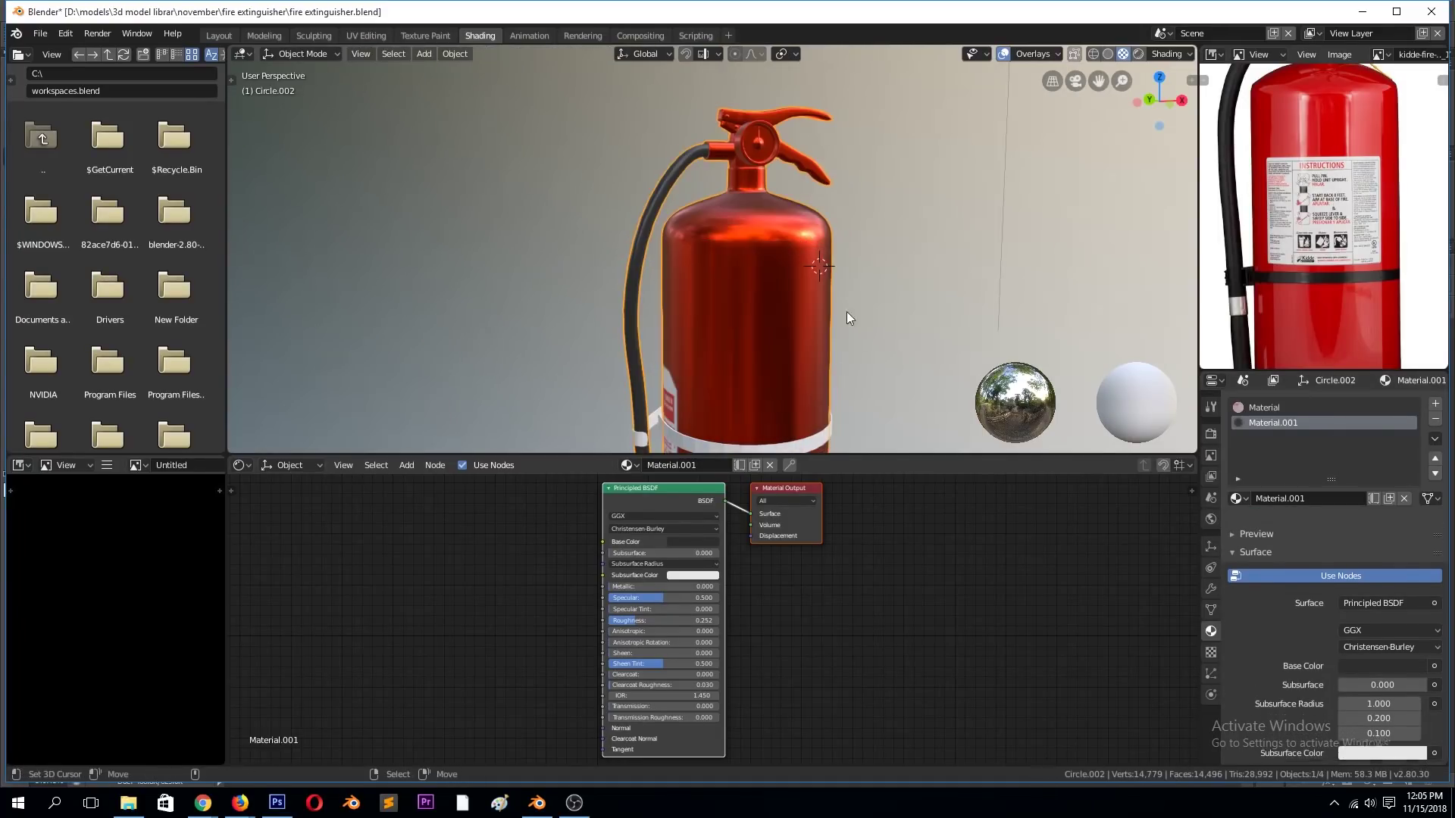
{"action": "key", "text": "ctrl+s"}
- Name the body material 'red metal' and select the hose material slot
{"action": "left_click", "coordinate": [841, 315]}
{"action": "scroll", "coordinate": [703, 349], "scroll_direction": "down", "scroll_amount": 5}
{"action": "left_click", "coordinate": [703, 350]}
{"action": "scroll", "coordinate": [635, 351], "scroll_direction": "up", "scroll_amount": 4}
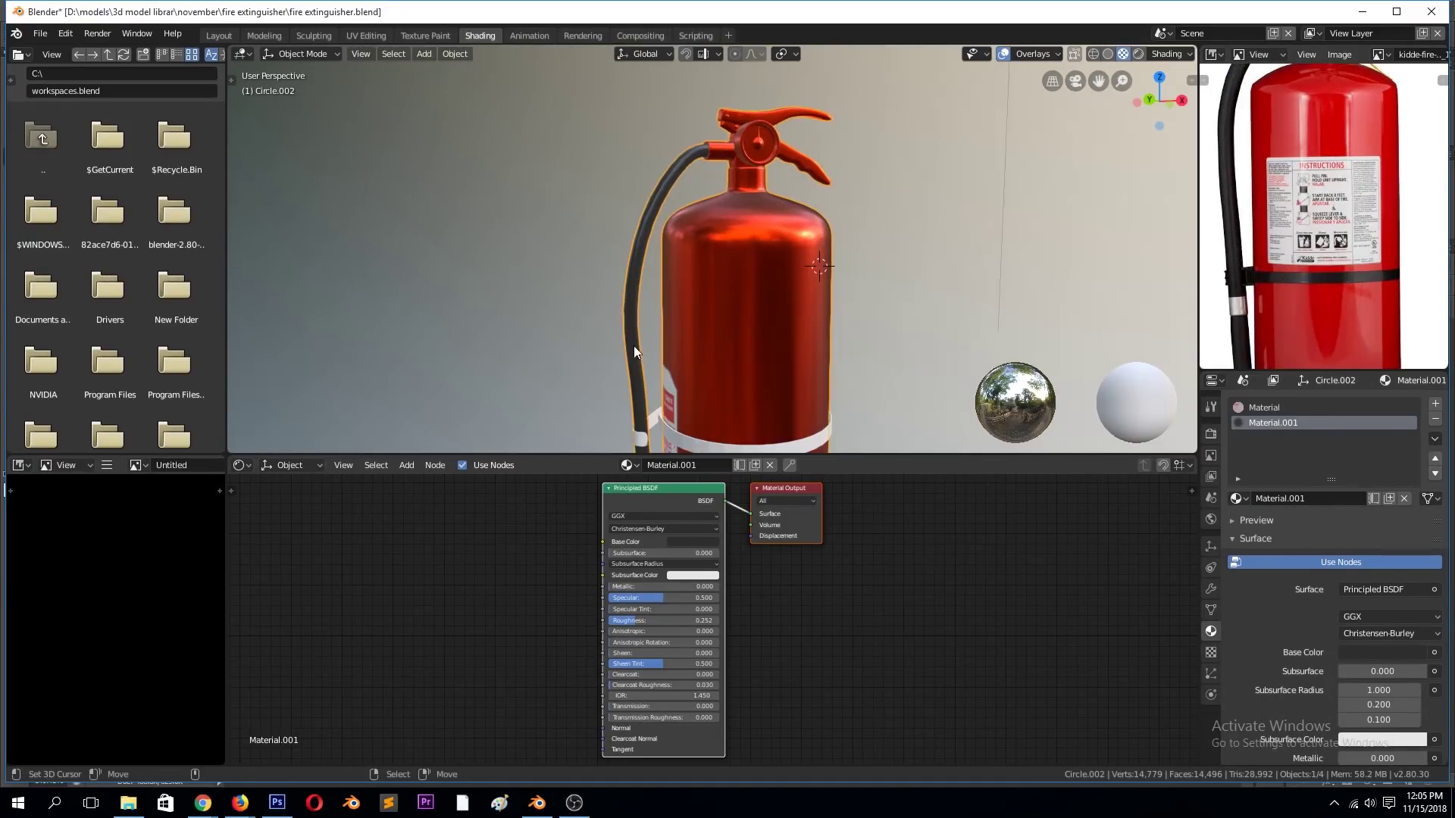
{"action": "left_click", "coordinate": [1435, 410]}
{"action": "left_click", "coordinate": [1276, 408]}
{"action": "type", "text": "red metal"}
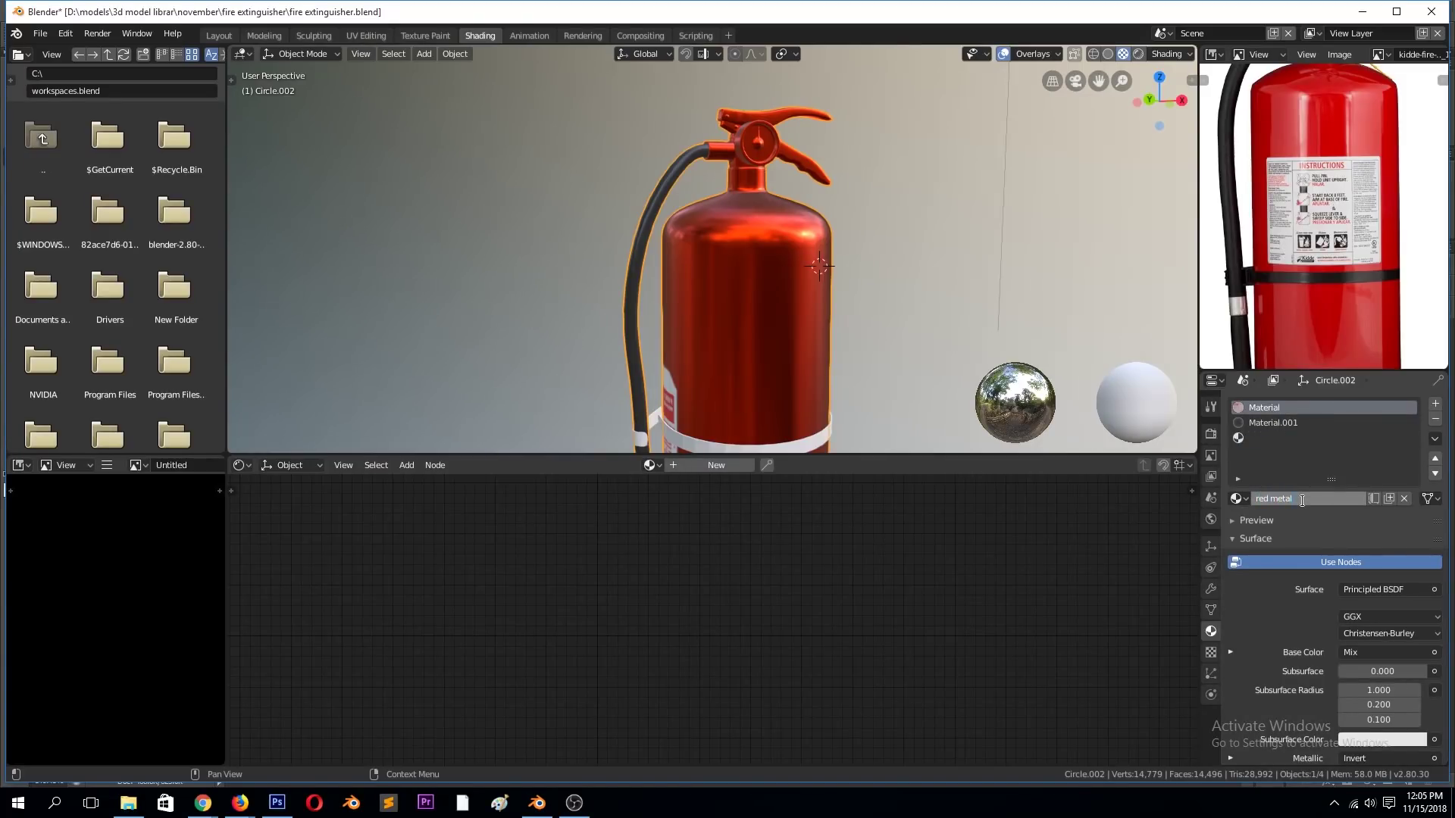
{"action": "key", "text": "Return"}
{"action": "left_click", "coordinate": [1313, 424]}
{"action": "left_click", "coordinate": [1280, 500]}
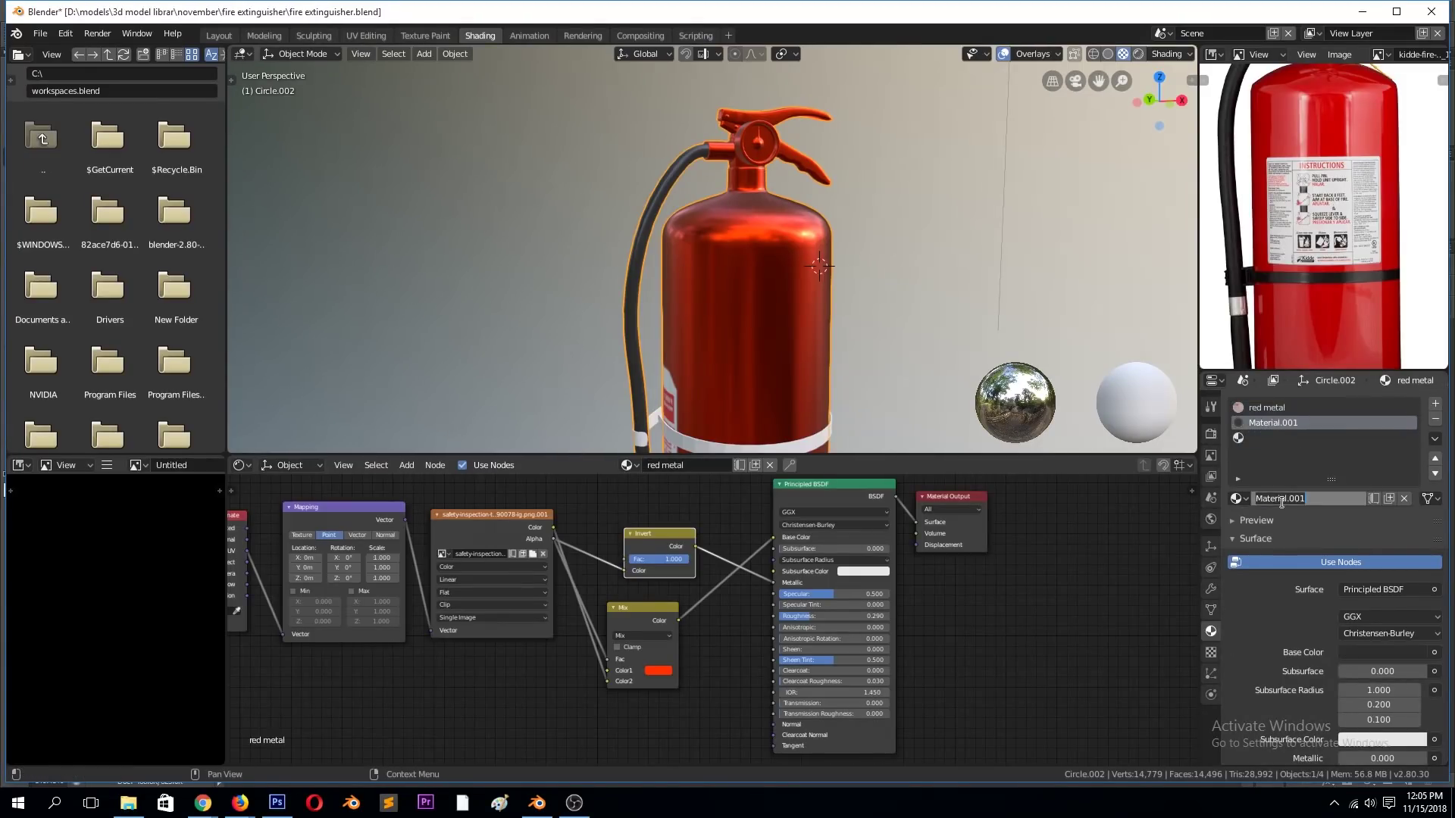
- Name the hose material 'hooz' and select a band of faces near the hose end
{"action": "key", "text": "Return"}
{"action": "key", "text": "Tab"}
{"action": "scroll", "coordinate": [758, 265], "scroll_direction": "up", "scroll_amount": 5}
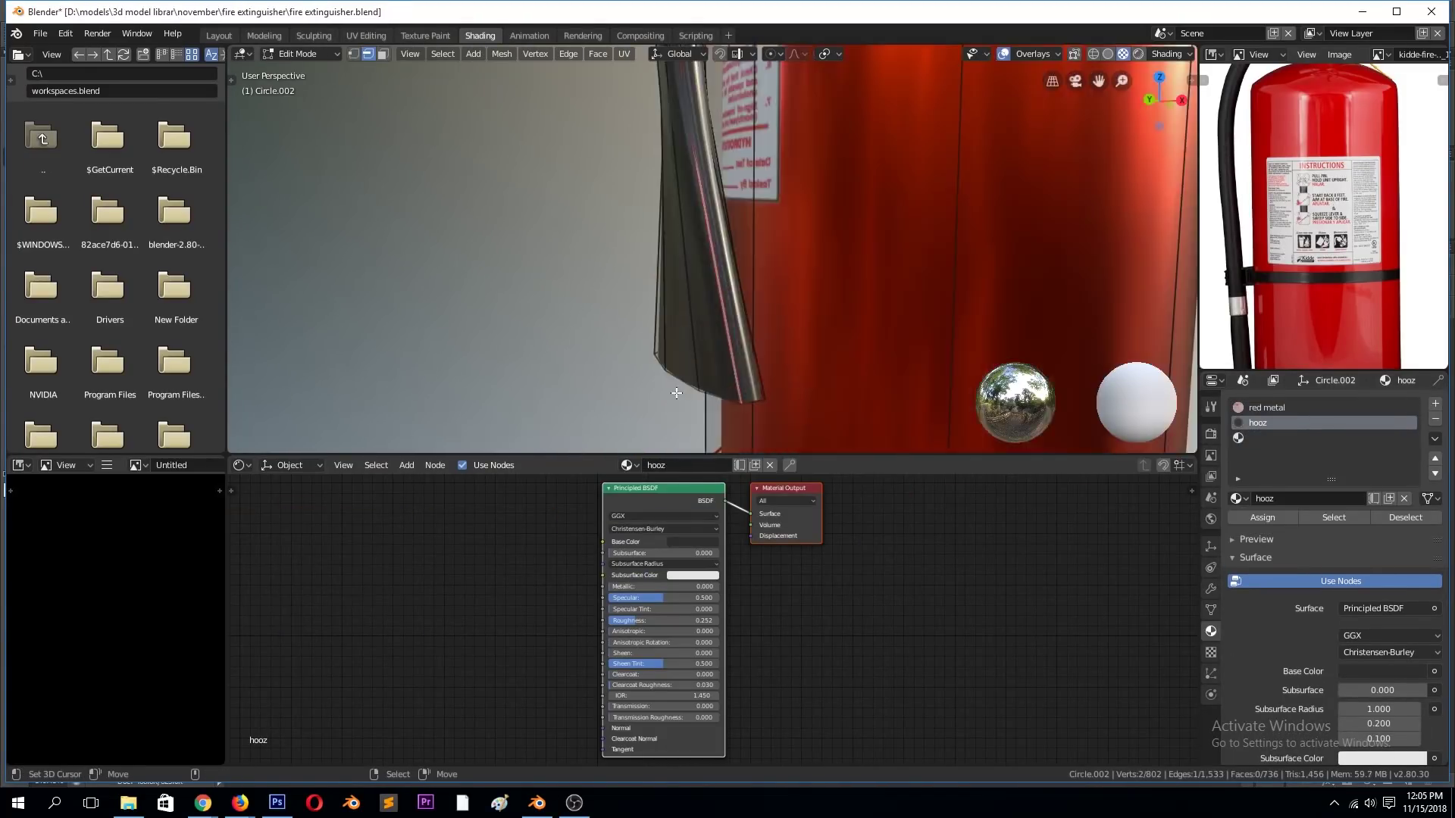
{"action": "left_click", "coordinate": [694, 121], "text": "alt"}
{"action": "key", "text": "ctrl+KP_Add"}
{"action": "key", "text": "3"}
{"action": "key", "text": "KP_Decimal"}
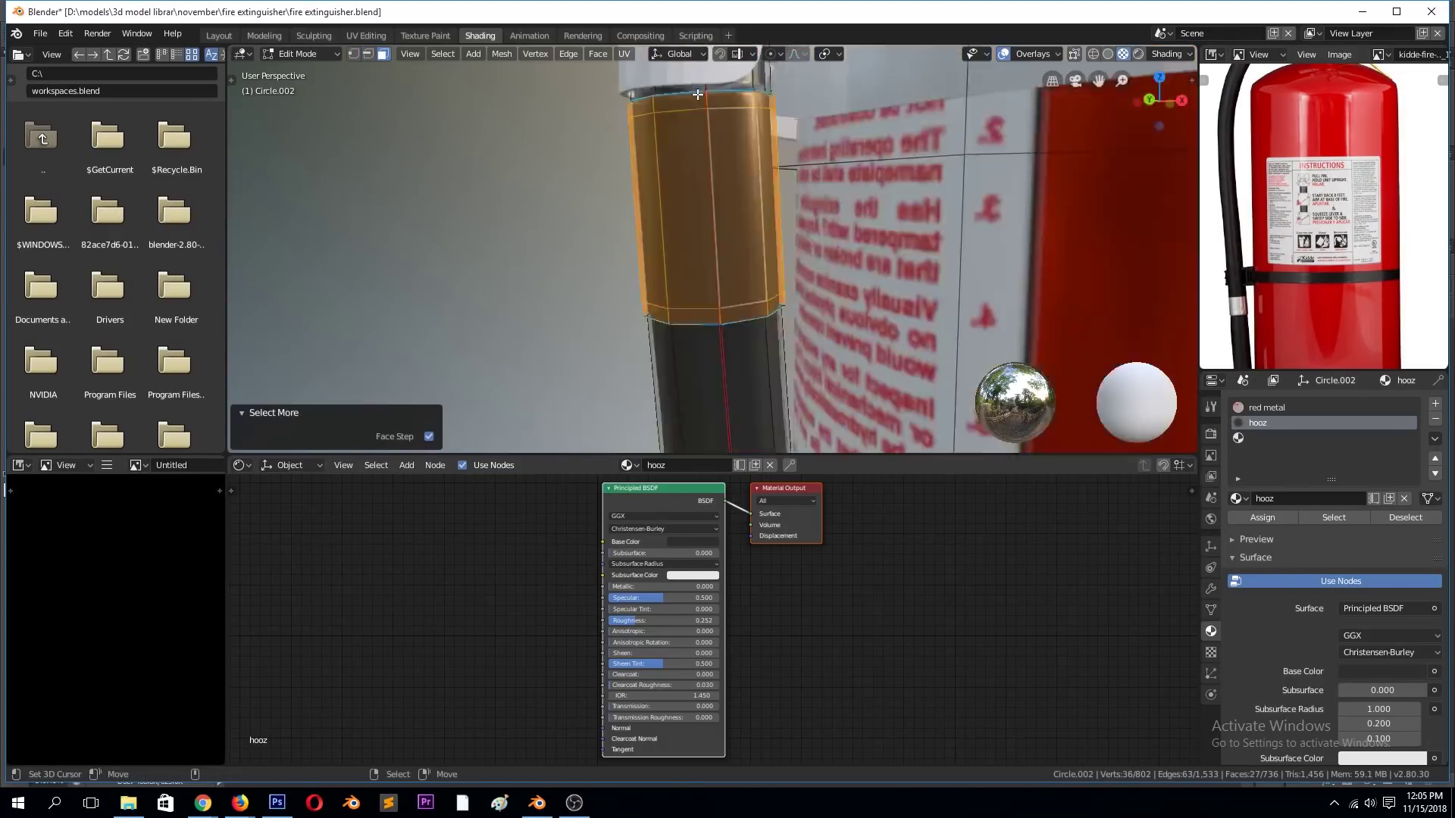
- Add a fully metallic 'chrome ring' material in a third slot and save
{"action": "left_click", "coordinate": [1326, 438]}
{"action": "left_click", "coordinate": [1303, 499]}
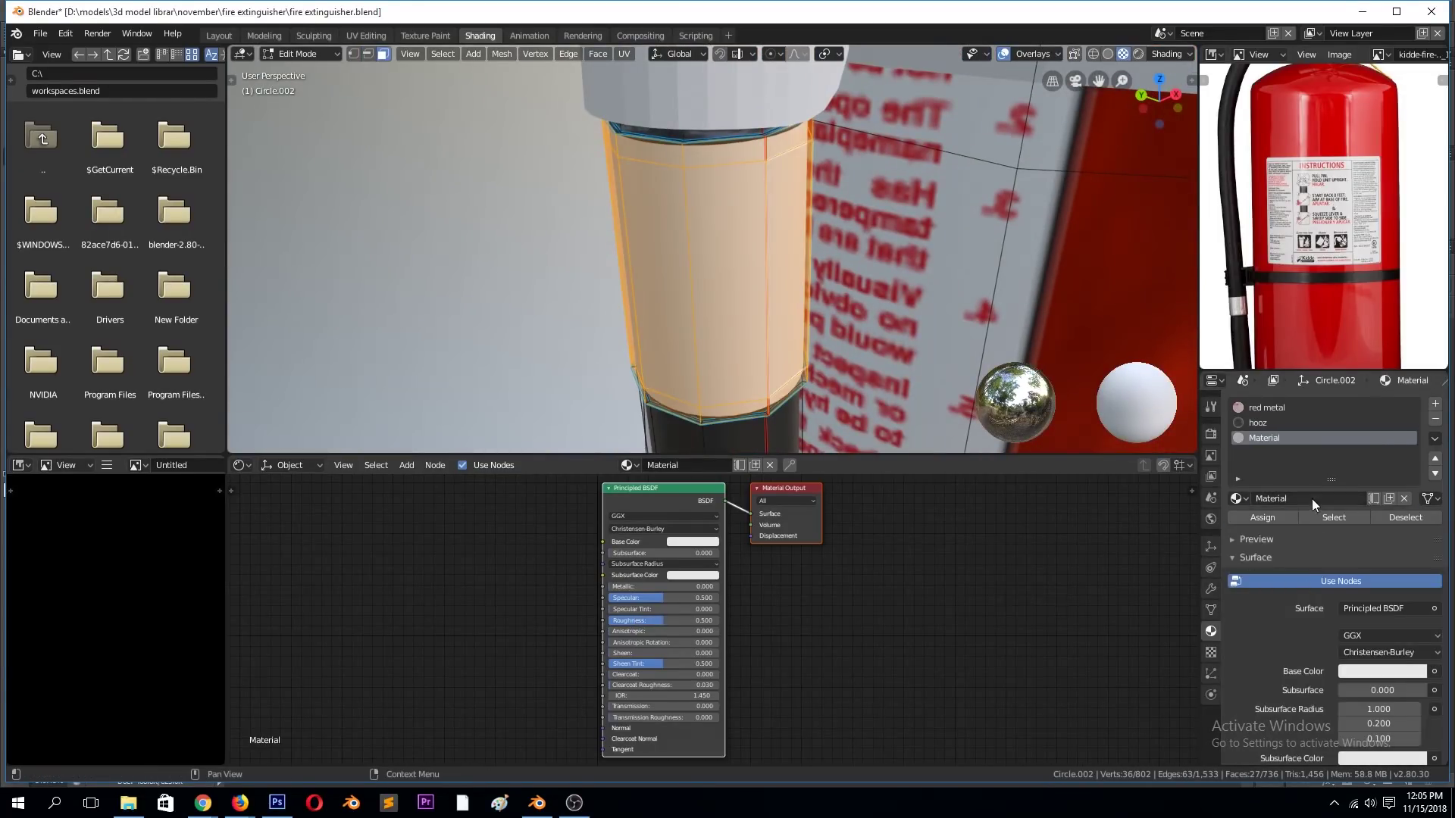
{"action": "type", "text": "chrome ring"}
{"action": "key", "text": "Return"}
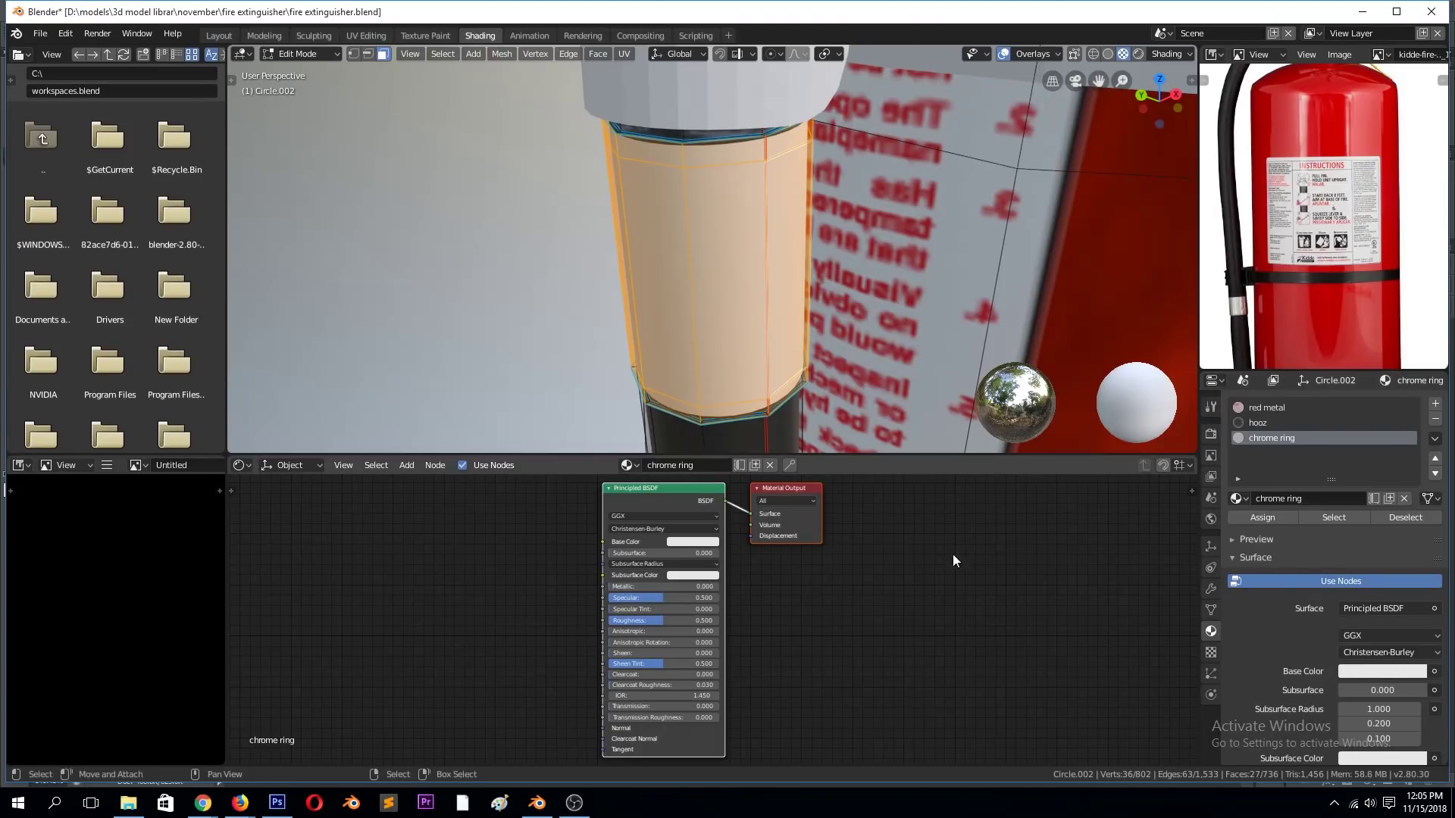
{"action": "key", "text": "Tab"}
{"action": "mouse_move", "coordinate": [637, 587]}
{"action": "left_mouse_down"}
{"action": "mouse_move", "coordinate": [720, 587]}
{"action": "mouse_move", "coordinate": [622, 621]}
{"action": "left_mouse_up"}
{"action": "scroll", "coordinate": [686, 314], "scroll_direction": "down", "scroll_amount": 5}
{"action": "key", "text": "ctrl+s"}
- Reselect the extinguisher and frame a face on its handle
{"action": "left_click", "coordinate": [686, 315]}
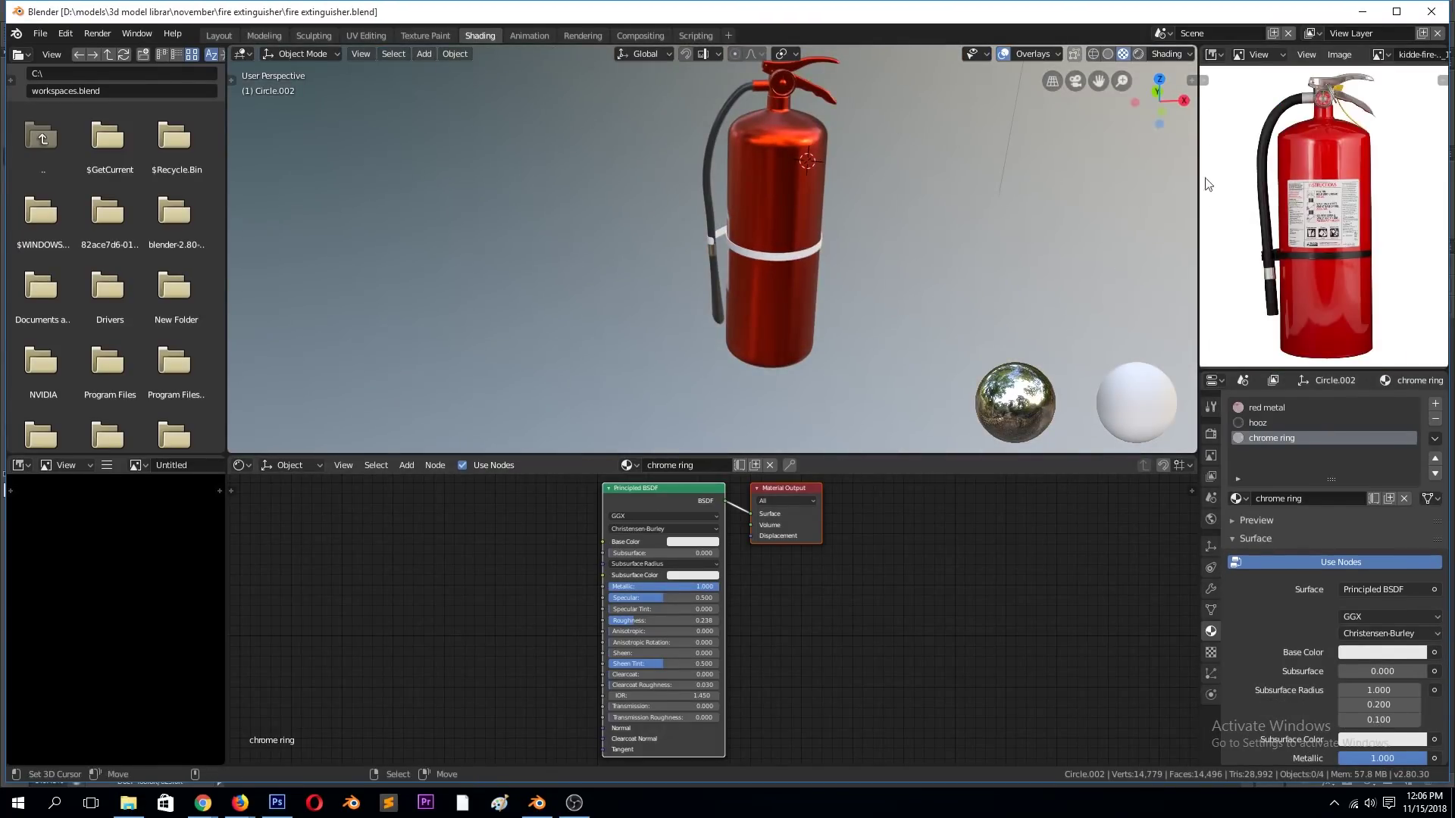
{"action": "left_click", "coordinate": [827, 88]}
{"action": "key", "text": "Tab"}
{"action": "left_click", "coordinate": [783, 145]}
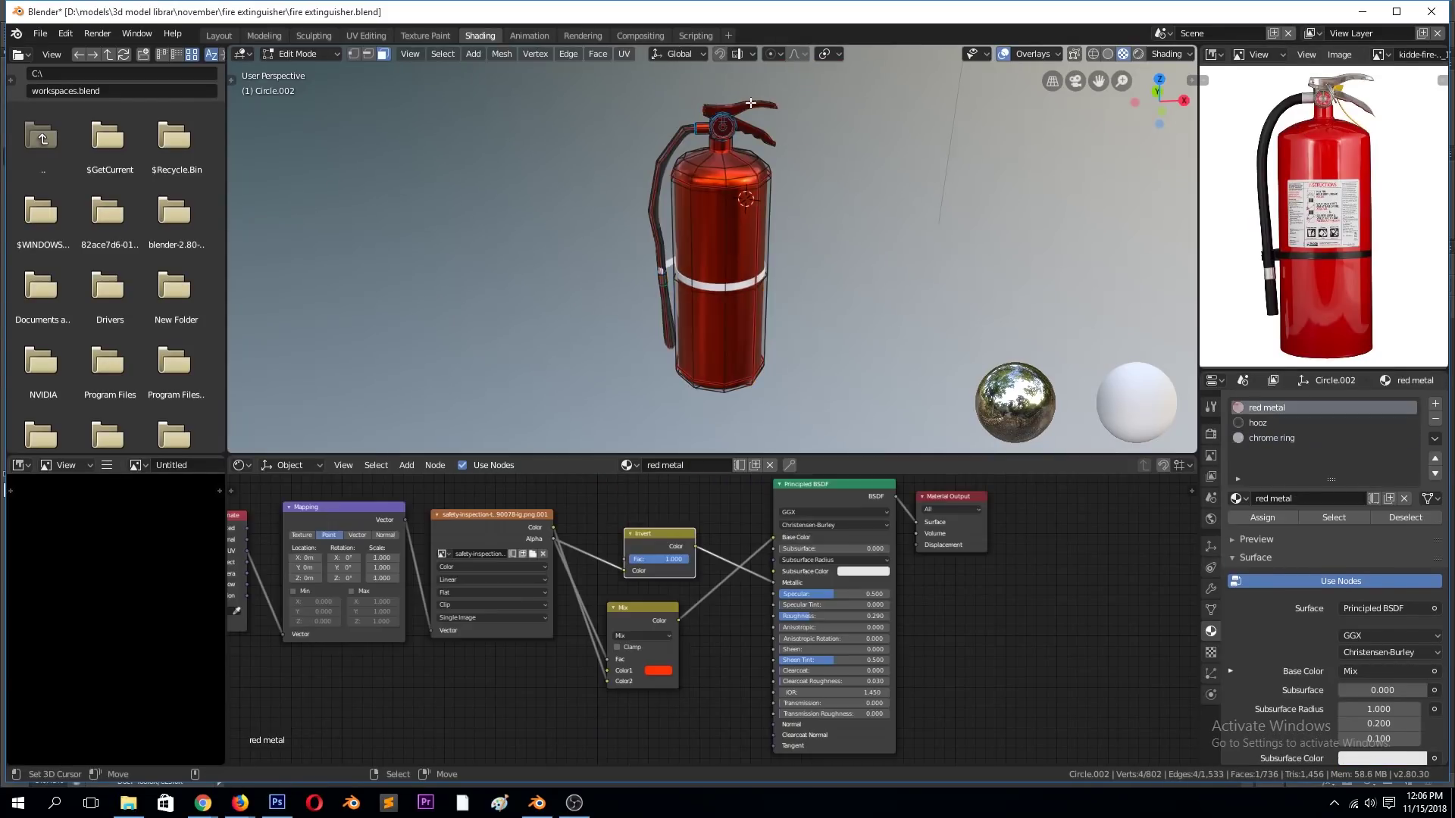
{"action": "key", "text": "KP_Decimal"}
{"action": "key", "text": "Tab"}
{"action": "left_click", "coordinate": [455, 54]}
- Assign chrome ring to the whole lower lever and save
{"action": "key", "text": "Tab"}
{"action": "scroll", "coordinate": [773, 305], "scroll_direction": "down", "scroll_amount": 5}
{"action": "key", "text": "ctrl+s"}
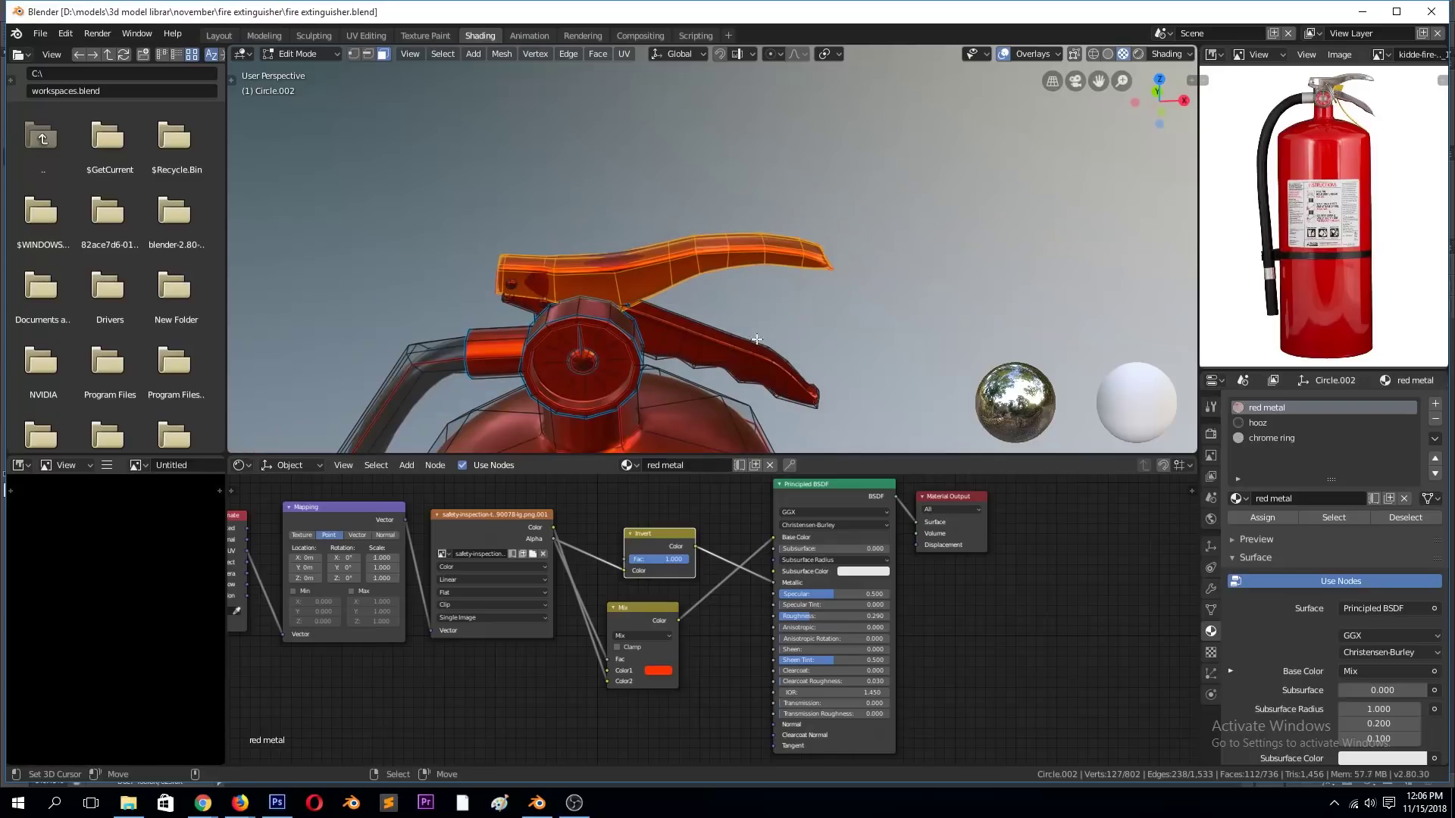
{"action": "key", "text": "ctrl+l"}
{"action": "left_click", "coordinate": [1262, 517]}
{"action": "key", "text": "Tab"}
{"action": "key", "text": "ctrl+s"}
- Give the connected pin the chrome ring material
{"action": "mouse_move", "coordinate": [707, 266]}
{"action": "middle_mouse_down"}
{"action": "mouse_move", "coordinate": [629, 175]}
{"action": "mouse_move", "coordinate": [596, 269]}
{"action": "mouse_move", "coordinate": [629, 279]}
{"action": "mouse_move", "coordinate": [656, 335]}
{"action": "mouse_move", "coordinate": [562, 315]}
{"action": "middle_mouse_up"}
{"action": "key", "text": "Tab"}
{"action": "left_click", "coordinate": [464, 386]}
{"action": "key", "text": "ctrl+l"}
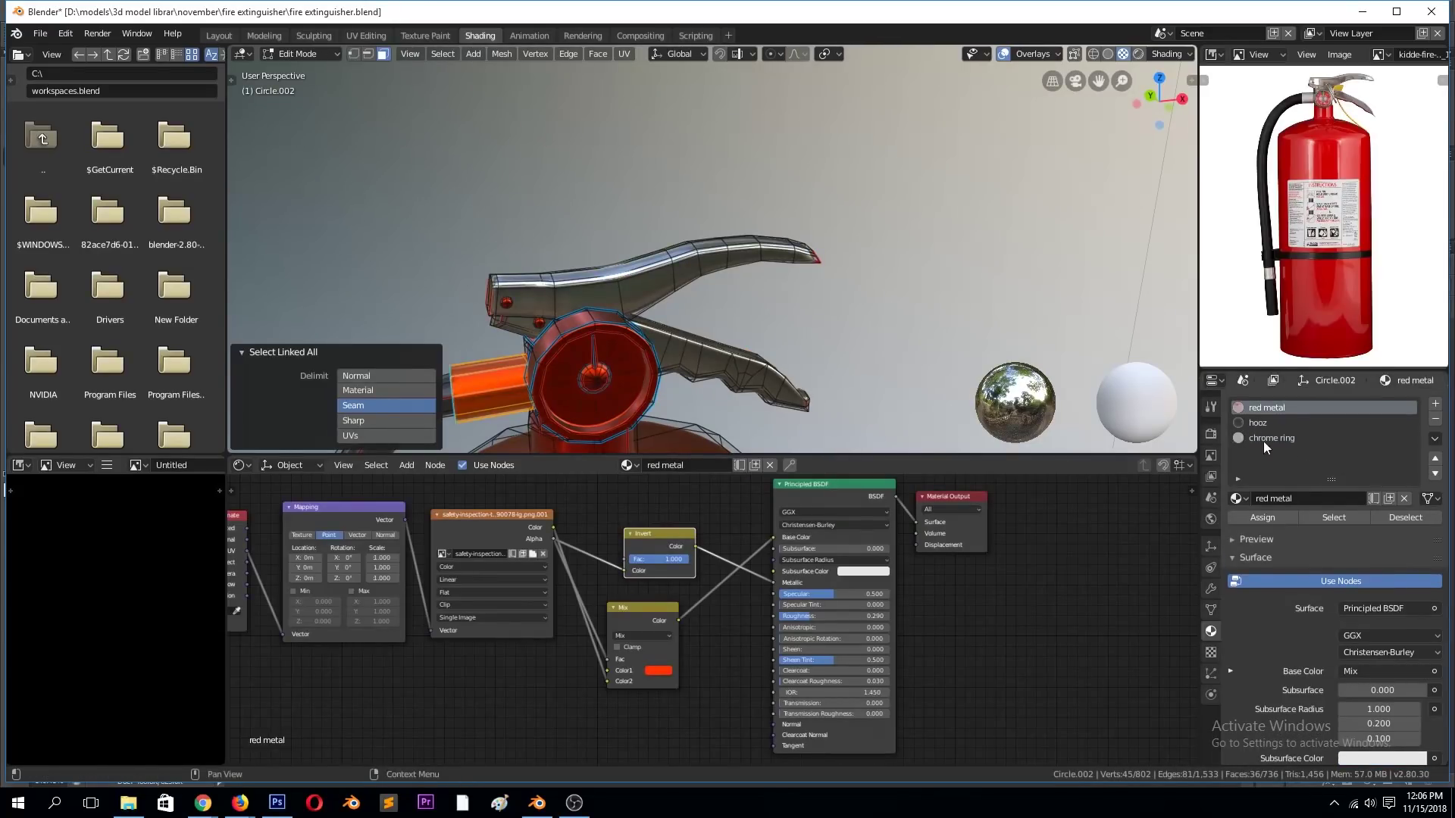
{"action": "left_click", "coordinate": [1262, 438]}
{"action": "left_click", "coordinate": [1262, 518]}
- Apply chrome ring to the connected collar faces of the handle
{"action": "middle_click_drag", "start_coordinate": [682, 303], "coordinate": [832, 372]}
{"action": "left_click", "coordinate": [832, 373]}
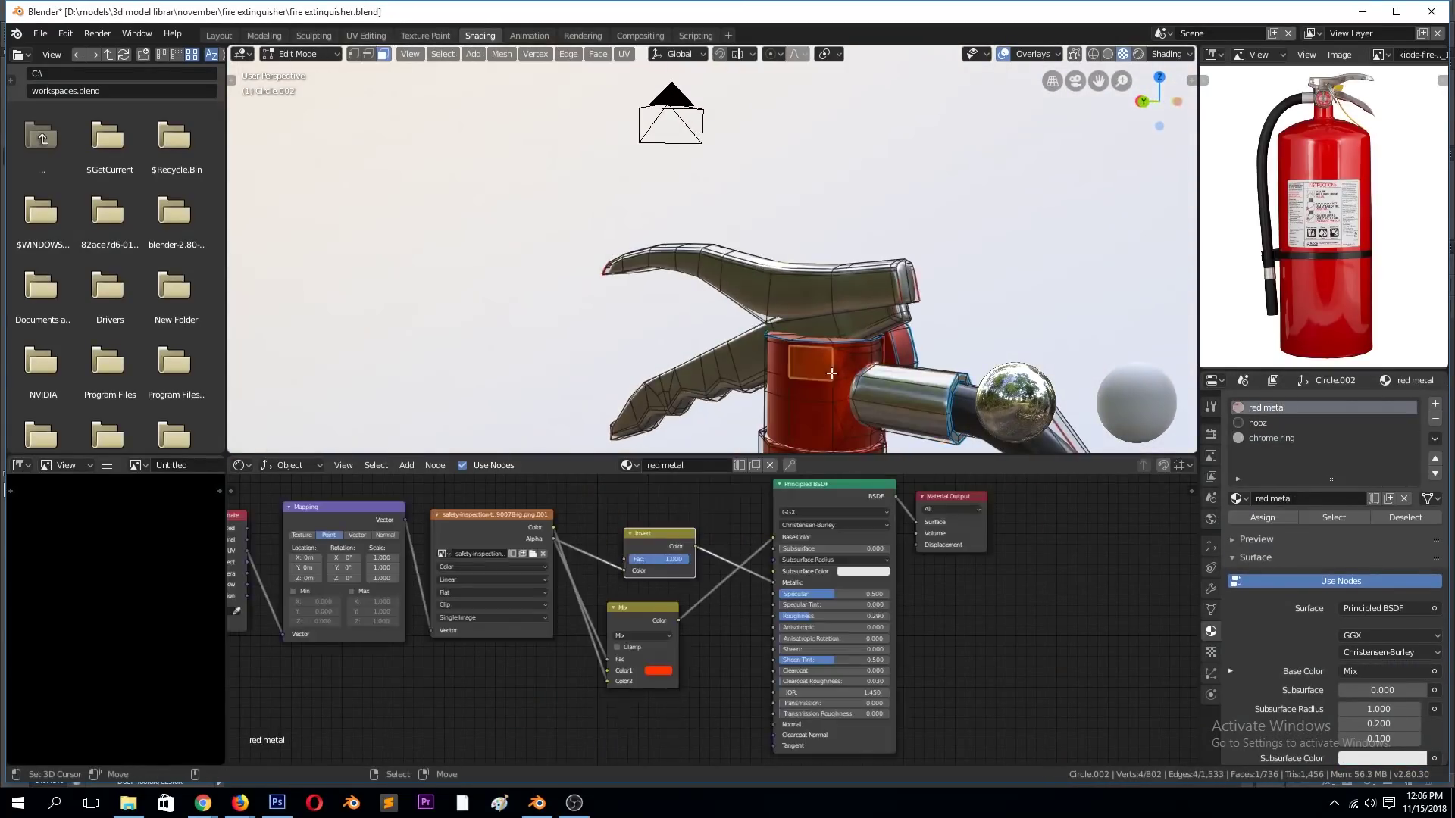
{"action": "key", "text": "l"}
{"action": "left_click", "coordinate": [1262, 518]}
{"action": "key", "text": "Tab"}
{"action": "scroll", "coordinate": [1020, 305], "scroll_direction": "up", "scroll_amount": 2}
{"action": "mouse_move", "coordinate": [1020, 303]}
{"action": "middle_mouse_down"}
{"action": "mouse_move", "coordinate": [719, 332]}
{"action": "mouse_move", "coordinate": [682, 363]}
{"action": "mouse_move", "coordinate": [689, 301]}
{"action": "mouse_move", "coordinate": [539, 366]}
{"action": "middle_mouse_up"}
- Assign chrome ring to the gauge face fan and the stem ring above it
{"action": "key", "text": "Tab"}
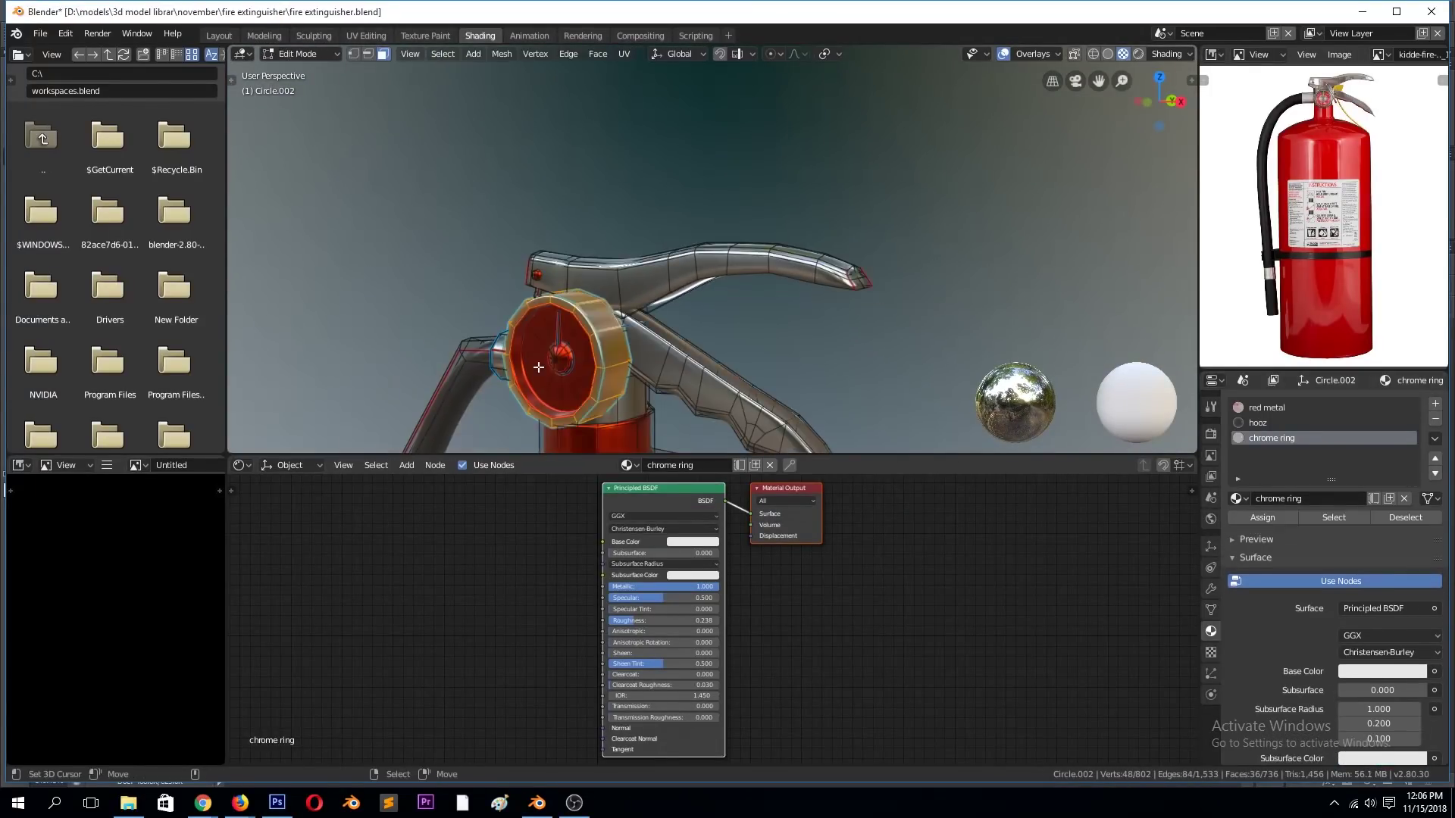
{"action": "left_click", "coordinate": [539, 367]}
{"action": "key", "text": "l"}
{"action": "scroll", "coordinate": [565, 357], "scroll_direction": "up", "scroll_amount": 3}
{"action": "left_click", "coordinate": [725, 144], "text": "shift"}
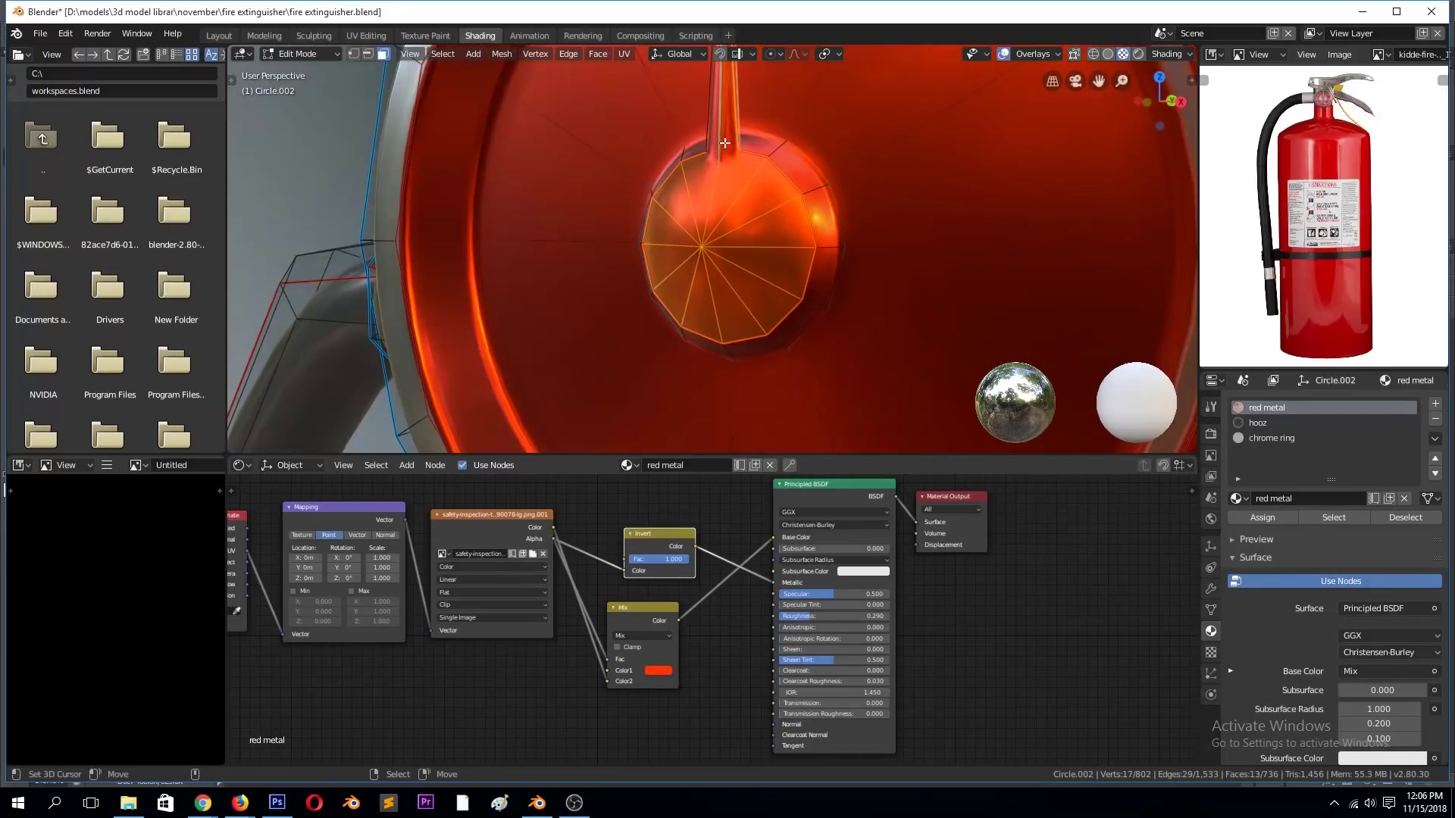
{"action": "key", "text": "l"}
{"action": "left_click", "coordinate": [1262, 438]}
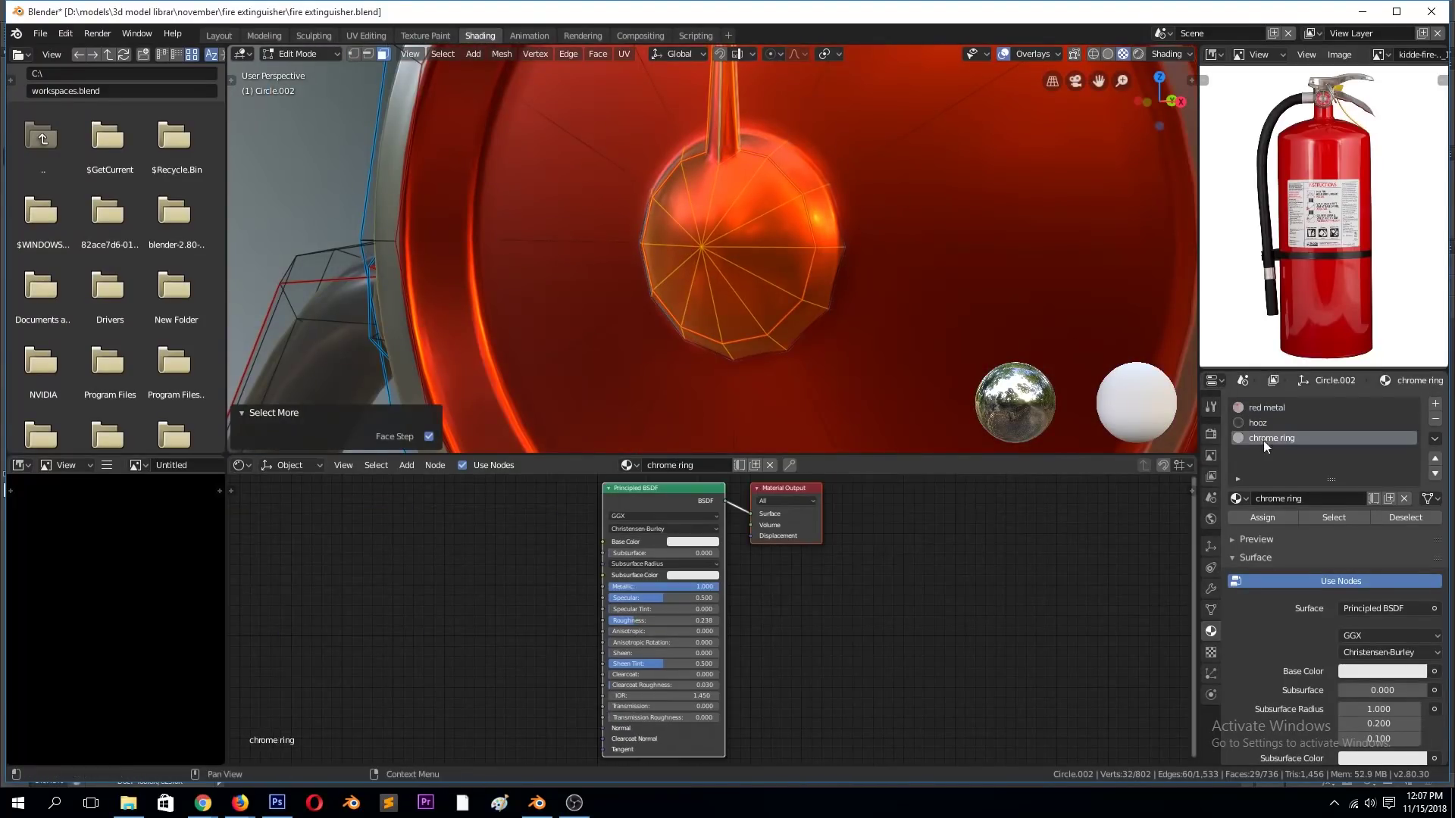
{"action": "left_click", "coordinate": [1262, 518]}
- Assign red metal to the inner gauge faces
{"action": "key", "text": "Tab"}
{"action": "key", "text": "Tab"}
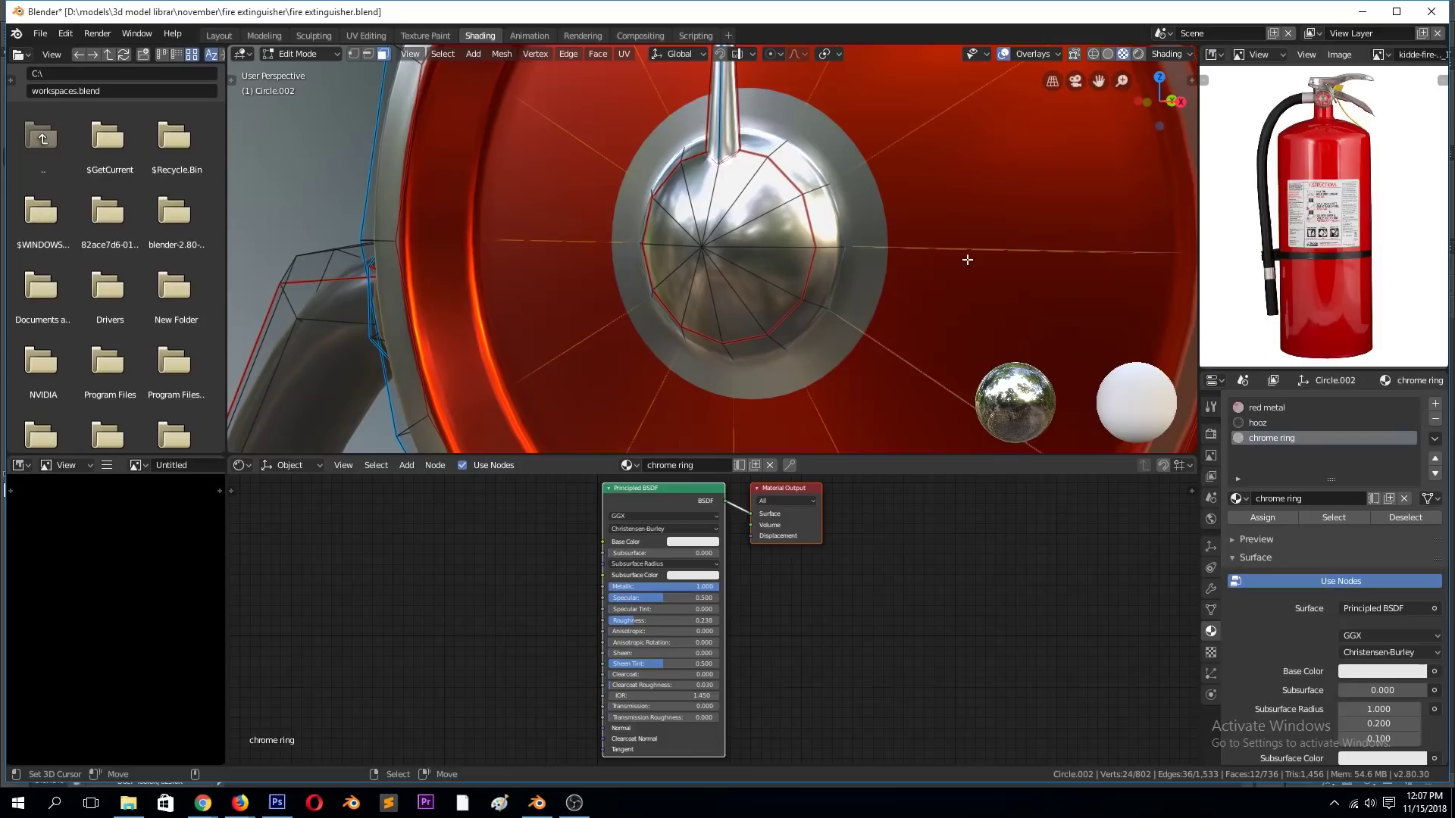
{"action": "left_click", "coordinate": [1266, 408]}
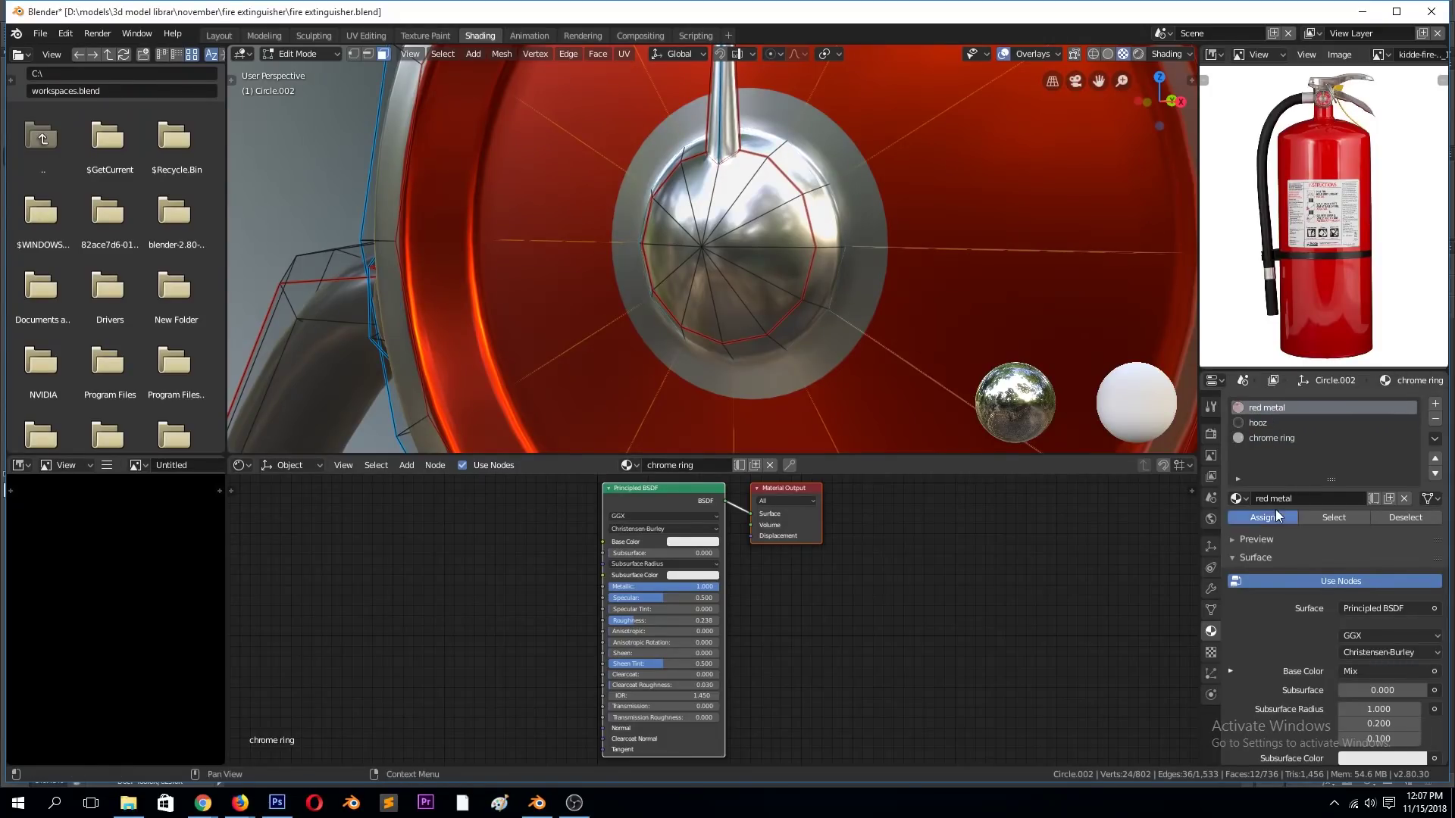
{"action": "left_click", "coordinate": [1277, 516]}
{"action": "key", "text": "Tab"}
- Give the Circle.003 object the existing hooz material
{"action": "scroll", "coordinate": [854, 268], "scroll_direction": "down", "scroll_amount": 5}
{"action": "scroll", "coordinate": [851, 263], "scroll_direction": "down", "scroll_amount": 5}
{"action": "scroll", "coordinate": [802, 300], "scroll_direction": "down", "scroll_amount": 3}
{"action": "scroll", "coordinate": [727, 349], "scroll_direction": "down", "scroll_amount": 3}
{"action": "left_click", "coordinate": [672, 384]}
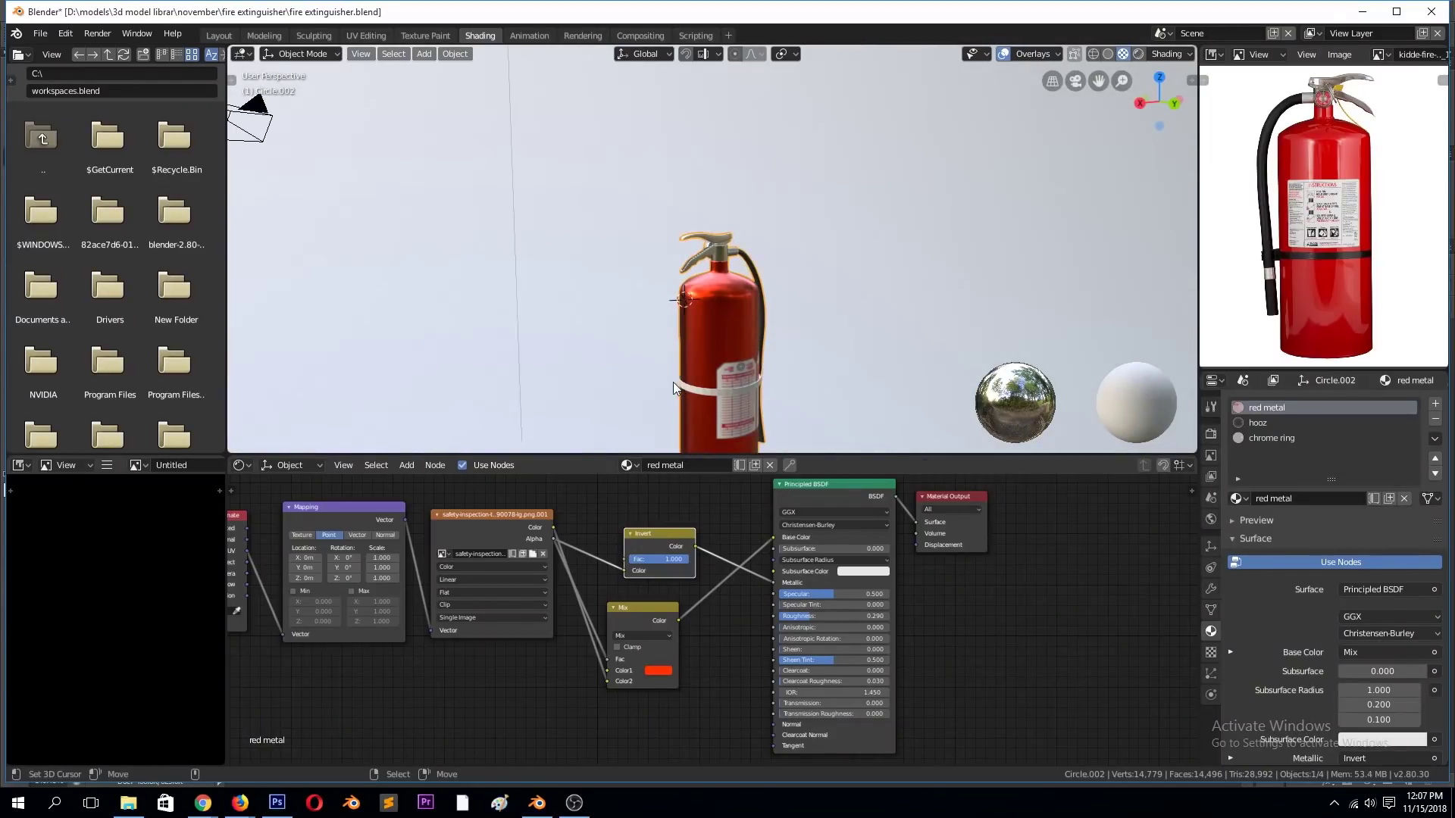
{"action": "left_click", "coordinate": [678, 385]}
{"action": "left_click", "coordinate": [1238, 467]}
{"action": "left_click", "coordinate": [1273, 503]}
{"action": "mouse_move", "coordinate": [884, 342]}
{"action": "middle_mouse_down"}
{"action": "mouse_move", "coordinate": [520, 325]}
{"action": "mouse_move", "coordinate": [454, 340]}
{"action": "mouse_move", "coordinate": [534, 358]}
{"action": "middle_mouse_up"}
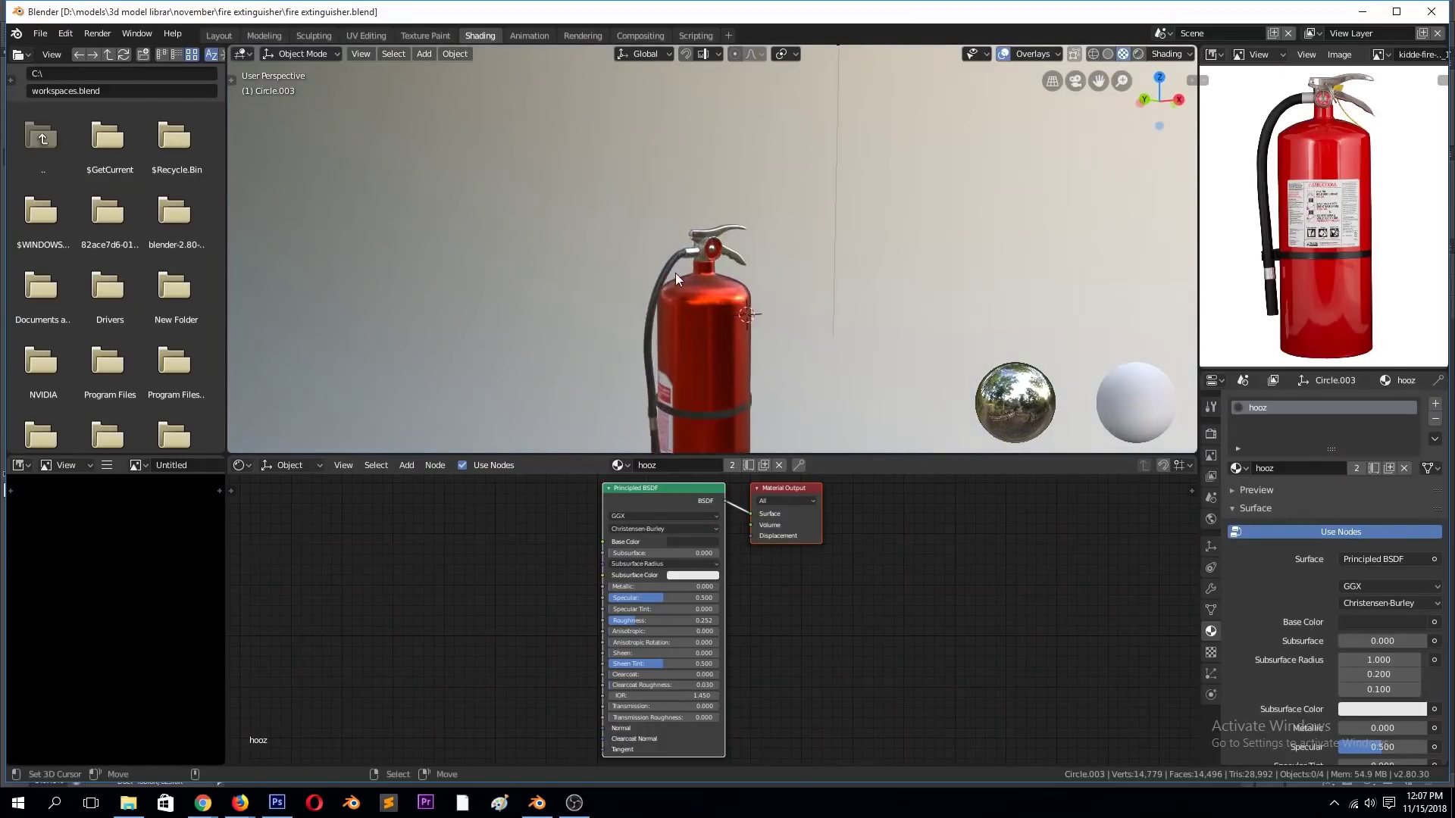
{"action": "scroll", "coordinate": [677, 272], "scroll_direction": "up", "scroll_amount": 4}
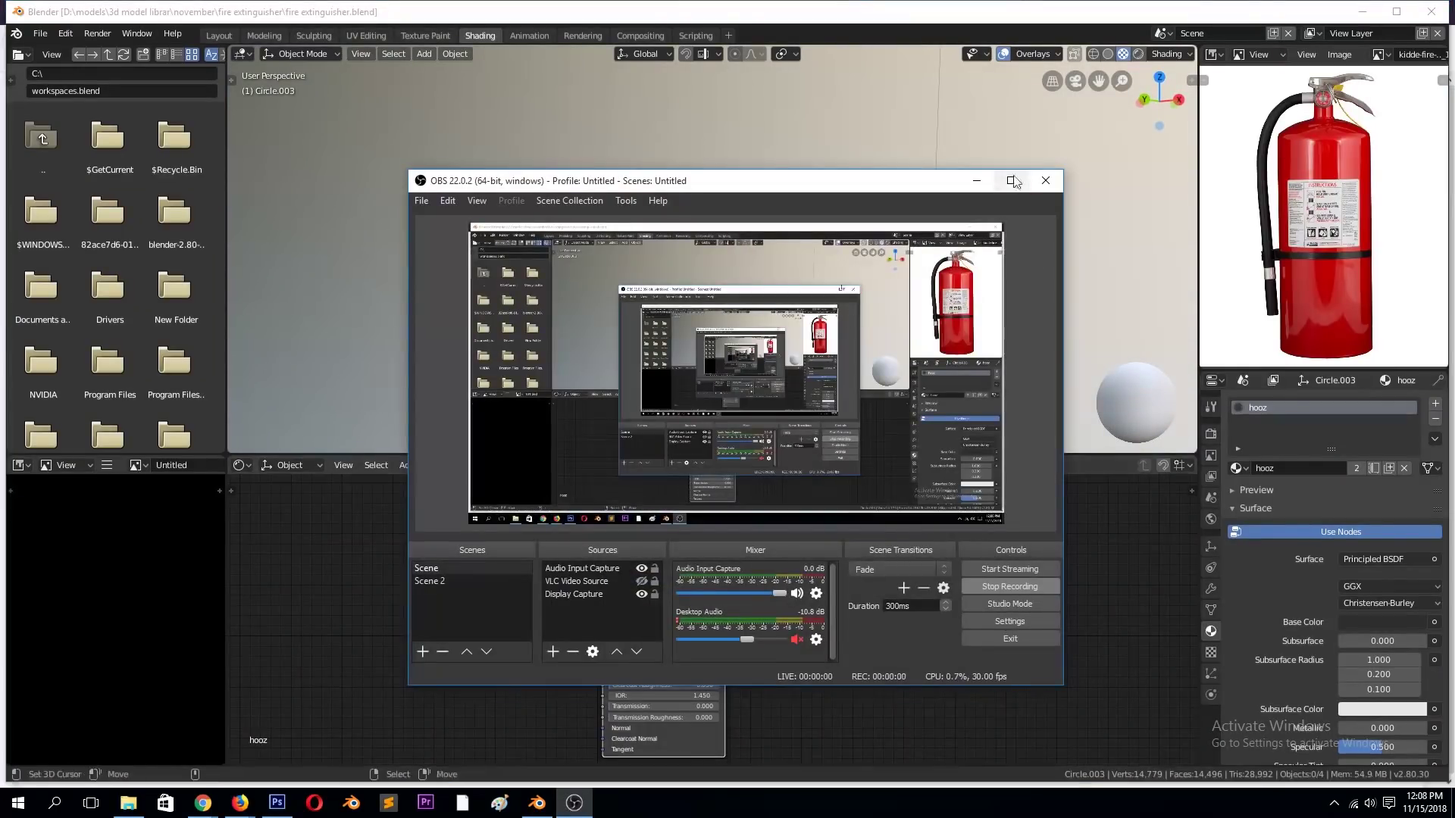
{"action": "scroll", "coordinate": [694, 241], "scroll_direction": "up", "scroll_amount": 3}
- Select the gauge face on Circle.002 and add a new 'label' material for it
{"action": "key", "text": "KP_1"}
{"action": "left_click", "coordinate": [695, 241]}
{"action": "key", "text": "Tab"}
{"action": "scroll", "coordinate": [701, 219], "scroll_direction": "up", "scroll_amount": 5}
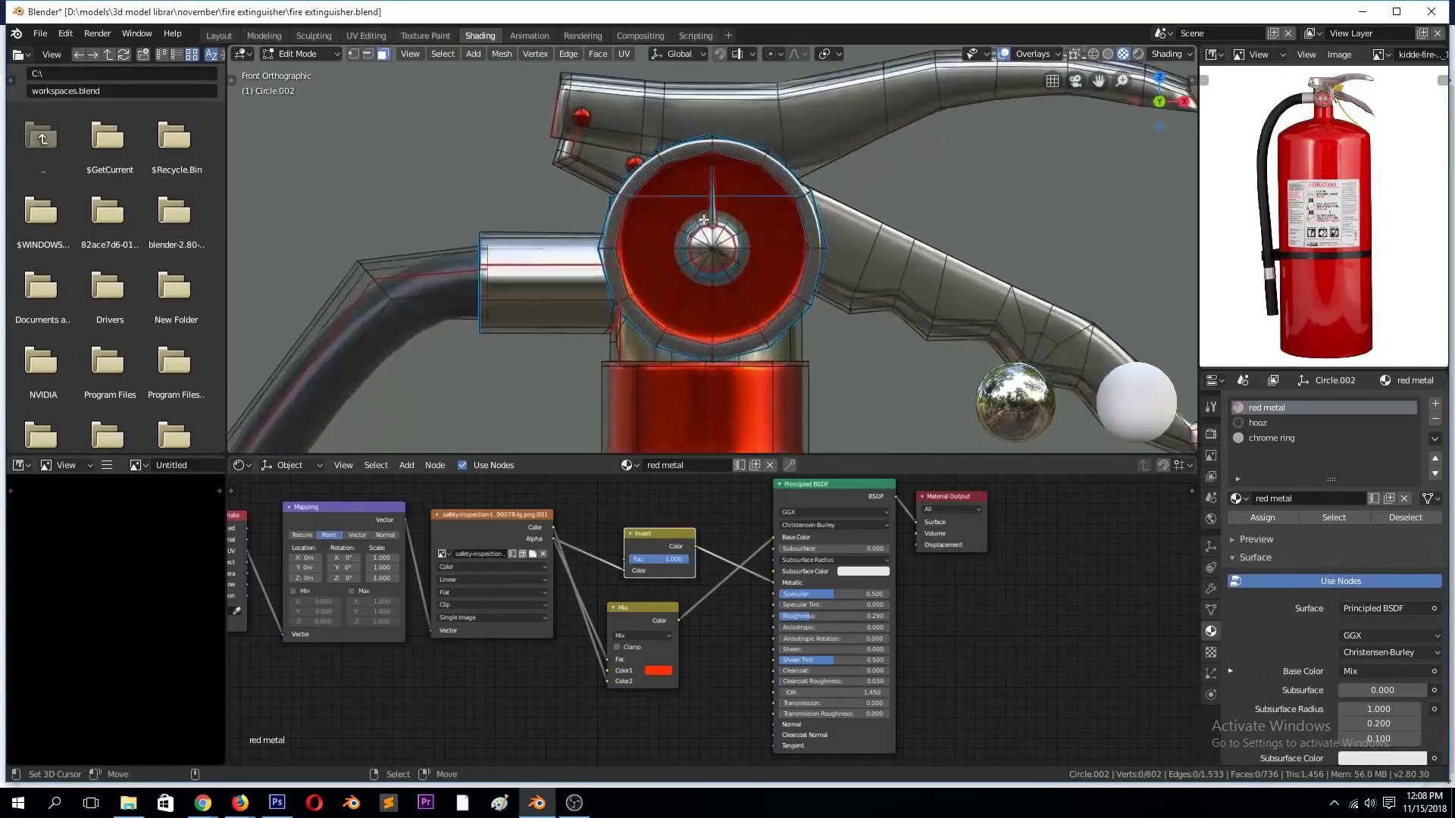
{"action": "middle_click_drag", "start_coordinate": [701, 219], "coordinate": [685, 198]}
{"action": "key", "text": "ctrl+KP_Add"}
{"action": "key", "text": "KP_1"}
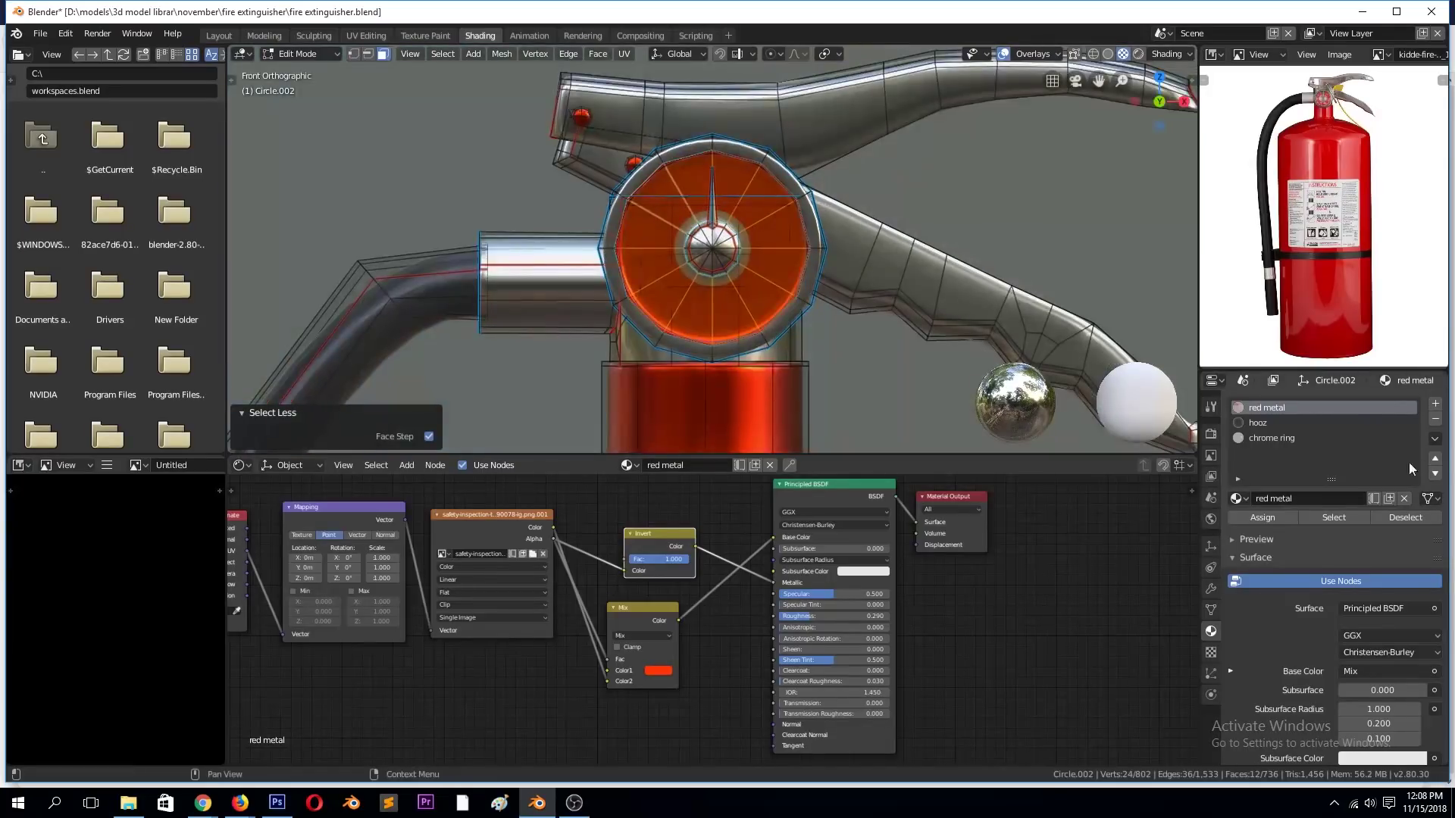
{"action": "left_click", "coordinate": [1435, 404]}
{"action": "left_click", "coordinate": [1326, 498]}
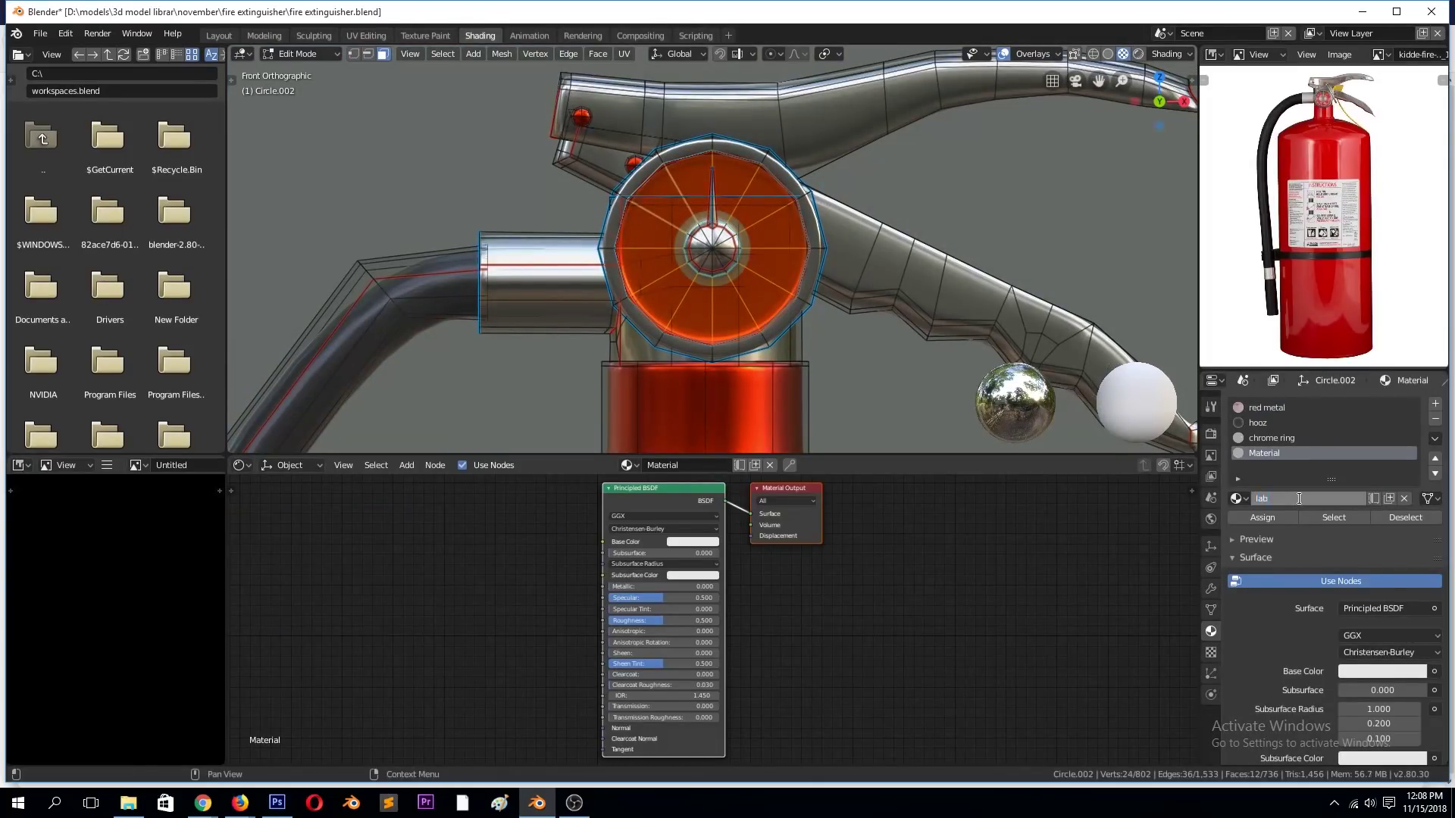
- Project the gauge face UVs from view and load the Gauges0145 dial image
{"action": "key", "text": "u"}
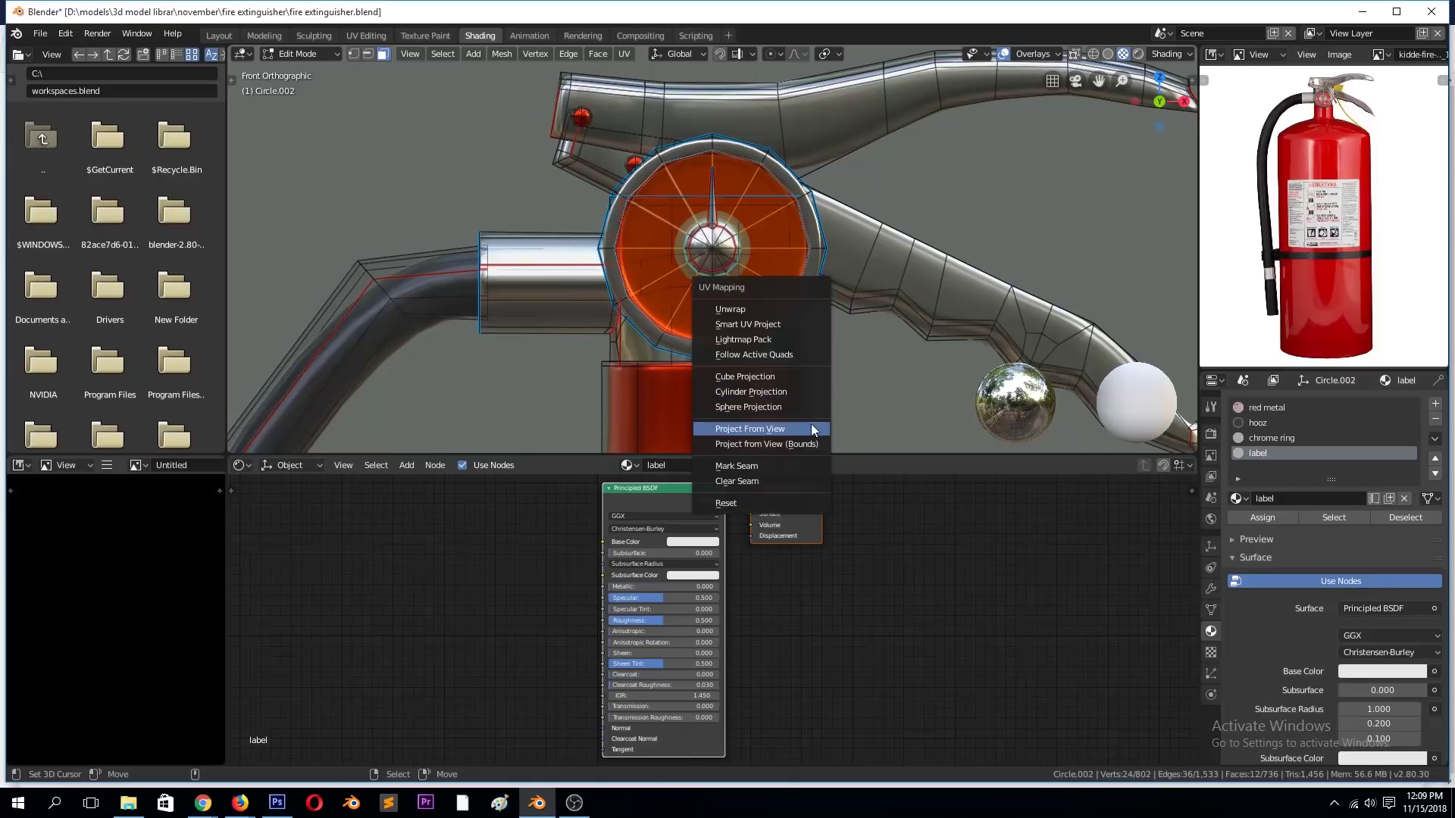
{"action": "left_click", "coordinate": [812, 429]}
{"action": "middle_click_drag", "start_coordinate": [546, 190], "coordinate": [514, 161]}
{"action": "key", "text": "ctrl+Page_Up"}
{"action": "key", "text": "ctrl+Page_Up"}
{"action": "left_click", "coordinate": [513, 55]}
{"action": "left_click", "coordinate": [444, 55]}
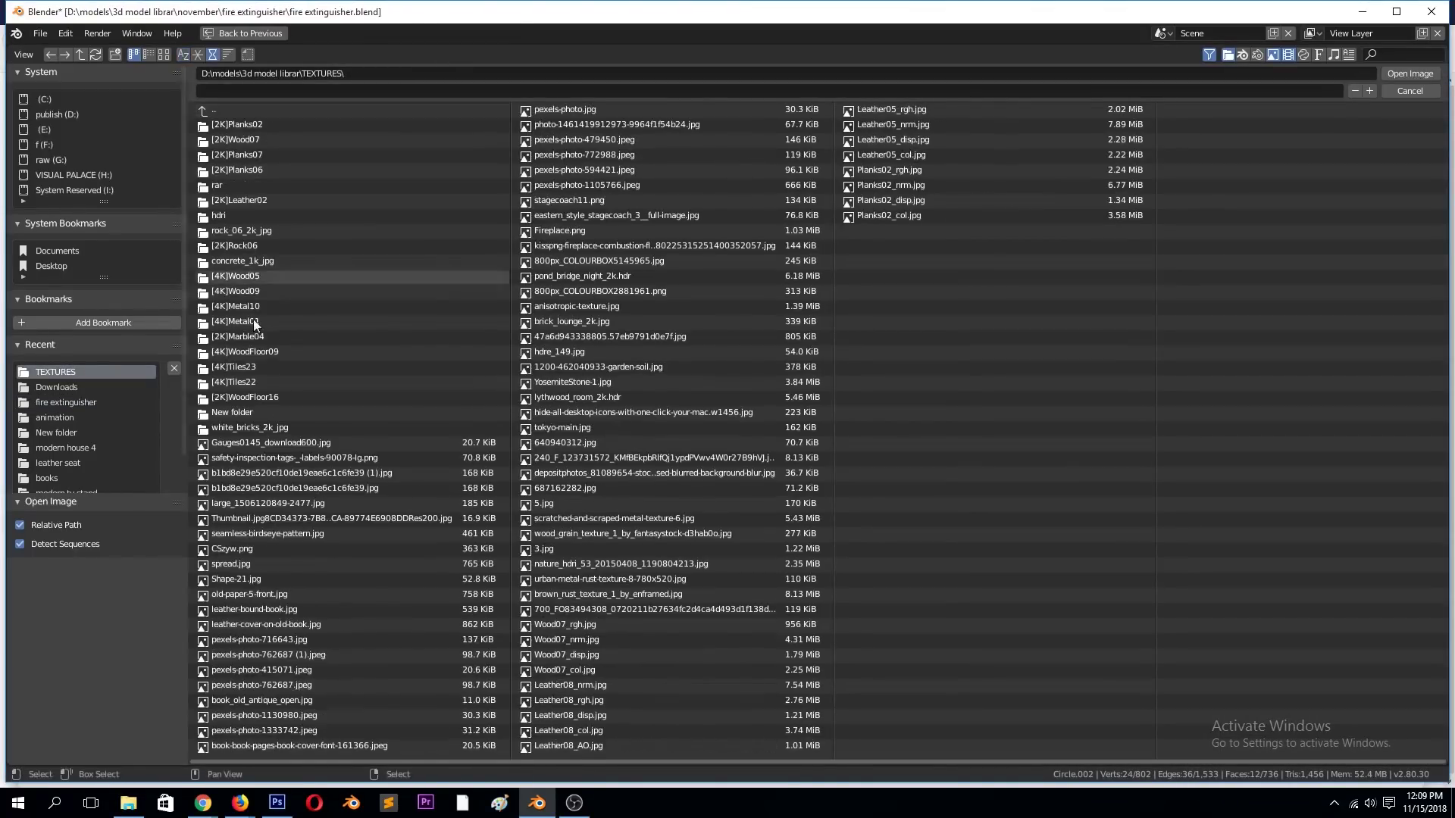
{"action": "double_click", "coordinate": [329, 441]}
- Re-unwrap and scale the gauge UV island to cover the dial image, then save
{"action": "scroll", "coordinate": [329, 430], "scroll_direction": "up", "scroll_amount": 5}
{"action": "key", "text": "KP_Decimal"}
{"action": "key", "text": "u"}
{"action": "left_click", "coordinate": [923, 367]}
{"action": "scroll", "coordinate": [453, 365], "scroll_direction": "down", "scroll_amount": 4}
{"action": "key", "text": "s"}
{"action": "key", "text": "x"}
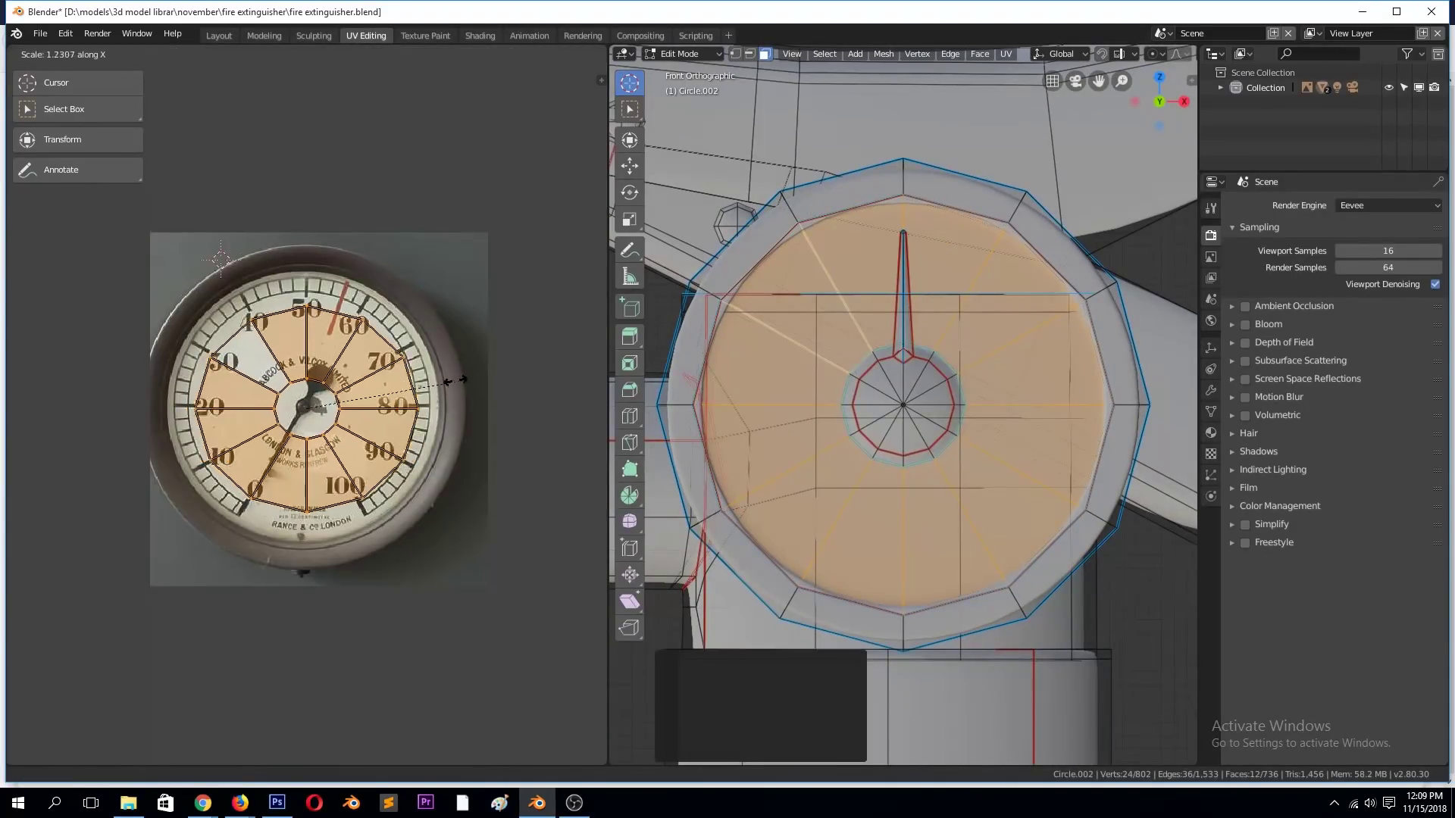
{"action": "left_click", "coordinate": [455, 381]}
{"action": "key", "text": "s"}
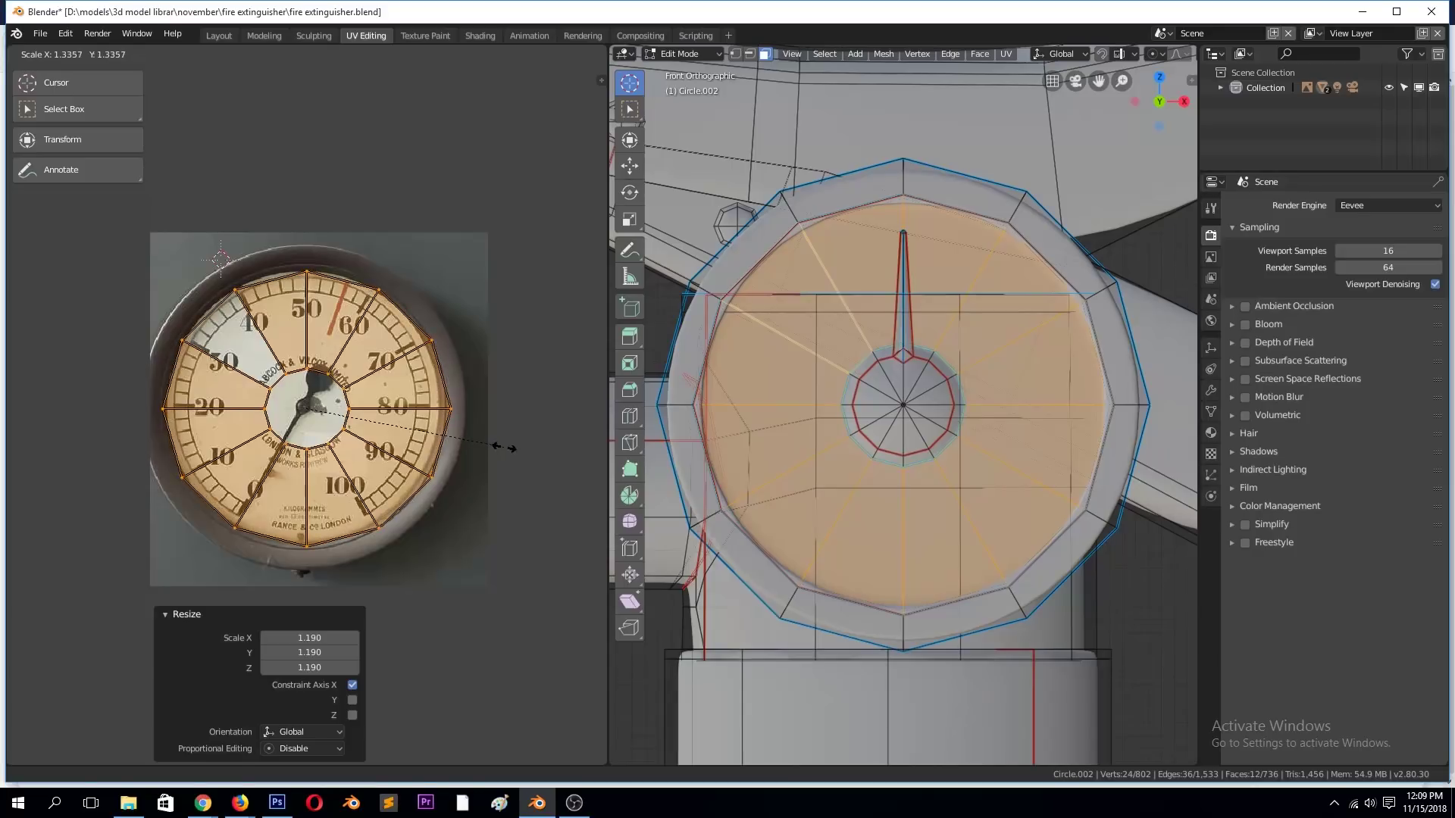
{"action": "left_click", "coordinate": [512, 449]}
{"action": "key", "text": "Tab"}
{"action": "key", "text": "ctrl+s"}
- Add an Image Texture node with the dial image feeding the label's Base Color
{"action": "left_click", "coordinate": [985, 412]}
{"action": "left_click", "coordinate": [480, 36]}
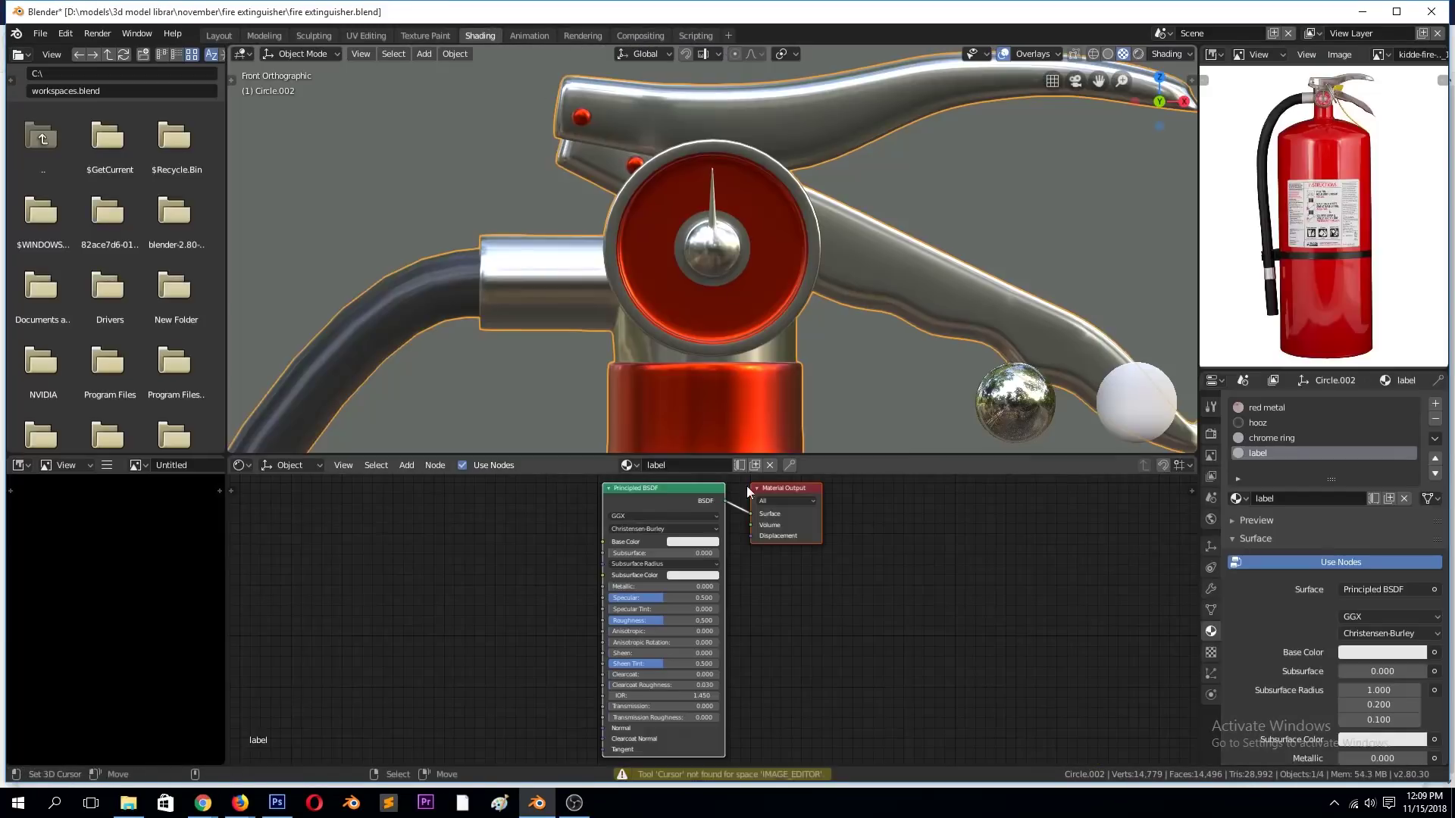
{"action": "key", "text": "shift+a"}
{"action": "left_click", "coordinate": [649, 422]}
{"action": "left_click", "coordinate": [478, 568]}
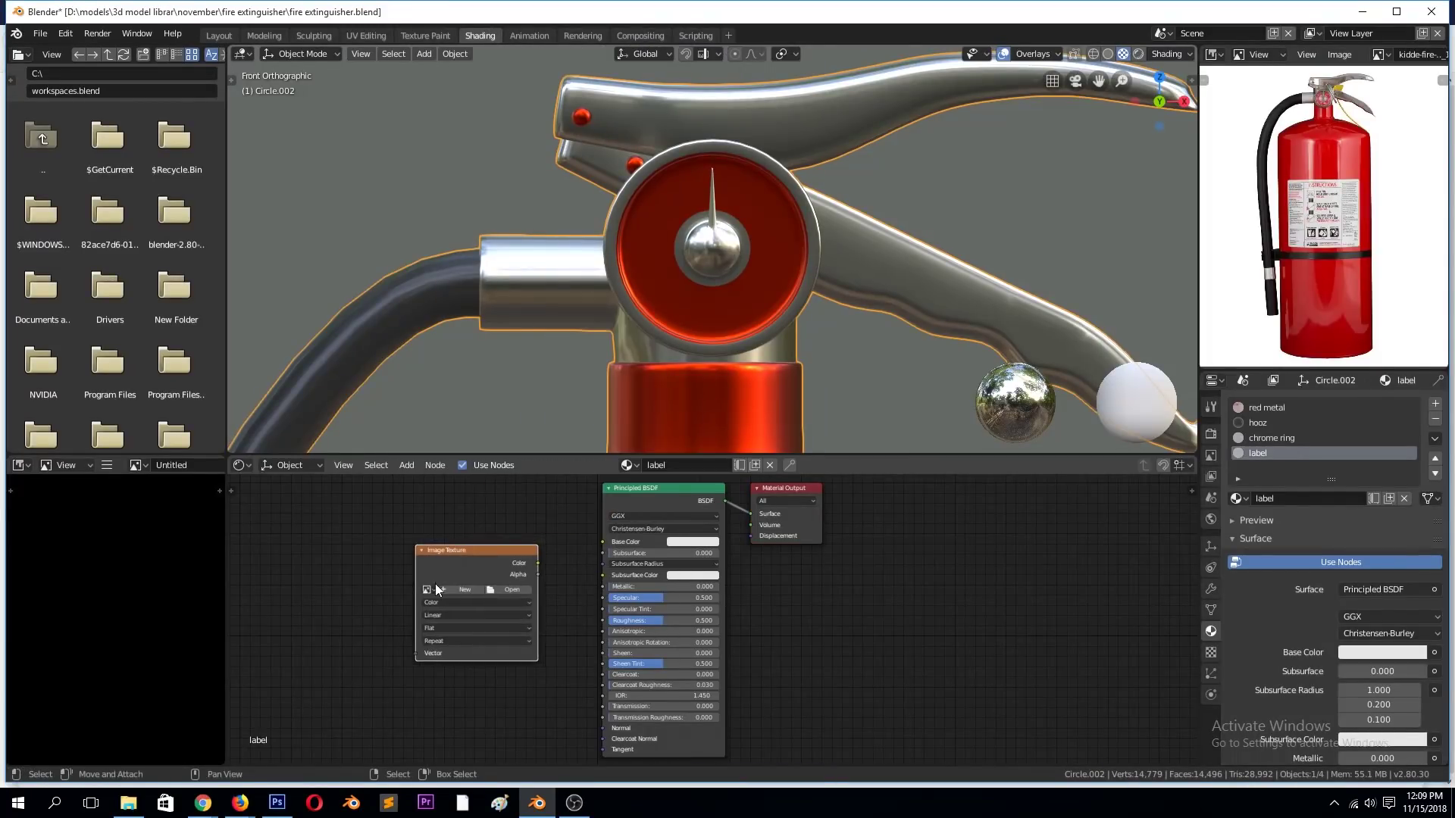
{"action": "left_click", "coordinate": [428, 590]}
{"action": "left_click", "coordinate": [476, 610]}
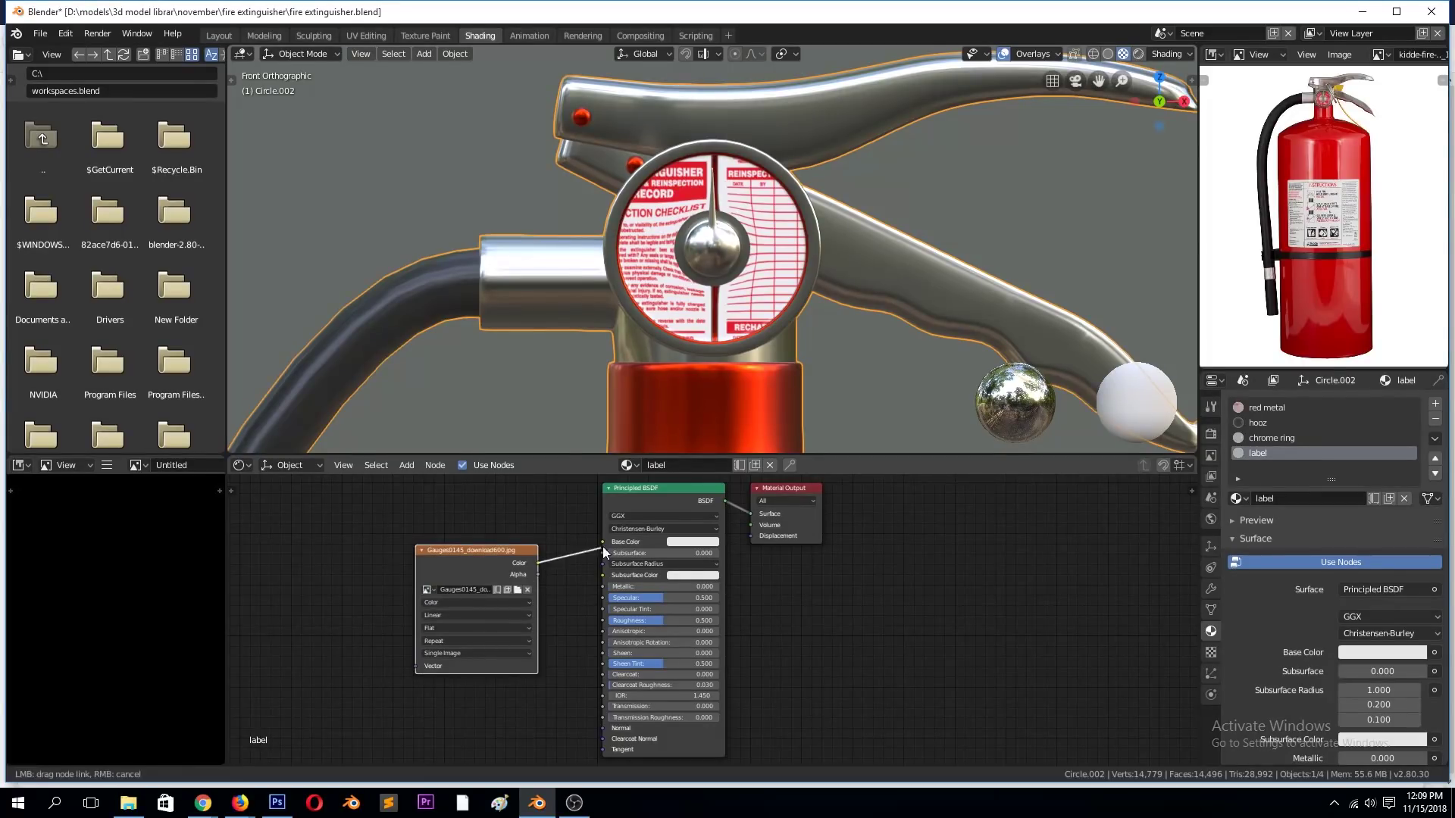
{"action": "left_click_drag", "start_coordinate": [604, 553], "coordinate": [603, 543]}
{"action": "scroll", "coordinate": [762, 353], "scroll_direction": "down", "scroll_amount": 2}
{"action": "scroll", "coordinate": [862, 372], "scroll_direction": "down", "scroll_amount": 6}
- Check the textured gauge in perspective, then move red metal's Principled BSDF node down
{"action": "left_click", "coordinate": [863, 371]}
{"action": "scroll", "coordinate": [864, 365], "scroll_direction": "up", "scroll_amount": 5}
{"action": "scroll", "coordinate": [826, 315], "scroll_direction": "down", "scroll_amount": 4}
{"action": "mouse_move", "coordinate": [825, 315]}
{"action": "middle_mouse_down"}
{"action": "mouse_move", "coordinate": [723, 361]}
{"action": "mouse_move", "coordinate": [796, 330]}
{"action": "mouse_move", "coordinate": [712, 339]}
{"action": "mouse_move", "coordinate": [791, 377]}
{"action": "middle_mouse_up"}
{"action": "scroll", "coordinate": [791, 377], "scroll_direction": "up", "scroll_amount": 2}
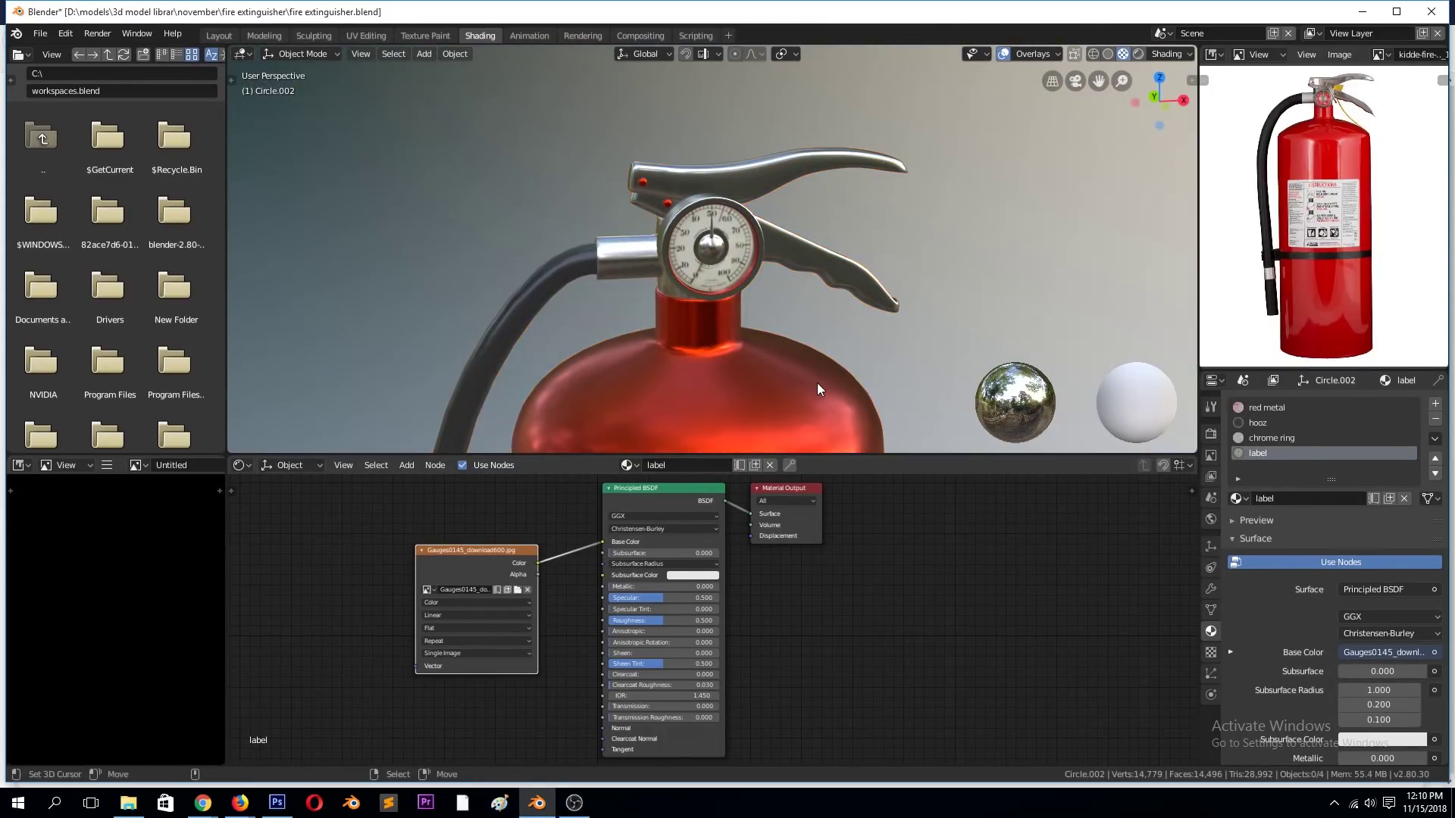
{"action": "left_click", "coordinate": [1244, 408]}
{"action": "left_click_drag", "start_coordinate": [870, 506], "coordinate": [845, 570]}
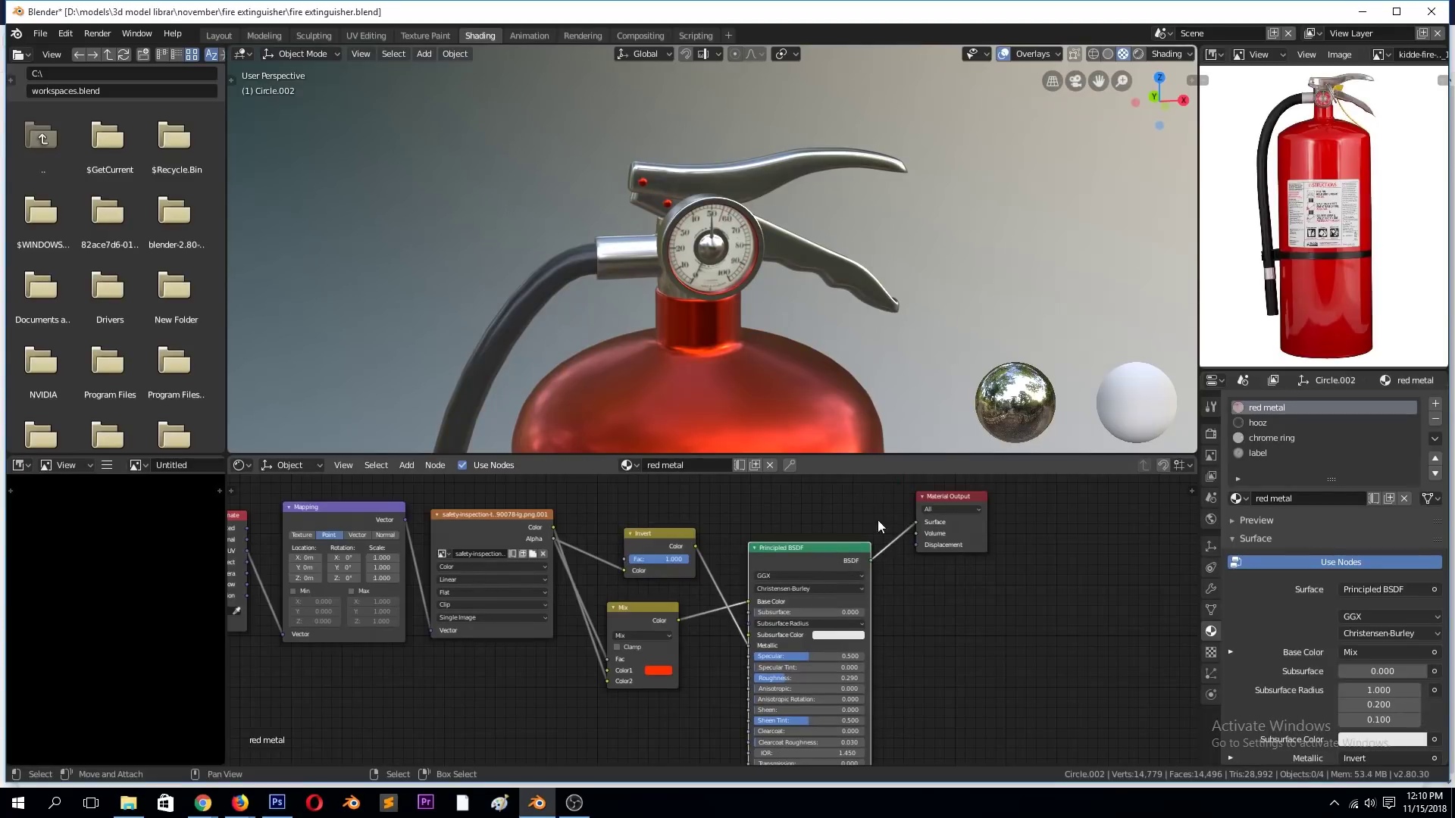
- Add an Ambient Occlusion node to red metal and preview its output on the model
{"action": "left_click_drag", "start_coordinate": [951, 496], "coordinate": [1065, 572]}
{"action": "left_click_drag", "start_coordinate": [803, 547], "coordinate": [911, 601]}
{"action": "key", "text": "shift+a"}
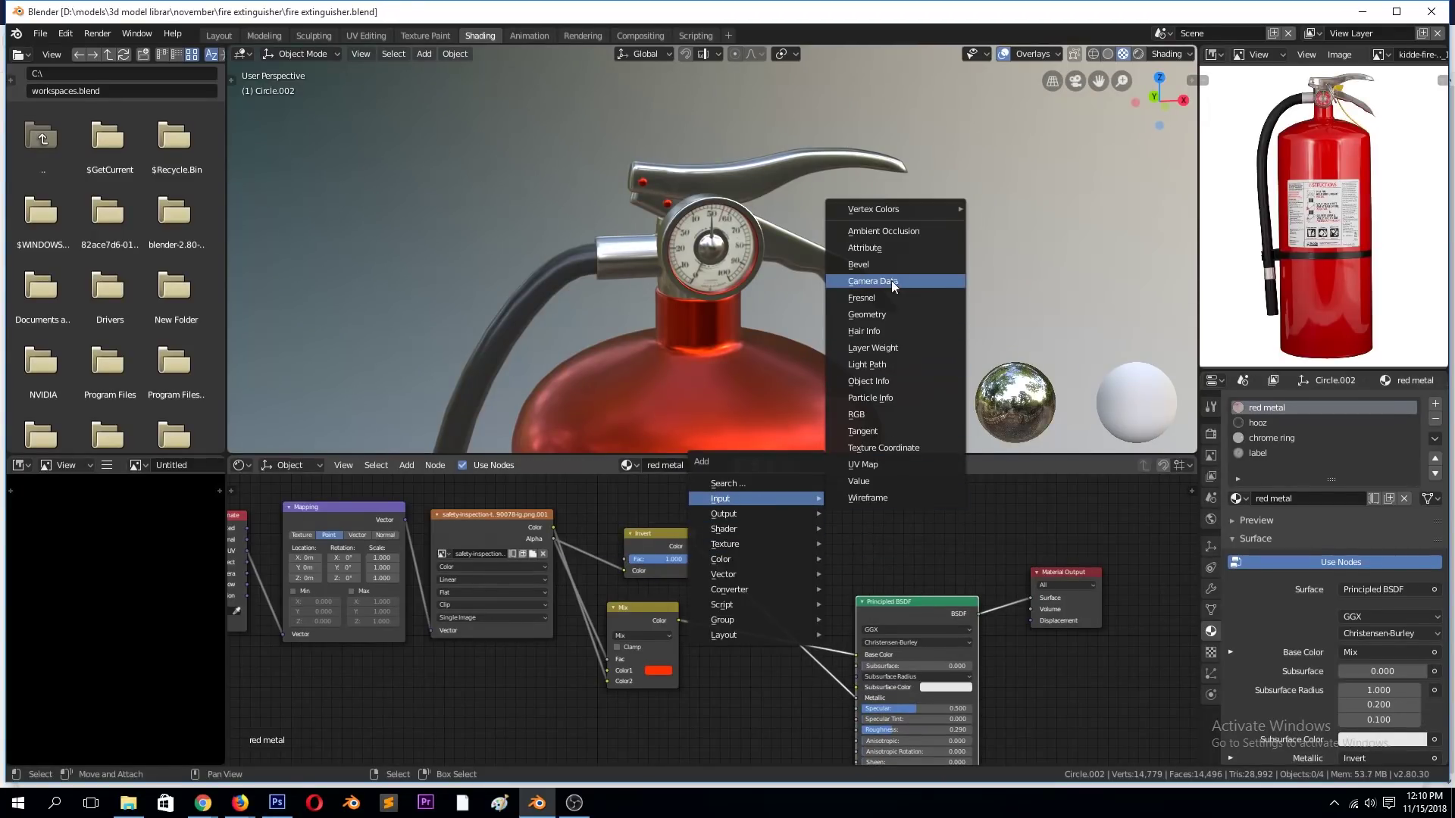
{"action": "left_click", "coordinate": [884, 231]}
{"action": "scroll", "coordinate": [714, 617], "scroll_direction": "down", "scroll_amount": 1}
{"action": "left_click", "coordinate": [764, 500]}
{"action": "left_click_drag", "start_coordinate": [677, 543], "coordinate": [664, 626]}
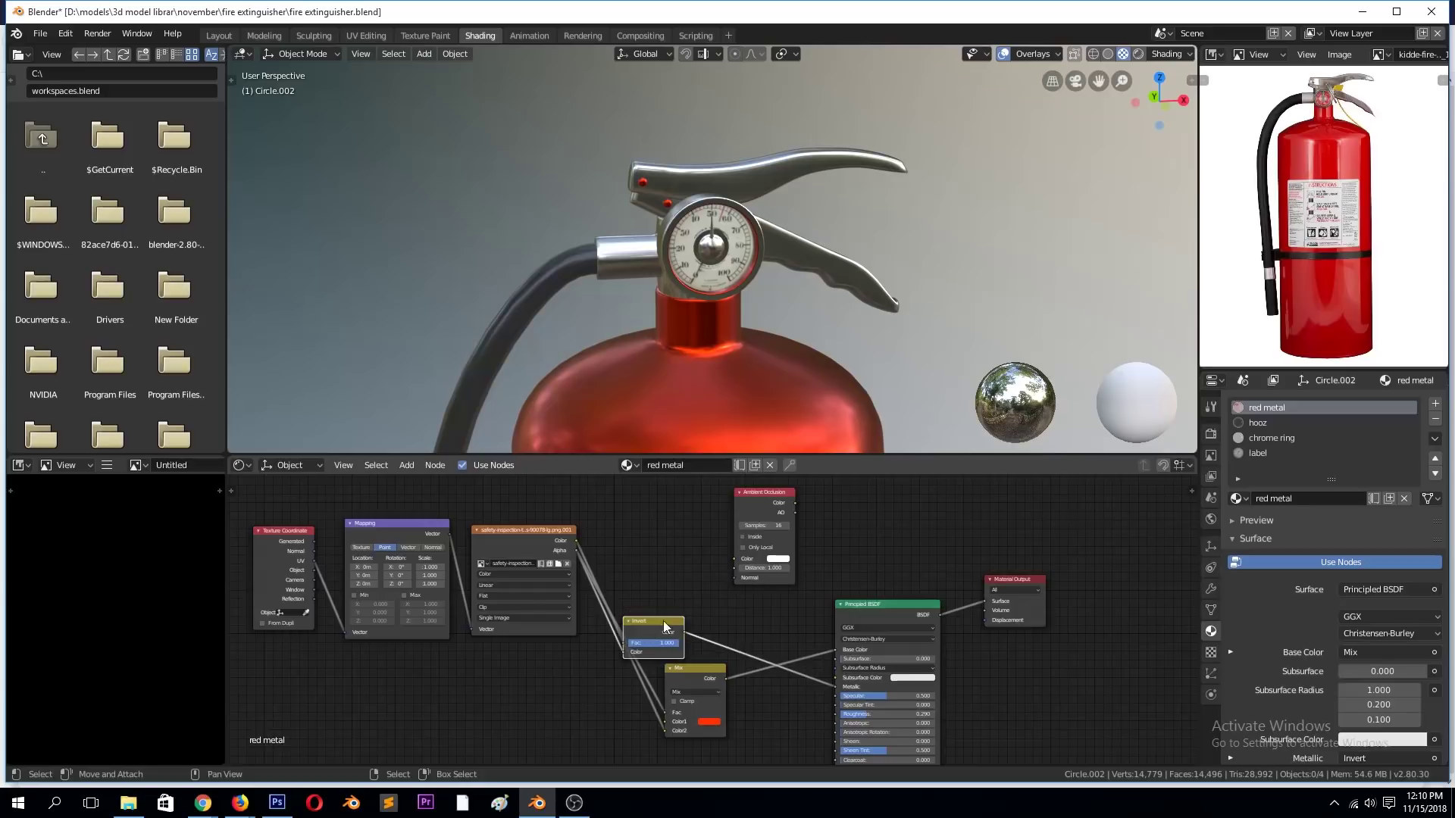
{"action": "left_click_drag", "start_coordinate": [783, 503], "coordinate": [670, 505]}
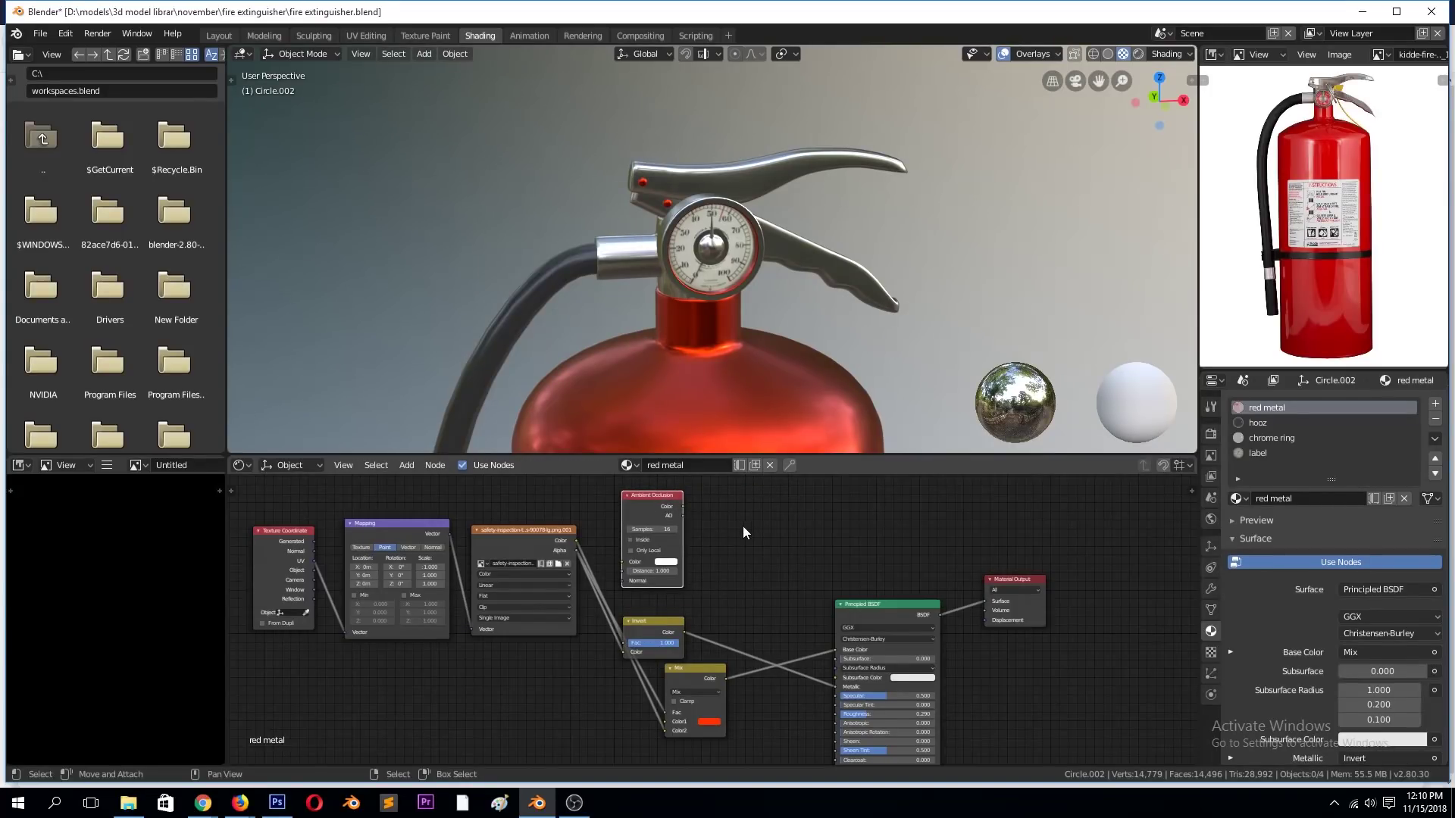
{"action": "left_click", "coordinate": [670, 507], "text": "ctrl+shift"}
{"action": "scroll", "coordinate": [664, 540], "scroll_direction": "up", "scroll_amount": 1}
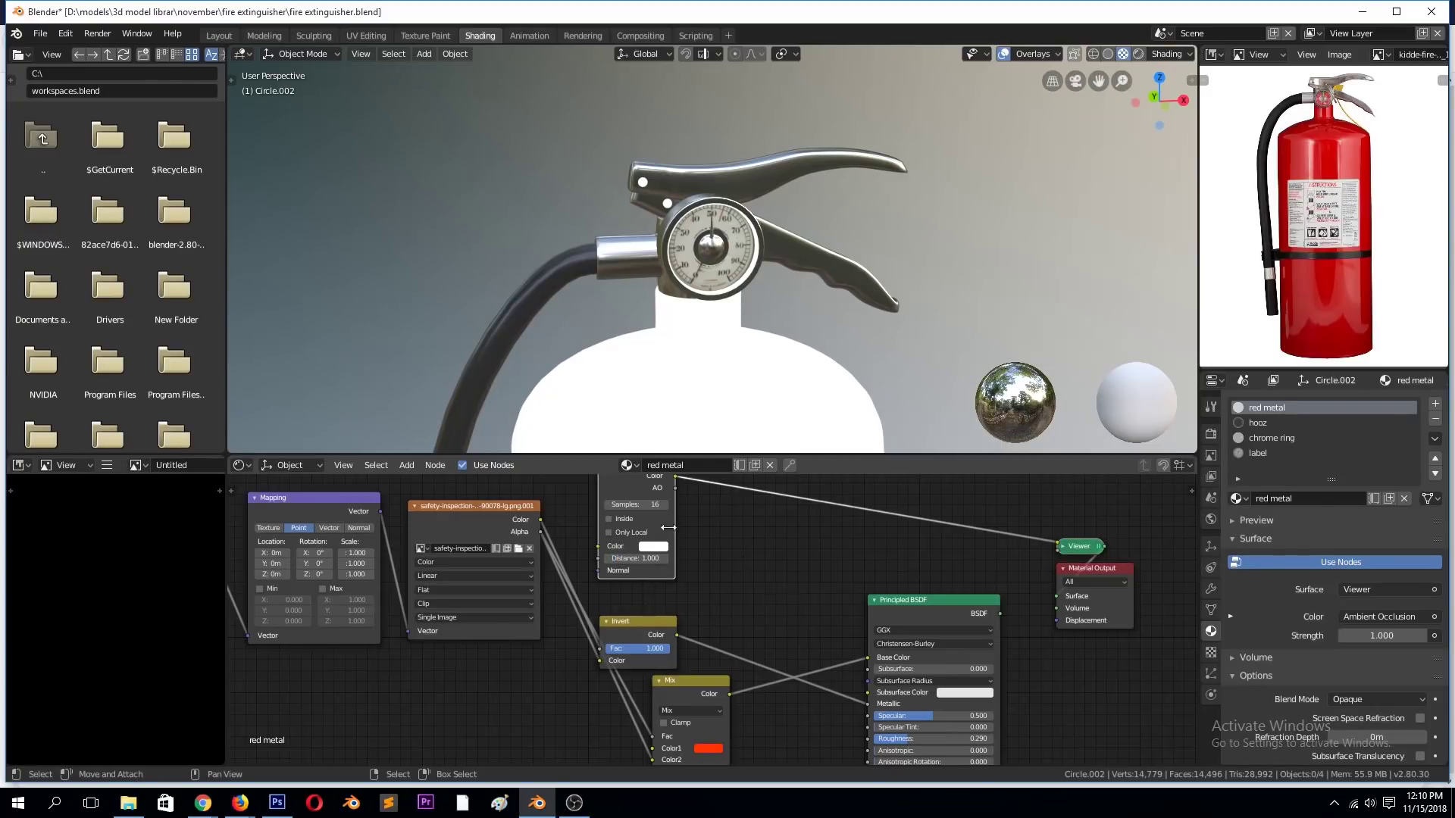
- Insert a Math node set to Power into the ambient occlusion preview link
{"action": "key", "text": "shift+a"}
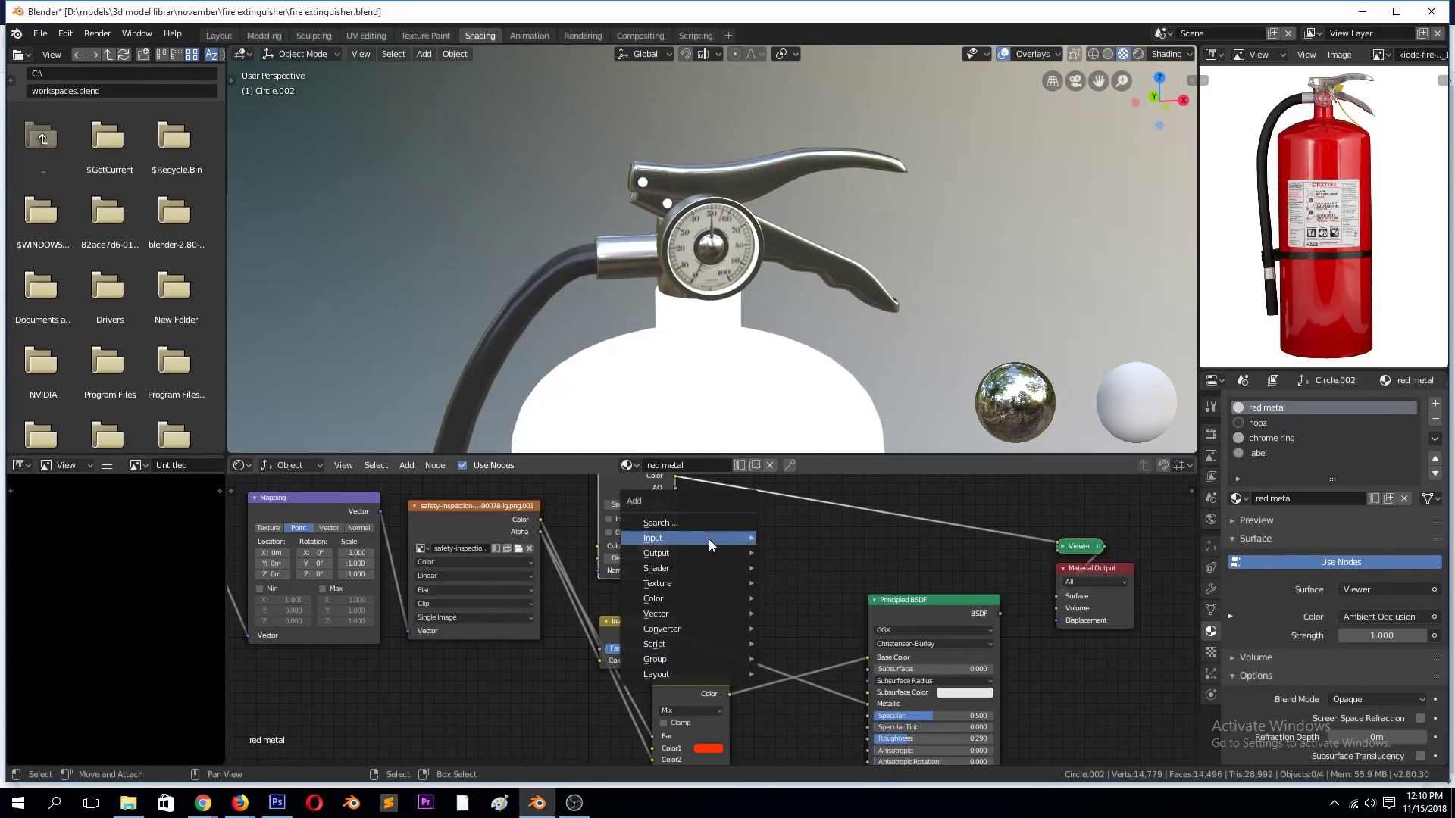
{"action": "left_click", "coordinate": [808, 534]}
{"action": "left_click", "coordinate": [806, 524]}
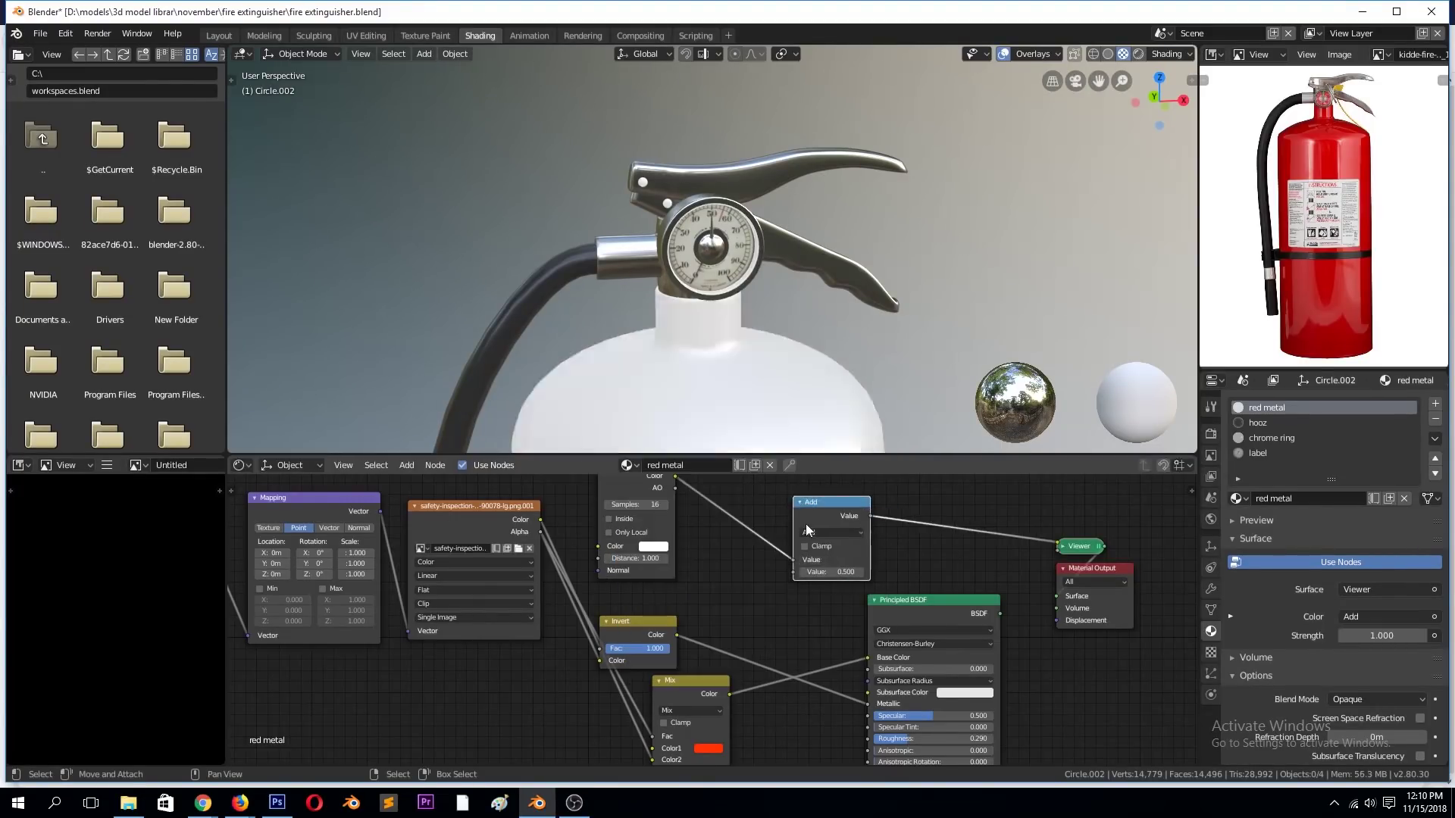
{"action": "left_click", "coordinate": [833, 463]}
{"action": "scroll", "coordinate": [739, 335], "scroll_direction": "down", "scroll_amount": 4}
{"action": "scroll", "coordinate": [755, 303], "scroll_direction": "up", "scroll_amount": 3}
{"action": "scroll", "coordinate": [755, 303], "scroll_direction": "up", "scroll_amount": 3}
{"action": "scroll", "coordinate": [755, 304], "scroll_direction": "up", "scroll_amount": 2}
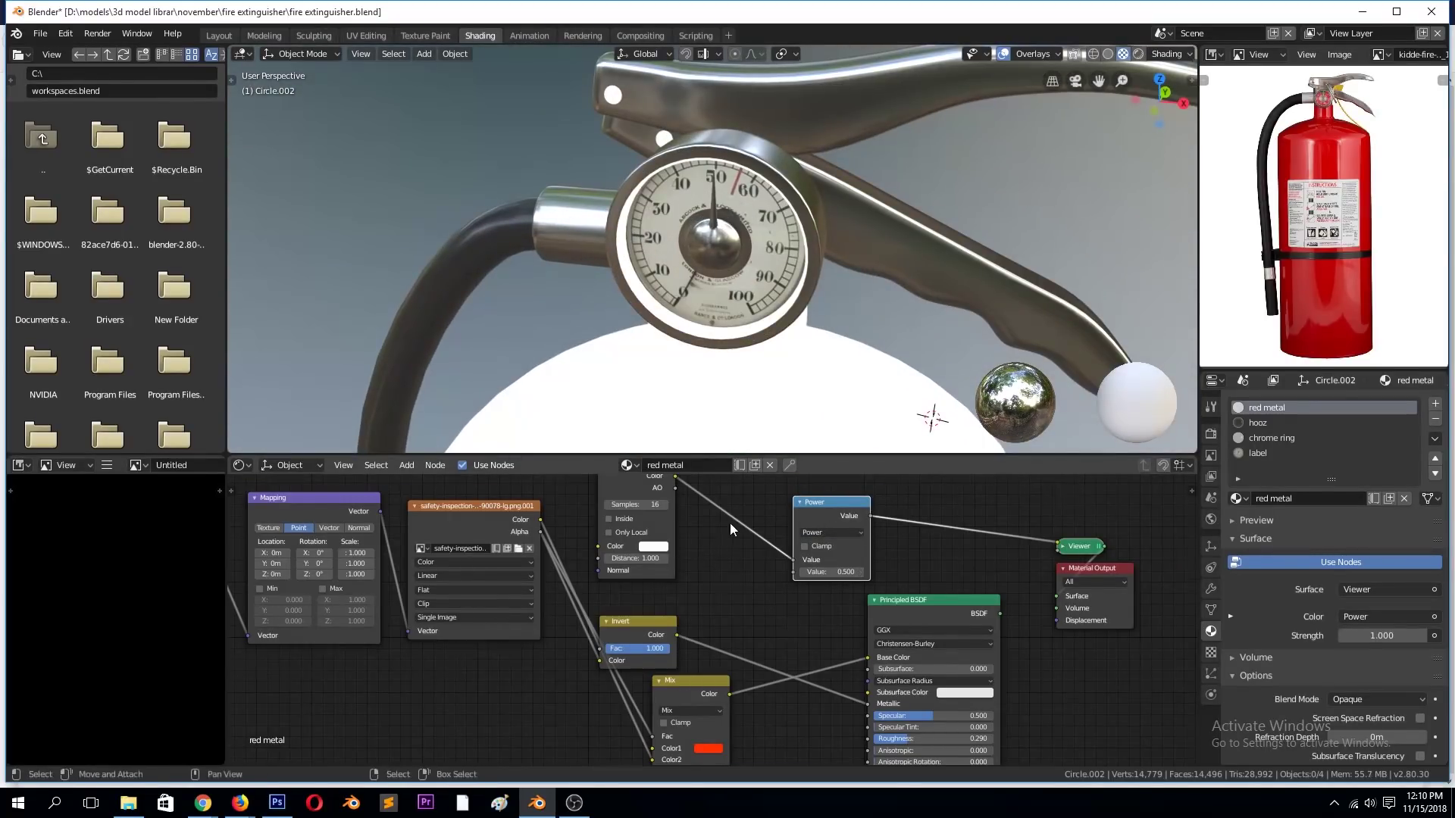
{"action": "scroll", "coordinate": [730, 522], "scroll_direction": "down", "scroll_amount": 1}
{"action": "scroll", "coordinate": [665, 528], "scroll_direction": "up", "scroll_amount": 2}
{"action": "scroll", "coordinate": [644, 341], "scroll_direction": "down", "scroll_amount": 3}
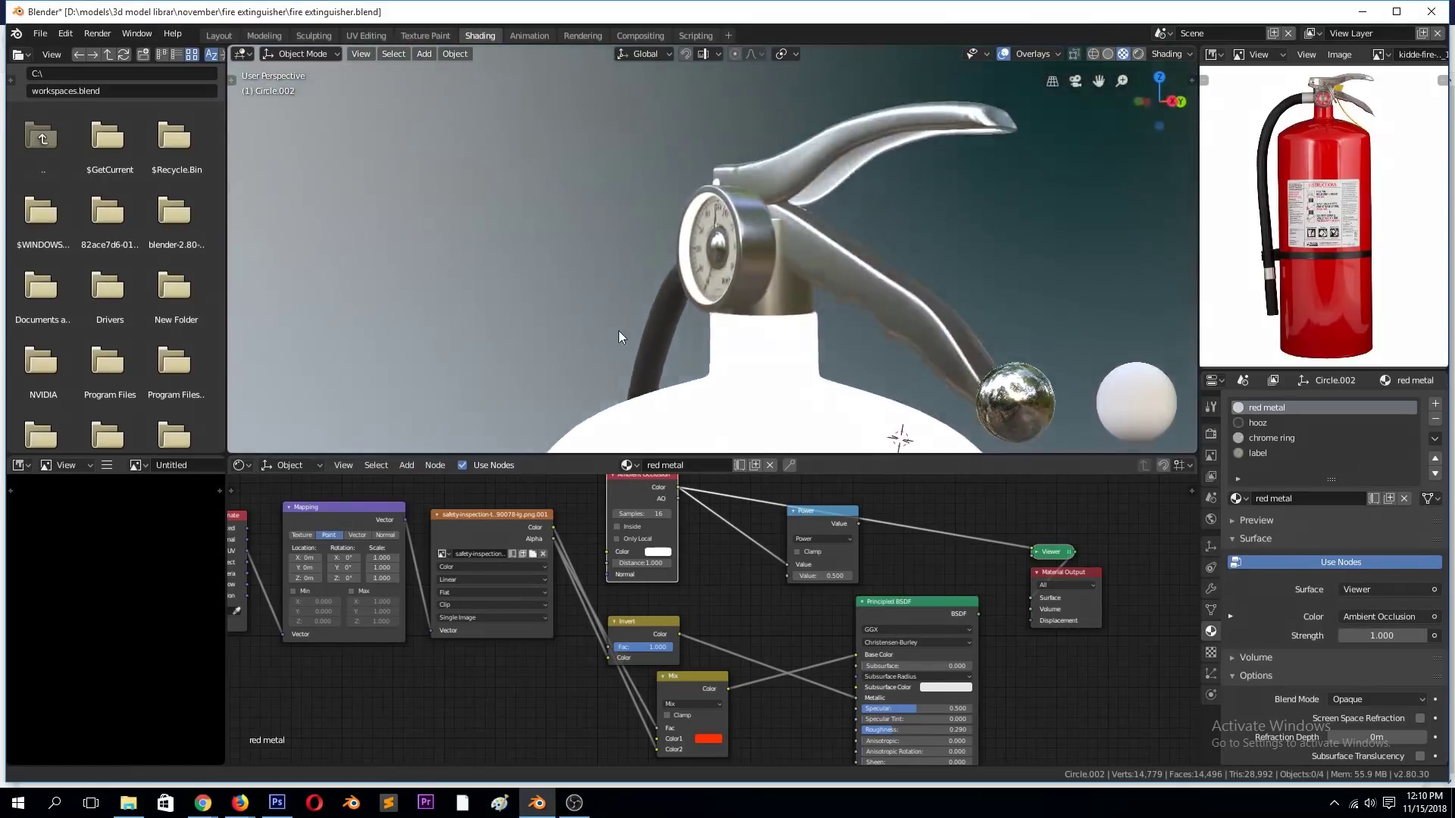
{"action": "middle_click_drag", "start_coordinate": [619, 331], "coordinate": [679, 484]}
- Add a ColorRamp before the Power node and slide its black stop right
{"action": "left_click_drag", "start_coordinate": [811, 517], "coordinate": [733, 531]}
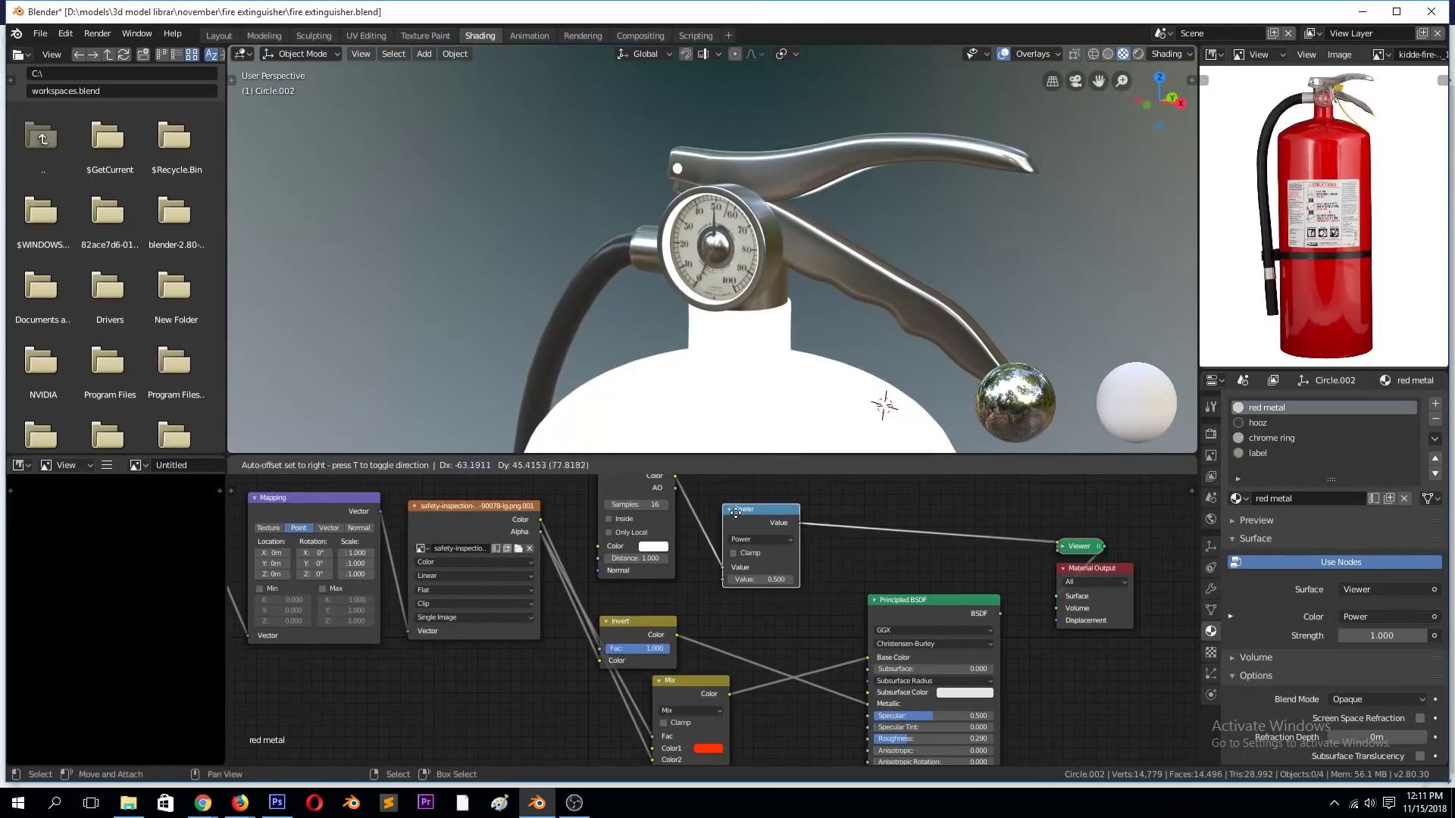
{"action": "key", "text": "shift+a"}
{"action": "left_click", "coordinate": [929, 438]}
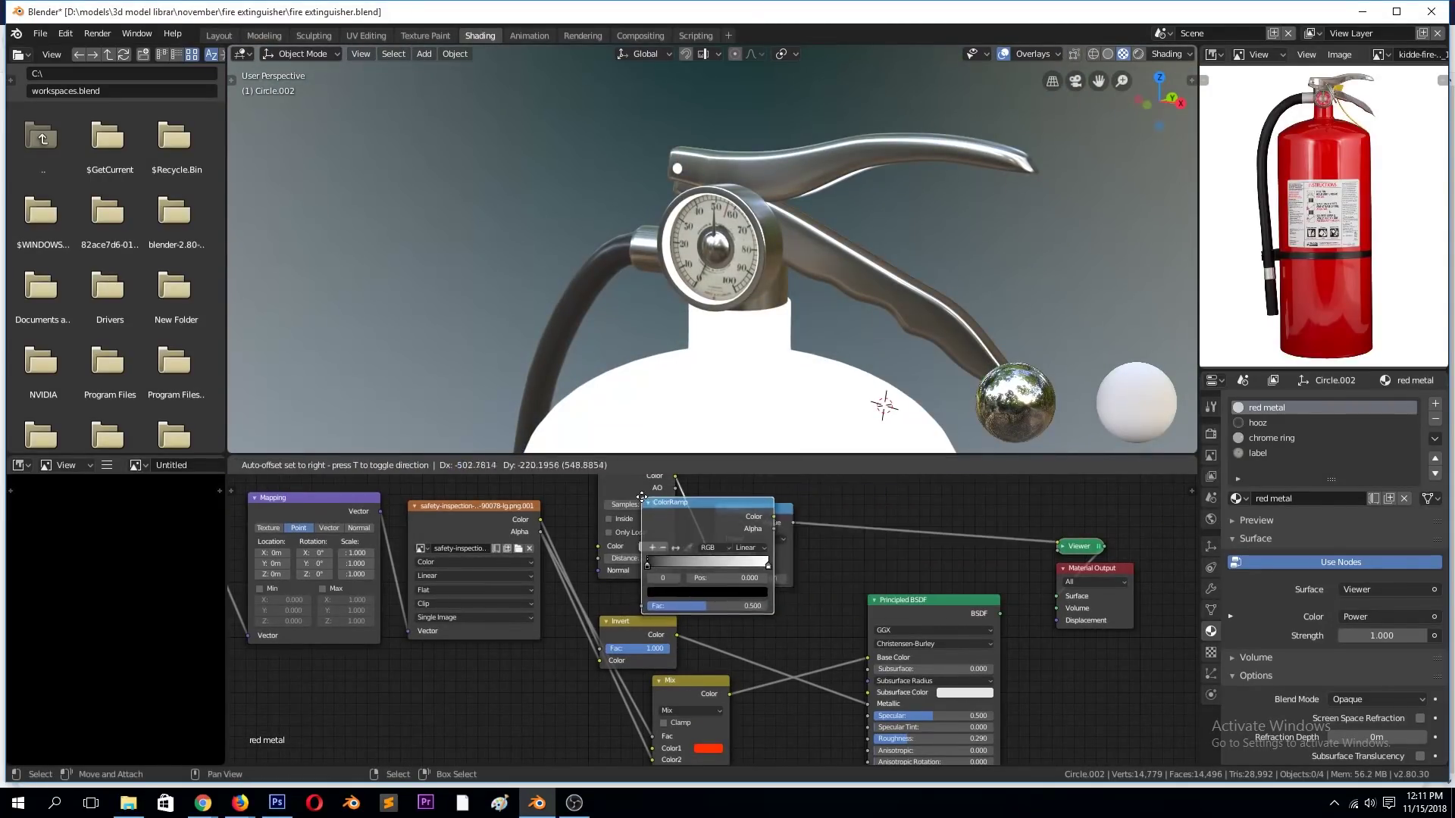
{"action": "left_click", "coordinate": [793, 526]}
{"action": "left_click_drag", "start_coordinate": [725, 563], "coordinate": [768, 564]}
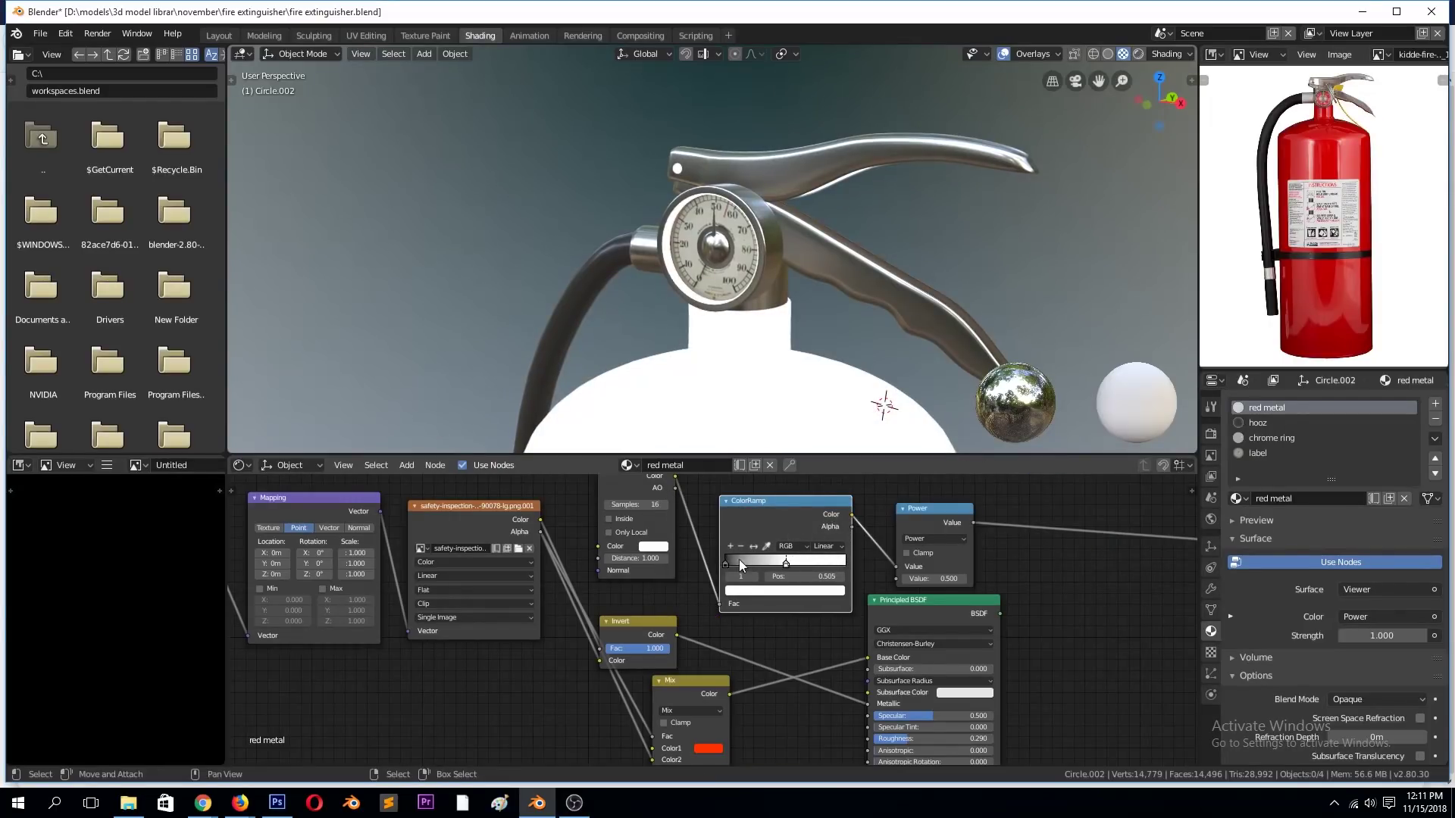